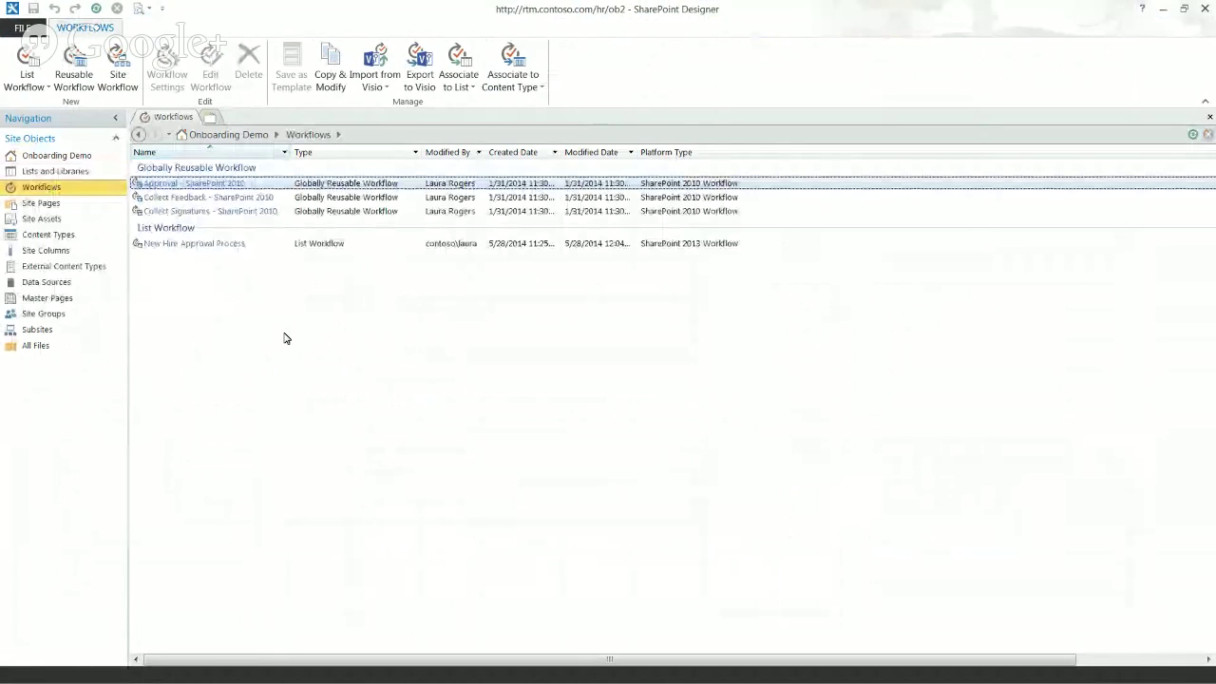
# Step: Open the New Hire Approval Process list workflow from the Workflows page
pyautogui.click(296, 245)
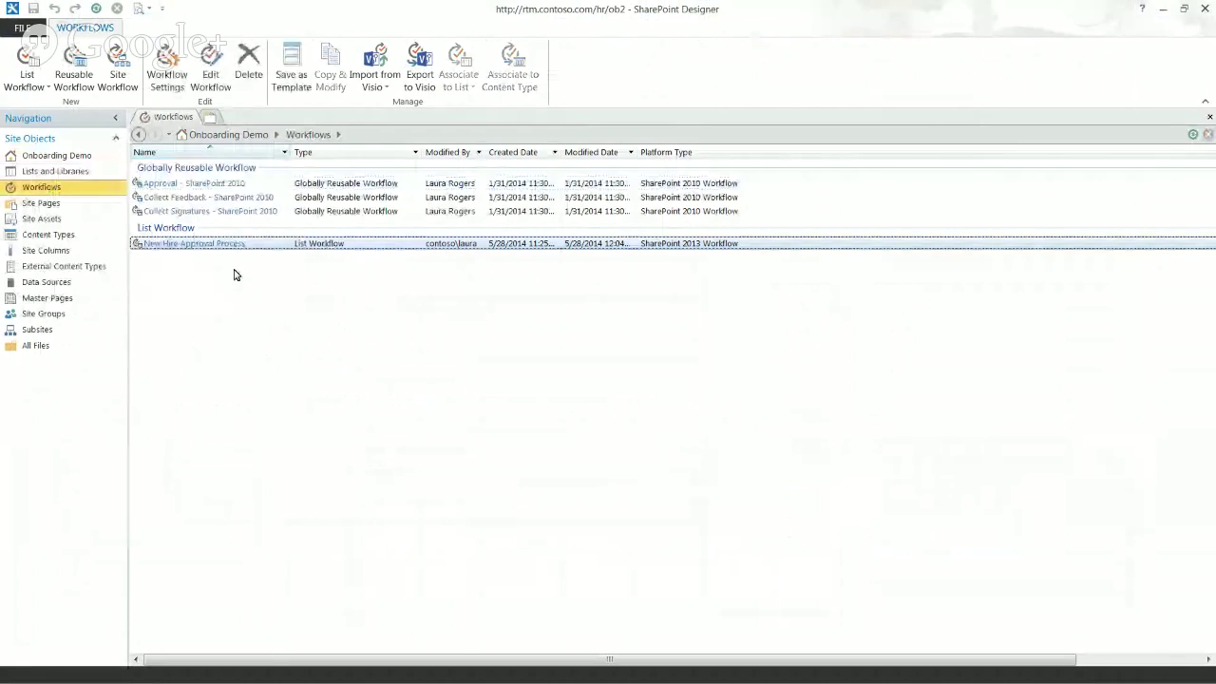
pyautogui.press('Return')
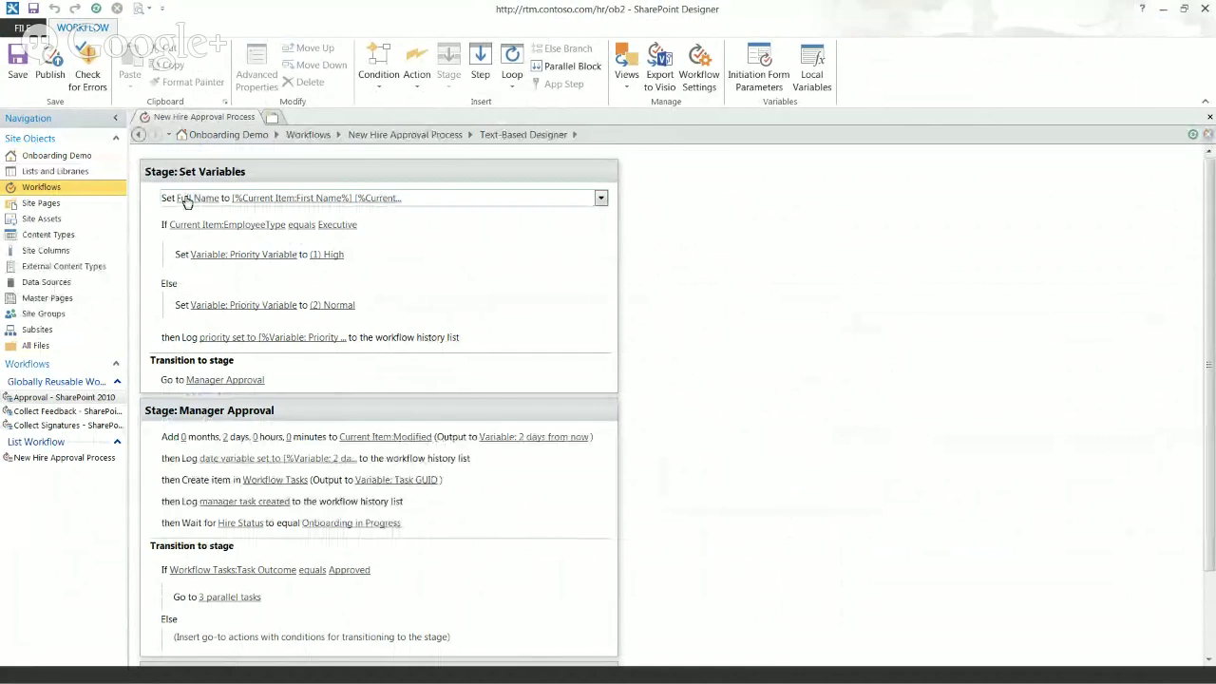
pyautogui.click(167, 198)
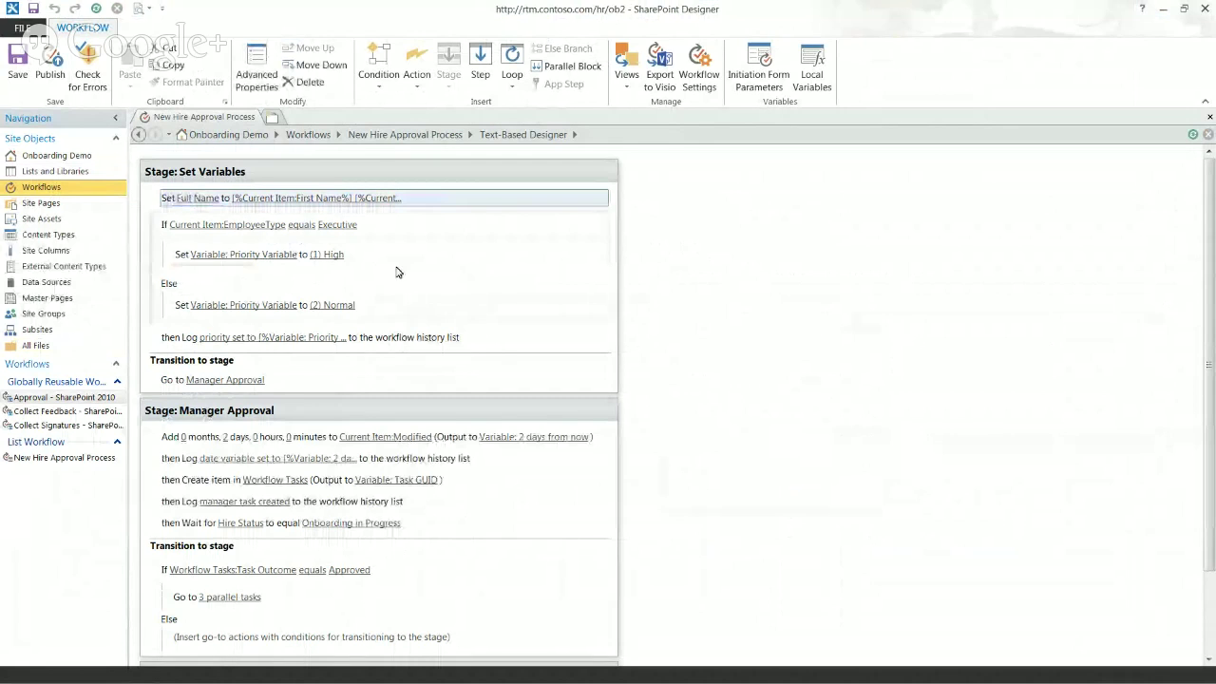
pyautogui.click(361, 229)
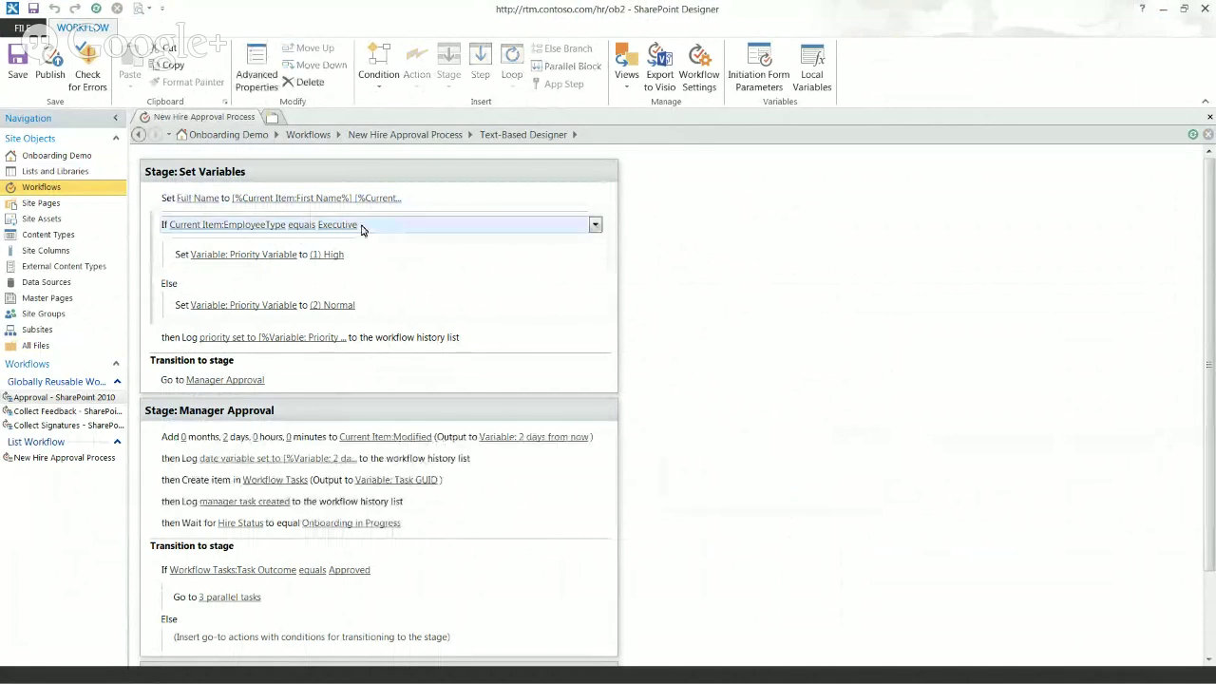
pyautogui.click(417, 261)
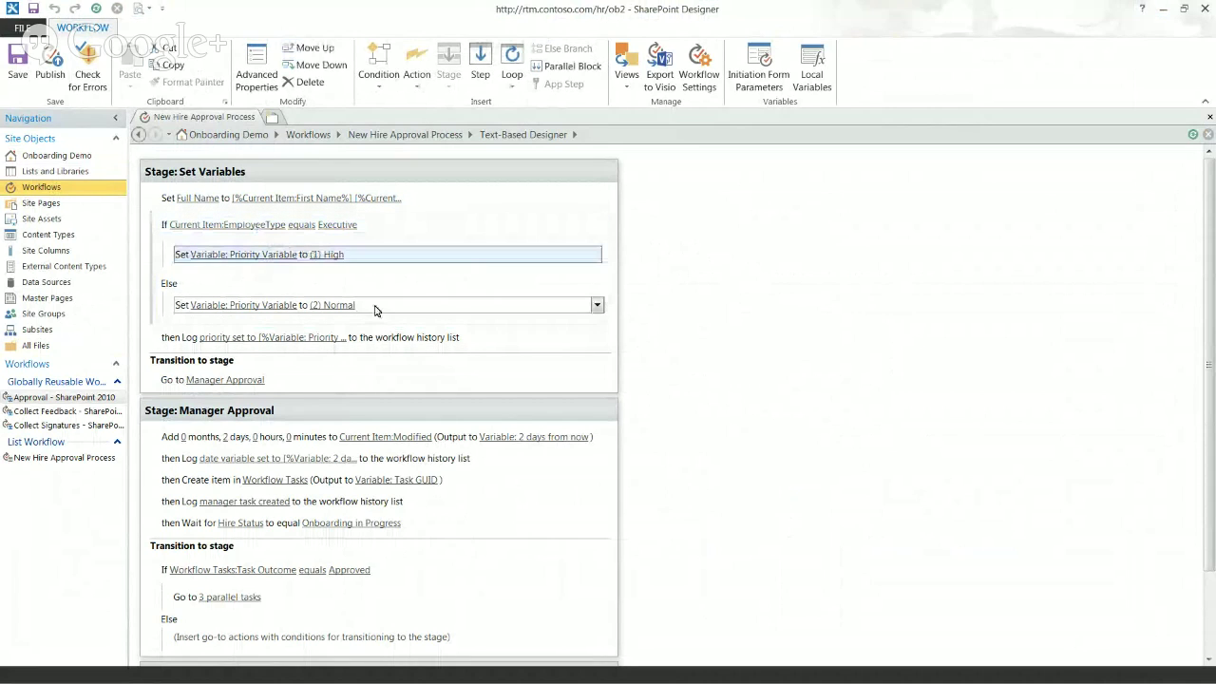
pyautogui.click(381, 310)
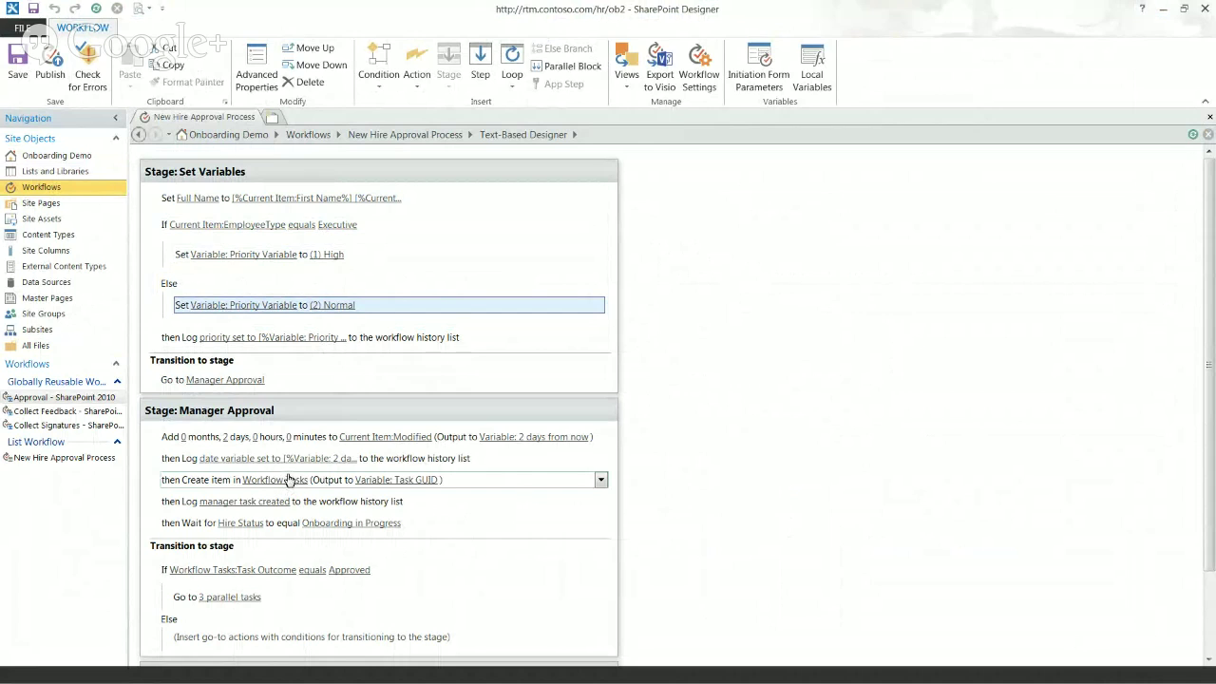
pyautogui.click(188, 342)
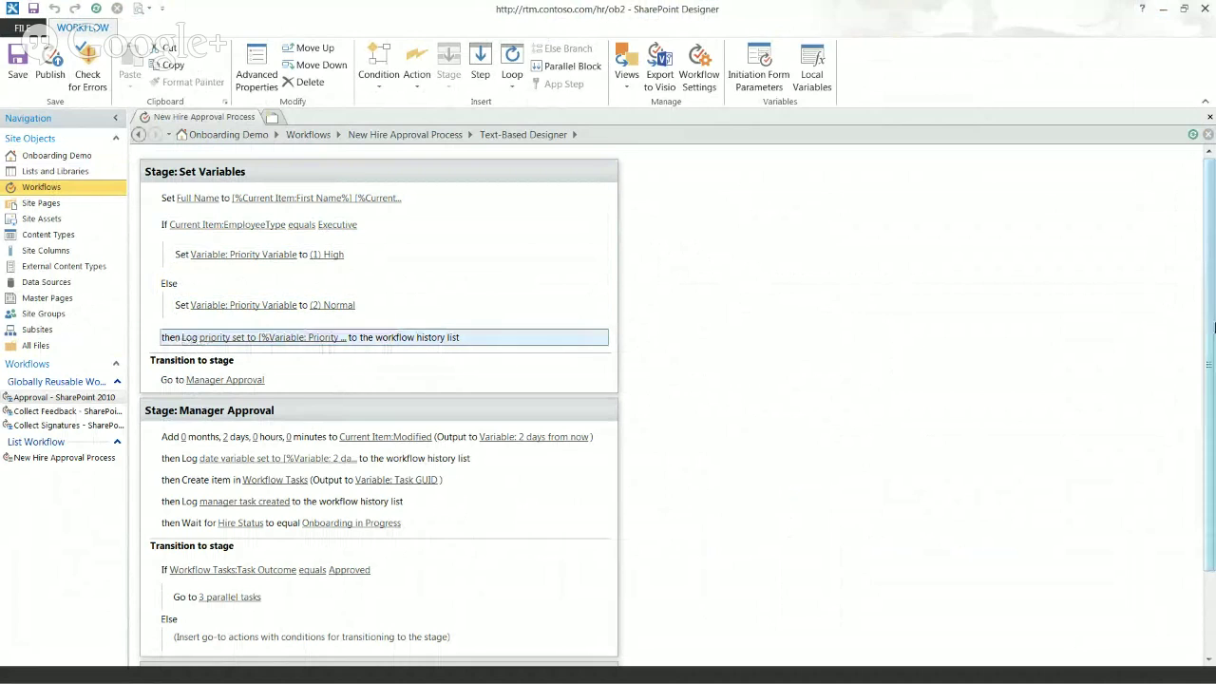
pyautogui.scroll(-1, 1211, 324)
pyautogui.moveTo(1211, 324); pyautogui.dragTo(1214, 386)
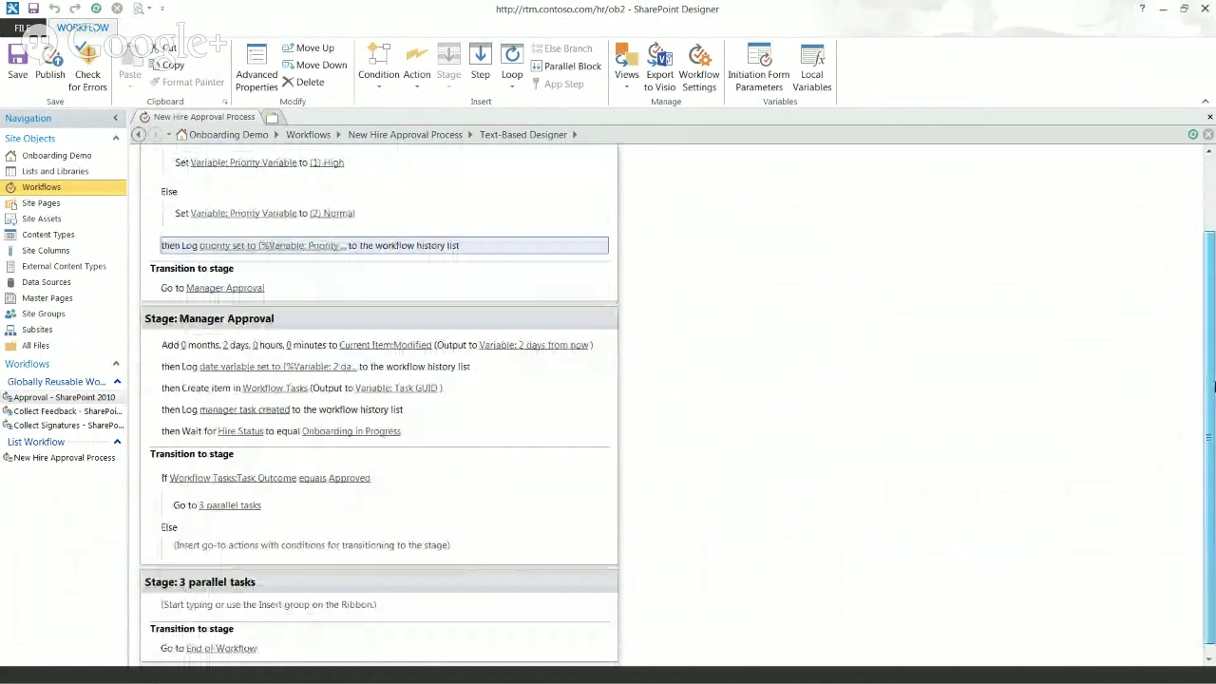
pyautogui.scroll(3, 276, 186)
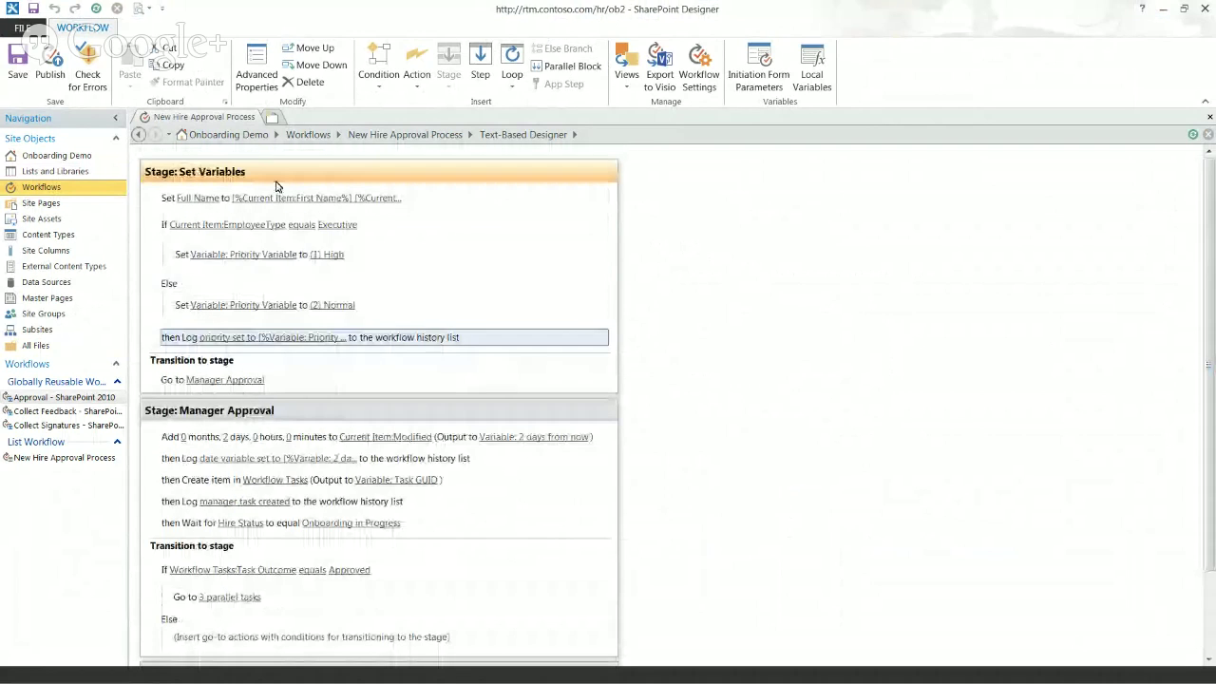
pyautogui.click(218, 377)
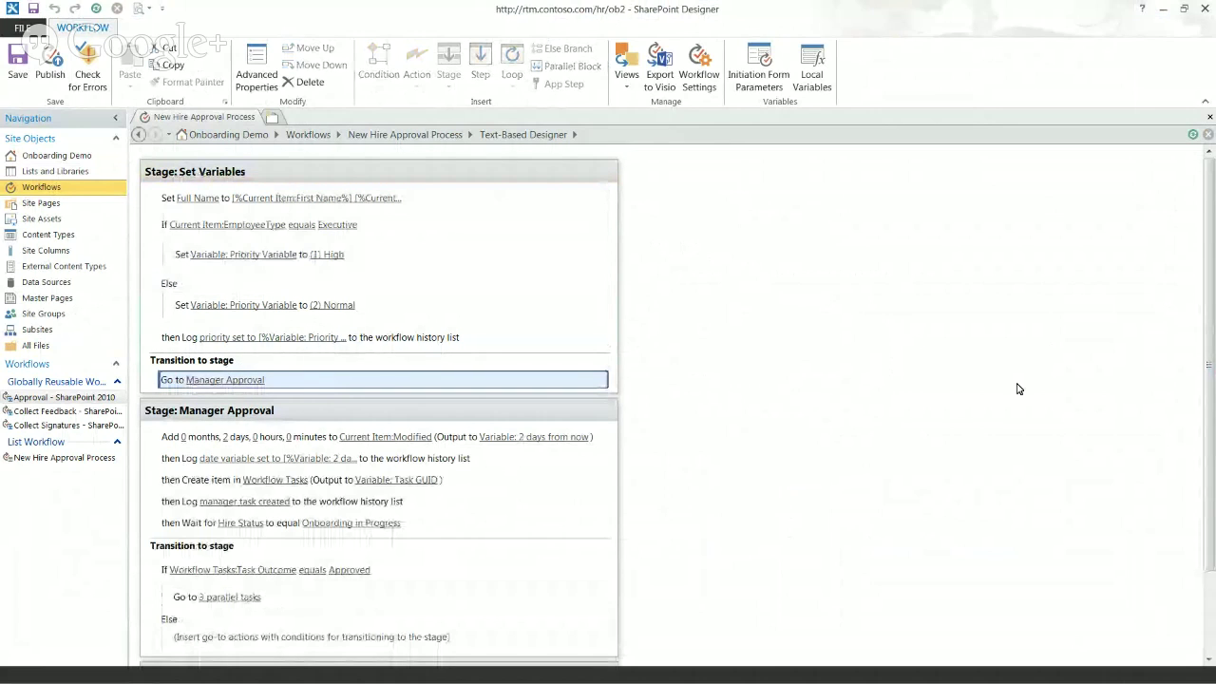
pyautogui.scroll(-2, 1019, 389)
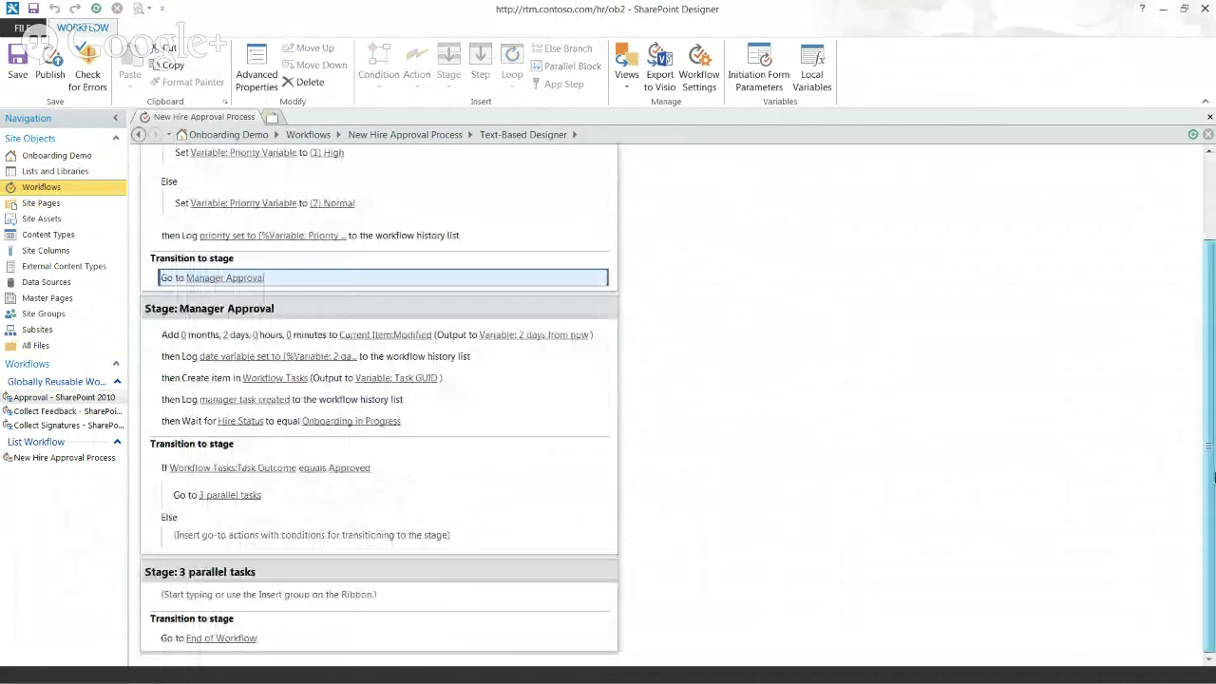
pyautogui.scroll(2, 1193, 317)
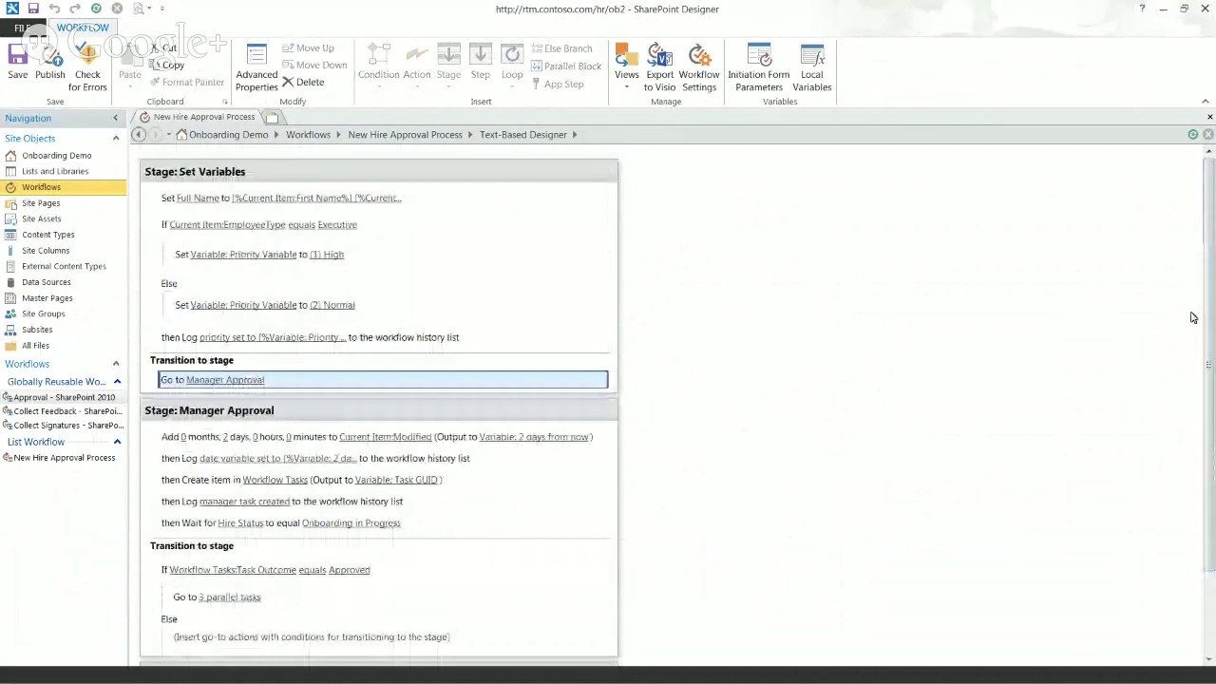
pyautogui.scroll(-1, 1207, 309)
pyautogui.moveTo(1213, 303); pyautogui.dragTo(1214, 317)
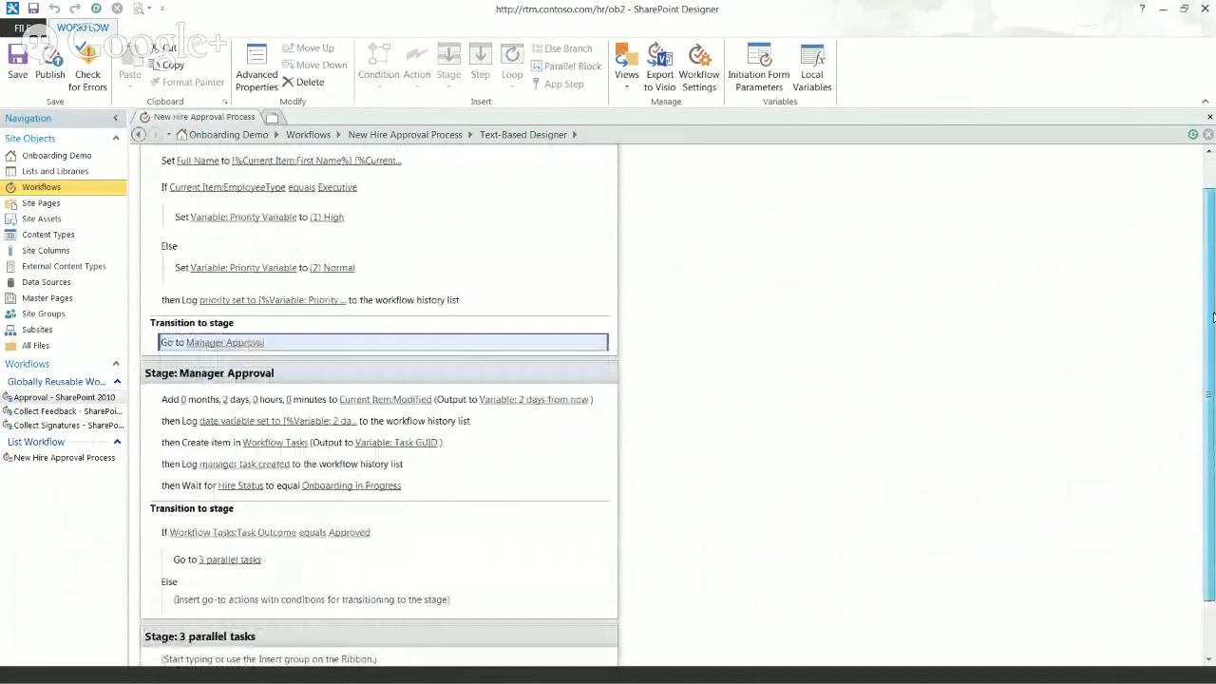
pyautogui.moveTo(1213, 318); pyautogui.dragTo(165, 317)
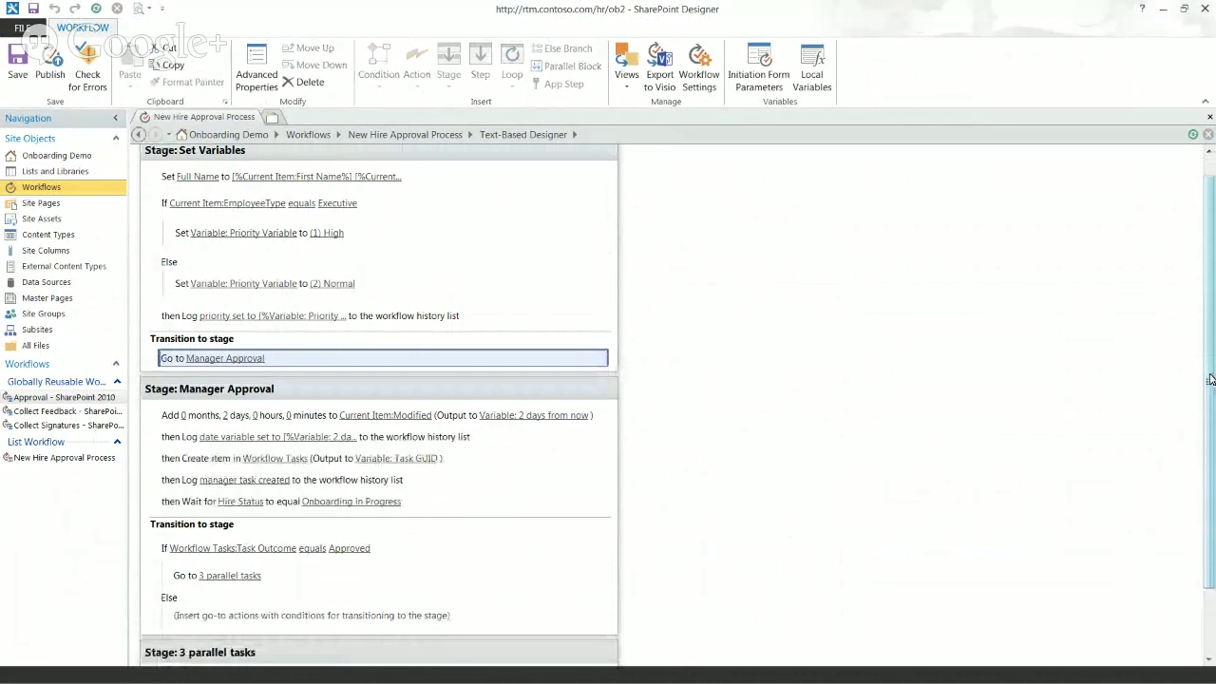
pyautogui.moveTo(1210, 379); pyautogui.dragTo(1211, 457)
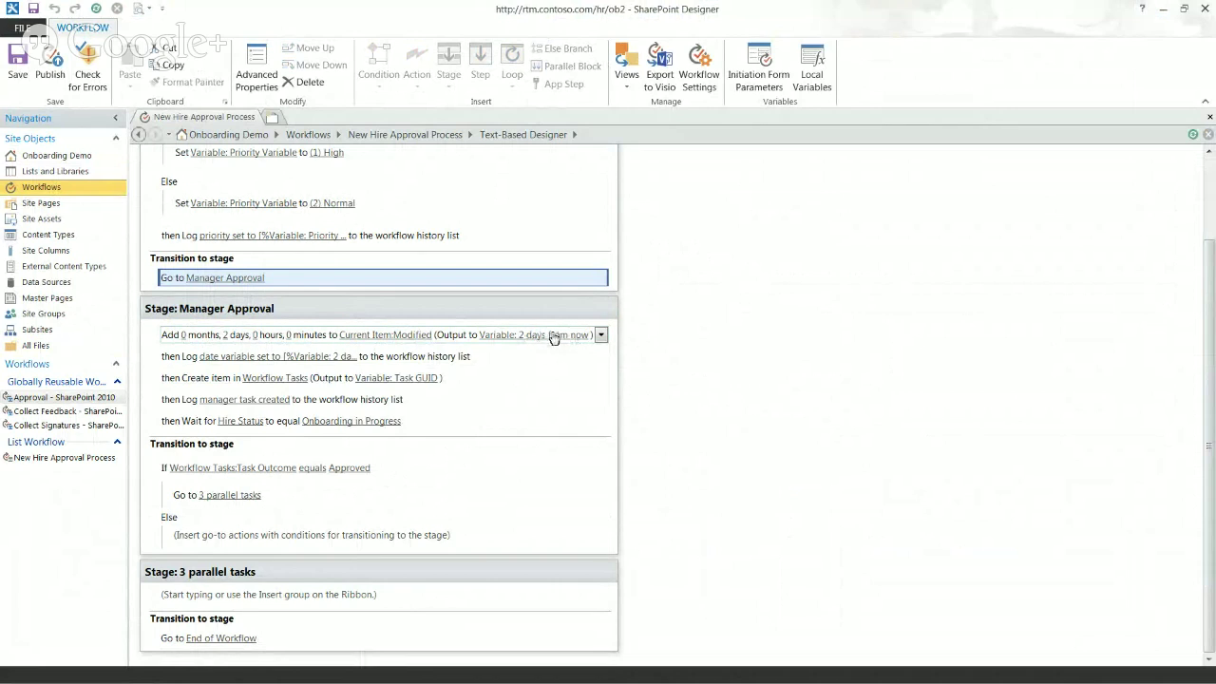
pyautogui.click(297, 381)
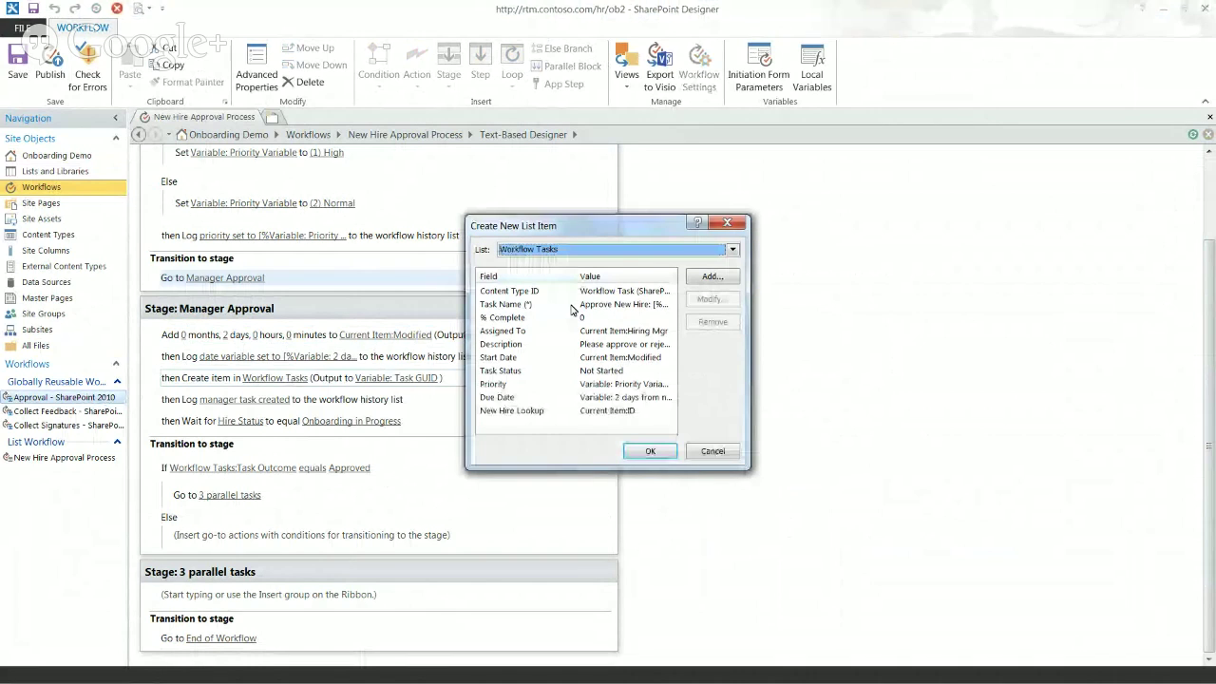
pyautogui.click(561, 385)
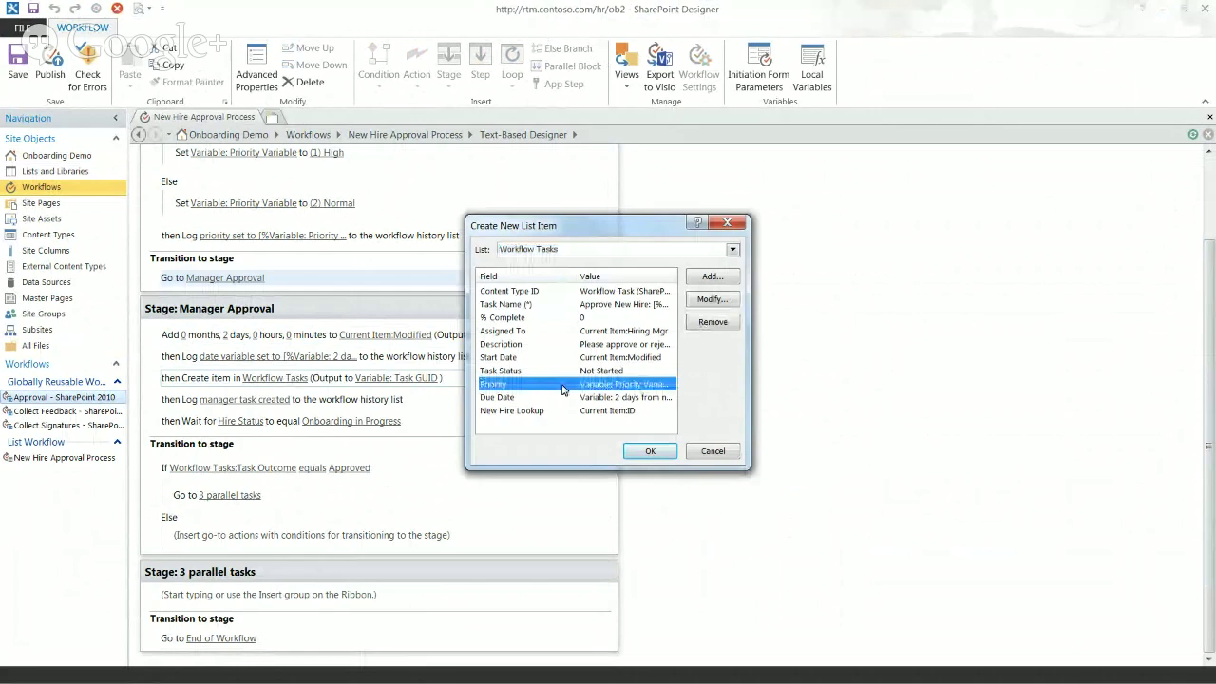
pyautogui.click(573, 400)
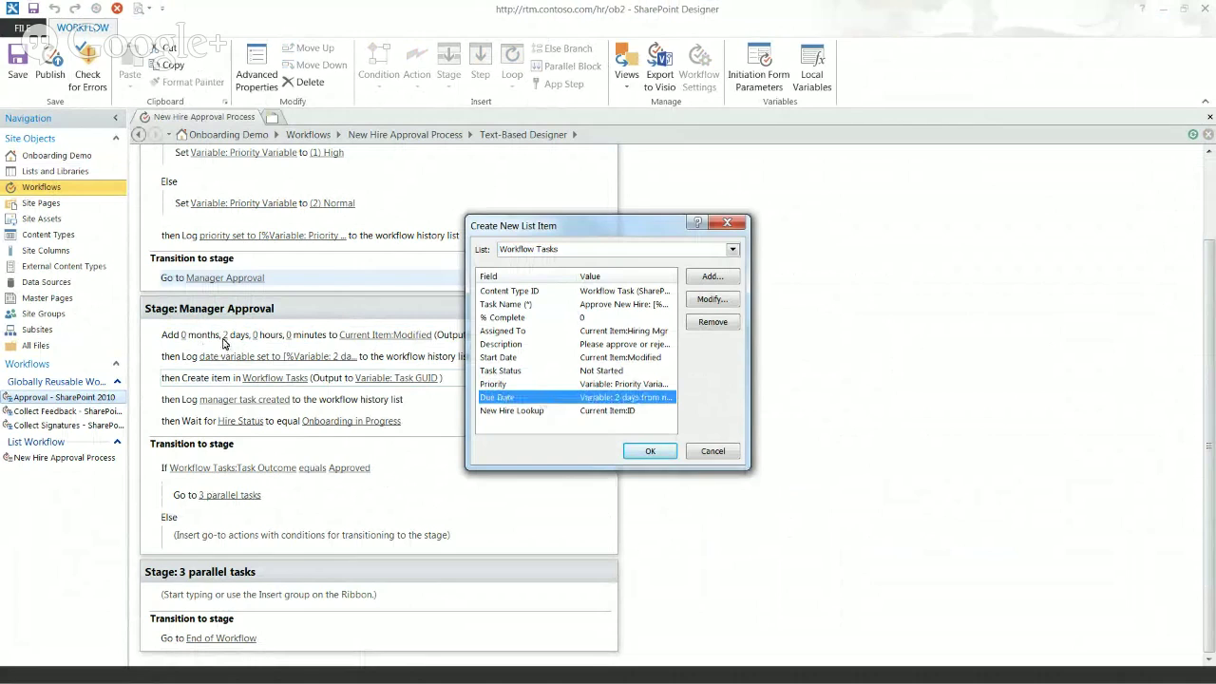
pyautogui.click(574, 412)
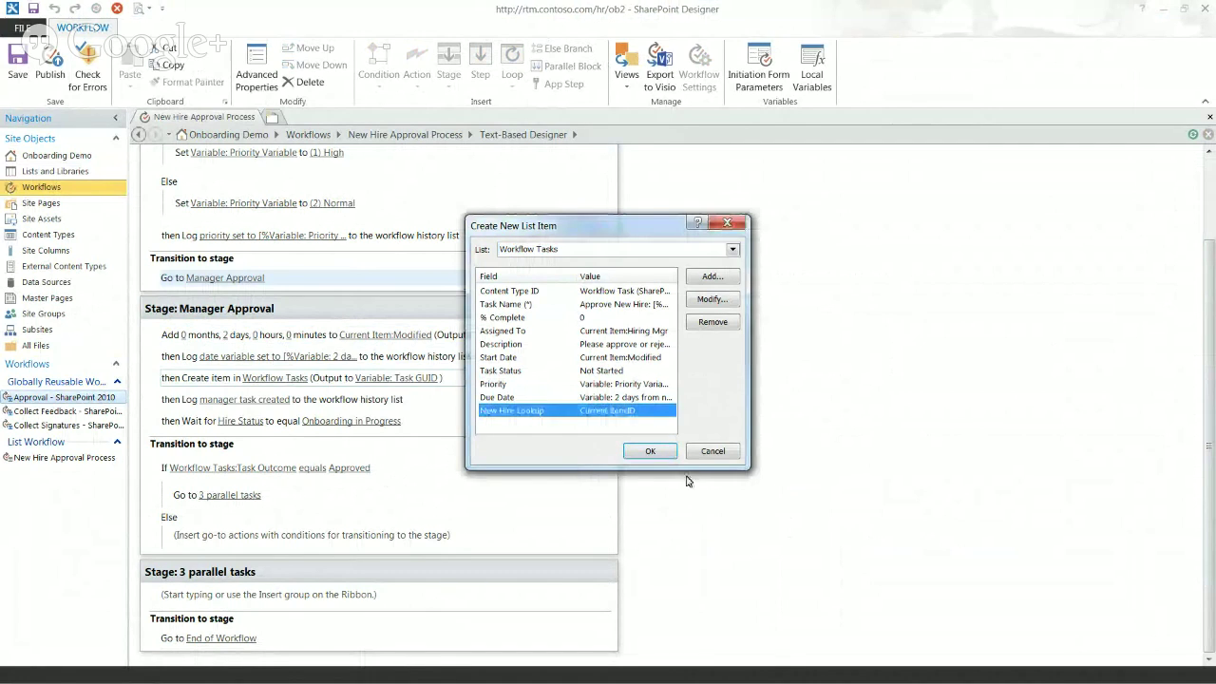
pyautogui.click(713, 450)
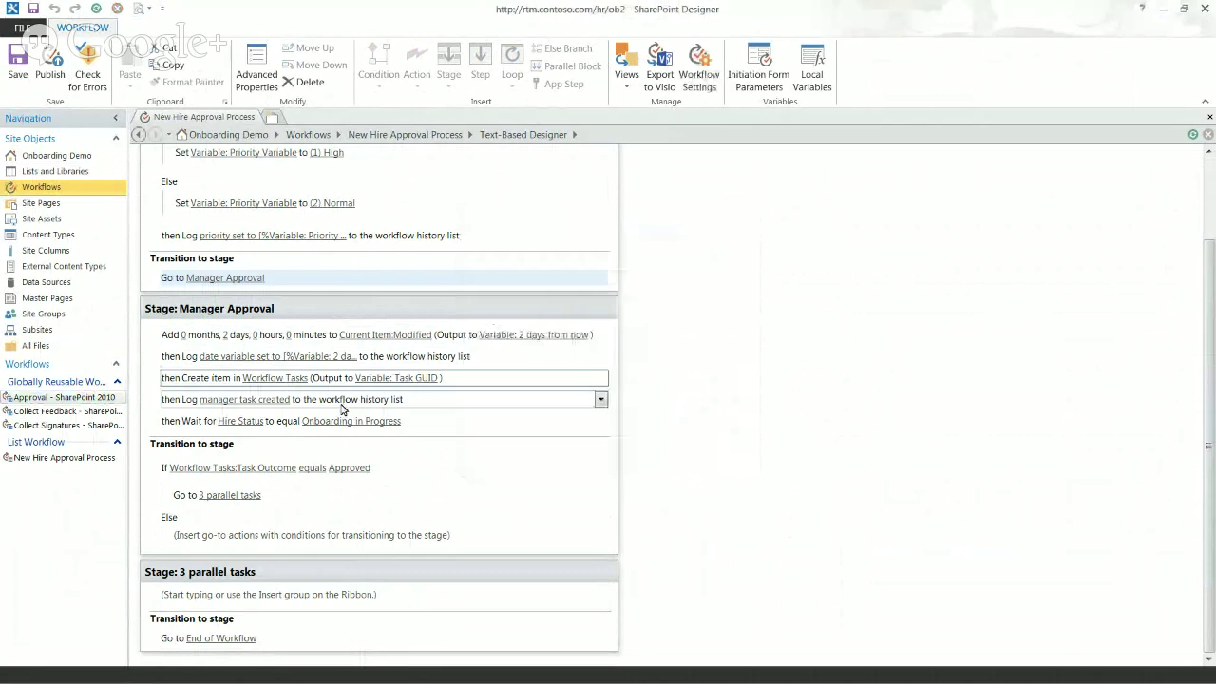
pyautogui.click(324, 401)
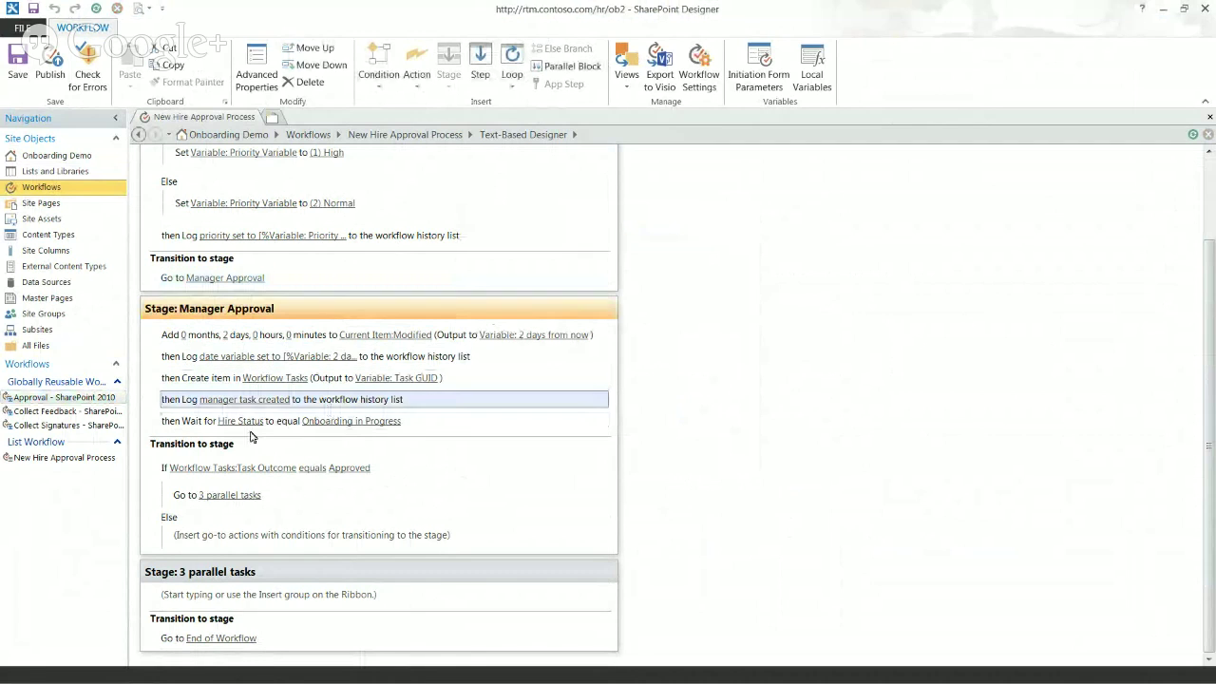
pyautogui.click(454, 427)
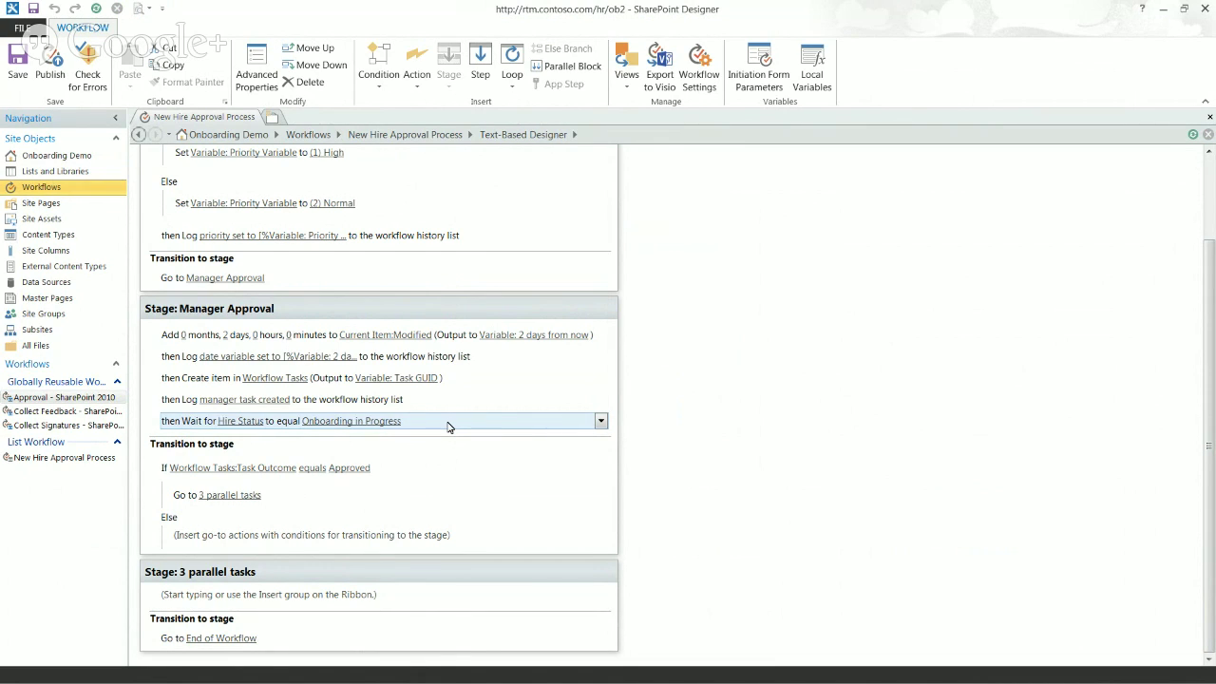
pyautogui.click(450, 427)
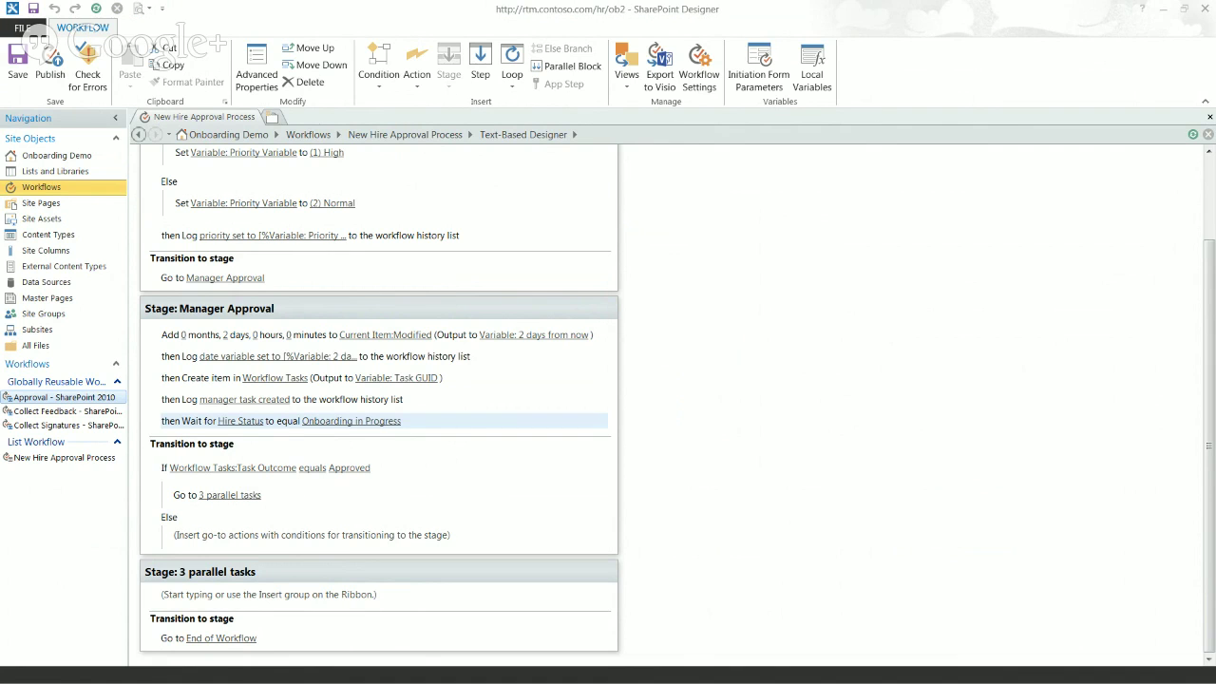
pyautogui.hotkey('alt', 'Tab')
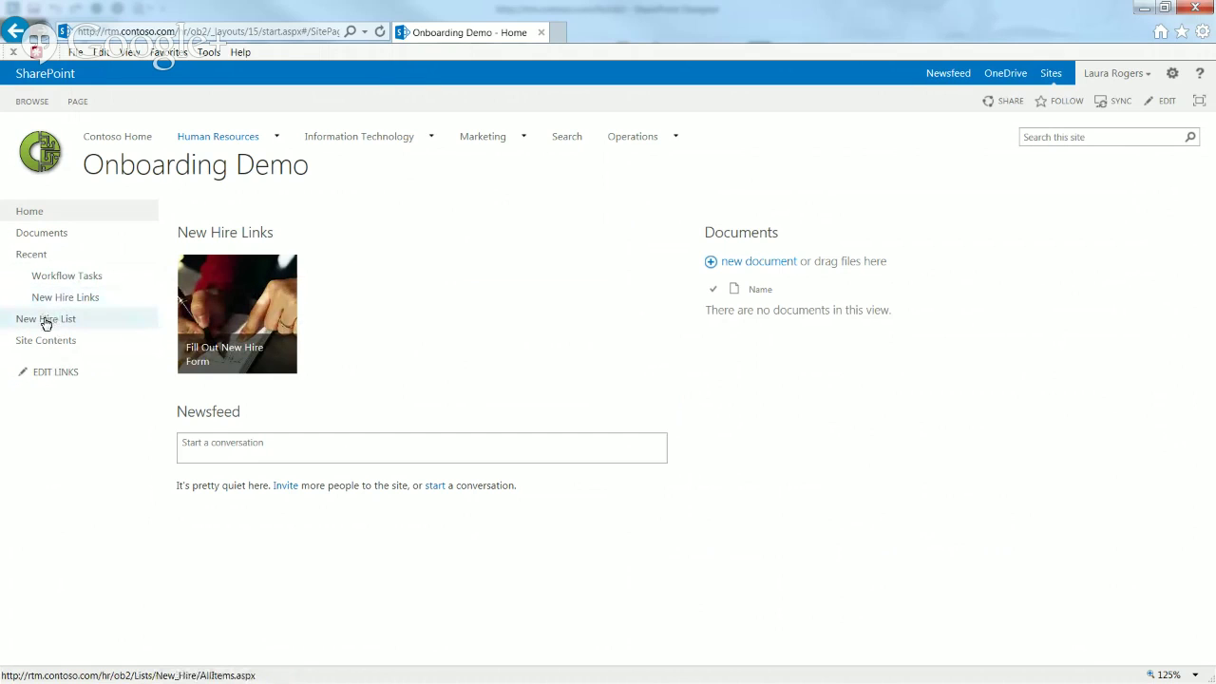
pyautogui.click(46, 321)
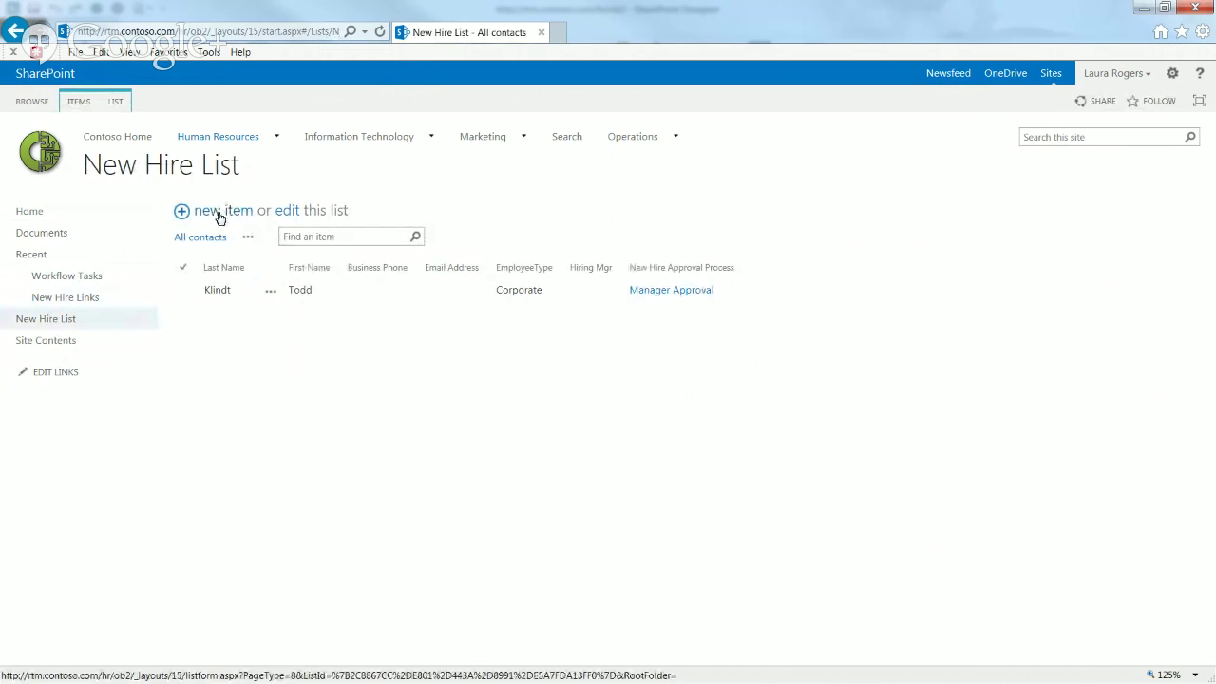
pyautogui.click(228, 214)
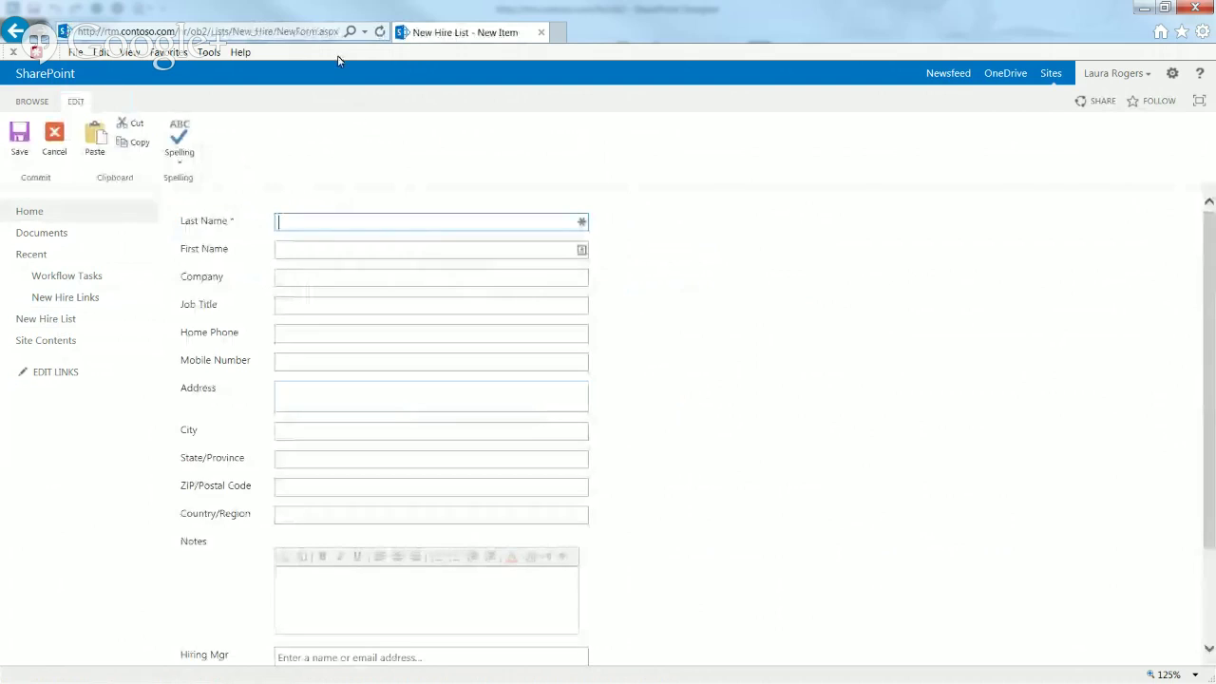
pyautogui.click(313, 31)
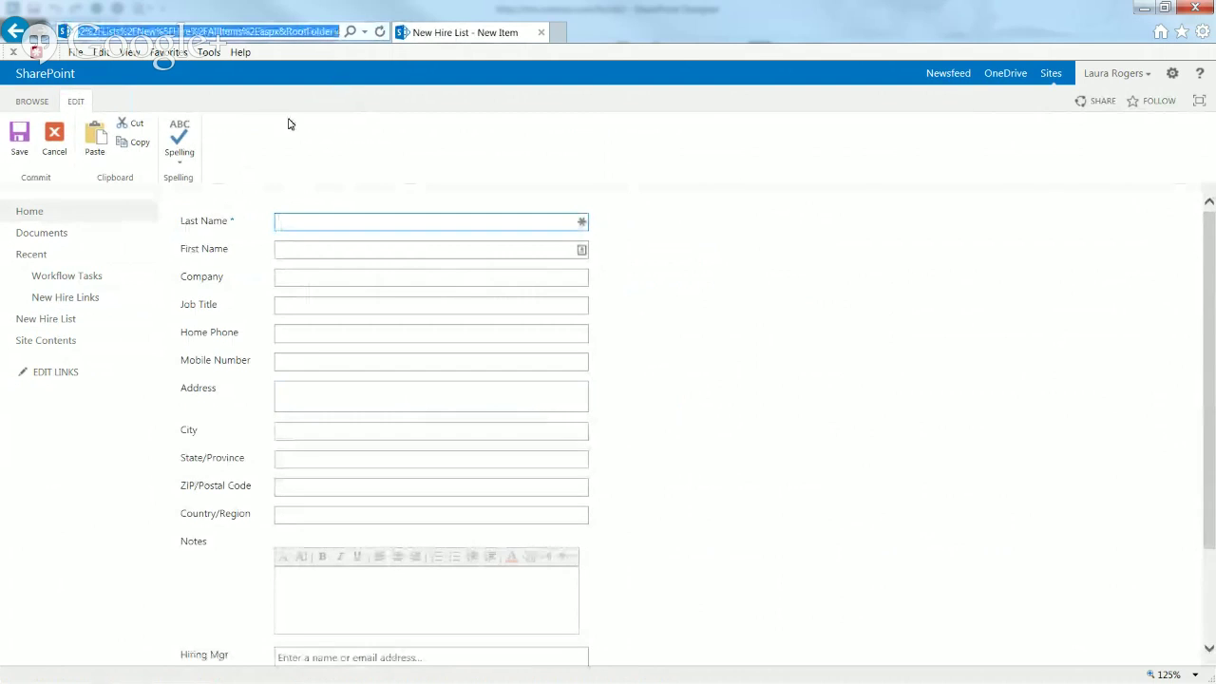
pyautogui.click(47, 340)
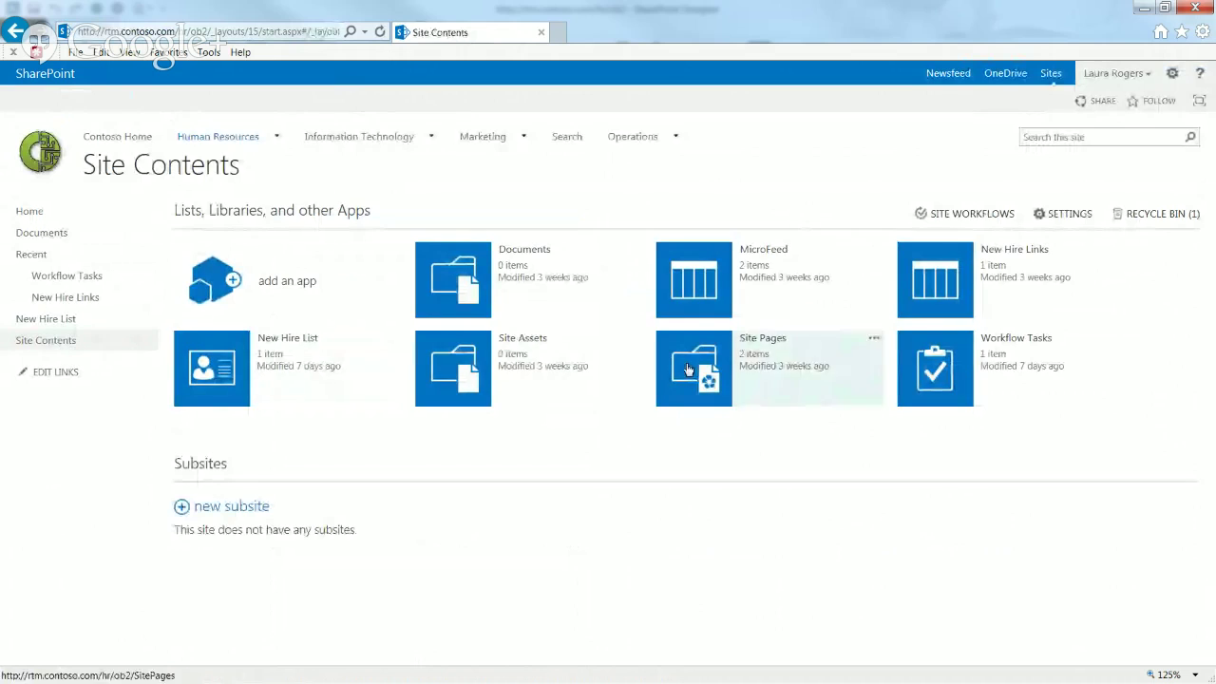
pyautogui.click(939, 285)
pyautogui.click(115, 100)
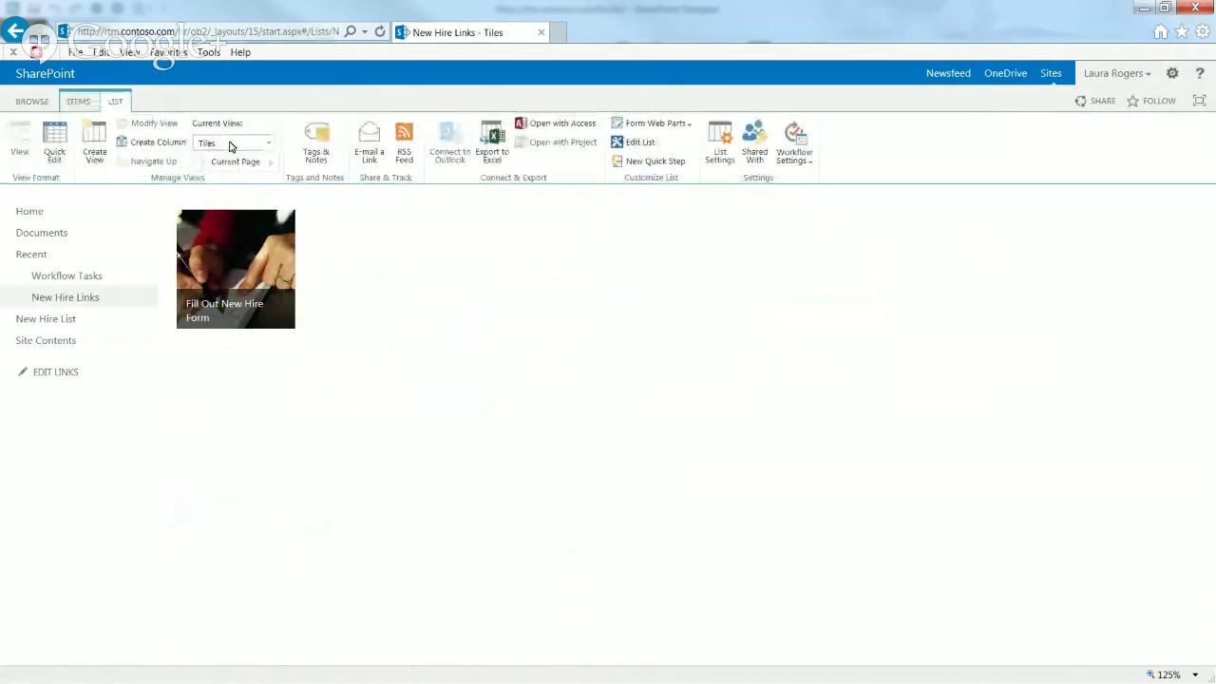
pyautogui.click(229, 145)
pyautogui.click(233, 218)
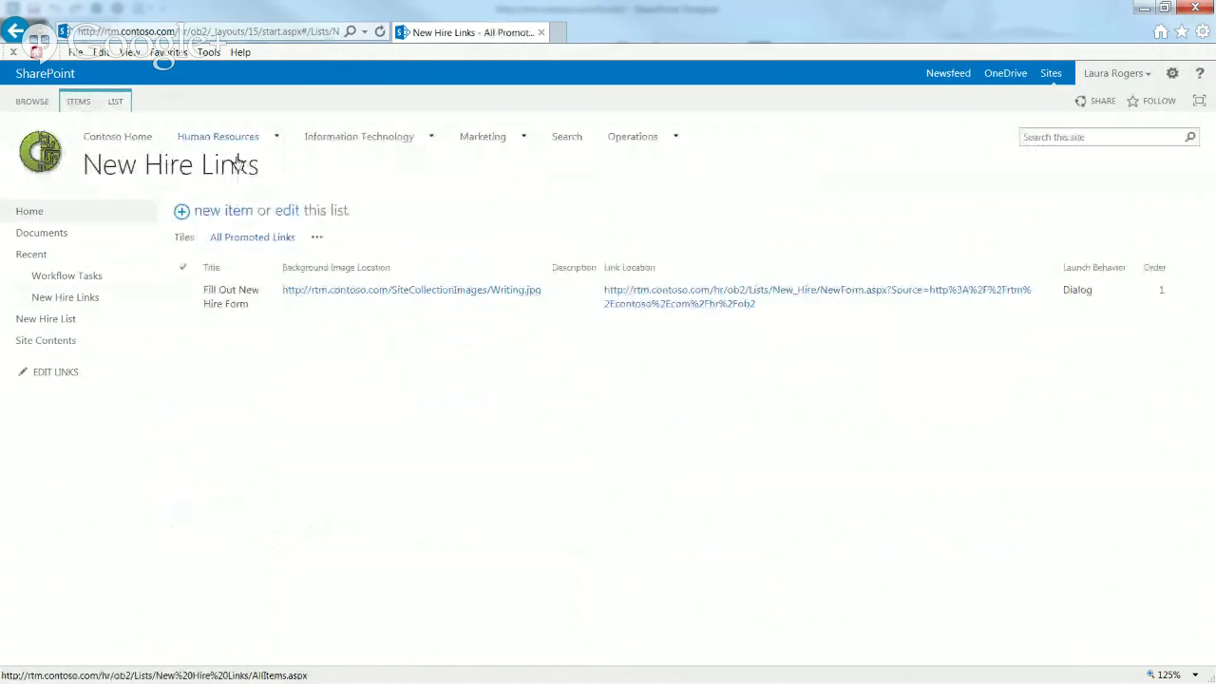
pyautogui.click(568, 301)
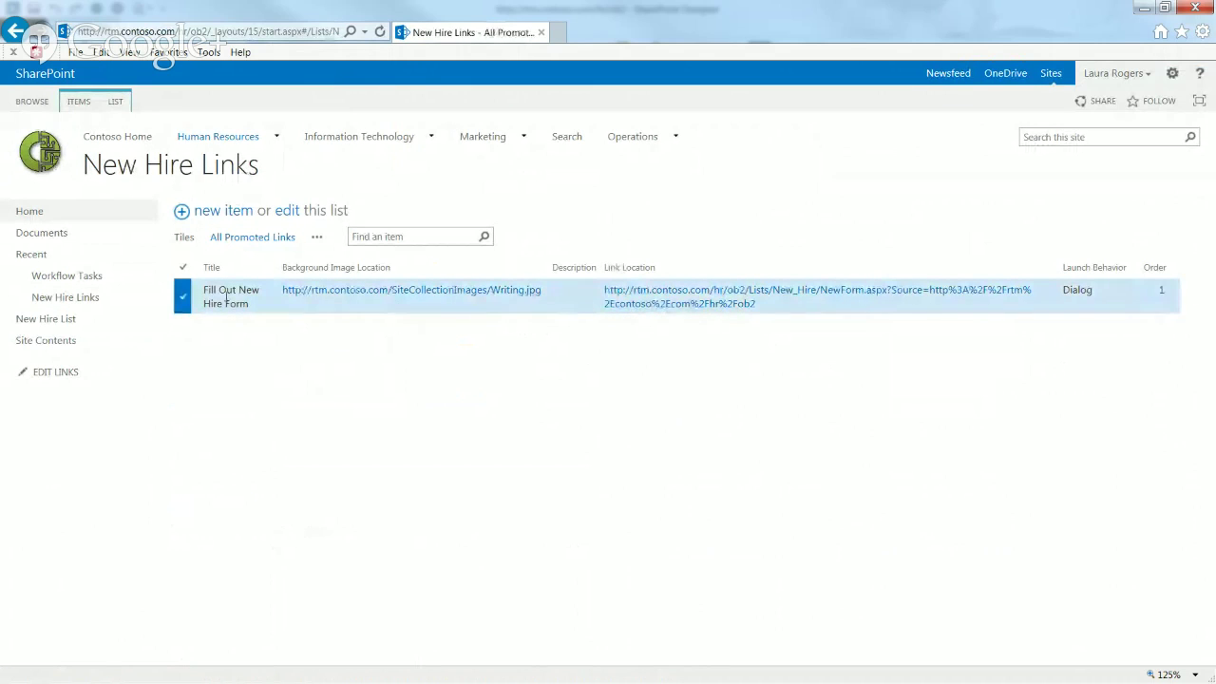
pyautogui.click(79, 101)
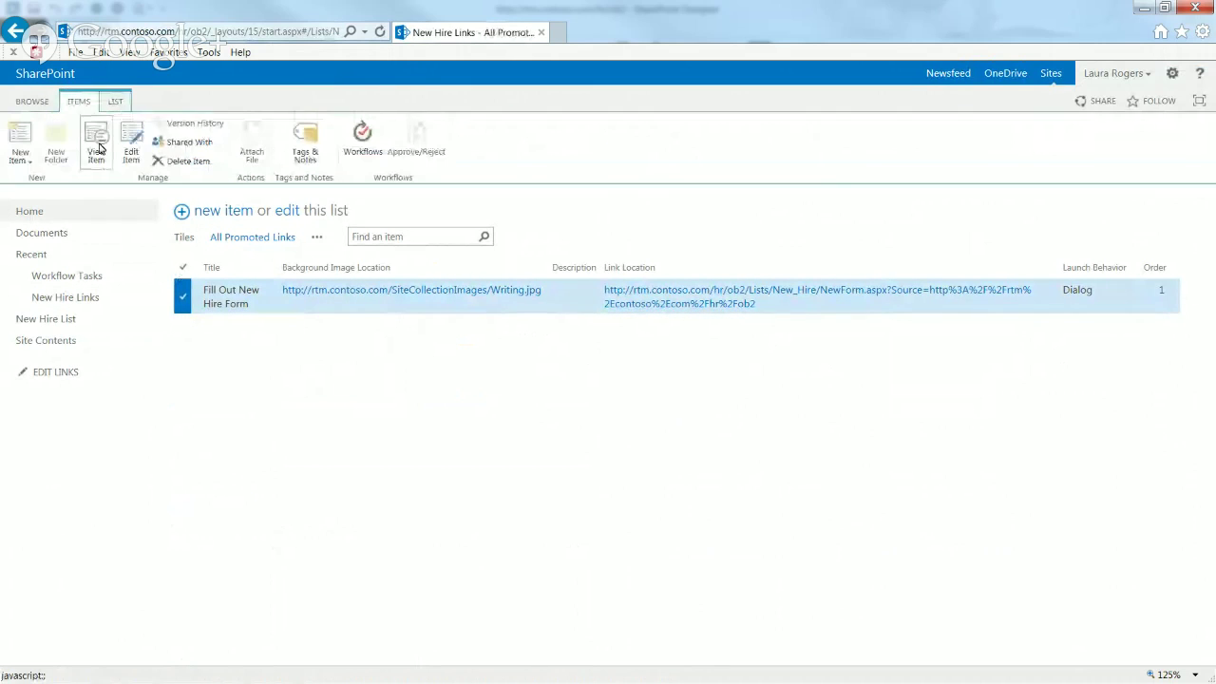
pyautogui.click(131, 147)
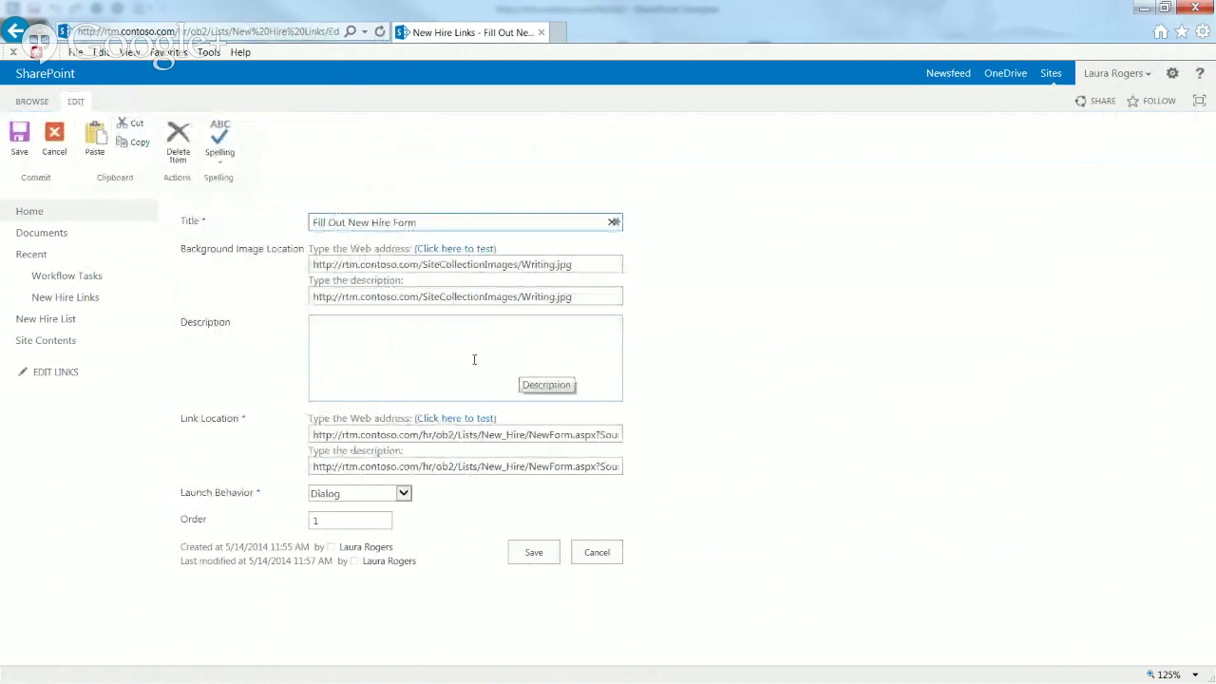
pyautogui.moveTo(313, 436); pyautogui.dragTo(611, 435)
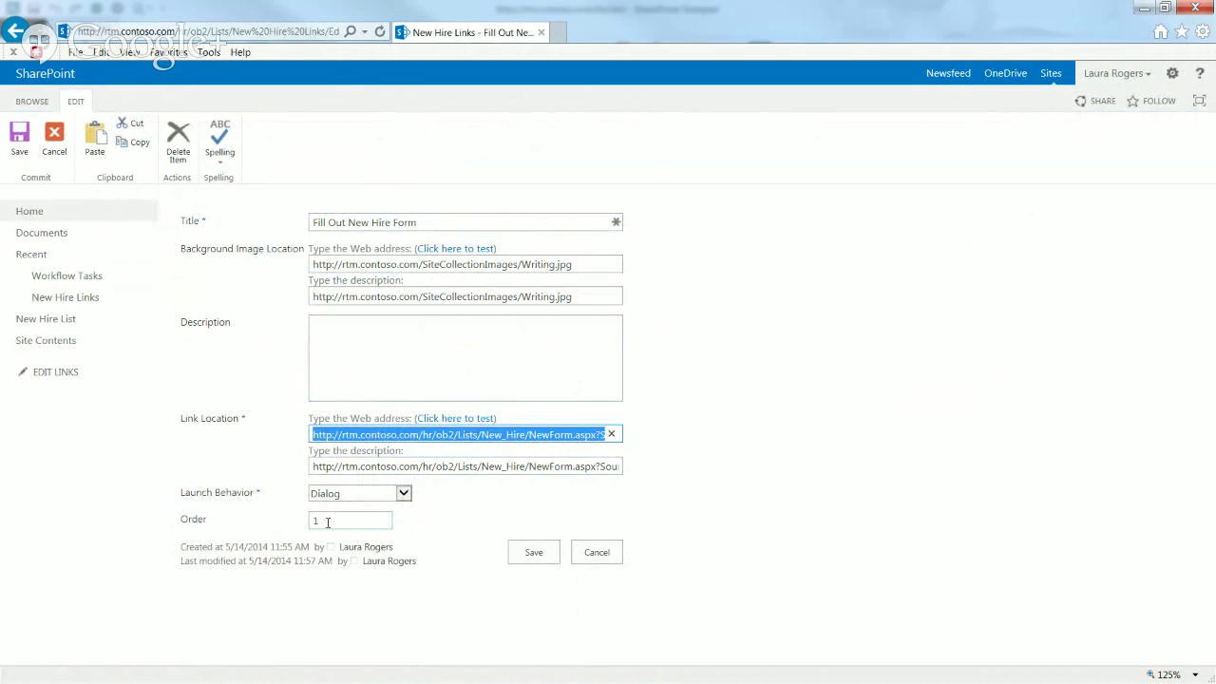
pyautogui.tripleClick(538, 264)
pyautogui.click(520, 265)
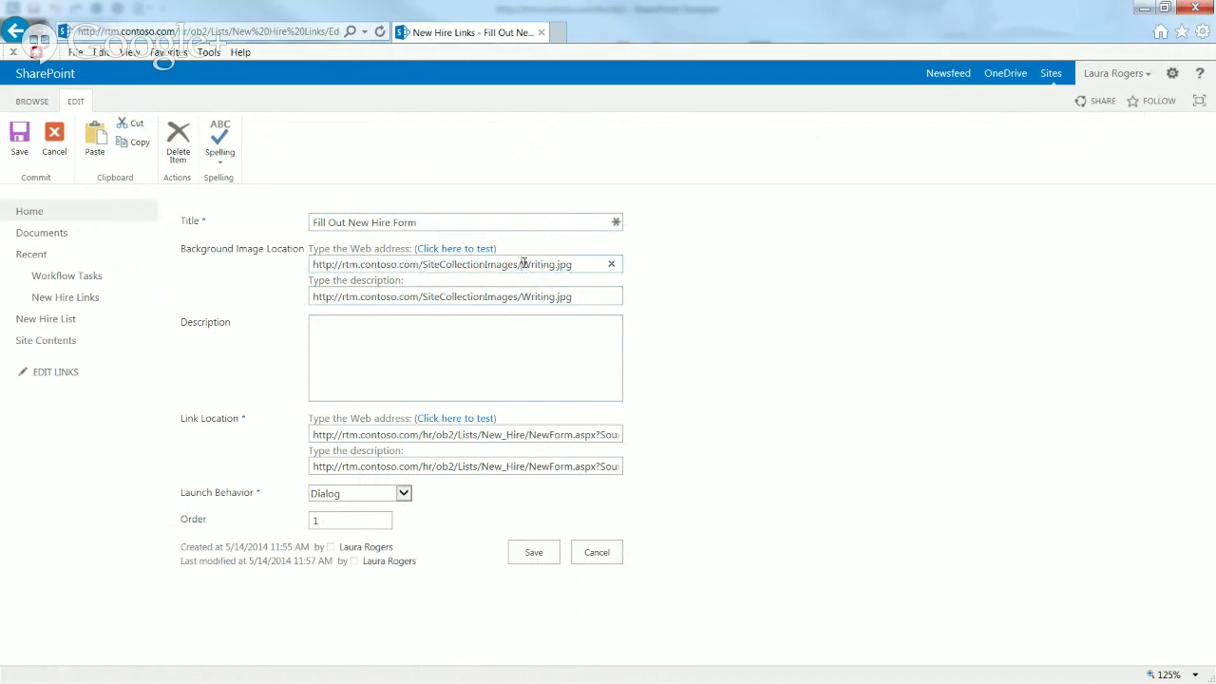
pyautogui.moveTo(521, 264); pyautogui.dragTo(572, 264)
pyautogui.moveTo(423, 265); pyautogui.dragTo(513, 265)
pyautogui.click(538, 265)
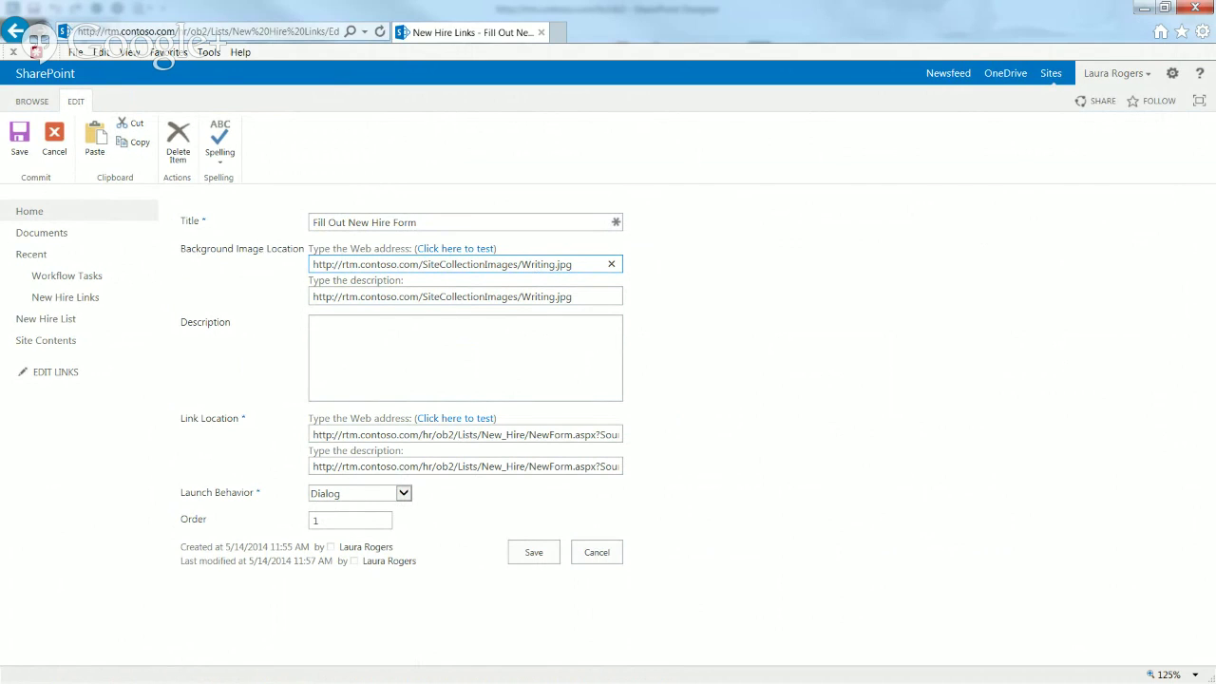
pyautogui.click(612, 554)
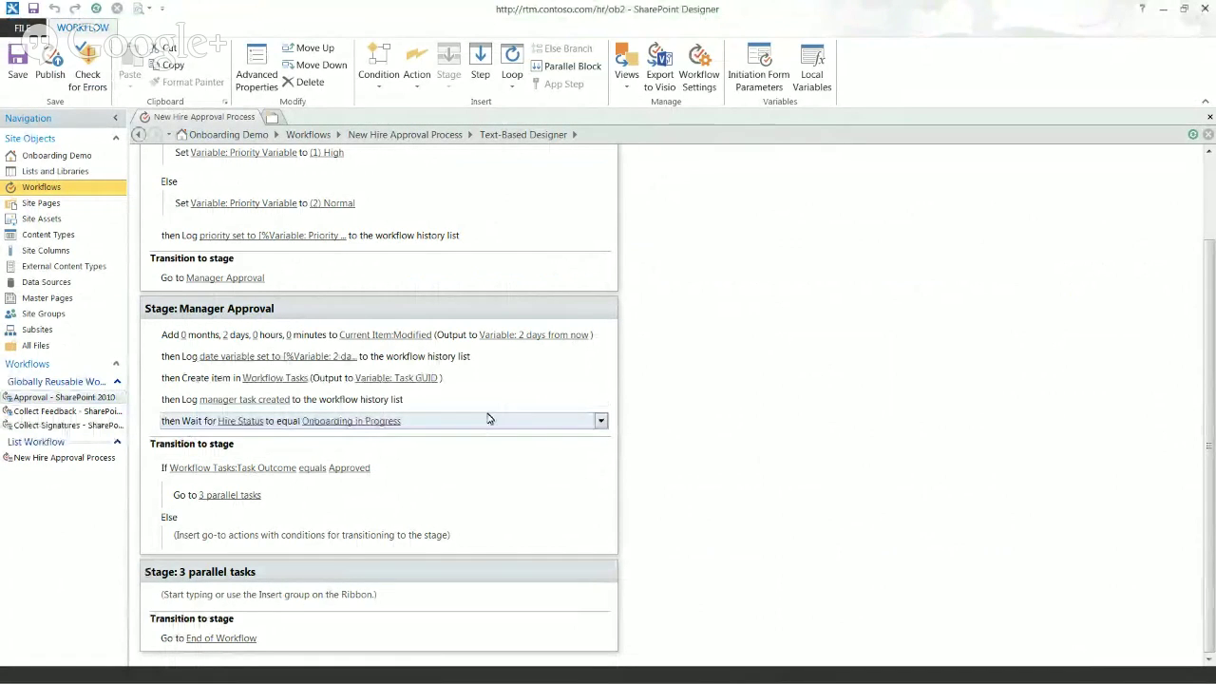
pyautogui.click(443, 428)
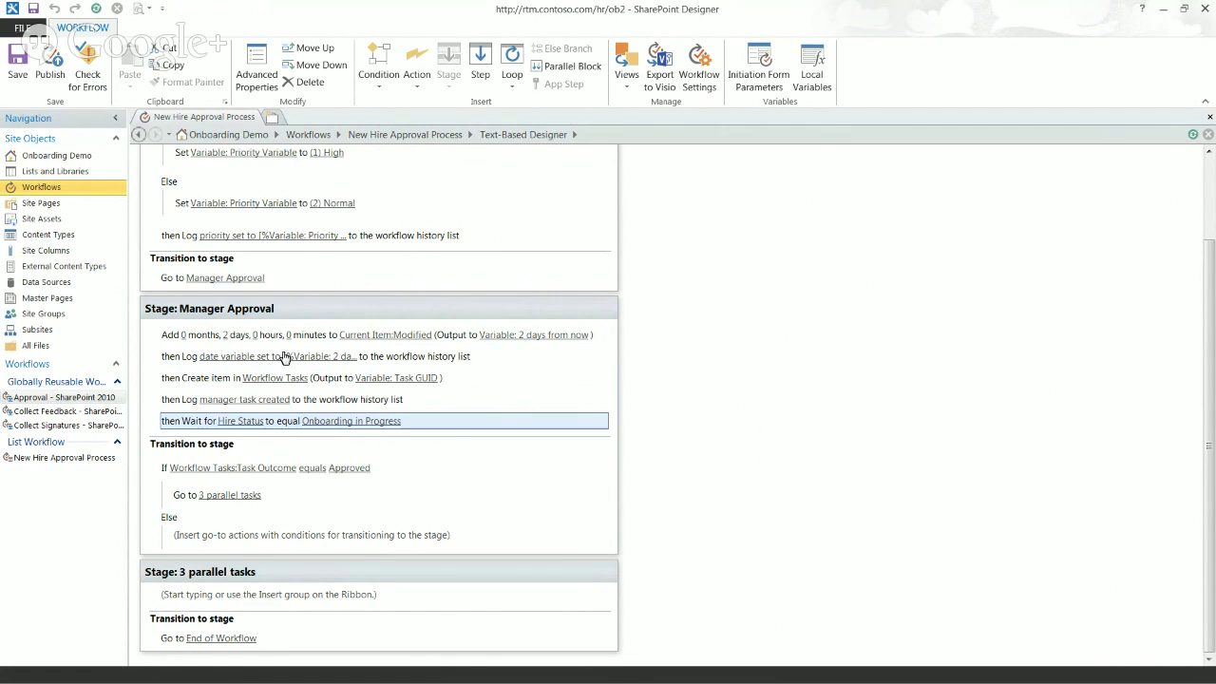
# Step: Create a new list workflow on Workflow Tasks named 'Task Completed'
pyautogui.click(54, 190)
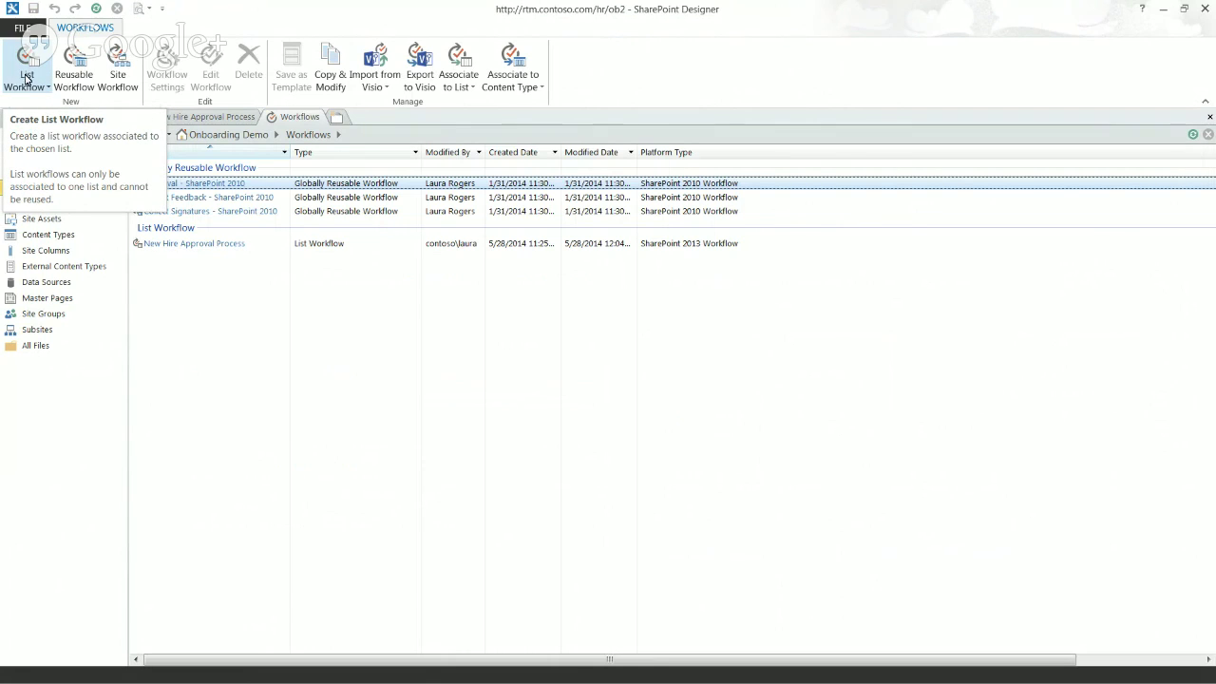
pyautogui.click(27, 80)
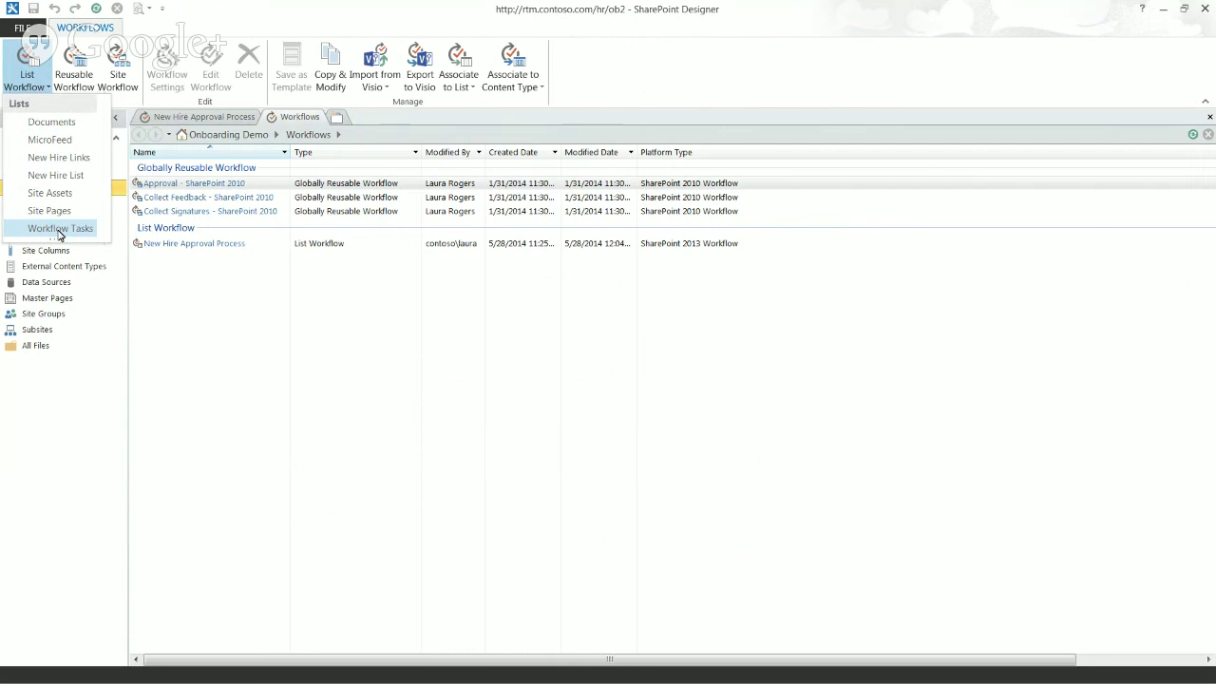
pyautogui.click(59, 230)
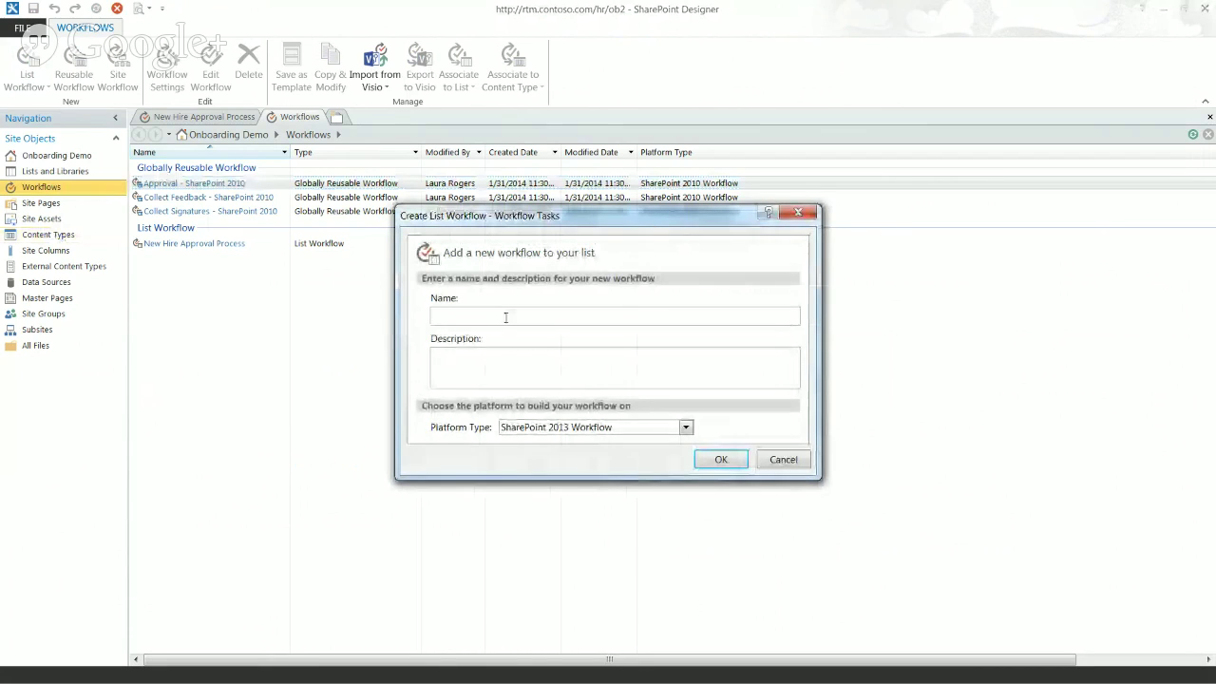
pyautogui.write('Task C')
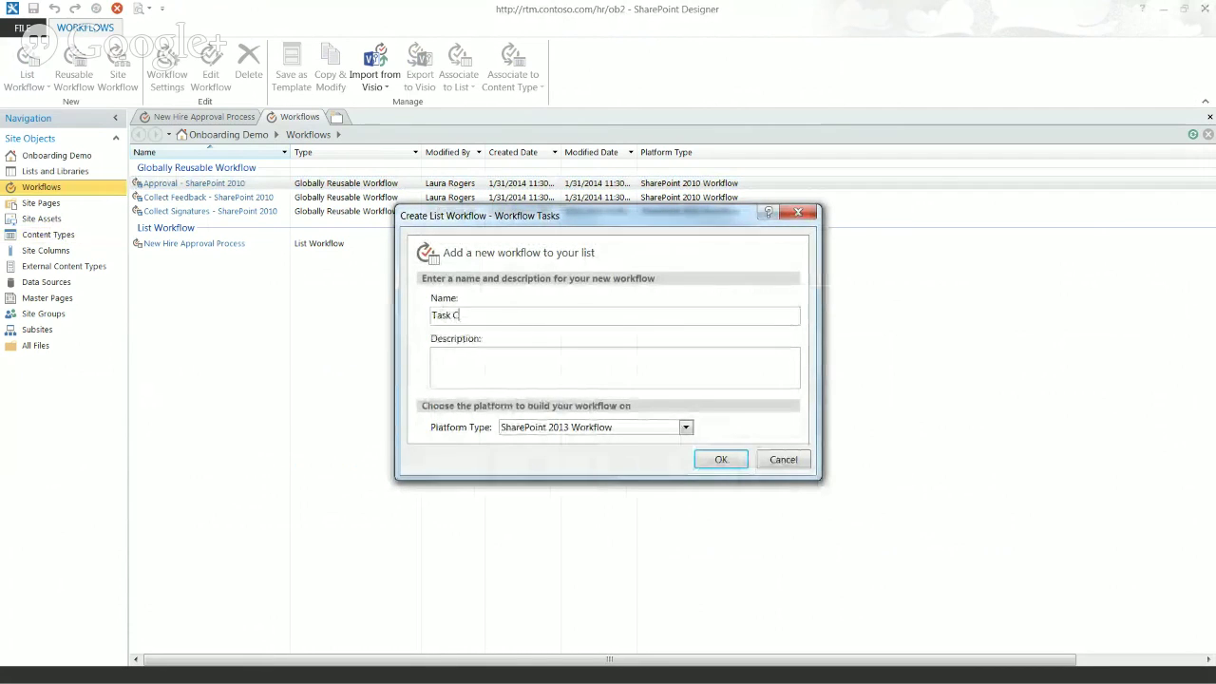
pyautogui.write('ompleted')
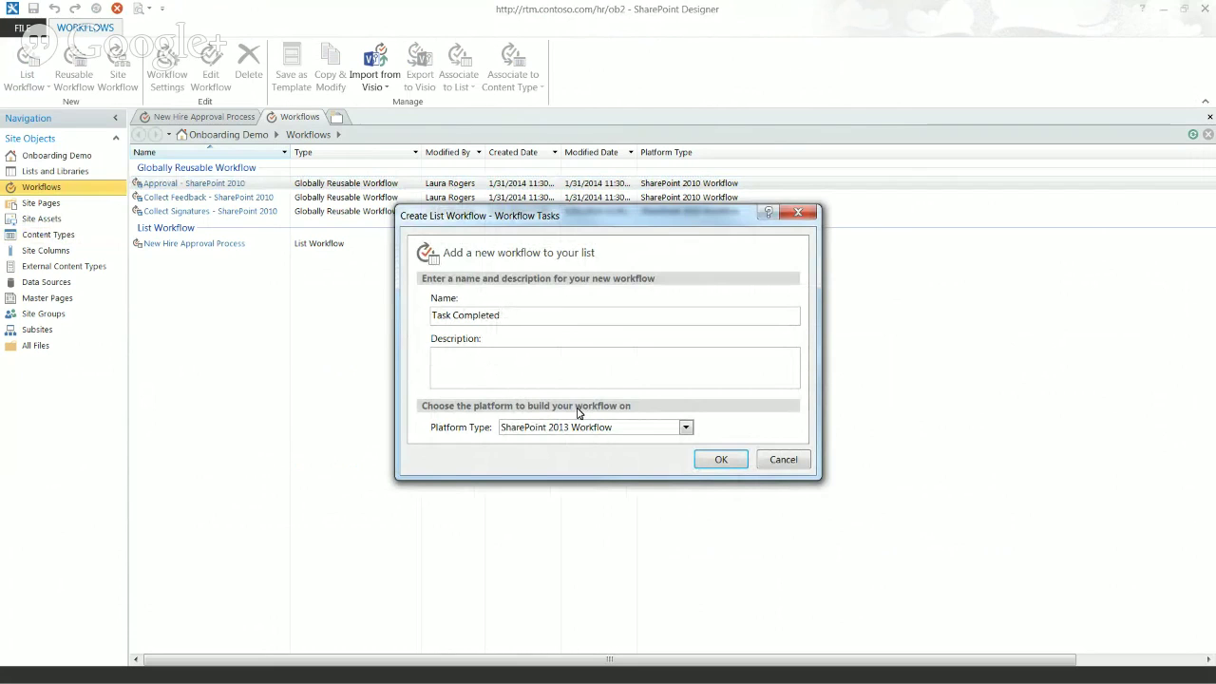
pyautogui.click(721, 460)
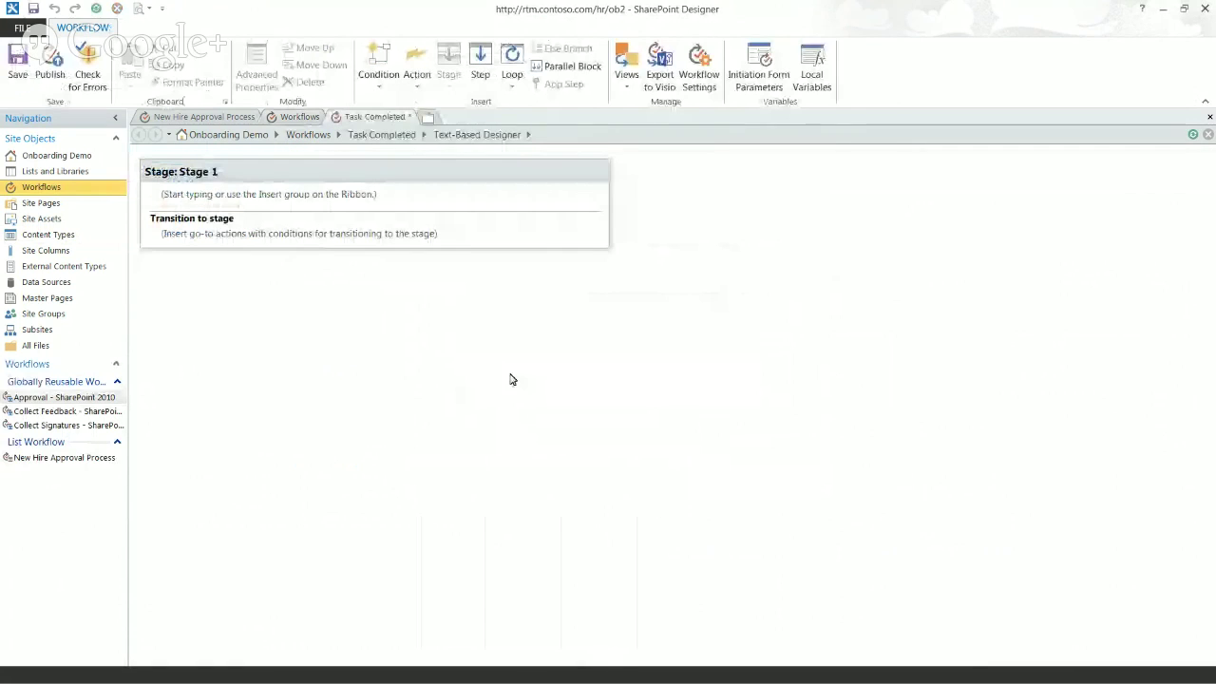
# Step: Enable 'Start workflow automatically when an item is changed' for Task Completed, then resume editing
pyautogui.click(382, 135)
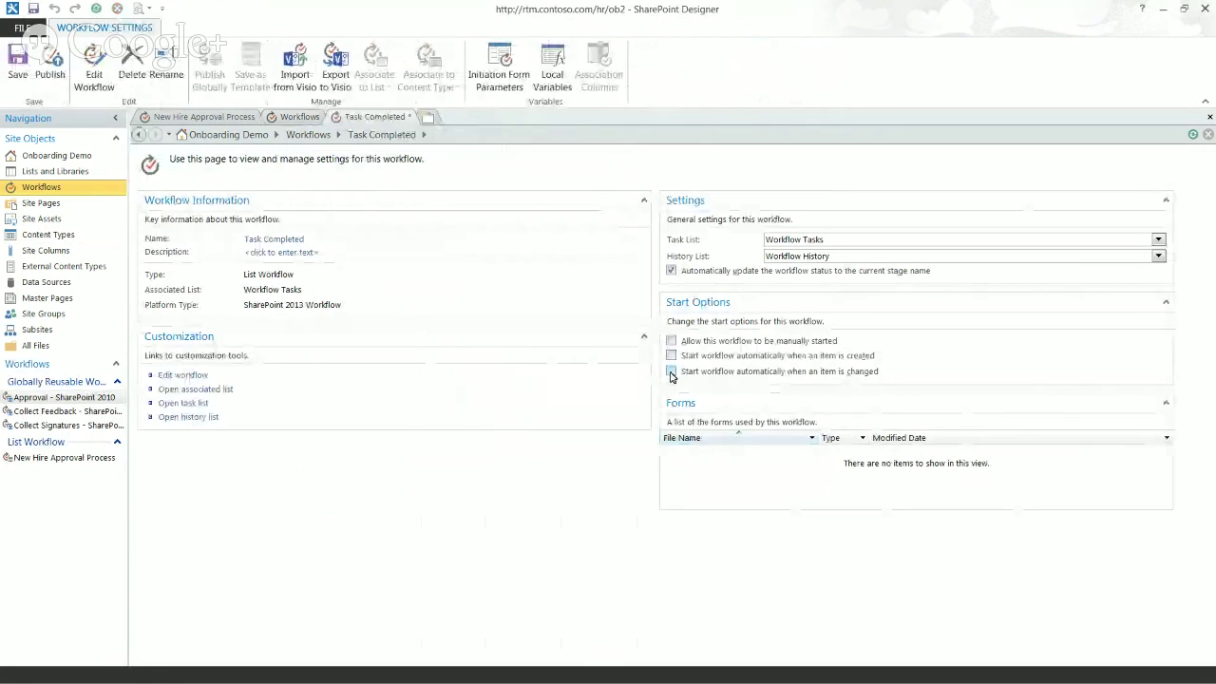
pyautogui.click(672, 371)
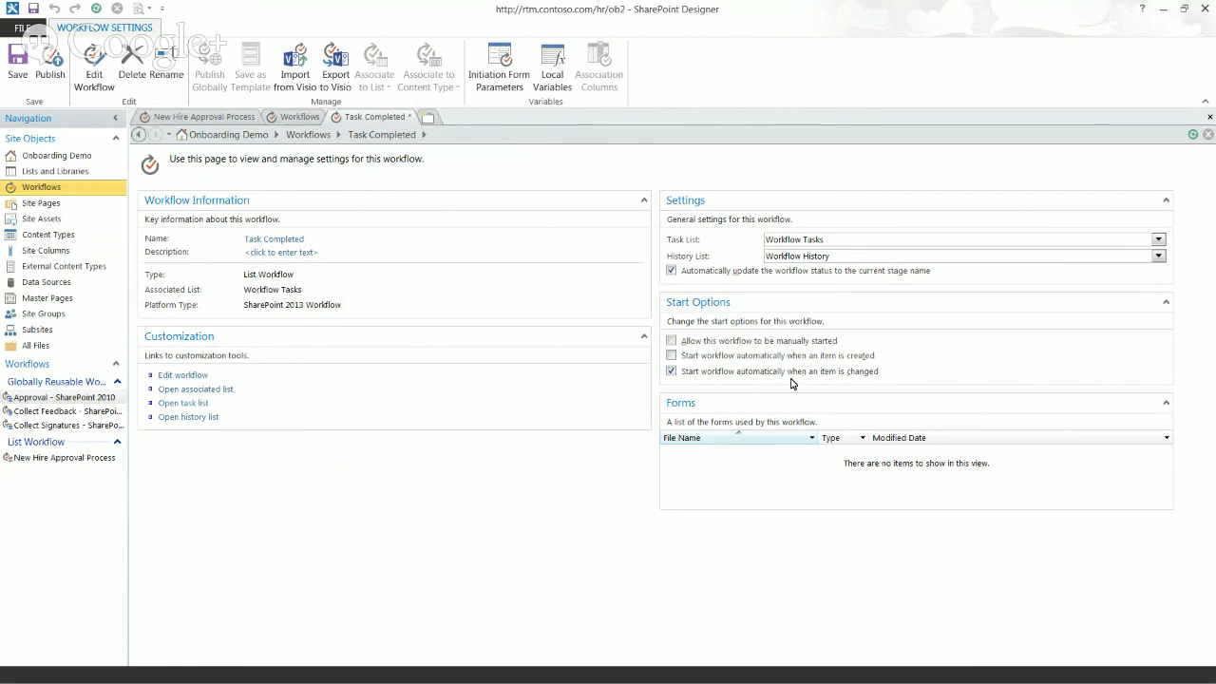
pyautogui.click(175, 376)
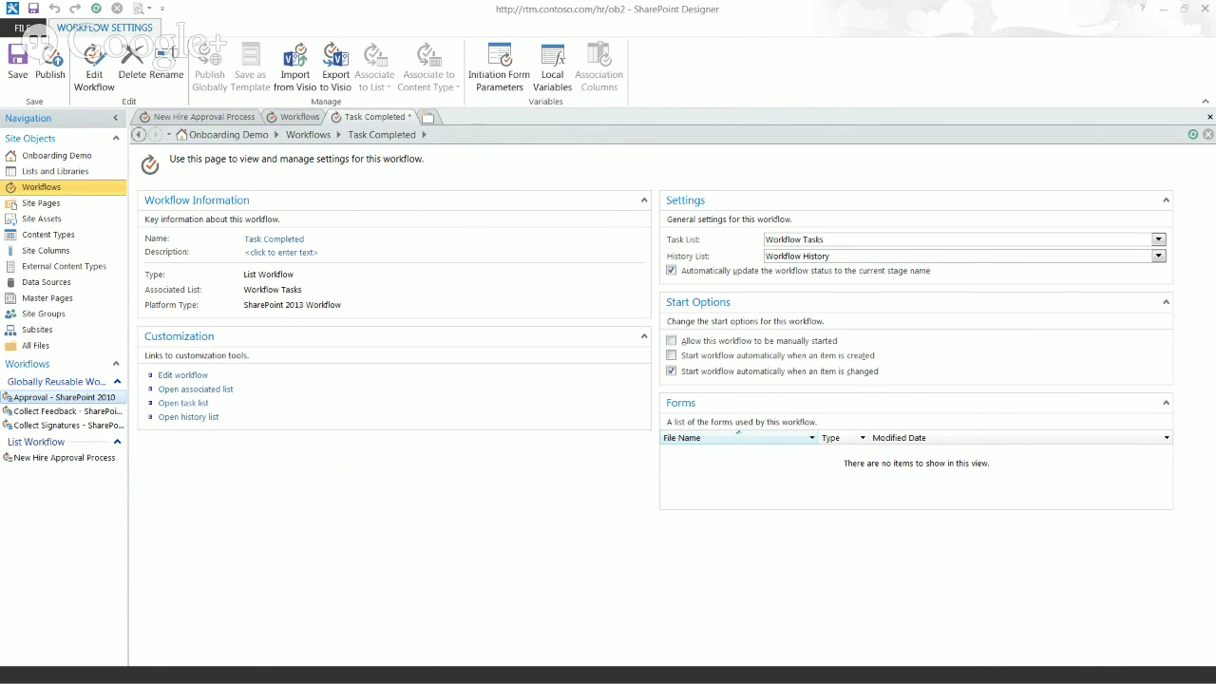
# Step: Enable 'Allow this workflow to be manually started' for Task Completed and reopen the designer
pyautogui.click(671, 341)
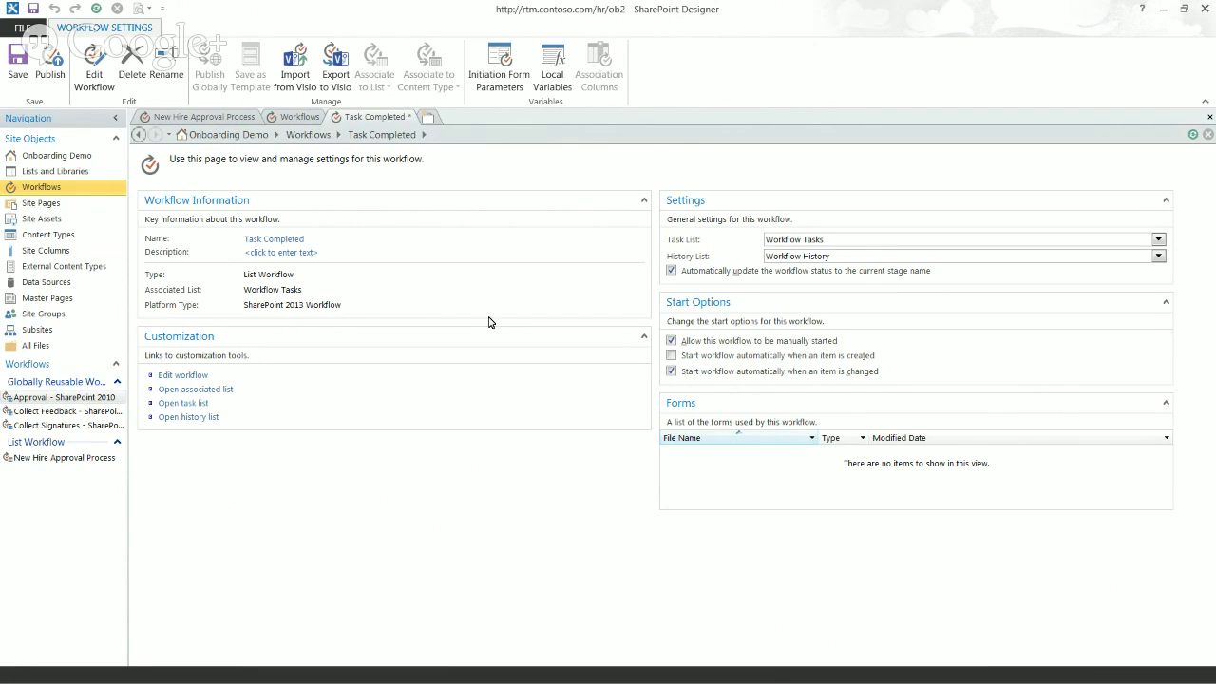
pyautogui.click(186, 375)
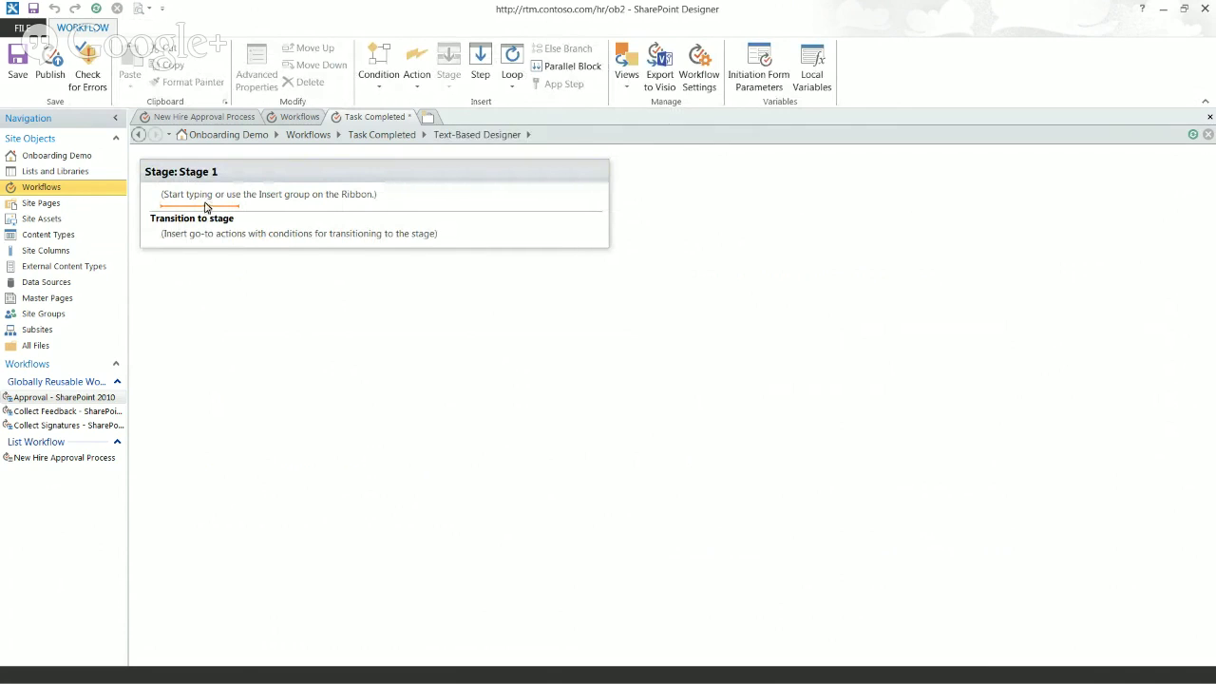
pyautogui.click(207, 118)
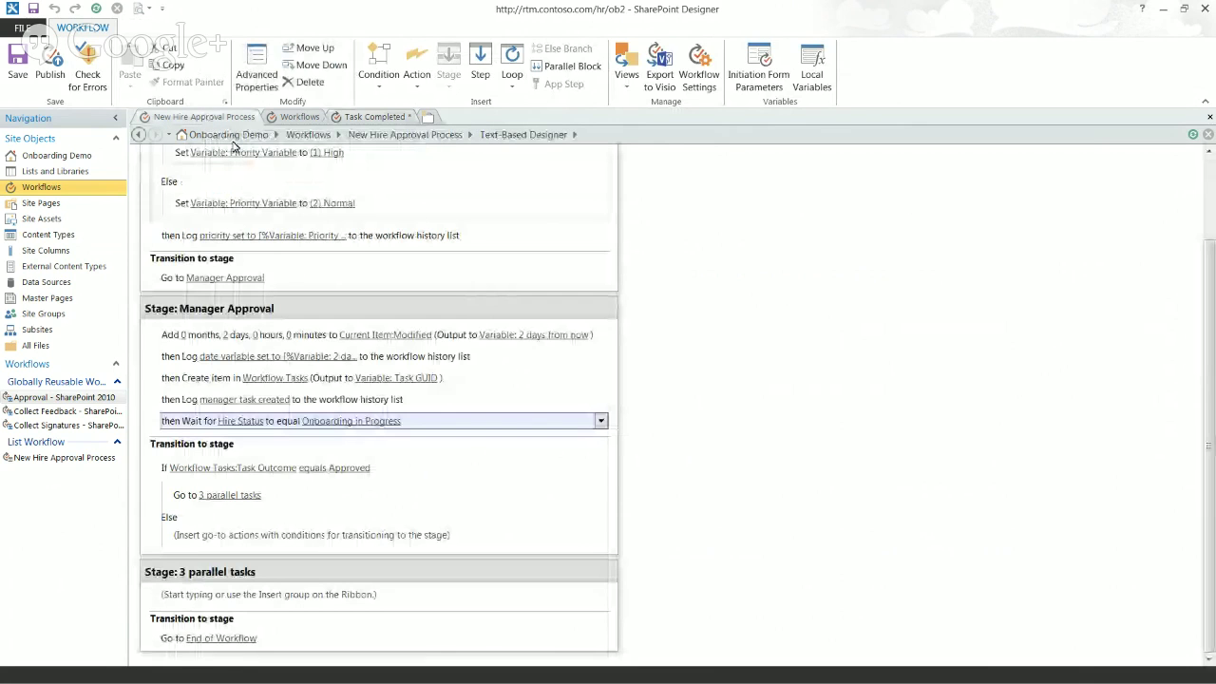
pyautogui.click(275, 377)
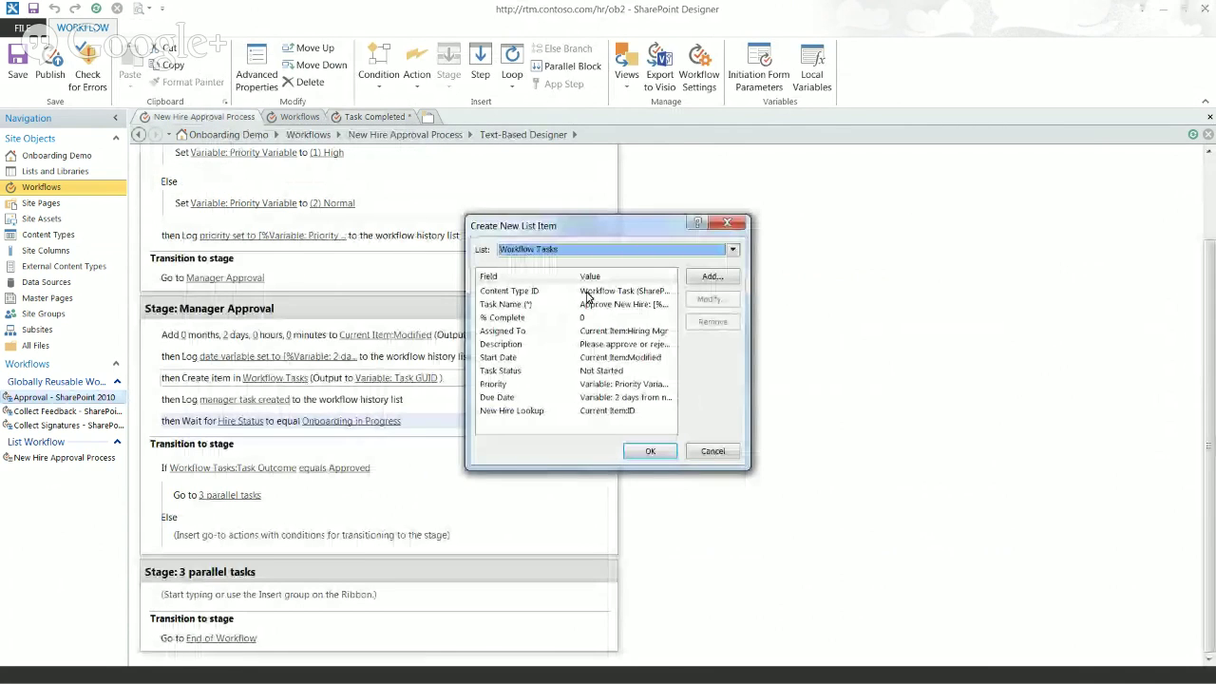
pyautogui.click(587, 303)
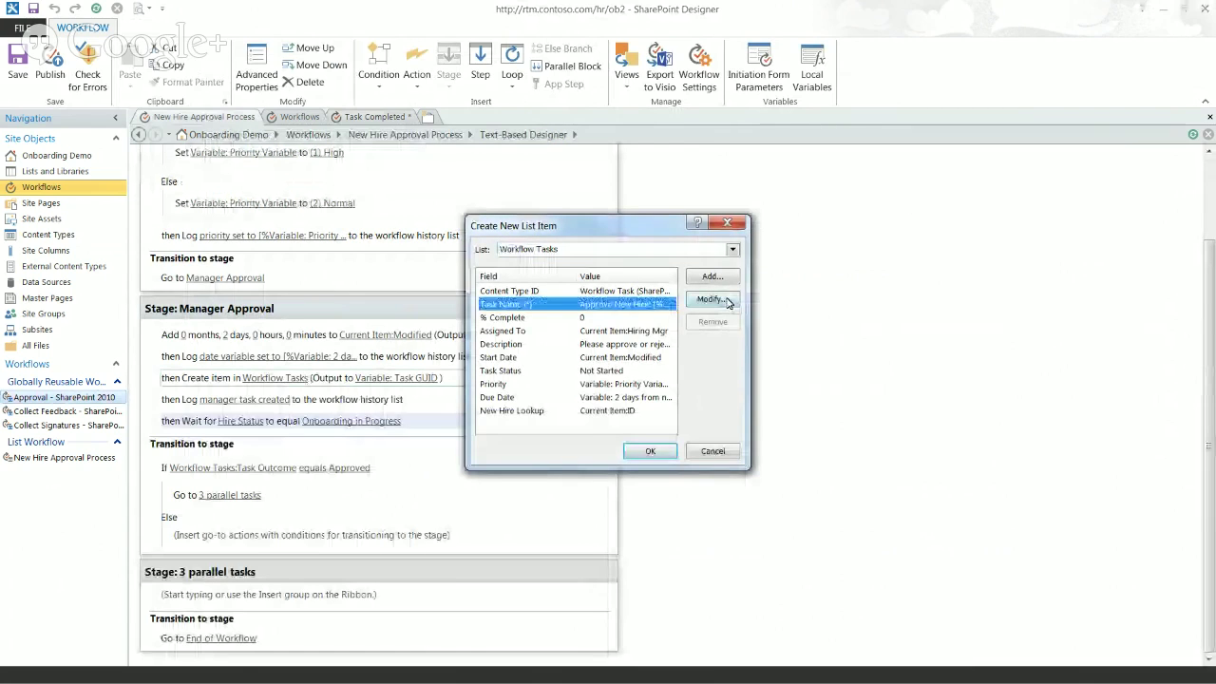
pyautogui.click(727, 301)
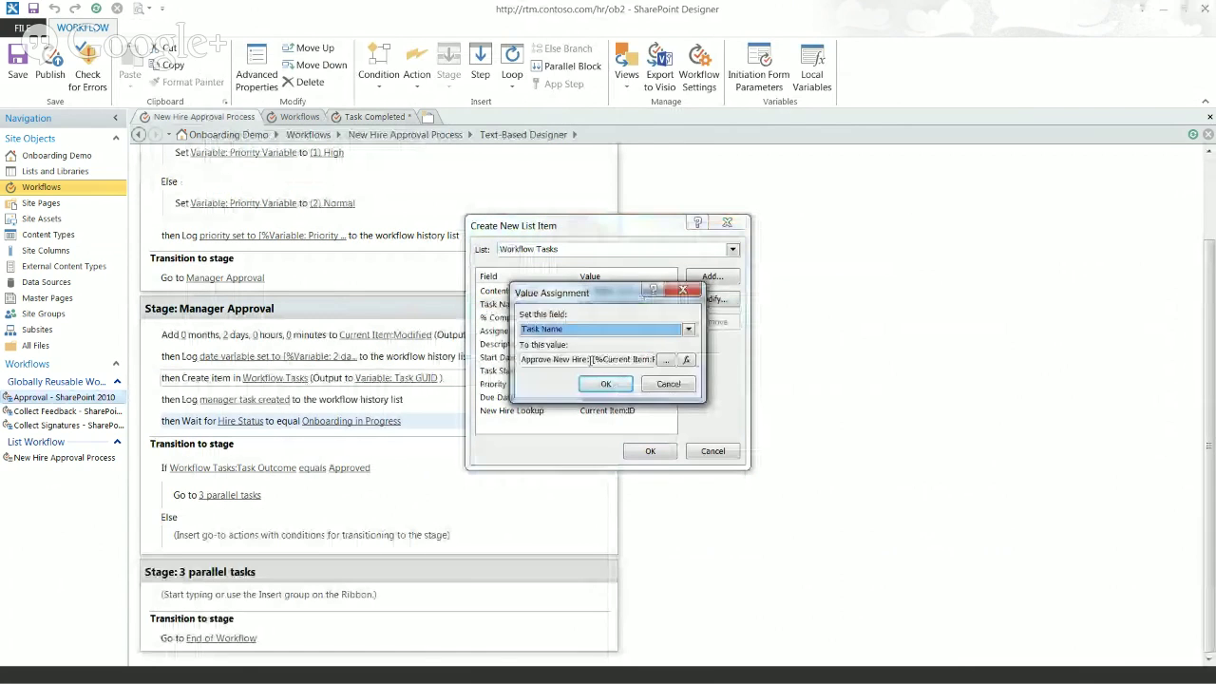
pyautogui.moveTo(591, 359); pyautogui.dragTo(522, 361)
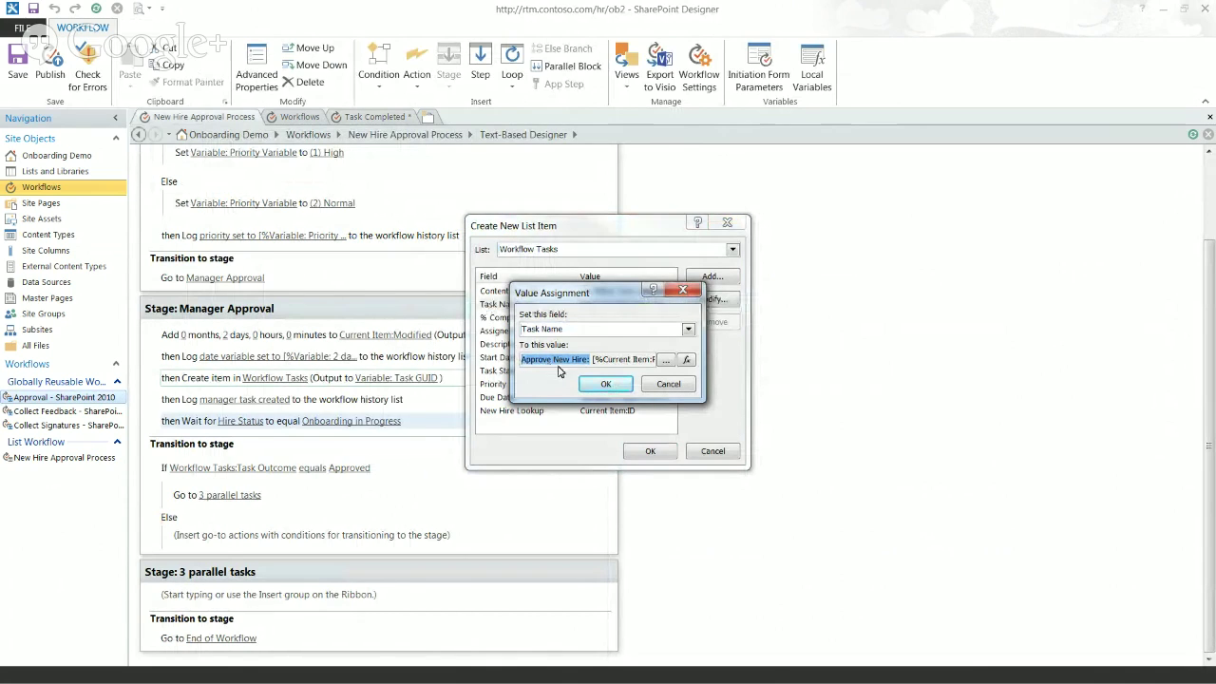
pyautogui.click(666, 389)
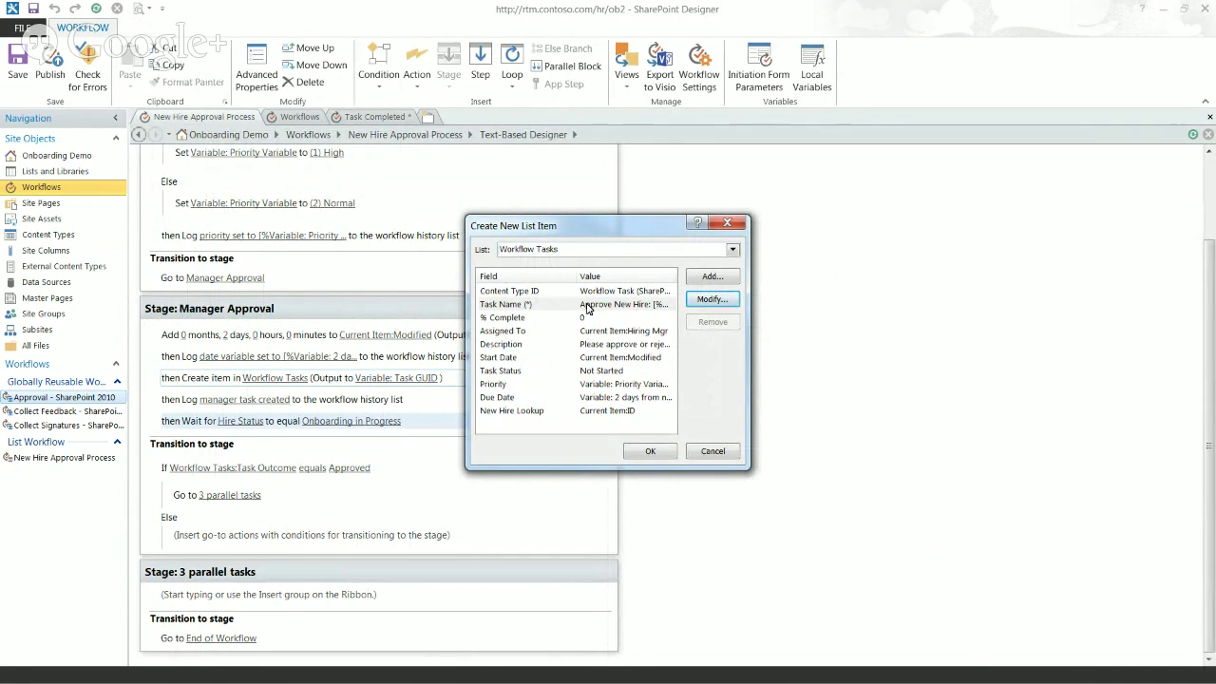
pyautogui.click(588, 307)
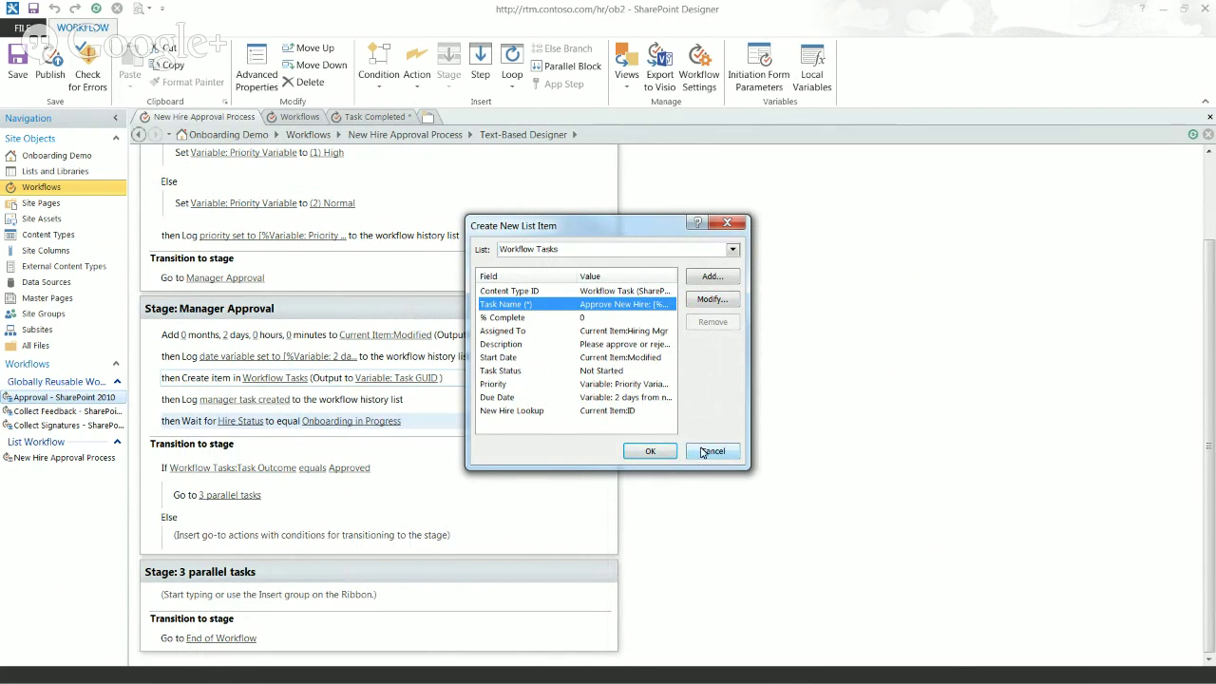
pyautogui.click(591, 320)
pyautogui.click(627, 304)
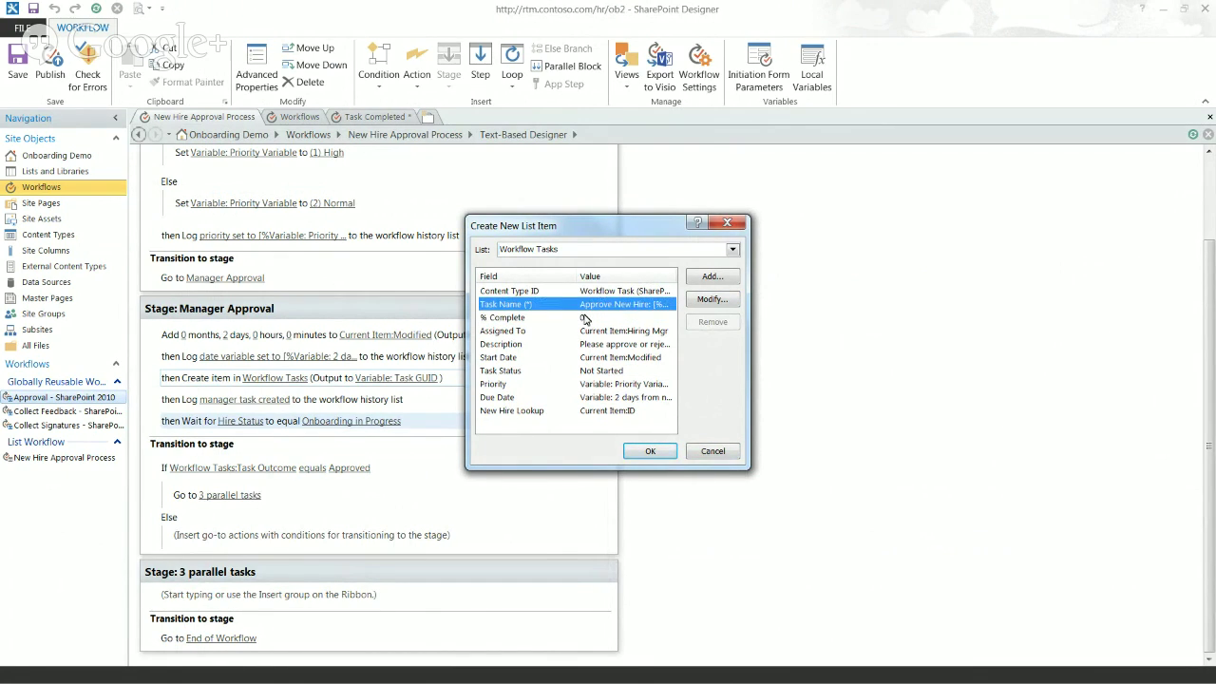
pyautogui.click(711, 453)
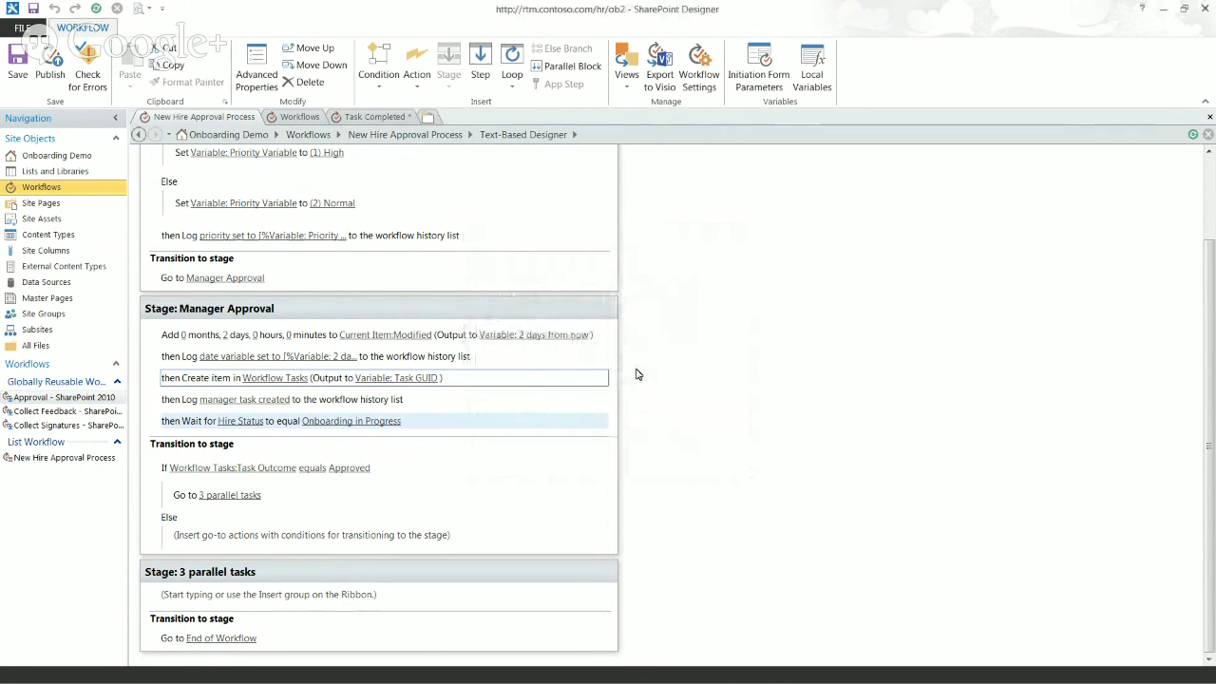
pyautogui.click(371, 117)
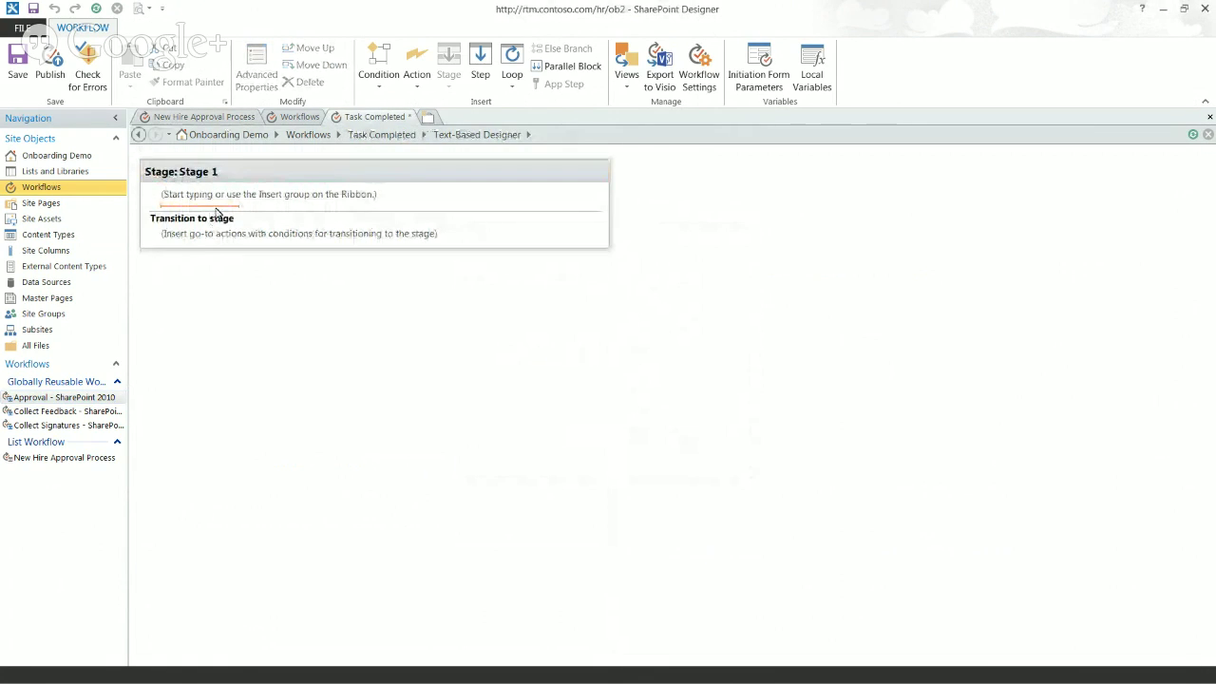
# Step: Add an If condition to Stage 1 whose first value is Current Item:Task Name
pyautogui.click(223, 210)
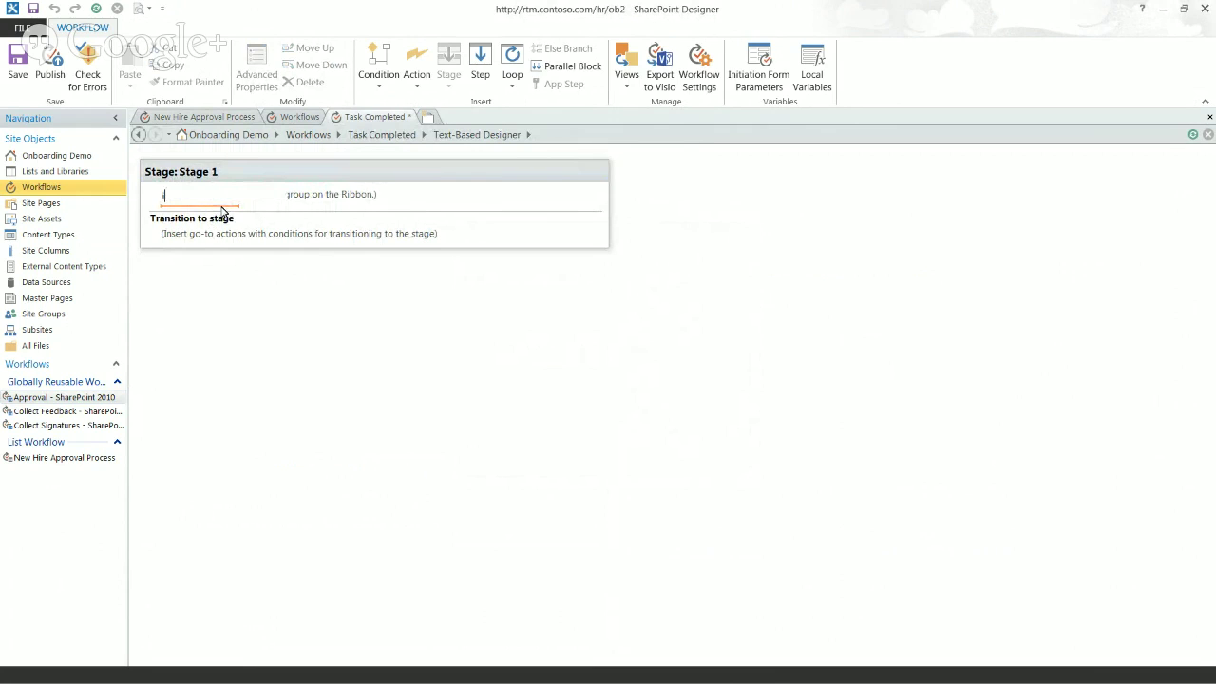
pyautogui.write('if')
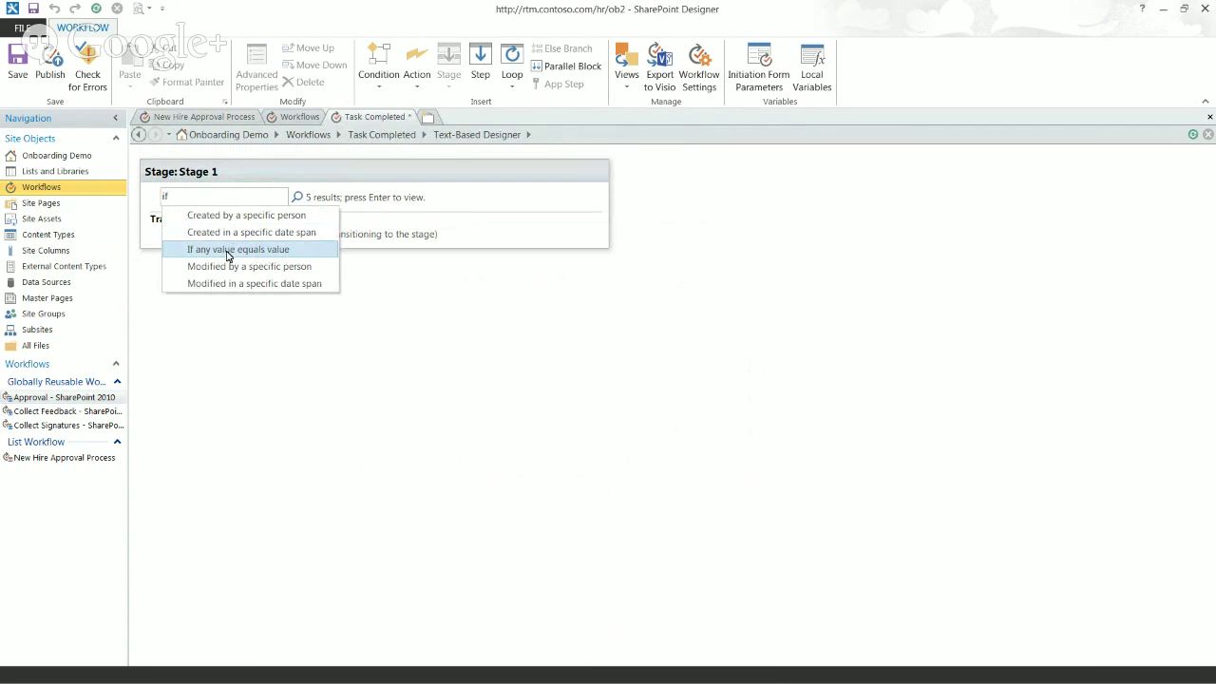
pyautogui.click(228, 251)
pyautogui.click(183, 205)
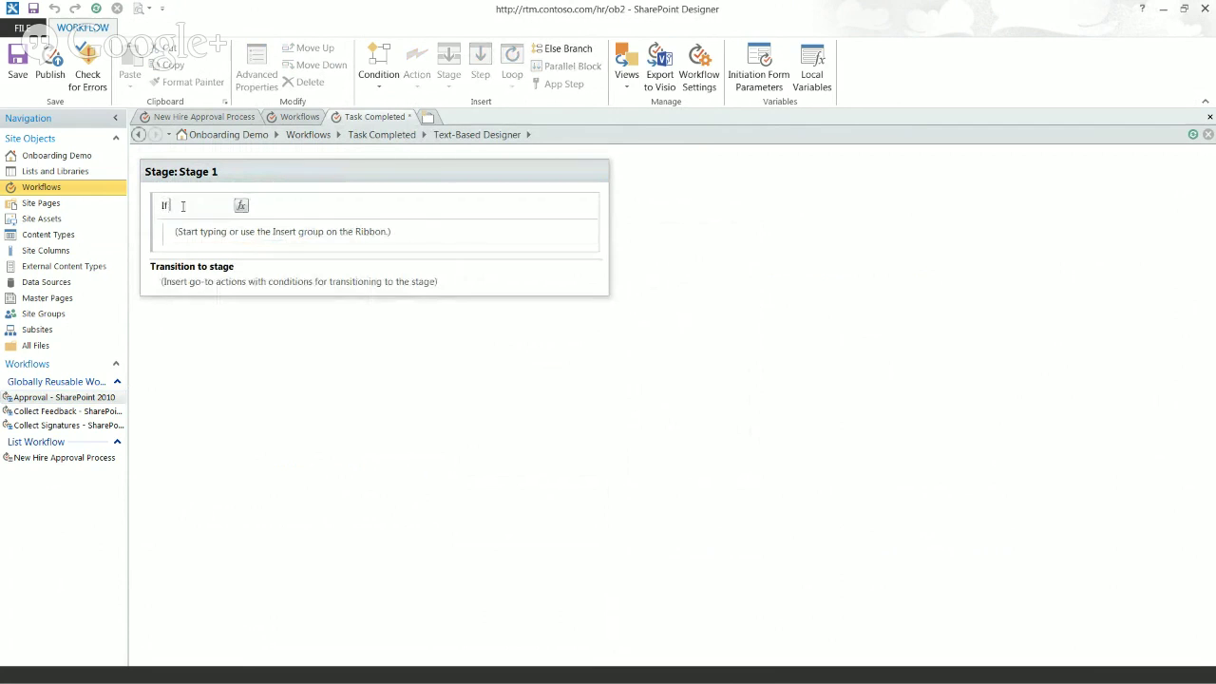
pyautogui.click(241, 206)
pyautogui.click(600, 358)
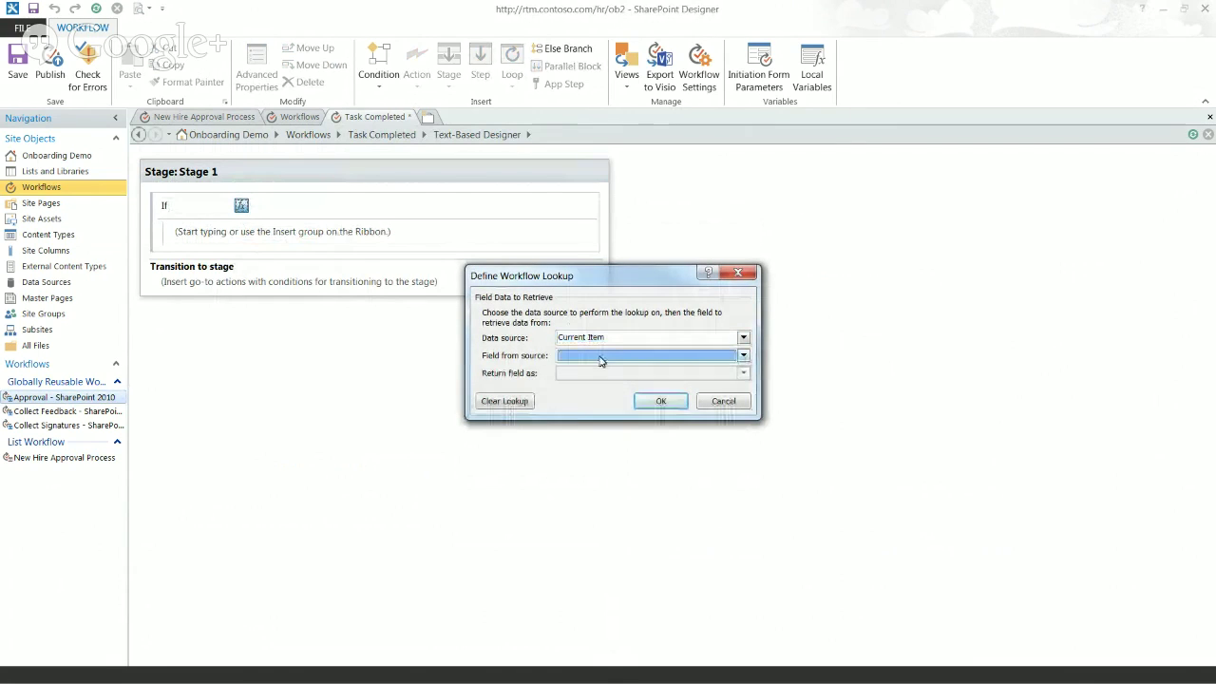
pyautogui.click(608, 357)
pyautogui.click(585, 381)
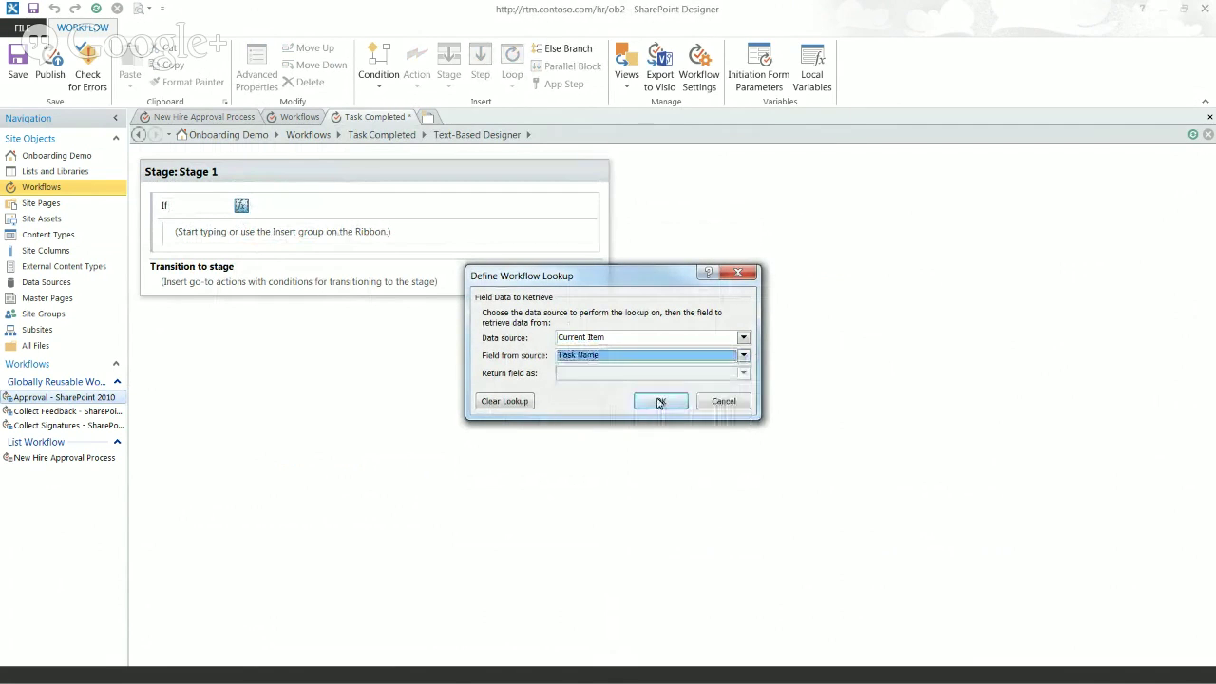
pyautogui.click(660, 403)
# Step: Set the condition's operator to 'begins with' and start editing its value
pyautogui.click(285, 206)
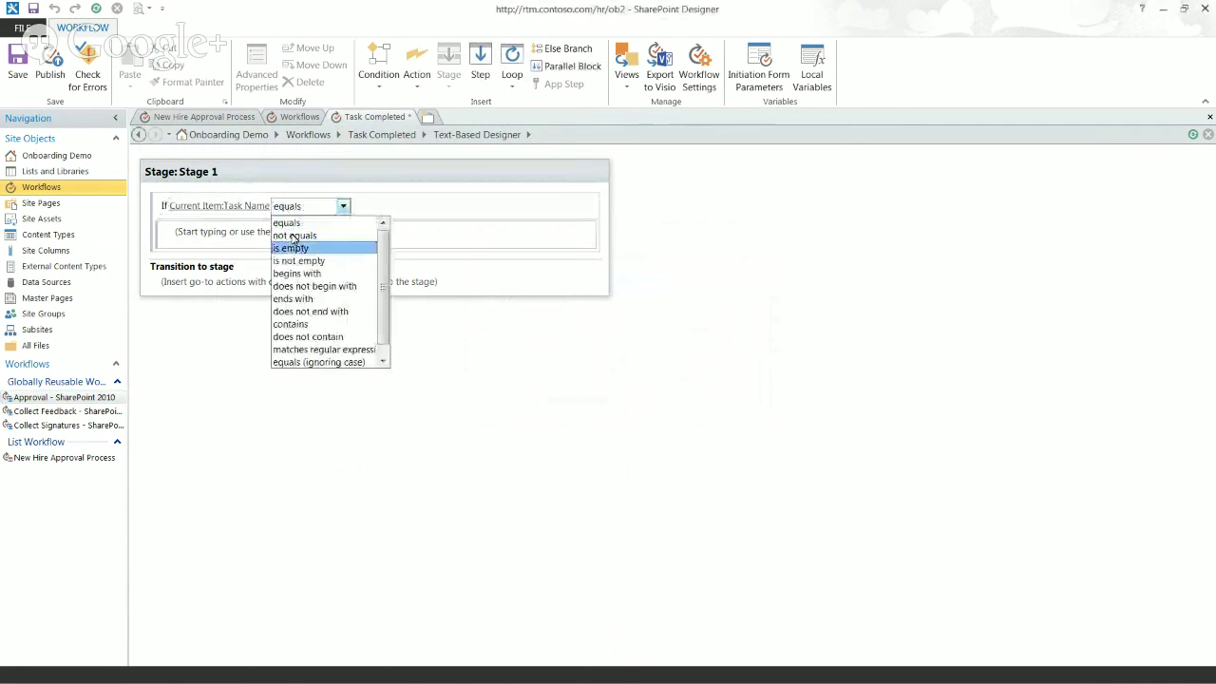
pyautogui.click(296, 273)
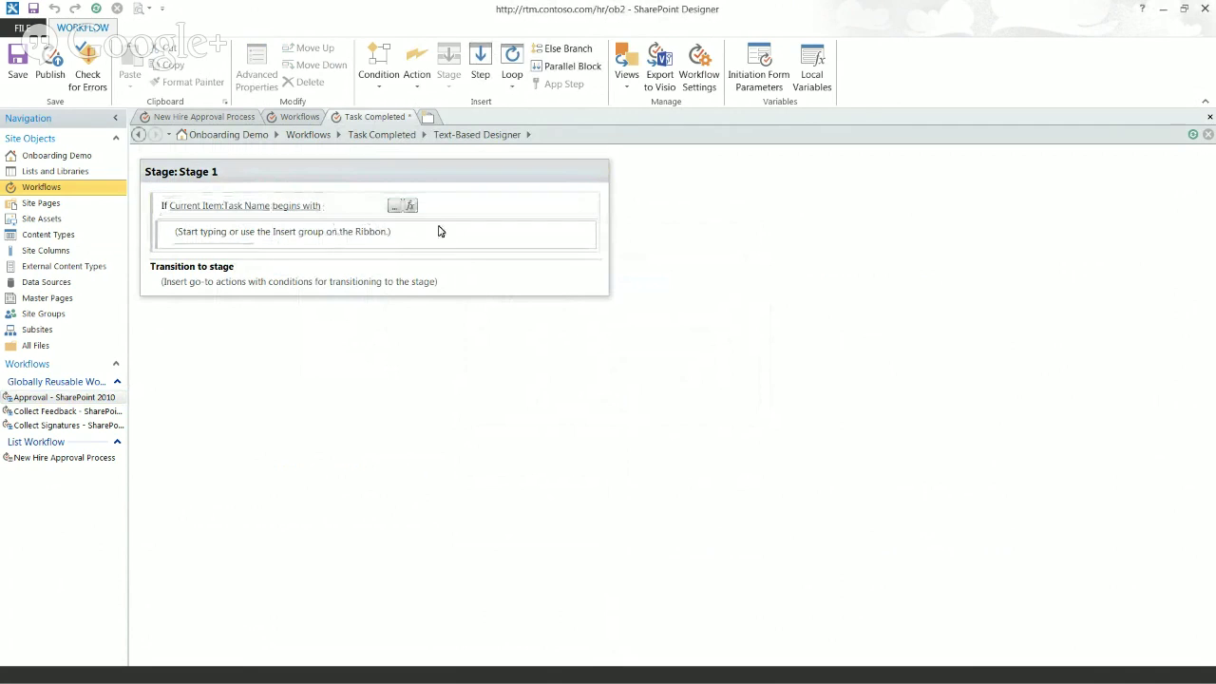
pyautogui.click(349, 208)
# Step: Check the task name in New Hire Approval Process, then enter 'Approve new hire' as the value
pyautogui.click(215, 121)
pyautogui.click(275, 377)
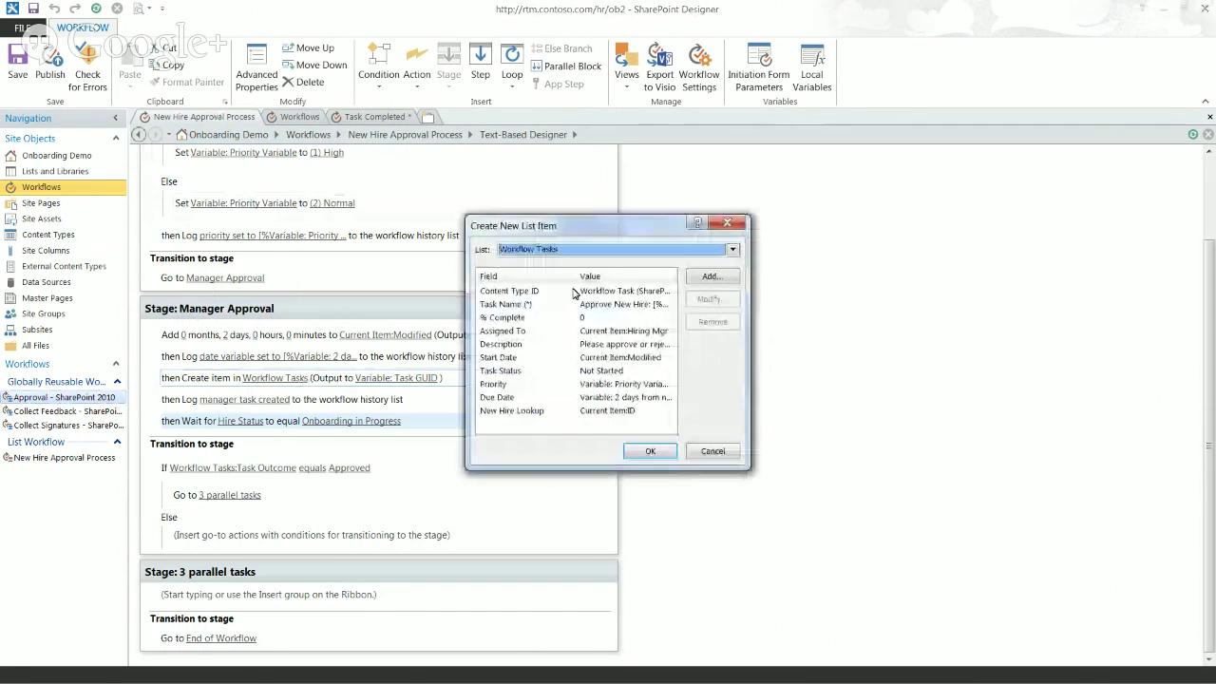
pyautogui.click(712, 452)
pyautogui.click(374, 116)
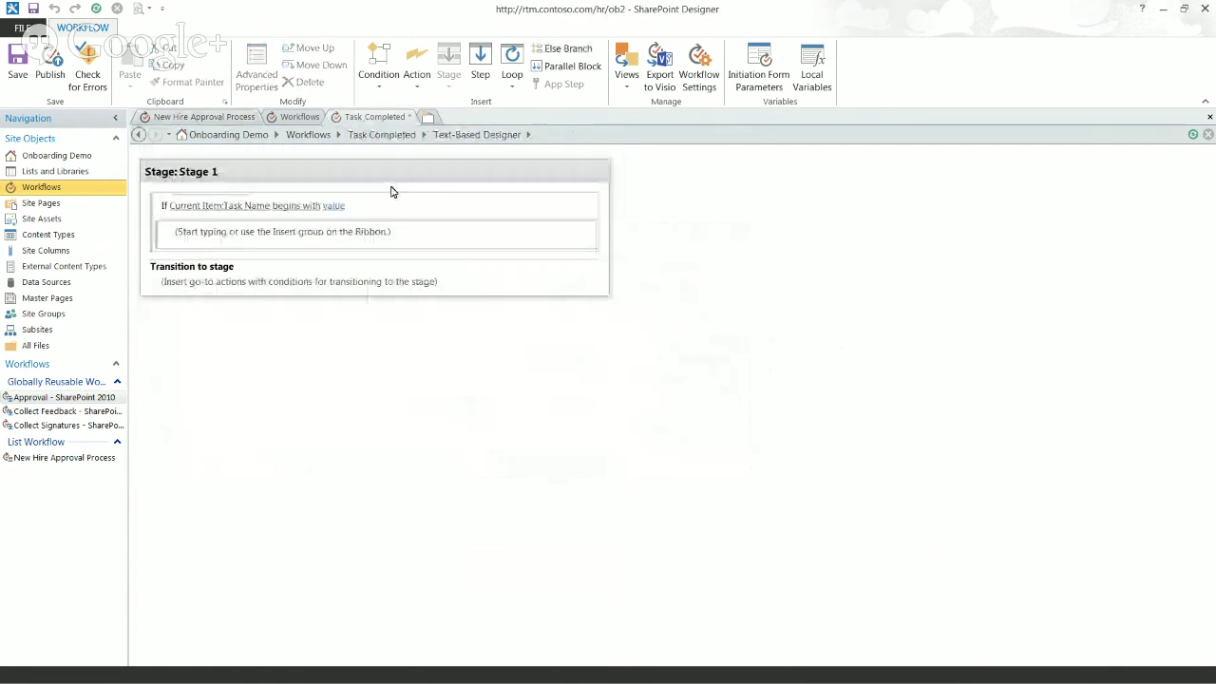
pyautogui.click(336, 207)
pyautogui.write('Approve')
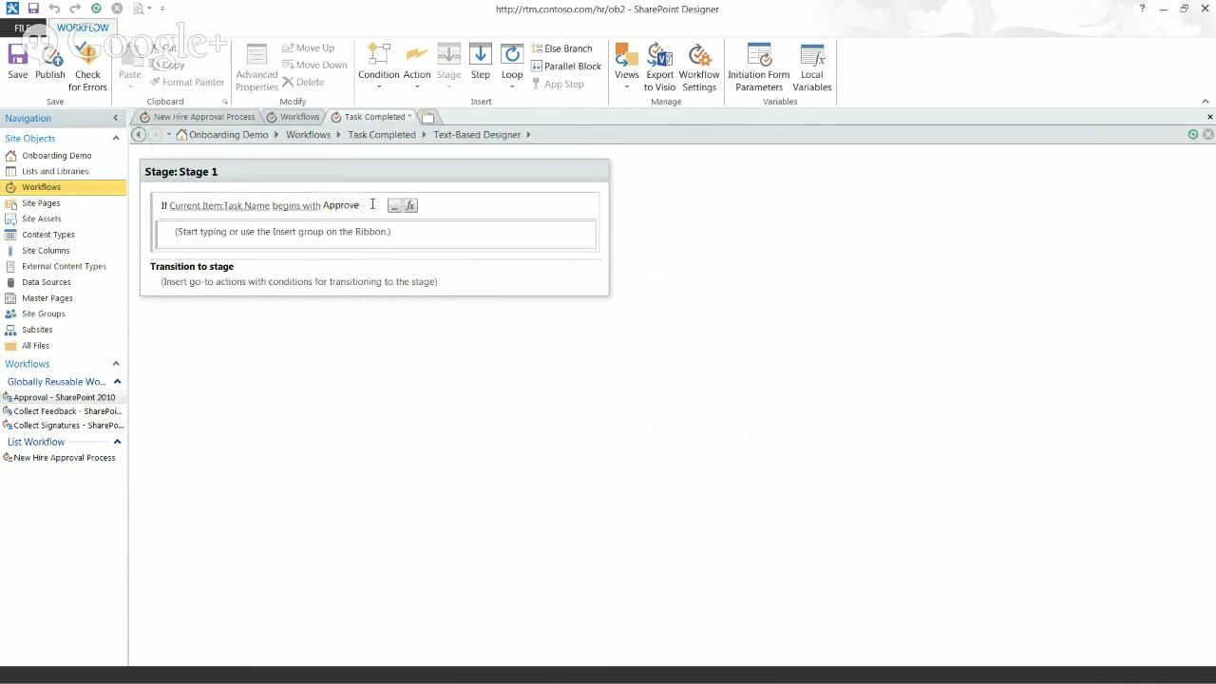
pyautogui.write('hire')
pyautogui.press('Return')
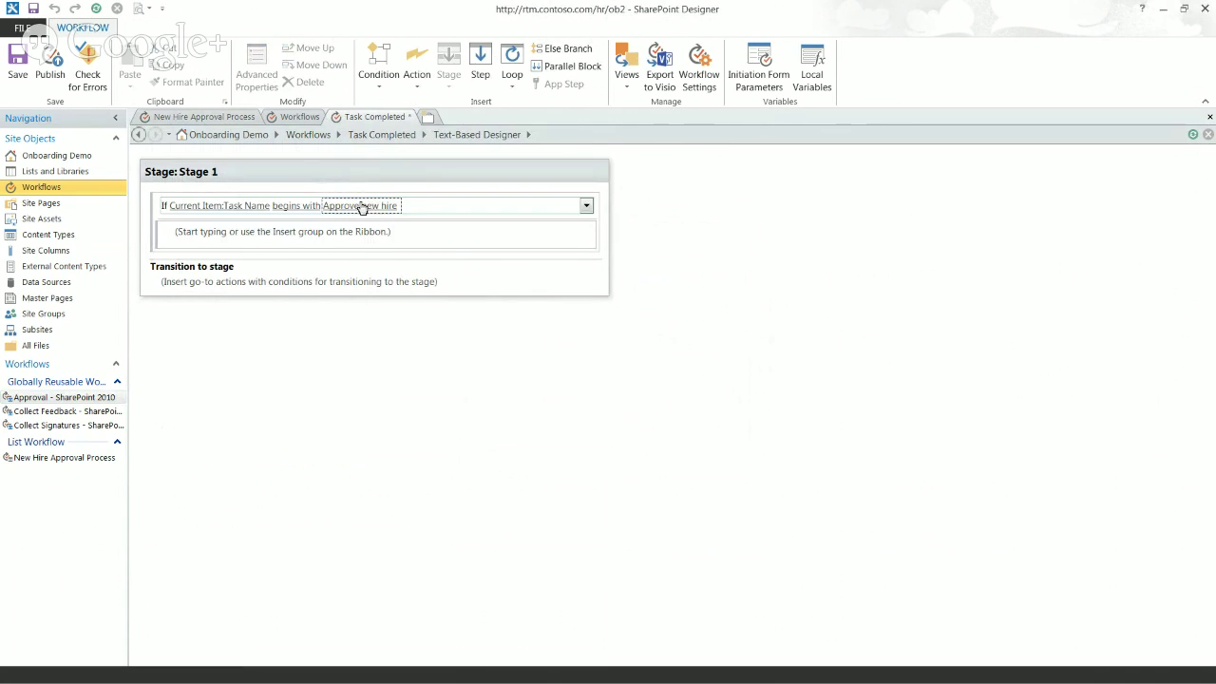
# Step: Recheck the task name and correct the comparison value to 'Approve New Hire'
pyautogui.click(213, 118)
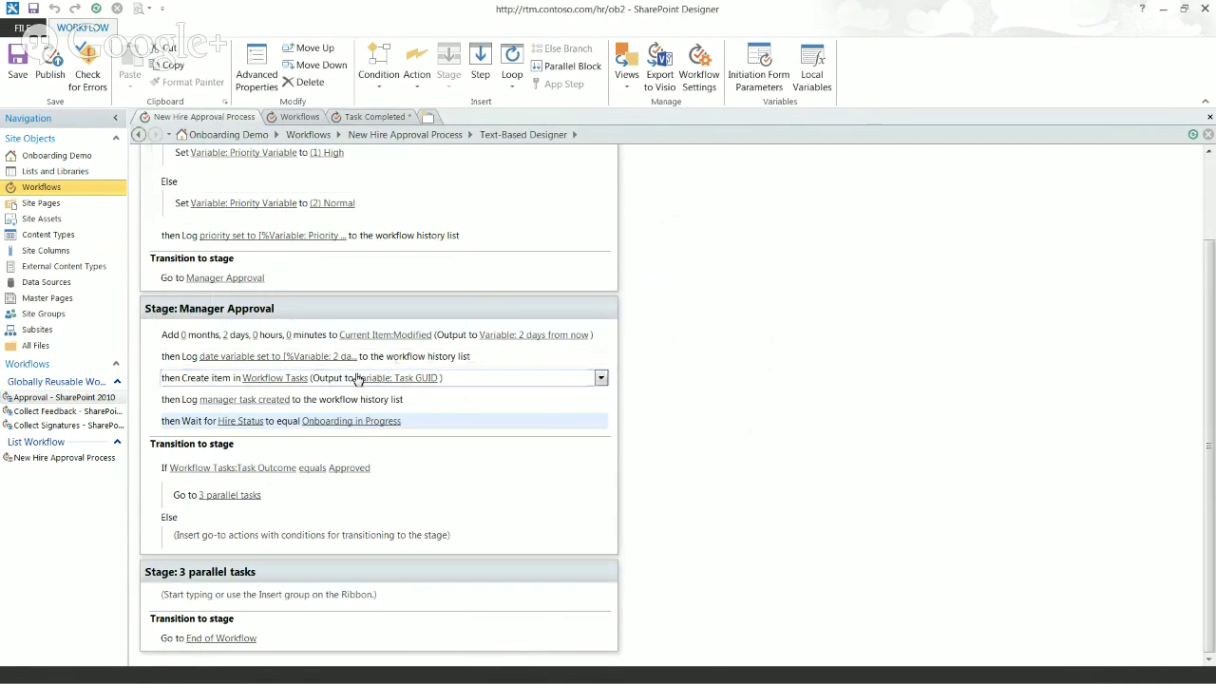
pyautogui.click(273, 378)
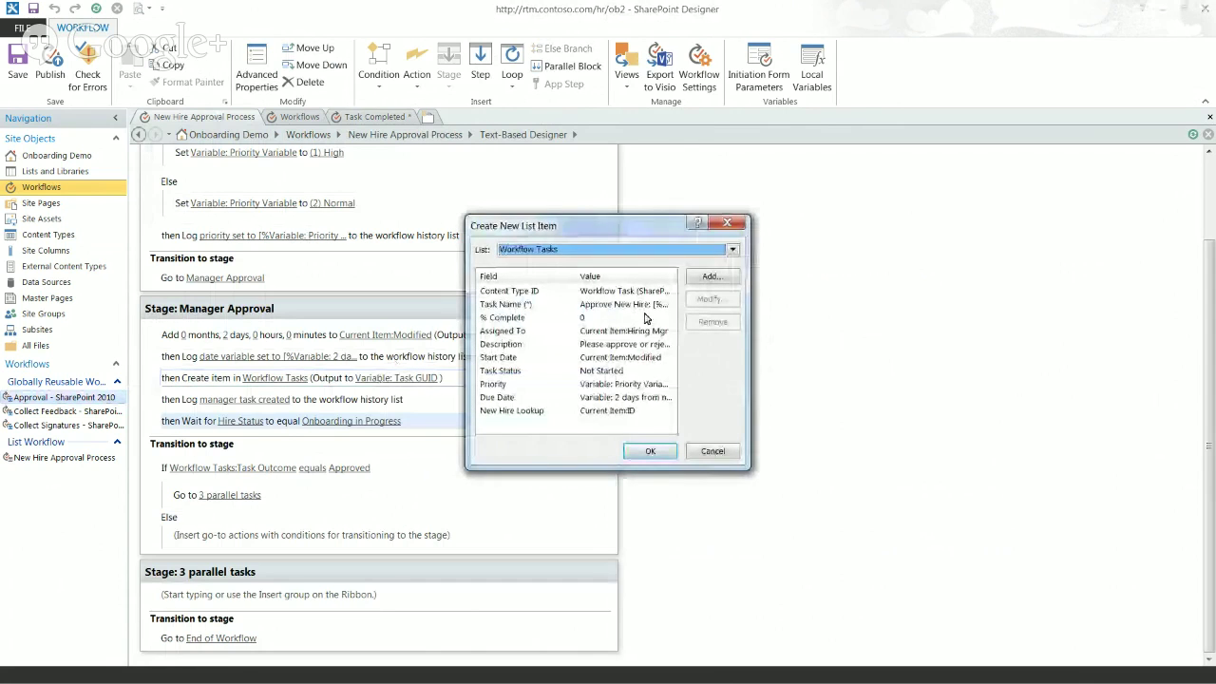
pyautogui.click(713, 451)
pyautogui.click(376, 118)
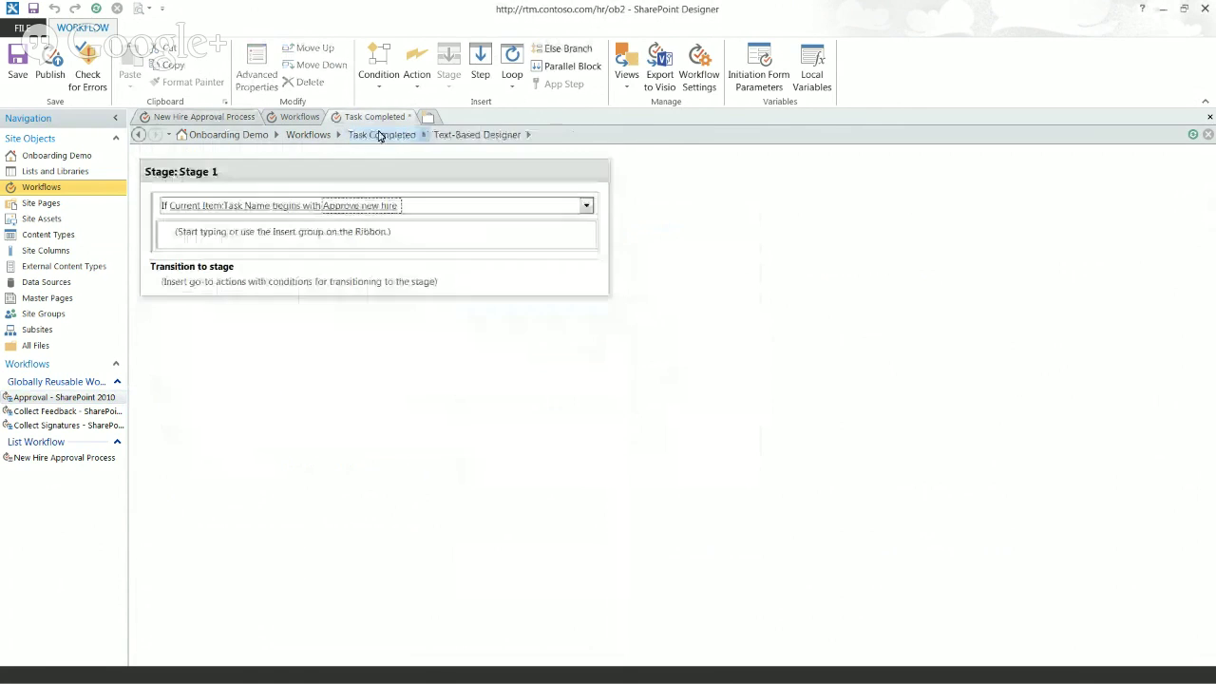
pyautogui.click(369, 206)
pyautogui.click(368, 206)
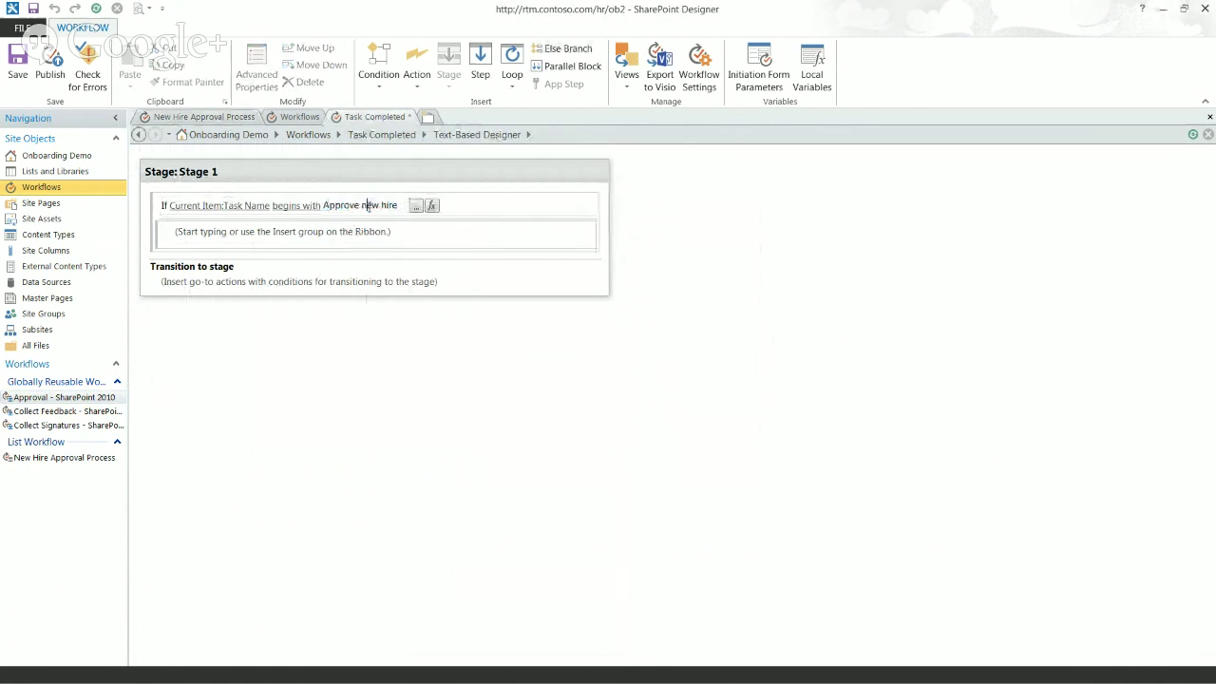
pyautogui.click(304, 206)
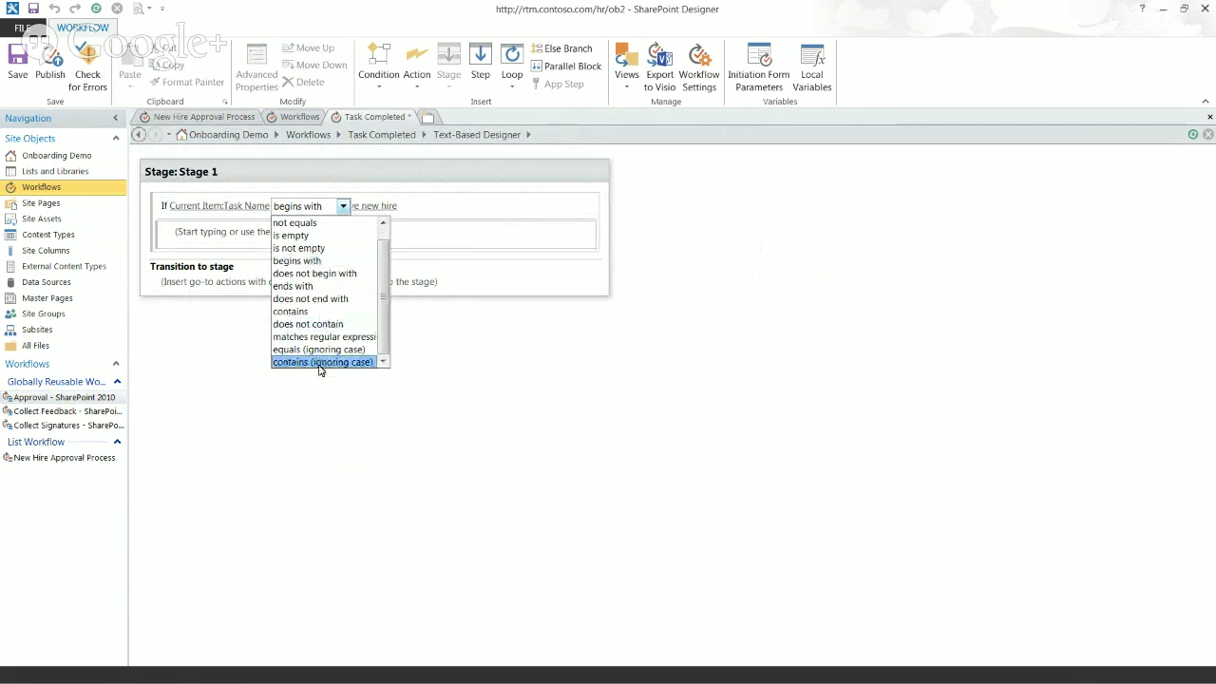
pyautogui.click(425, 206)
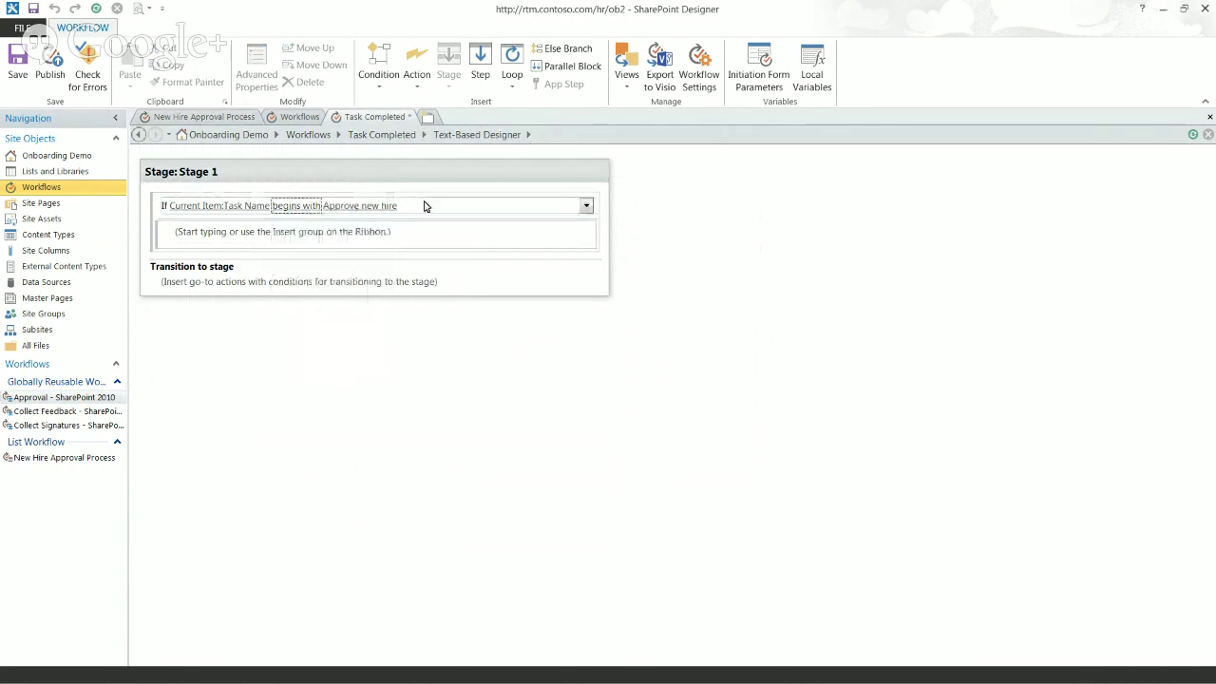
pyautogui.click(369, 207)
pyautogui.click(366, 204)
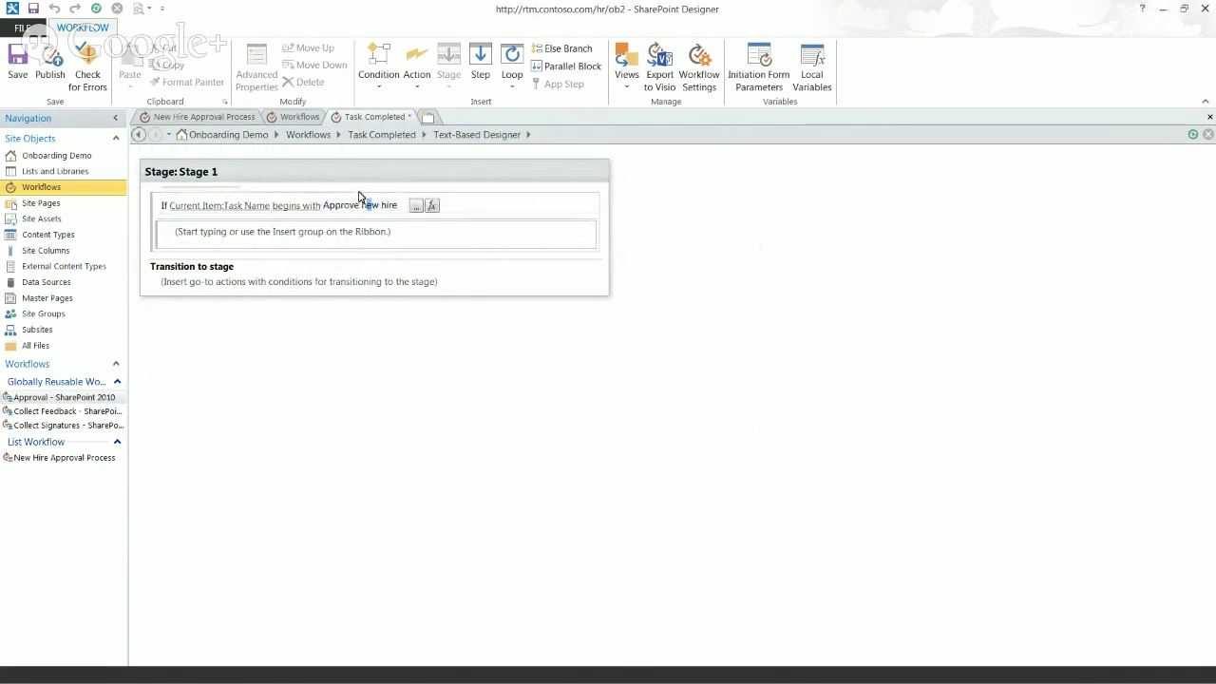
pyautogui.press('BackSpace')
pyautogui.write('N')
pyautogui.click(388, 204)
pyautogui.press('BackSpace')
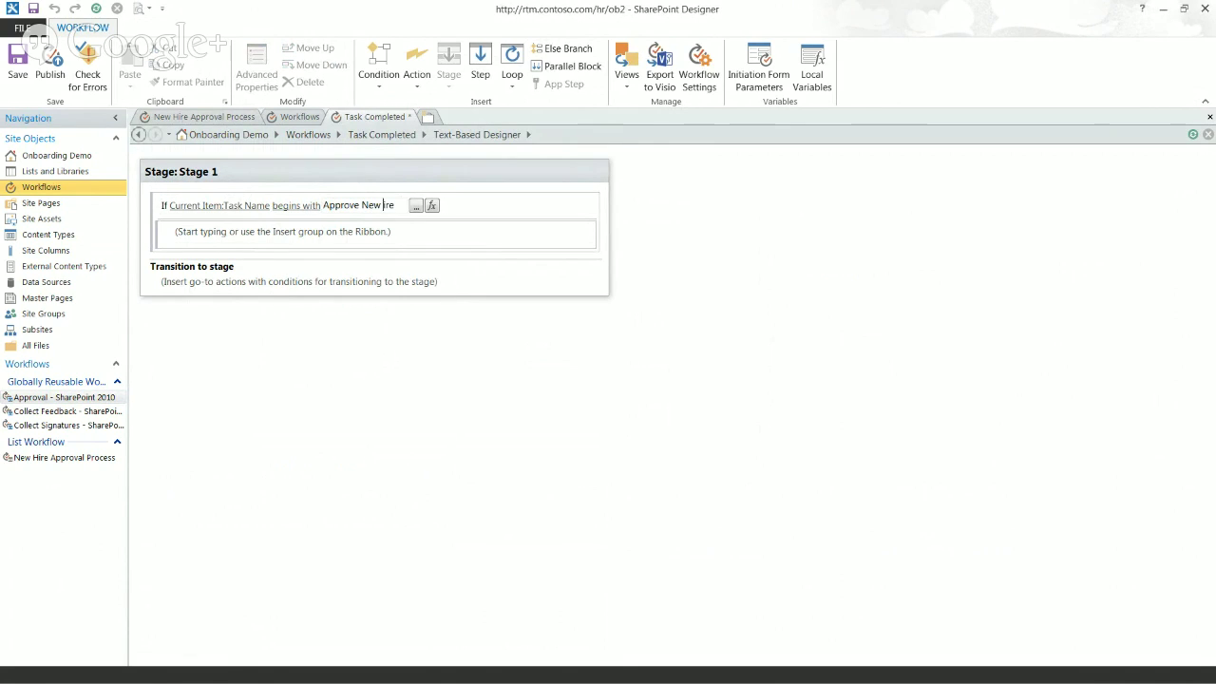
pyautogui.press('Return')
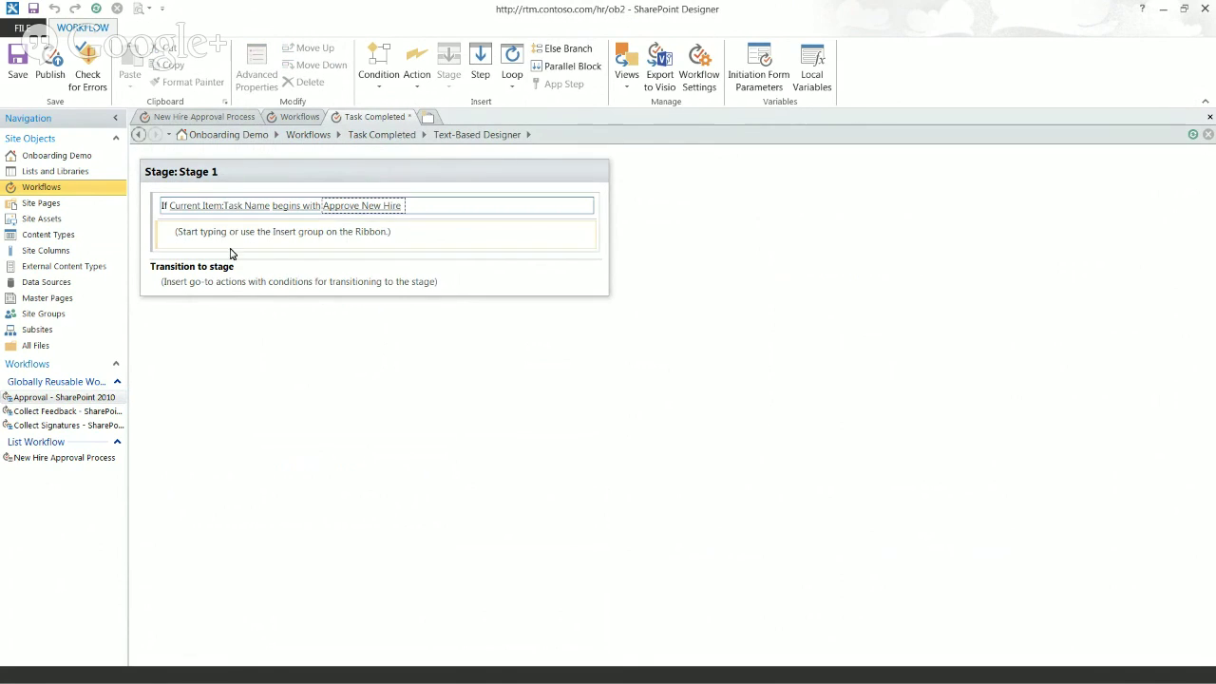
pyautogui.click(232, 242)
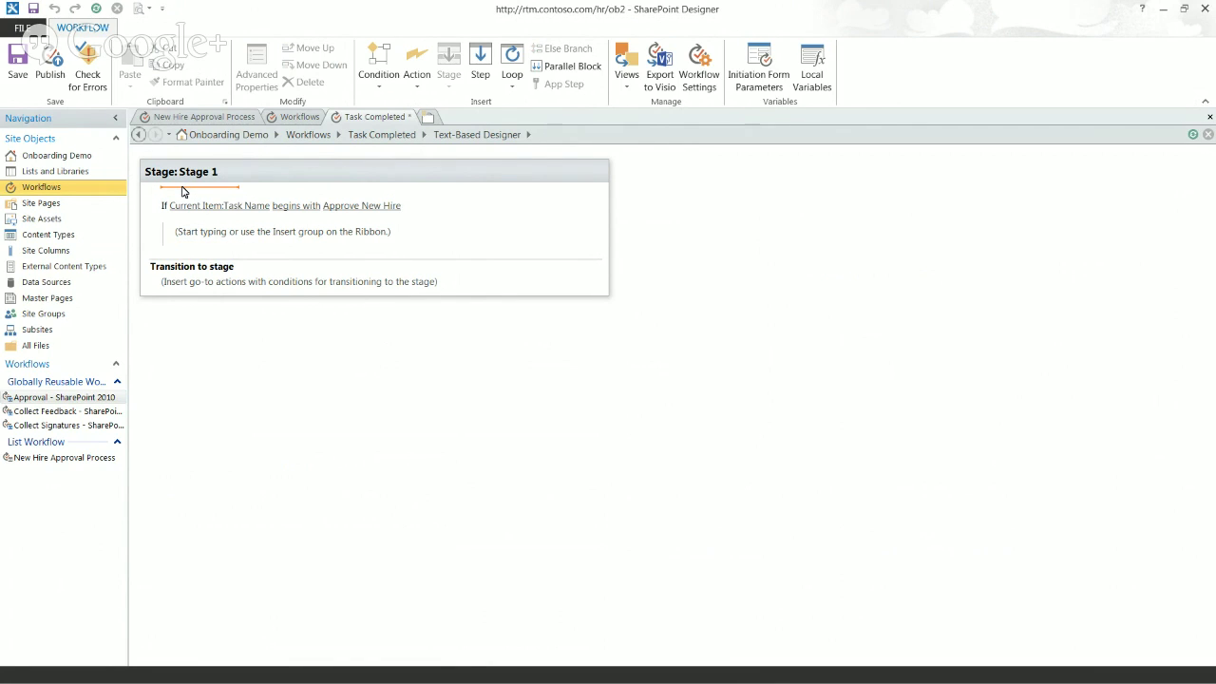
# Step: Insert a new If condition and move the Task Name condition inside it
pyautogui.write('if')
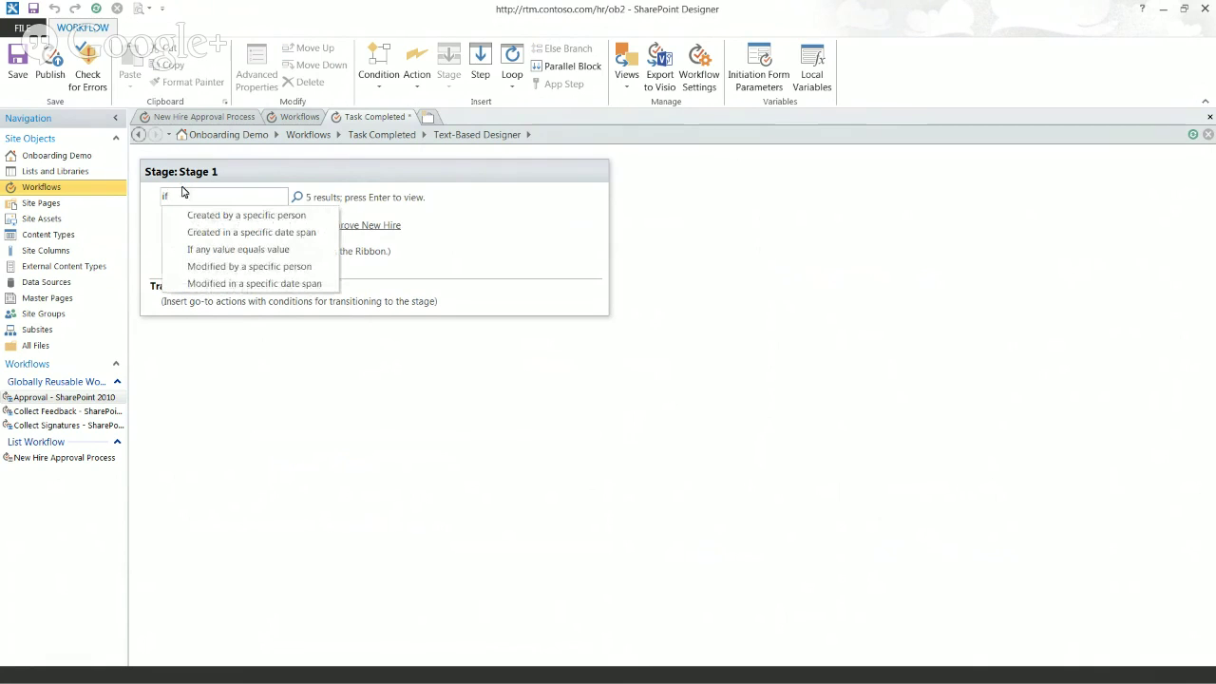
pyautogui.click(229, 249)
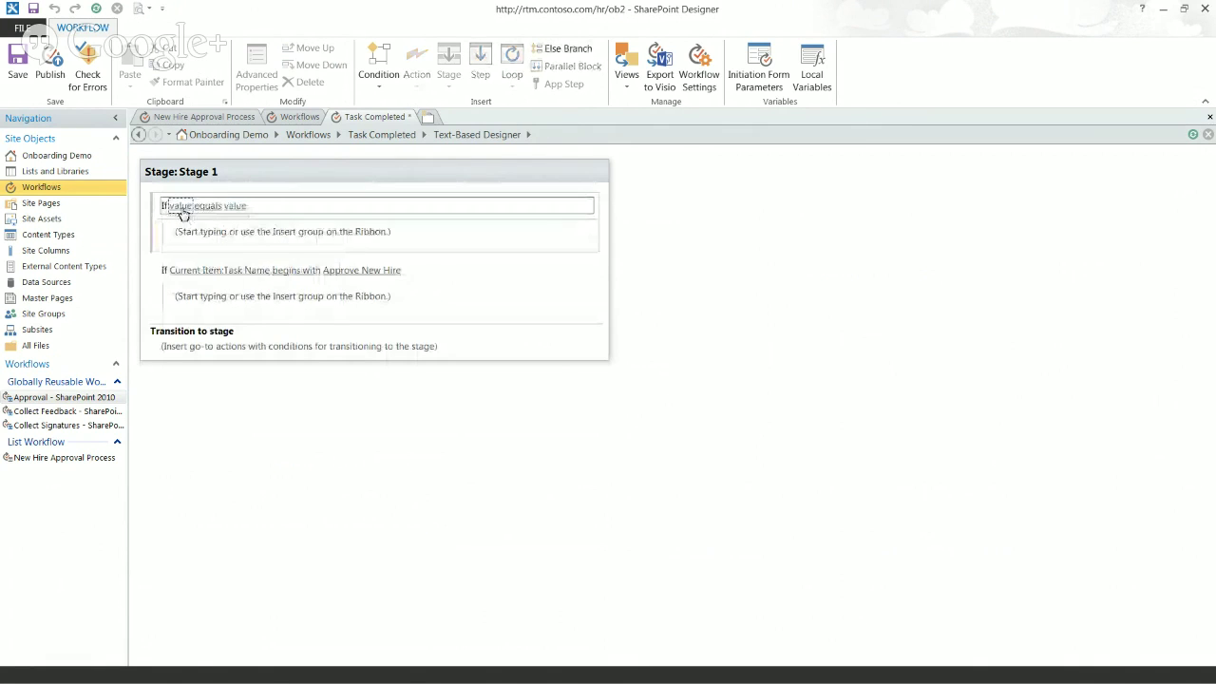
pyautogui.click(164, 273)
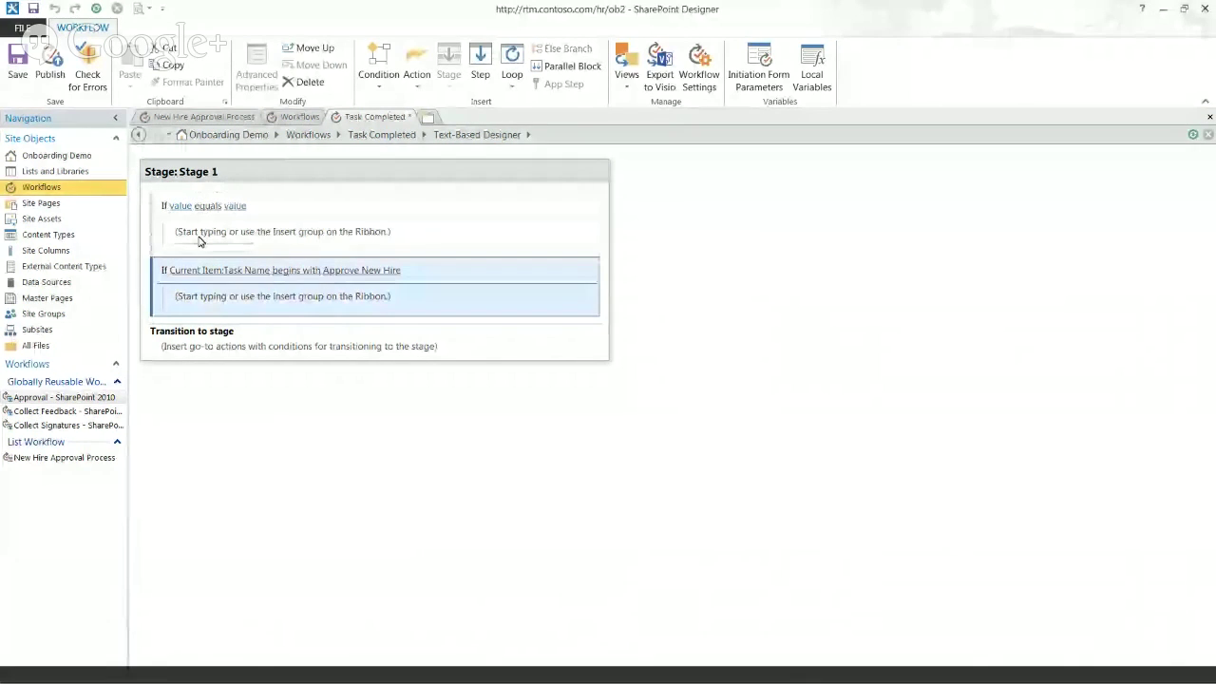
pyautogui.click(314, 47)
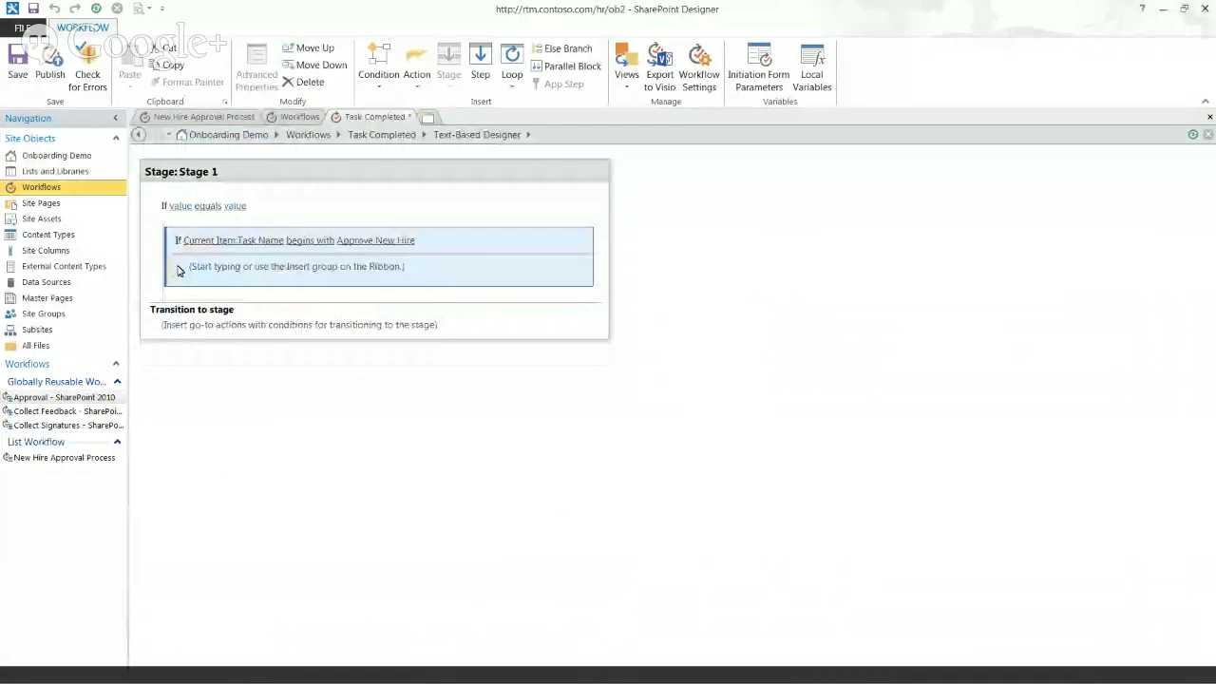
# Step: Set the outer condition to Current Item:Task Status equals Completed
pyautogui.click(189, 210)
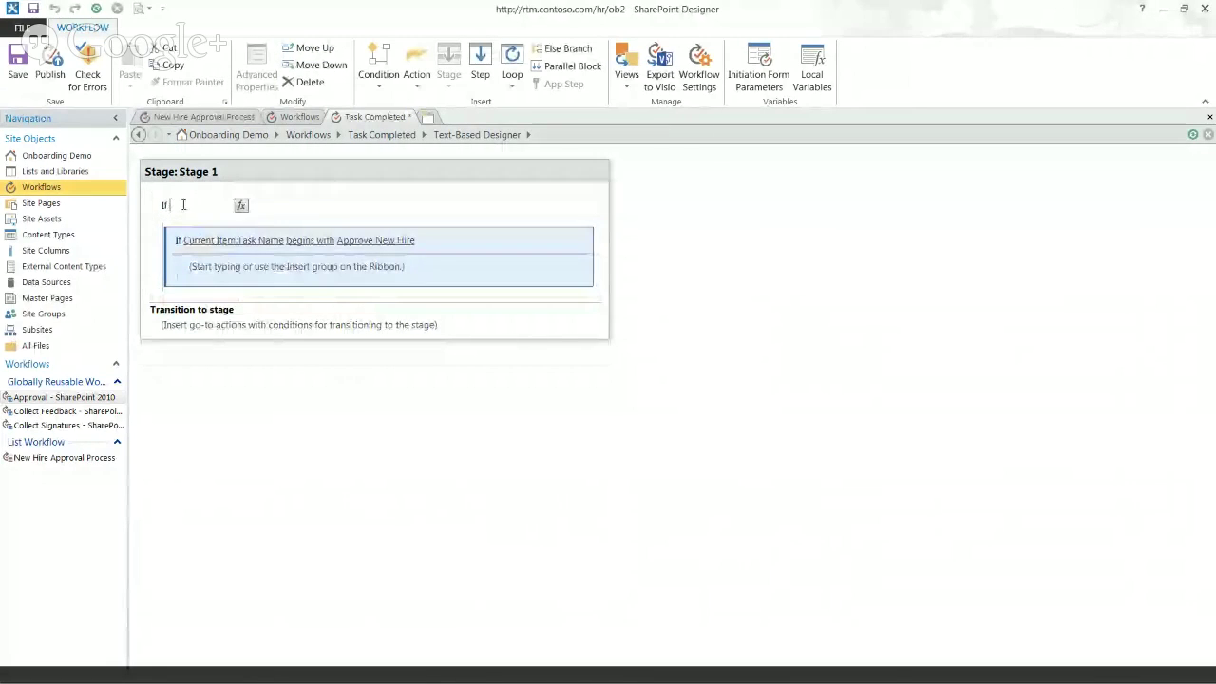
pyautogui.click(242, 206)
pyautogui.click(577, 339)
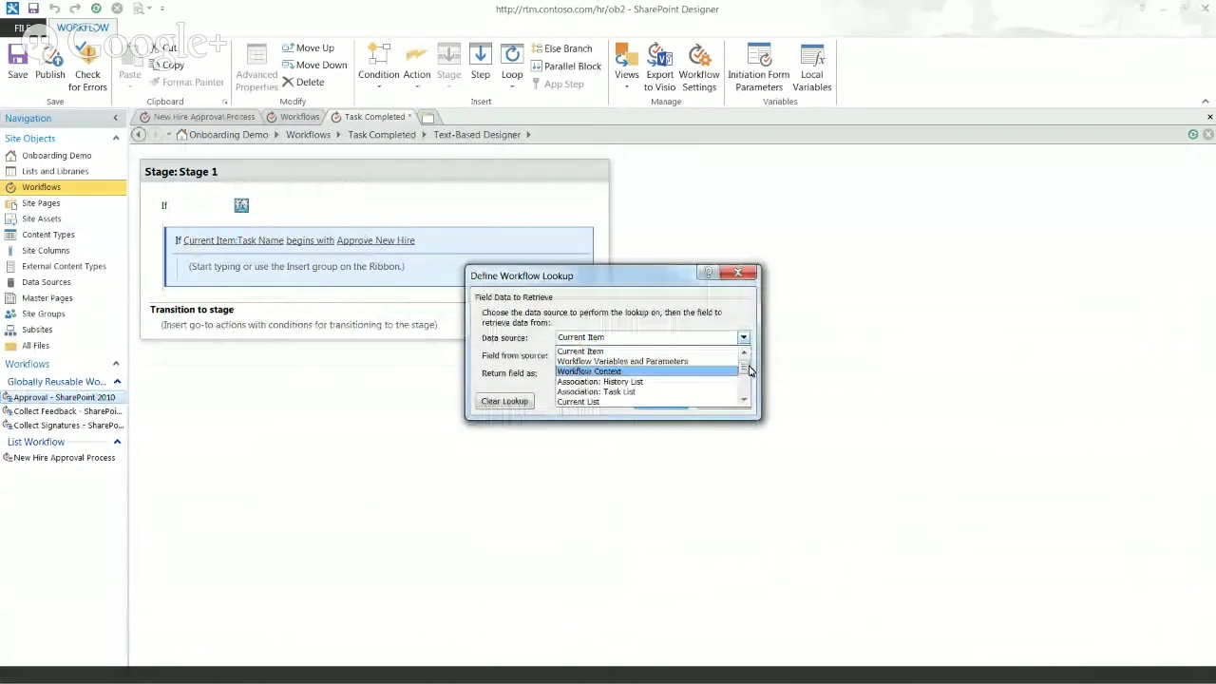
pyautogui.moveTo(747, 364); pyautogui.dragTo(751, 405)
pyautogui.click(580, 351)
pyautogui.click(743, 355)
pyautogui.click(727, 419)
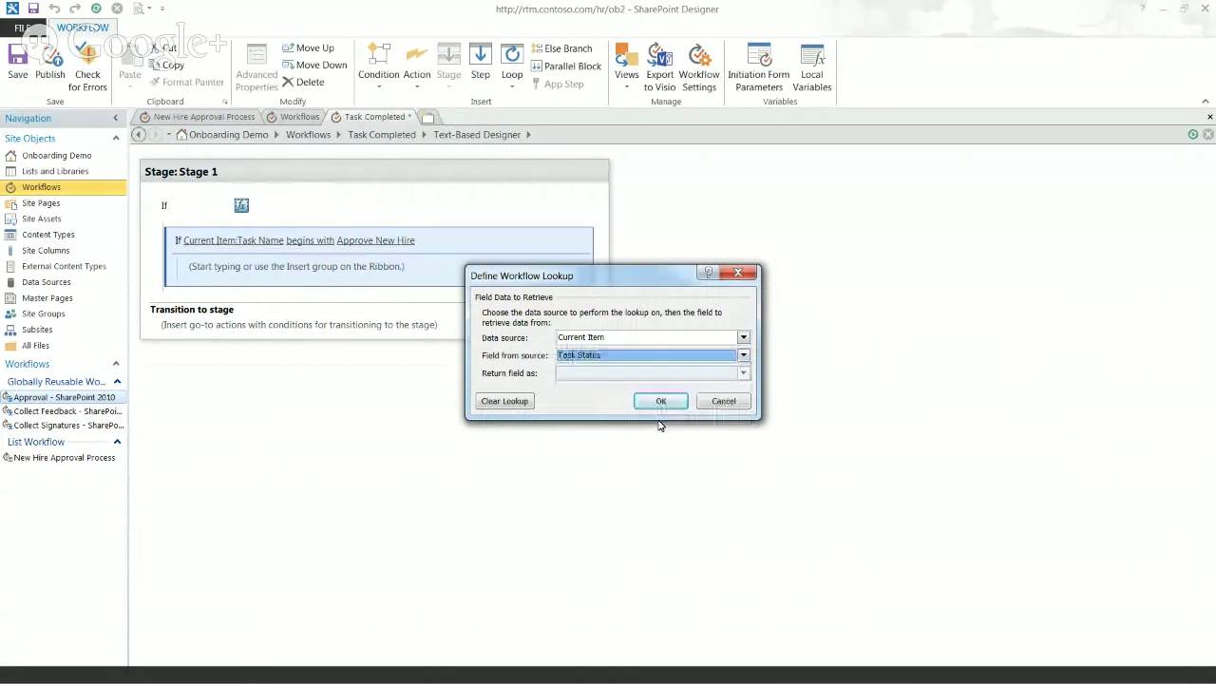
pyautogui.click(656, 401)
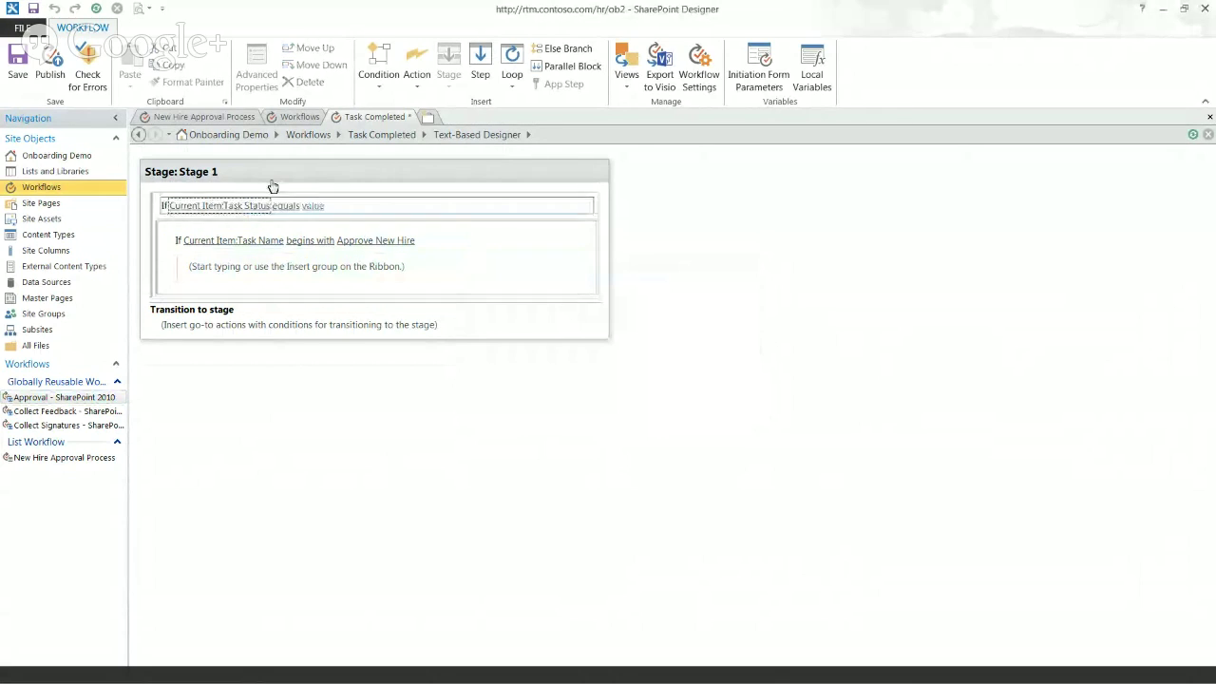
pyautogui.click(311, 207)
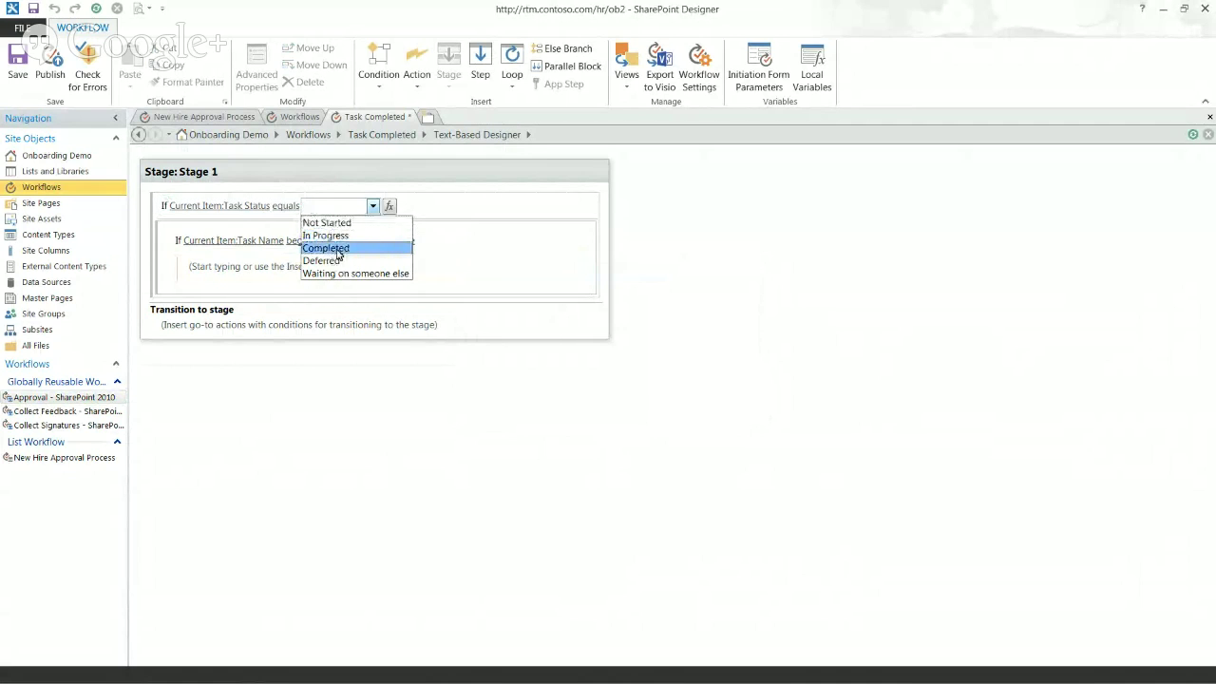
pyautogui.click(338, 249)
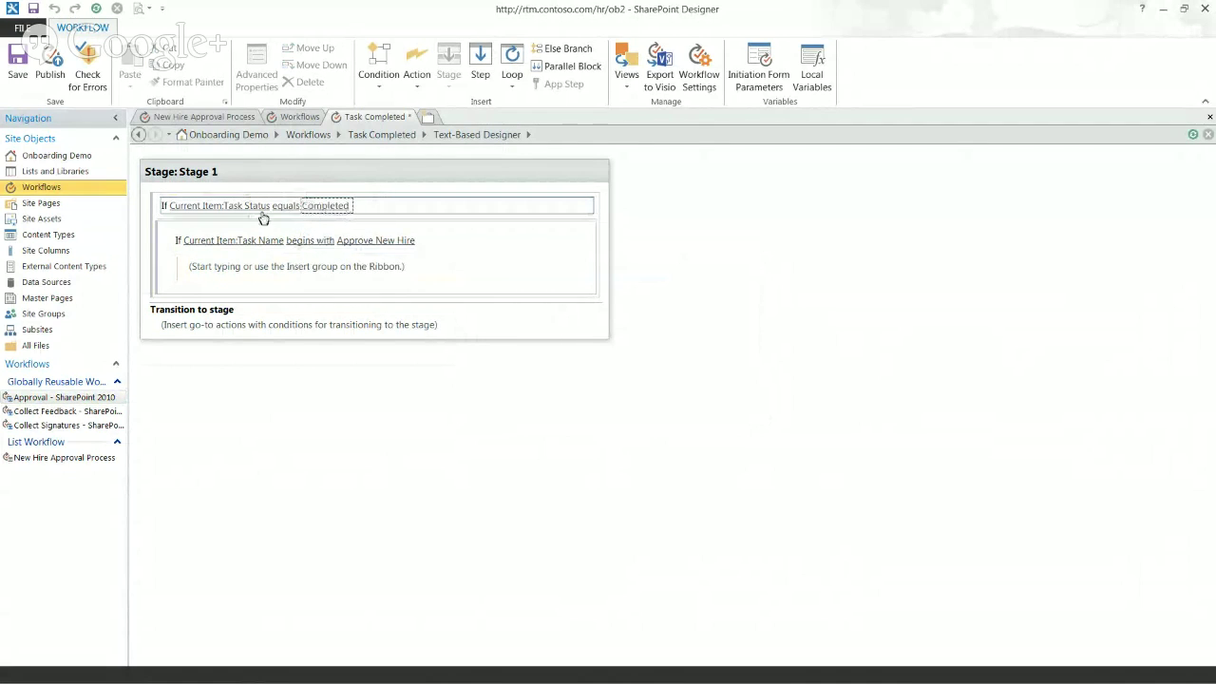
pyautogui.click(209, 274)
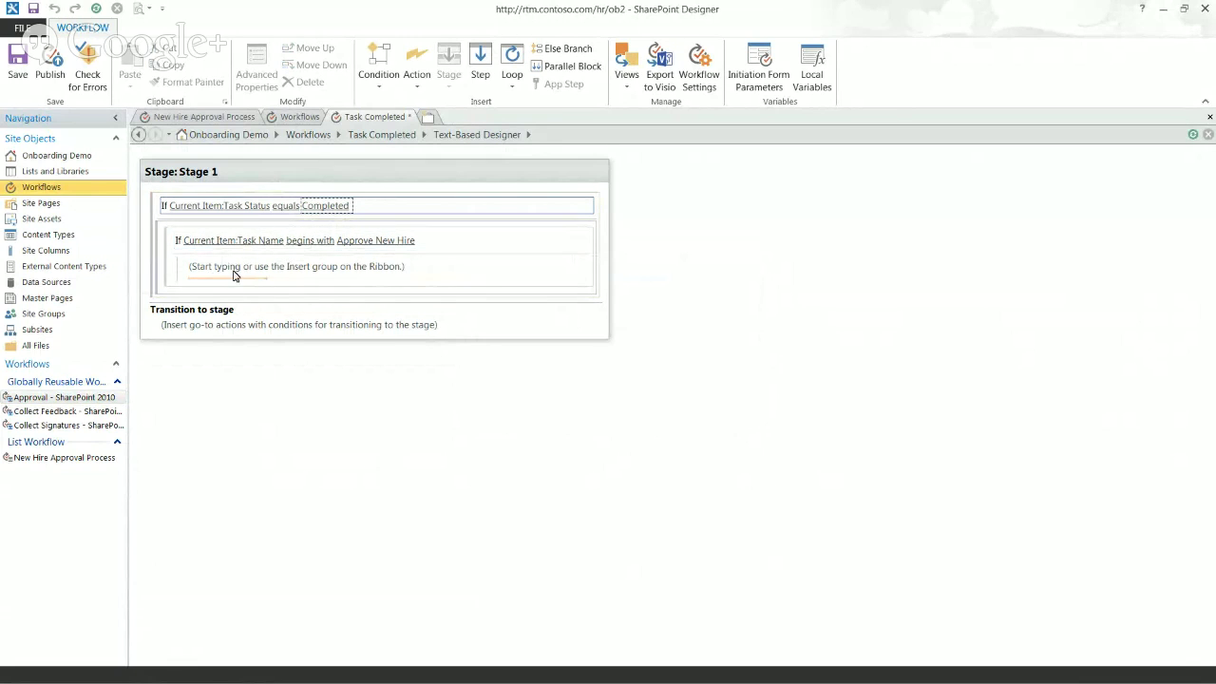
# Step: Insert an Update List Item action inside the nested Task Name condition and open its settings
pyautogui.click(236, 287)
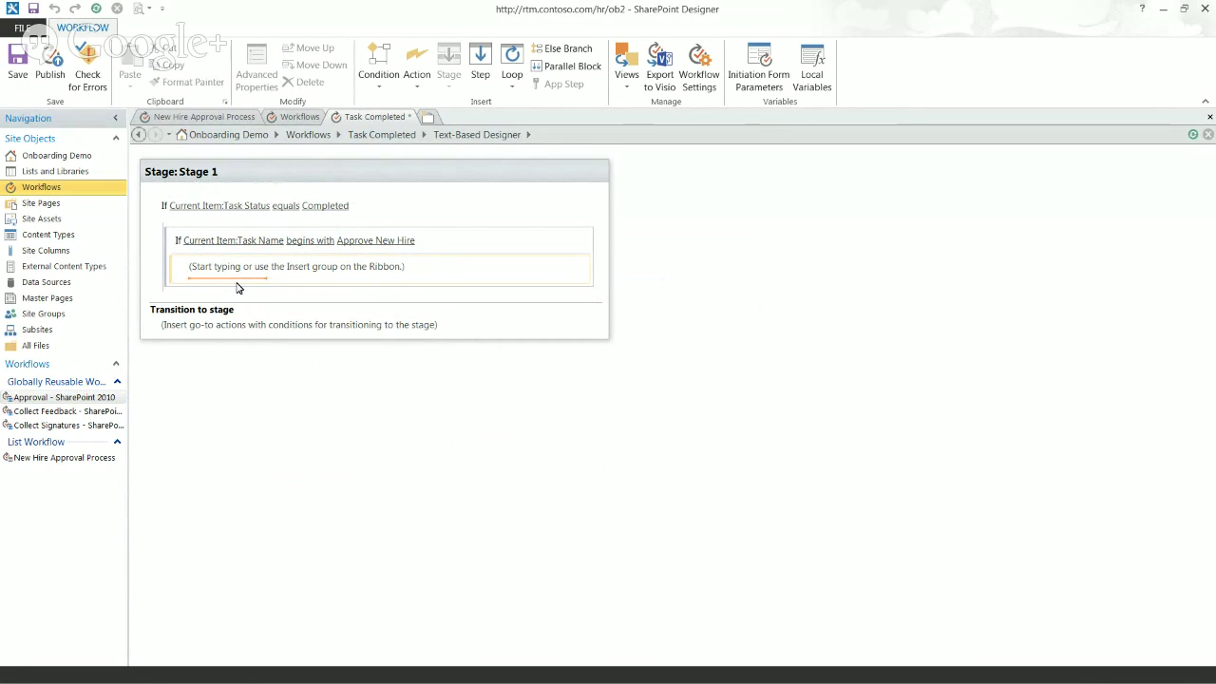
pyautogui.write('upd')
pyautogui.press('Return')
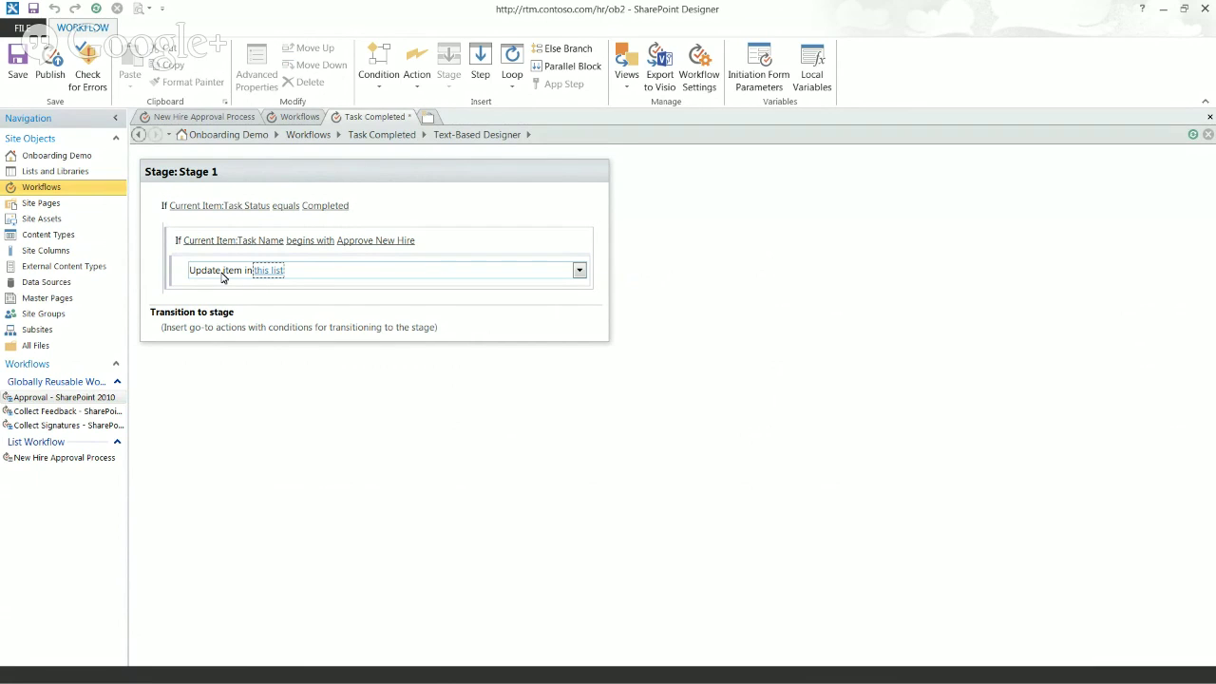
pyautogui.click(222, 274)
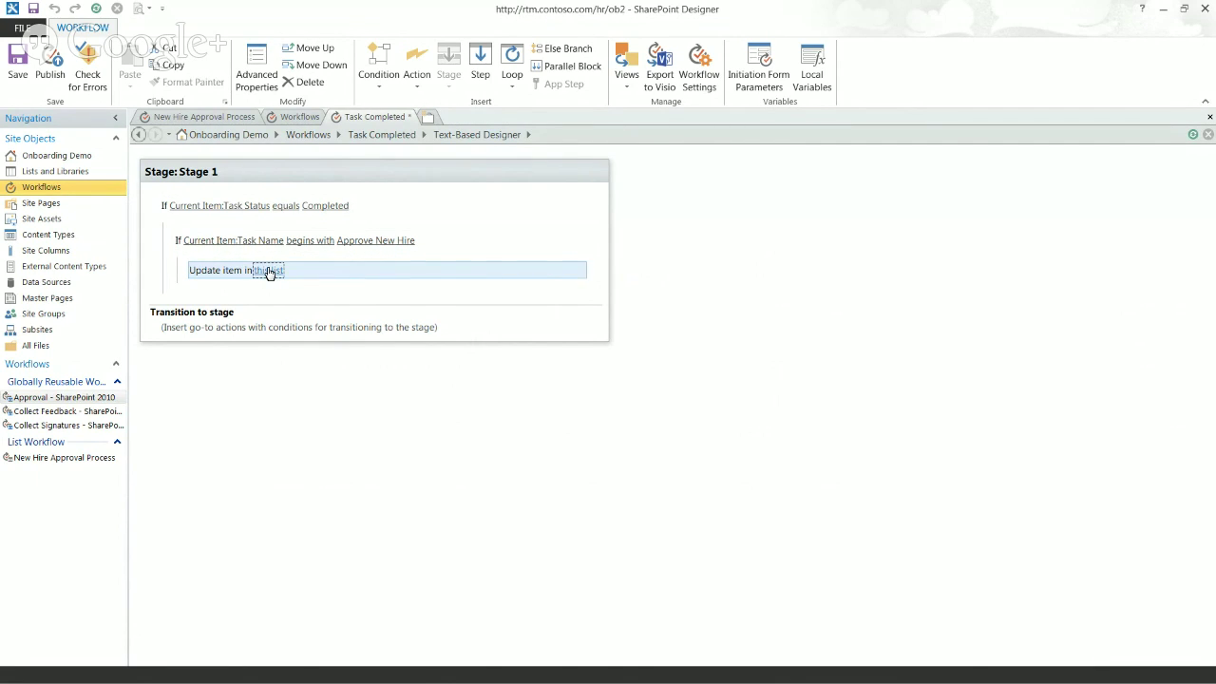
pyautogui.click(269, 271)
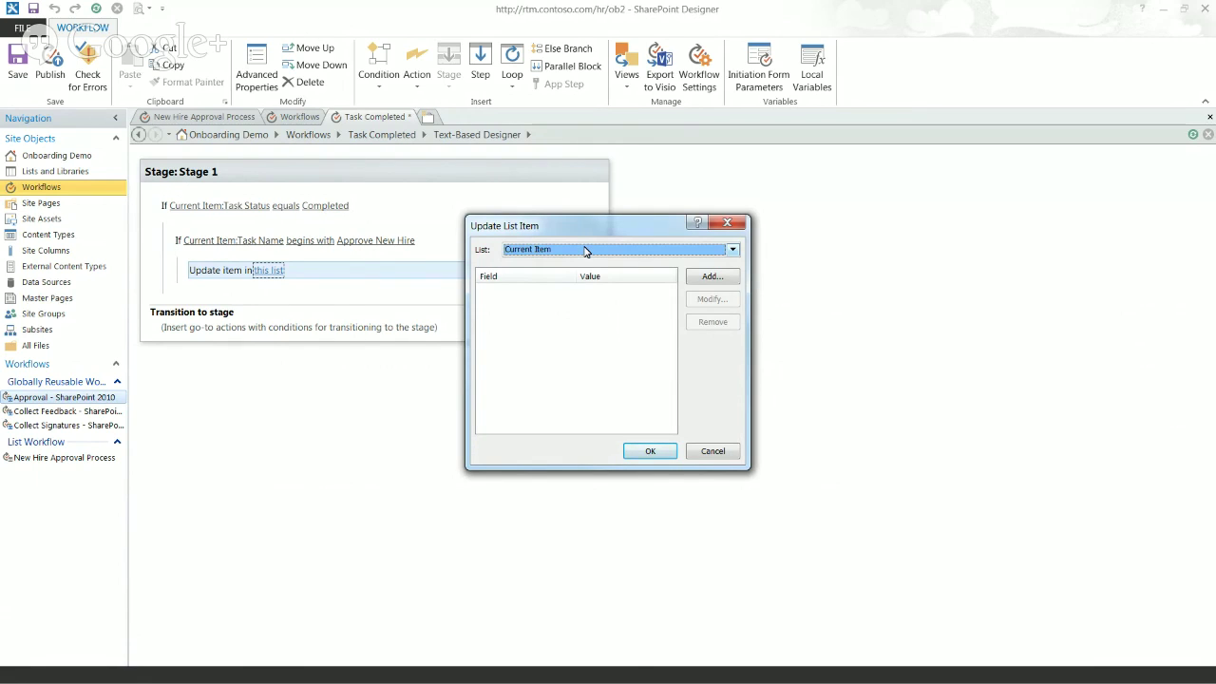
# Step: Target New Hire List and set its Hire Status field to Onboarding in Progress
pyautogui.click(586, 251)
pyautogui.scroll(-1, 734, 292)
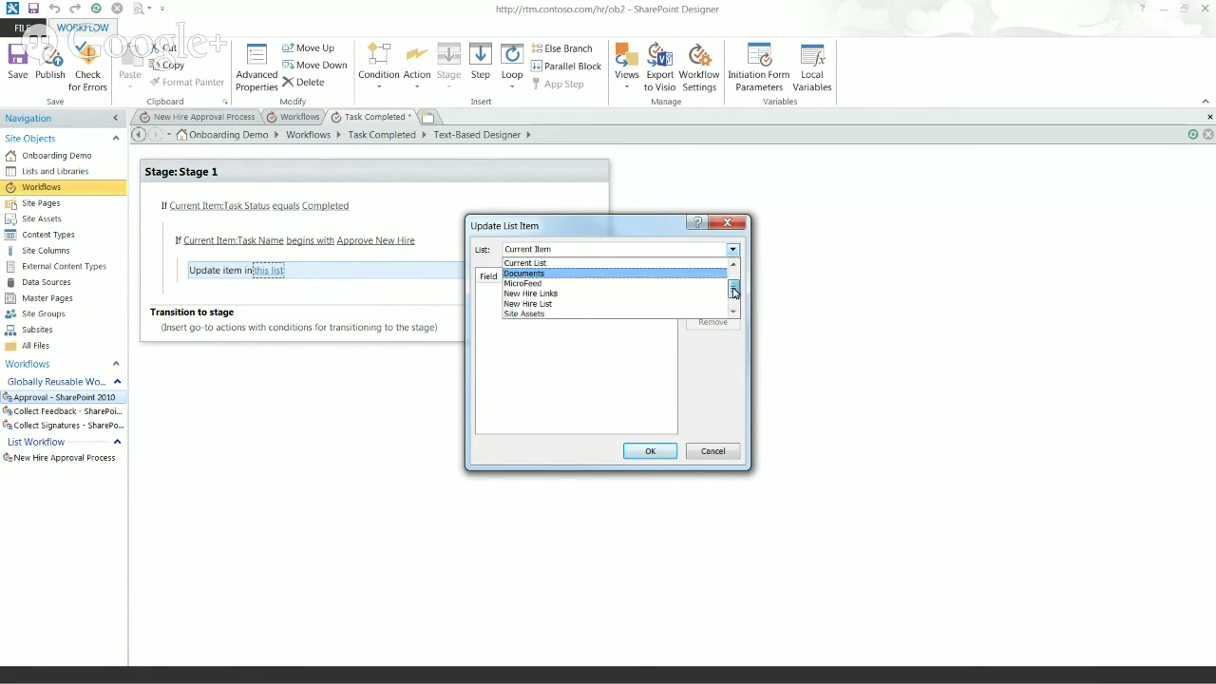
pyautogui.click(570, 304)
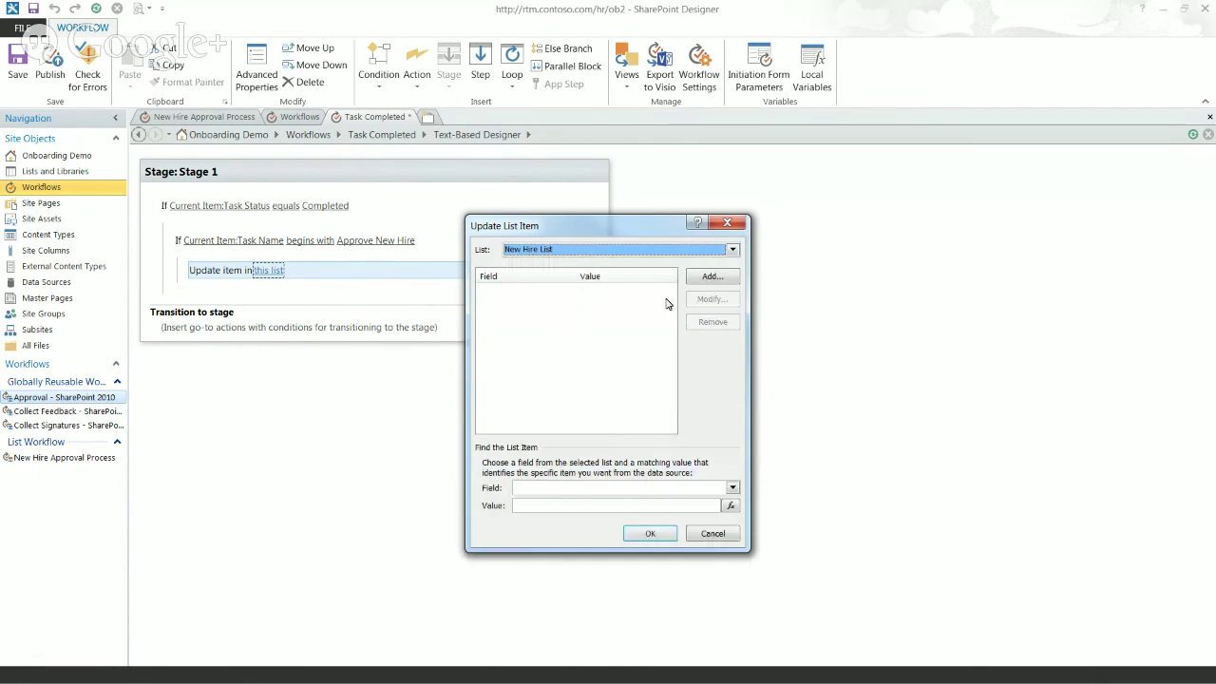
pyautogui.click(712, 276)
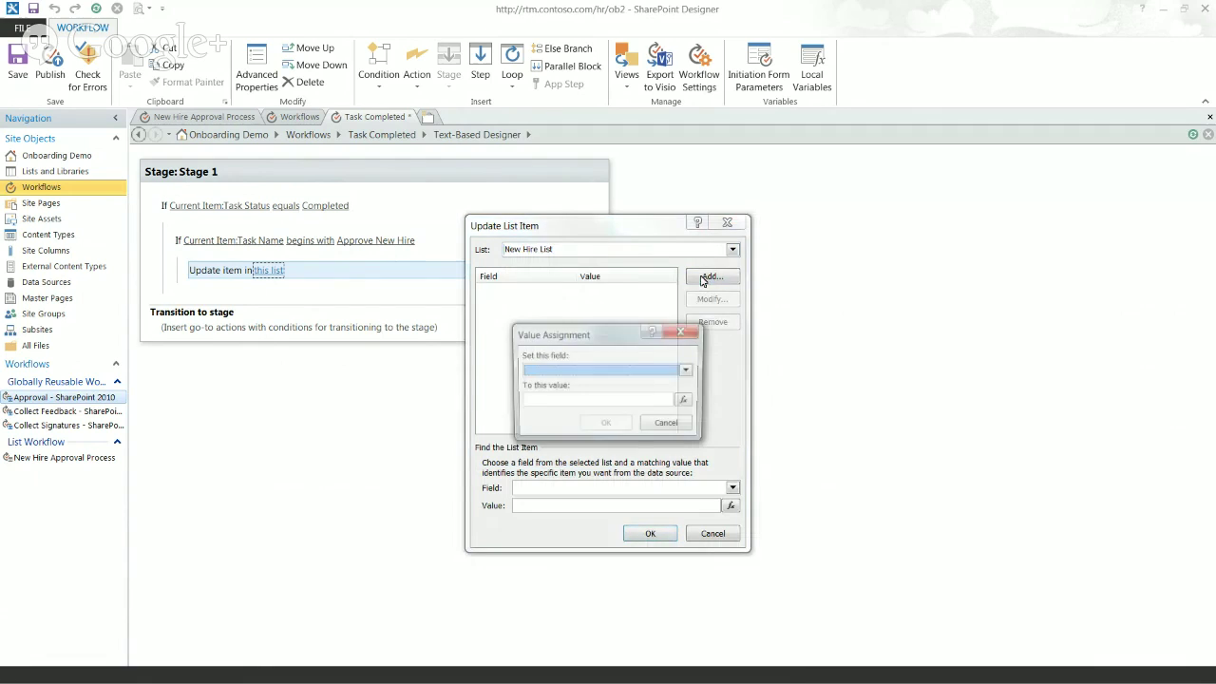
pyautogui.click(603, 371)
pyautogui.moveTo(691, 403); pyautogui.dragTo(691, 411)
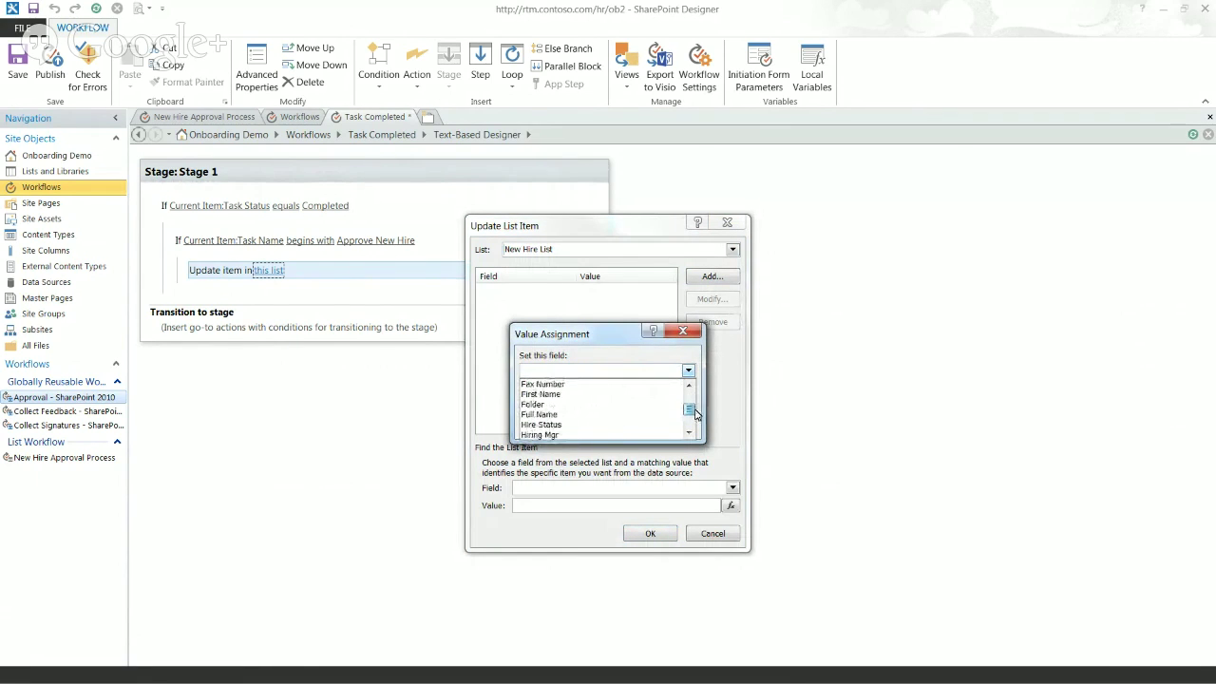
pyautogui.click(597, 425)
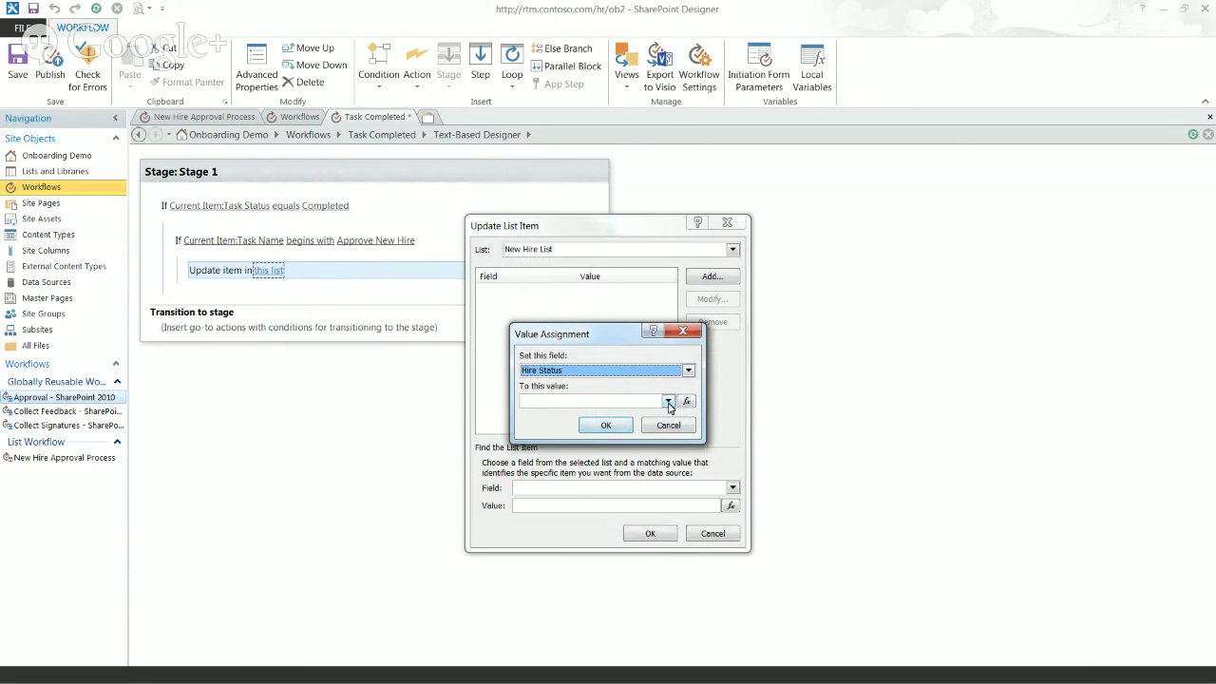
pyautogui.click(668, 402)
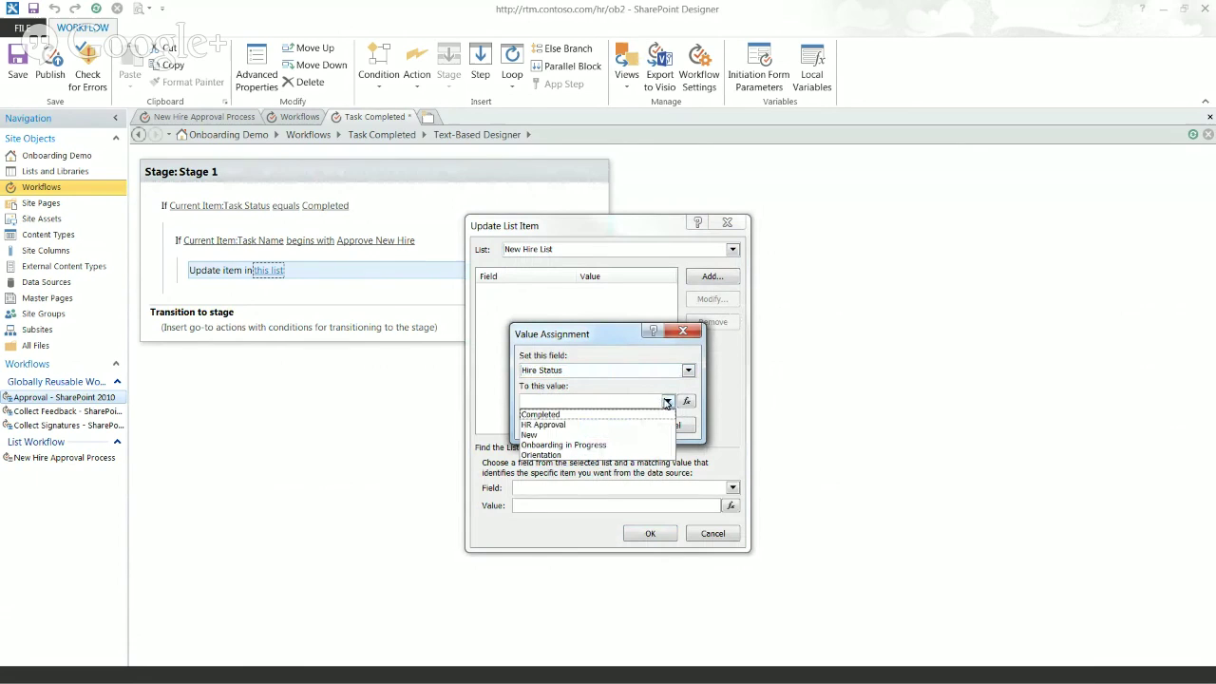
pyautogui.click(562, 445)
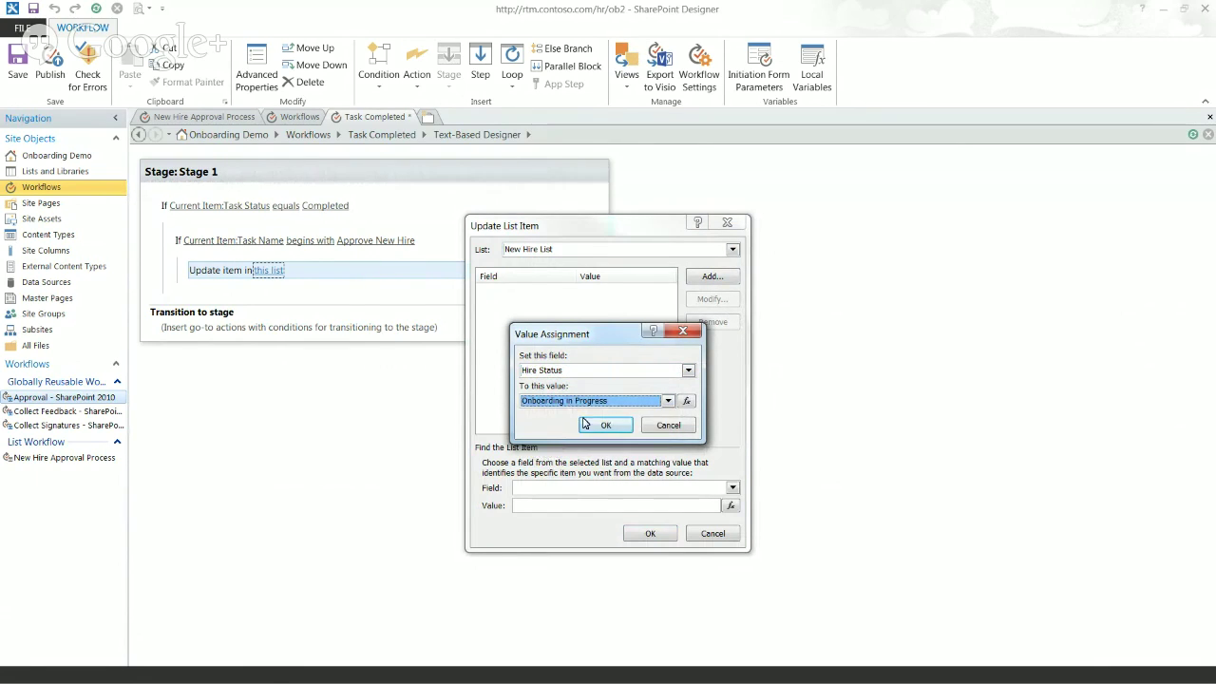
pyautogui.click(599, 424)
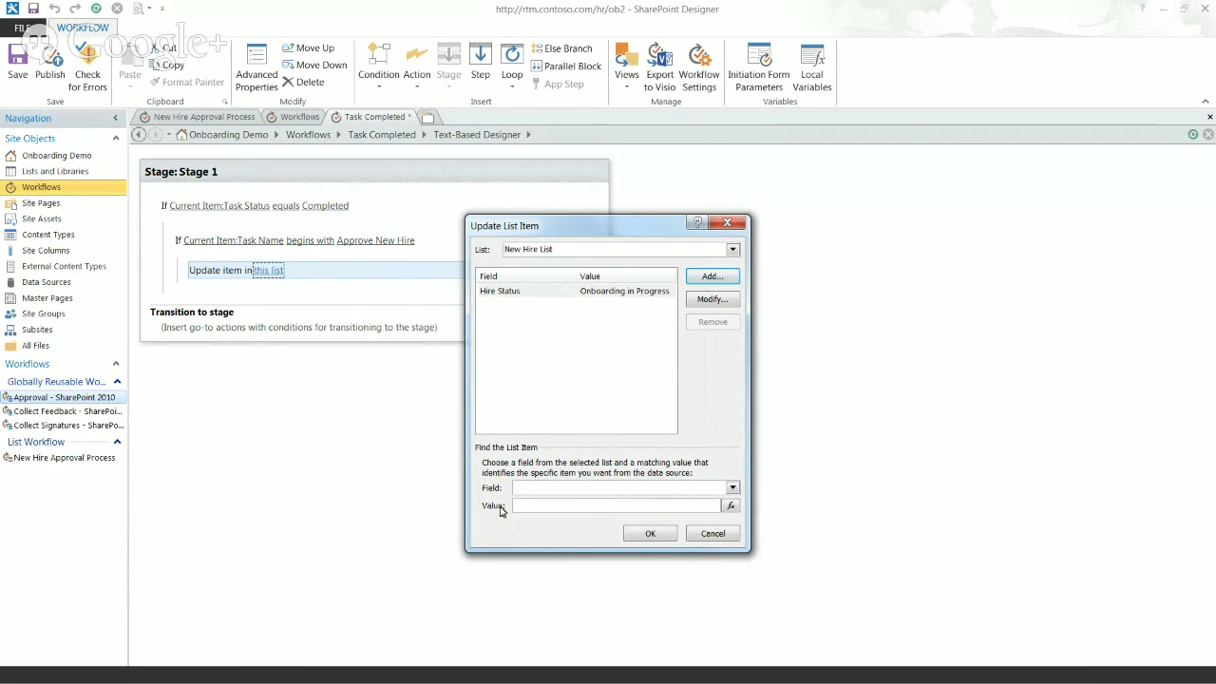
# Step: Match the item by ID to Current Item:New Hire Lookup as integer, and confirm the update
pyautogui.click(574, 489)
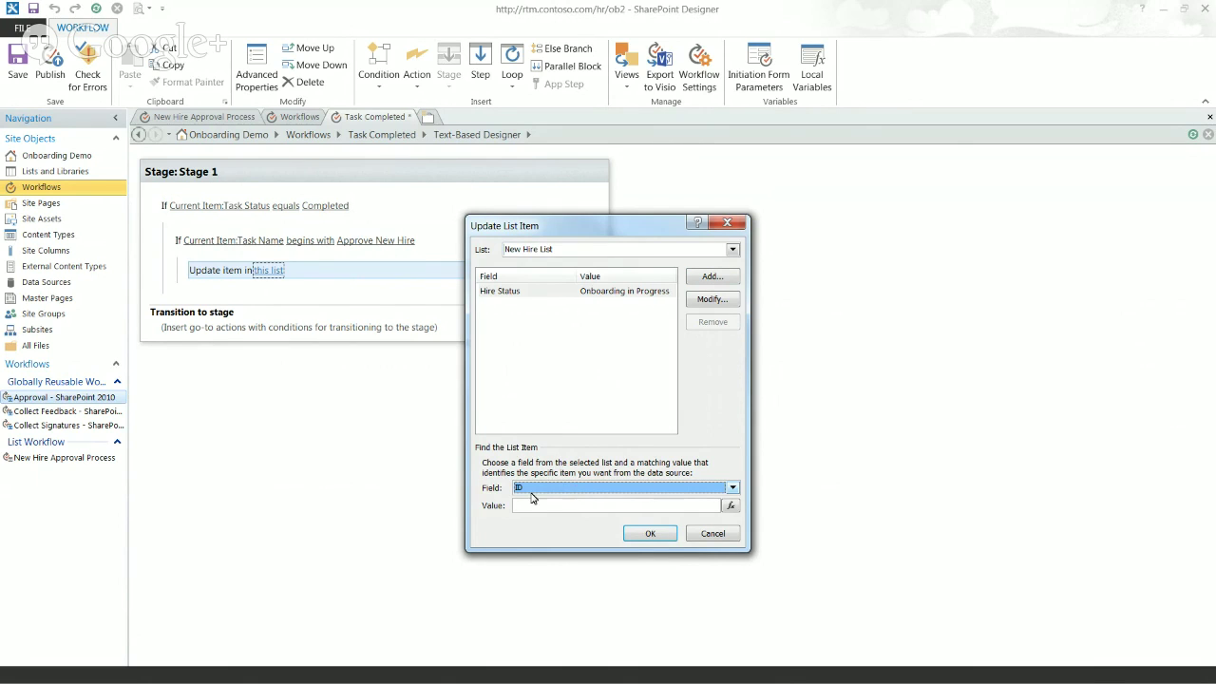
pyautogui.click(731, 507)
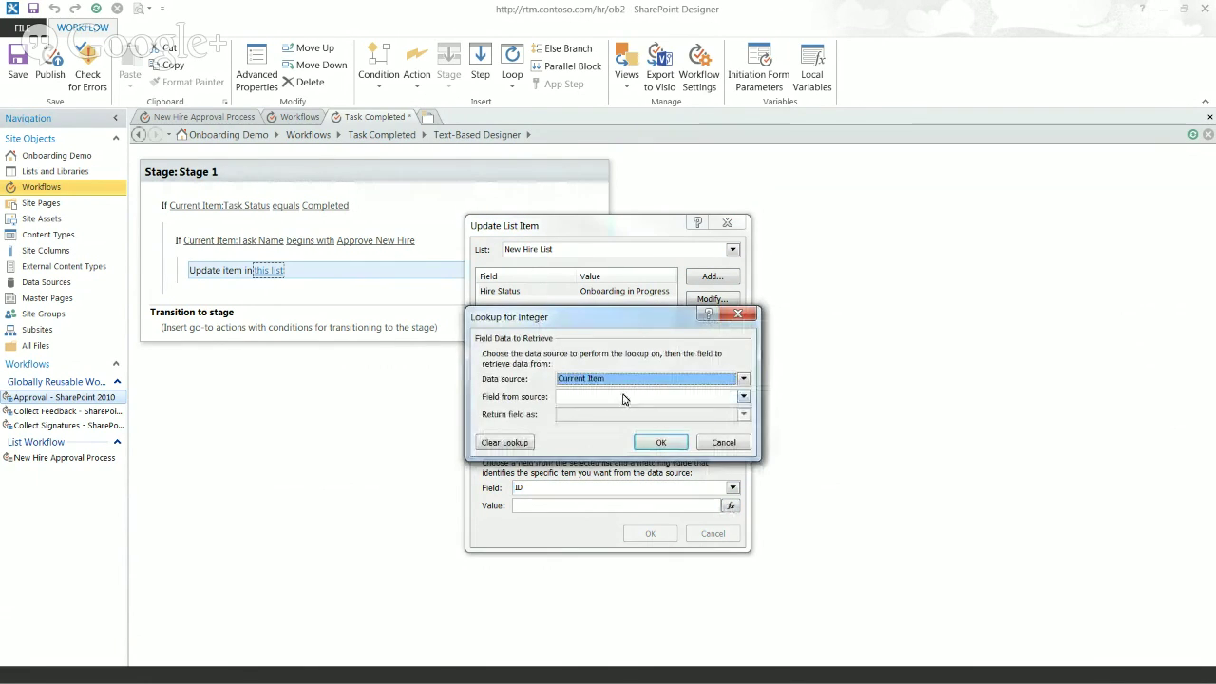
pyautogui.click(625, 397)
pyautogui.moveTo(743, 431); pyautogui.dragTo(748, 444)
pyautogui.click(627, 451)
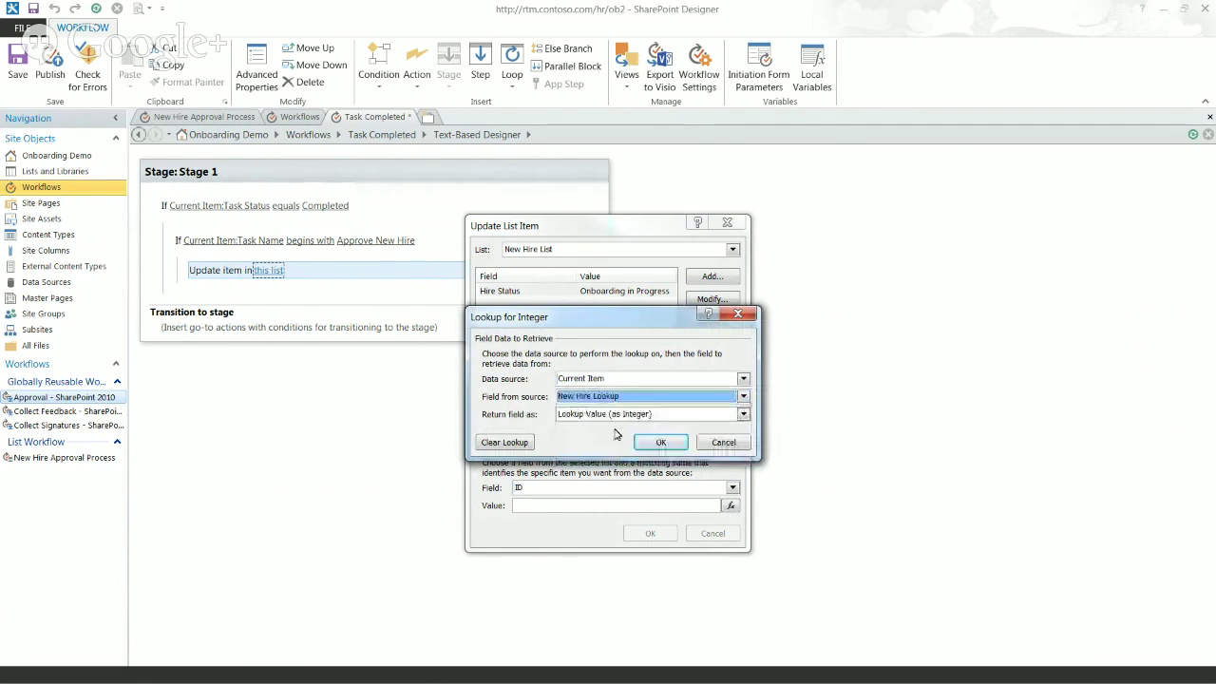
pyautogui.click(615, 418)
pyautogui.click(623, 436)
pyautogui.click(660, 442)
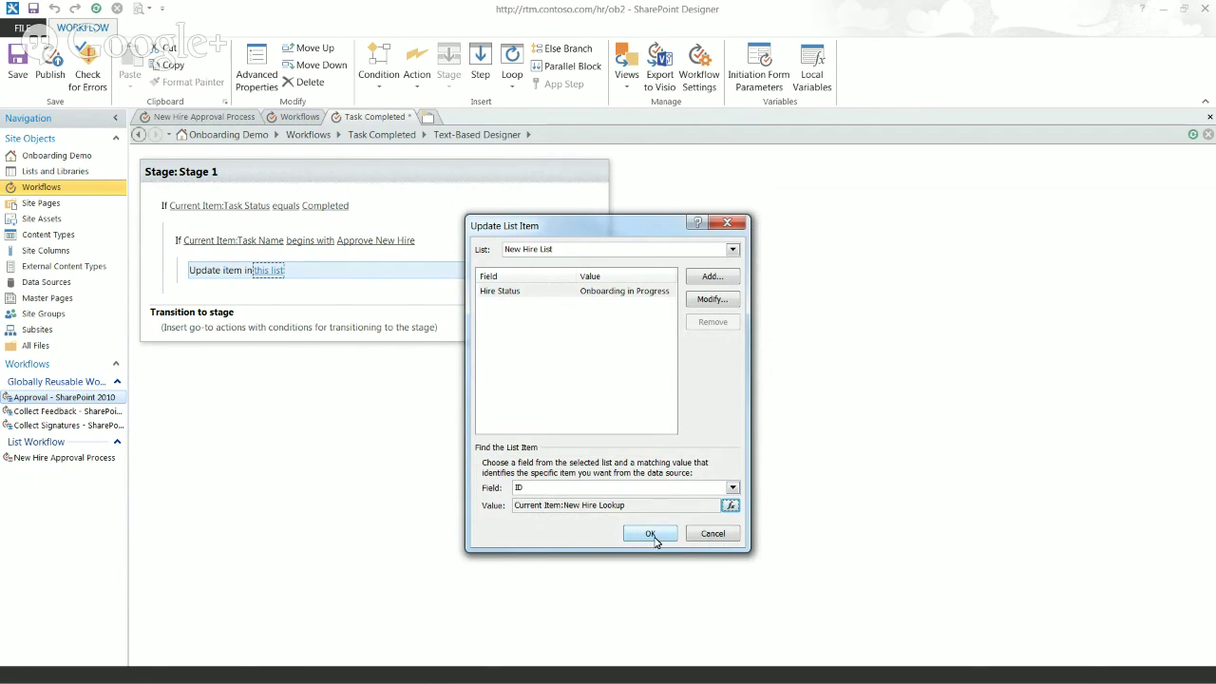
pyautogui.click(651, 535)
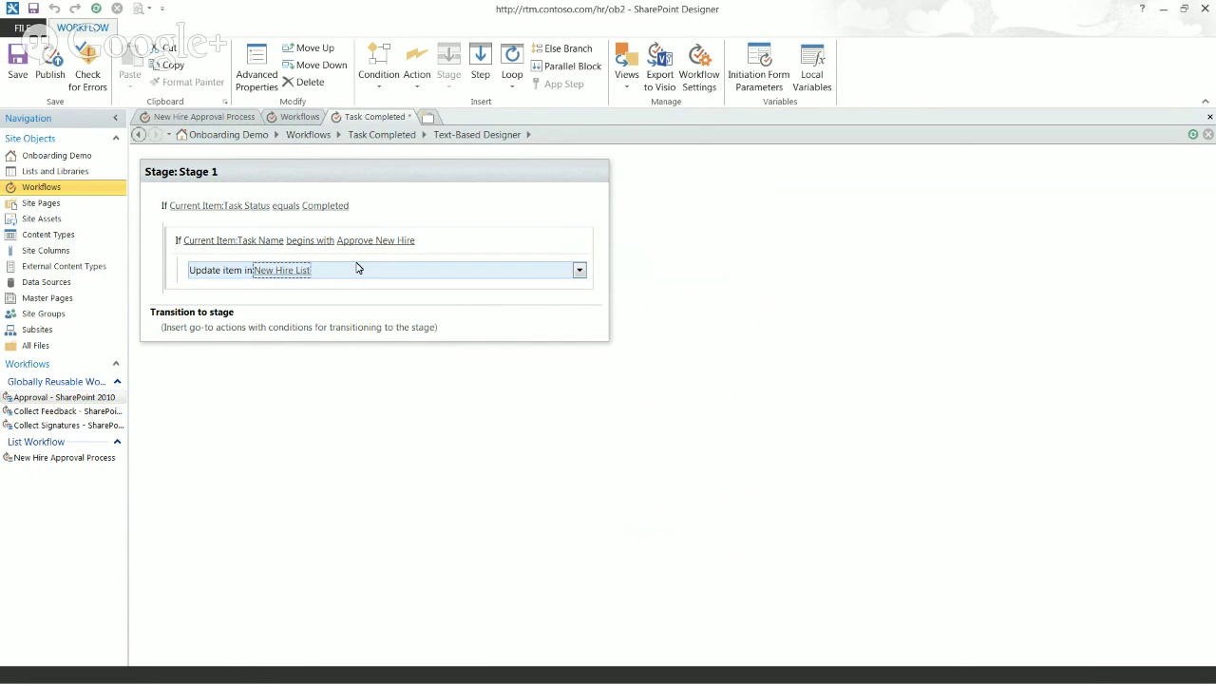
# Step: Send Stage 1 to End of Workflow, publish Task Completed, and return to New Hire Approval Process
pyautogui.click(209, 339)
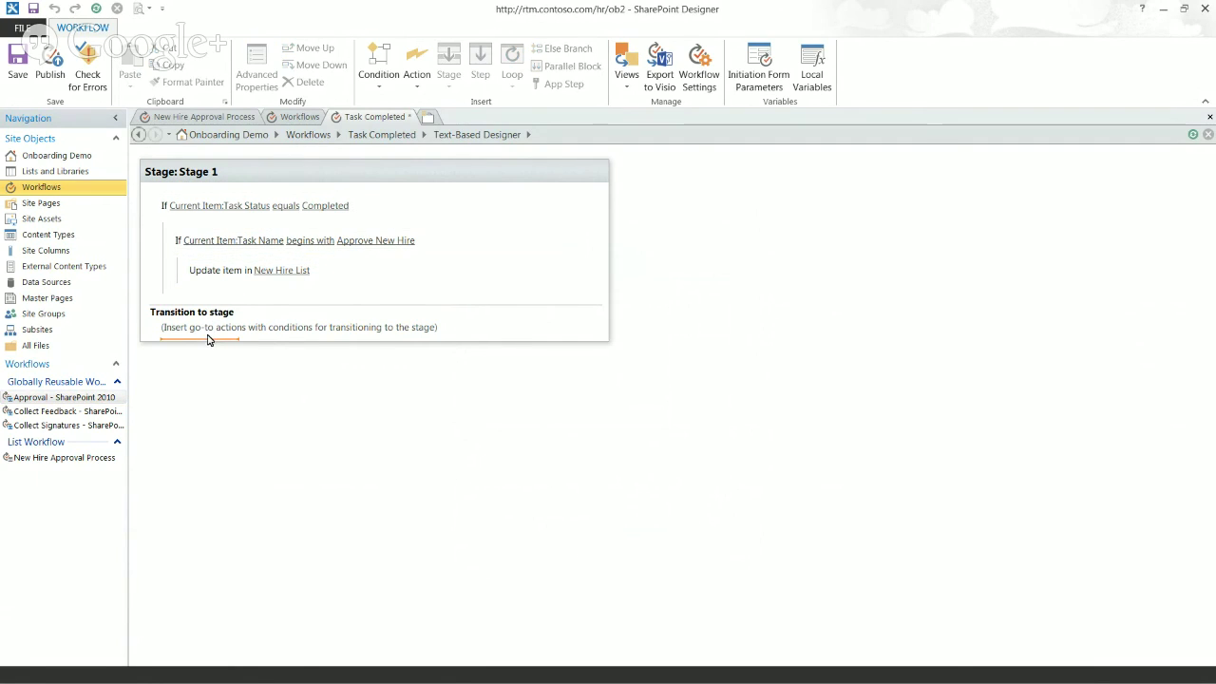
pyautogui.write('go')
pyautogui.press('Return')
pyautogui.click(208, 334)
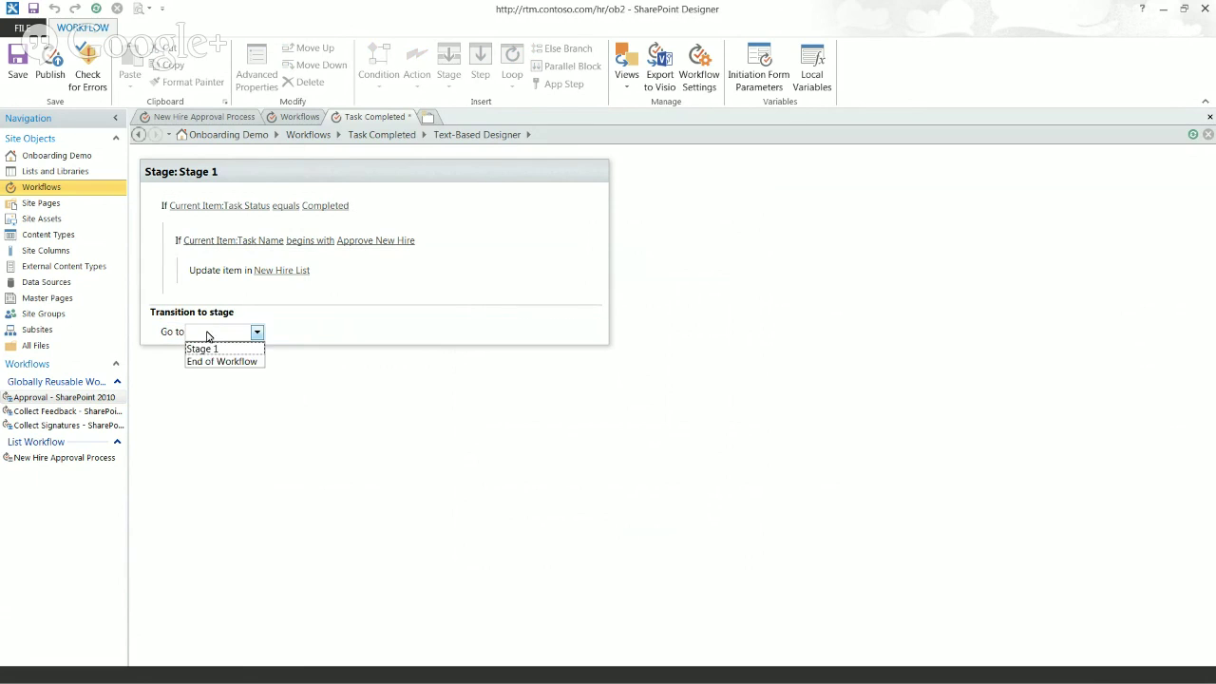
pyautogui.click(205, 363)
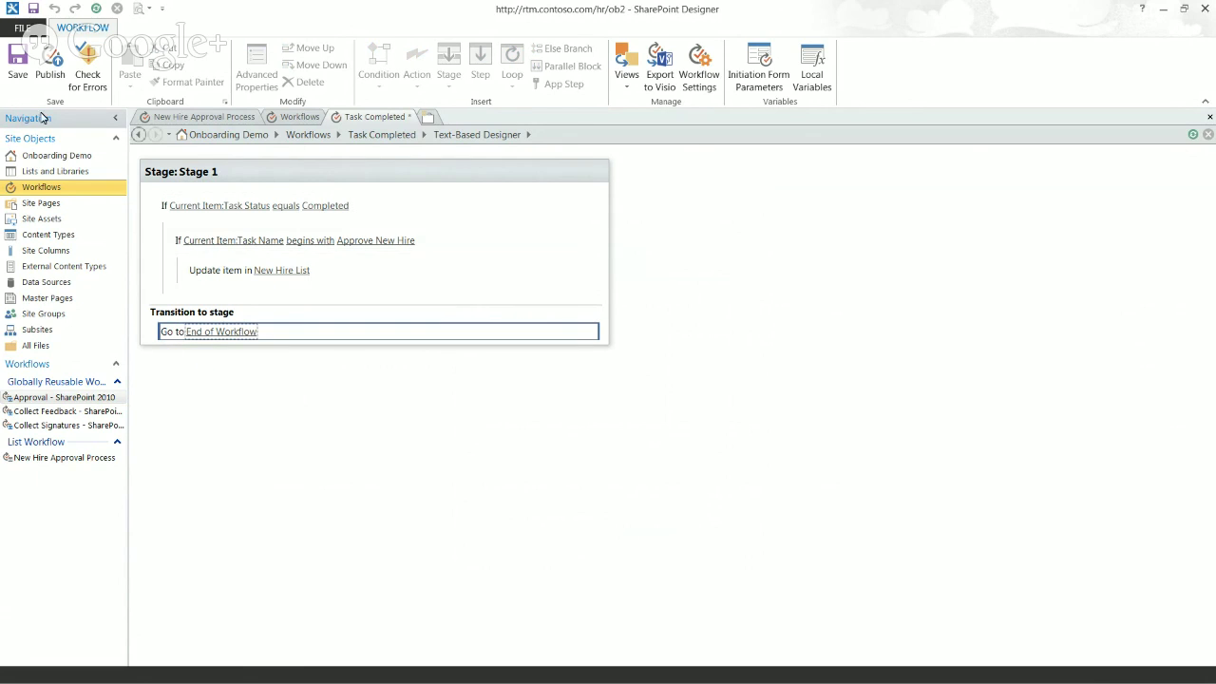
pyautogui.click(49, 68)
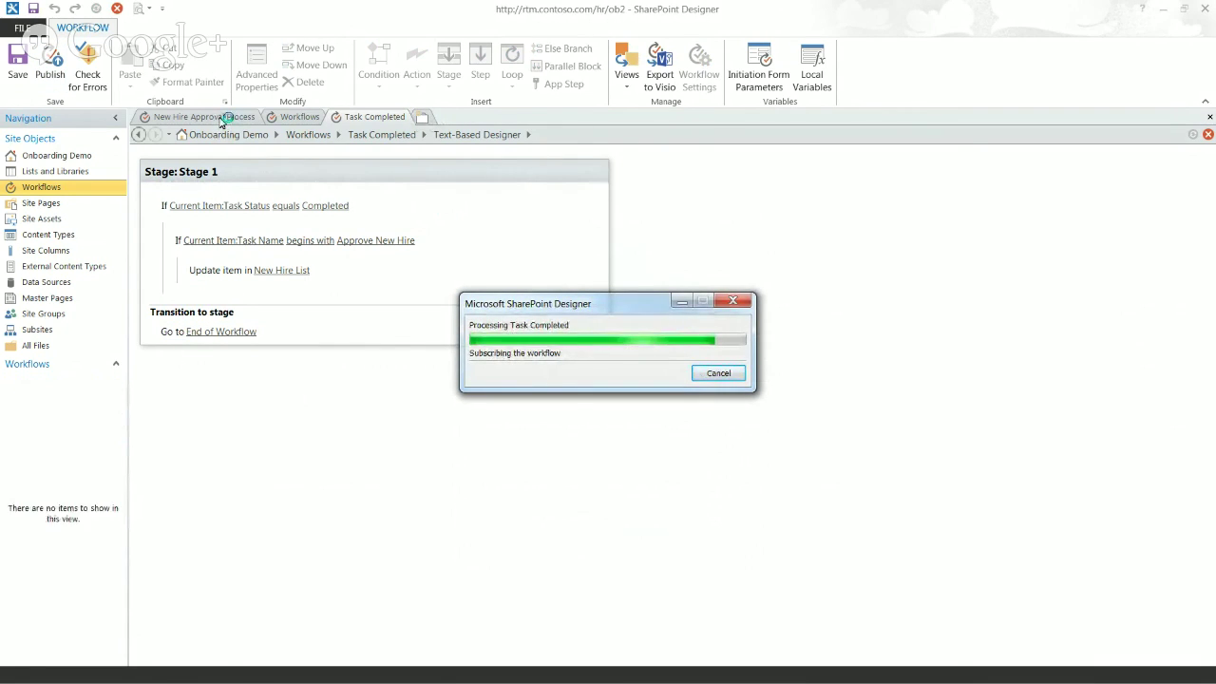
pyautogui.click(220, 117)
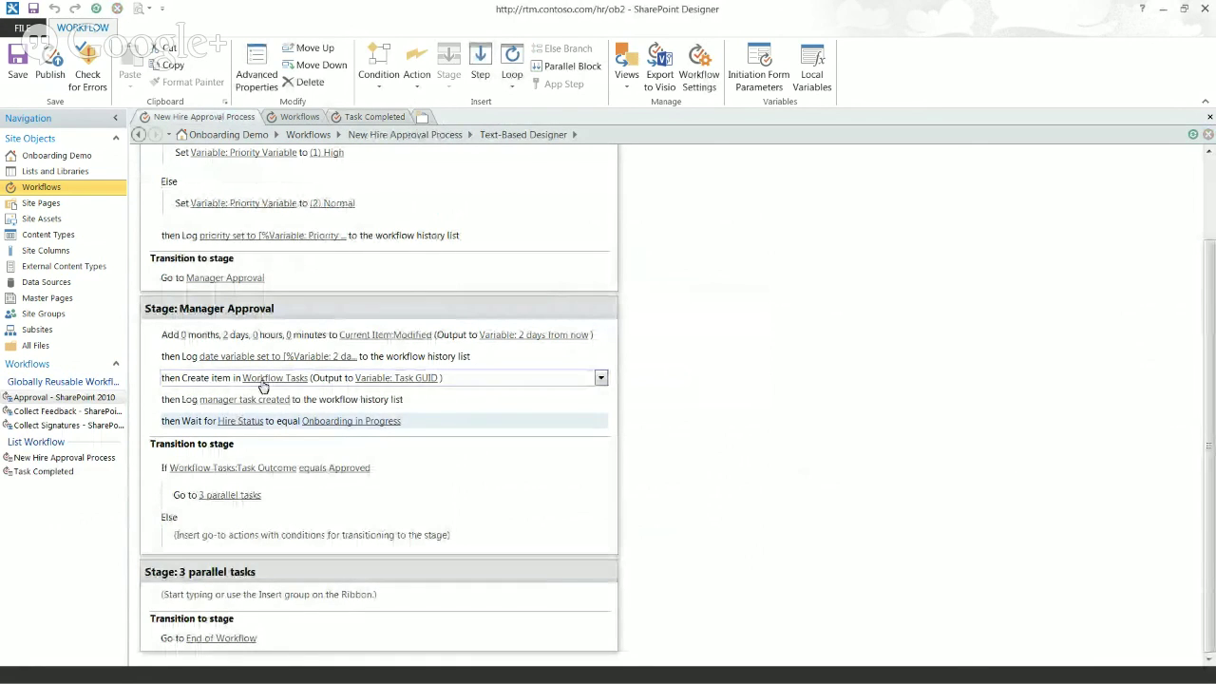
pyautogui.click(169, 421)
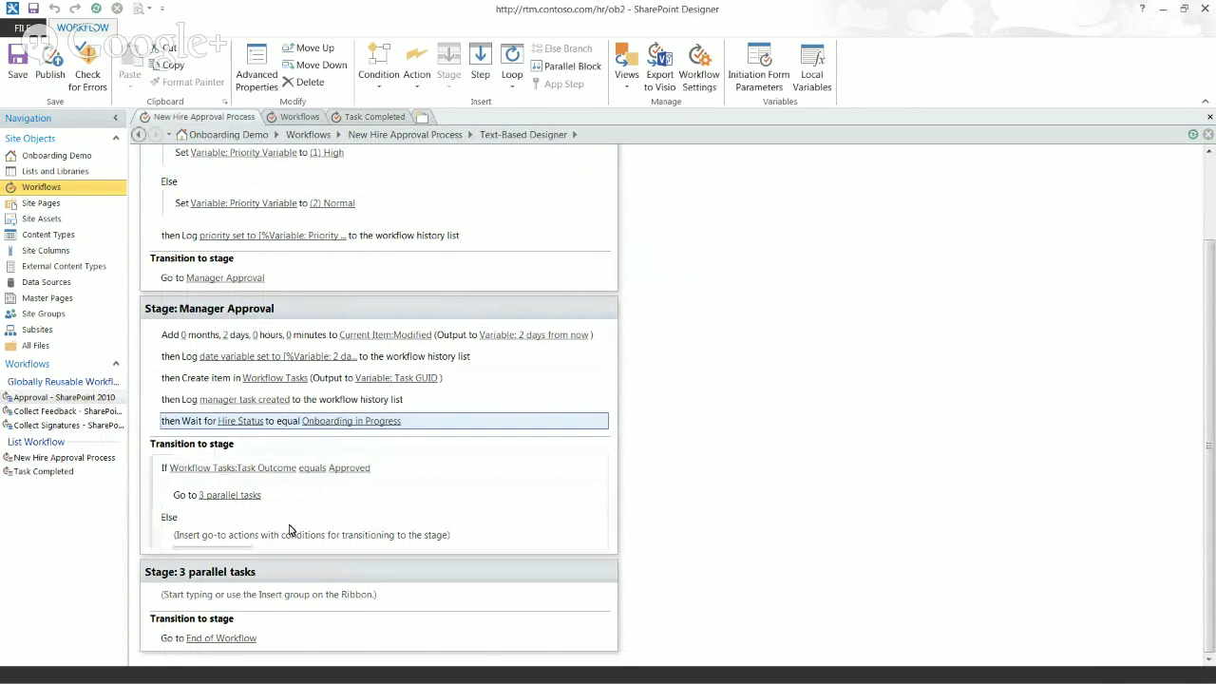
pyautogui.click(161, 495)
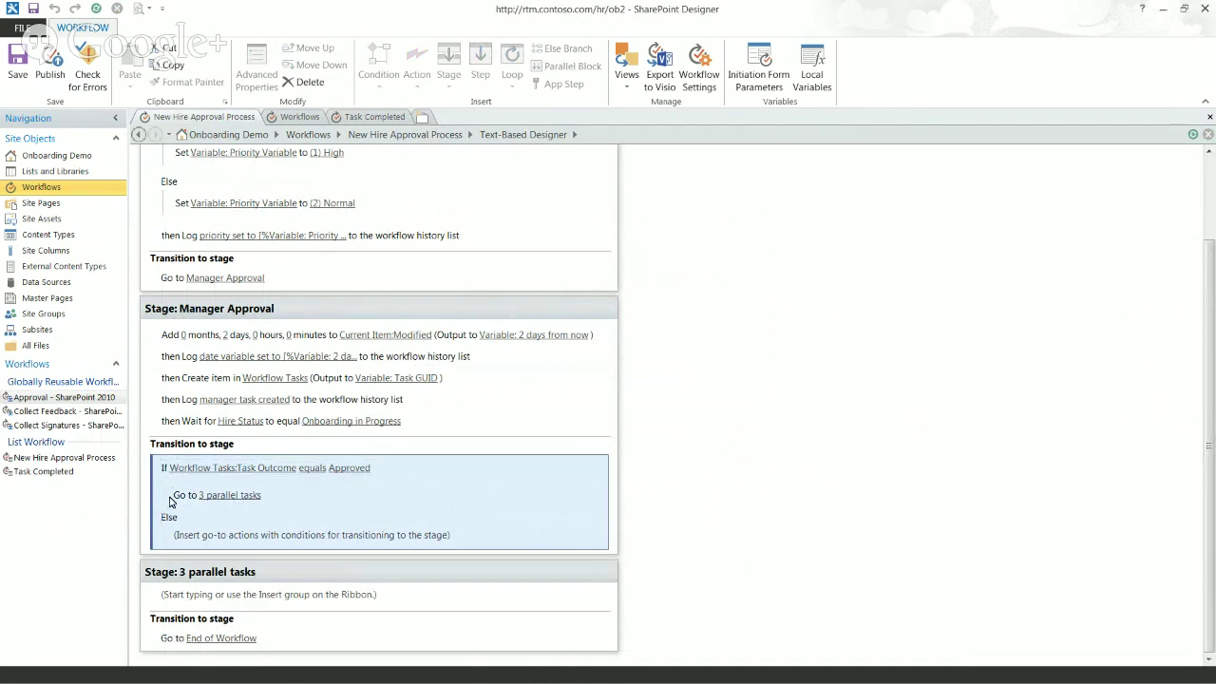
pyautogui.click(186, 498)
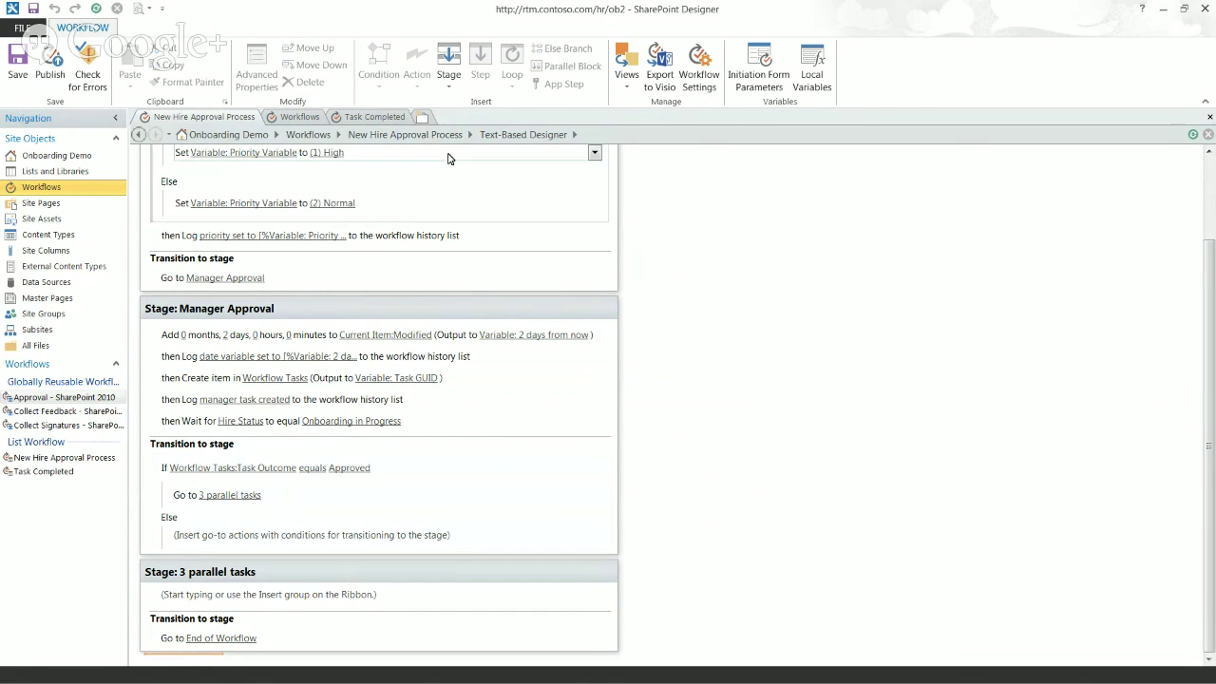
# Step: Add a new Stage 4 after 3 parallel tasks and rename it 'Rejected'
pyautogui.click(447, 59)
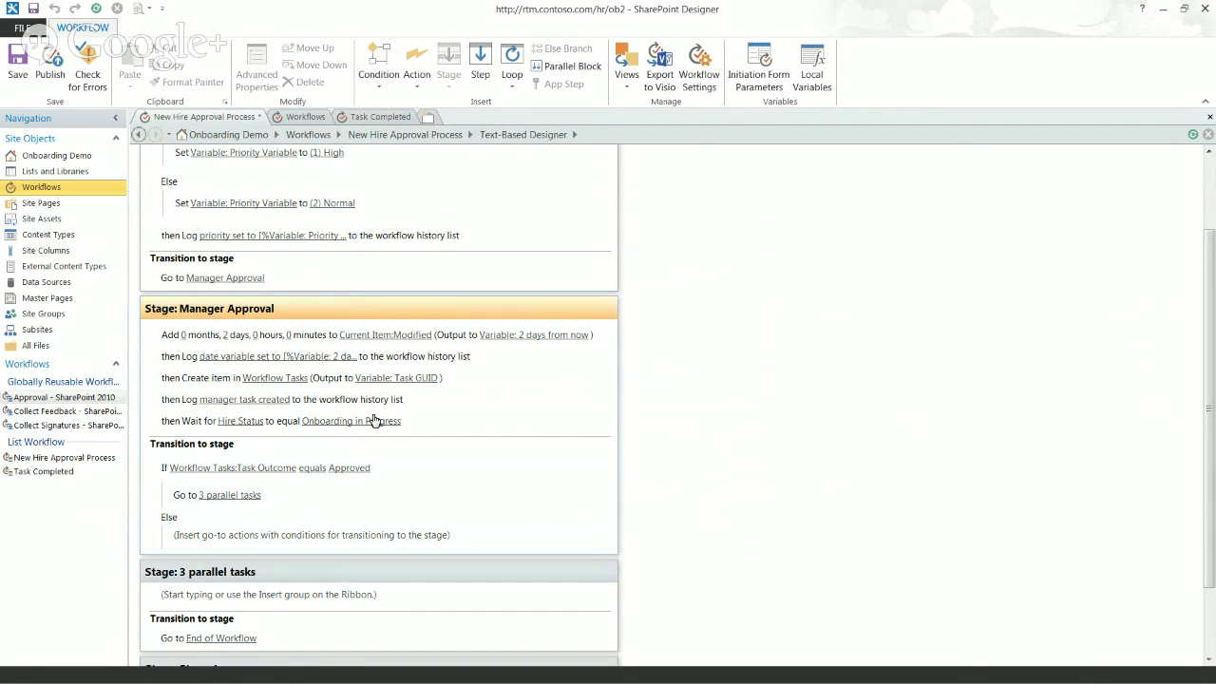
pyautogui.scroll(-2, 1211, 605)
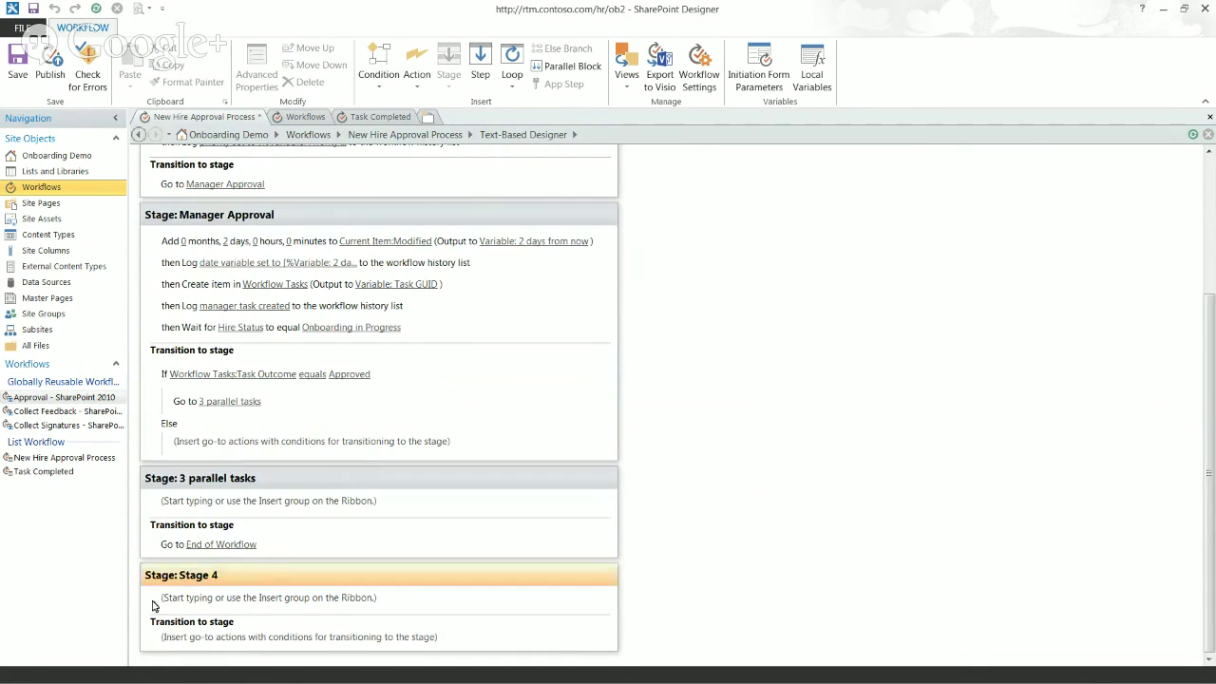
pyautogui.click(215, 574)
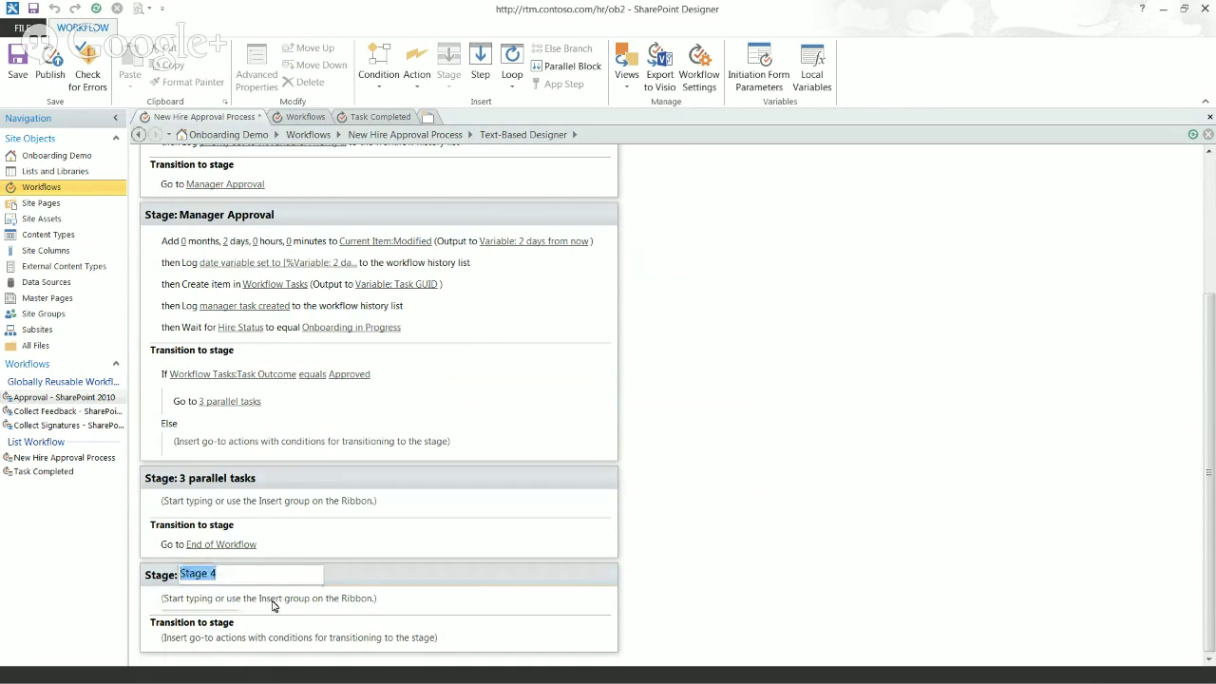
pyautogui.write('Rejected')
pyautogui.press('Return')
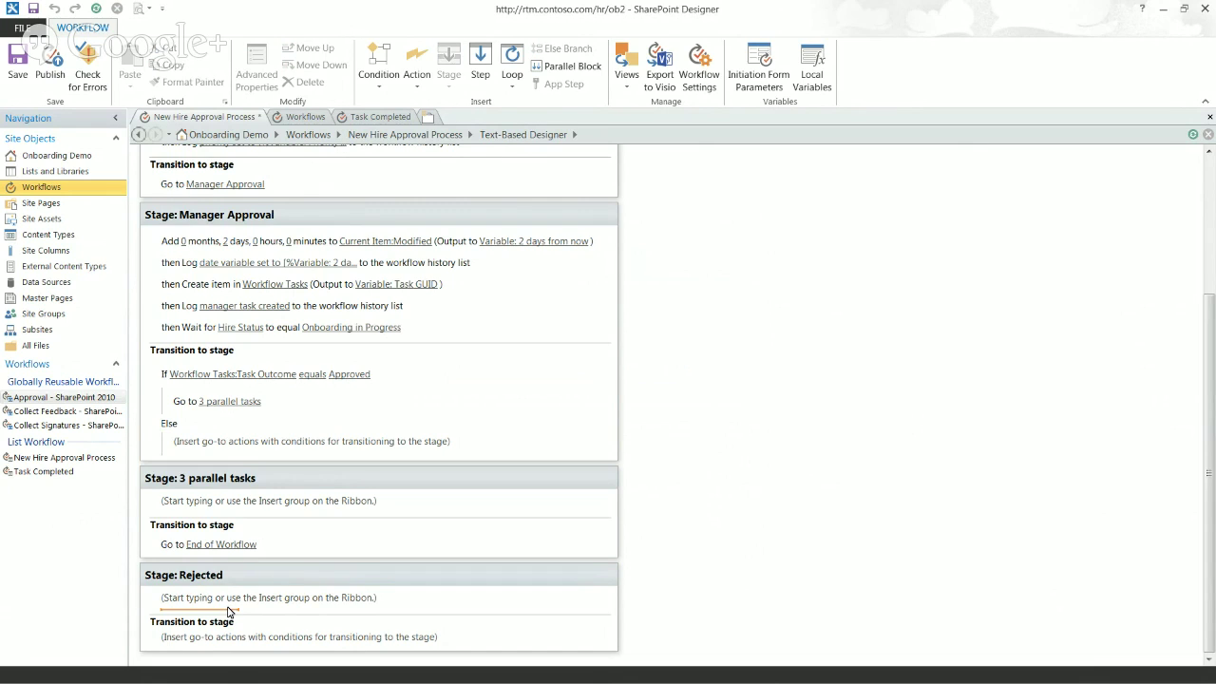
# Step: Make the Rejected stage log 'new hire rejected' to the workflow history list
pyautogui.click(228, 611)
pyautogui.write('log')
pyautogui.press('Return')
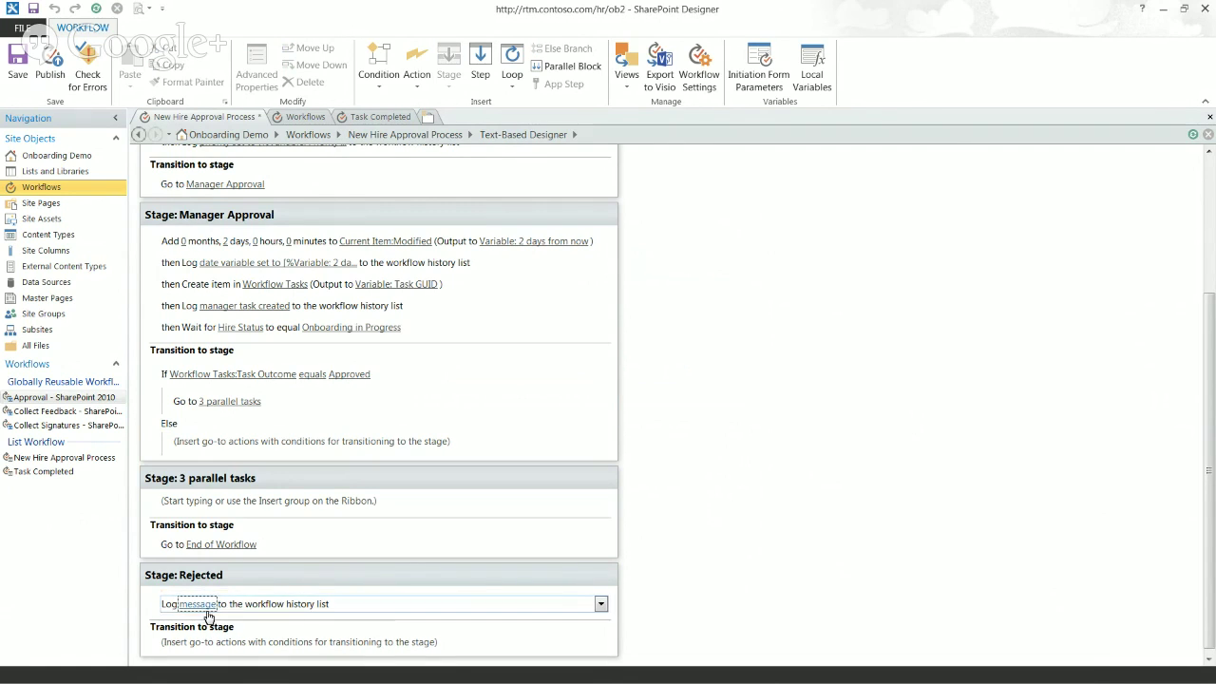
pyautogui.click(207, 605)
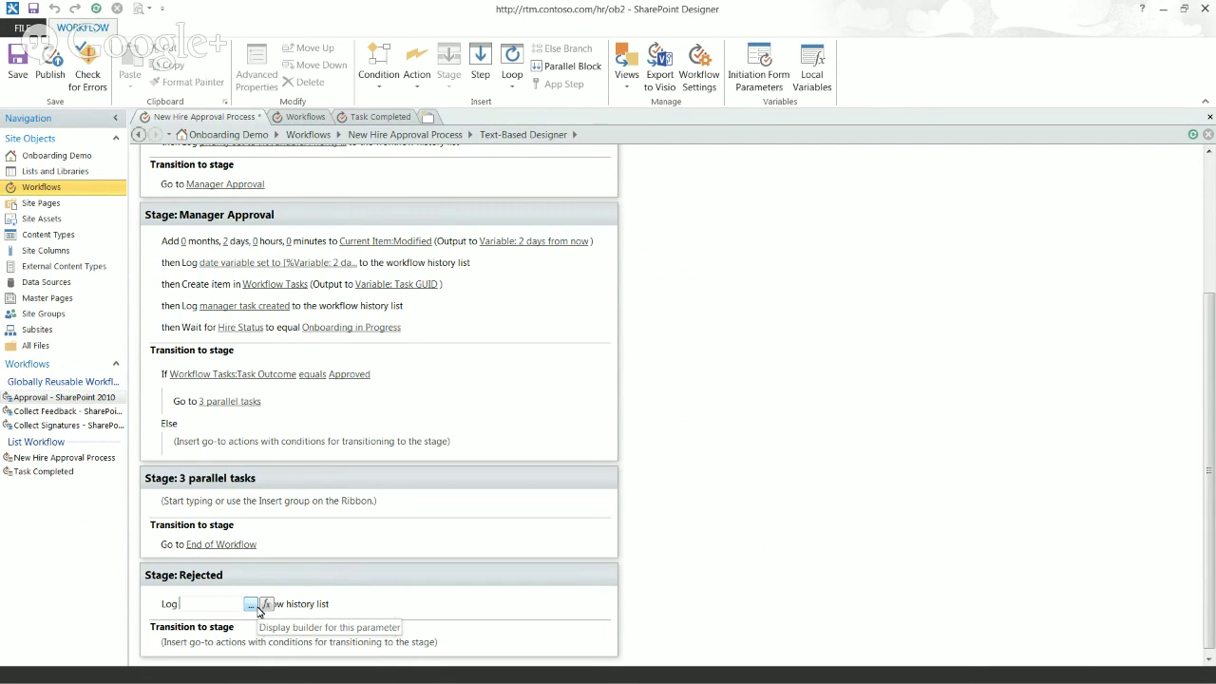
pyautogui.write('new hire rejec')
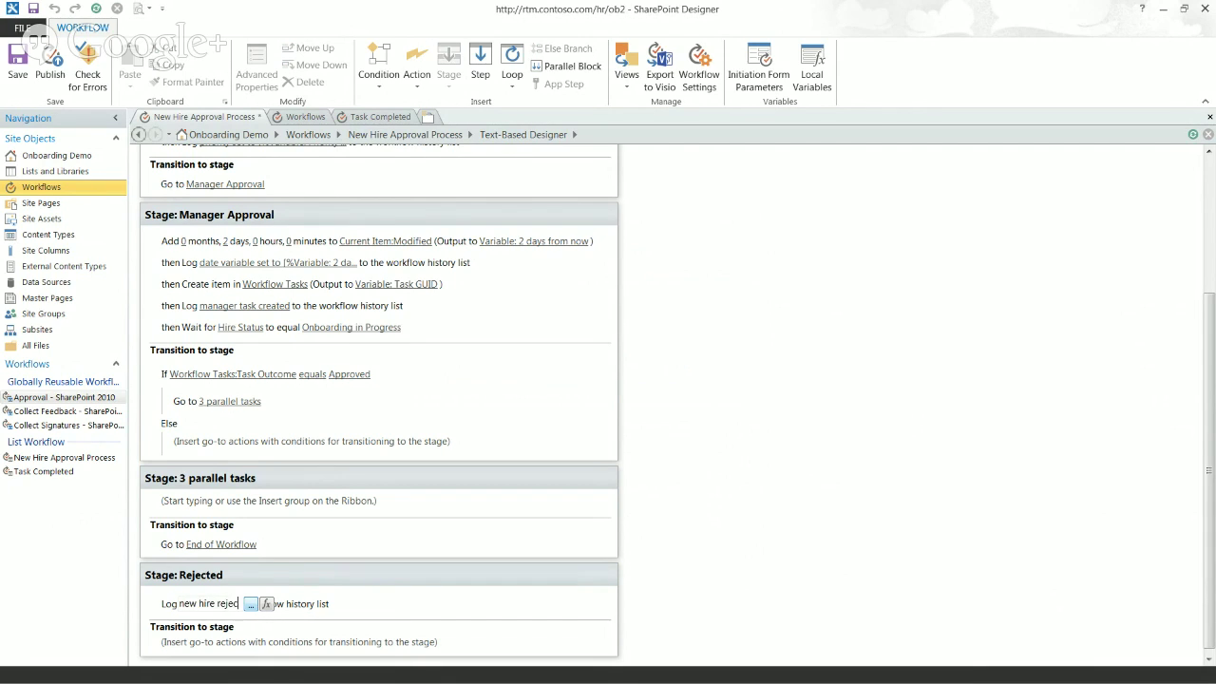
pyautogui.write('ted')
pyautogui.press('Return')
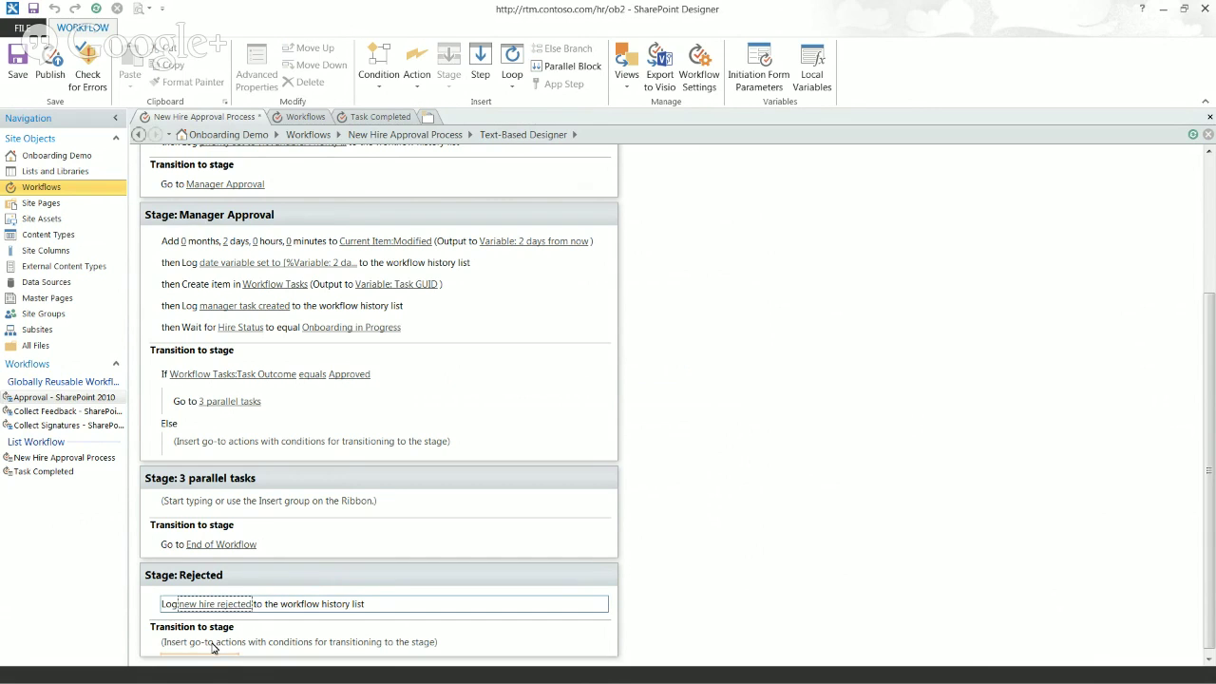
# Step: Send the Rejected stage to End of Workflow
pyautogui.click(213, 648)
pyautogui.write('go')
pyautogui.press('Return')
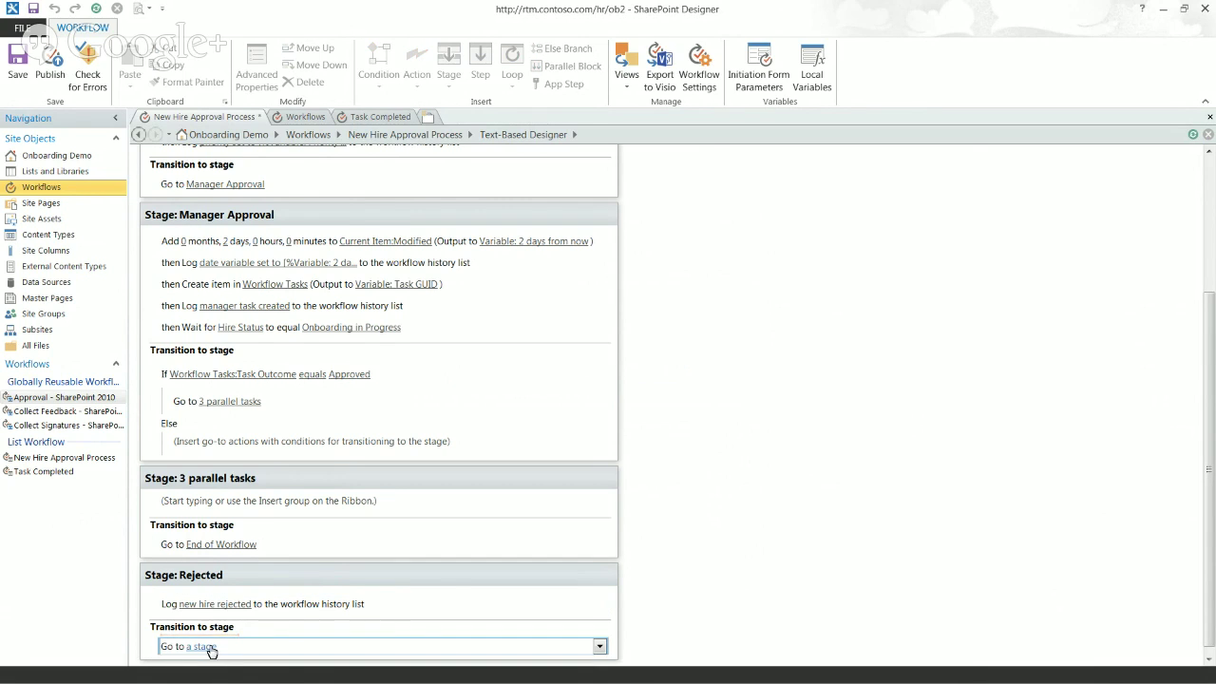
pyautogui.click(211, 648)
pyautogui.click(228, 631)
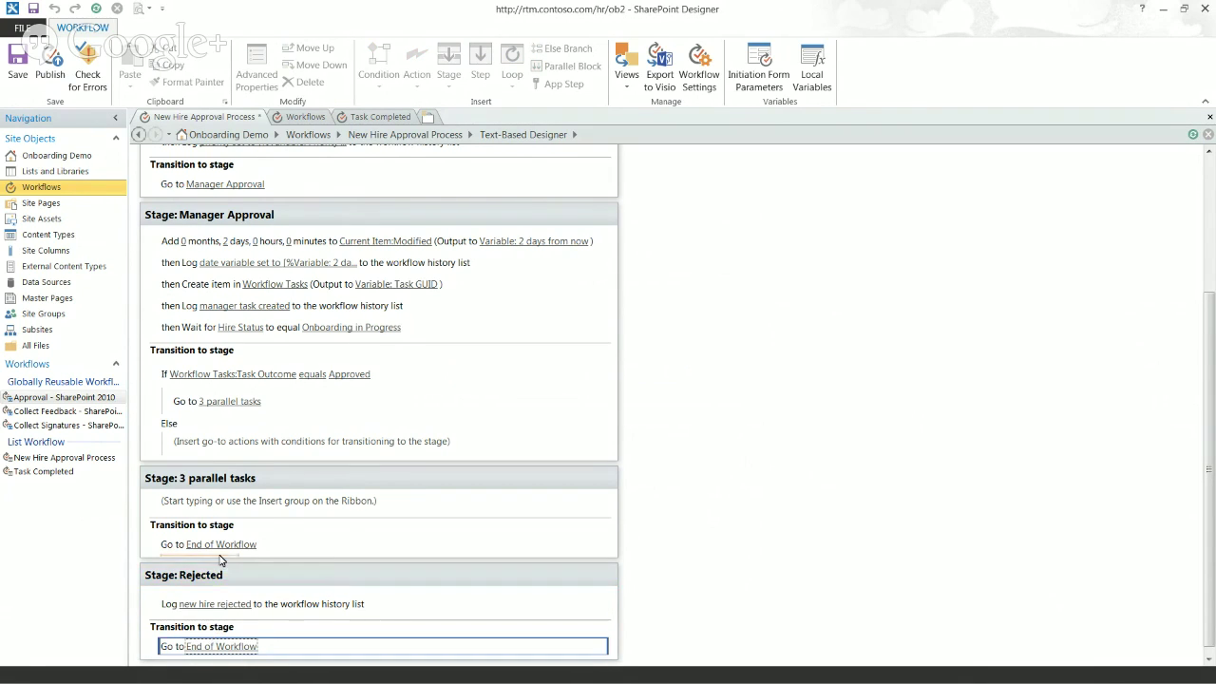
# Step: Route Manager Approval's Else branch to the Rejected stage
pyautogui.click(203, 423)
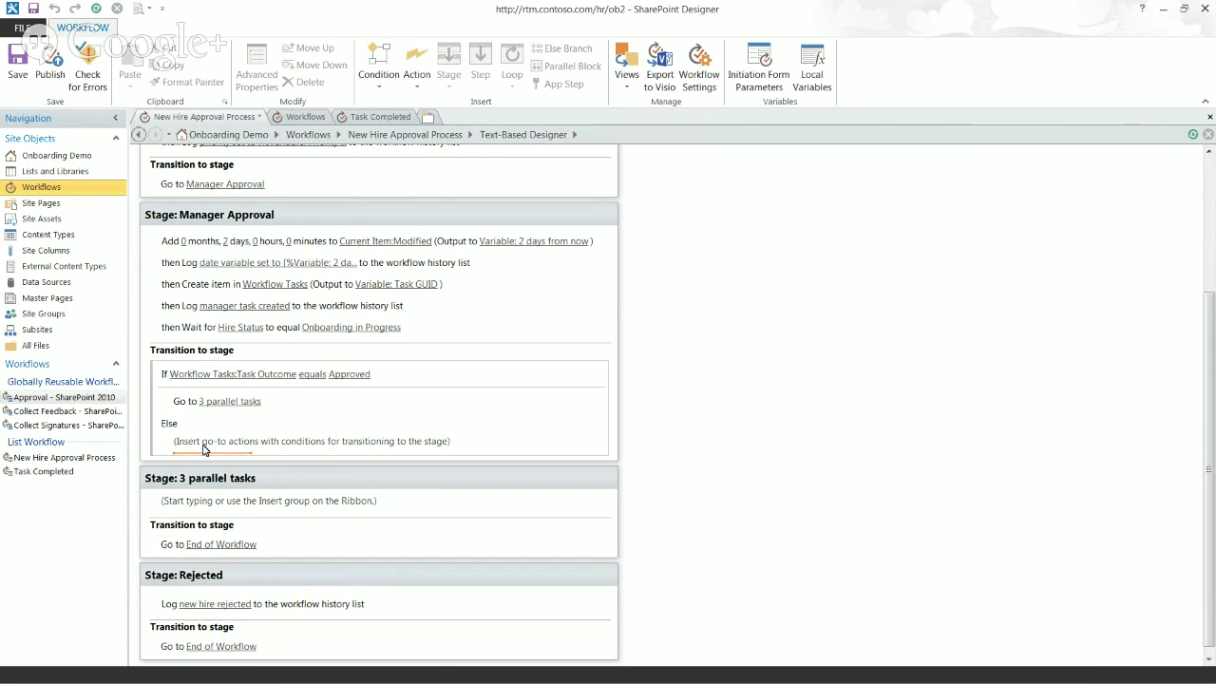
pyautogui.write('go')
pyautogui.press('Return')
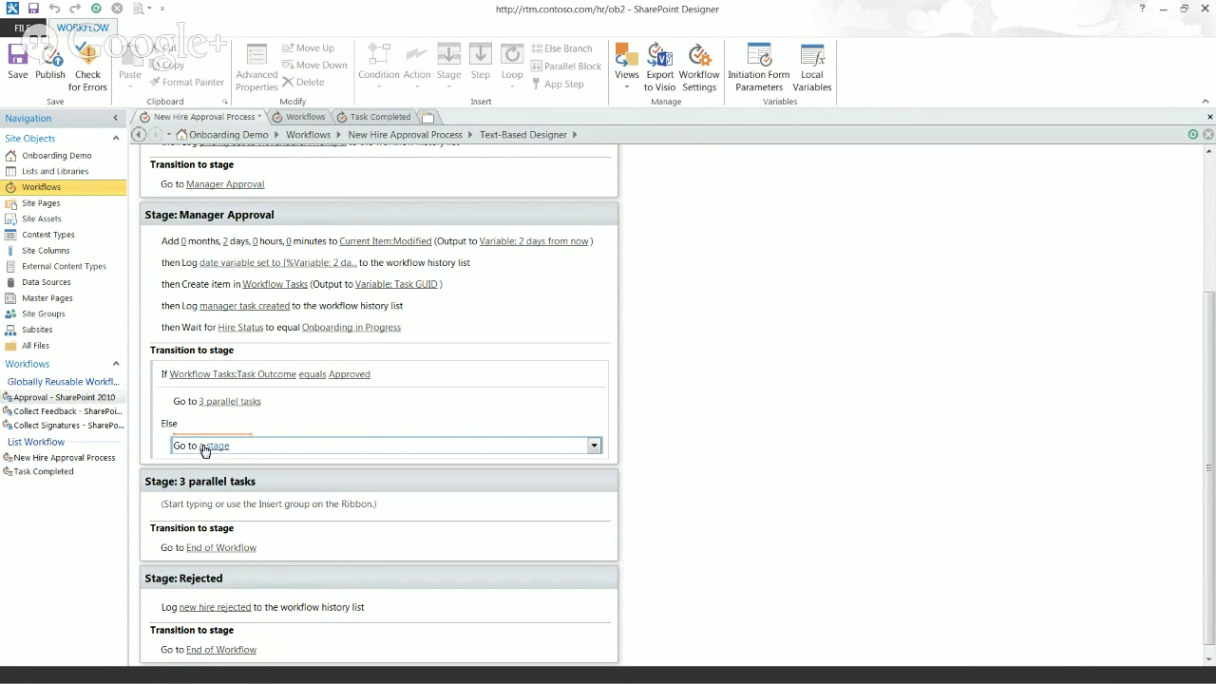
pyautogui.click(204, 447)
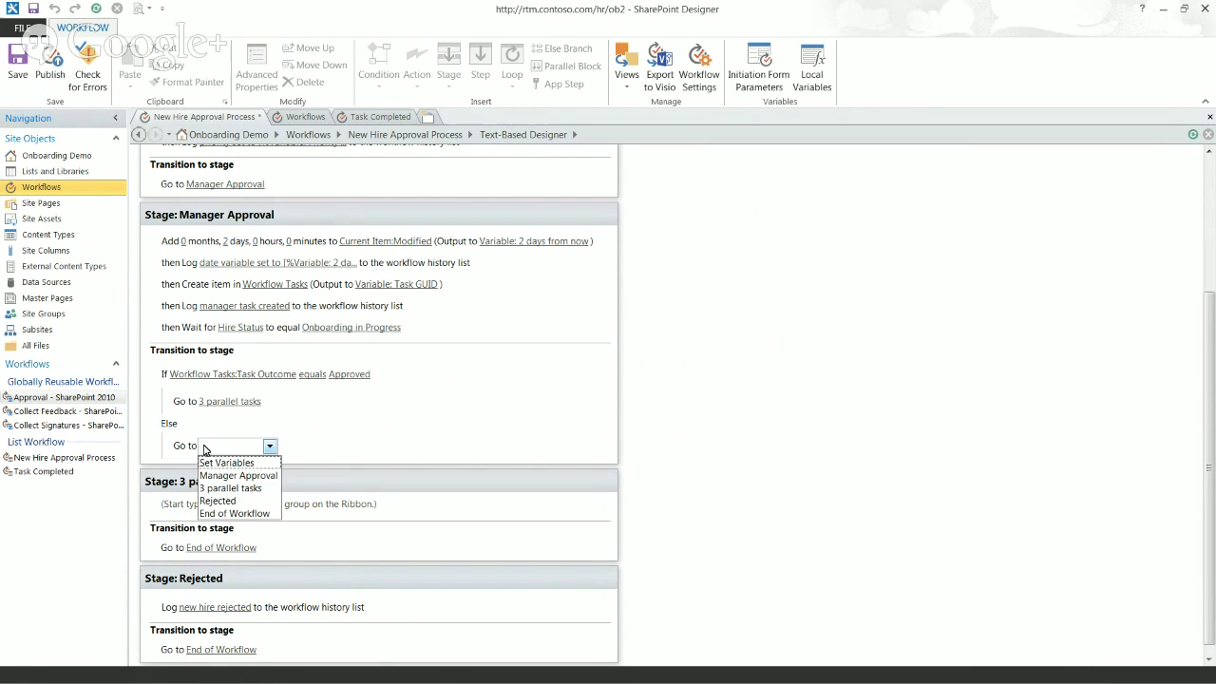
pyautogui.click(233, 502)
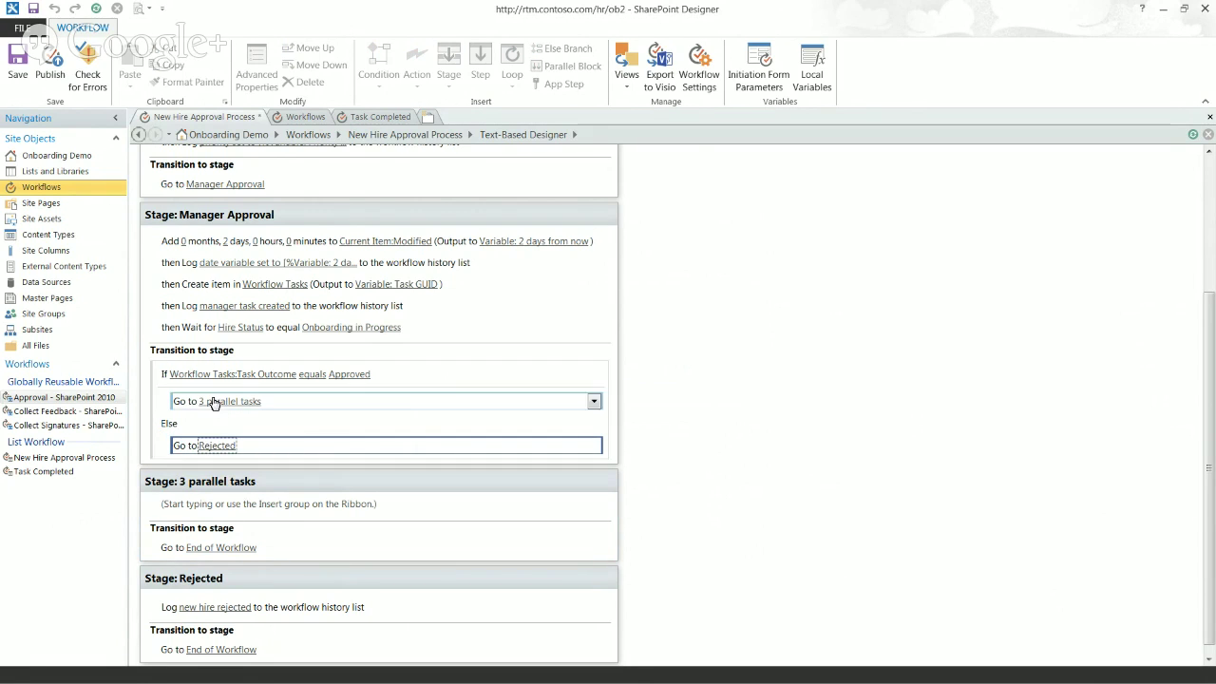
# Step: Add a 'Log to history list' action with the message '3 parallel task time' to the stage
pyautogui.click(207, 522)
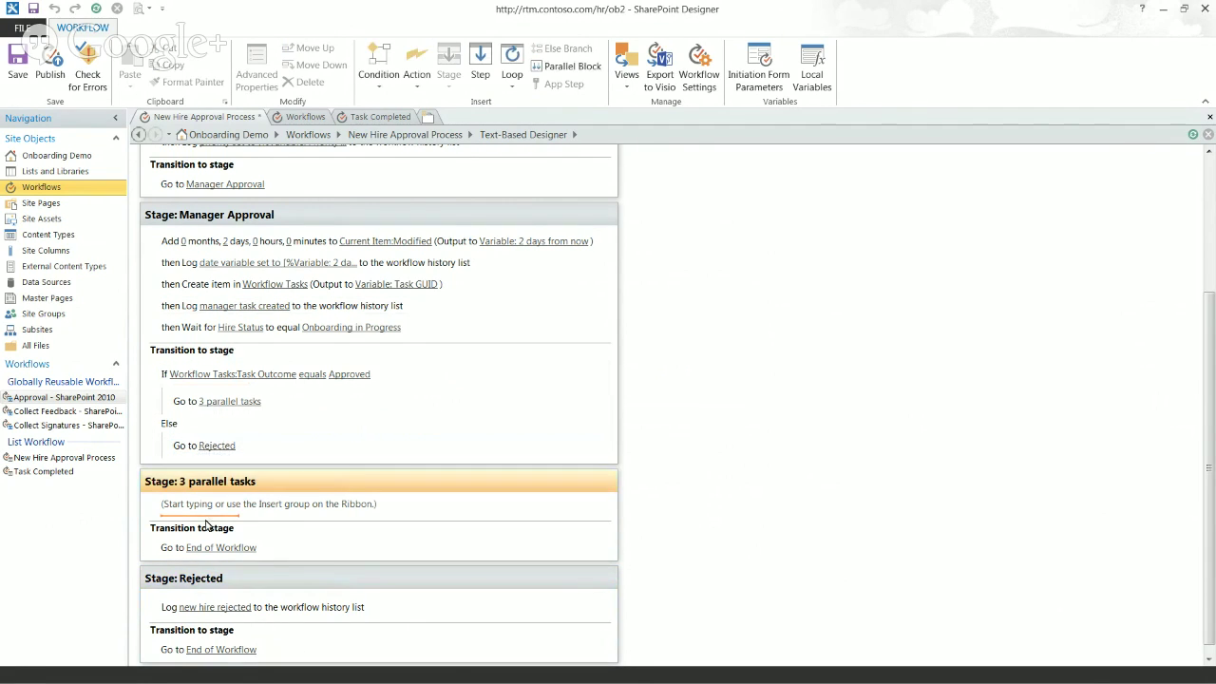
pyautogui.write('log')
pyautogui.press('Return')
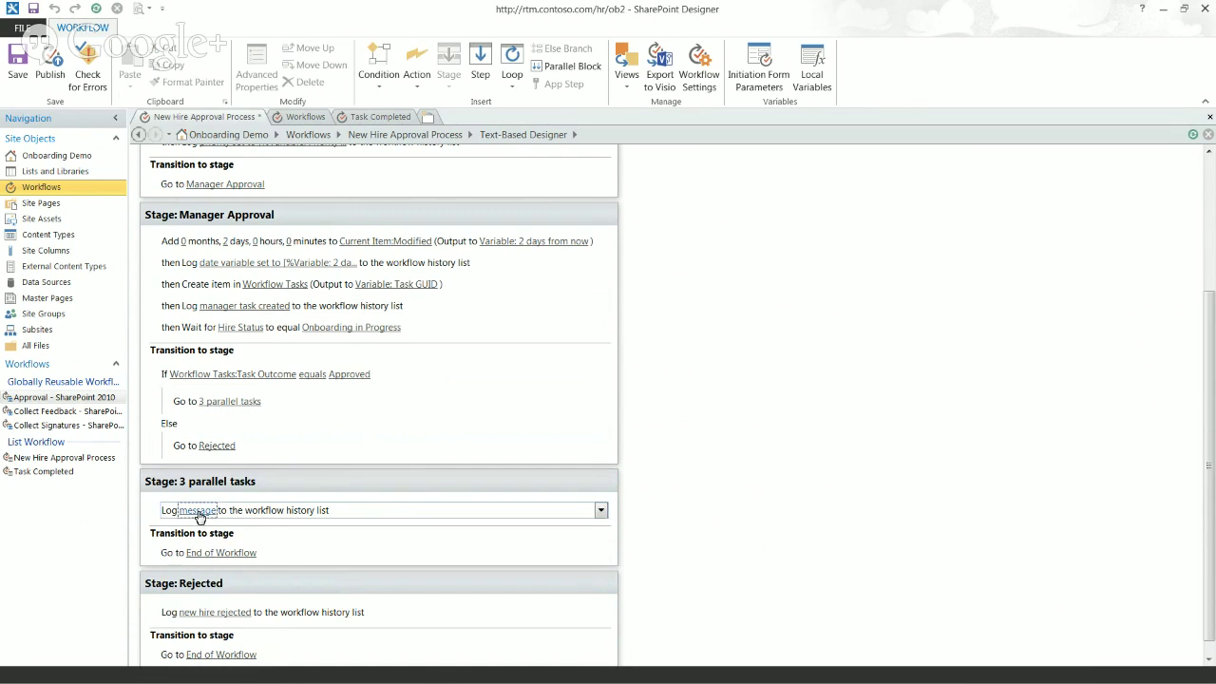
pyautogui.click(197, 511)
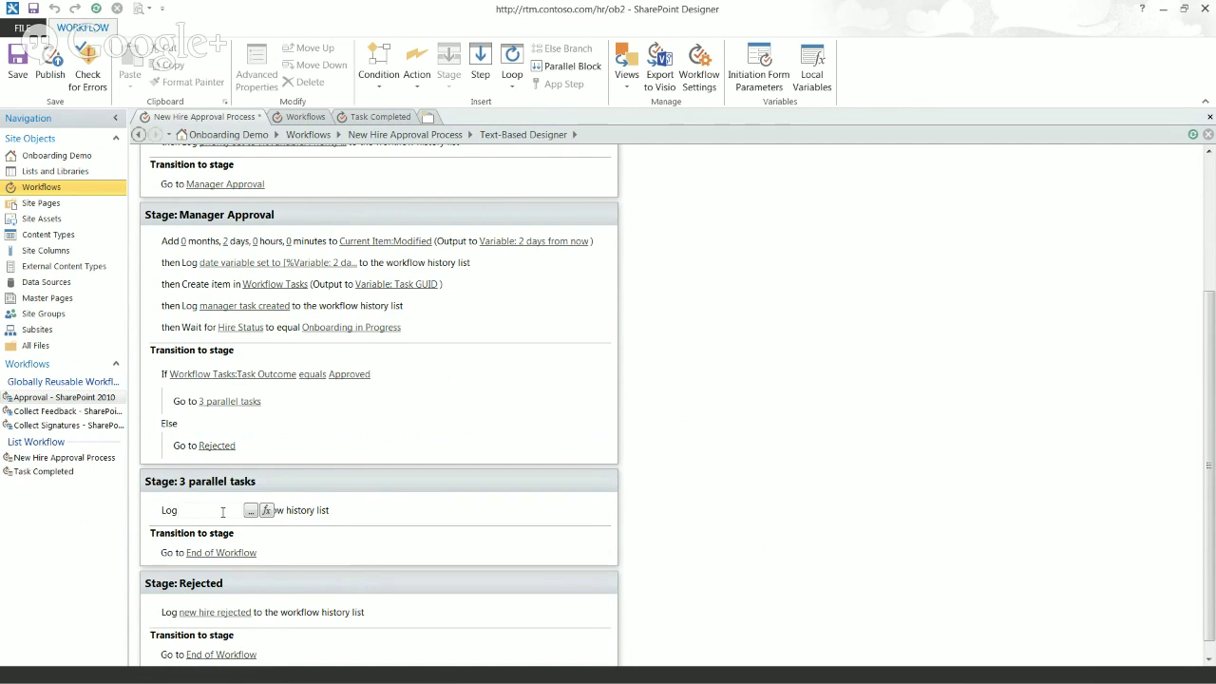
pyautogui.write('3 ')
pyautogui.write('paralle')
pyautogui.write('l task time')
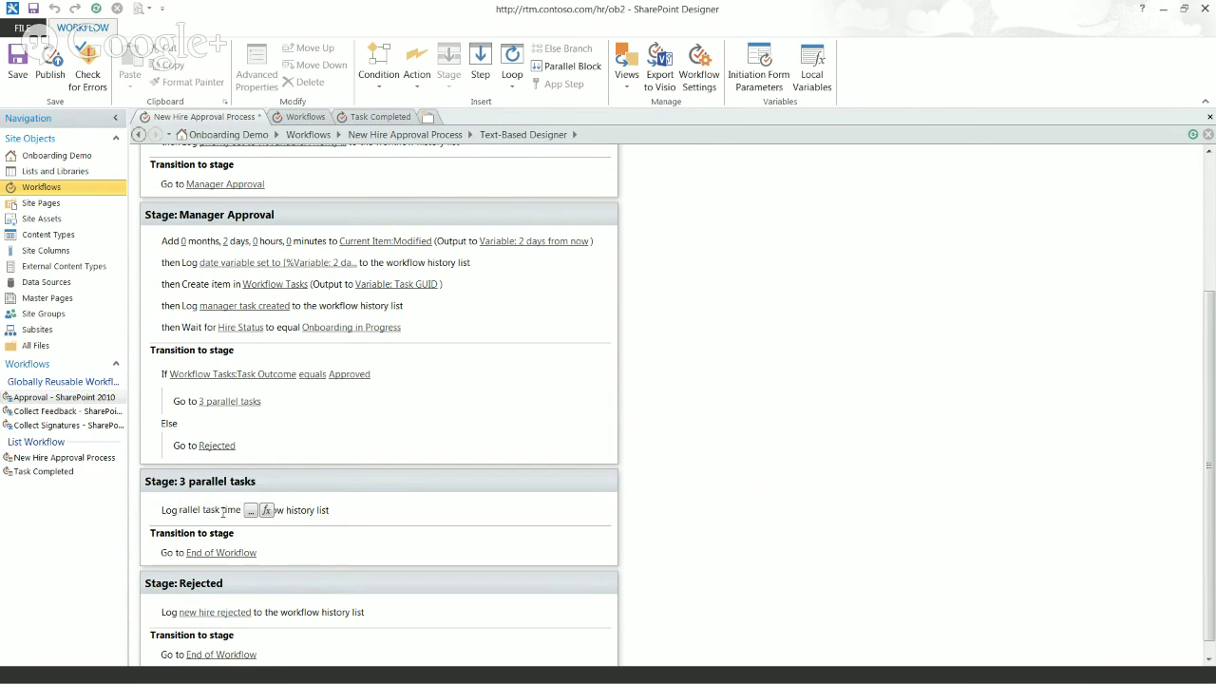
pyautogui.press('Return')
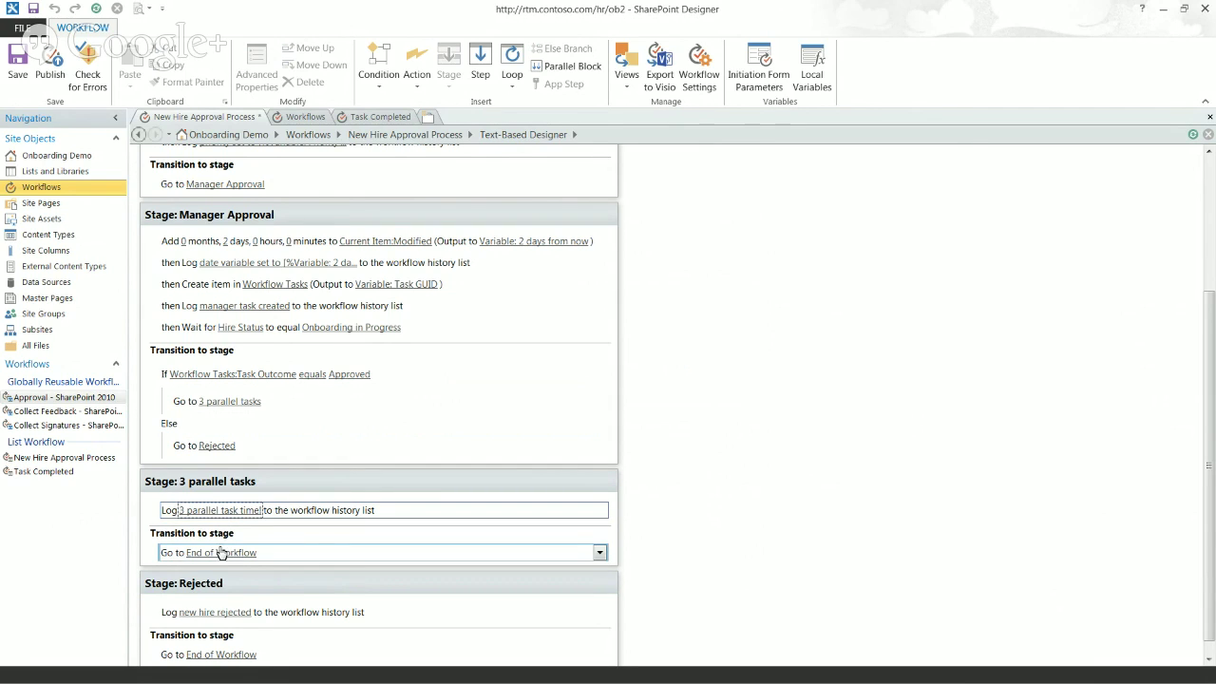
pyautogui.scroll(-1, 164, 584)
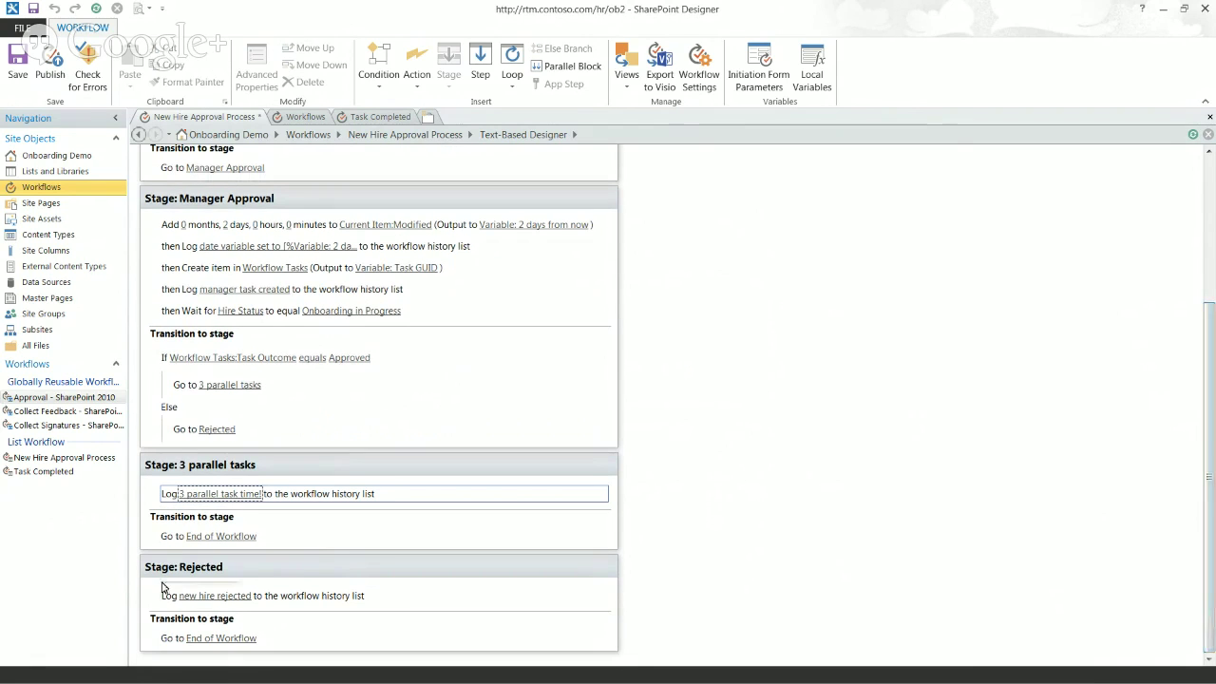
pyautogui.click(170, 540)
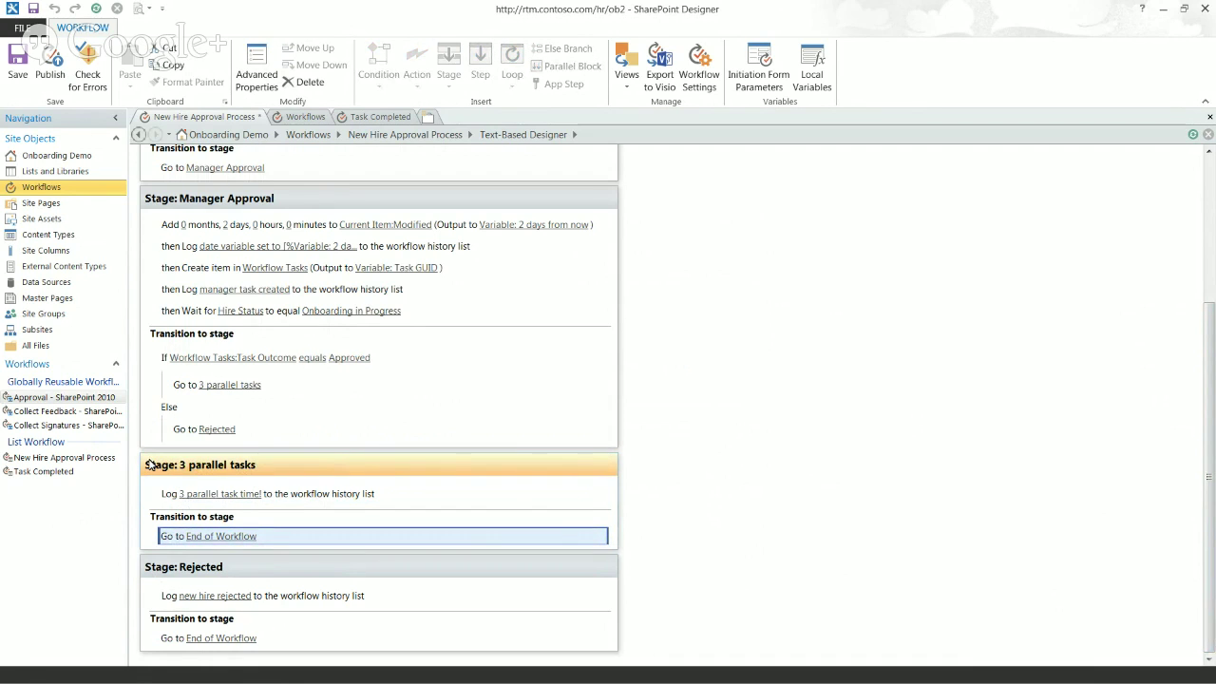
# Step: Check the 3 parallel tasks stage's ending, publish the workflow, and switch to the Onboarding Demo home page
pyautogui.click(150, 465)
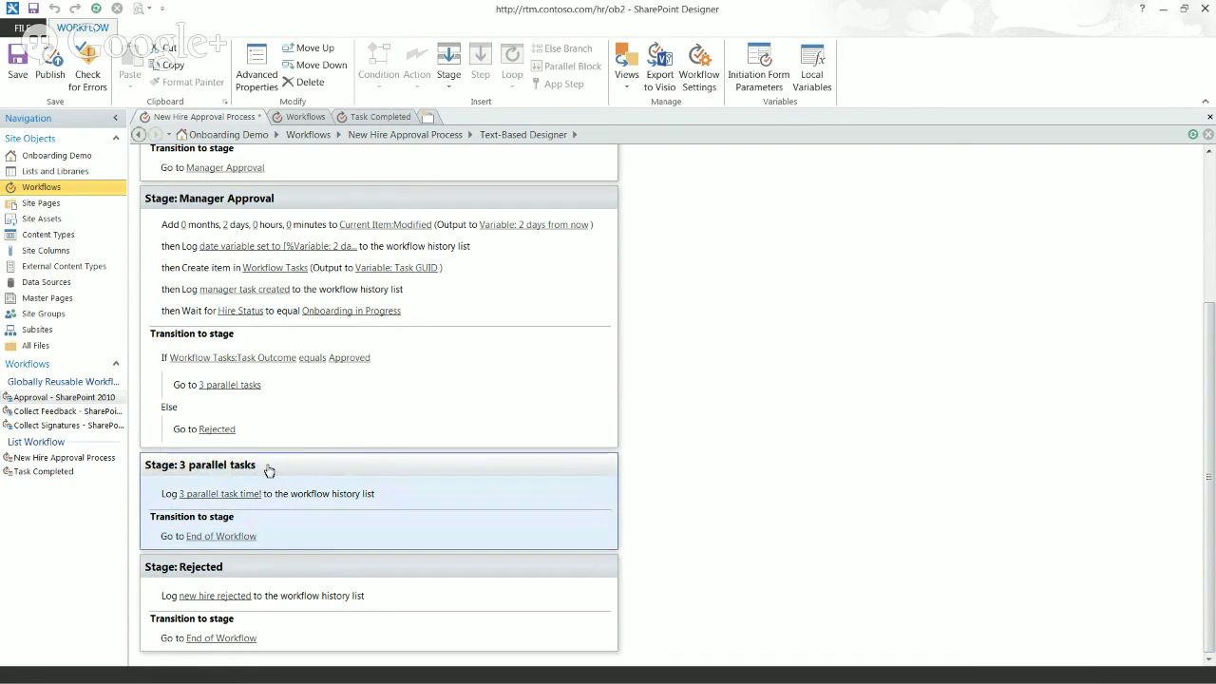
pyautogui.click(273, 537)
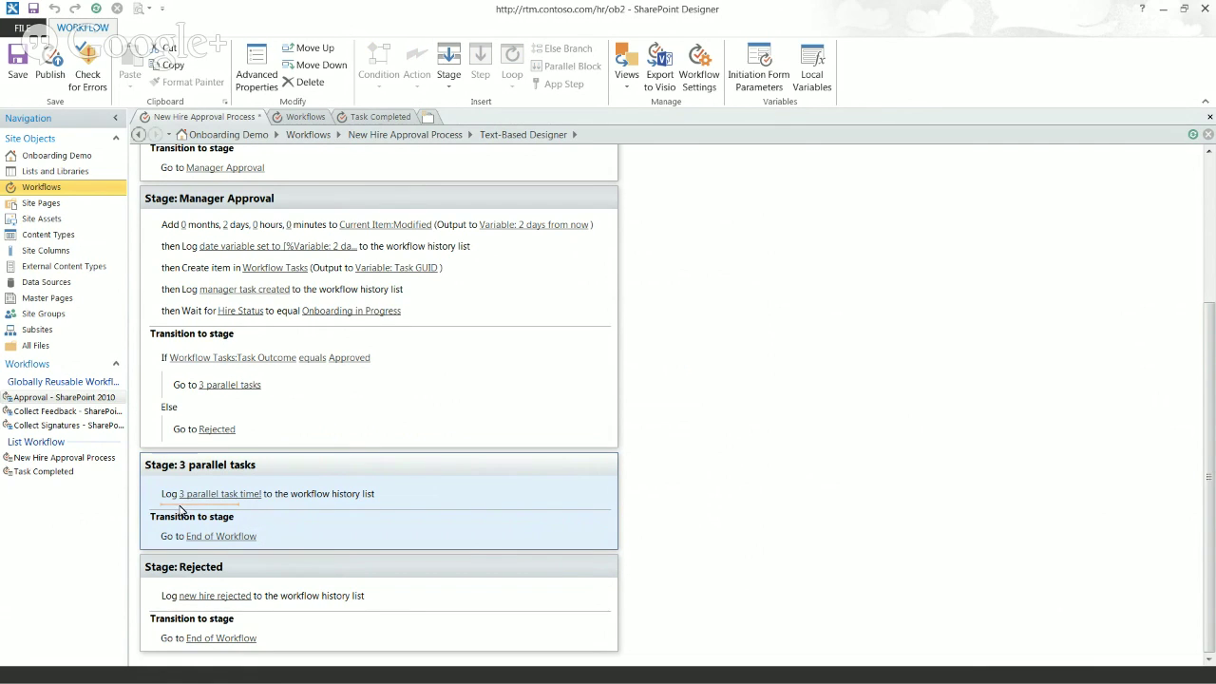
pyautogui.click(180, 510)
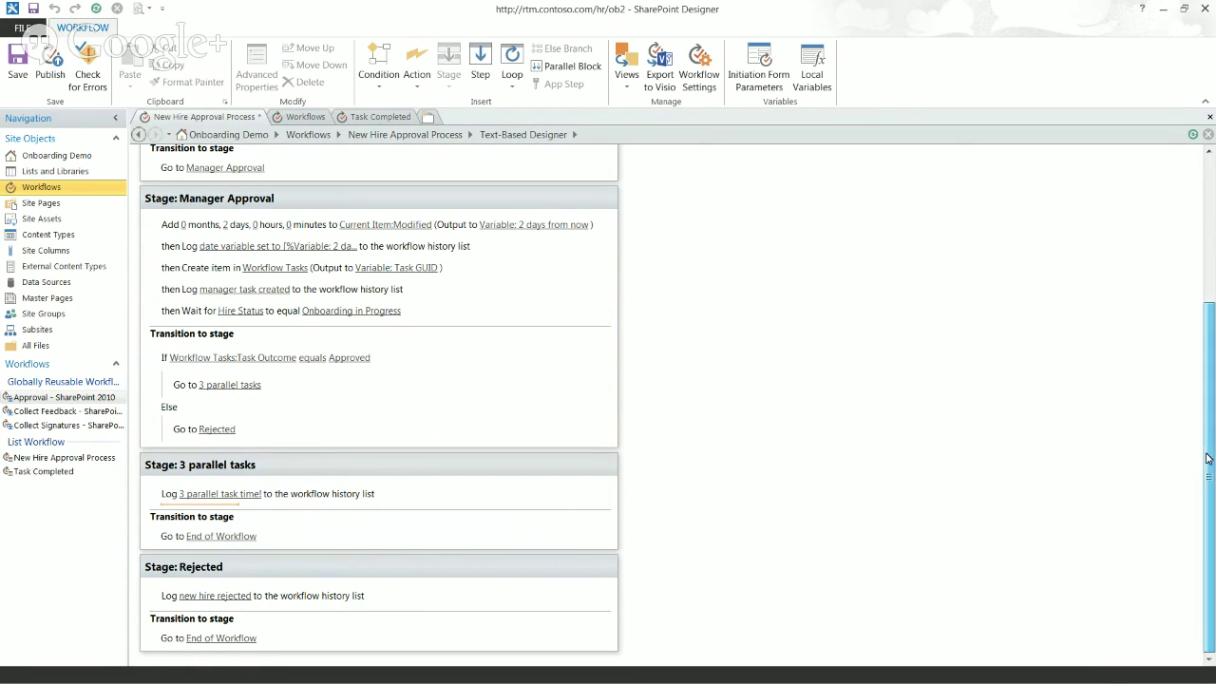
pyautogui.click(49, 68)
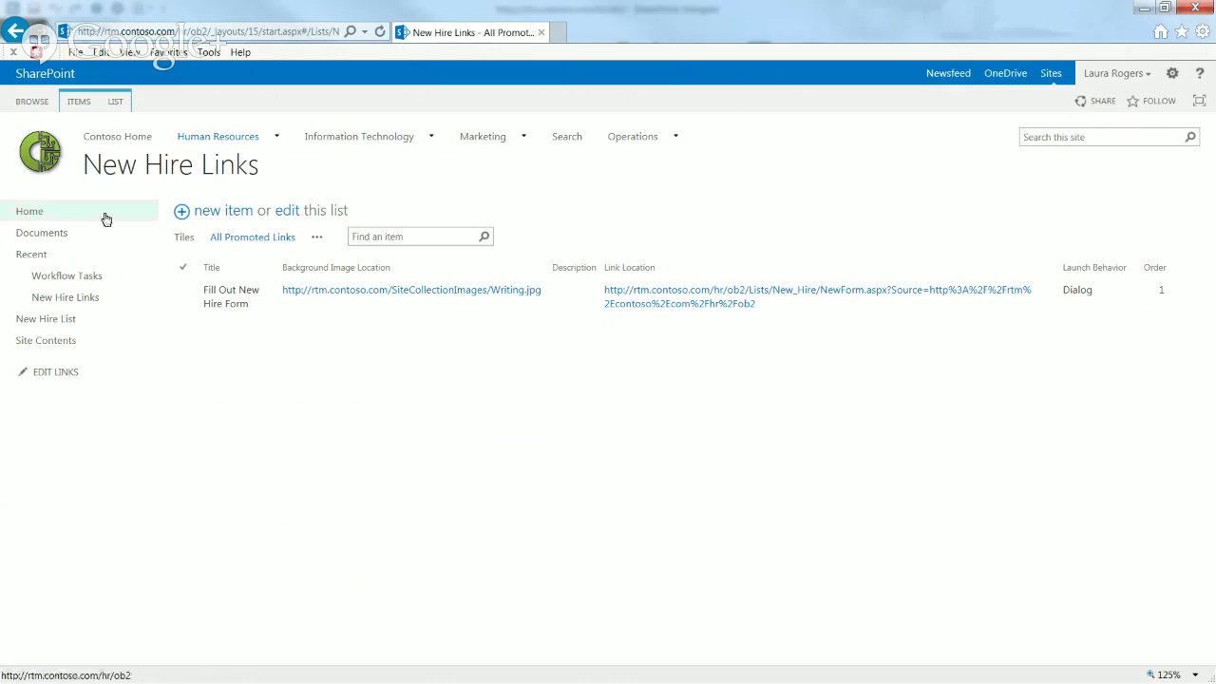
pyautogui.click(33, 213)
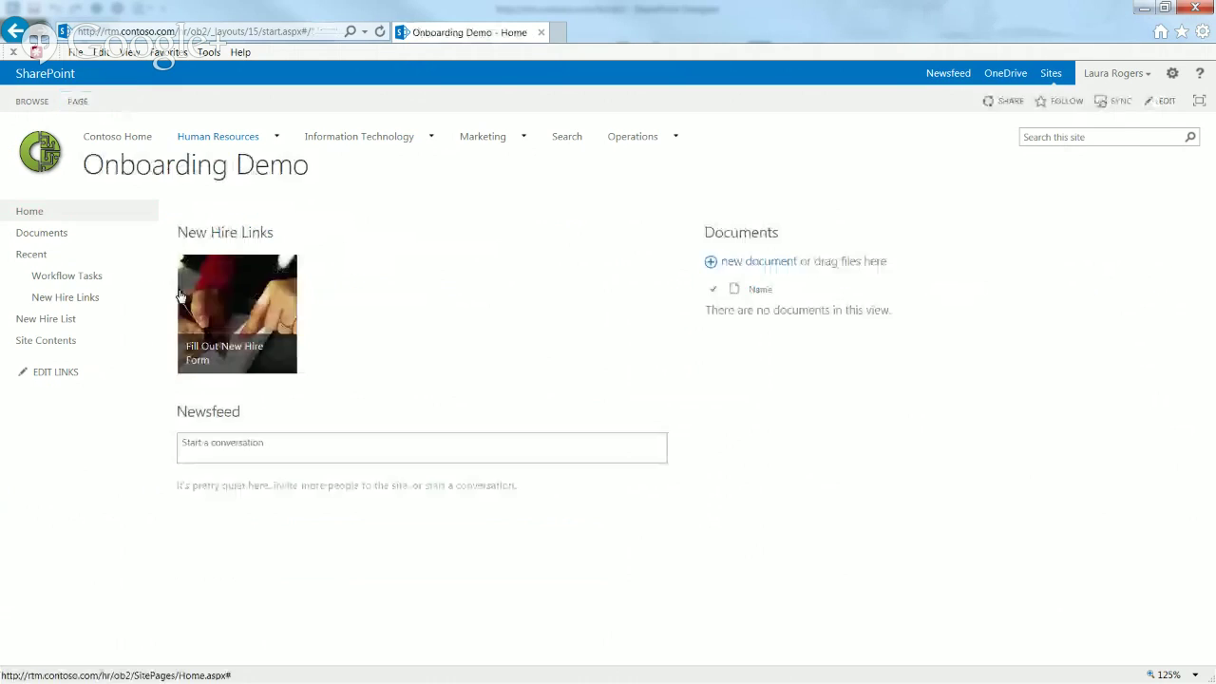
# Step: Open the new hire form; enter the hire's last and first name, company Contoso, job title Bathroom Janitor
pyautogui.click(251, 313)
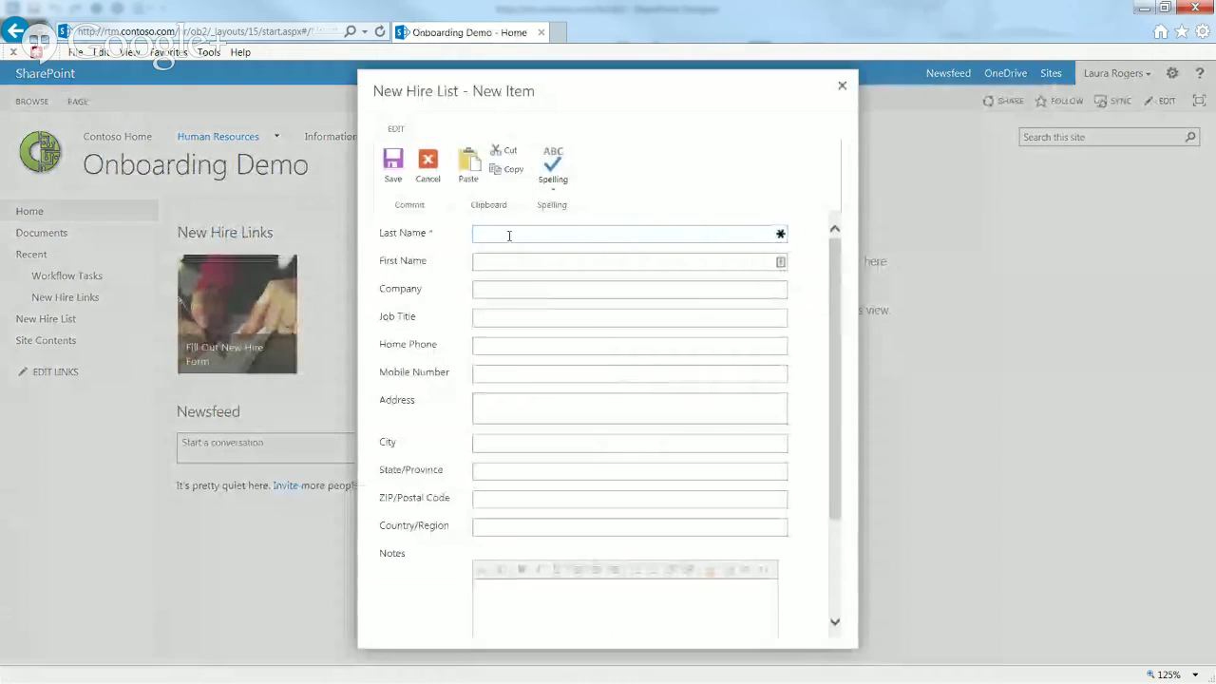
pyautogui.click(513, 231)
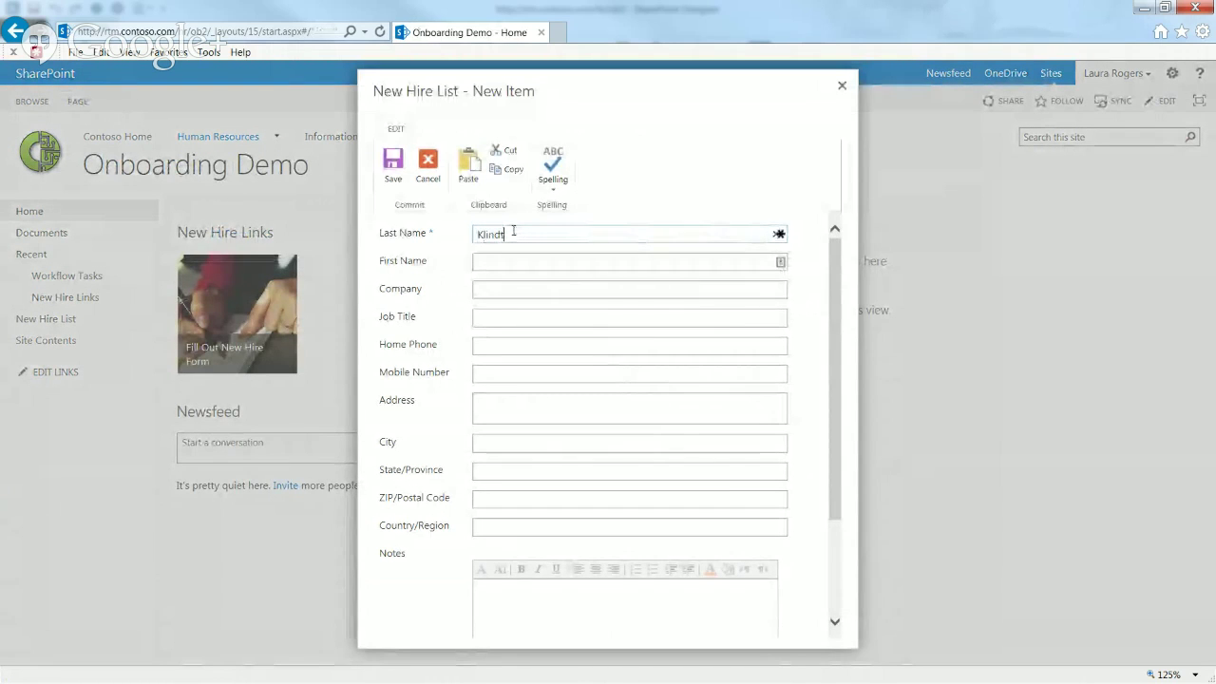
pyautogui.press('Tab')
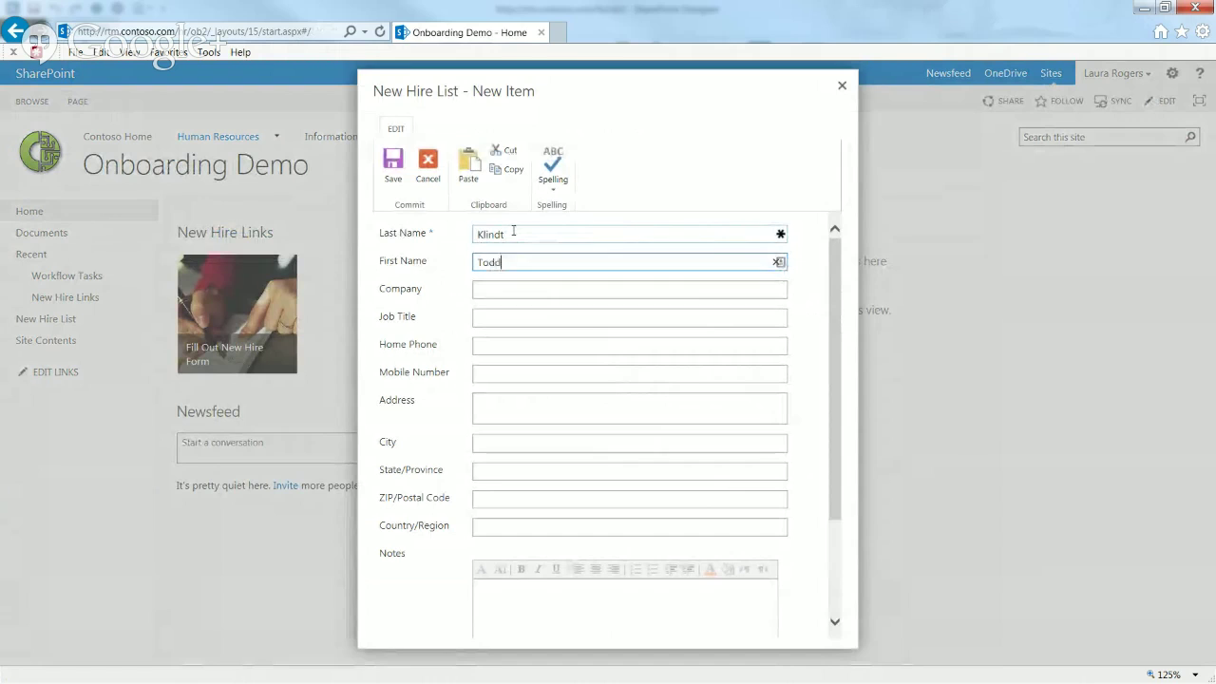
pyautogui.press('Tab')
pyautogui.write('Conto')
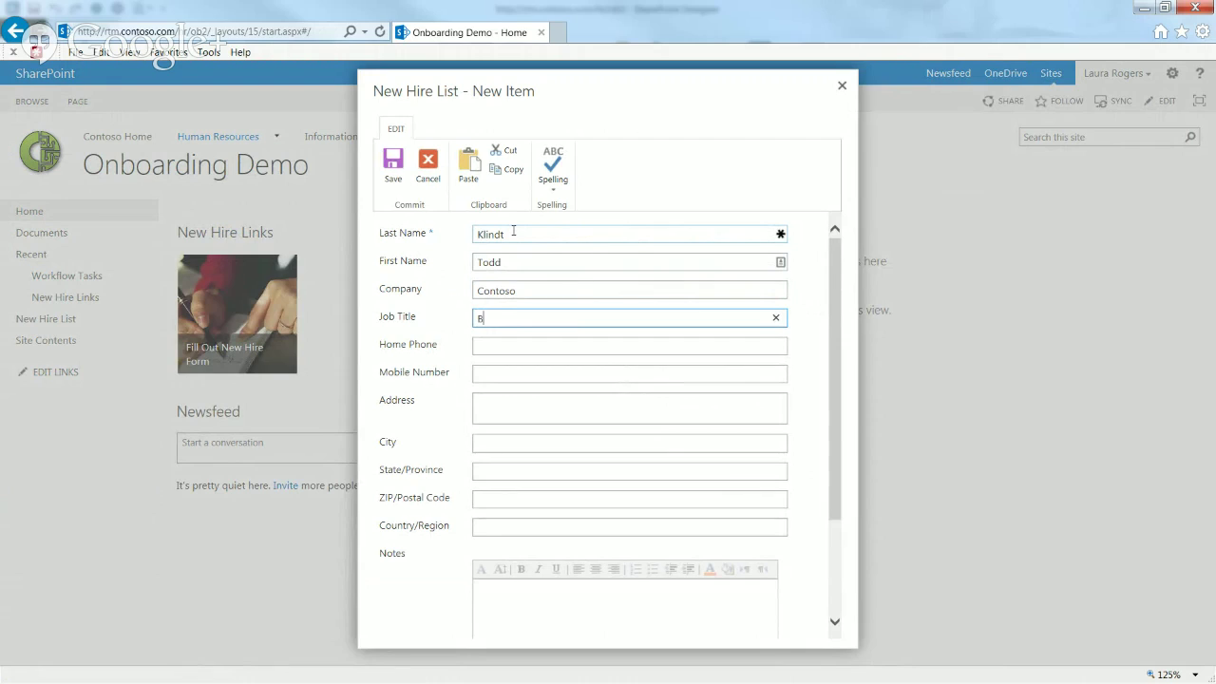
pyautogui.write('athro')
pyautogui.write('om Janitor')
pyautogui.press('Tab')
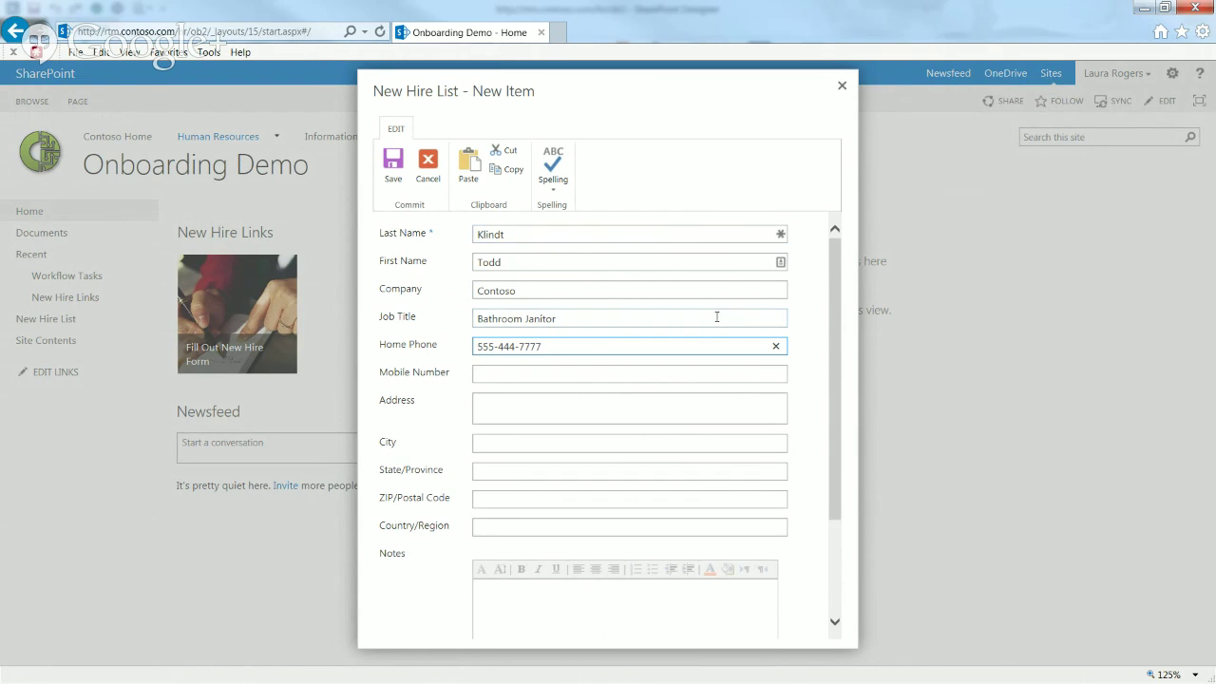
# Step: Fill in the location: city Ames, state IA, country US
pyautogui.click(493, 439)
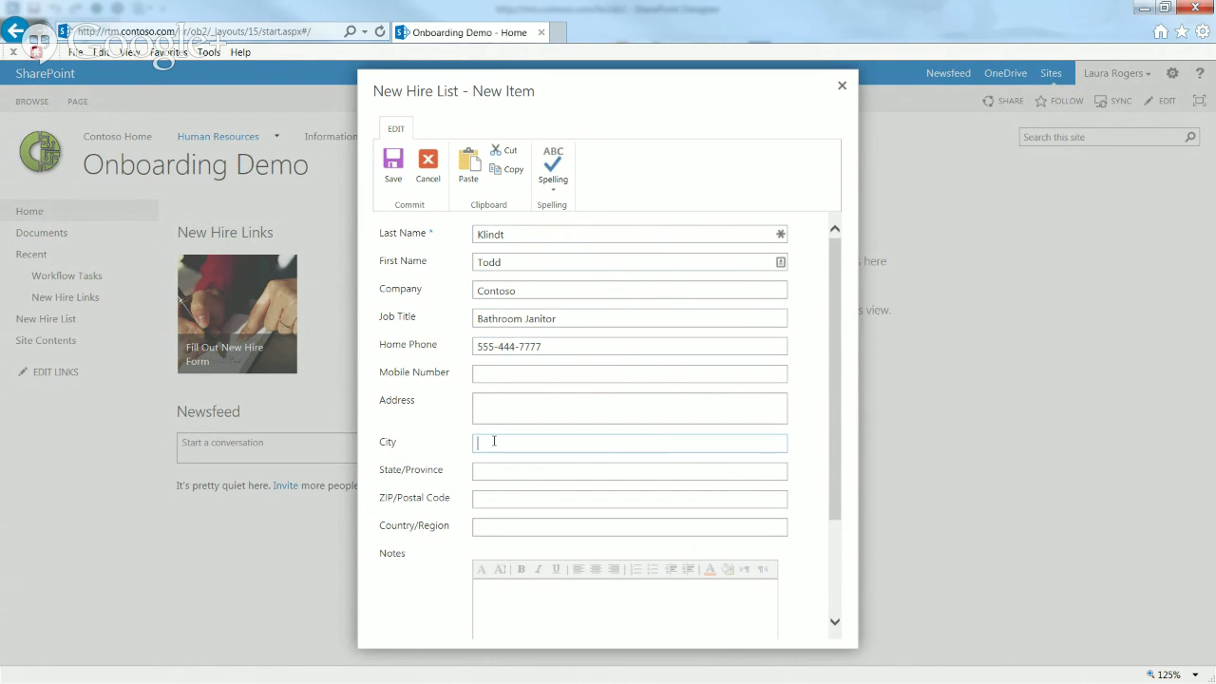
pyautogui.write('Ames')
pyautogui.press('Tab')
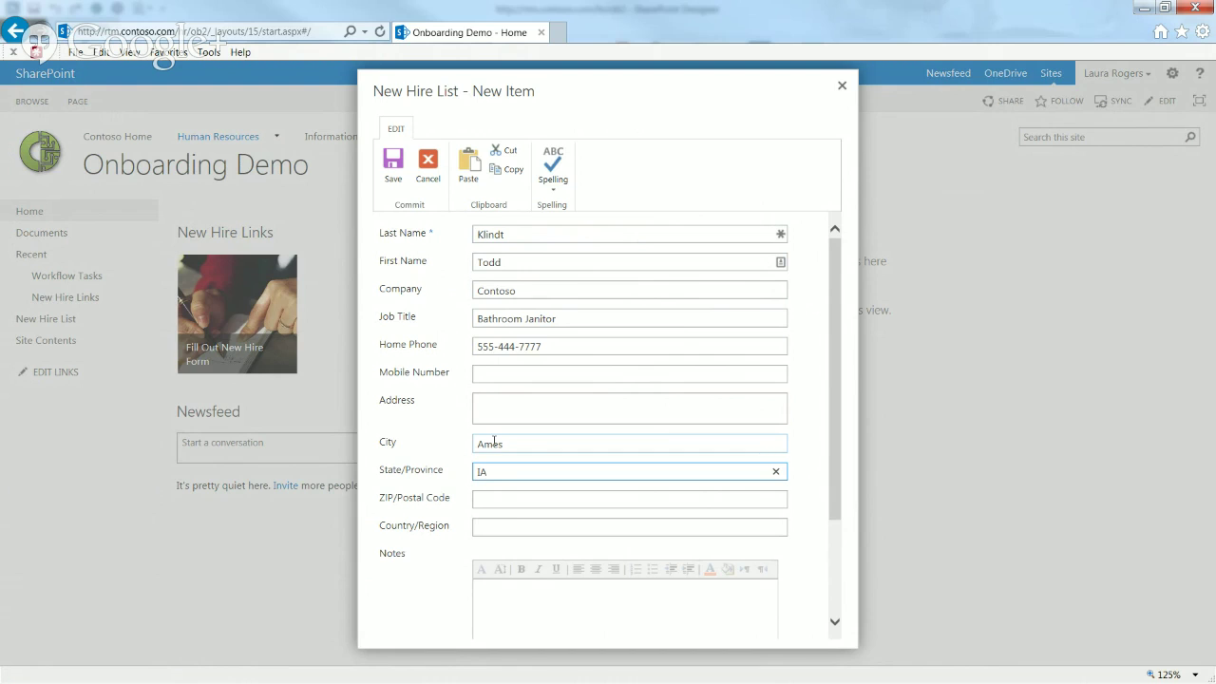
pyautogui.click(516, 497)
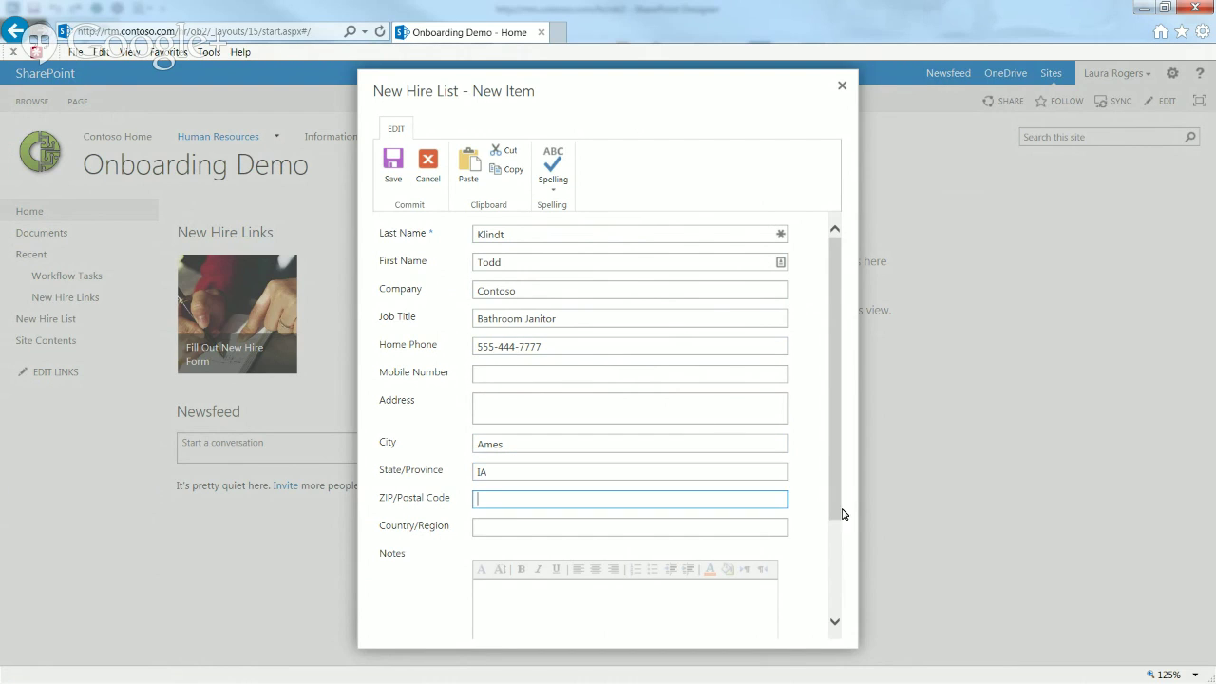
pyautogui.scroll(-3, 837, 498)
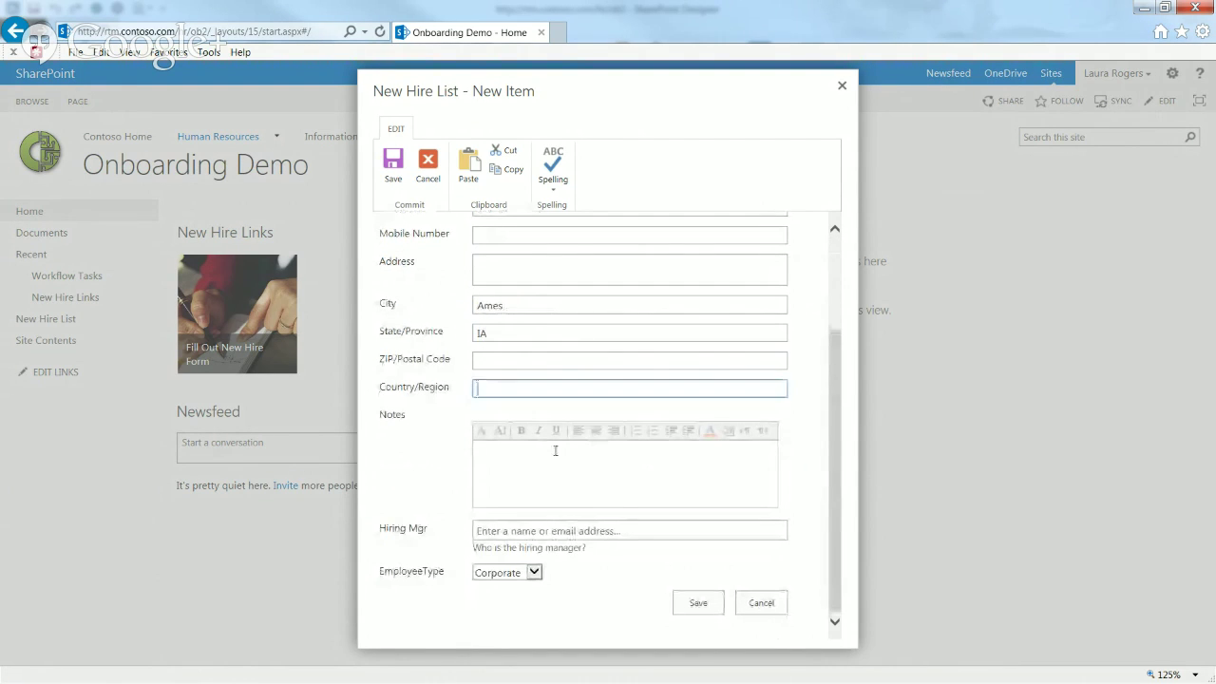
pyautogui.click(553, 482)
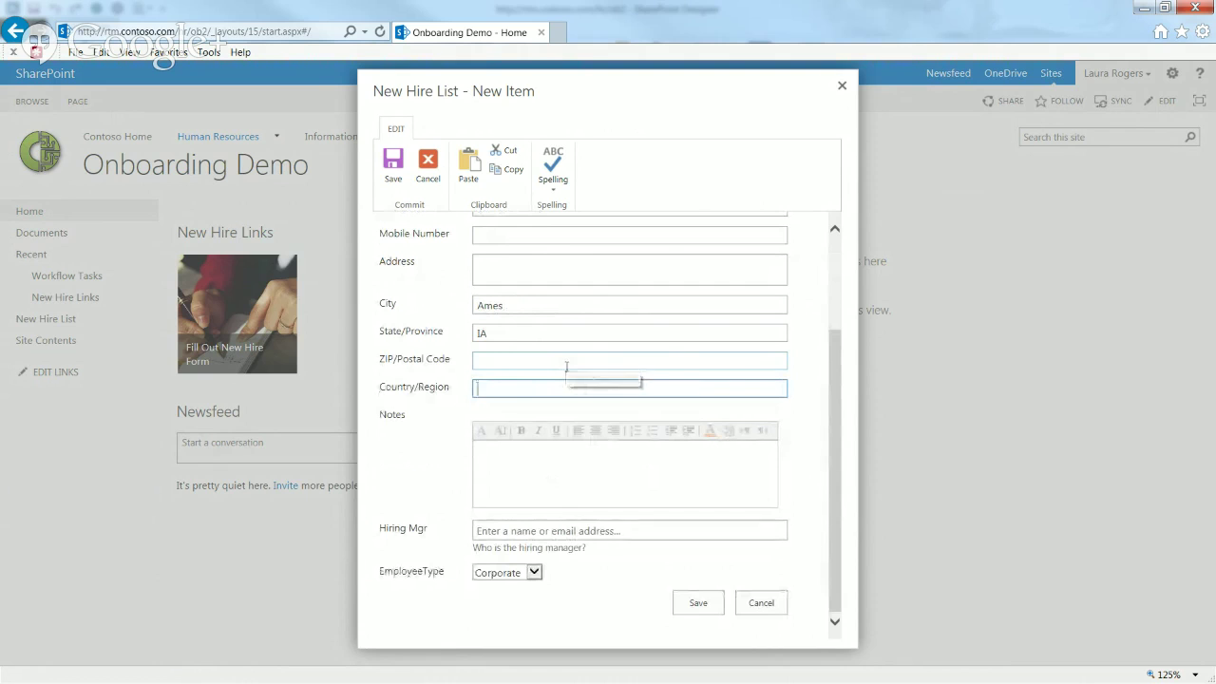
pyautogui.write('USA')
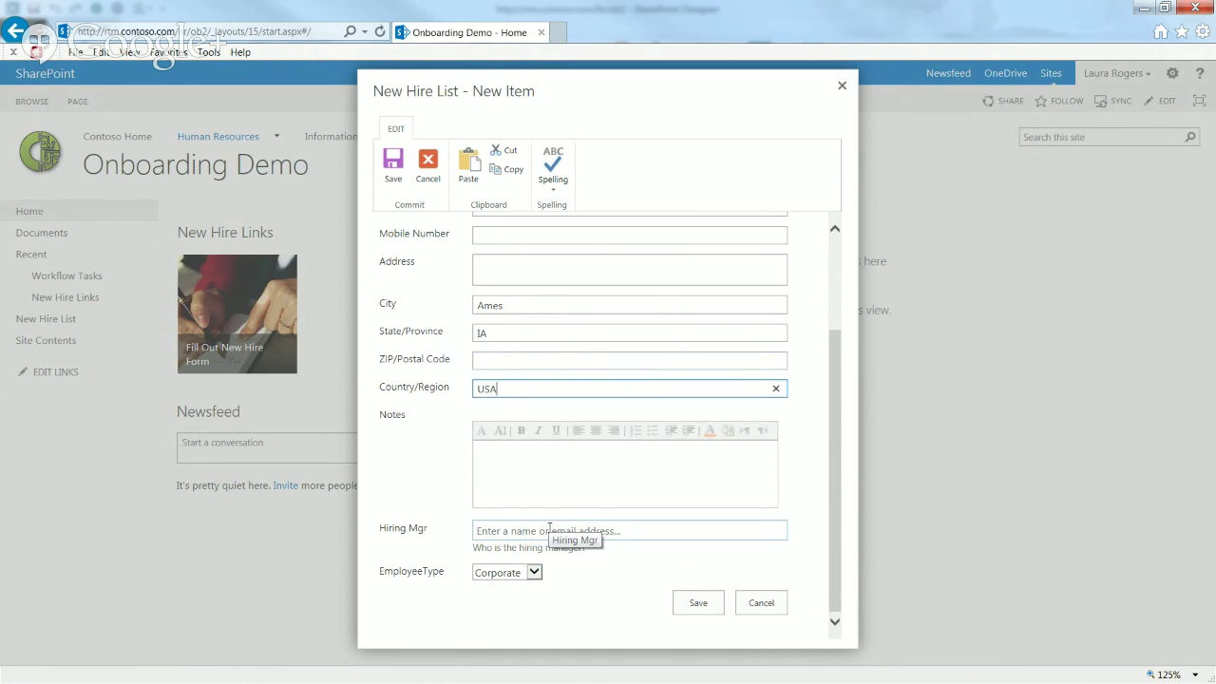
# Step: Pick the suggested hiring manager, save the item, and open the New Hire List
pyautogui.click(589, 530)
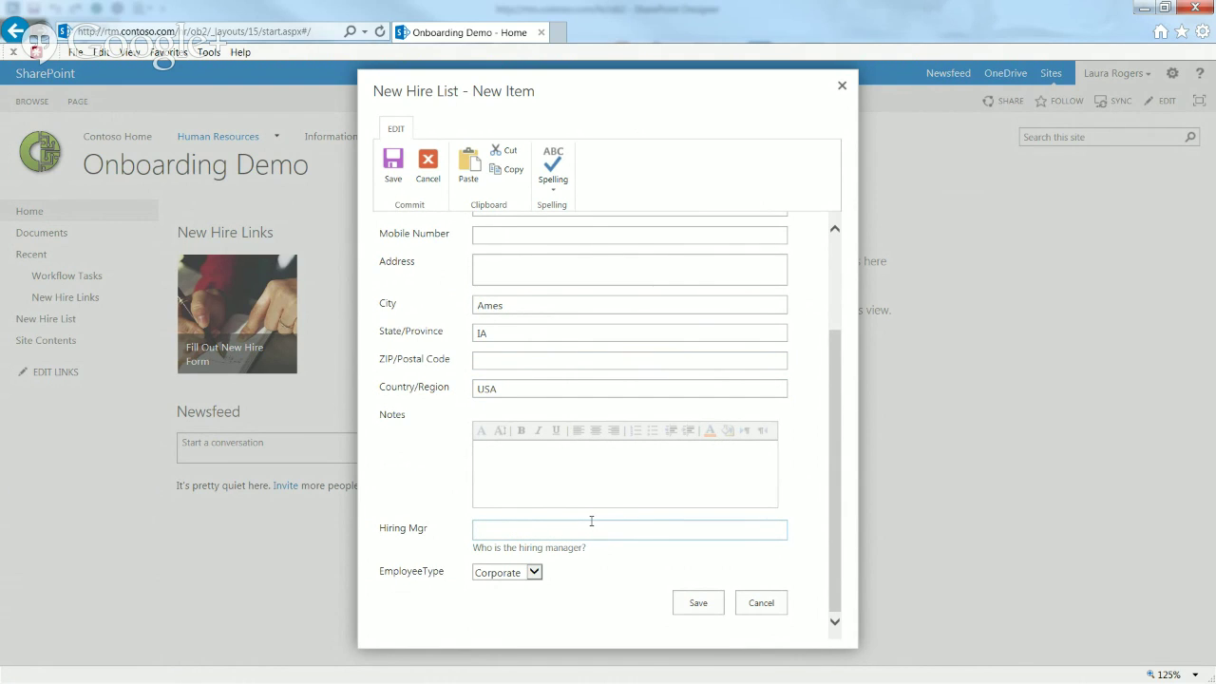
pyautogui.write('sh')
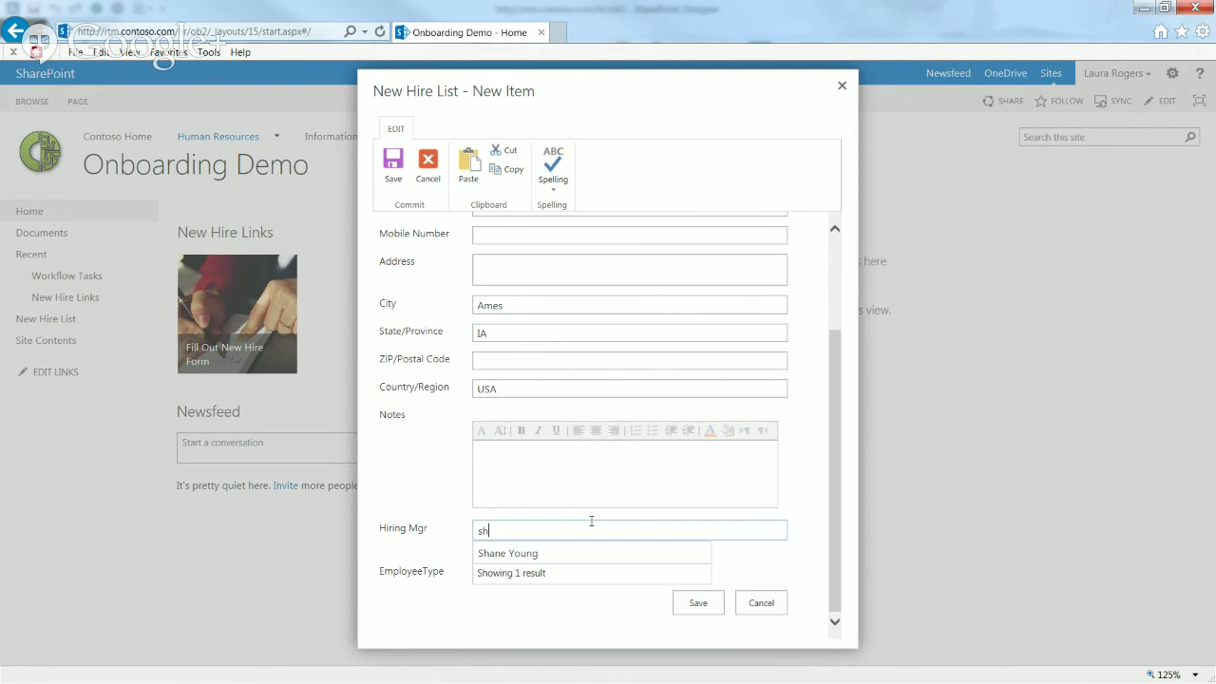
pyautogui.click(528, 554)
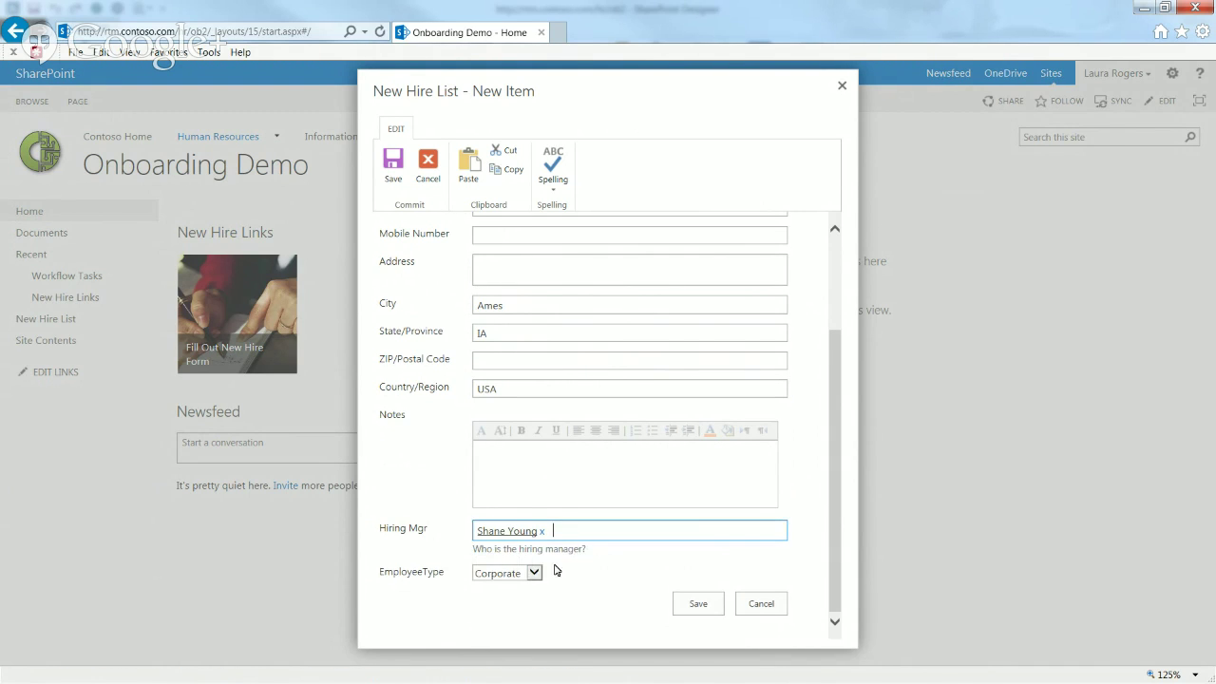
pyautogui.click(699, 603)
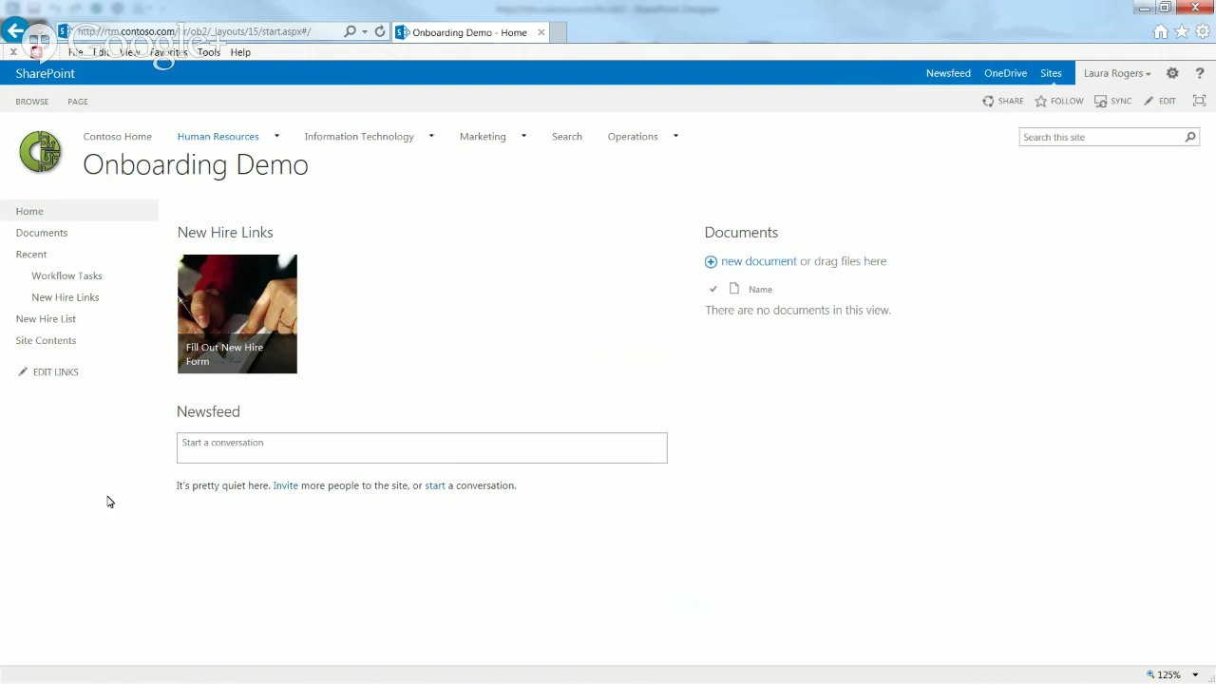
pyautogui.click(54, 323)
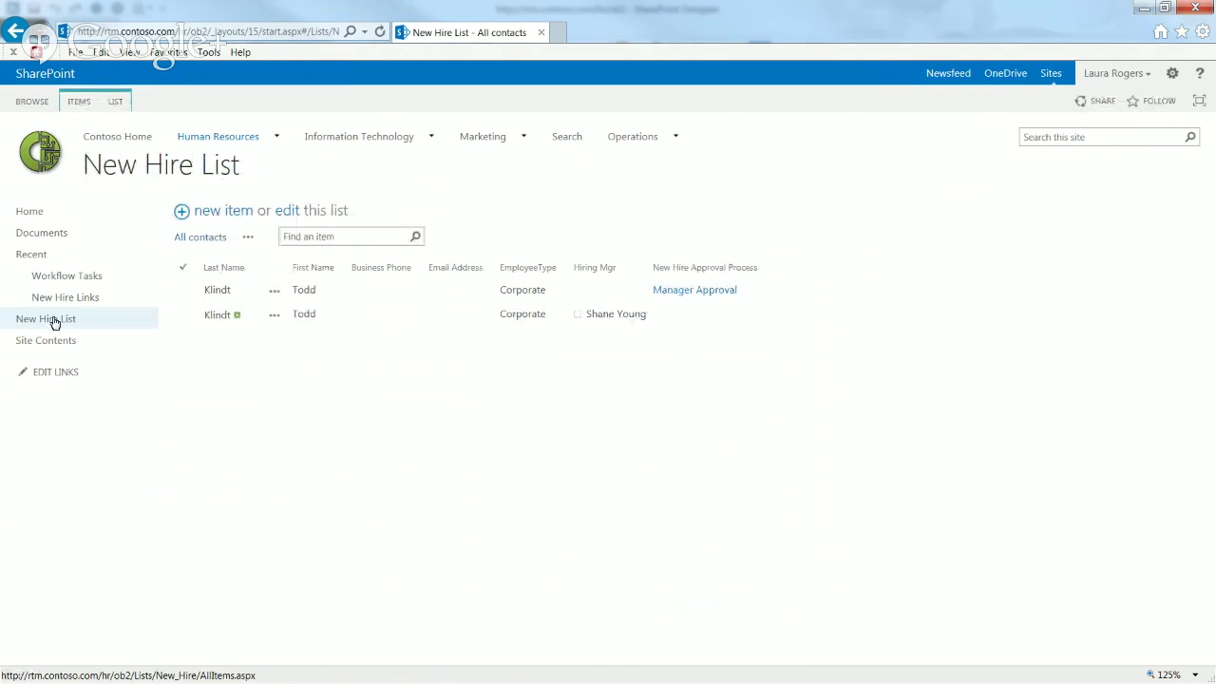
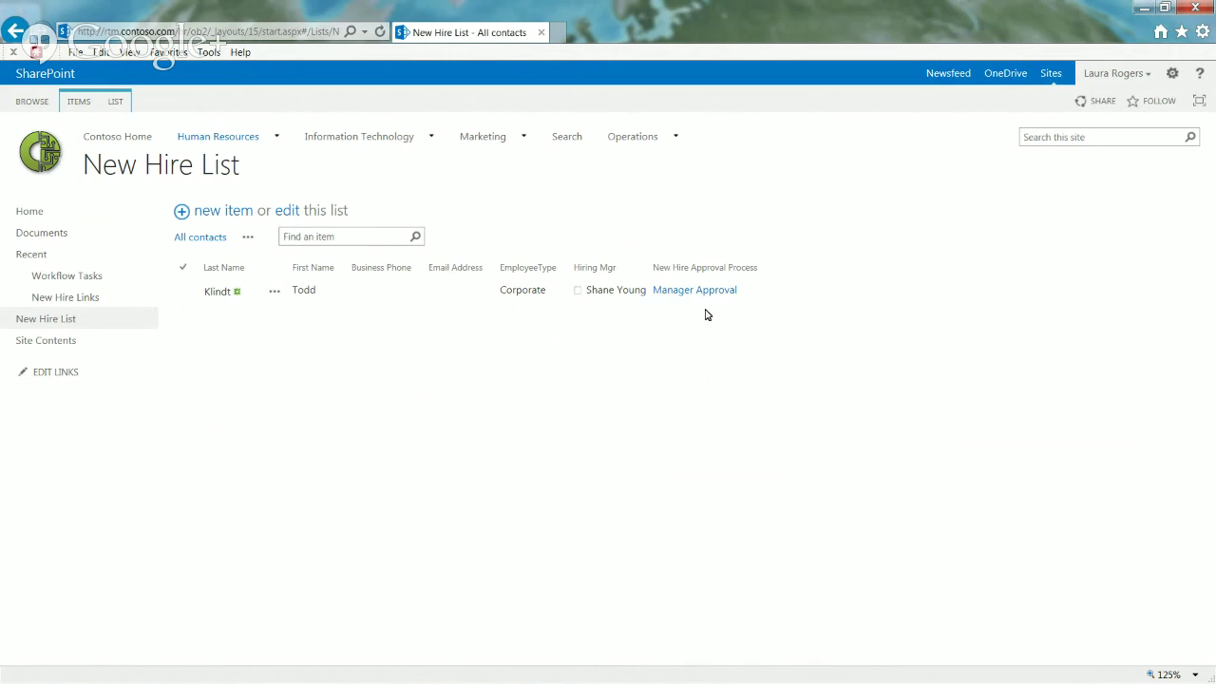
# Step: Open the Manager Approval status link for the new hire's approval workflow
pyautogui.click(704, 298)
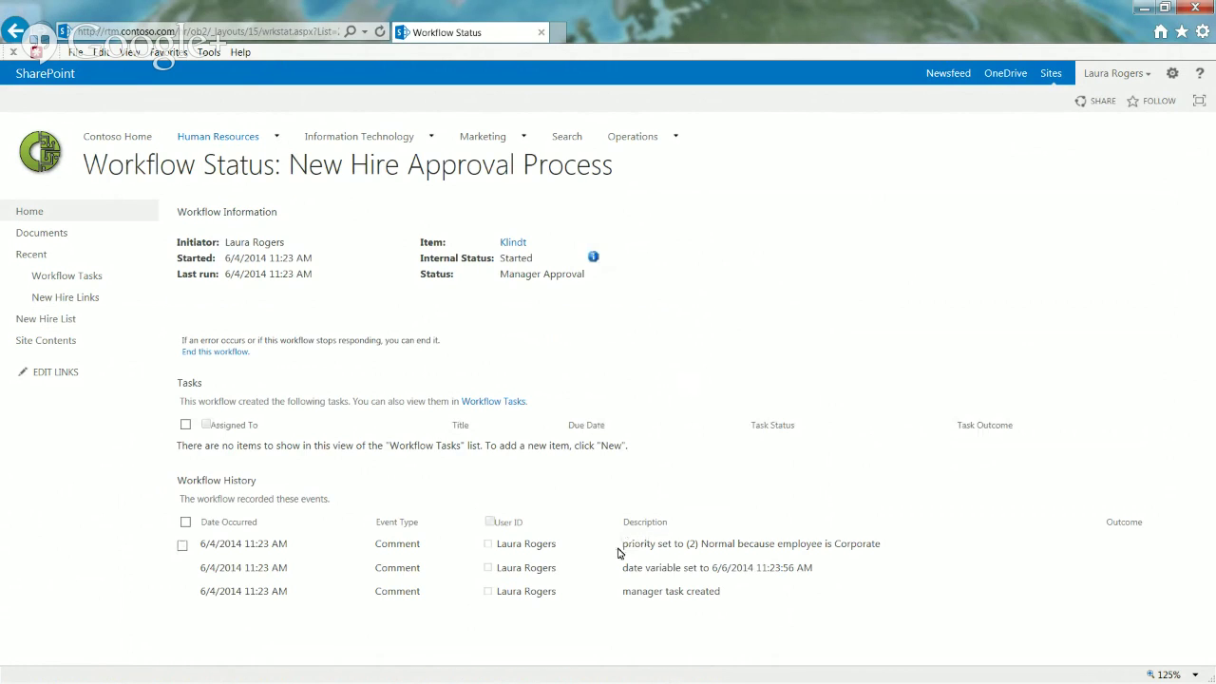
# Step: Highlight the priority history comment, then go via the New Hire List to Workflow Tasks
pyautogui.moveTo(622, 545); pyautogui.dragTo(848, 544)
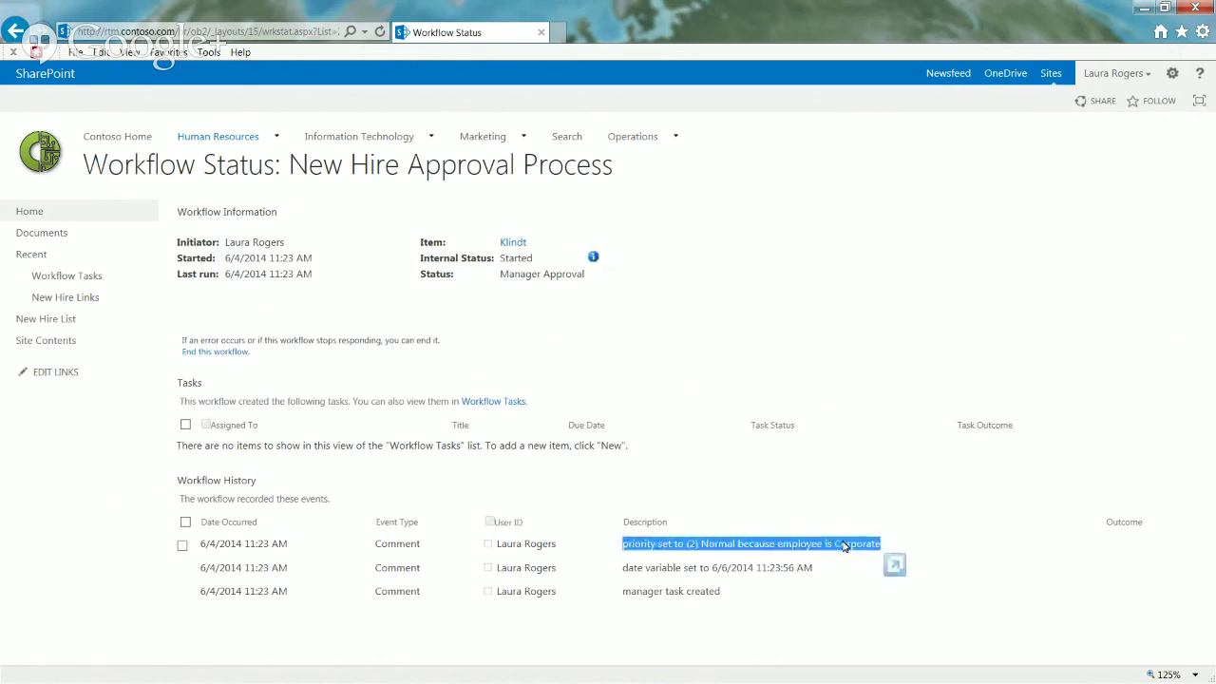
pyautogui.click(686, 548)
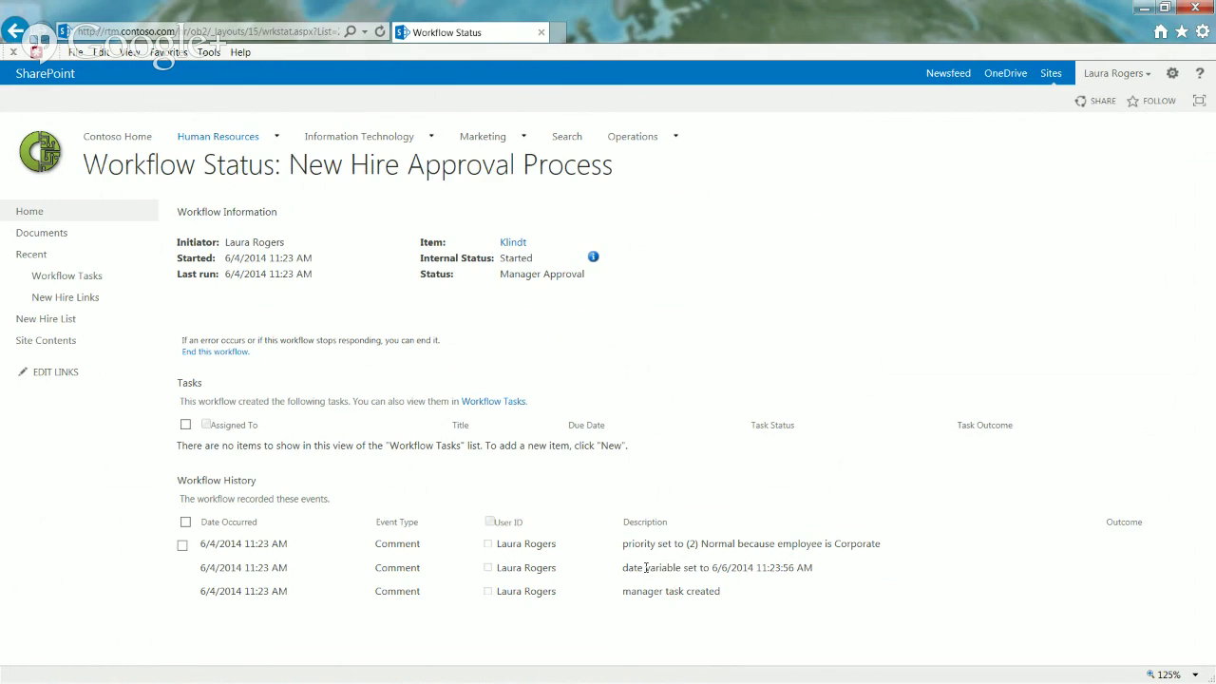
pyautogui.click(52, 323)
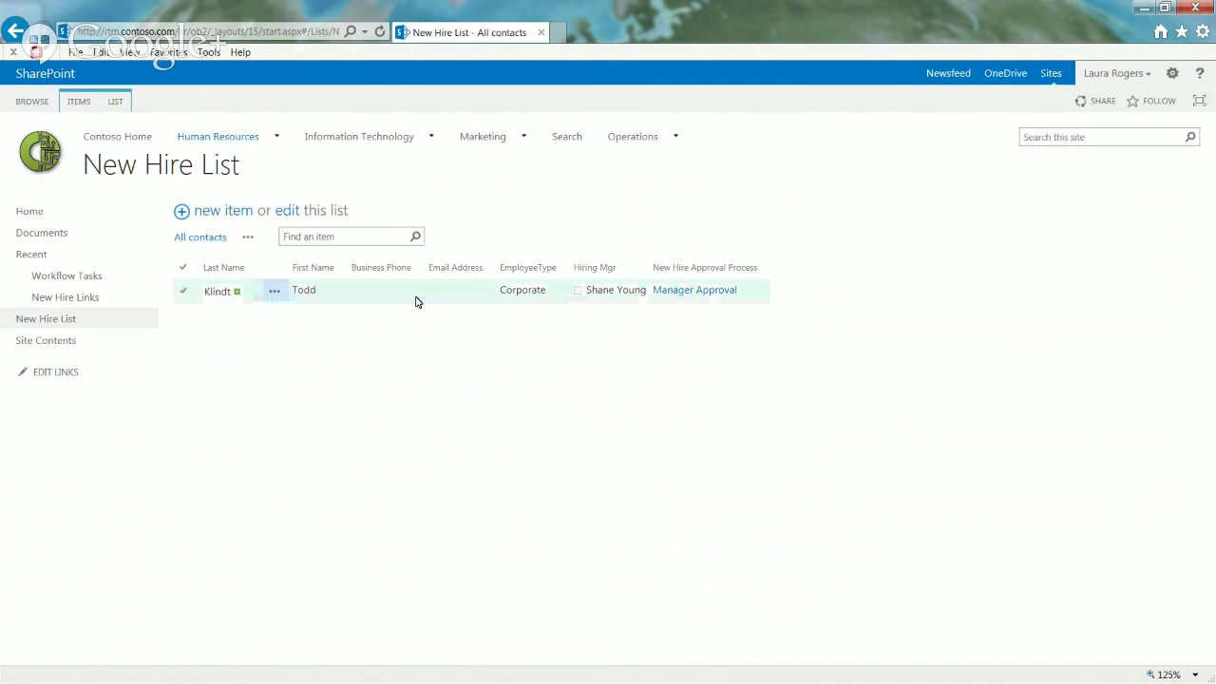
pyautogui.click(415, 300)
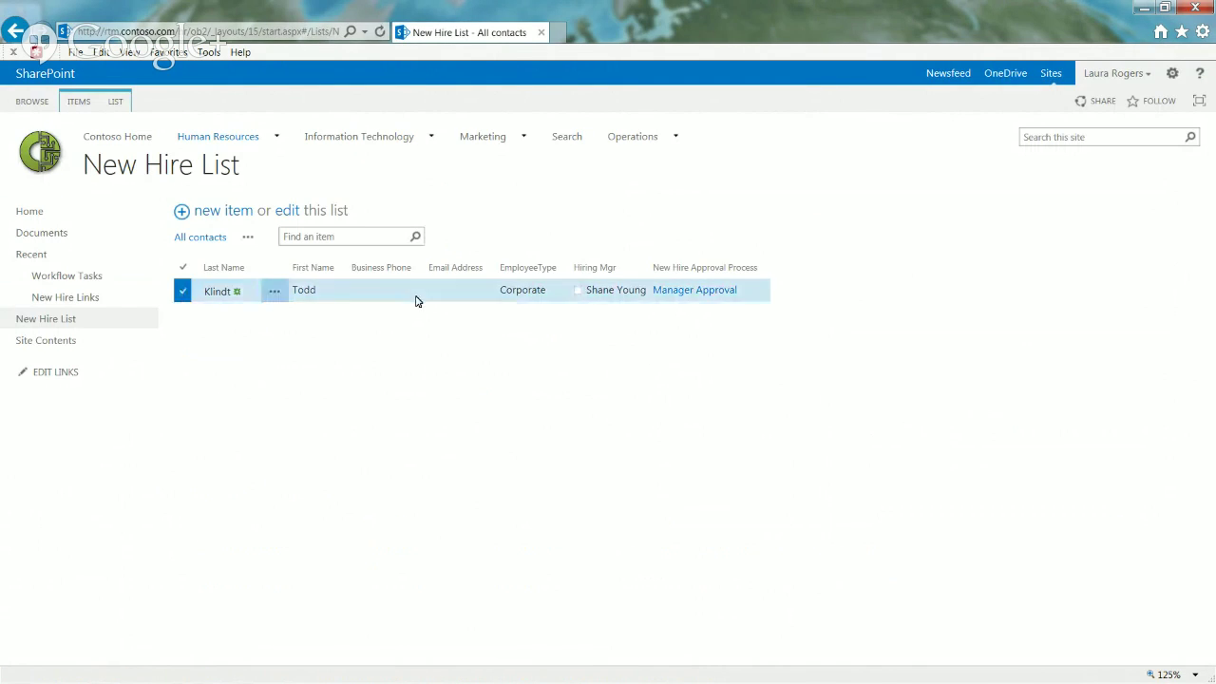
pyautogui.click(275, 295)
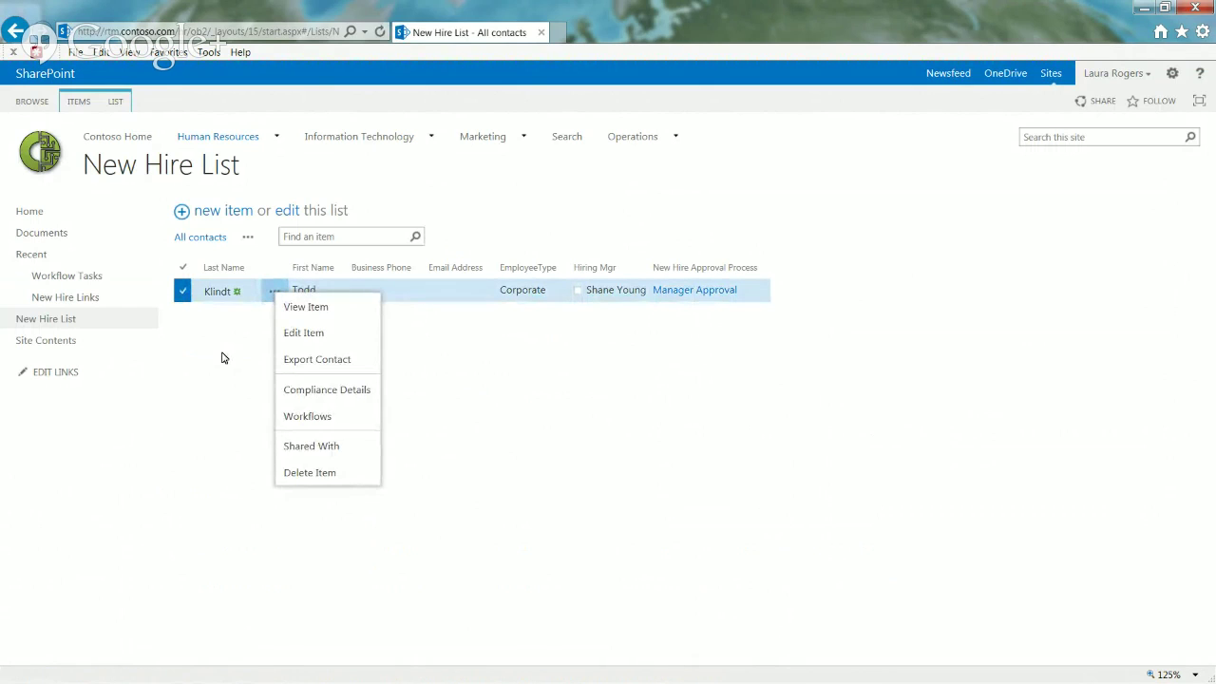
pyautogui.click(275, 291)
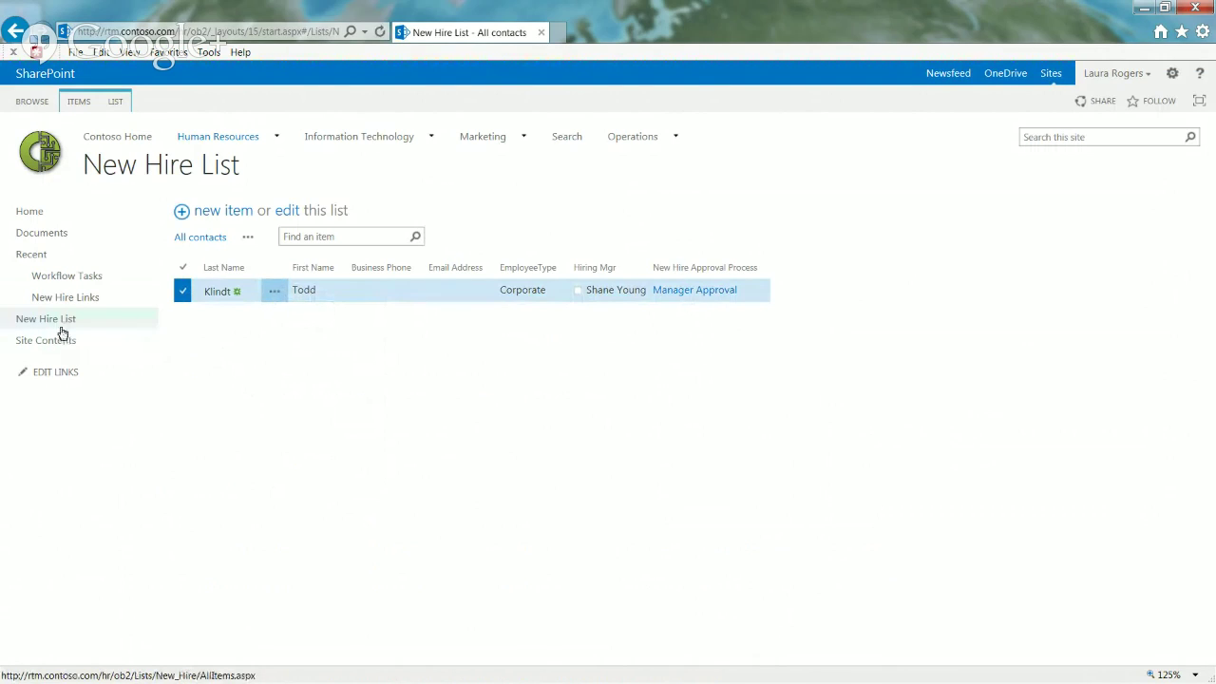
pyautogui.click(86, 276)
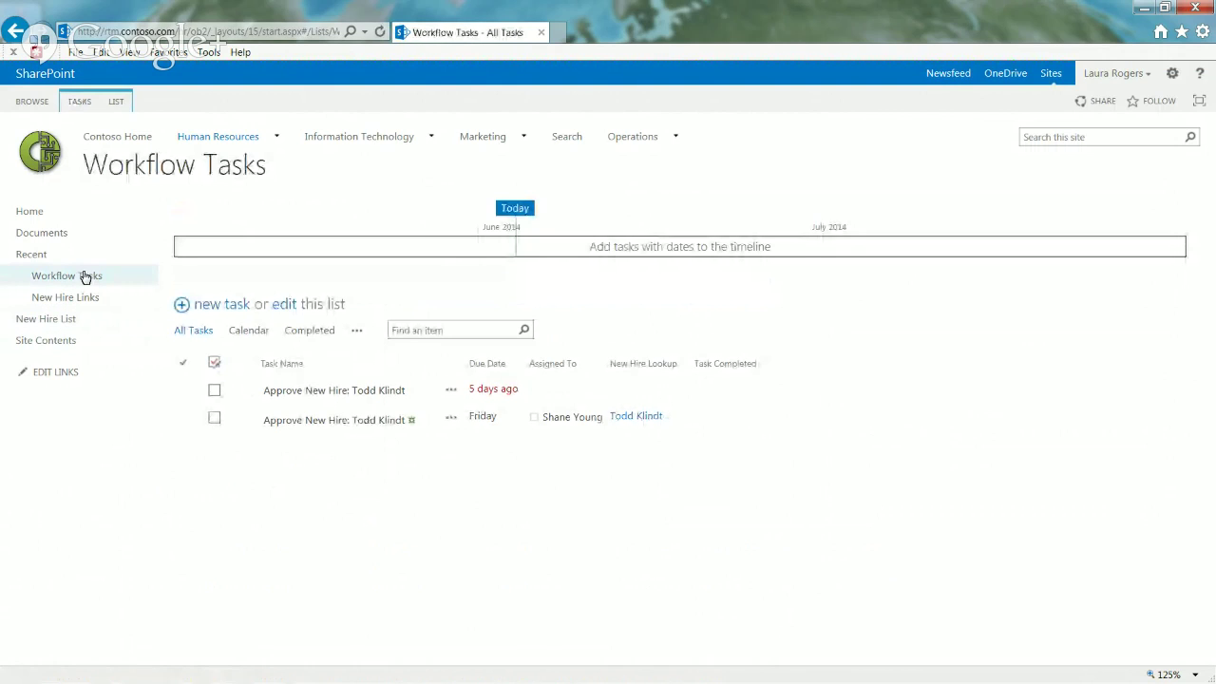
# Step: Delete the overdue Approve New Hire task to the Recycle Bin
pyautogui.click(448, 394)
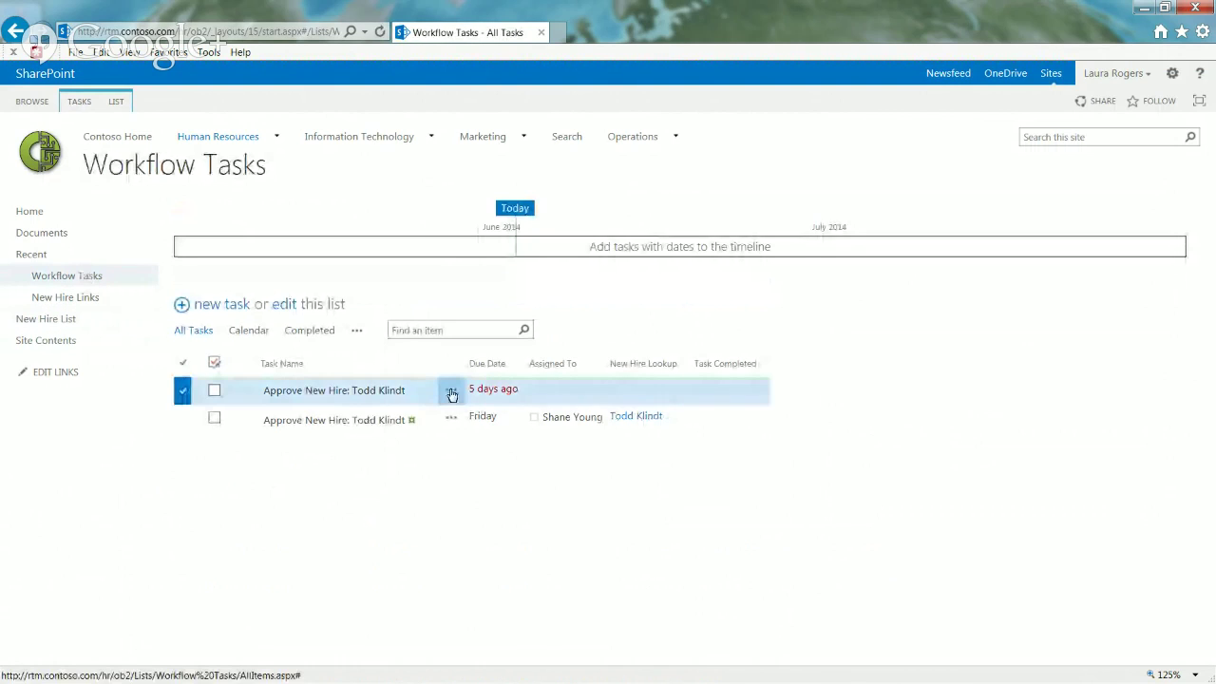
pyautogui.click(453, 394)
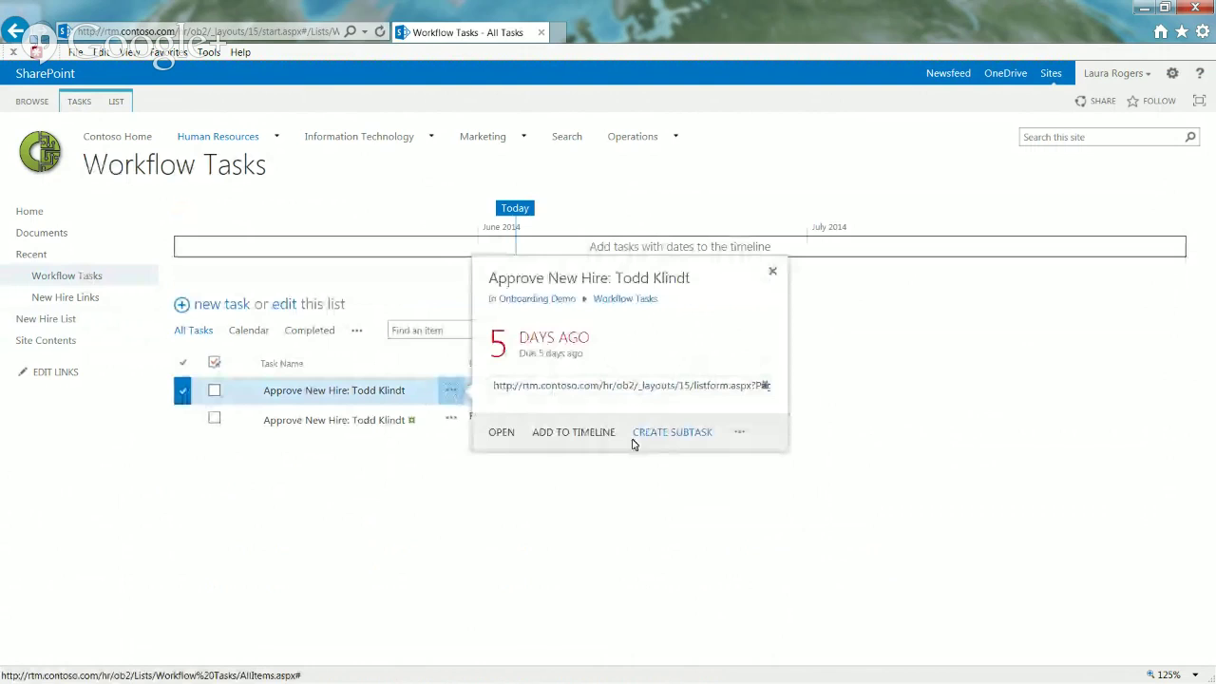
pyautogui.click(739, 432)
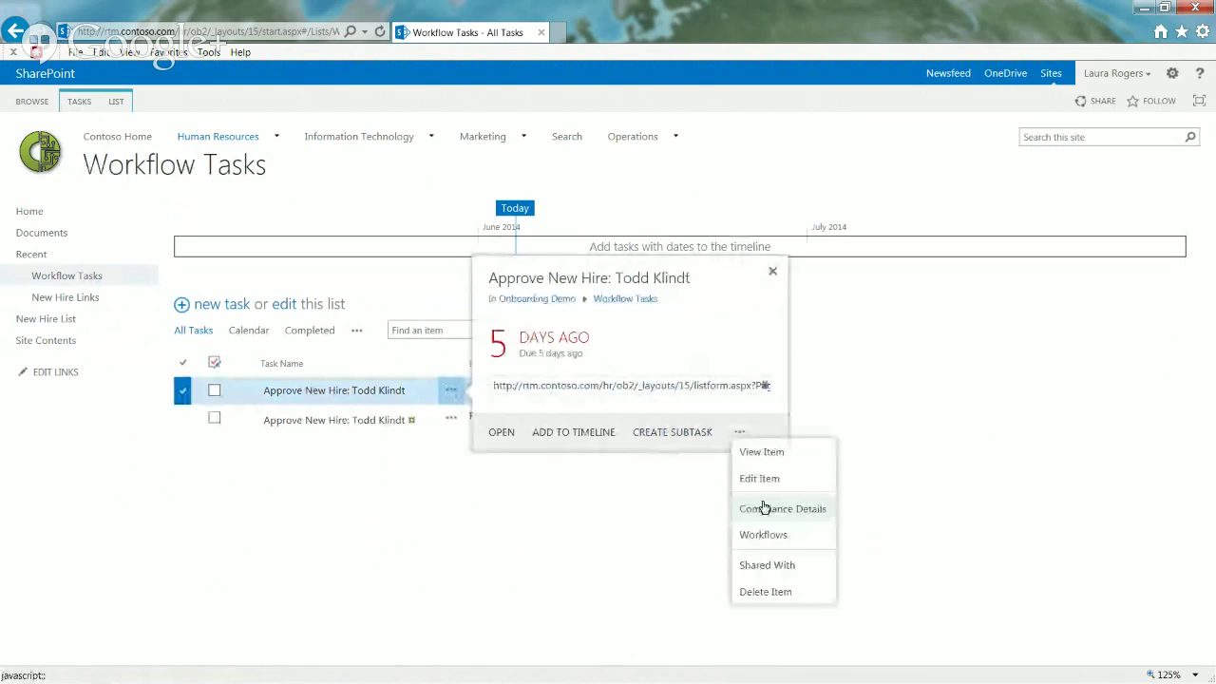
pyautogui.click(765, 591)
pyautogui.click(659, 426)
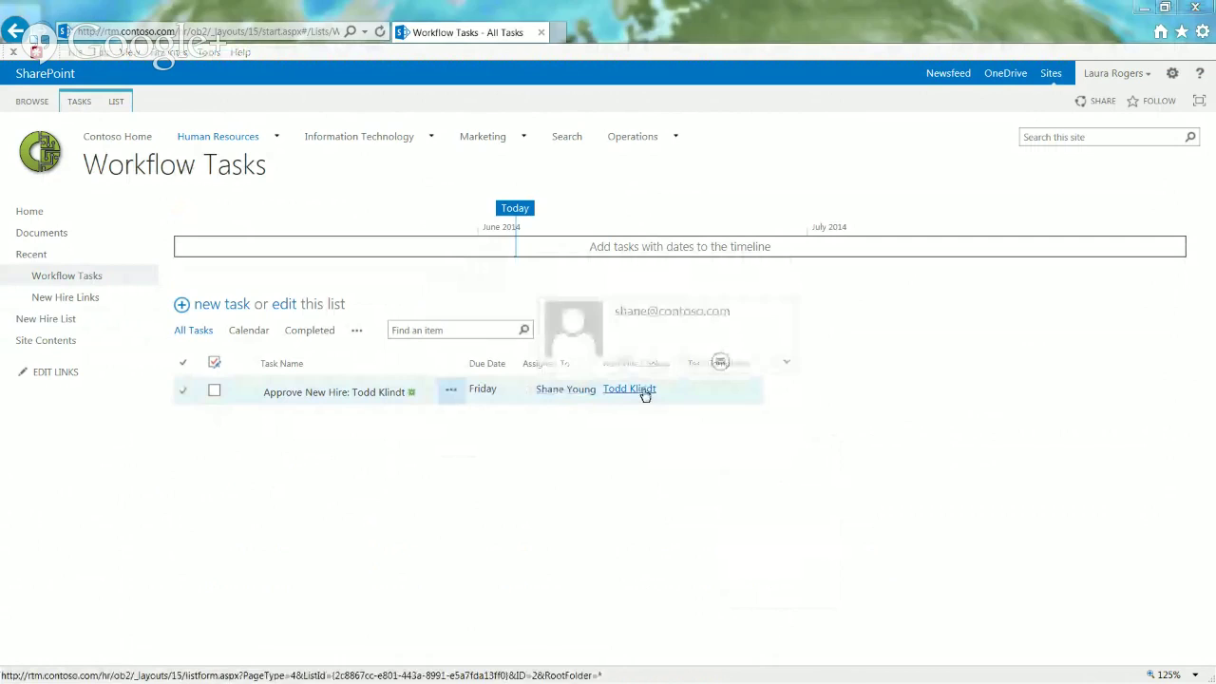
# Step: Edit the remaining Approve New Hire task and mark it Approved
pyautogui.click(403, 399)
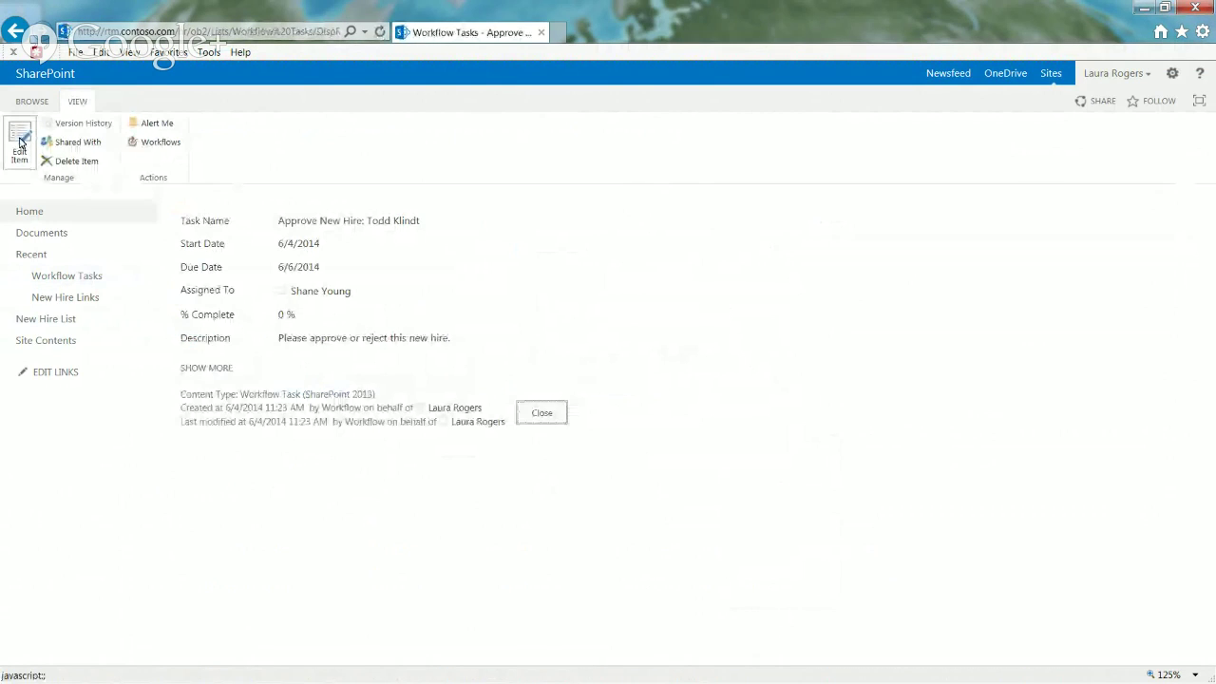
pyautogui.click(21, 144)
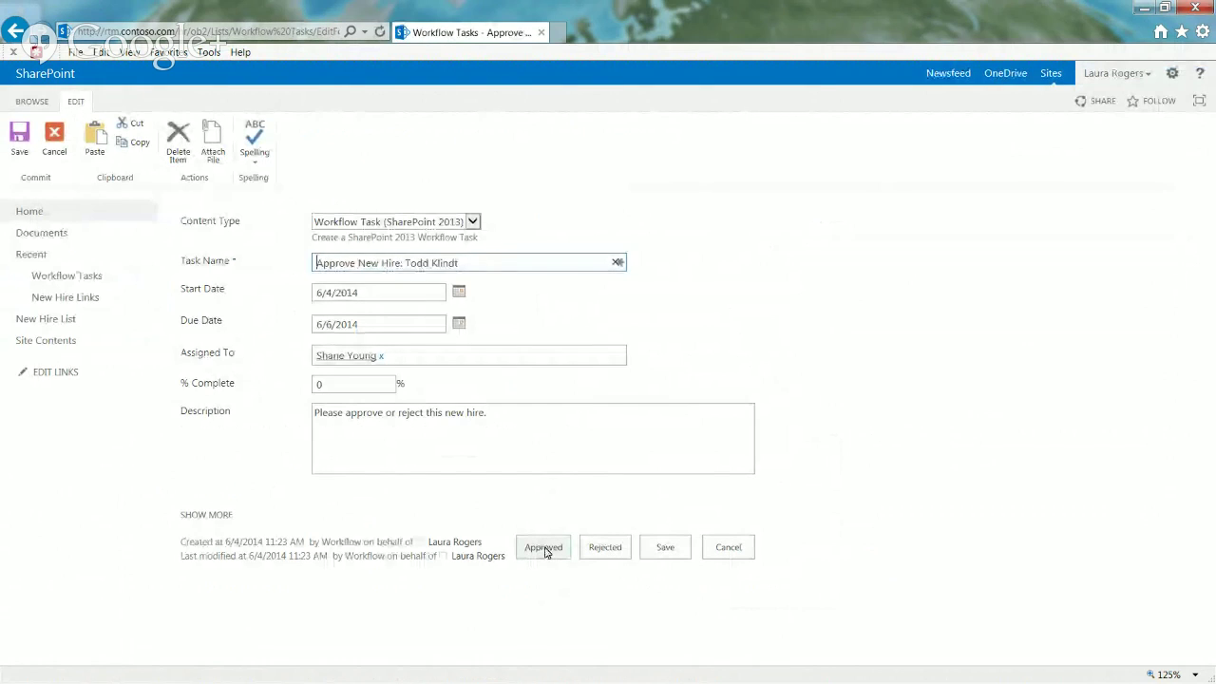
pyautogui.click(544, 549)
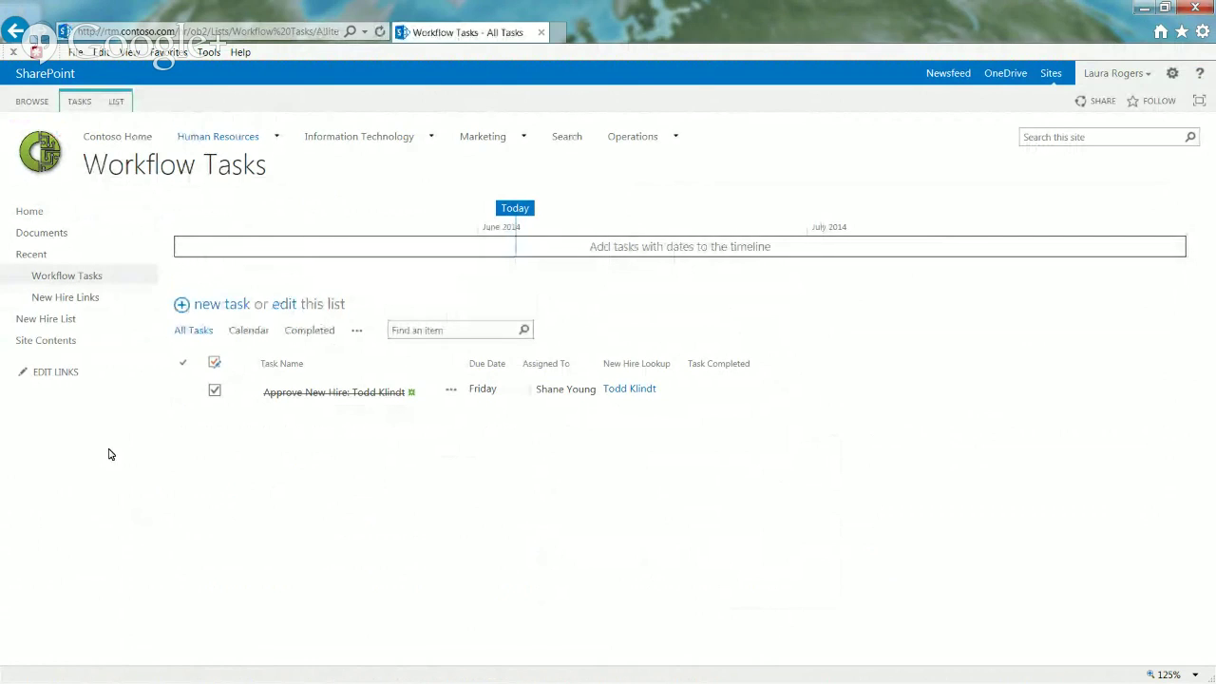
pyautogui.click(57, 323)
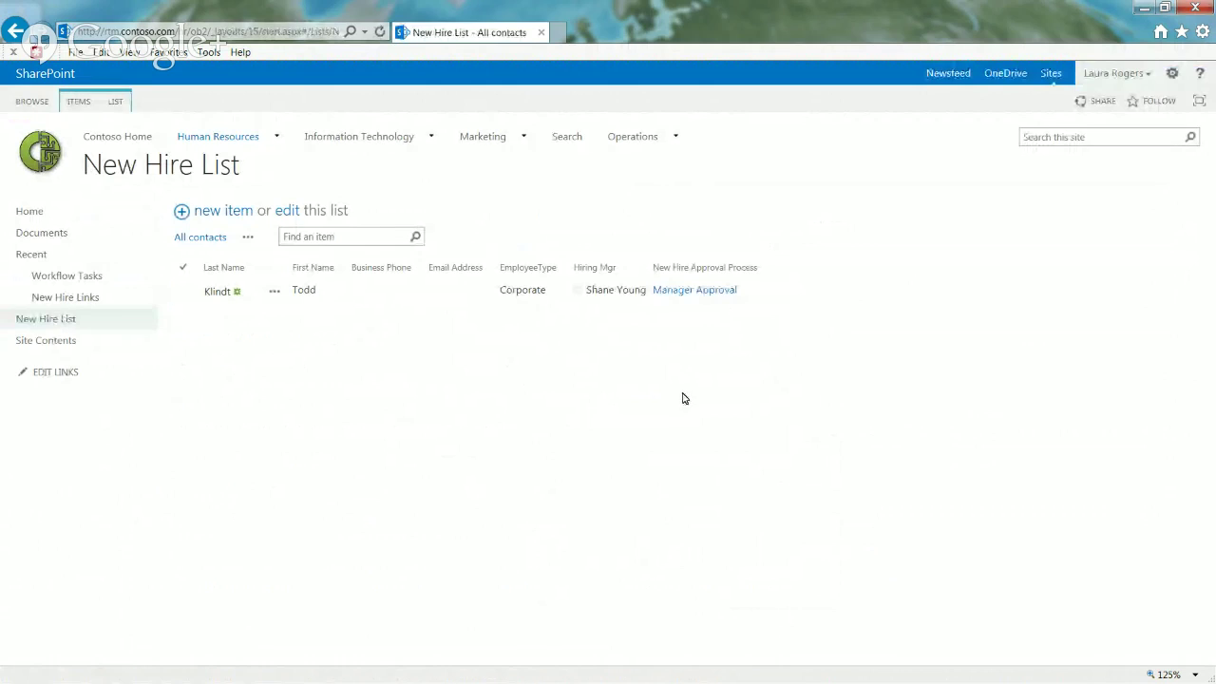
# Step: Recheck the New Hire Approval Process status and its running details
pyautogui.click(251, 28)
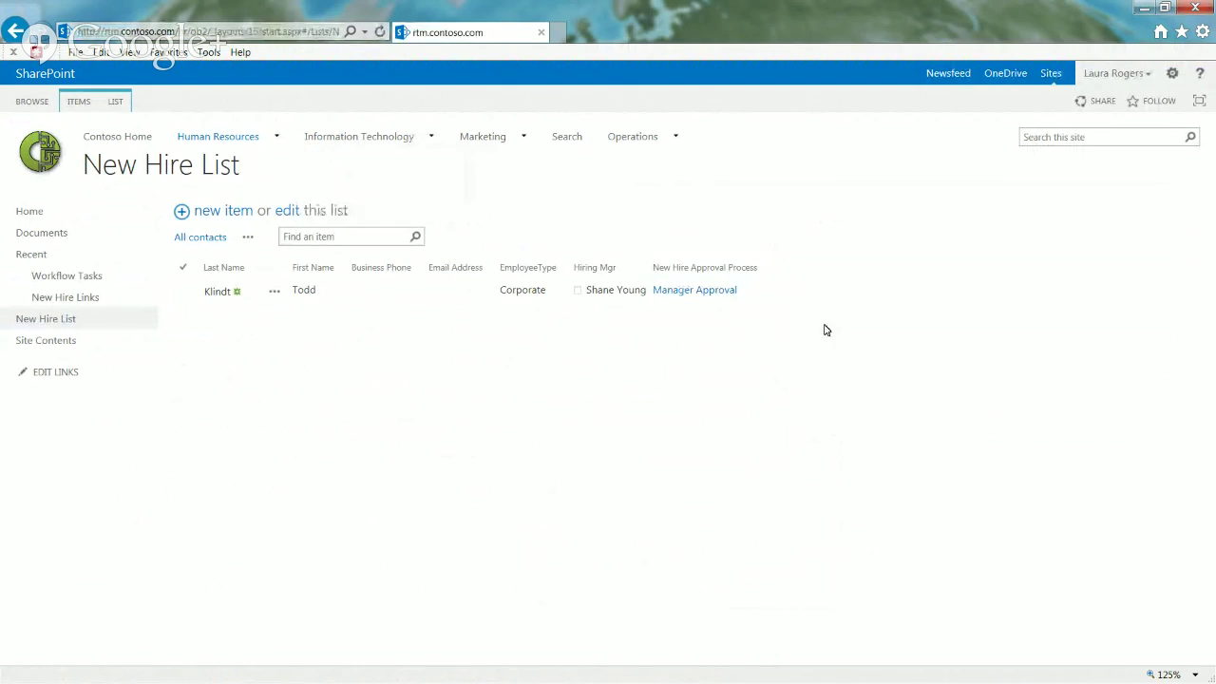
pyautogui.click(717, 294)
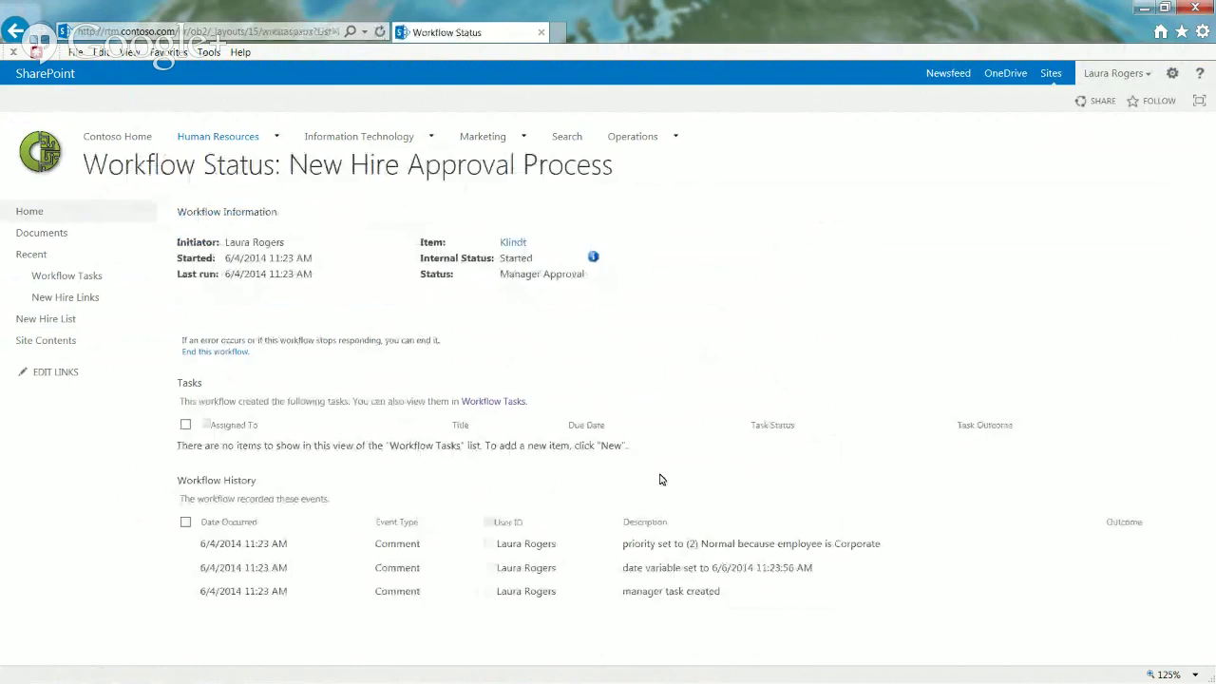
pyautogui.click(593, 258)
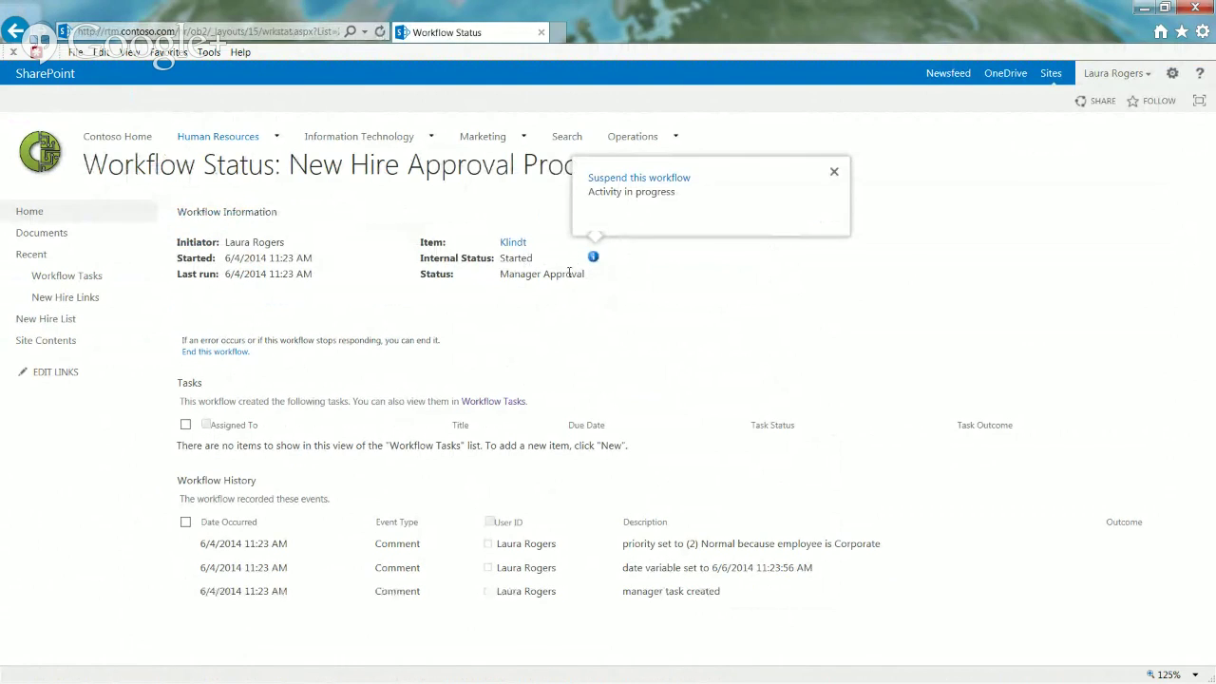
pyautogui.click(307, 39)
pyautogui.click(302, 36)
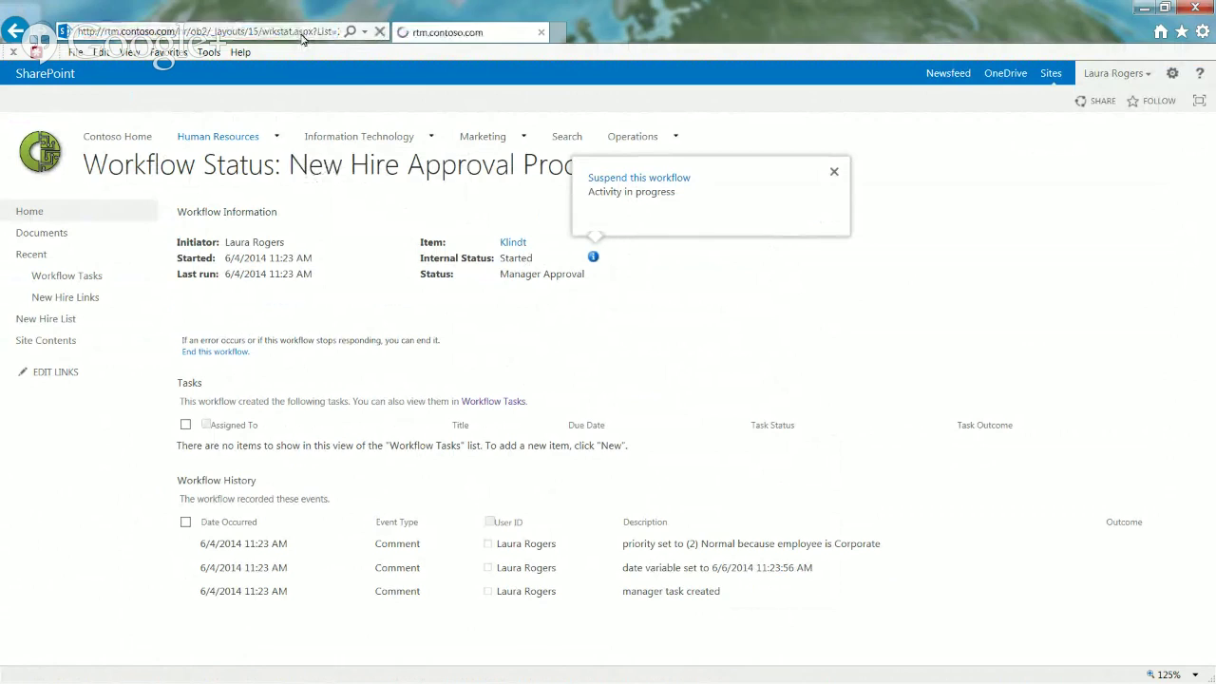
pyautogui.click(551, 305)
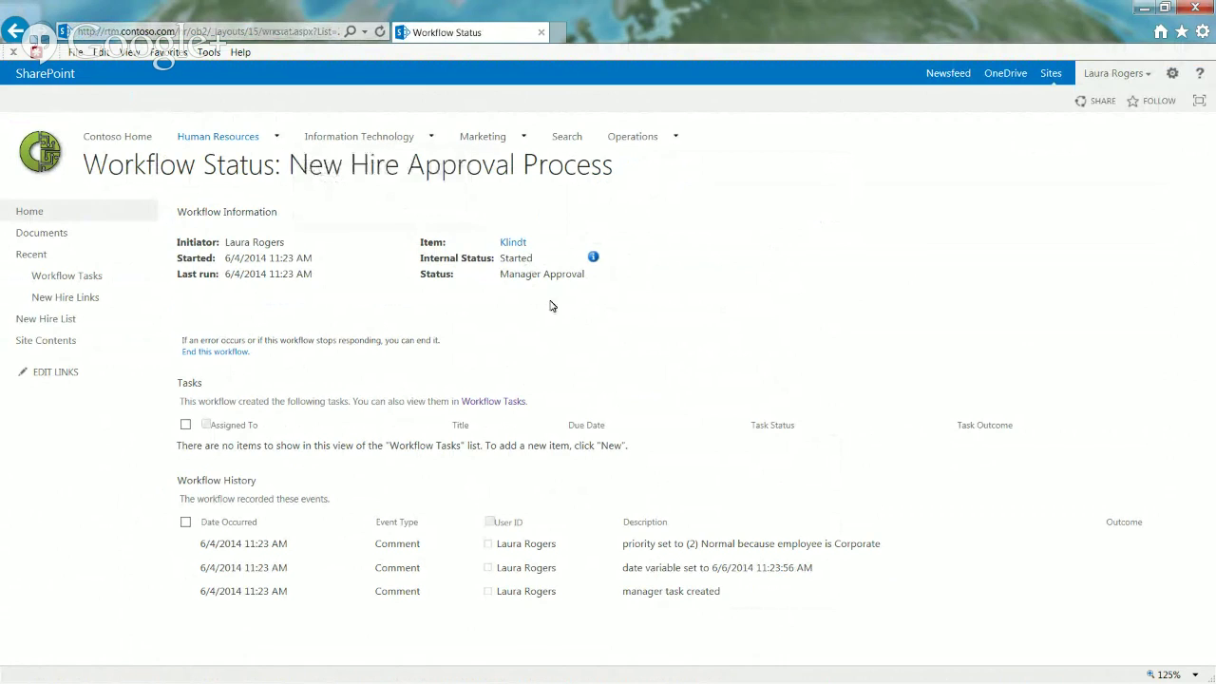
# Step: View the workflows running on the approved task from Workflow Tasks
pyautogui.click(84, 283)
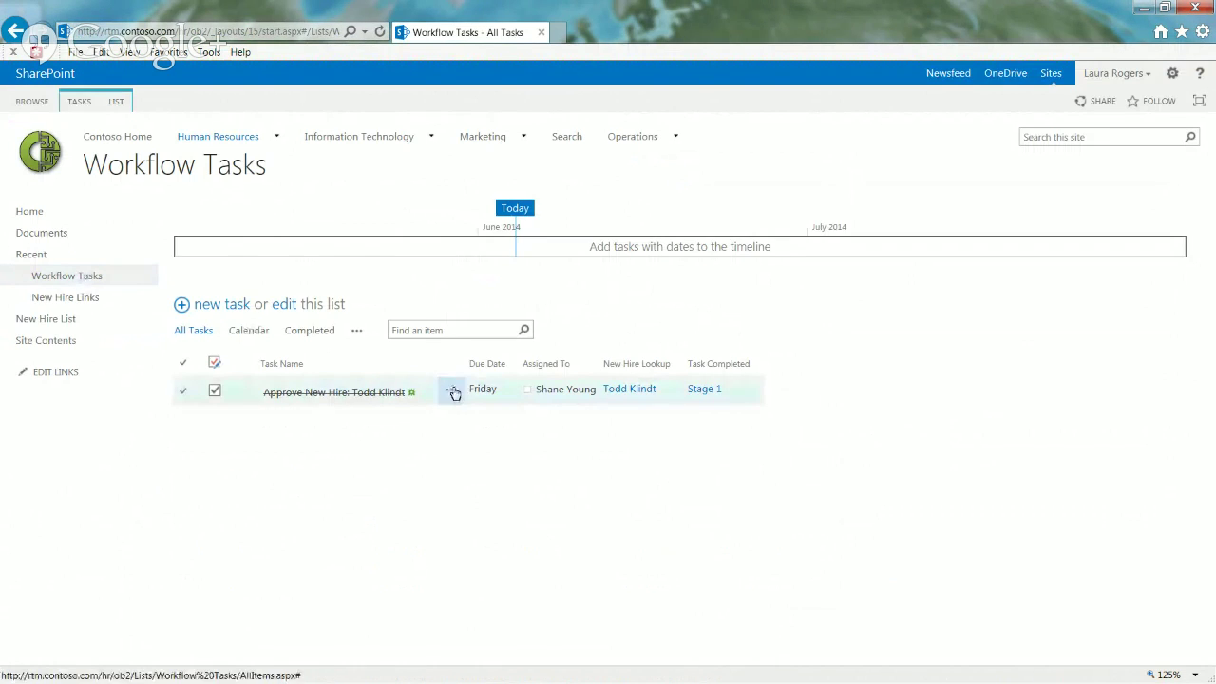
pyautogui.click(453, 390)
pyautogui.click(742, 433)
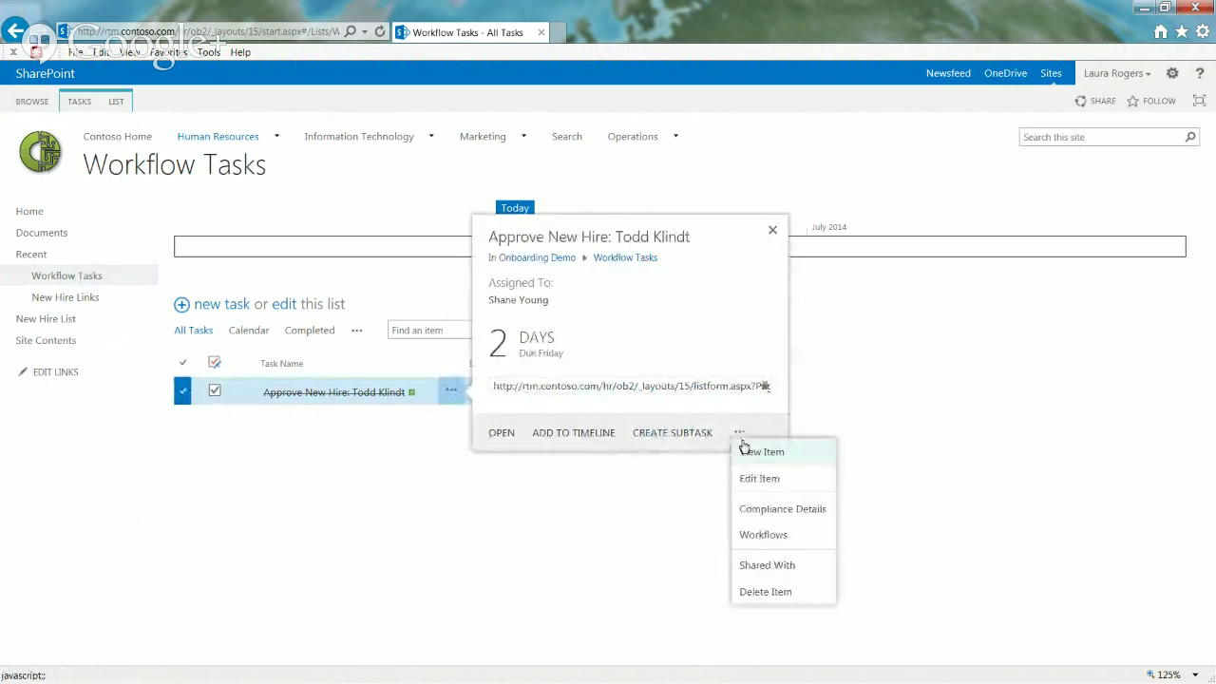
pyautogui.click(758, 540)
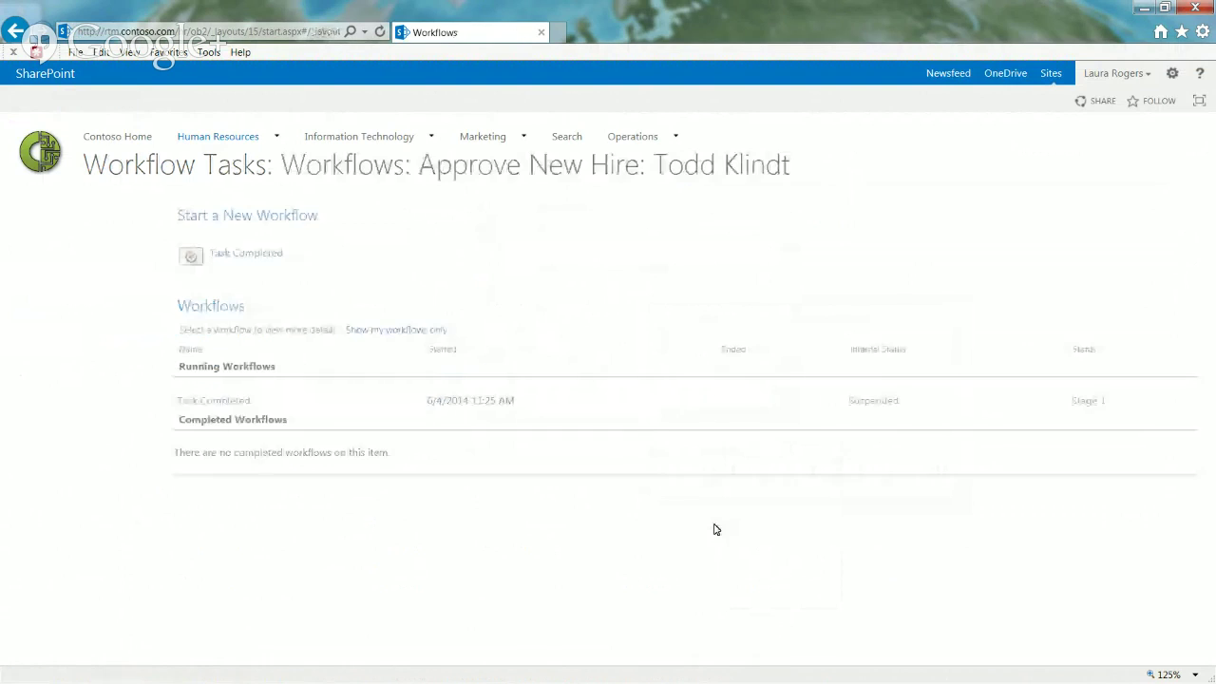
# Step: Open the Suspended Task Completed status and read its InvalidCastException error
pyautogui.click(867, 404)
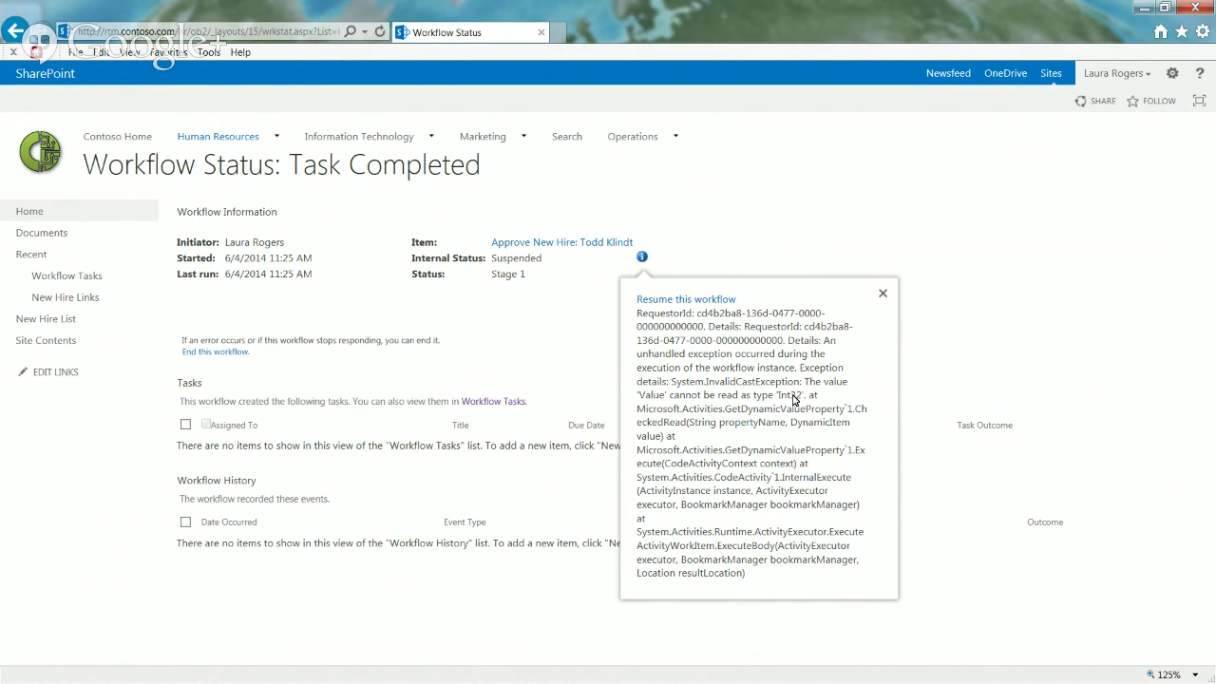
pyautogui.click(511, 340)
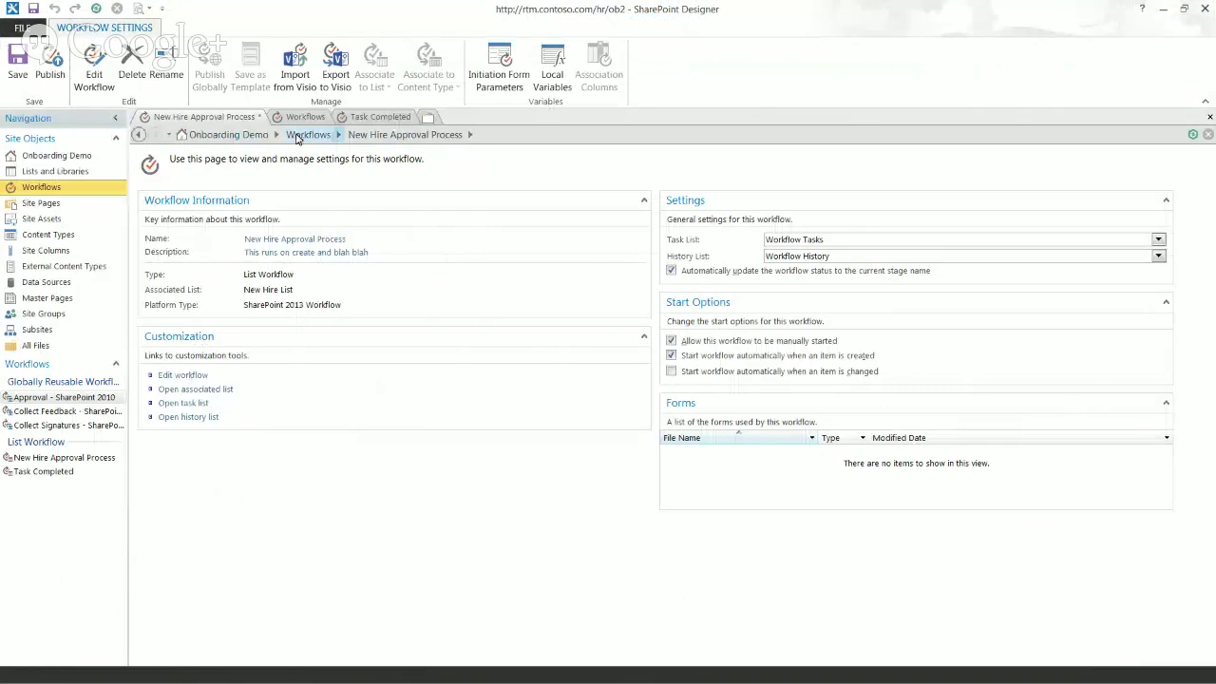
# Step: Make the New Hire List update's lookup return Lookup Id as Integer, then republish Task Completed
pyautogui.click(344, 118)
pyautogui.click(220, 271)
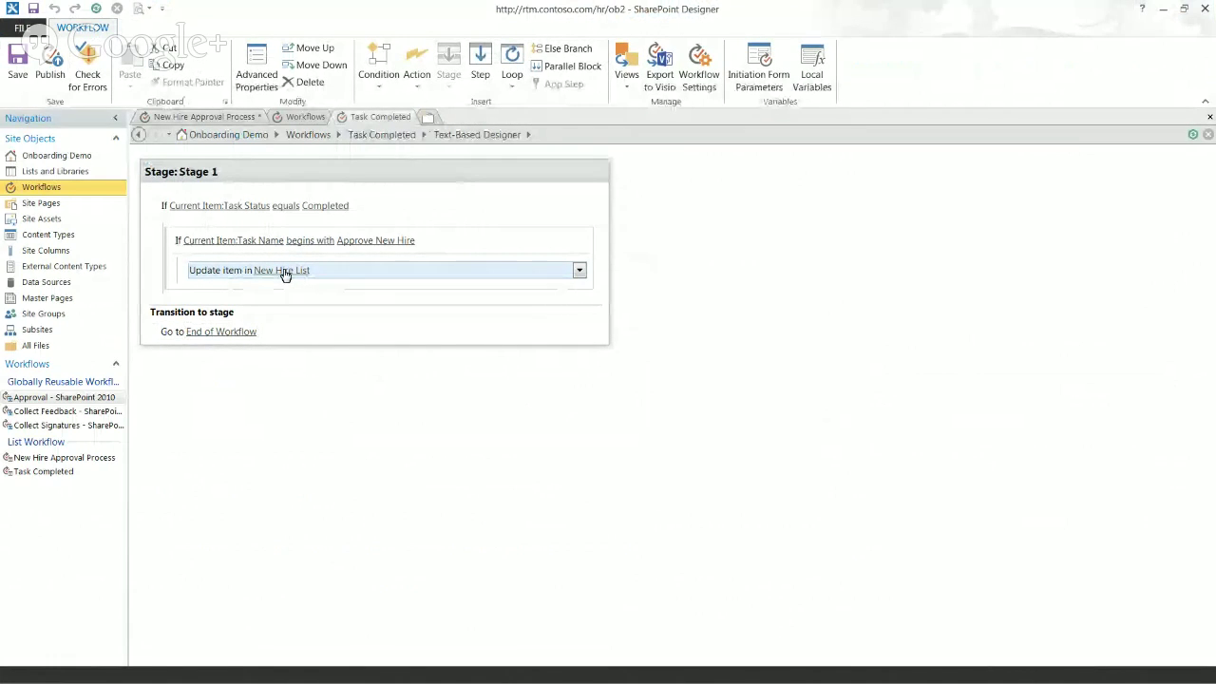
pyautogui.click(283, 271)
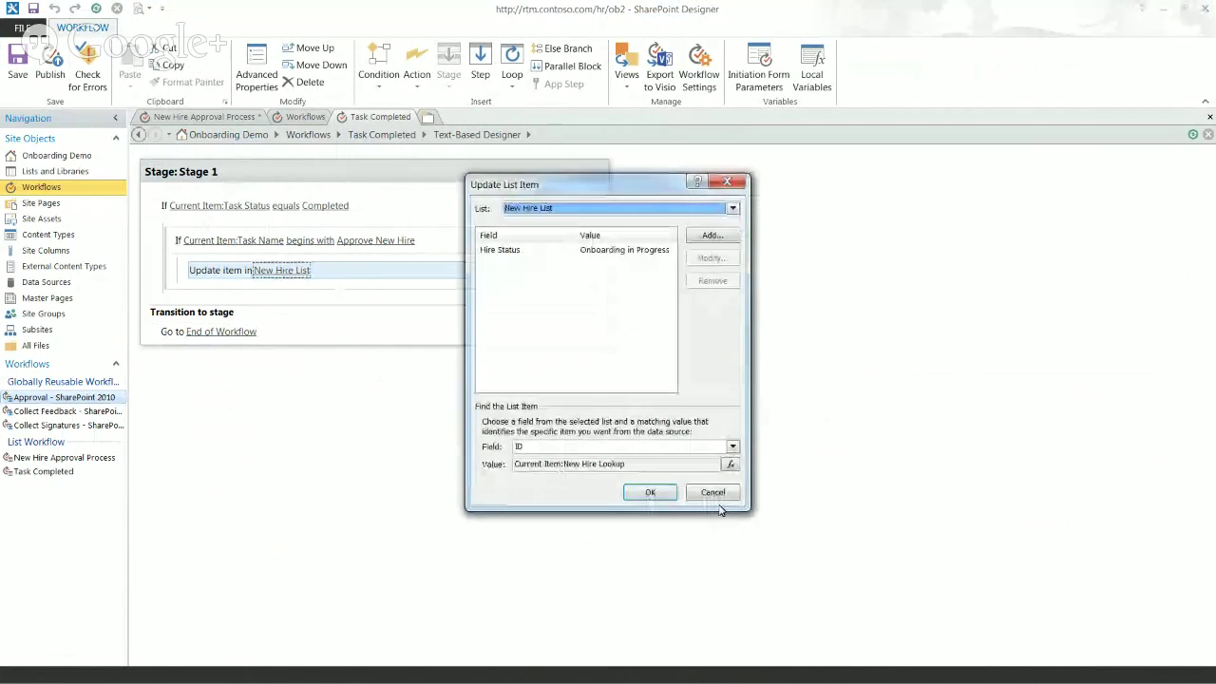
pyautogui.click(730, 464)
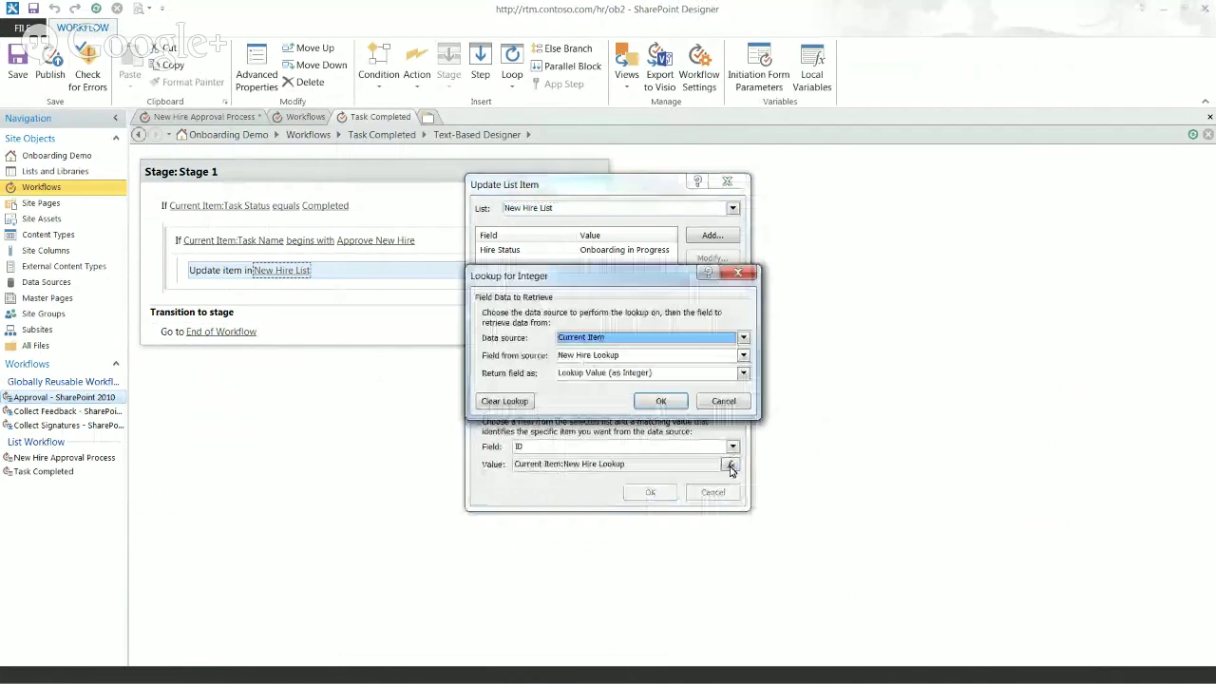
pyautogui.click(615, 372)
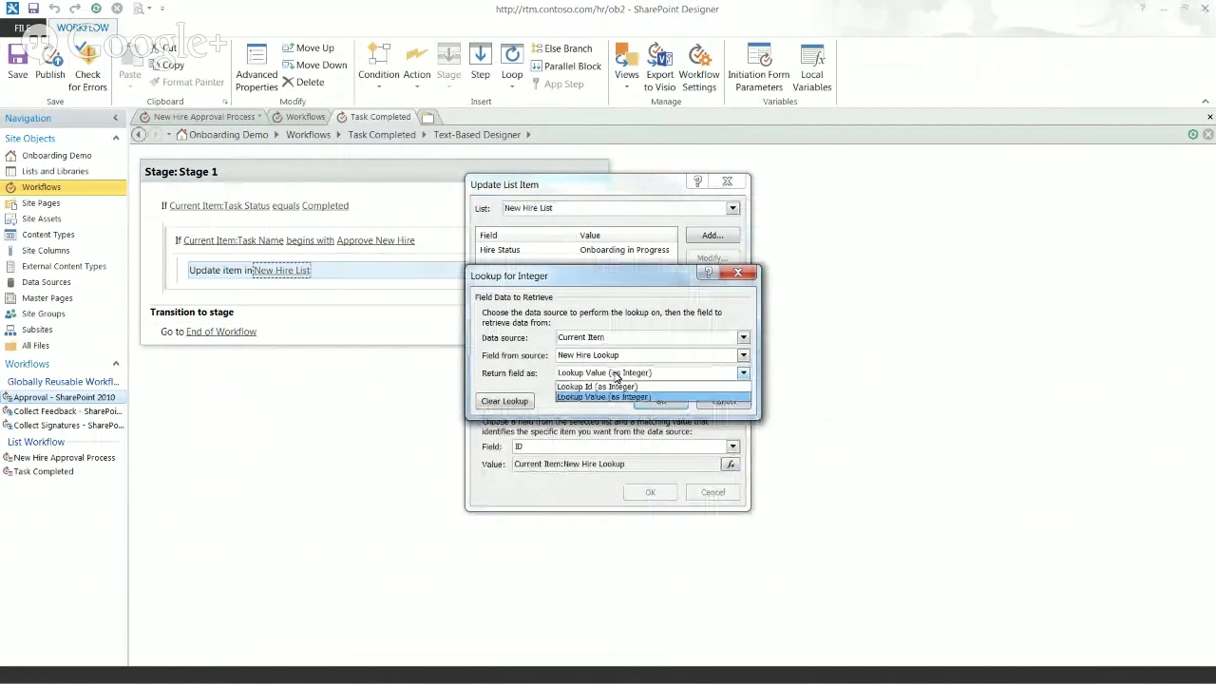
pyautogui.click(627, 387)
pyautogui.click(652, 404)
pyautogui.click(651, 491)
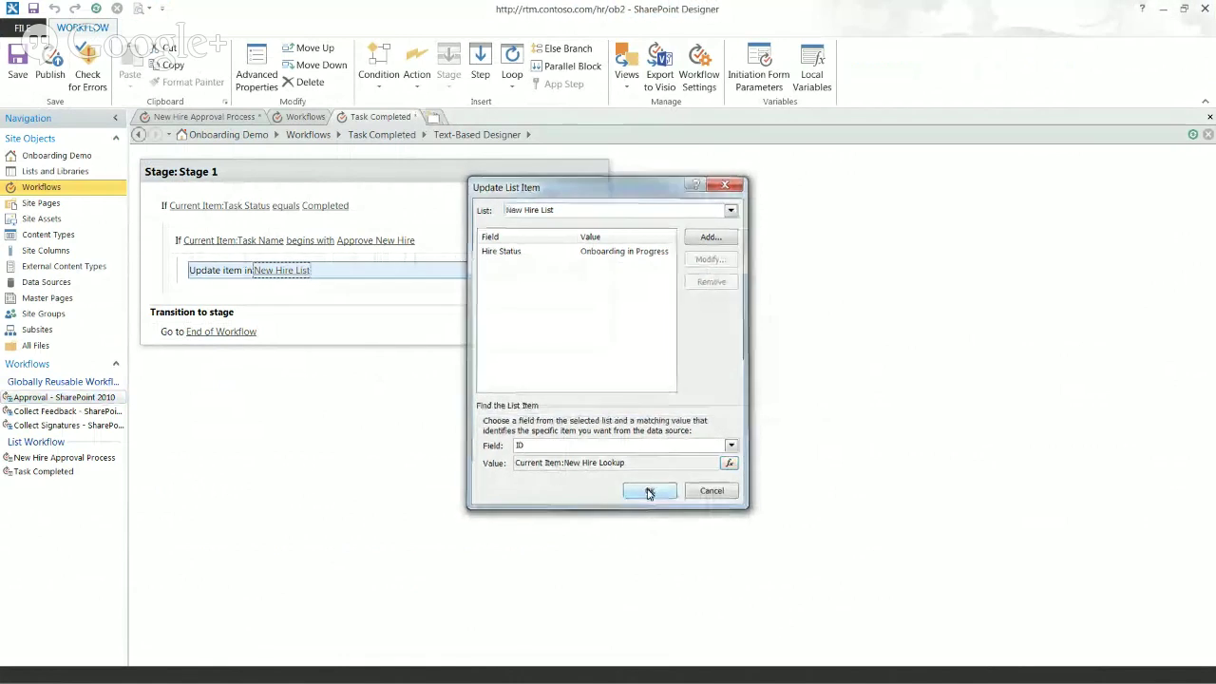
pyautogui.click(50, 68)
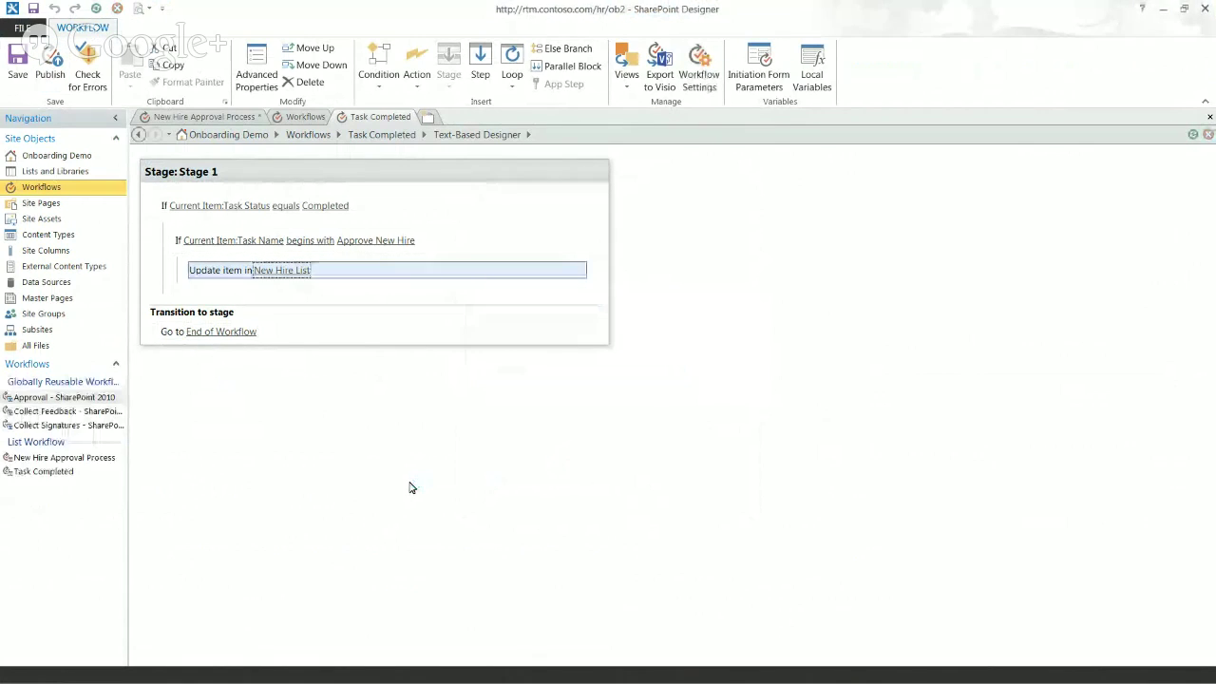
pyautogui.click(1163, 11)
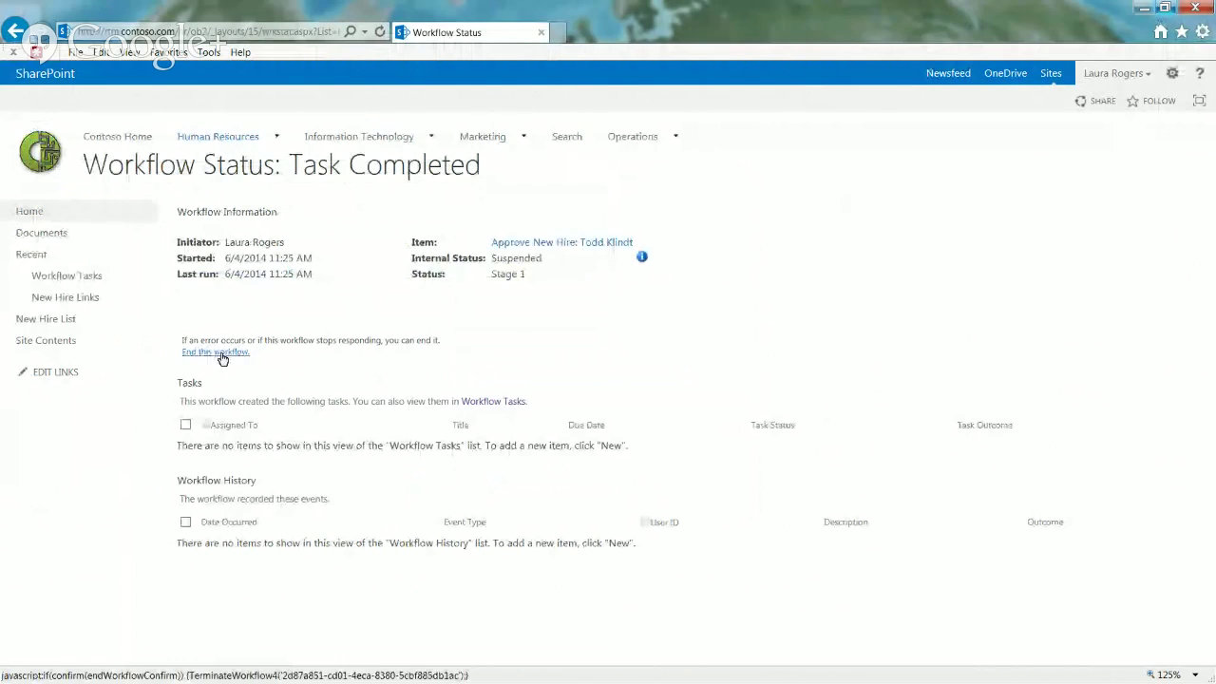
# Step: End the stuck Task Completed workflow and start it again on the Approve New Hire task
pyautogui.click(221, 354)
pyautogui.click(619, 410)
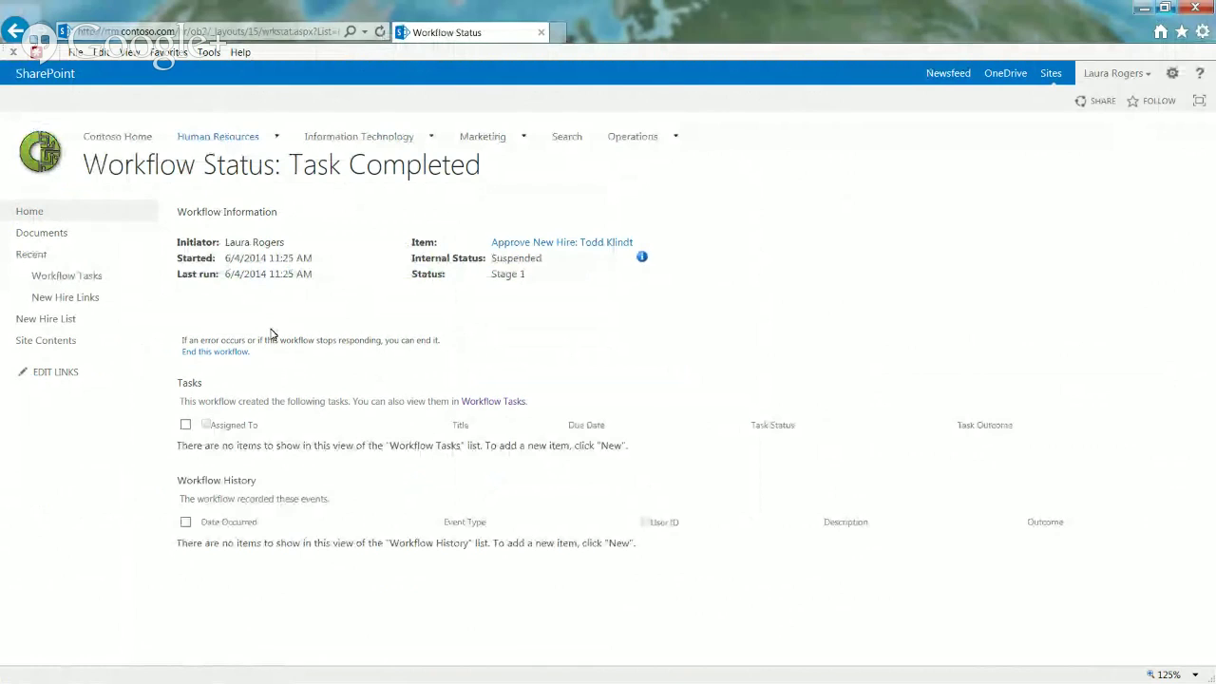
pyautogui.click(67, 275)
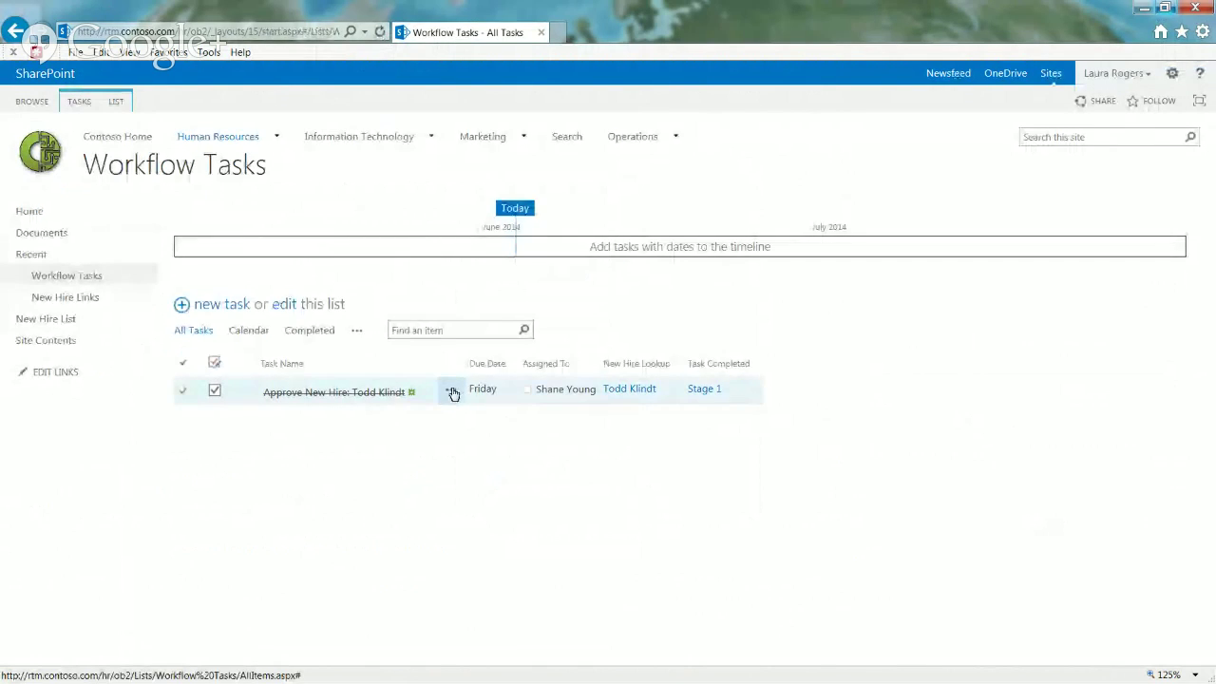
pyautogui.click(453, 392)
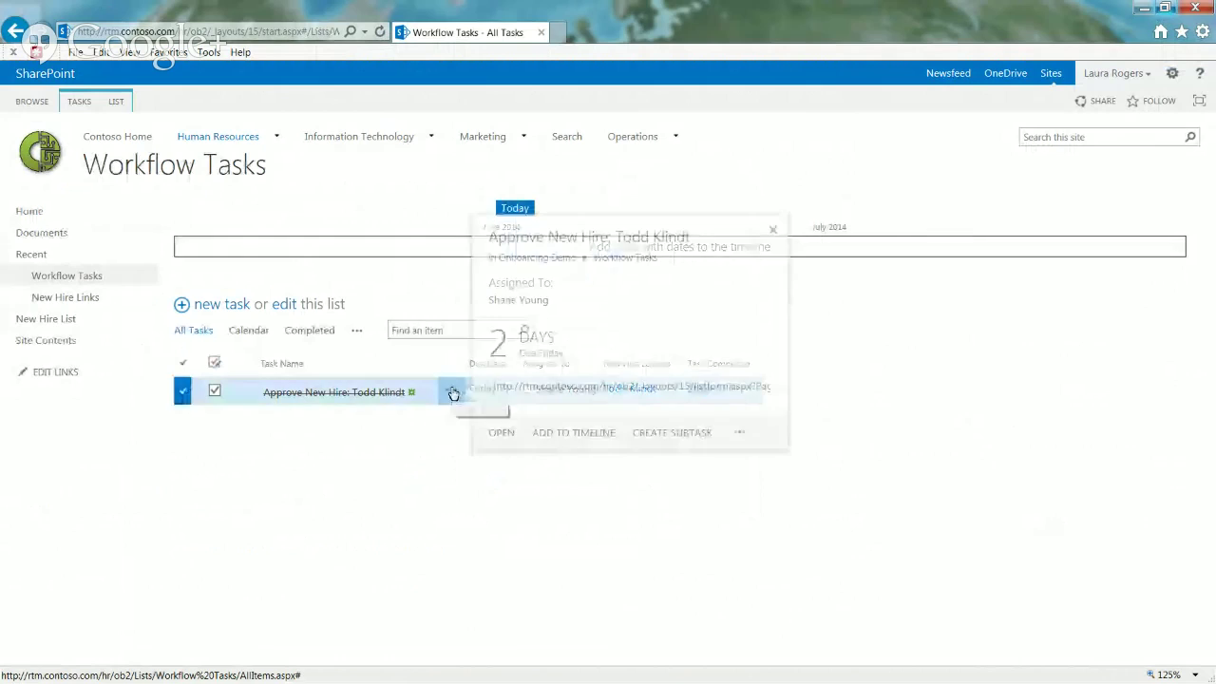
pyautogui.click(739, 432)
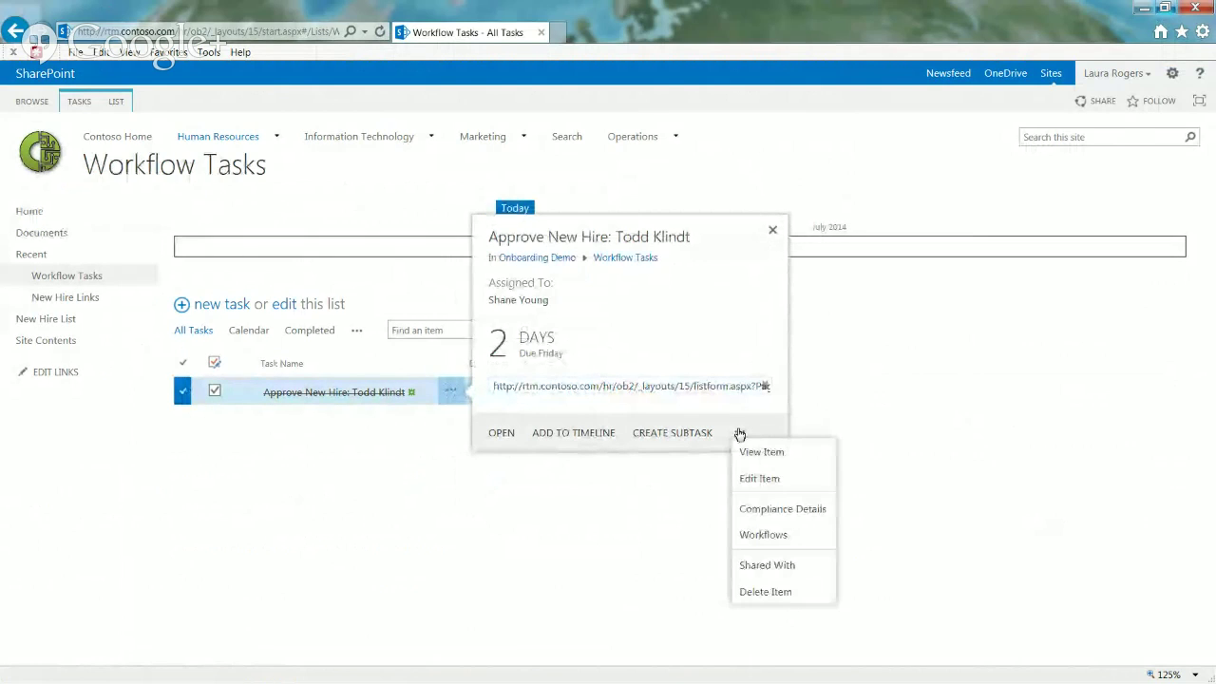
pyautogui.click(761, 538)
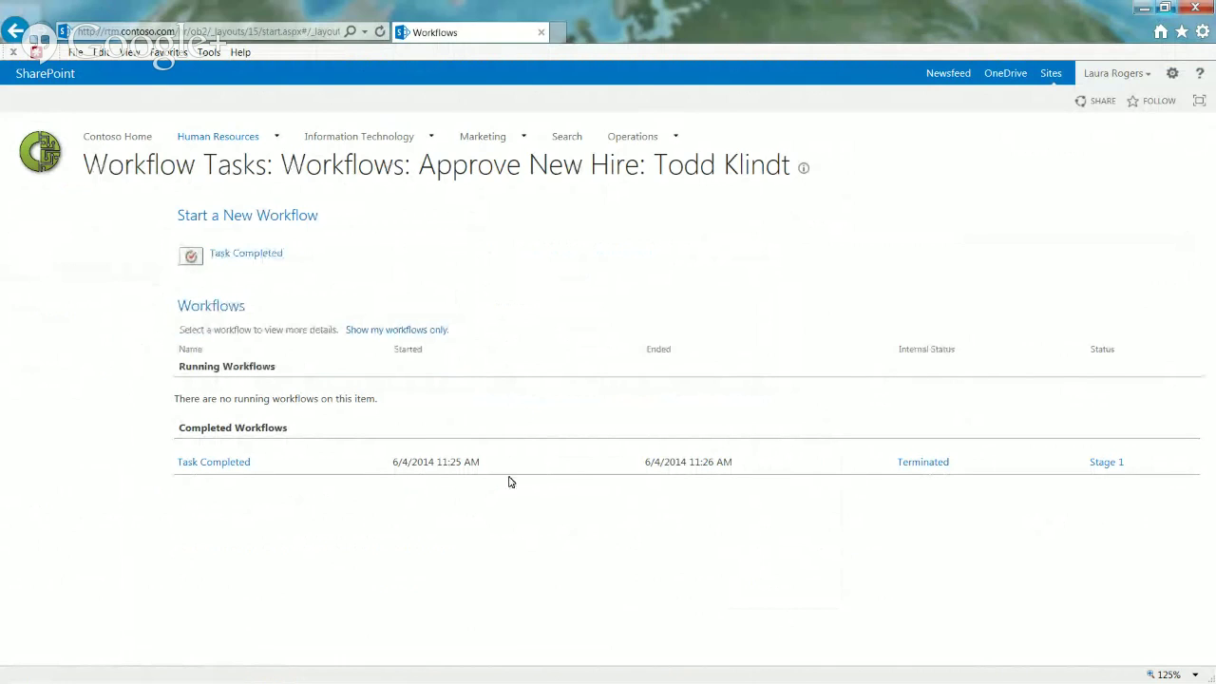
pyautogui.click(266, 255)
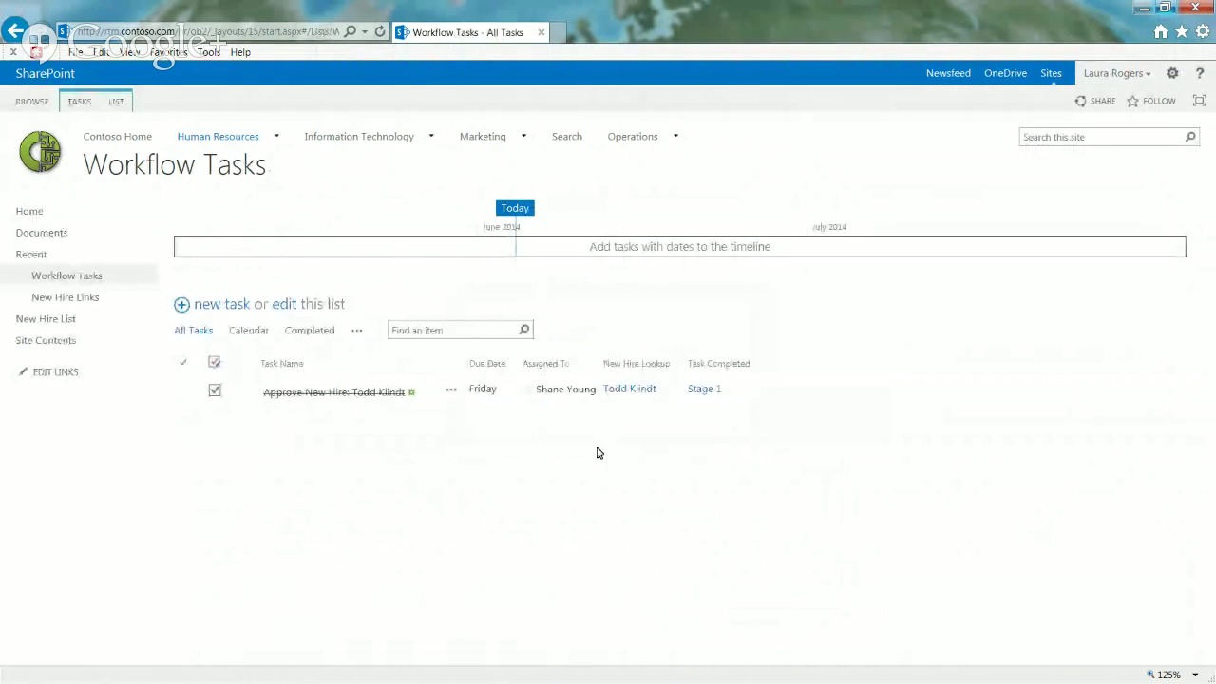
pyautogui.click(704, 392)
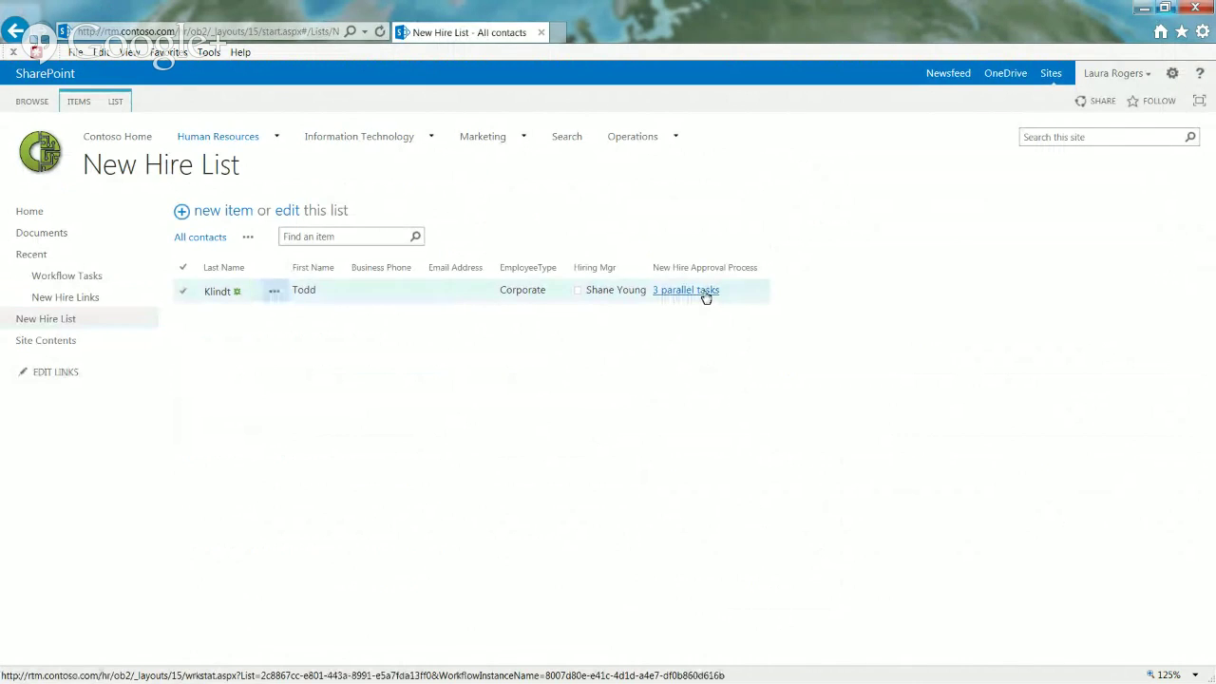
# Step: Open the New Hire Approval Process status and point out the '3 parallel task time!' history entry
pyautogui.click(706, 293)
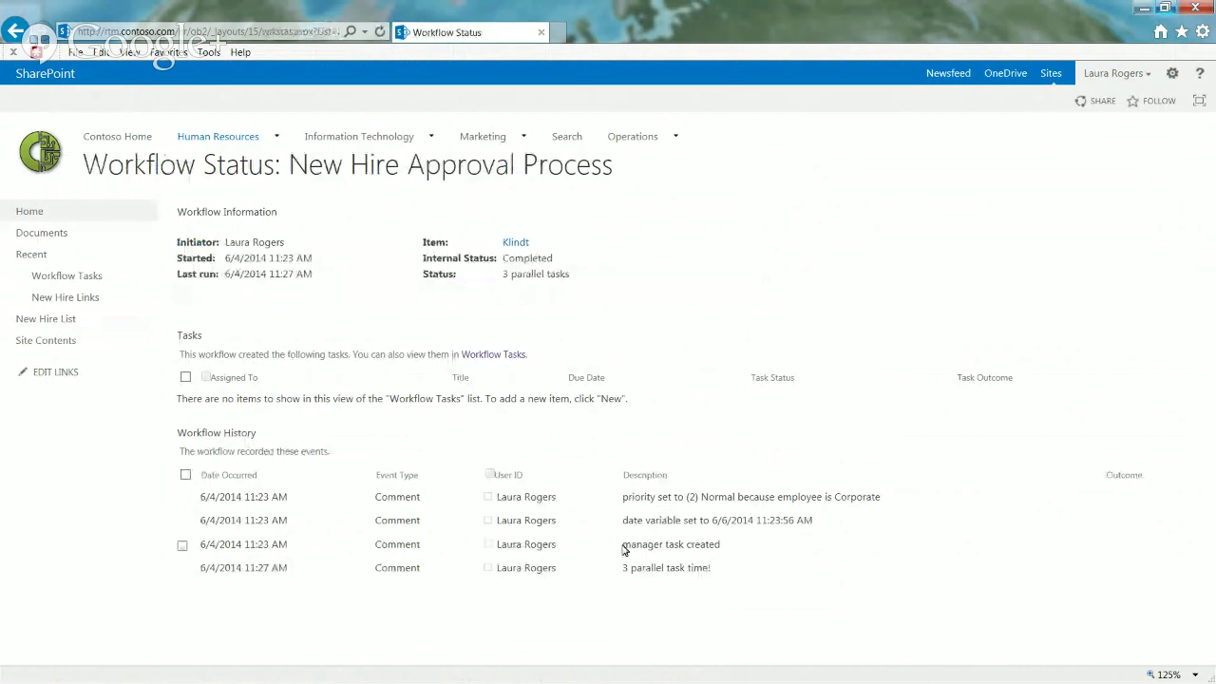
pyautogui.moveTo(624, 568); pyautogui.dragTo(722, 569)
pyautogui.click(730, 570)
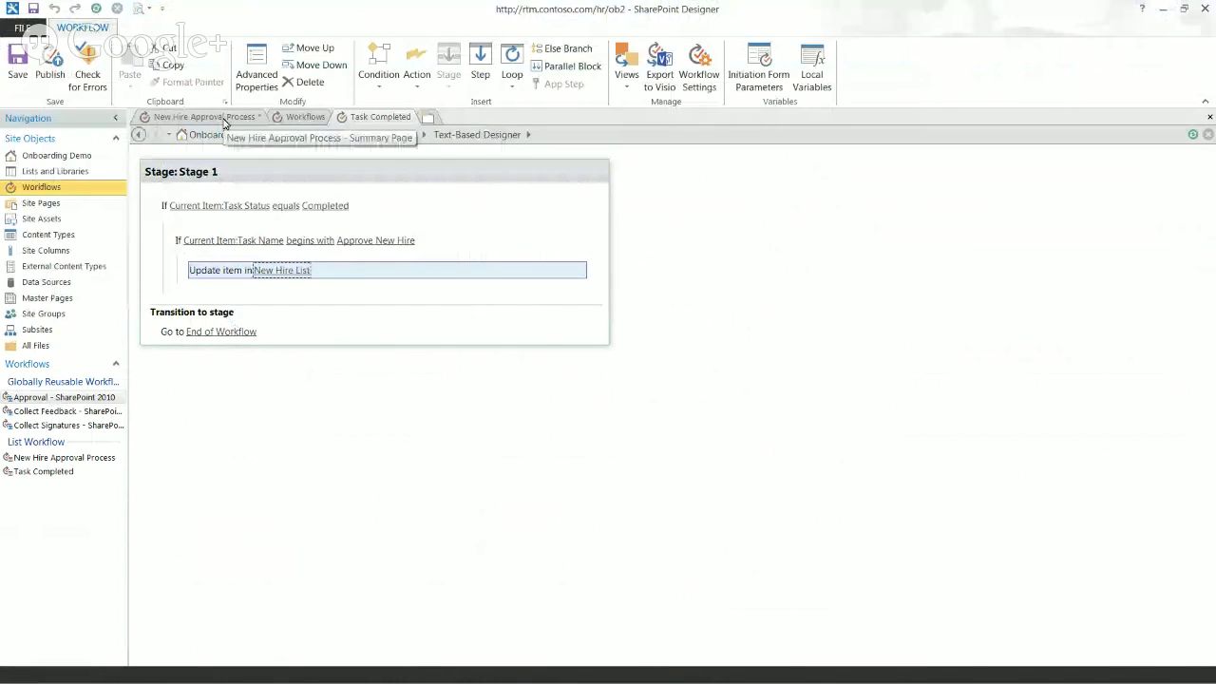
# Step: Log 'task completed, new hire item updated' to history after the New Hire List update
pyautogui.click(223, 283)
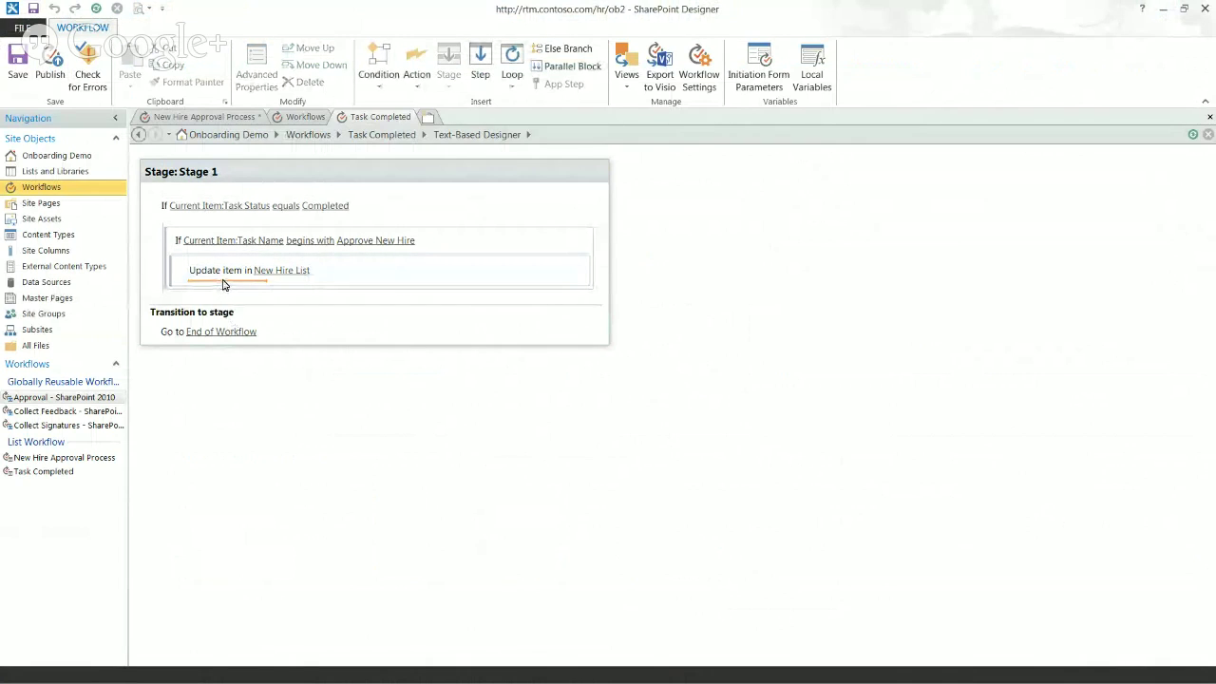
pyautogui.write('log')
pyautogui.press('Return')
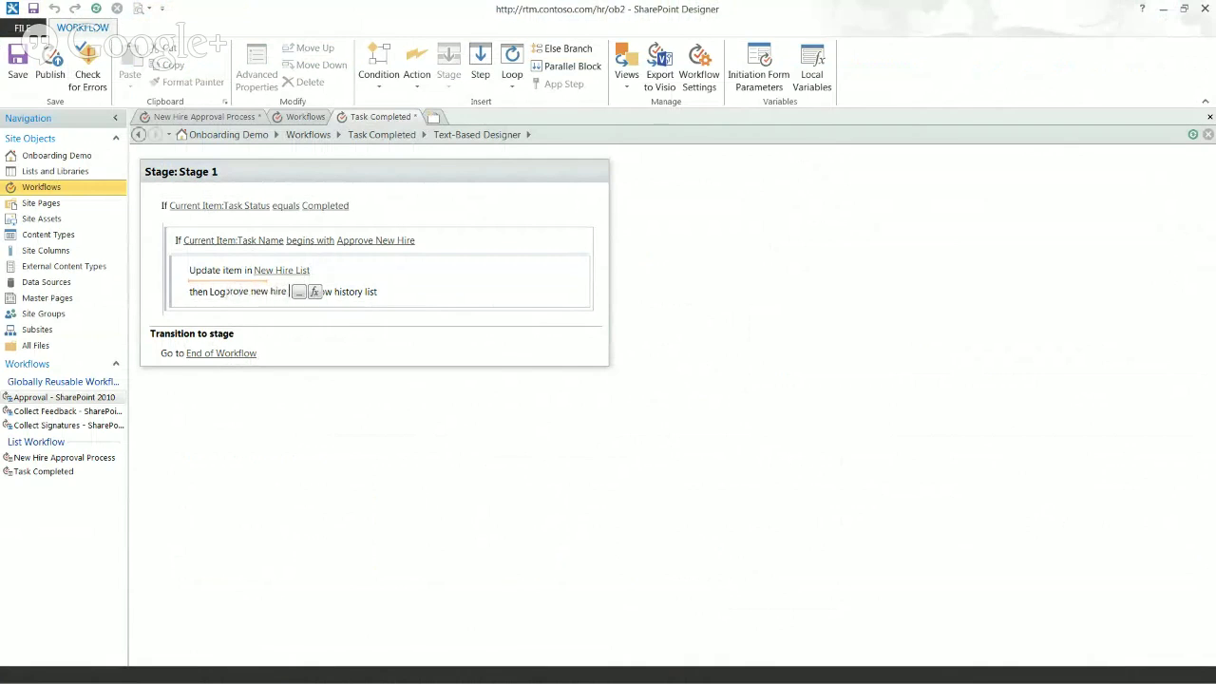
pyautogui.write('task completed, ')
pyautogui.write('new hire item u')
pyautogui.write('pdated')
pyautogui.press('Return')
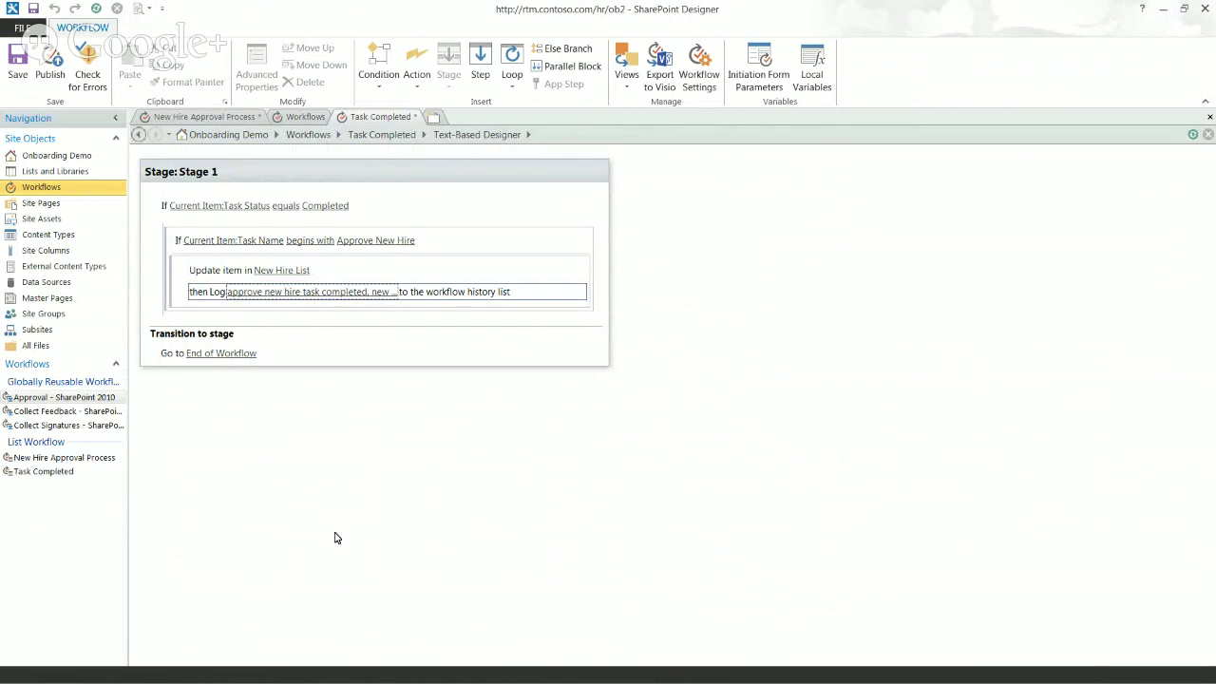
pyautogui.click(167, 250)
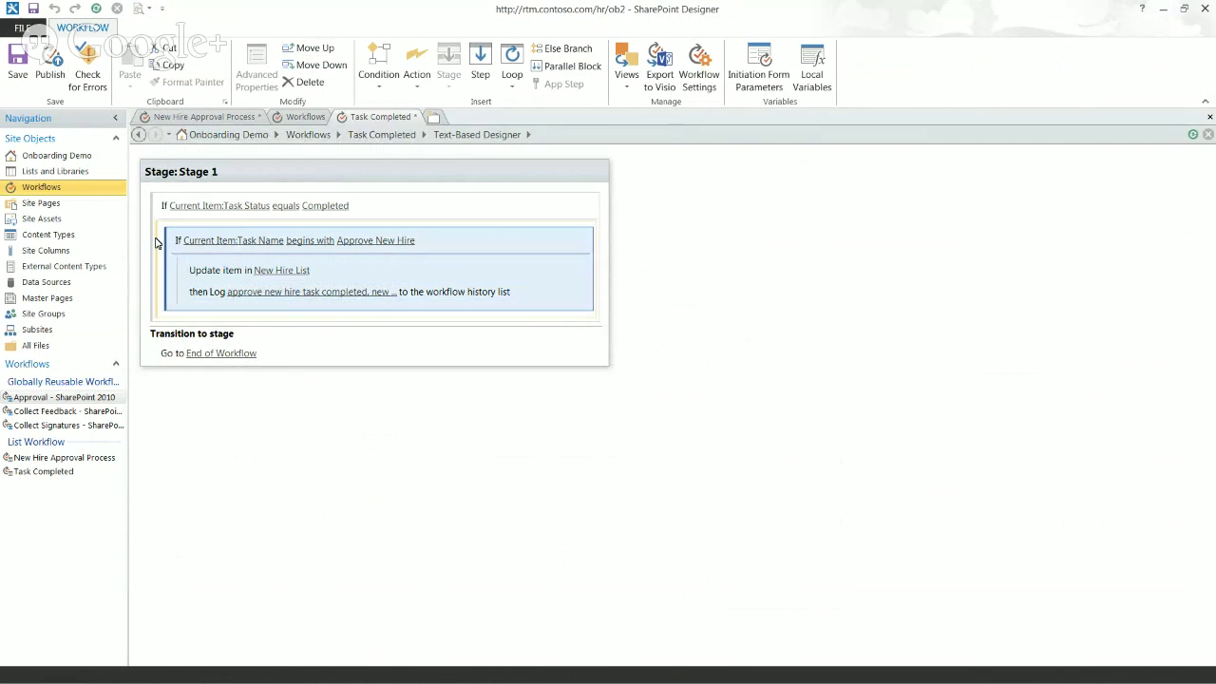
pyautogui.click(160, 257)
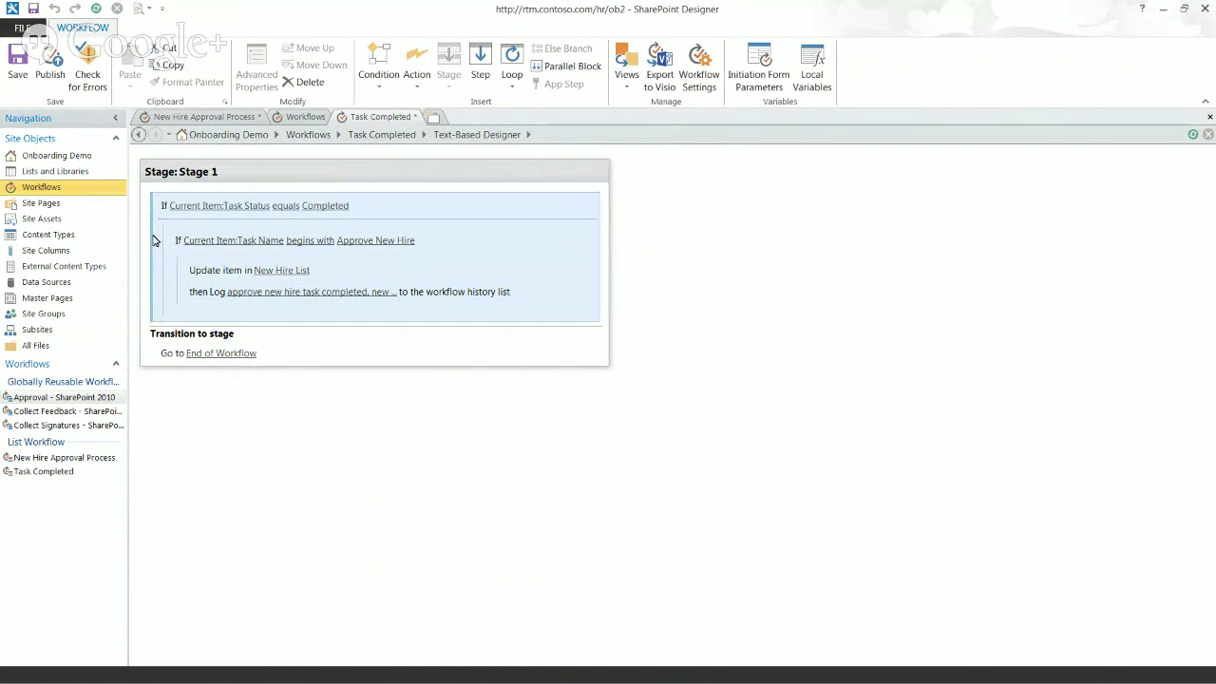
# Step: Add an Else branch to the task status check that logs 'Wasn't completed'
pyautogui.click(566, 48)
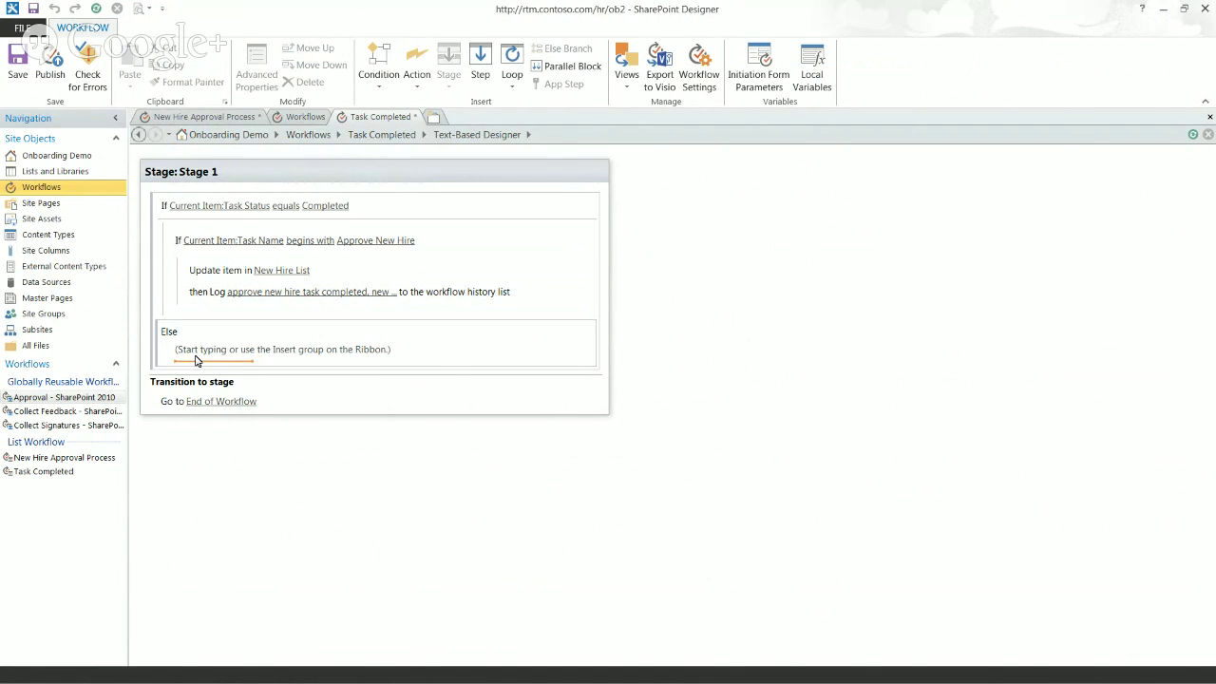
pyautogui.write('log')
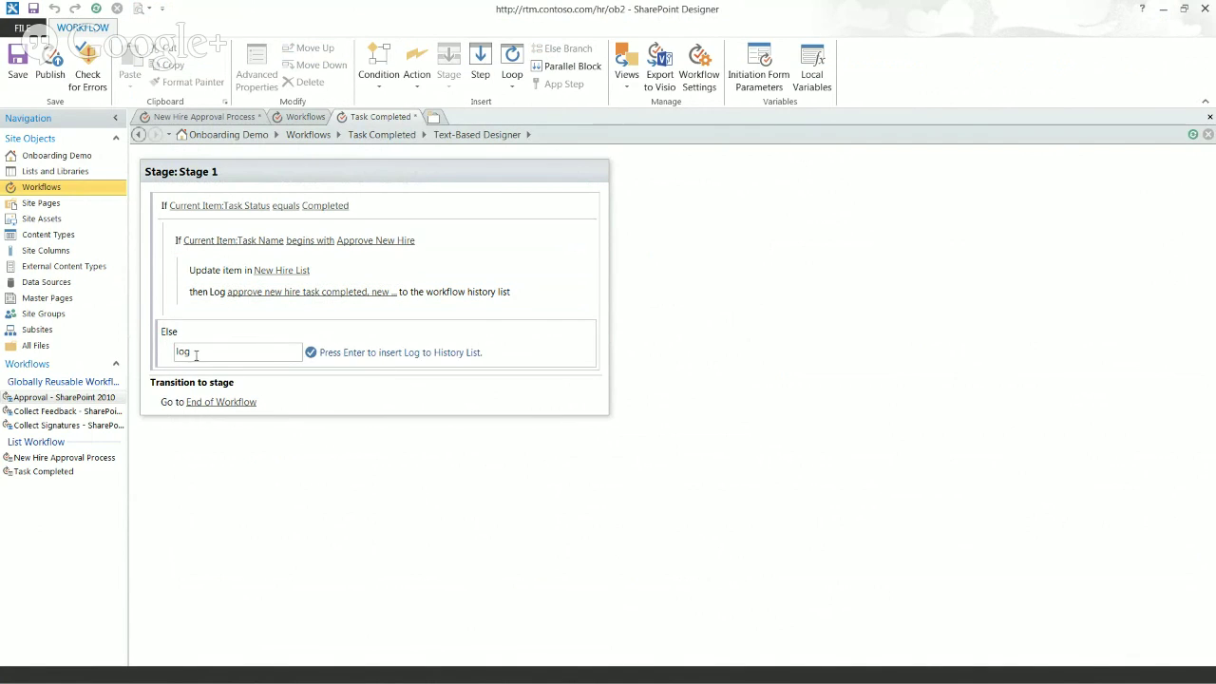
pyautogui.press('Return')
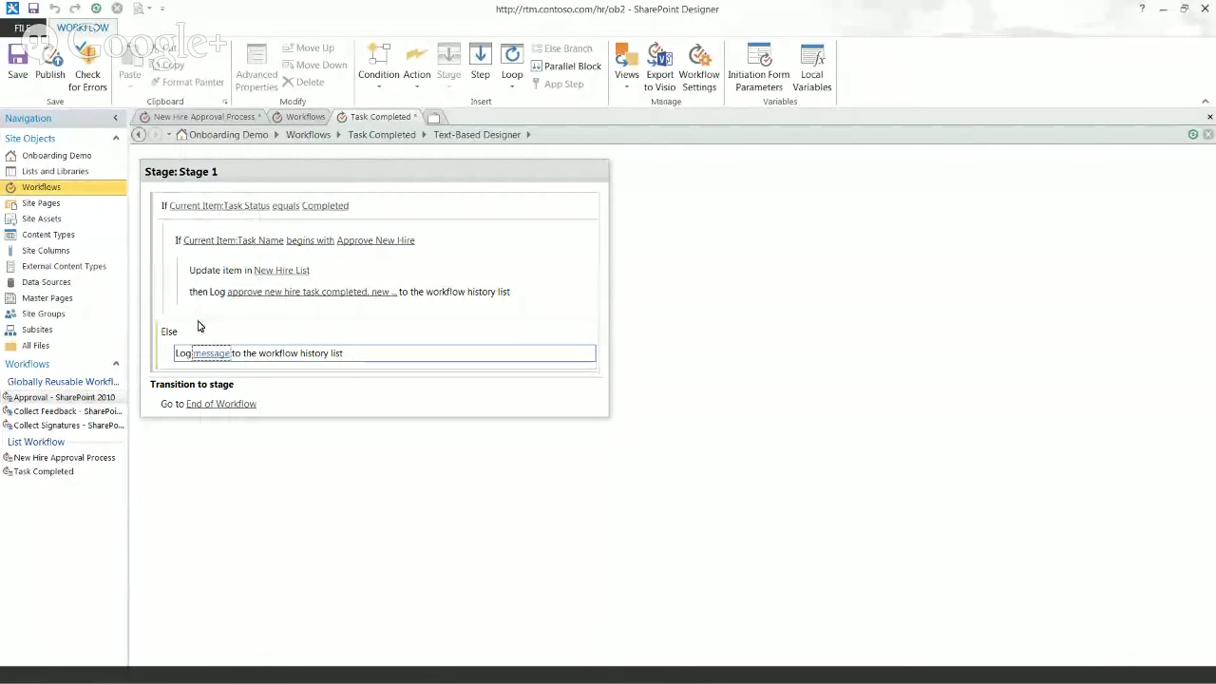
pyautogui.click(211, 354)
pyautogui.write('W')
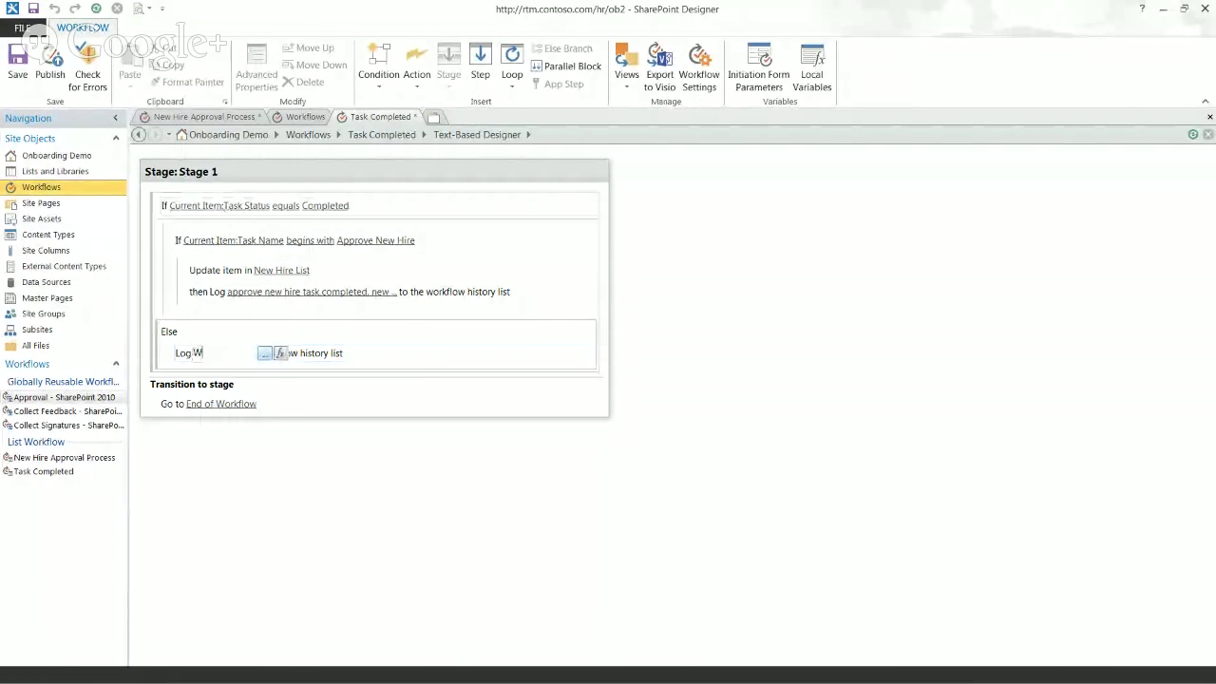
pyautogui.write("asn't completed")
pyautogui.press('Return')
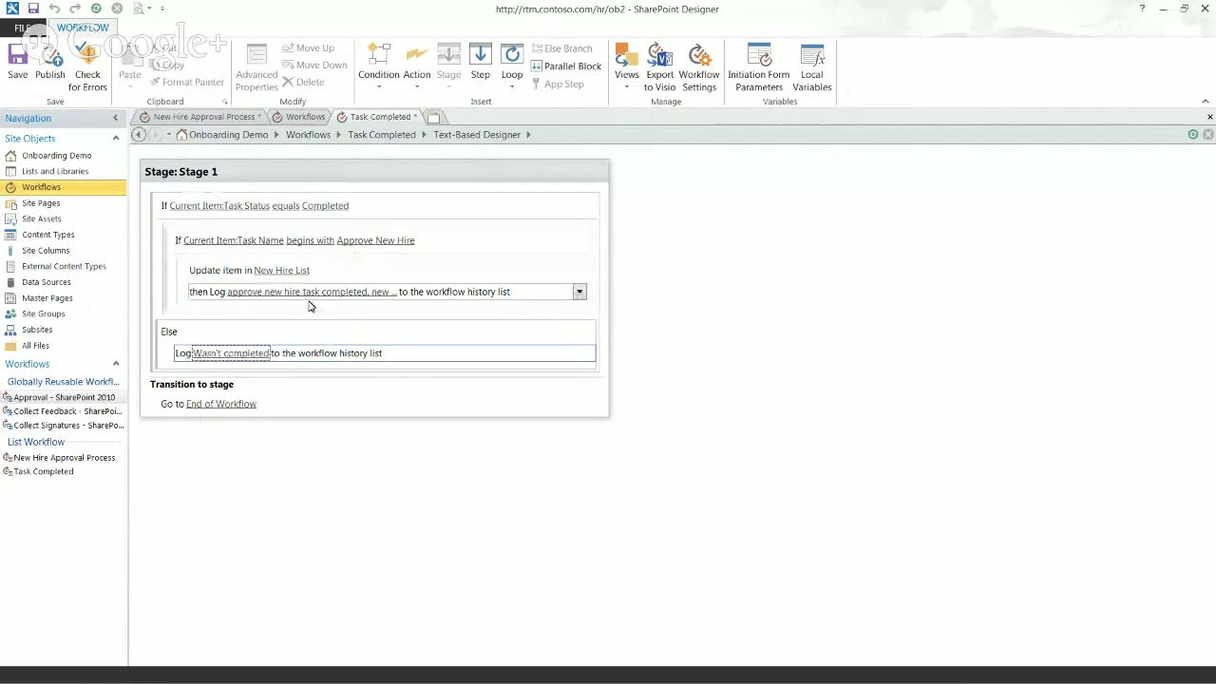
pyautogui.click(233, 118)
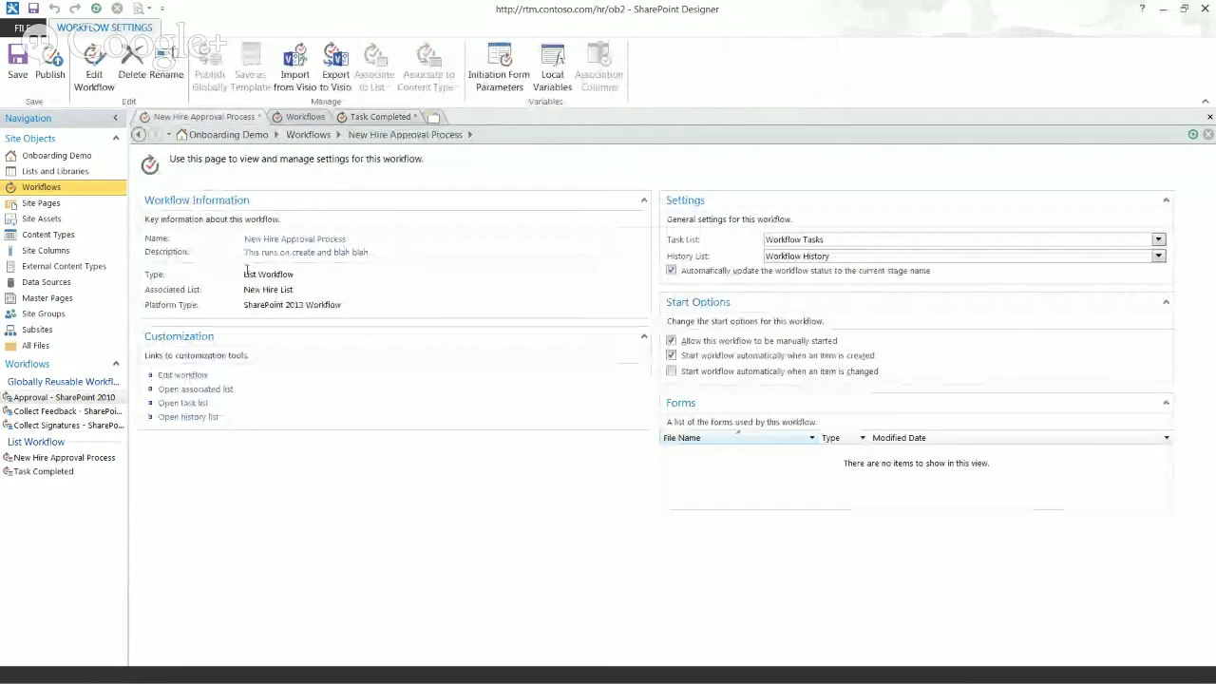
# Step: Copy the Manager Approval 'Create item in Workflow Tasks' action and target the 3 parallel tasks stage below Log
pyautogui.click(186, 378)
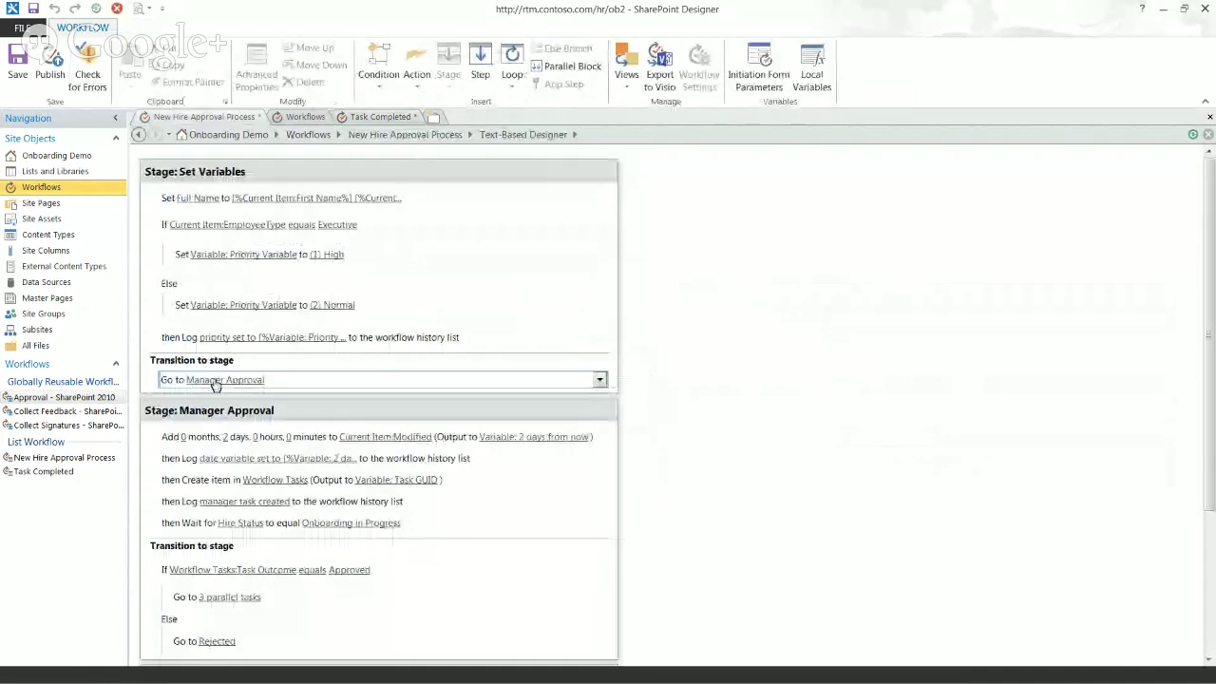
pyautogui.scroll(-3, 1203, 438)
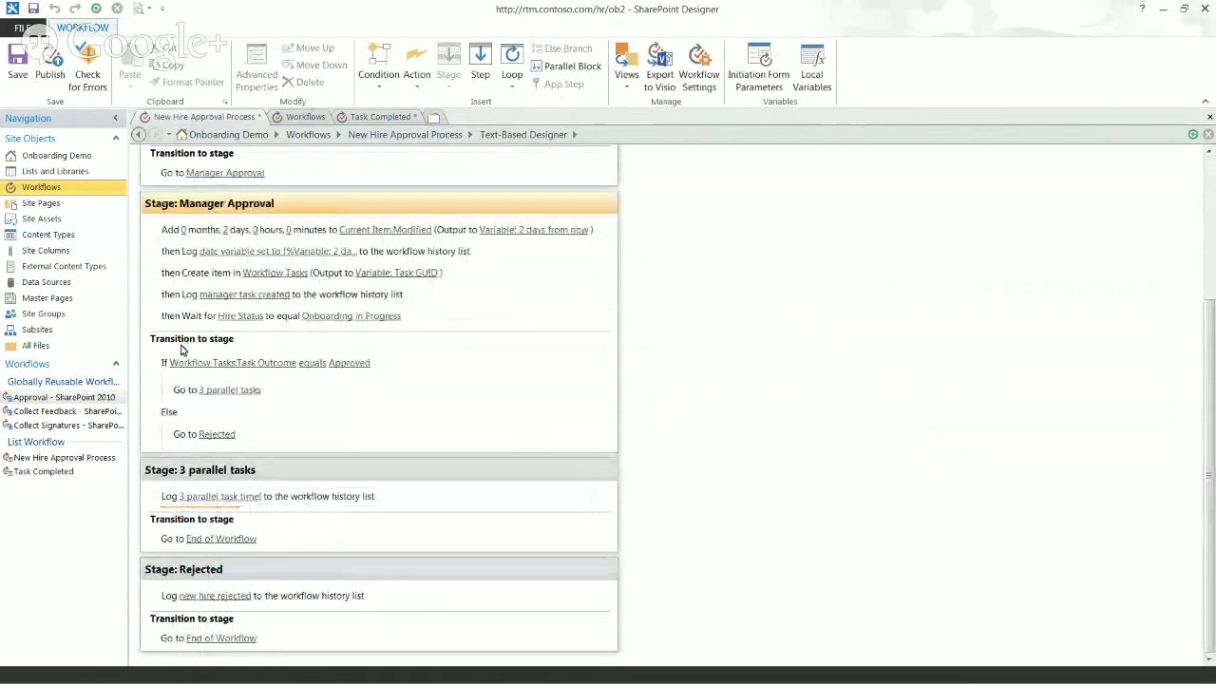
pyautogui.click(204, 273)
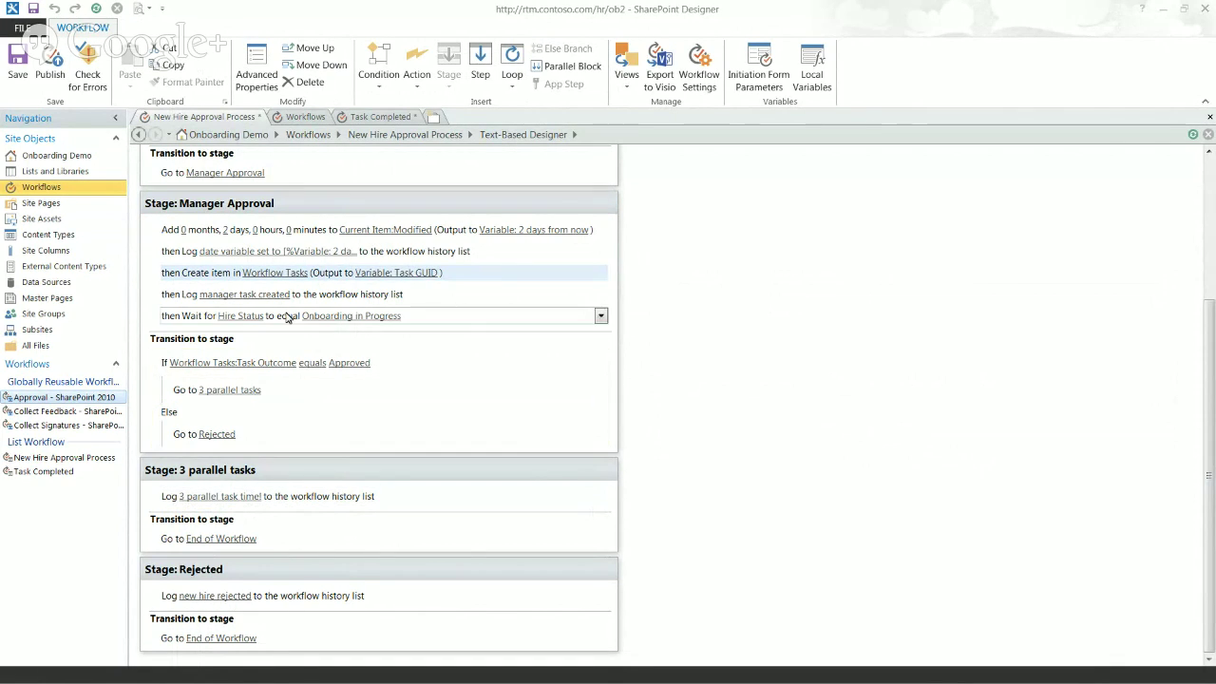
pyautogui.click(579, 277)
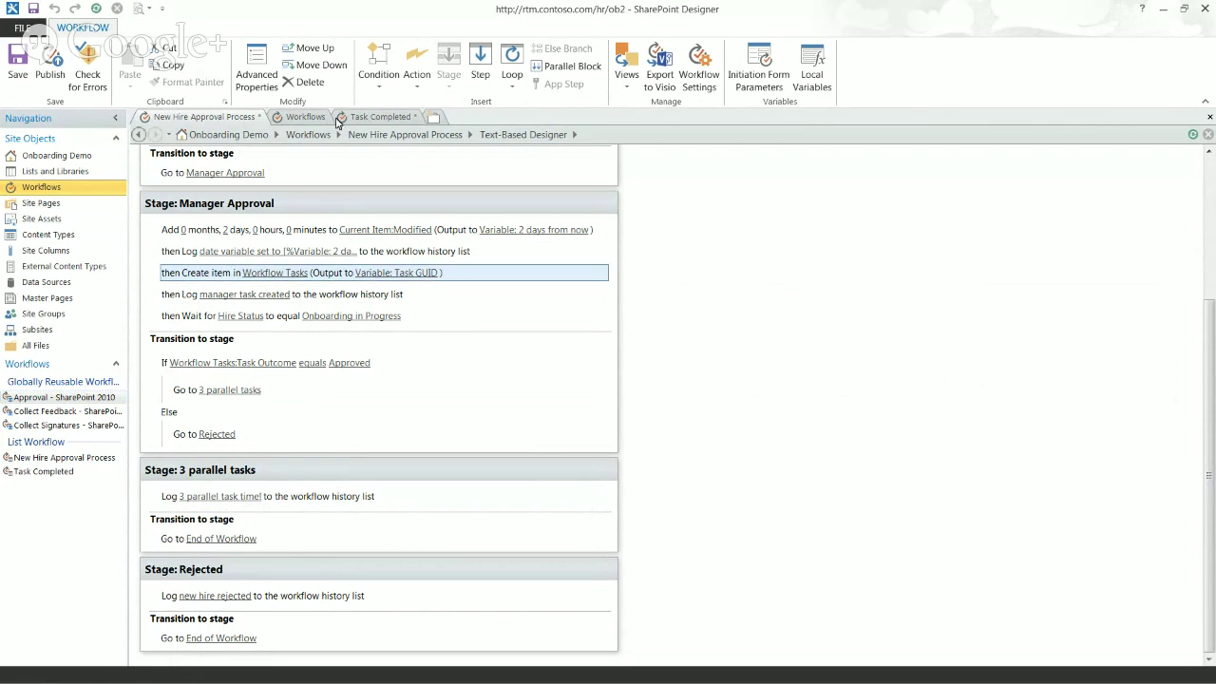
pyautogui.click(165, 504)
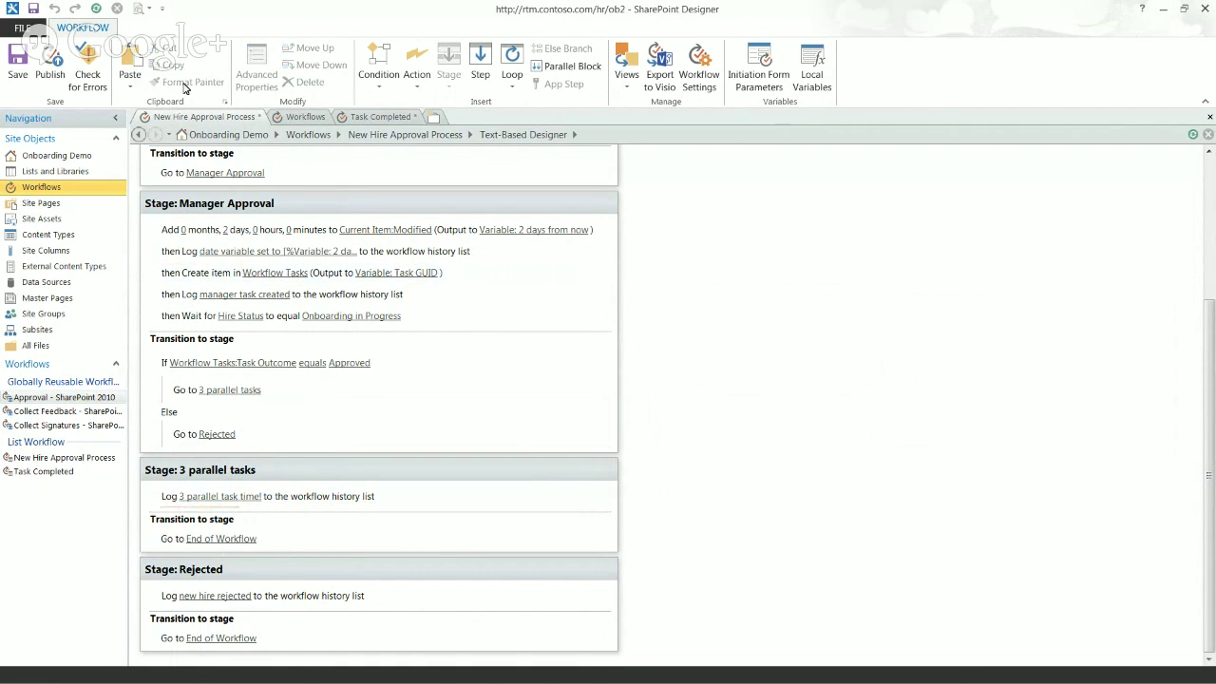
# Step: Paste the create-task action into the parallel stage and set its Content Type ID to New Hire Account Task
pyautogui.click(131, 66)
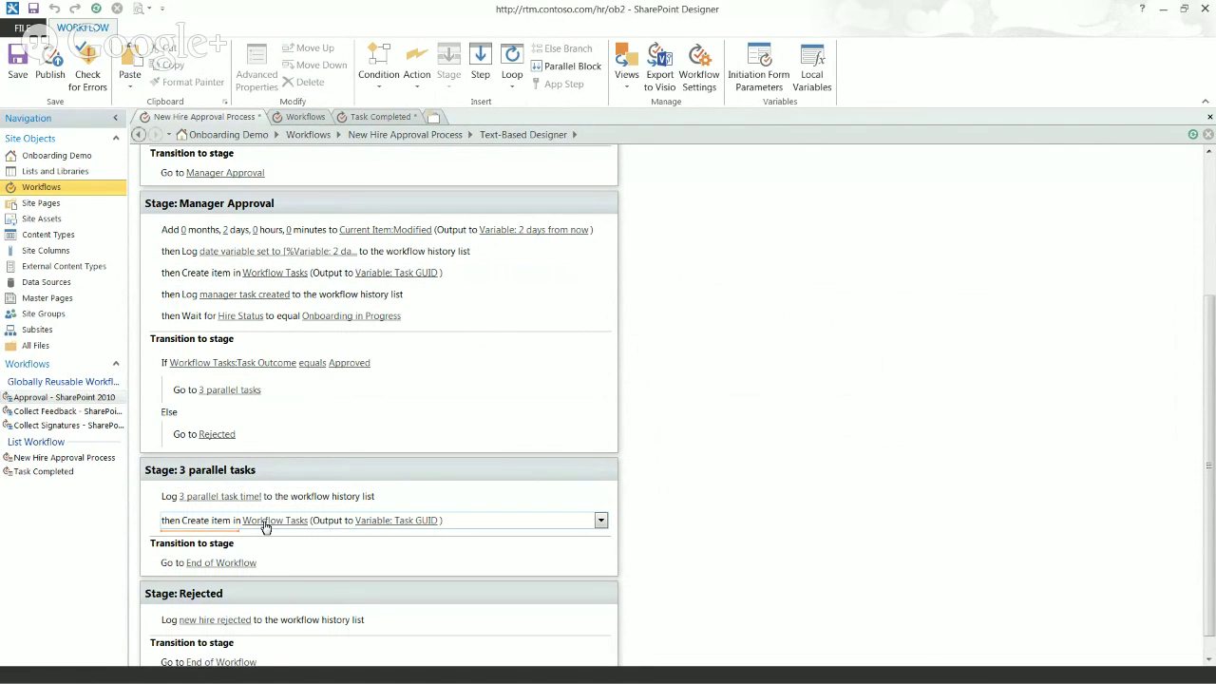
pyautogui.click(266, 524)
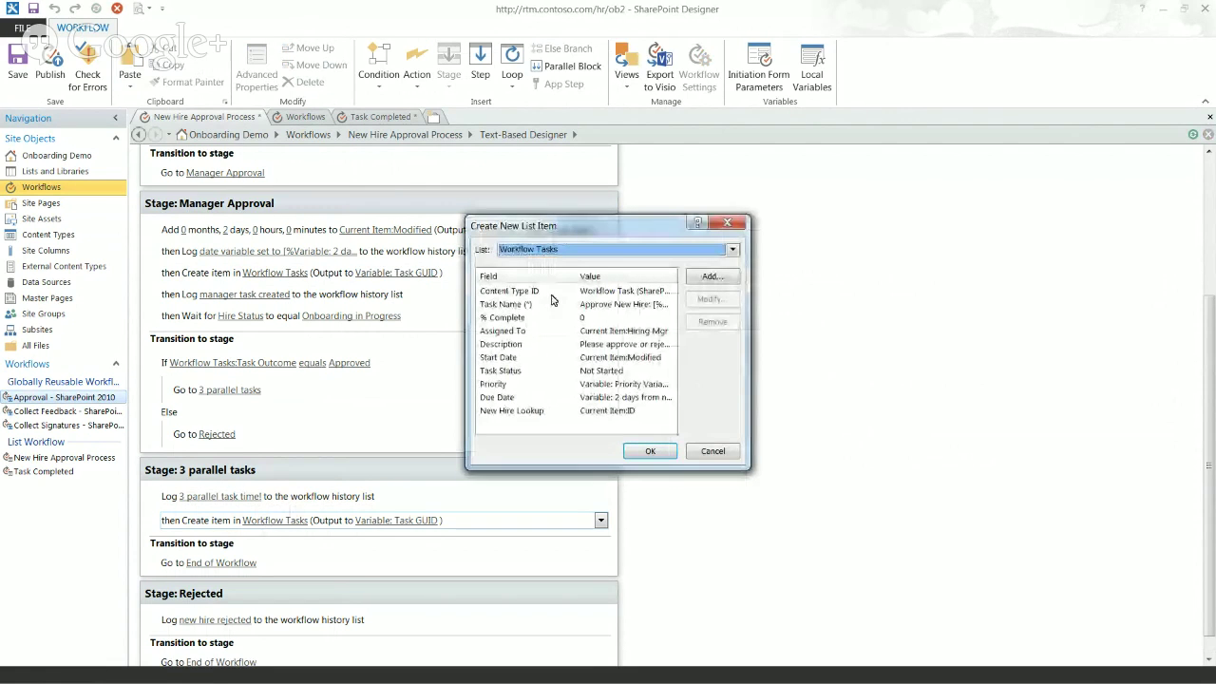
pyautogui.click(553, 295)
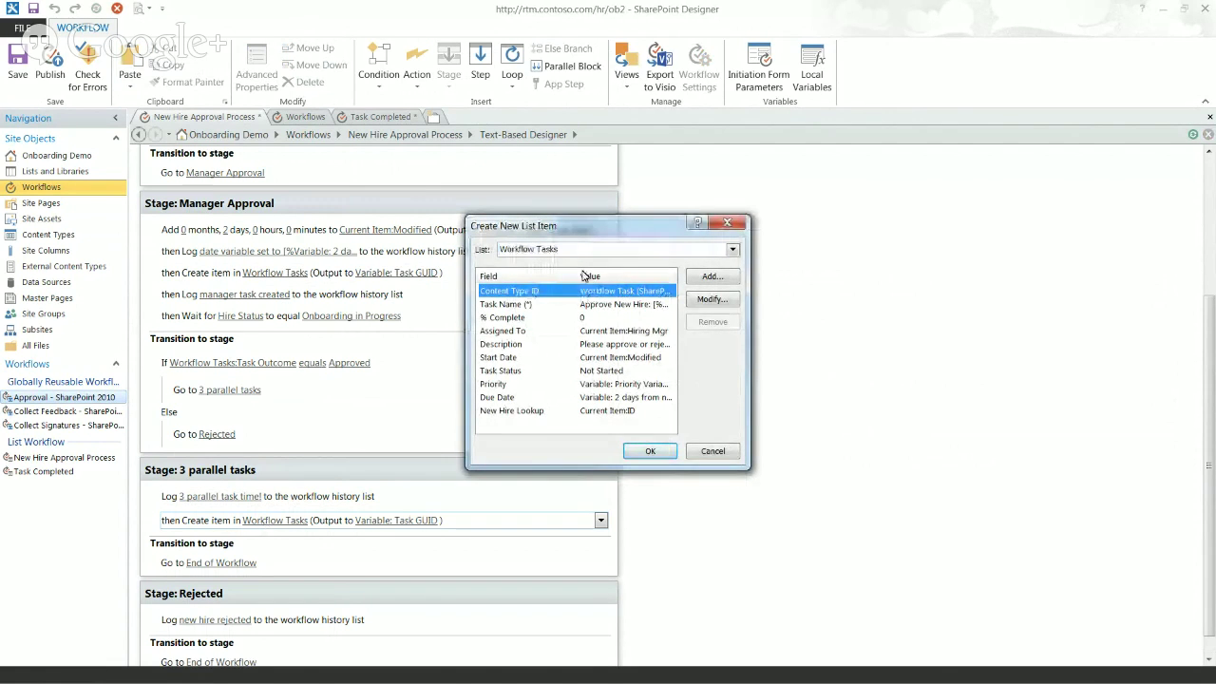
pyautogui.doubleClick(573, 274)
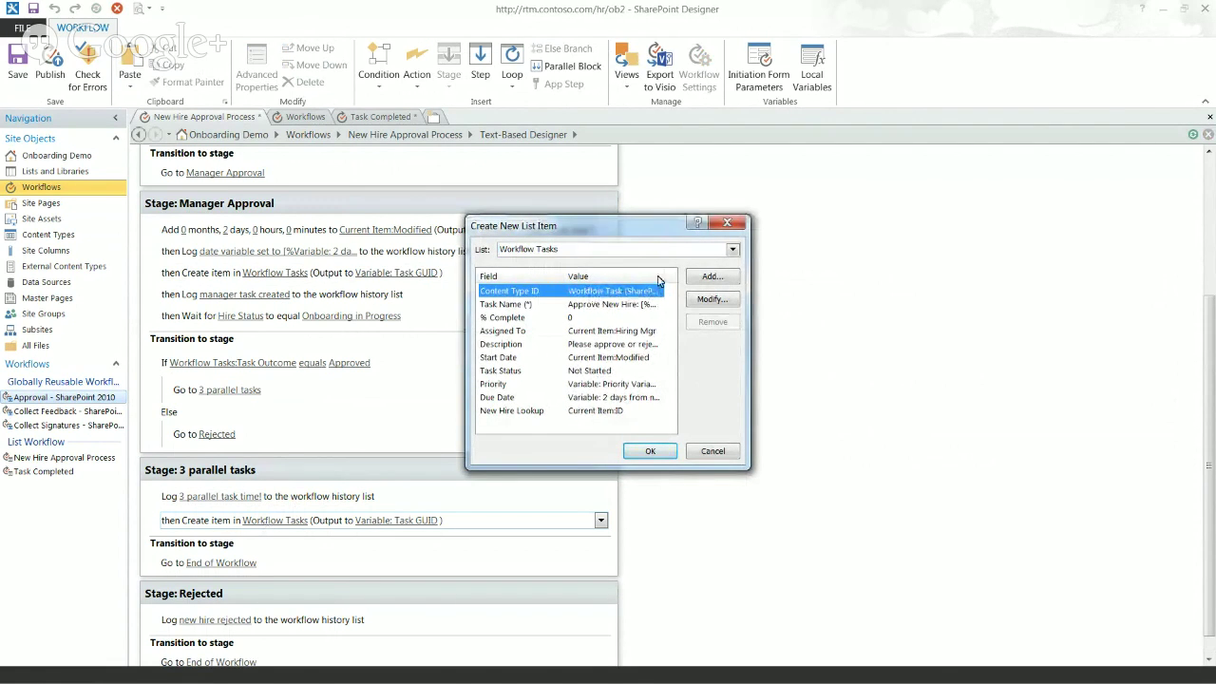
pyautogui.click(712, 299)
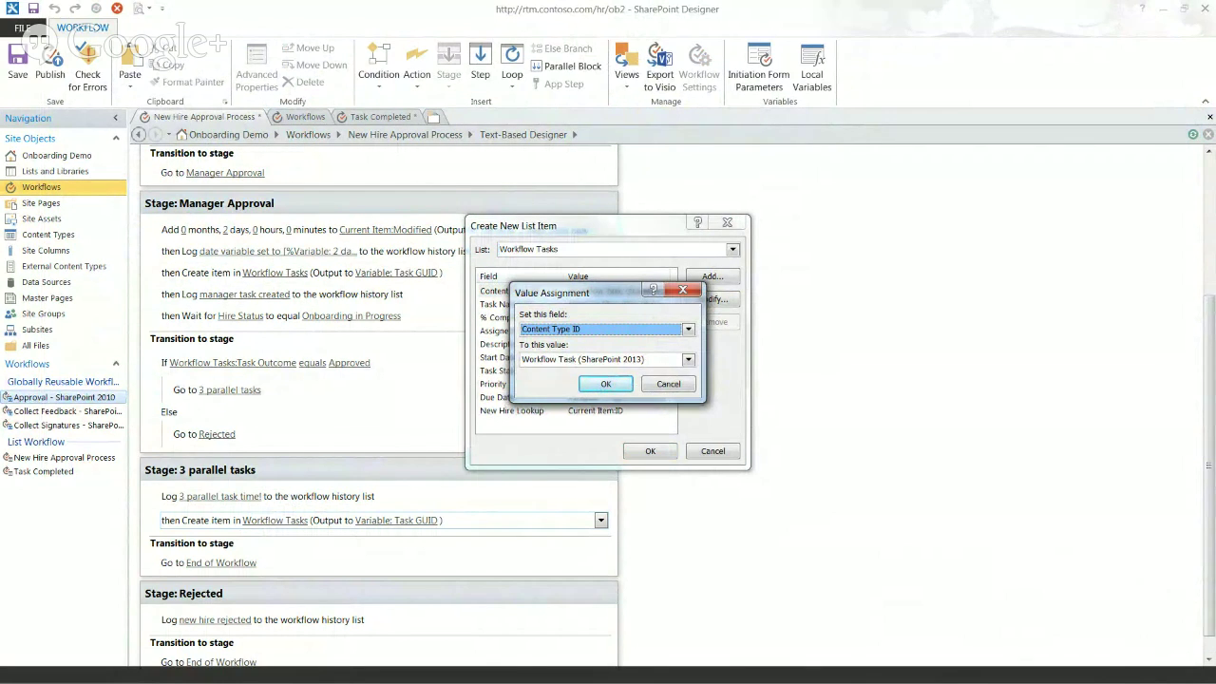
pyautogui.click(609, 360)
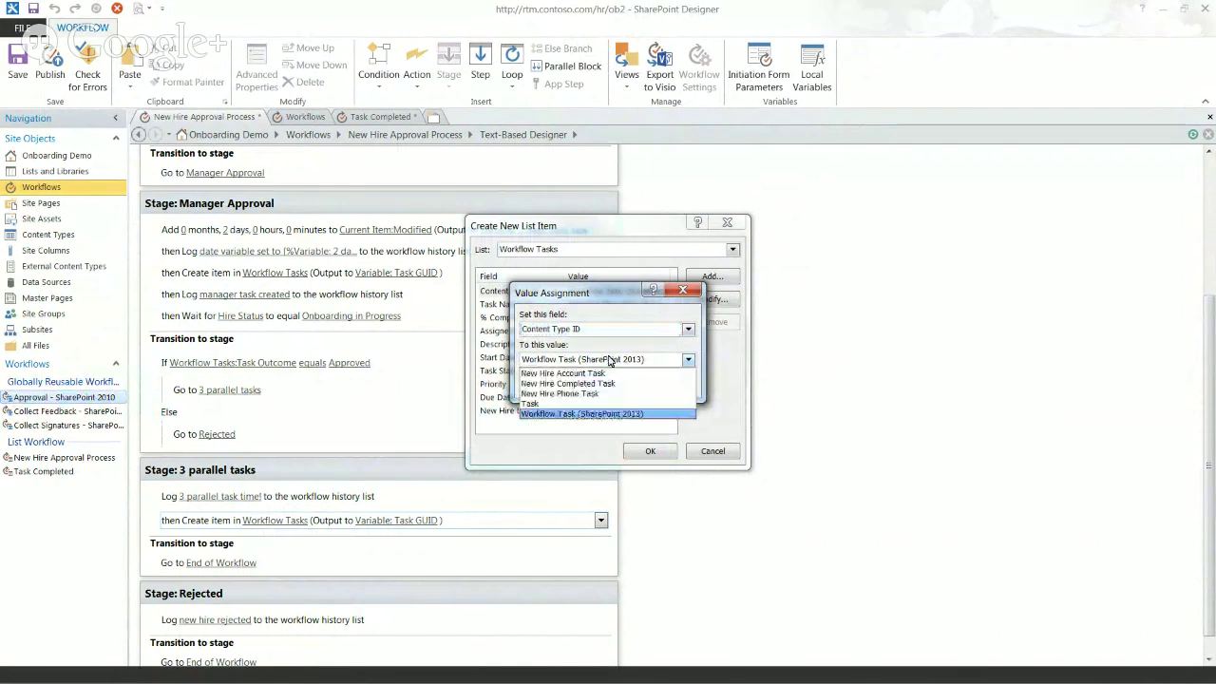
pyautogui.click(571, 376)
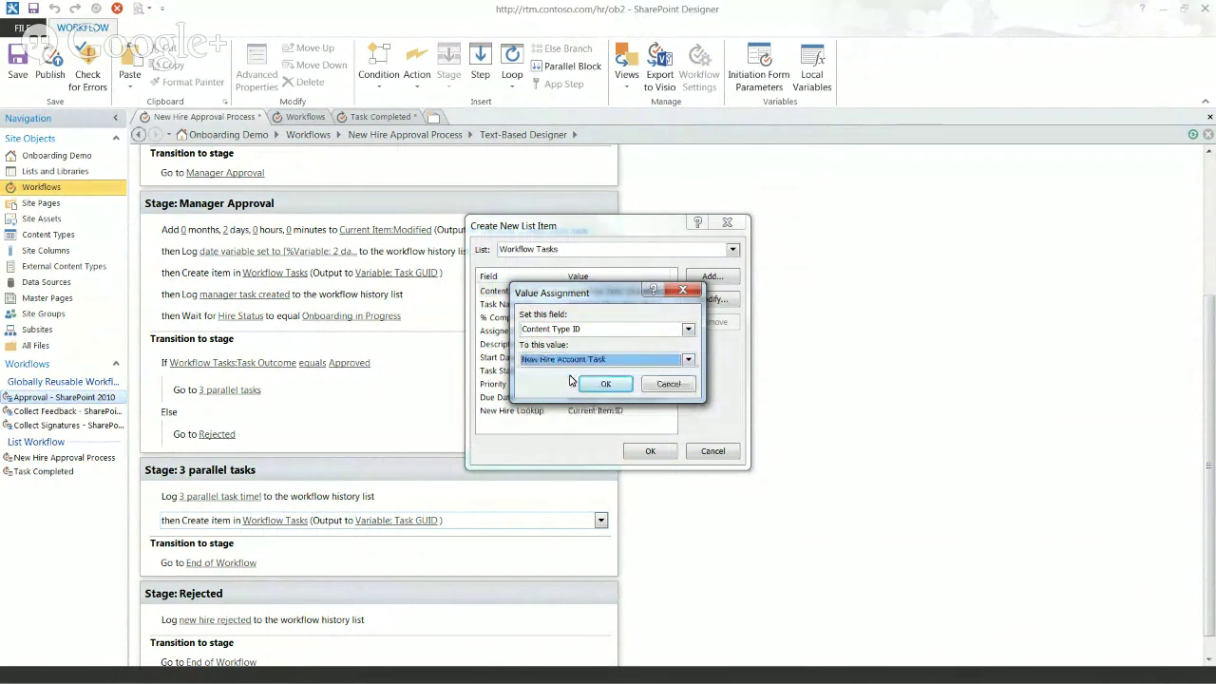
pyautogui.click(602, 385)
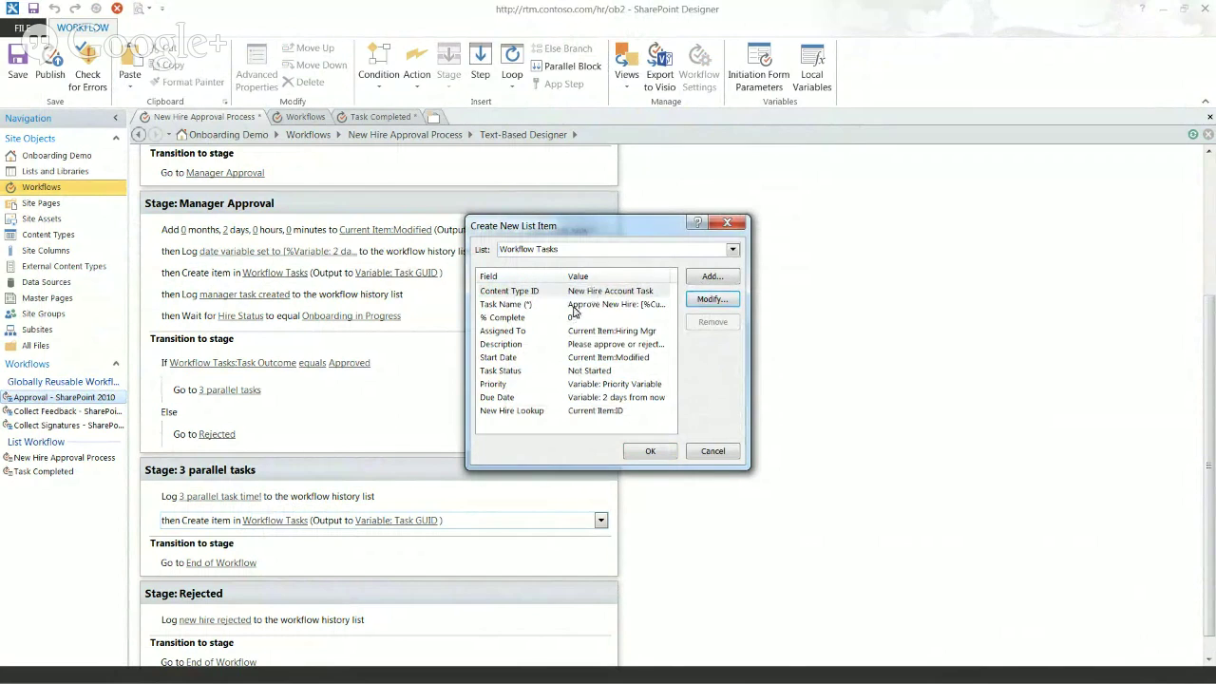
# Step: Change the Task Name text 'Approve New Hire' to 'Create New Account:' before the hire's name
pyautogui.click(574, 304)
pyautogui.click(708, 300)
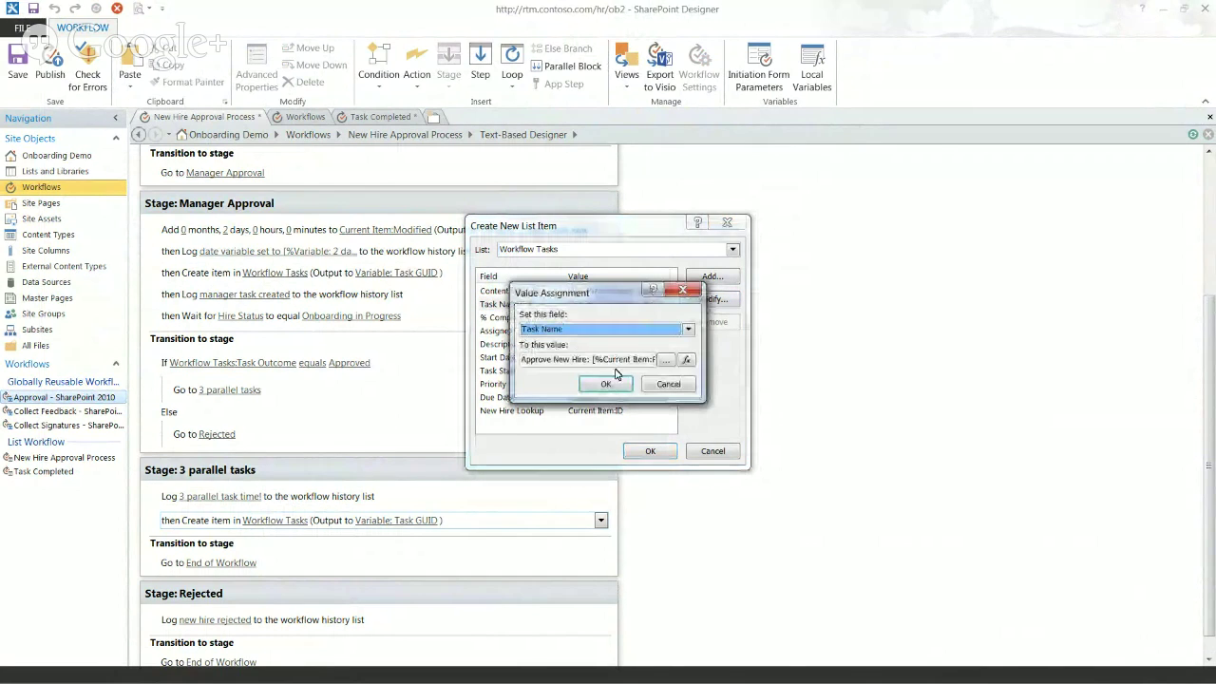
pyautogui.click(666, 359)
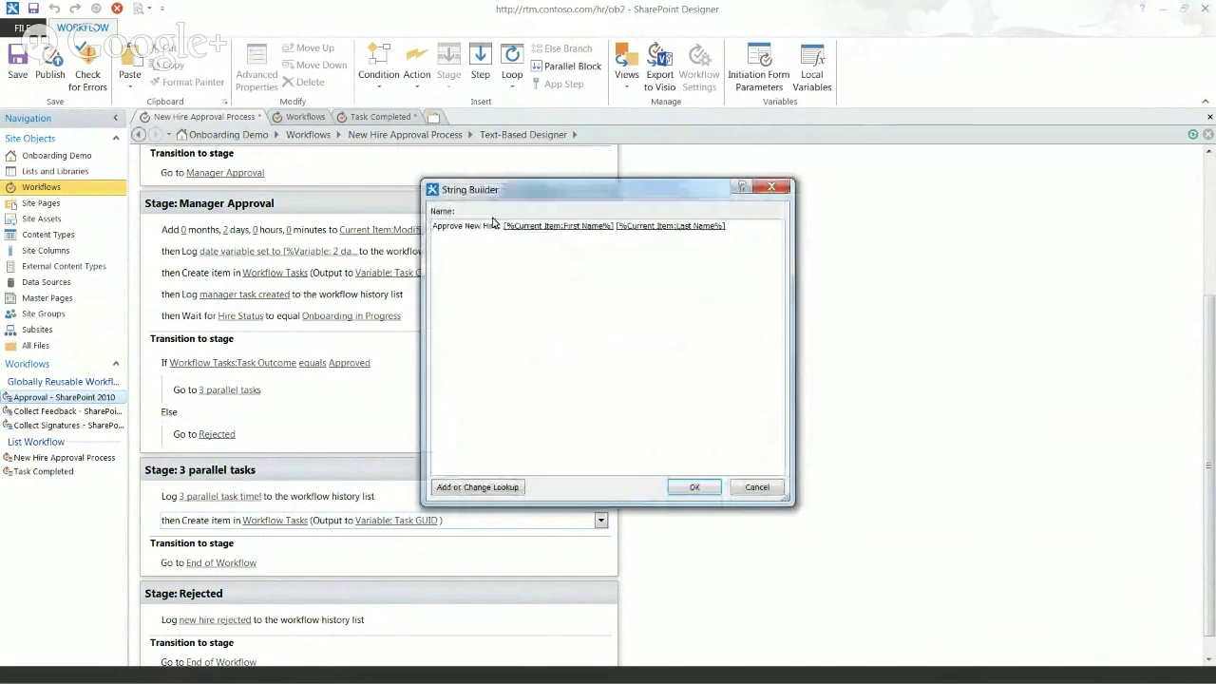
pyautogui.moveTo(499, 225); pyautogui.dragTo(432, 225)
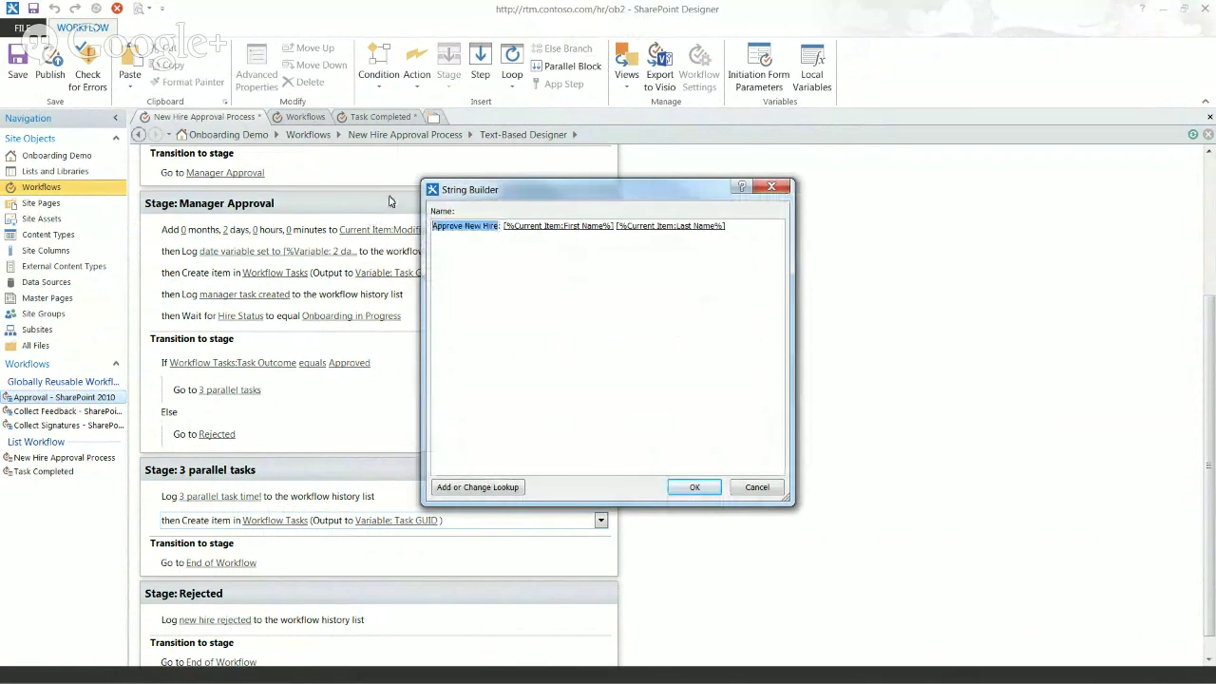
pyautogui.write('Create N')
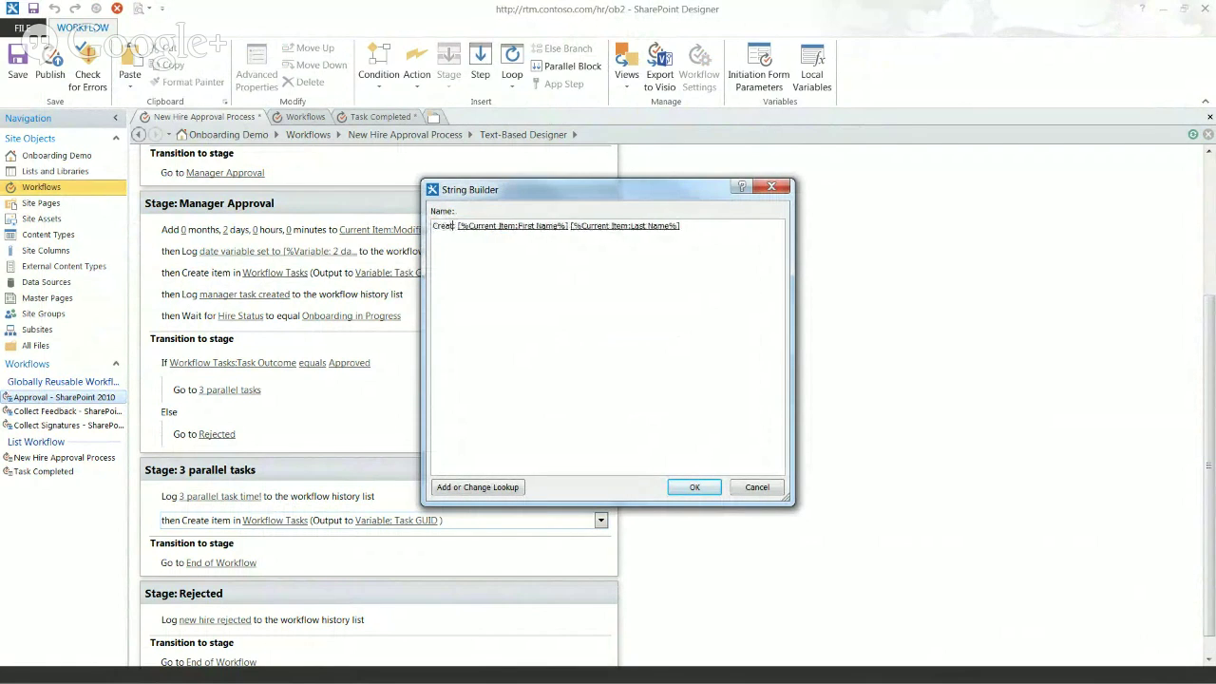
pyautogui.write('ew Acc')
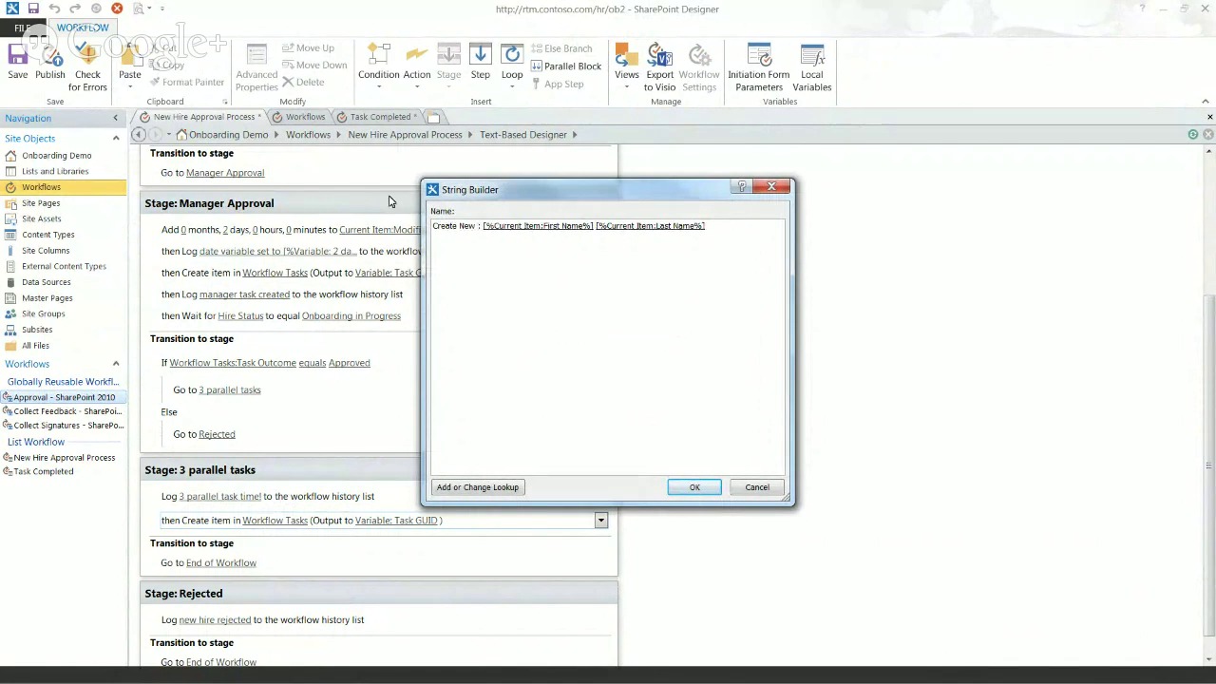
pyautogui.write('ount:')
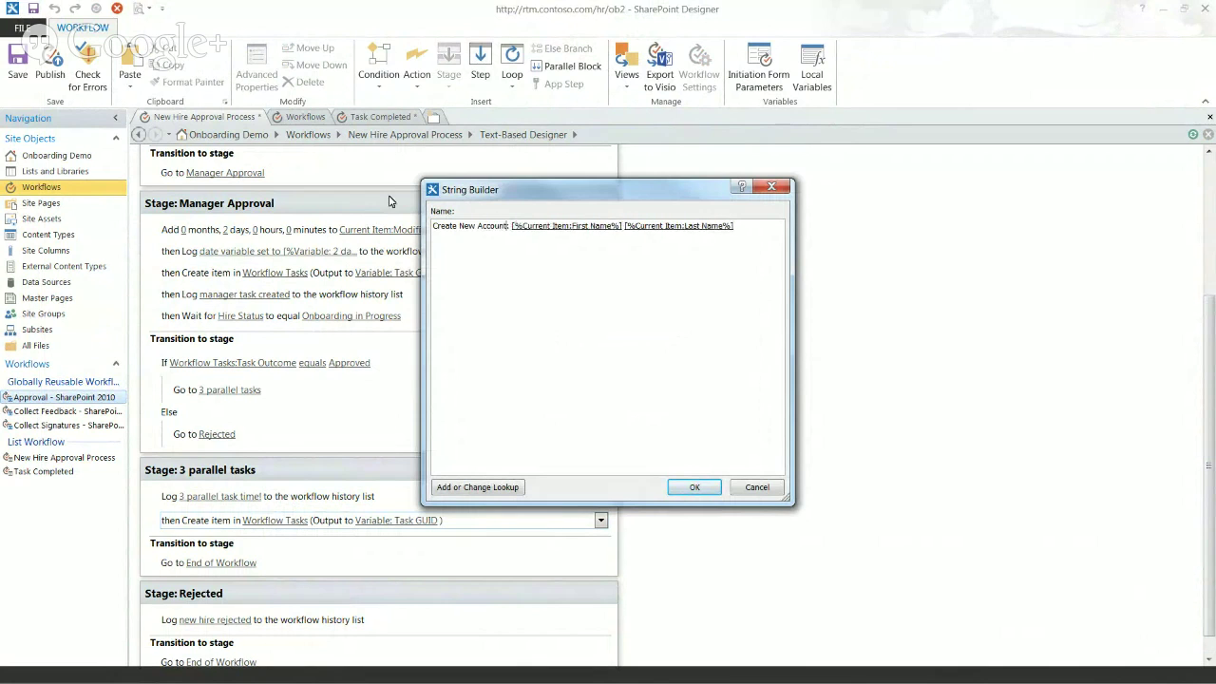
pyautogui.click(692, 489)
pyautogui.click(604, 384)
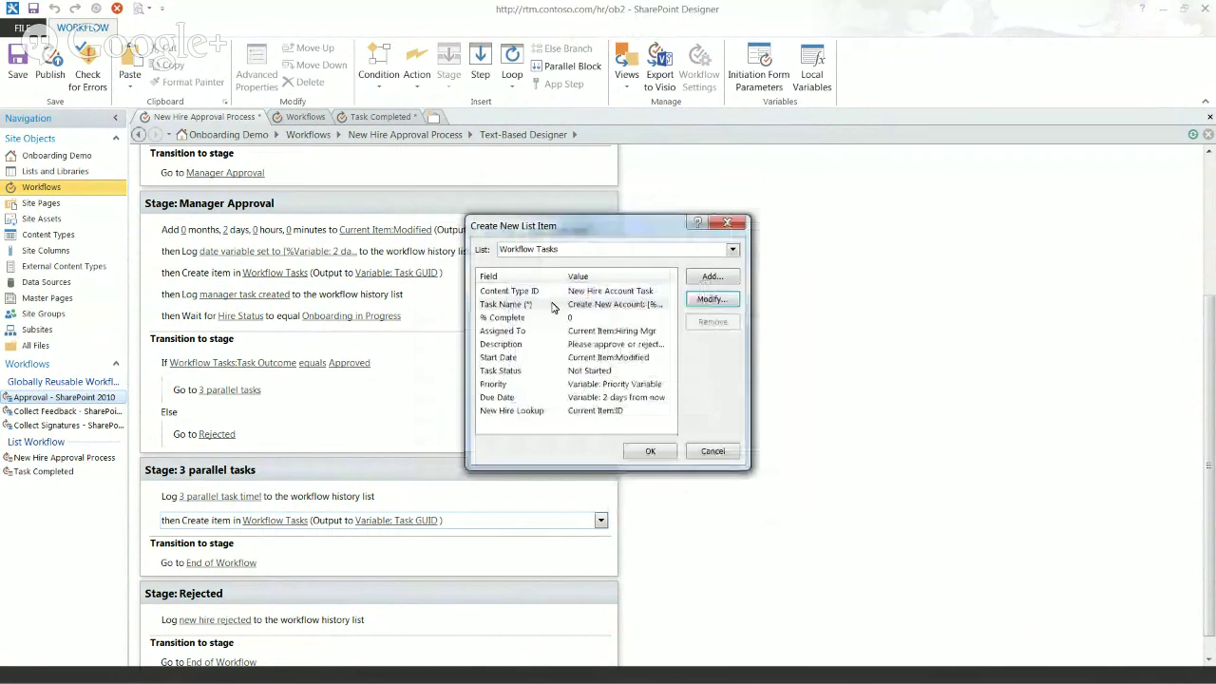
pyautogui.click(521, 319)
# Step: Select the task's Assigned To field, then bring up the site Settings menu in the browser
pyautogui.click(519, 332)
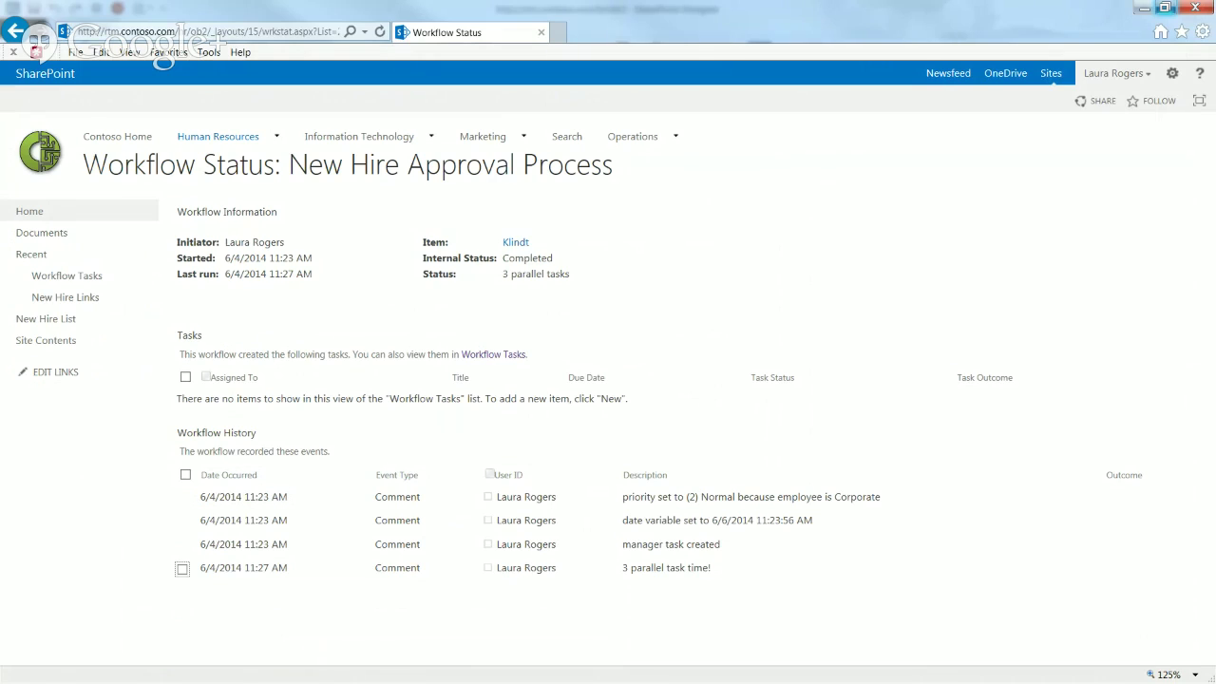
pyautogui.click(1173, 73)
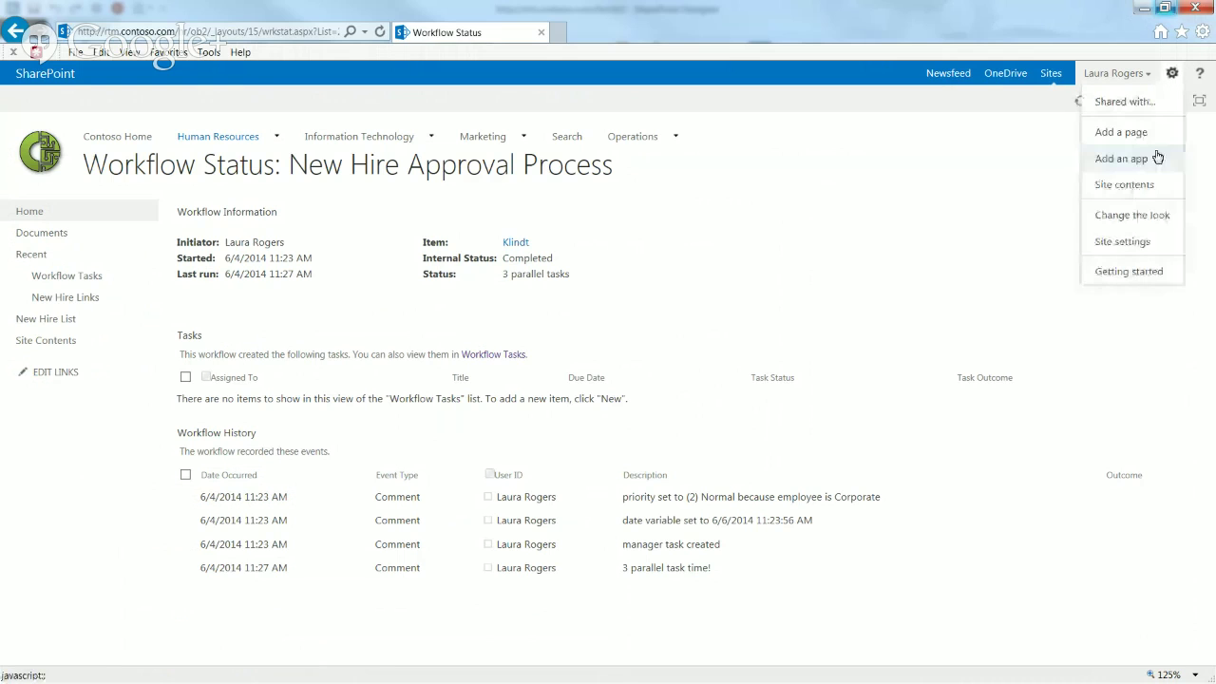
# Step: Go from Site Settings through People and groups to Groups and start a new group
pyautogui.click(1131, 241)
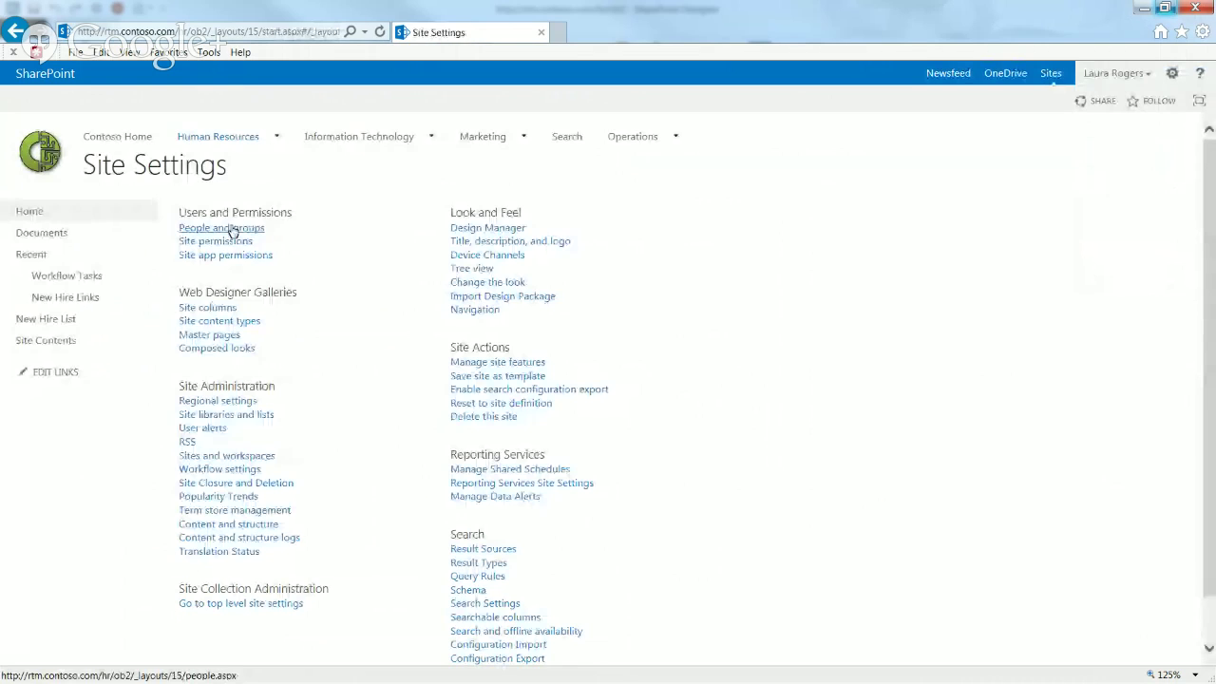
pyautogui.click(230, 233)
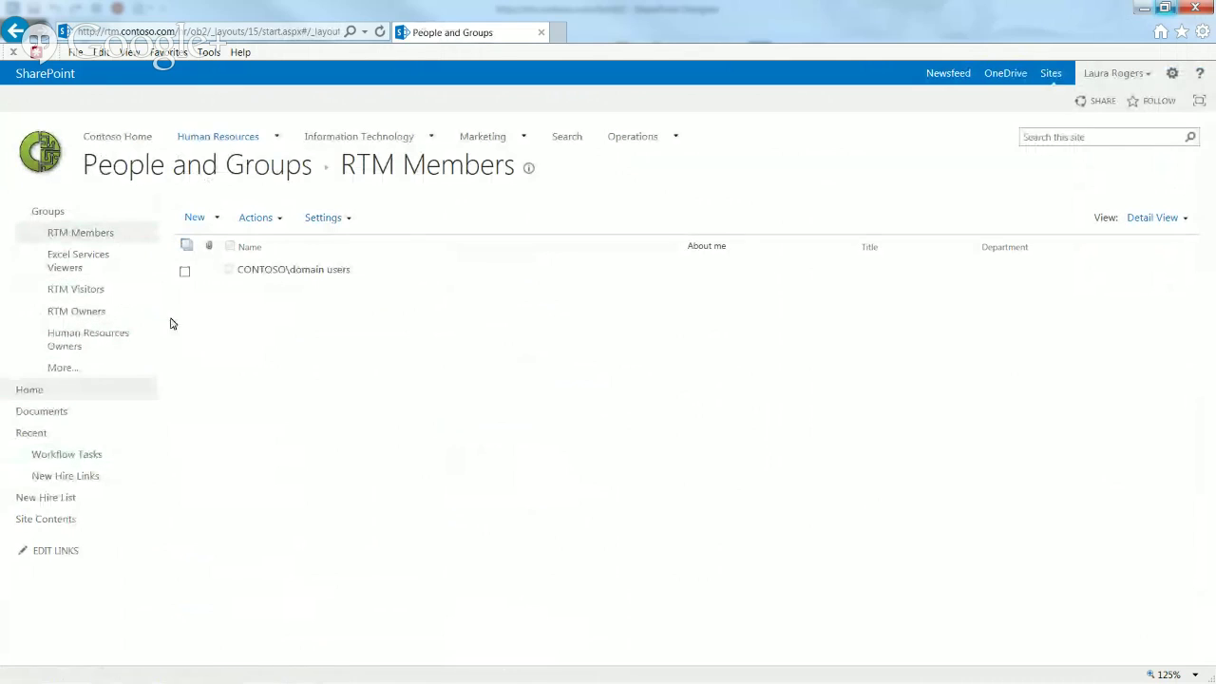
pyautogui.click(44, 214)
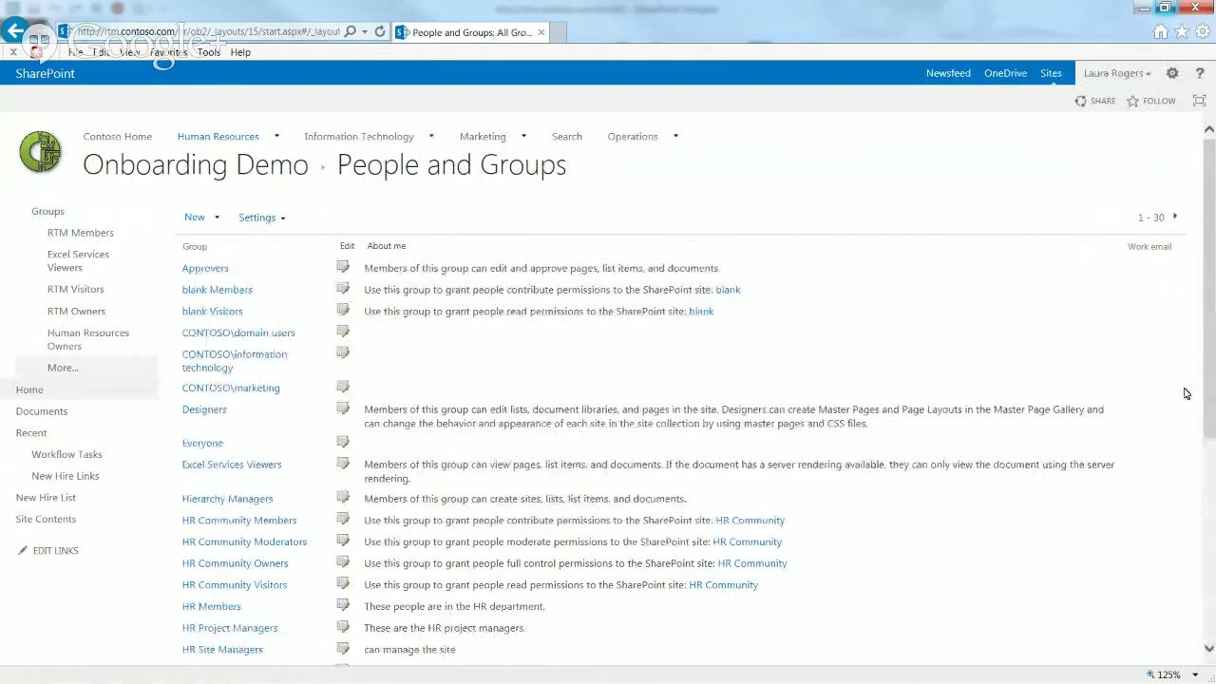
pyautogui.moveTo(1211, 379)
pyautogui.mouseDown()
pyautogui.moveTo(1213, 550)
pyautogui.moveTo(1214, 378)
pyautogui.mouseUp()
pyautogui.click(201, 216)
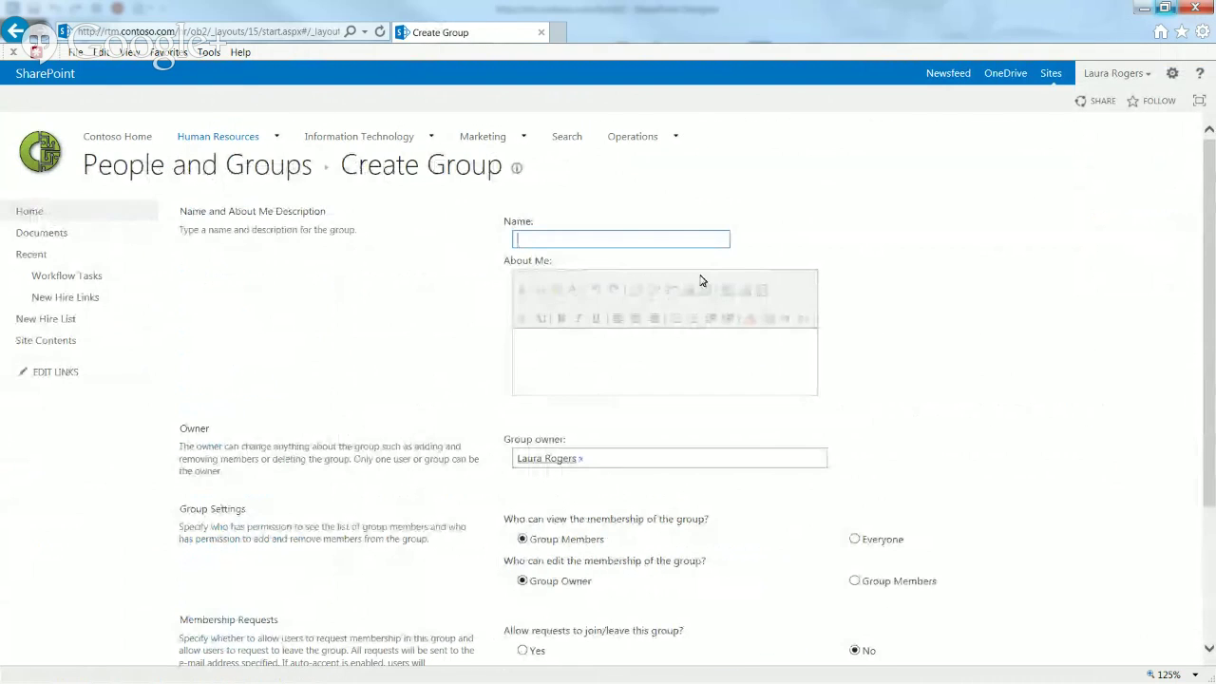
# Step: Create 'IT Create Account' for people who create new AD accounts, membership viewable by Everyone
pyautogui.write('IT Create Account')
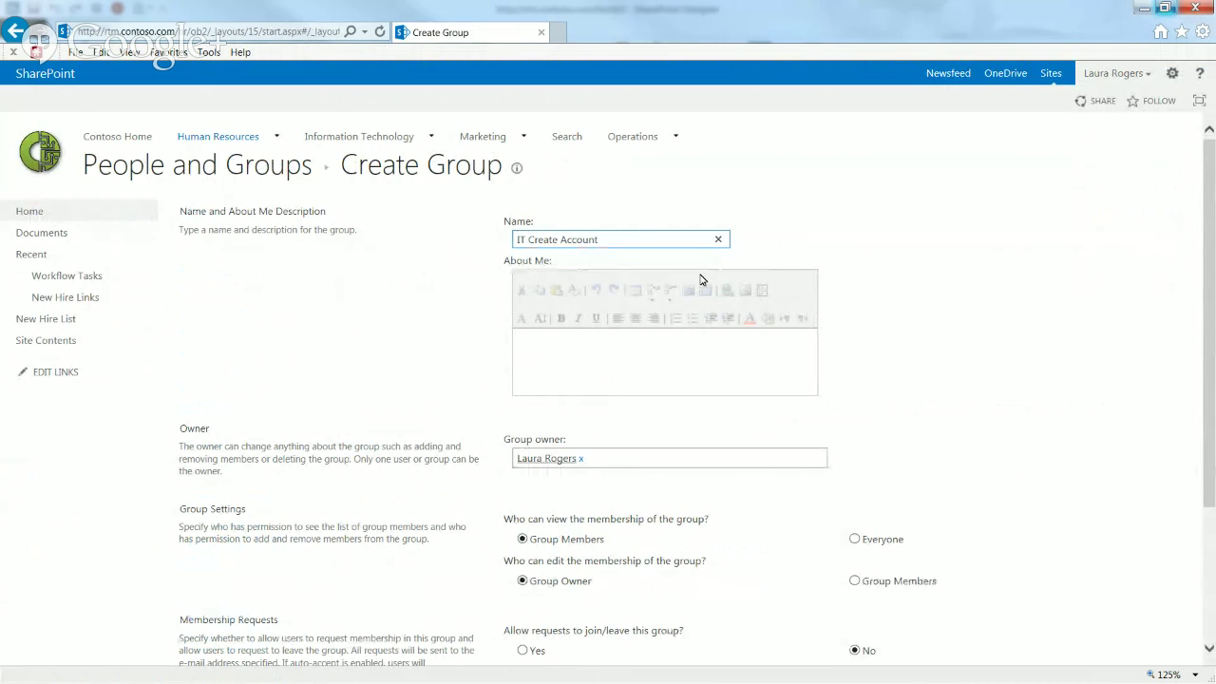
pyautogui.click(602, 369)
pyautogui.write('This is the group of people who cre')
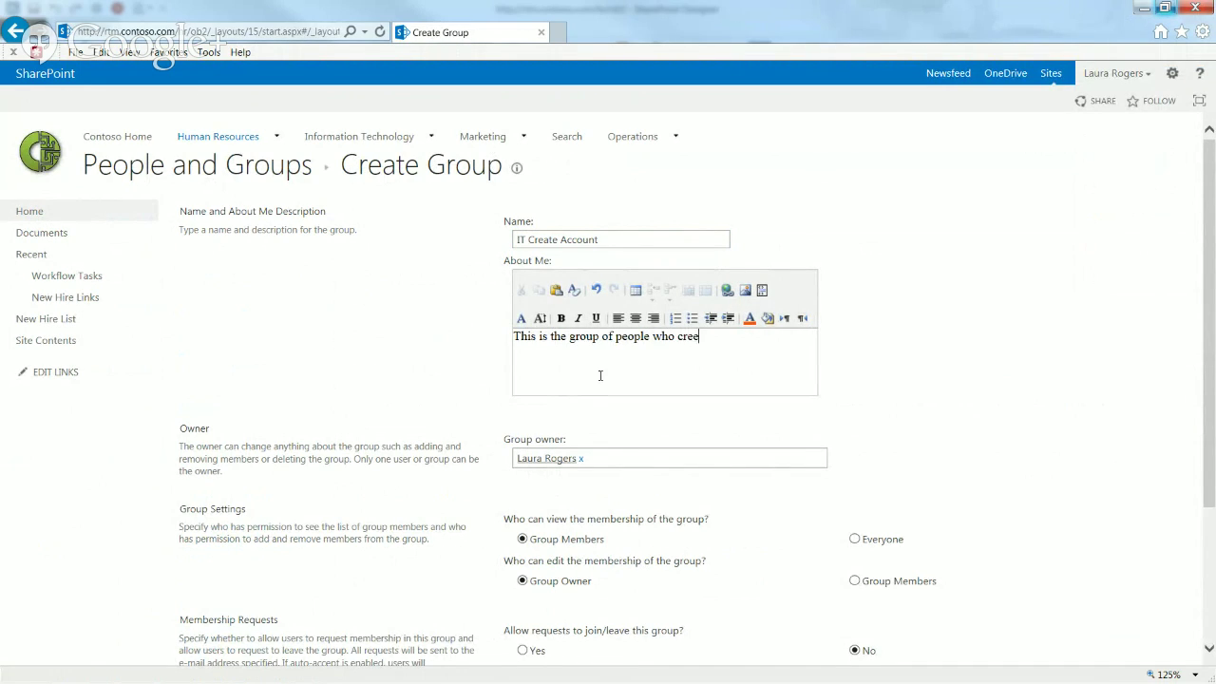
pyautogui.write('ate new AD accounts in the new hir')
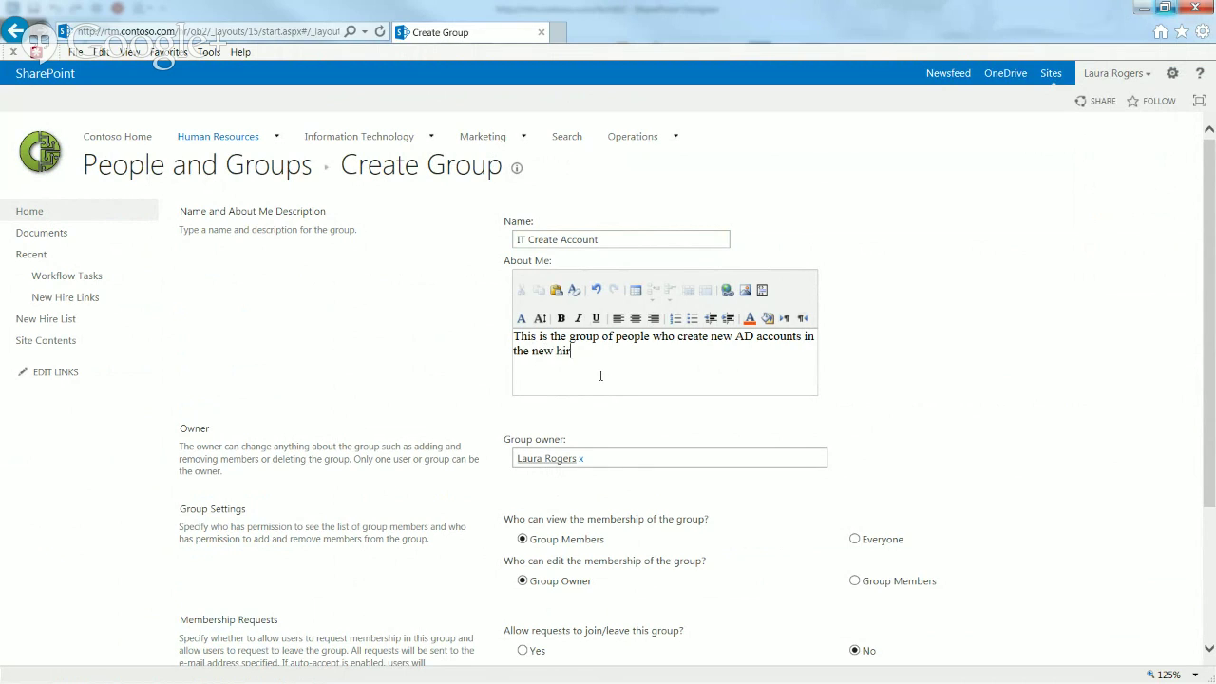
pyautogui.write('e process')
pyautogui.scroll(-3, 1210, 378)
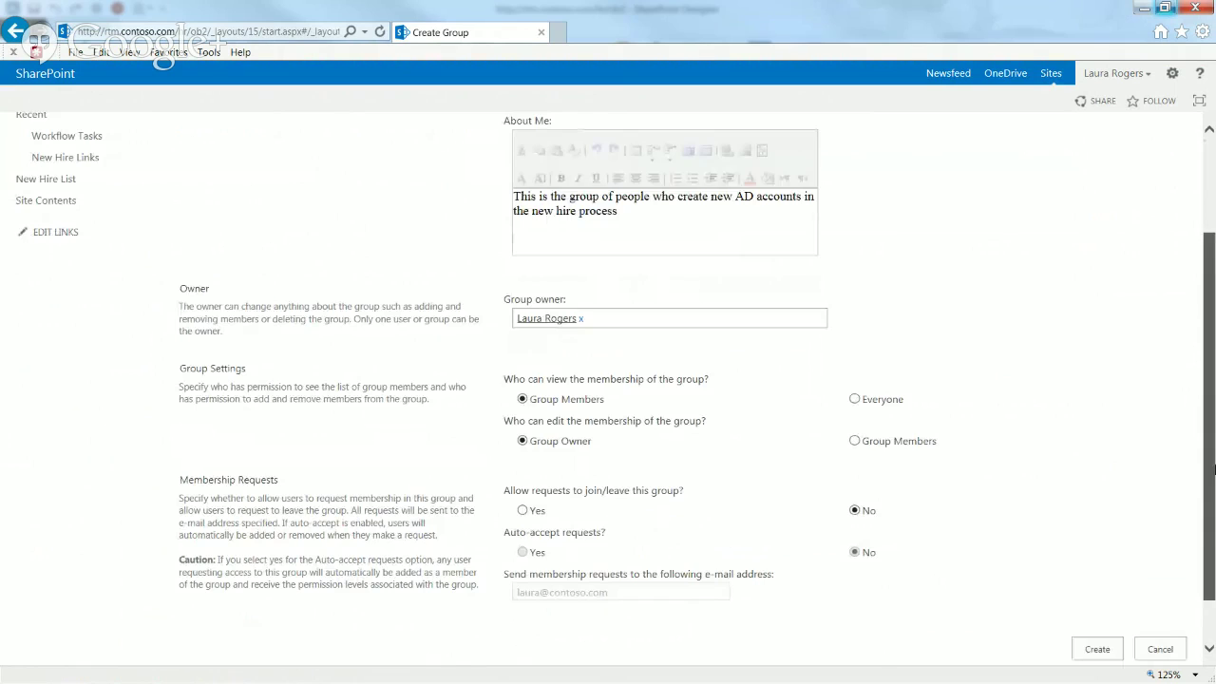
pyautogui.click(855, 375)
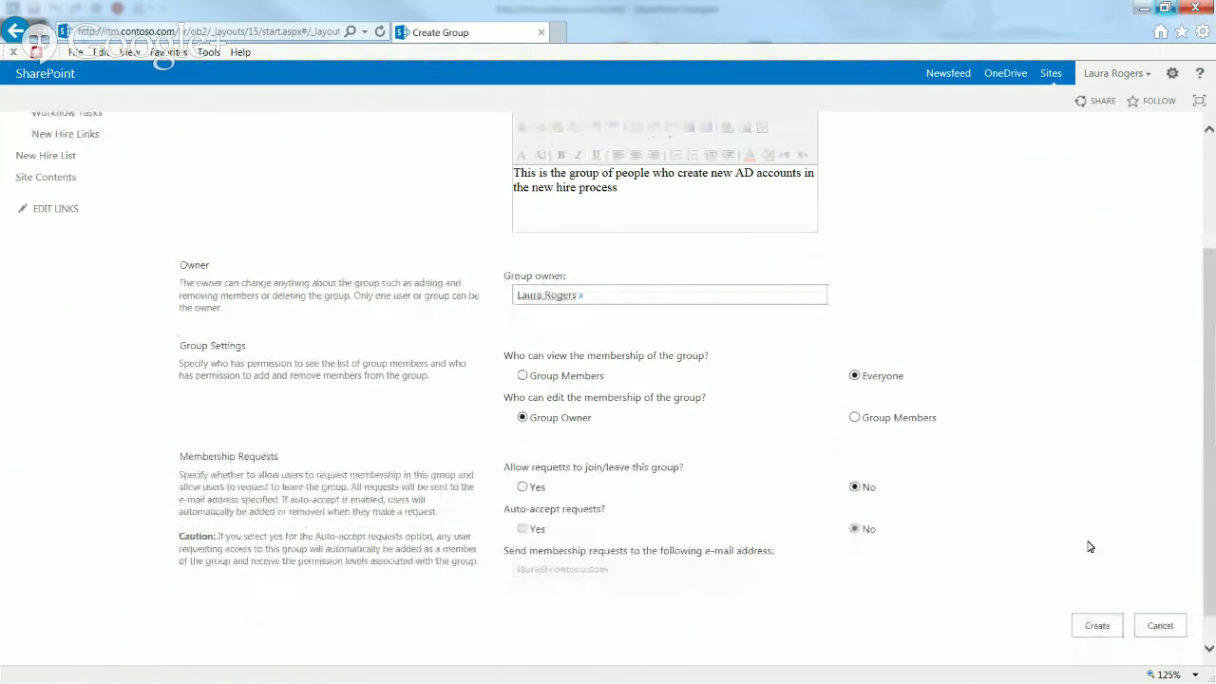
pyautogui.click(1097, 626)
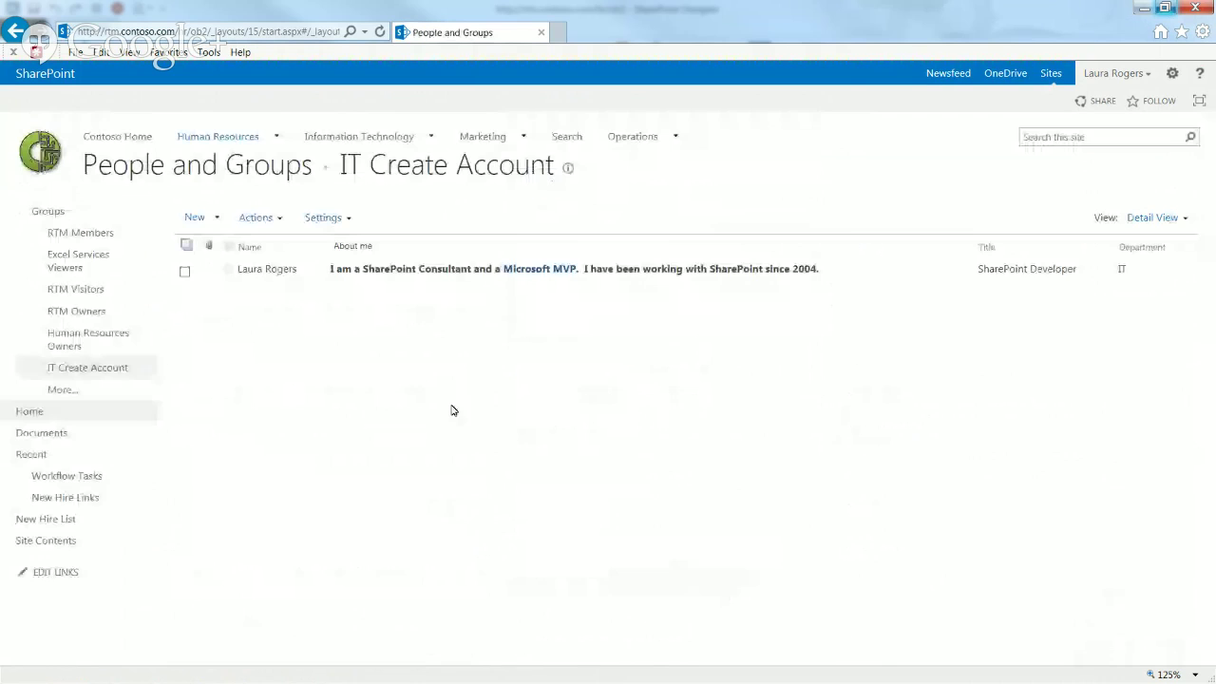
pyautogui.click(62, 216)
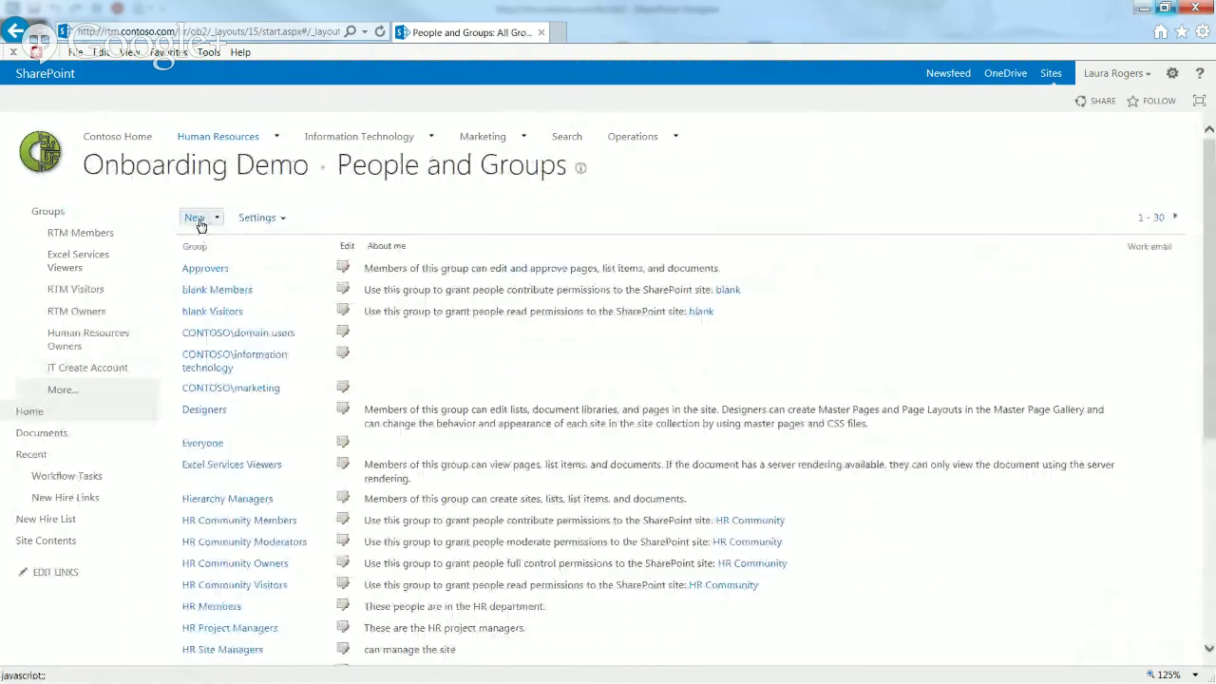
# Step: Create 'New Phone Group' for people who create phone numbers for new hires, viewable by Everyone
pyautogui.click(197, 219)
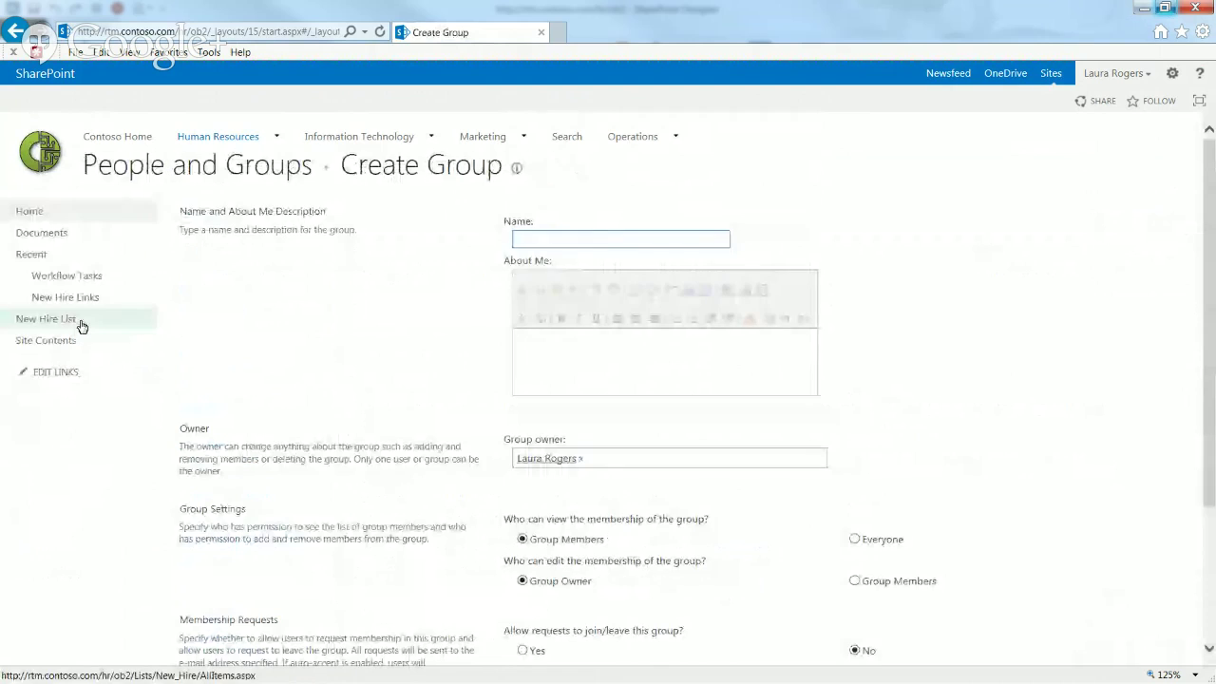
pyautogui.click(614, 236)
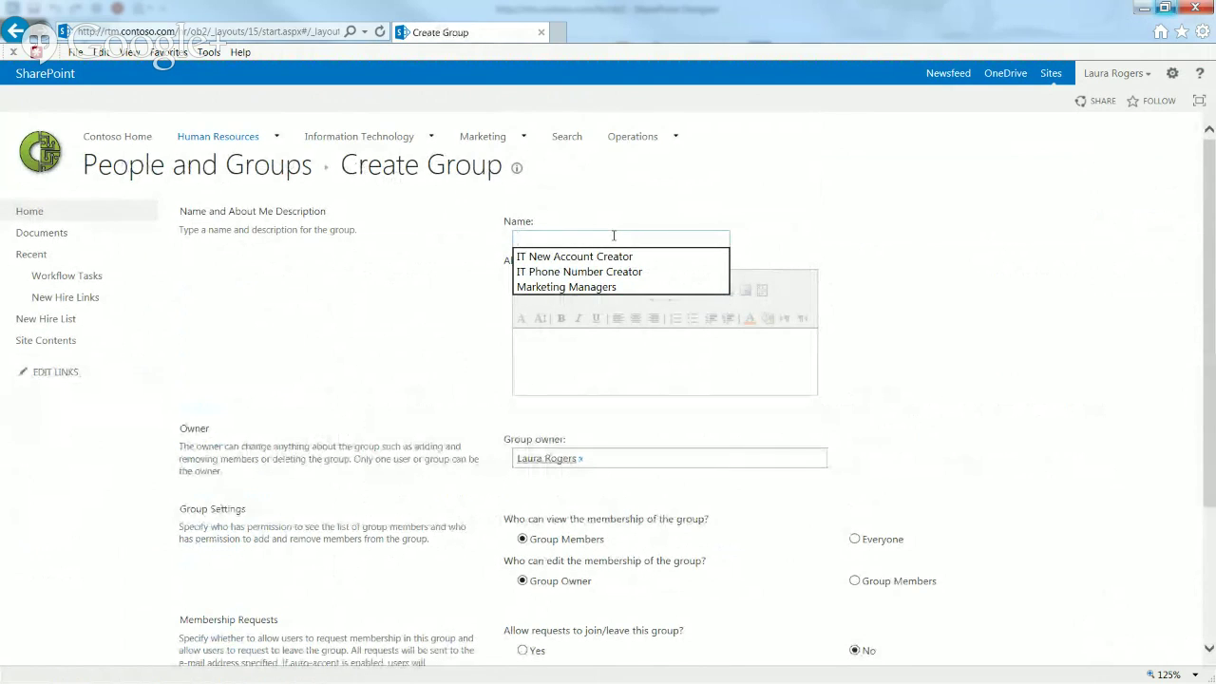
pyautogui.write('New Ph')
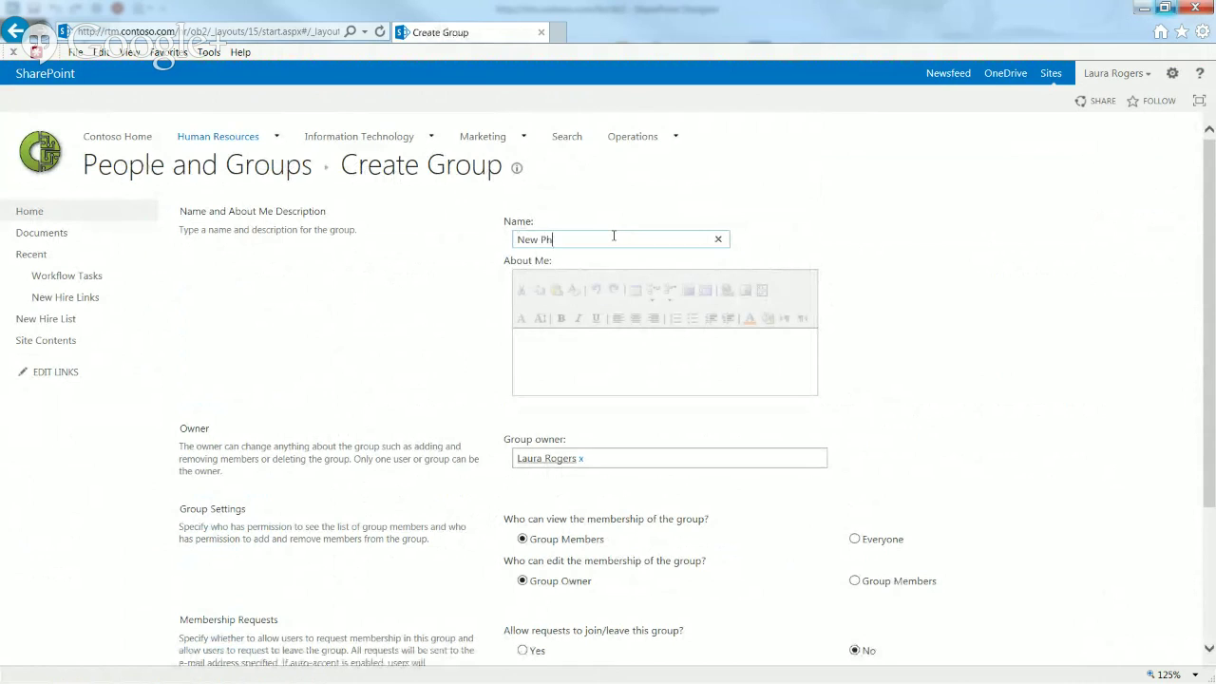
pyautogui.write('one')
pyautogui.write(' Group')
pyautogui.write('This is the group')
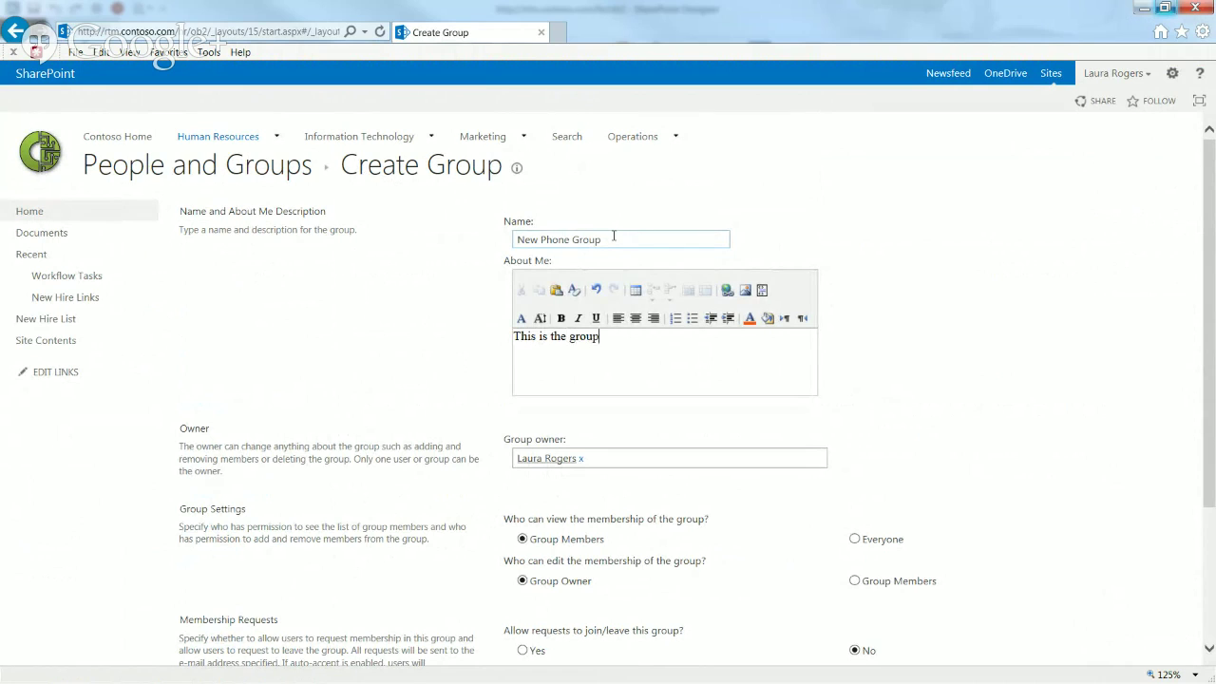
pyautogui.write(' outeople who create phone nu')
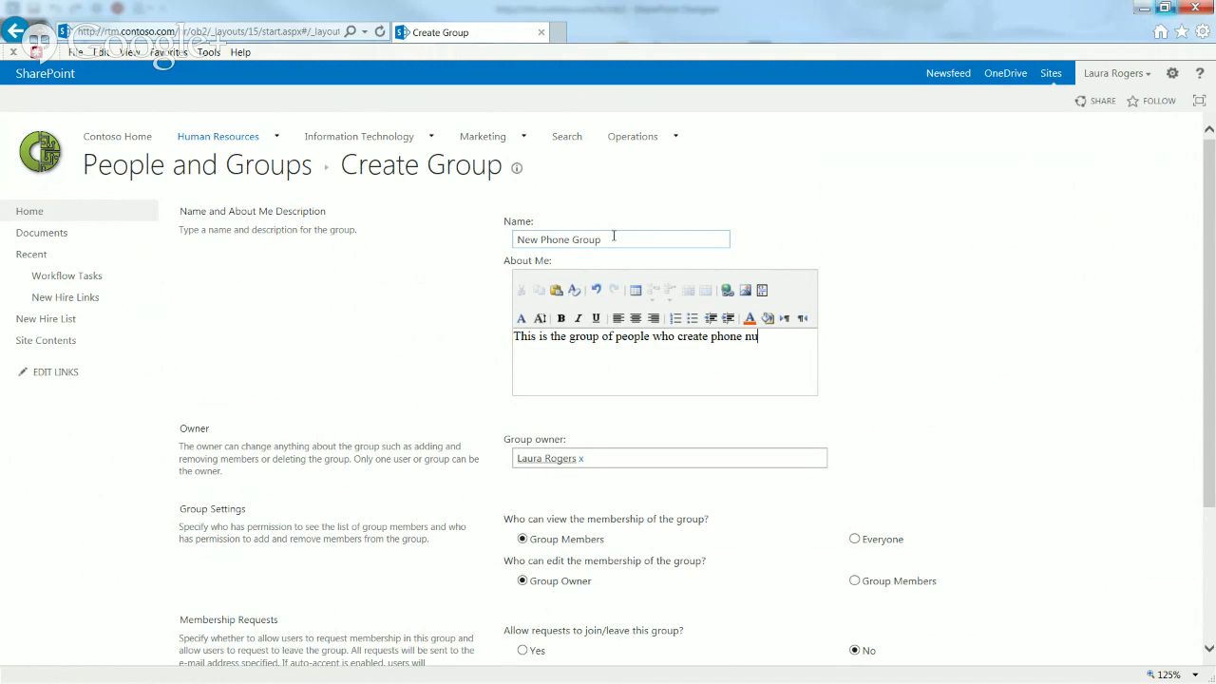
pyautogui.write('mbers for new ih')
pyautogui.press('BackSpace')
pyautogui.press('BackSpace')
pyautogui.write('hiees')
pyautogui.click(853, 539)
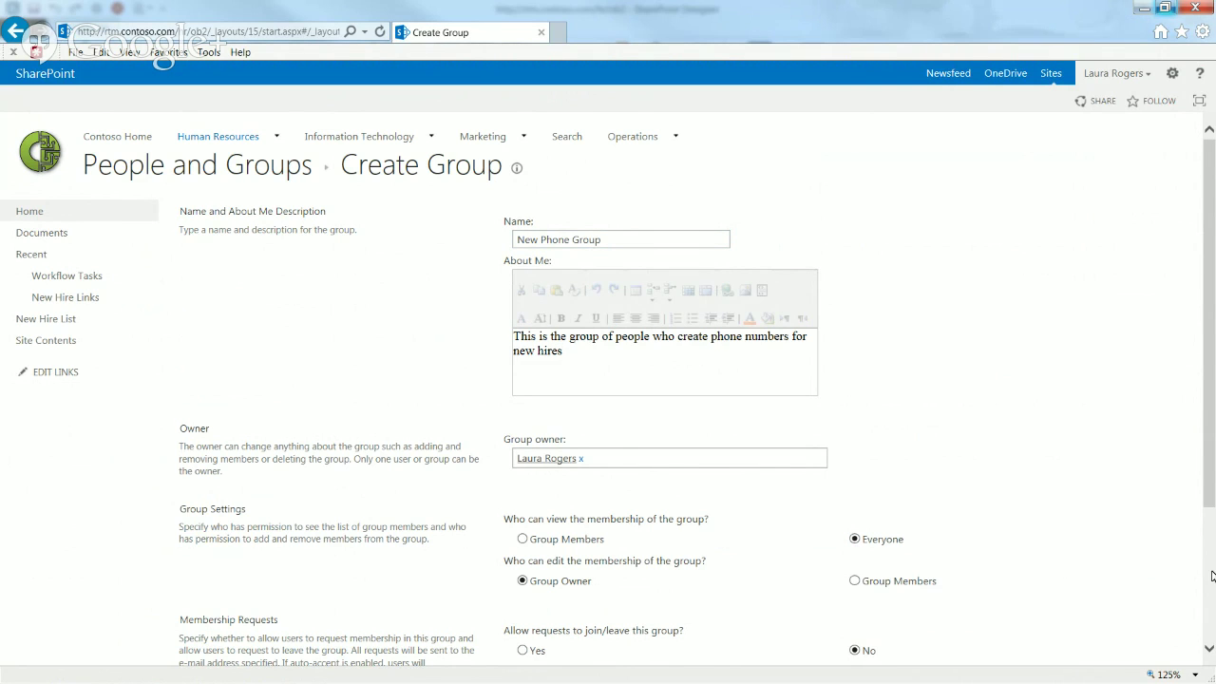
pyautogui.scroll(-2, 1212, 576)
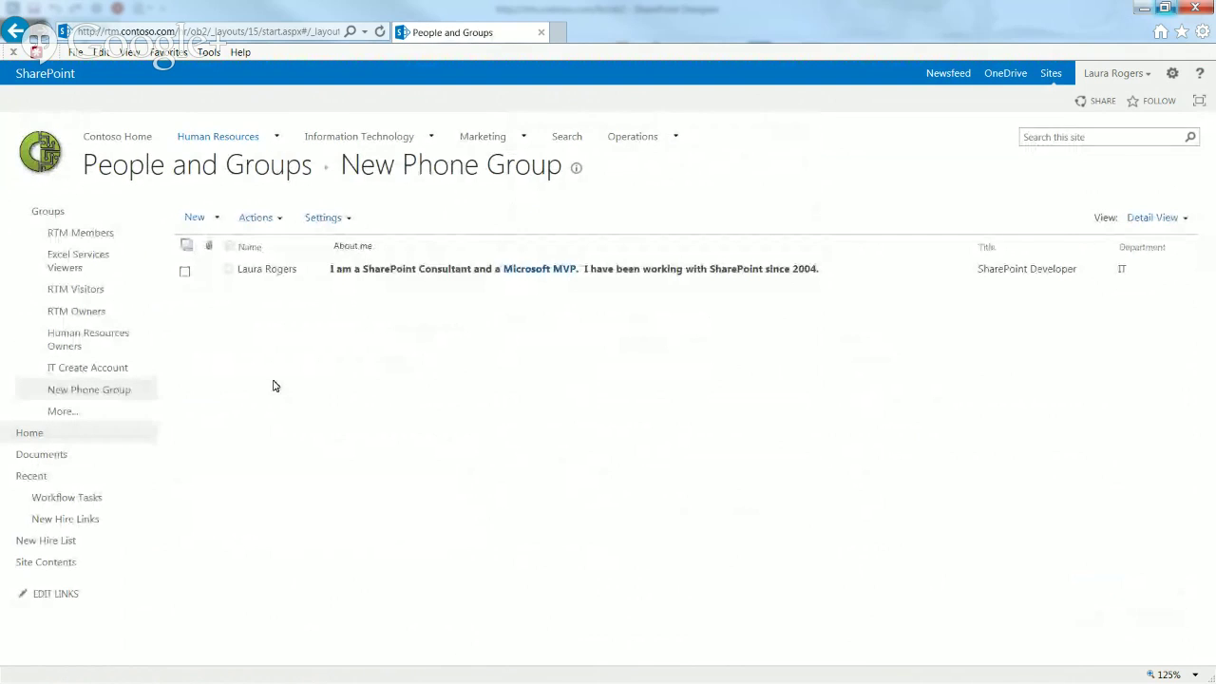
pyautogui.click(66, 212)
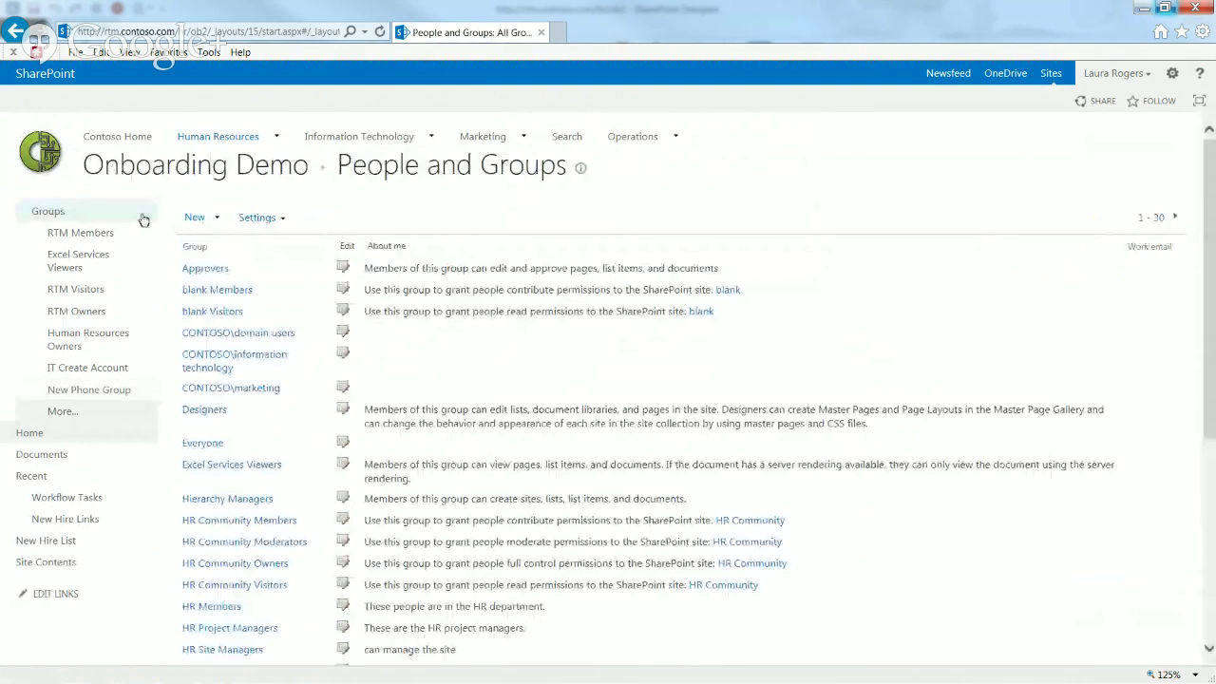
# Step: Create 'HR Welcome Packet' group: 'This group sends out welcome packets to new hires.', viewable by Everyone
pyautogui.click(196, 219)
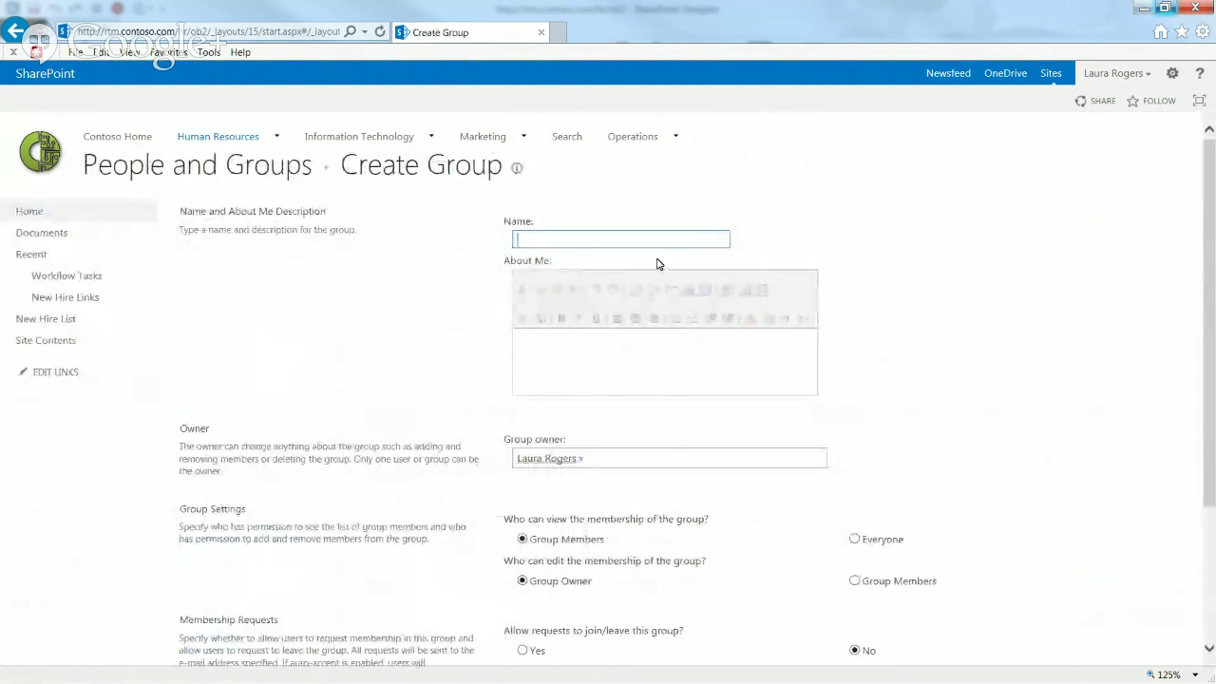
pyautogui.write('HR Welco')
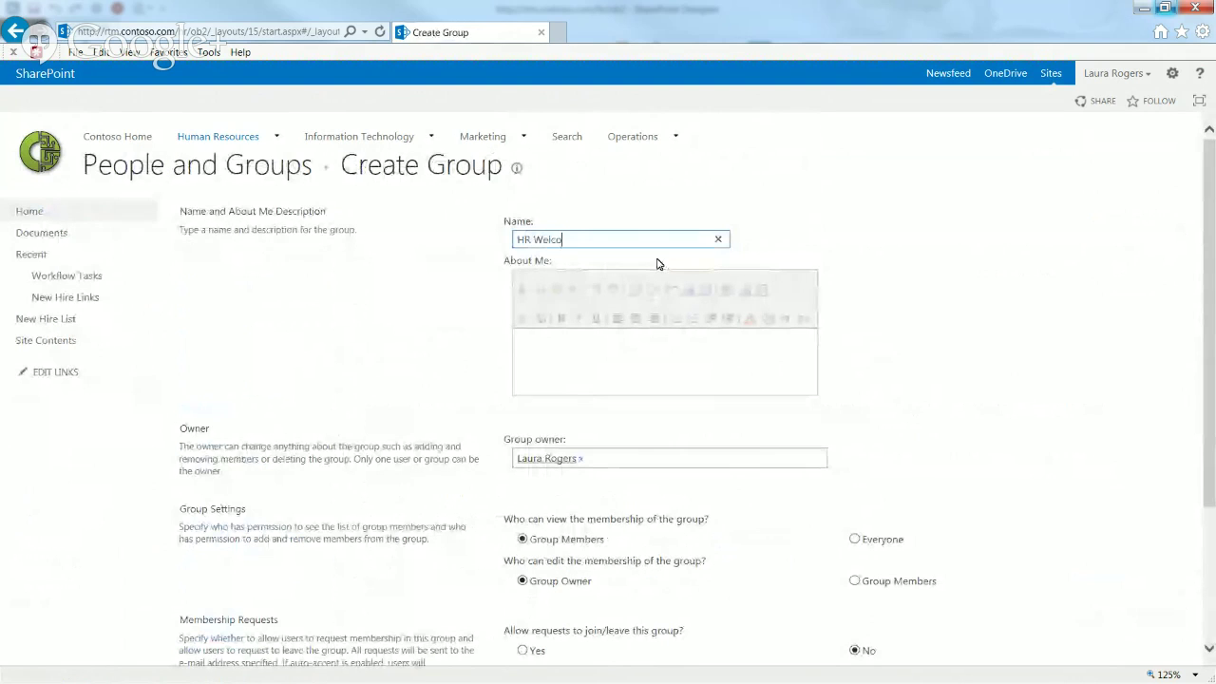
pyautogui.write('me Packet')
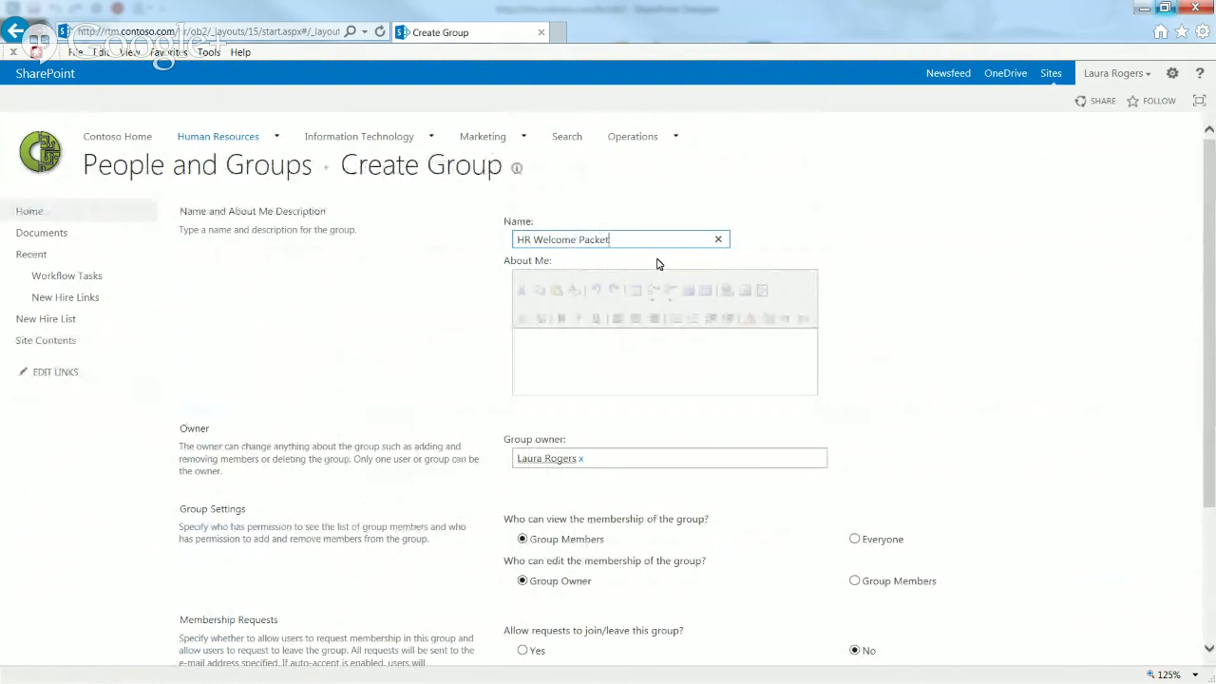
pyautogui.click(684, 352)
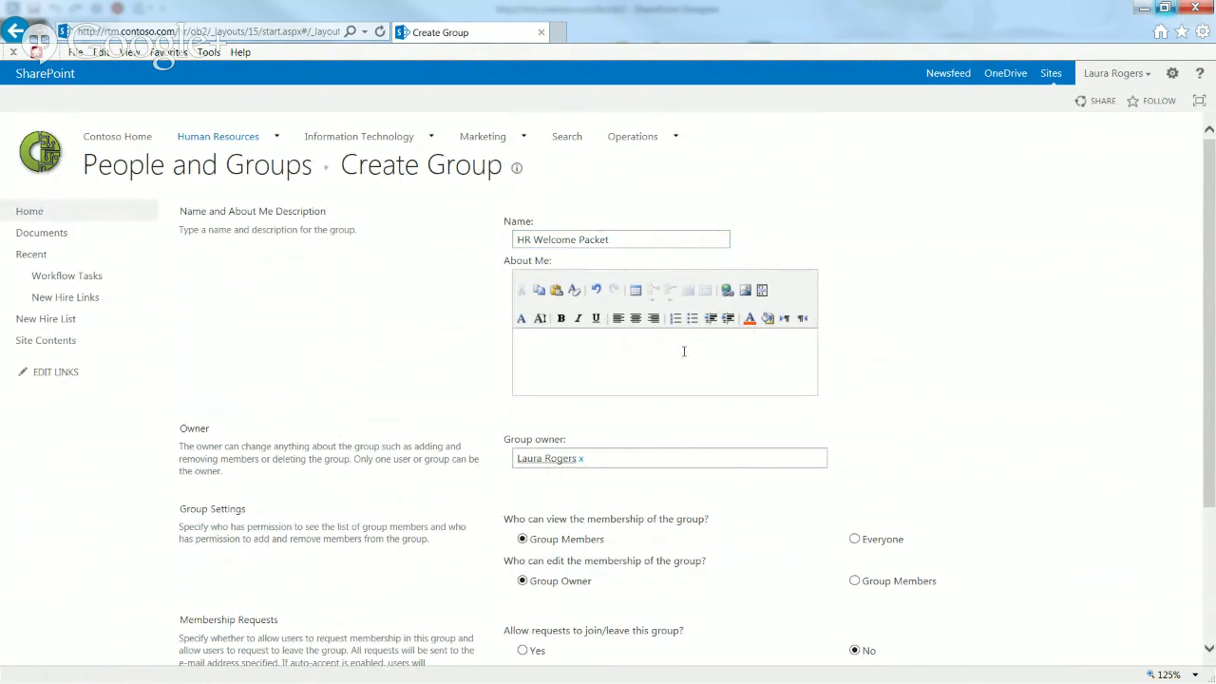
pyautogui.write('This group sends out welcome packets to new hires.')
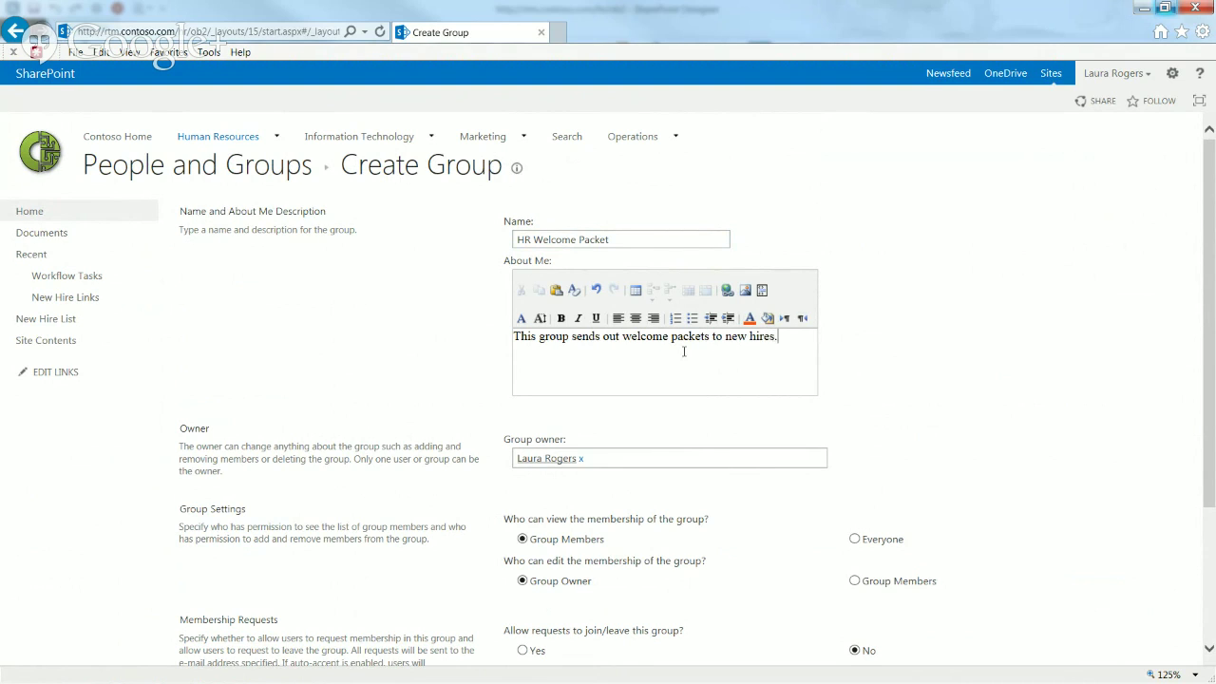
pyautogui.click(854, 539)
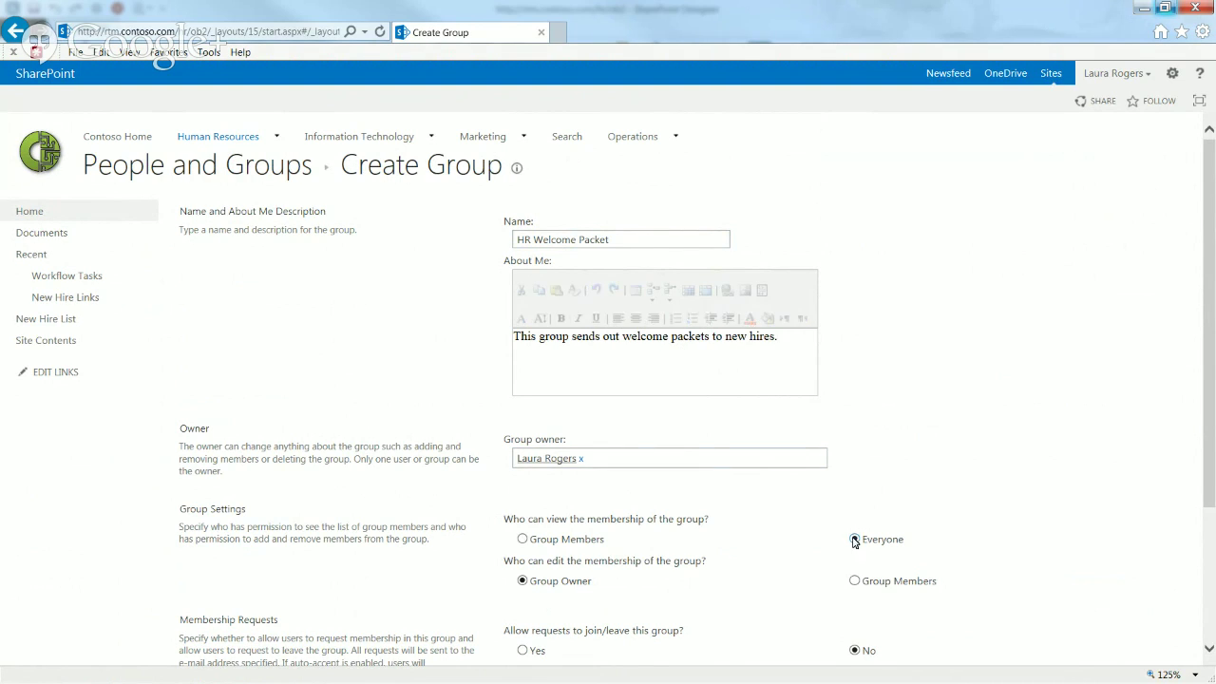
pyautogui.scroll(-5, 1175, 539)
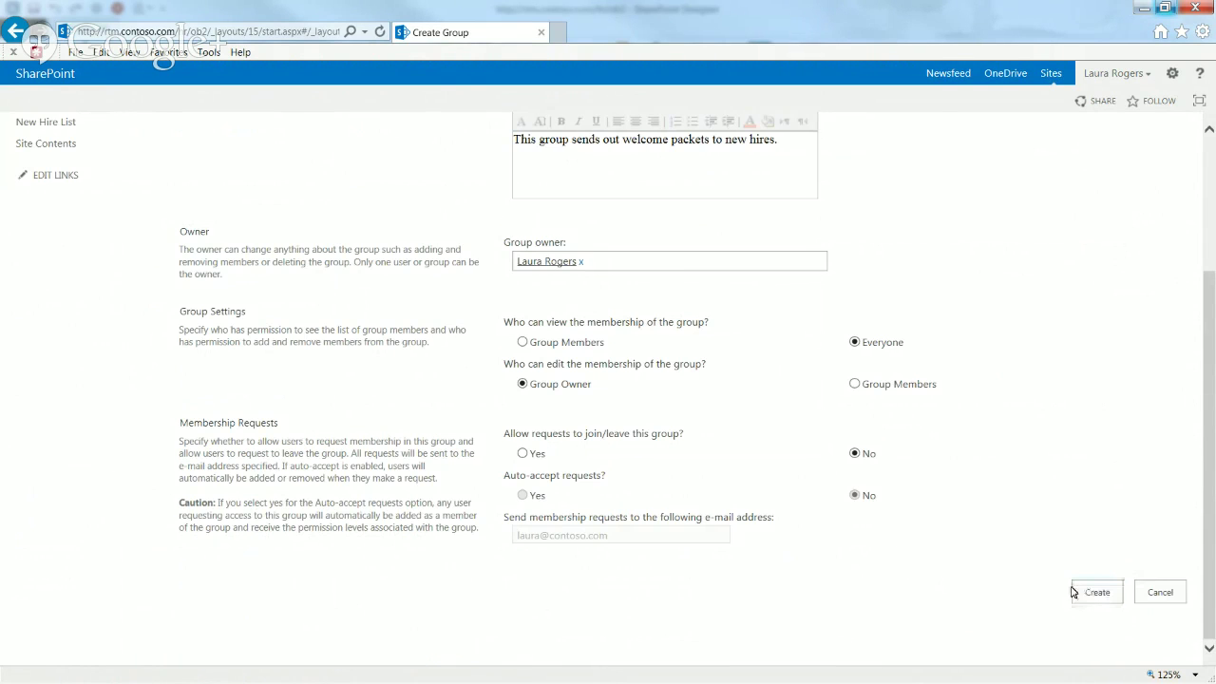
pyautogui.click(1092, 589)
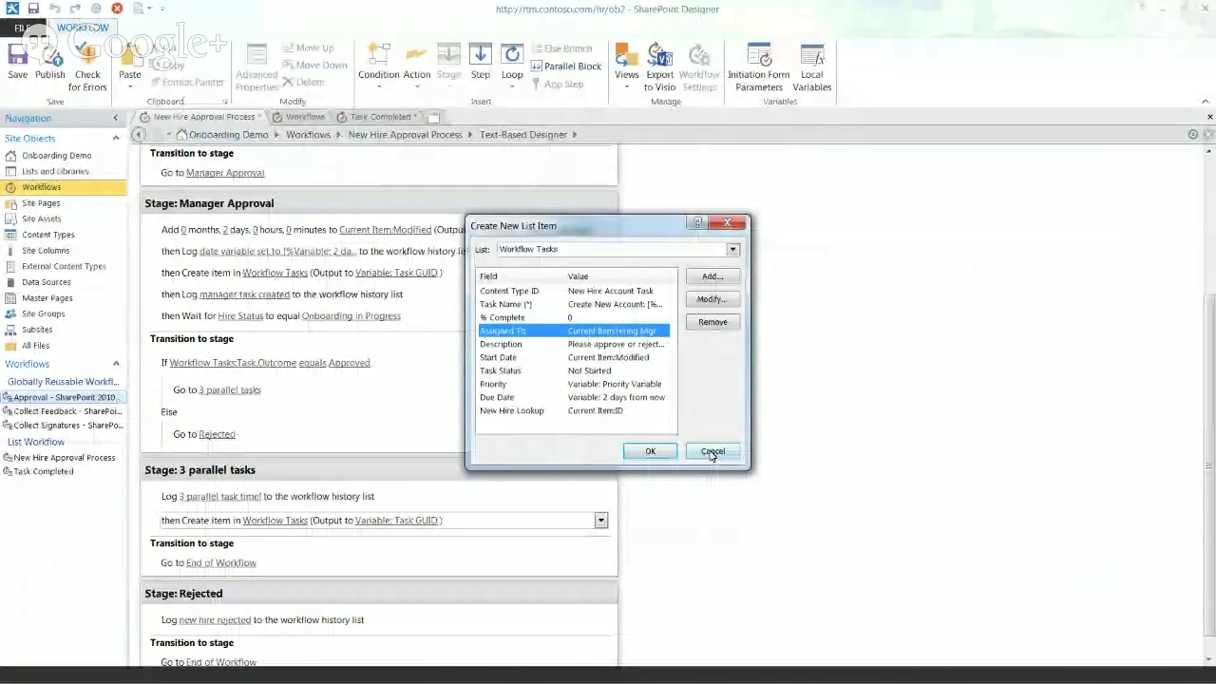
# Step: Set the parallel-stage task's Assigned To value to the IT Create Account group
pyautogui.click(652, 452)
pyautogui.click(95, 10)
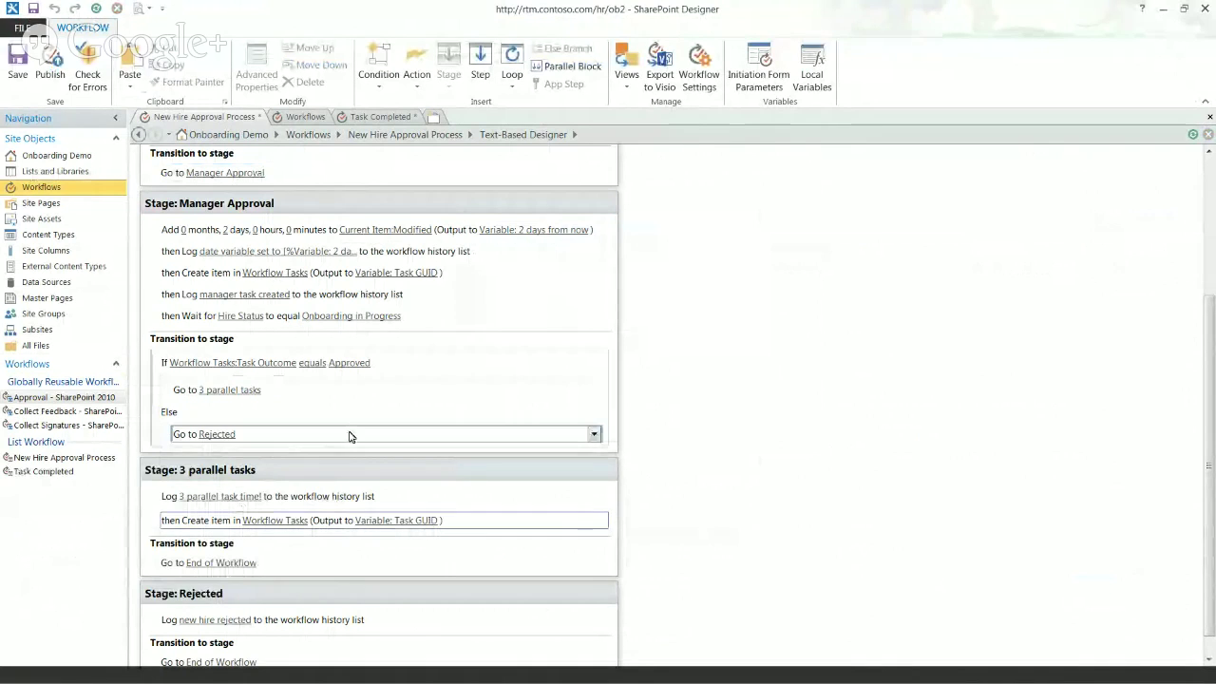
pyautogui.click(299, 520)
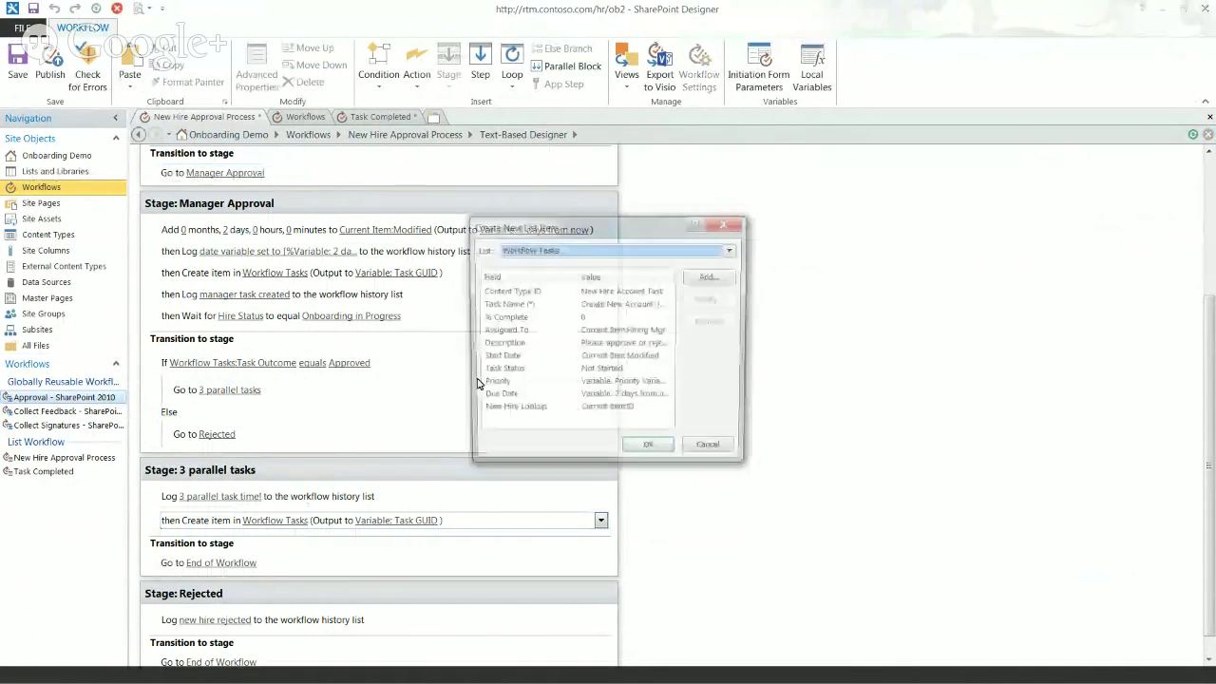
pyautogui.doubleClick(537, 330)
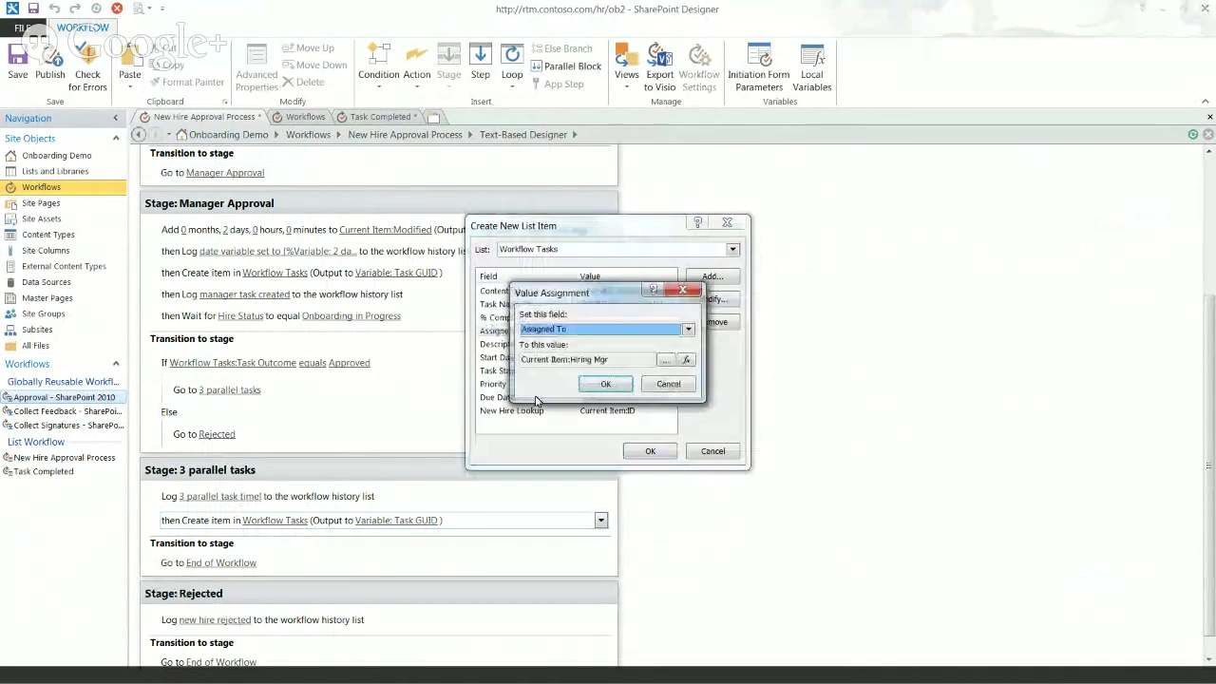
pyautogui.moveTo(631, 294); pyautogui.dragTo(669, 290)
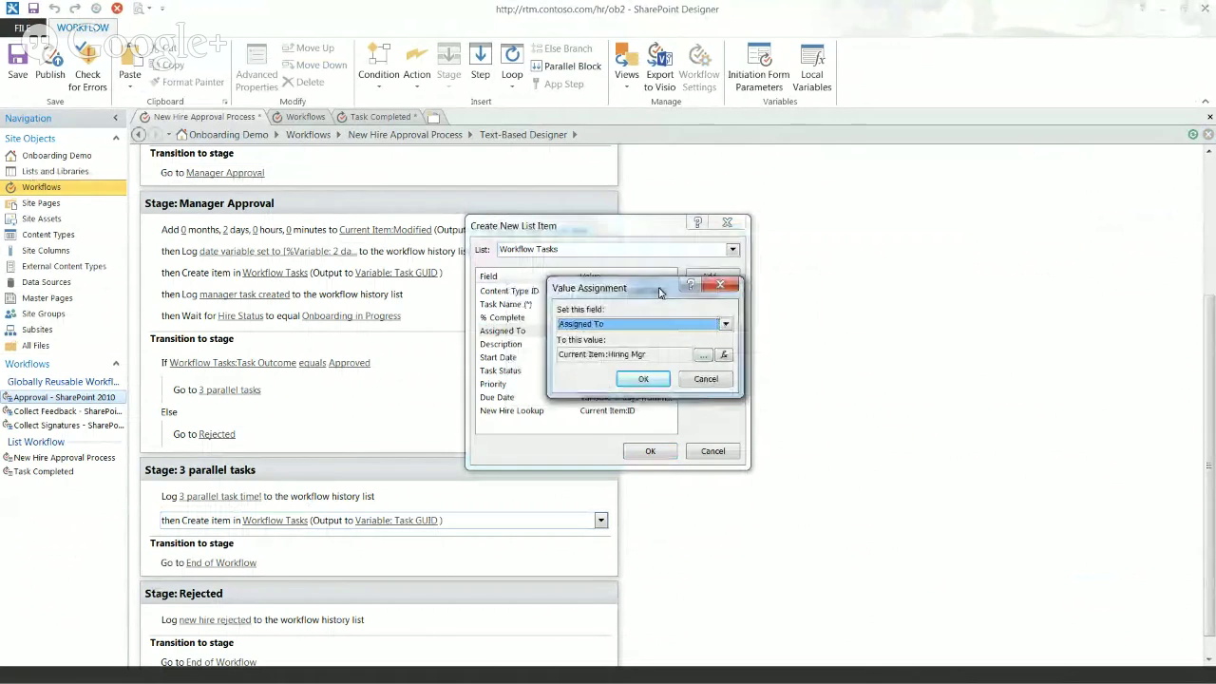
pyautogui.click(704, 355)
pyautogui.moveTo(613, 316)
pyautogui.mouseDown()
pyautogui.moveTo(613, 407)
pyautogui.moveTo(602, 317)
pyautogui.mouseUp()
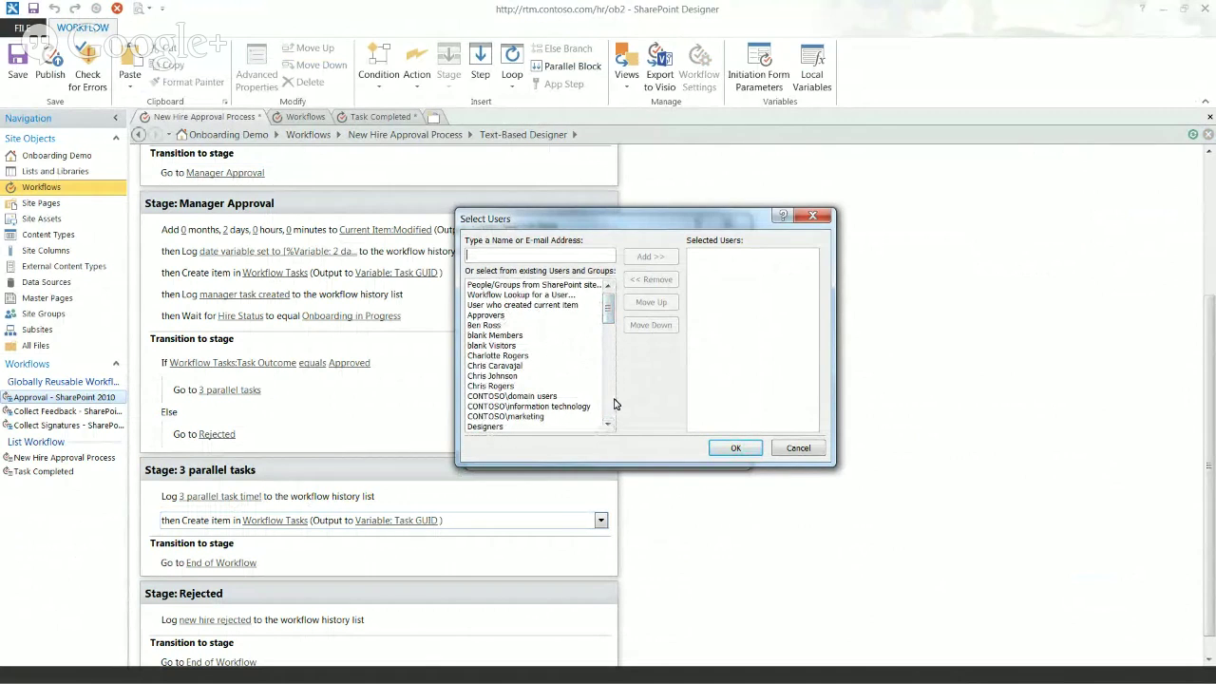
pyautogui.moveTo(608, 302); pyautogui.dragTo(614, 346)
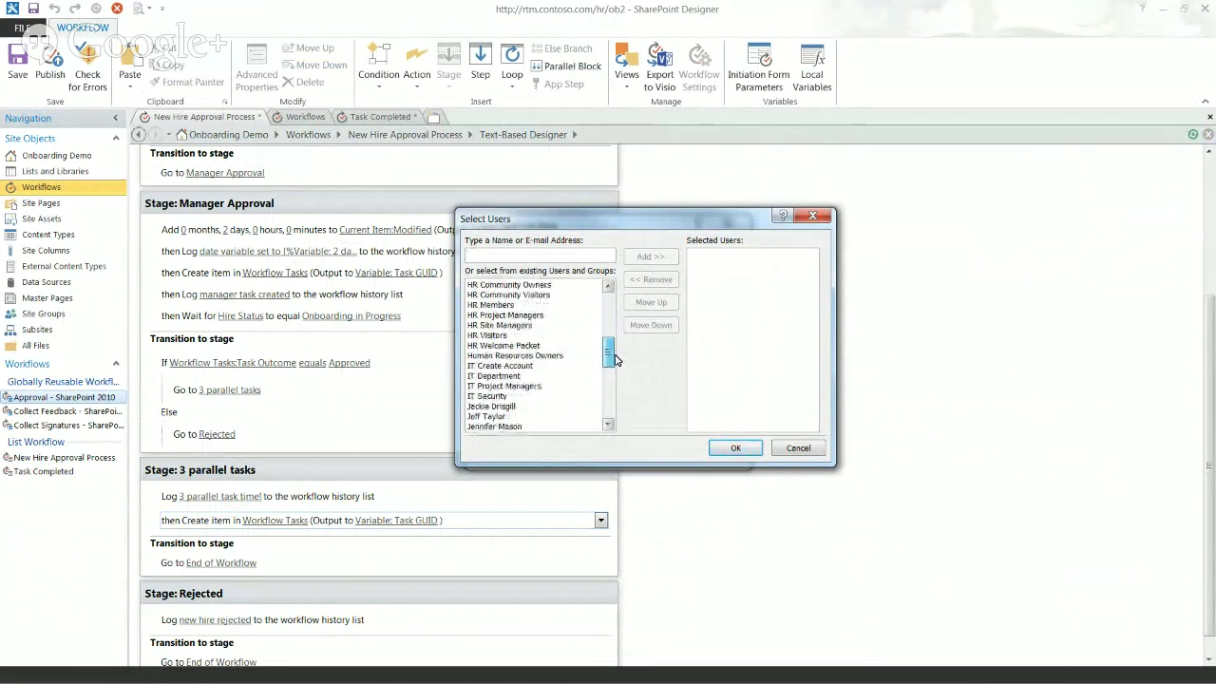
pyautogui.click(581, 368)
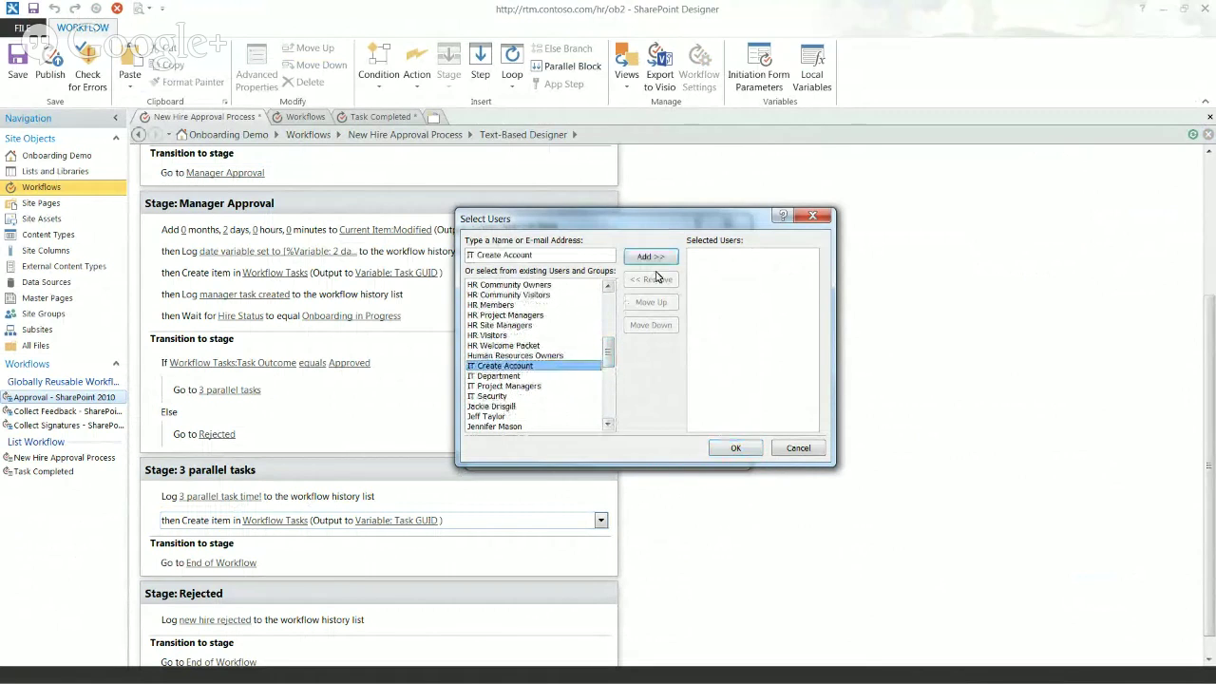
pyautogui.click(654, 258)
pyautogui.click(735, 448)
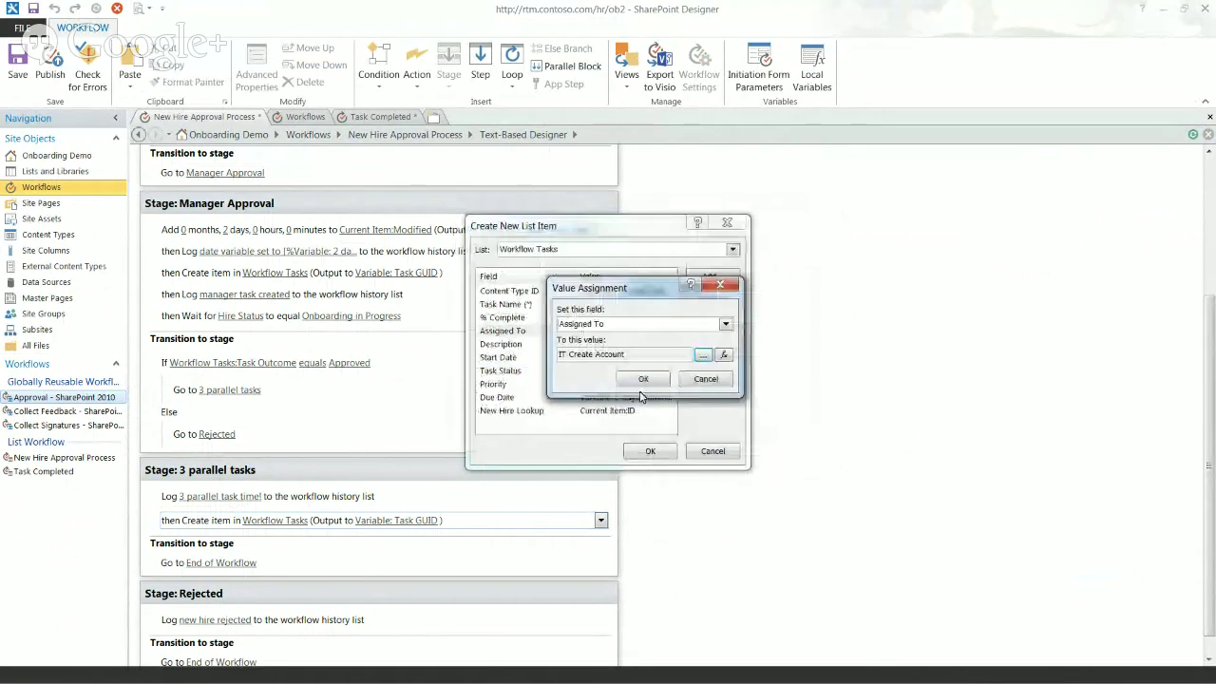
pyautogui.click(643, 379)
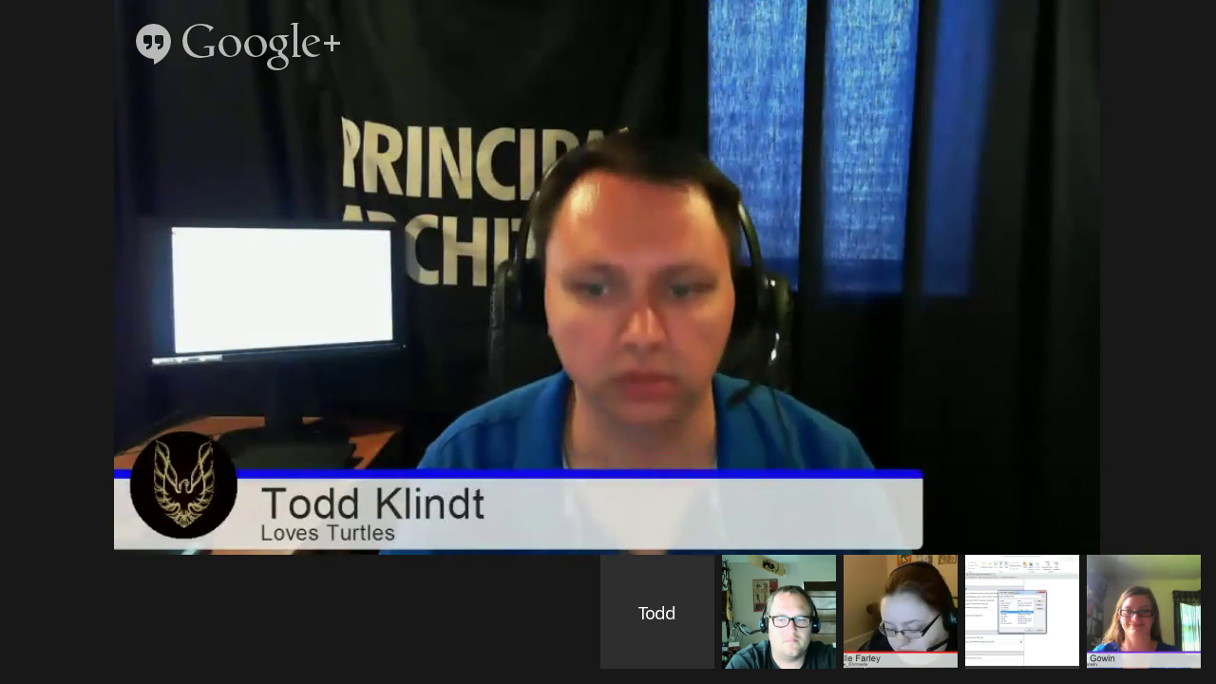
# Step: Set the Description to 'Please create an account for this new hire and enter that account name here in the…'
pyautogui.click(591, 344)
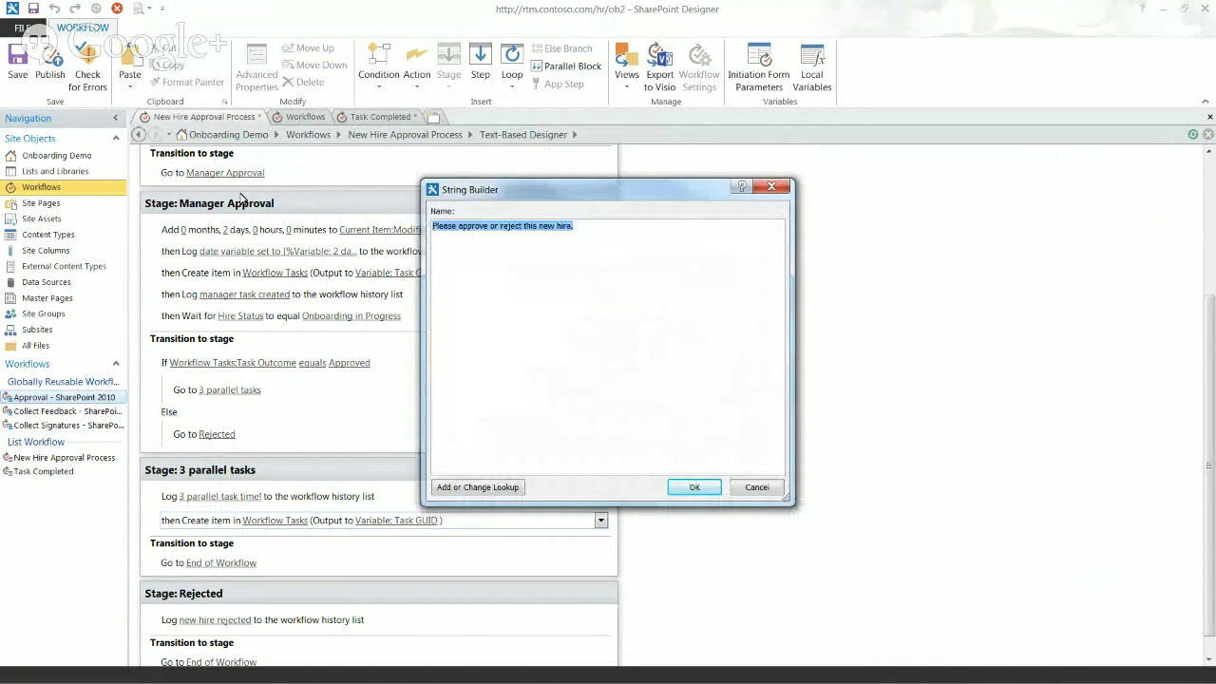
pyautogui.write('Please')
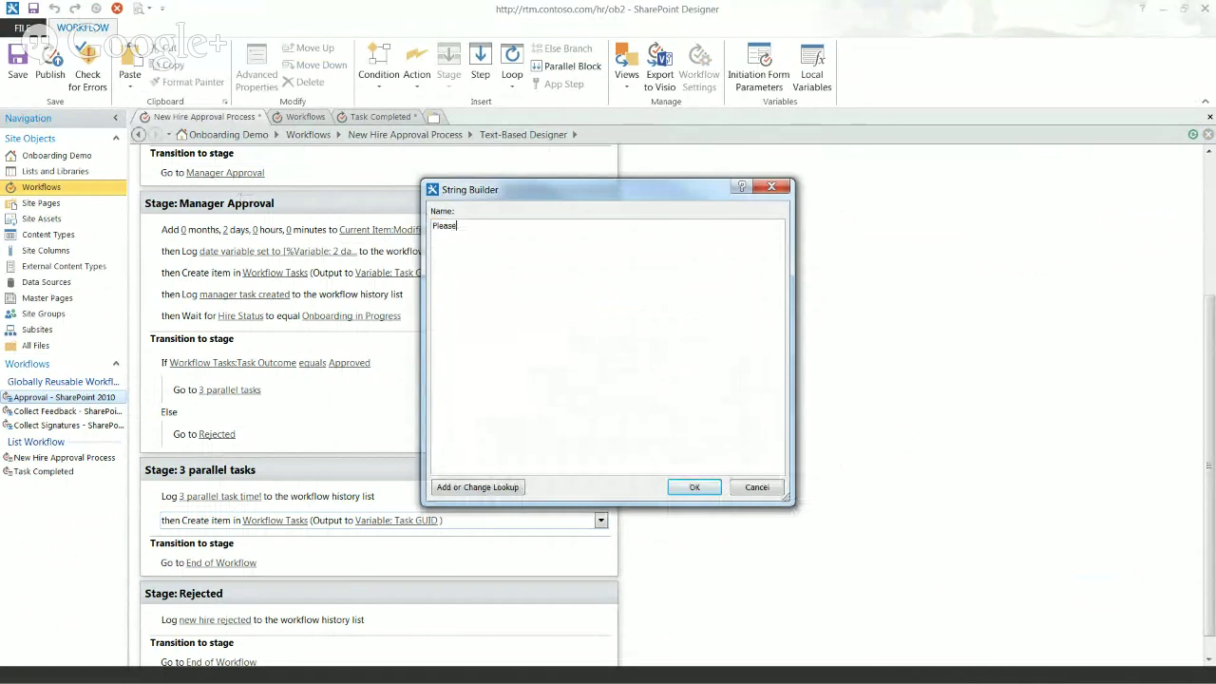
pyautogui.write(' create an account for this new')
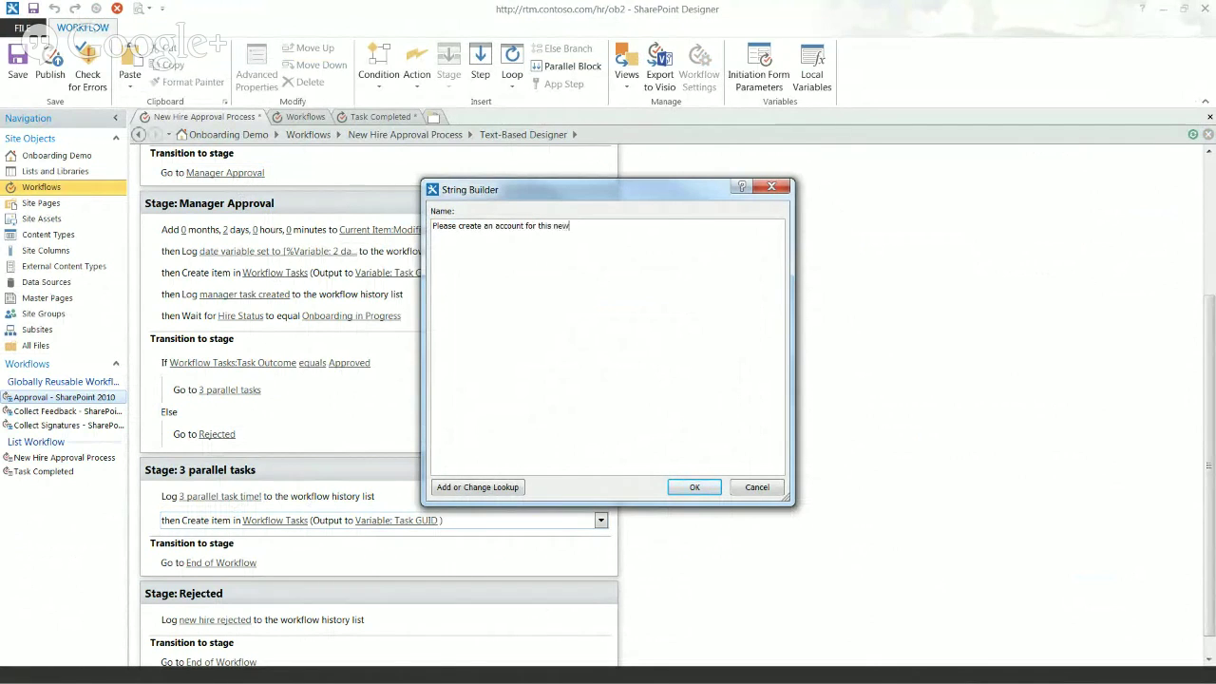
pyautogui.write(' hire and enter that account na')
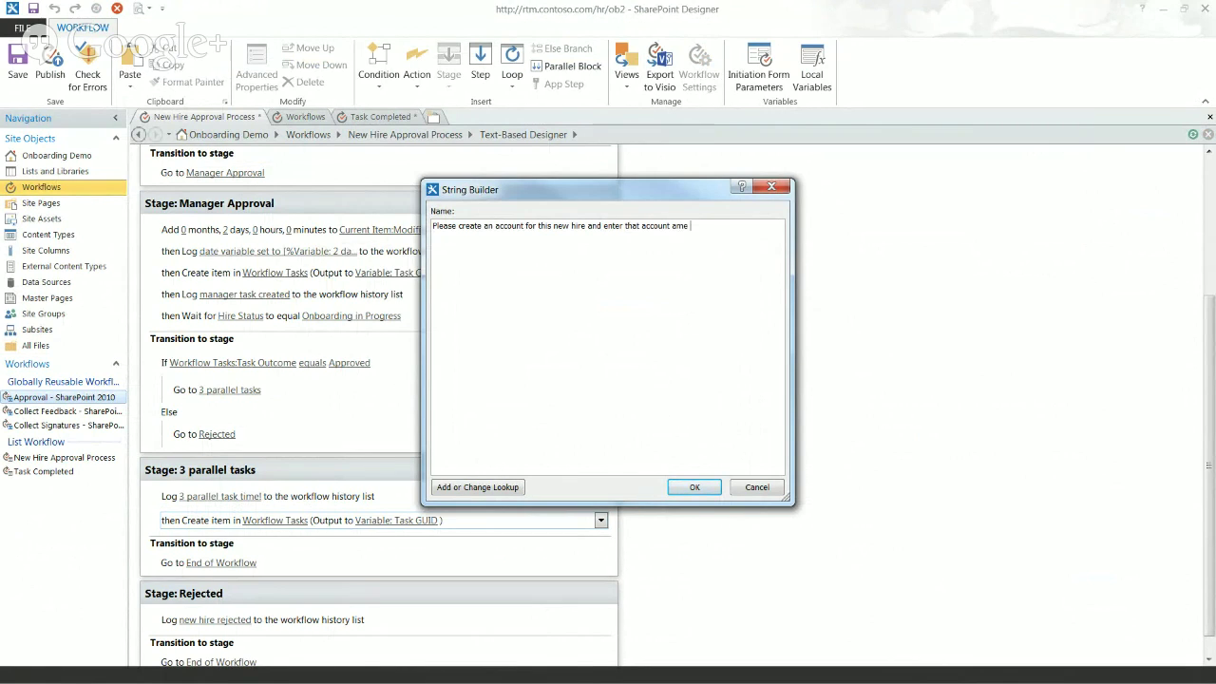
pyautogui.write('me here in the task.')
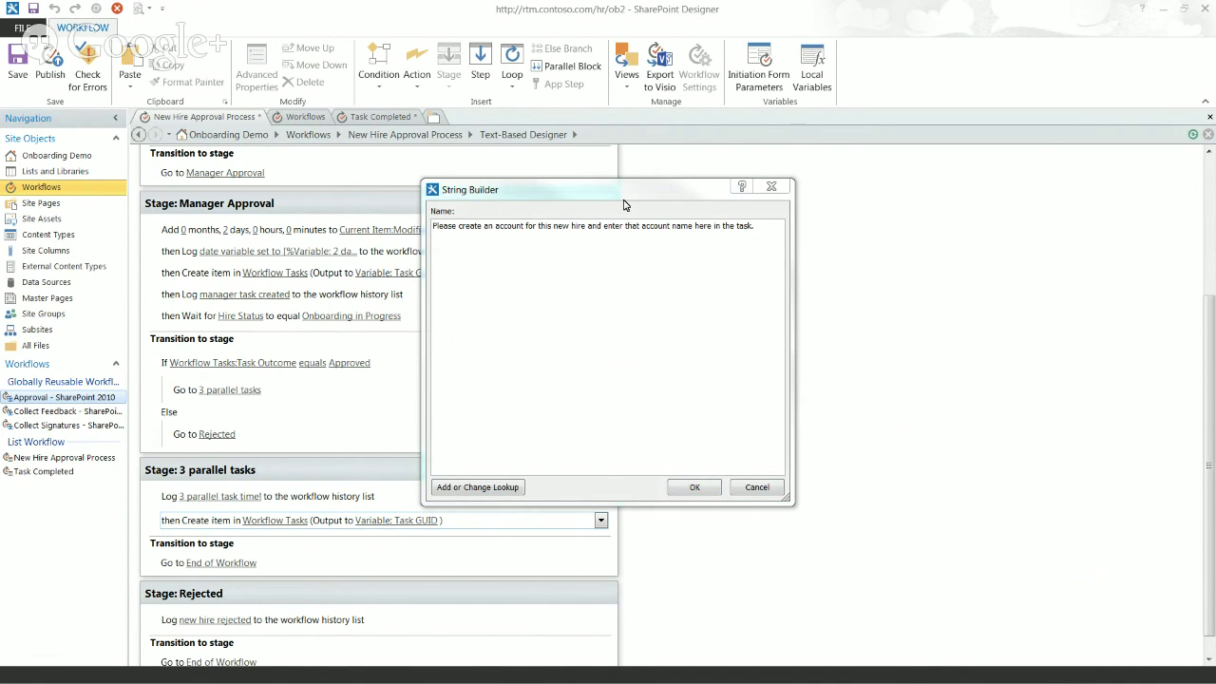
pyautogui.click(701, 488)
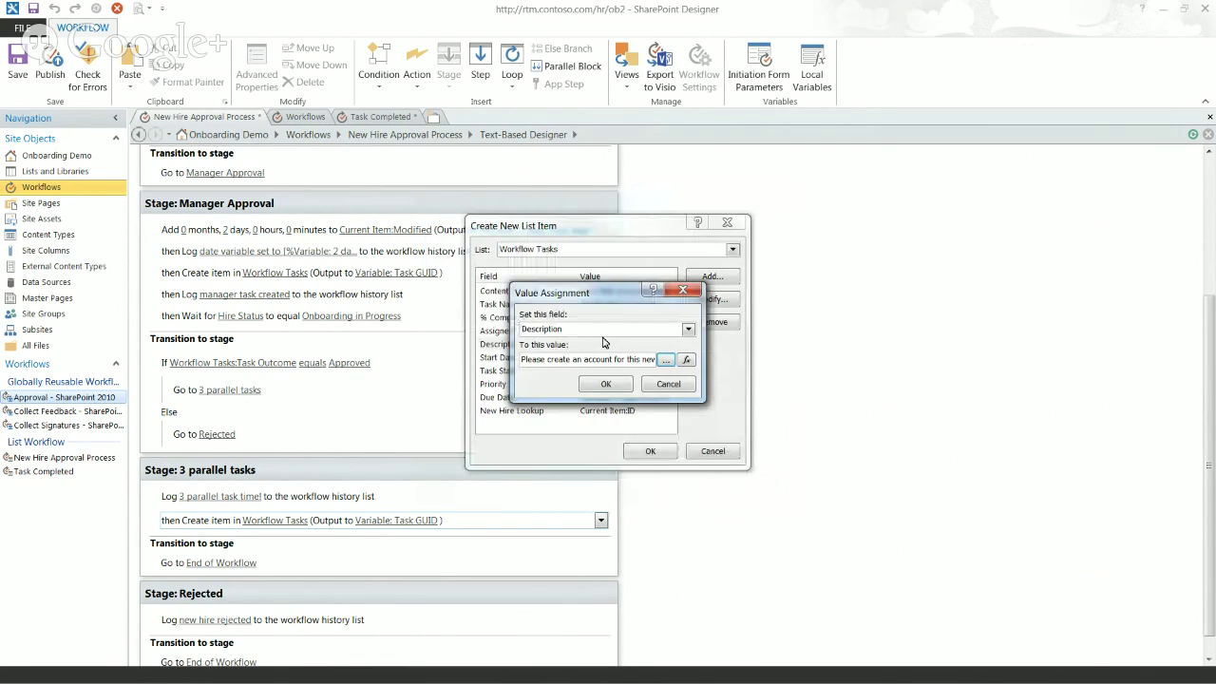
# Step: Confirm the Description, check Start Date, Task Status, Priority and Due Date, and save the task settings
pyautogui.click(593, 386)
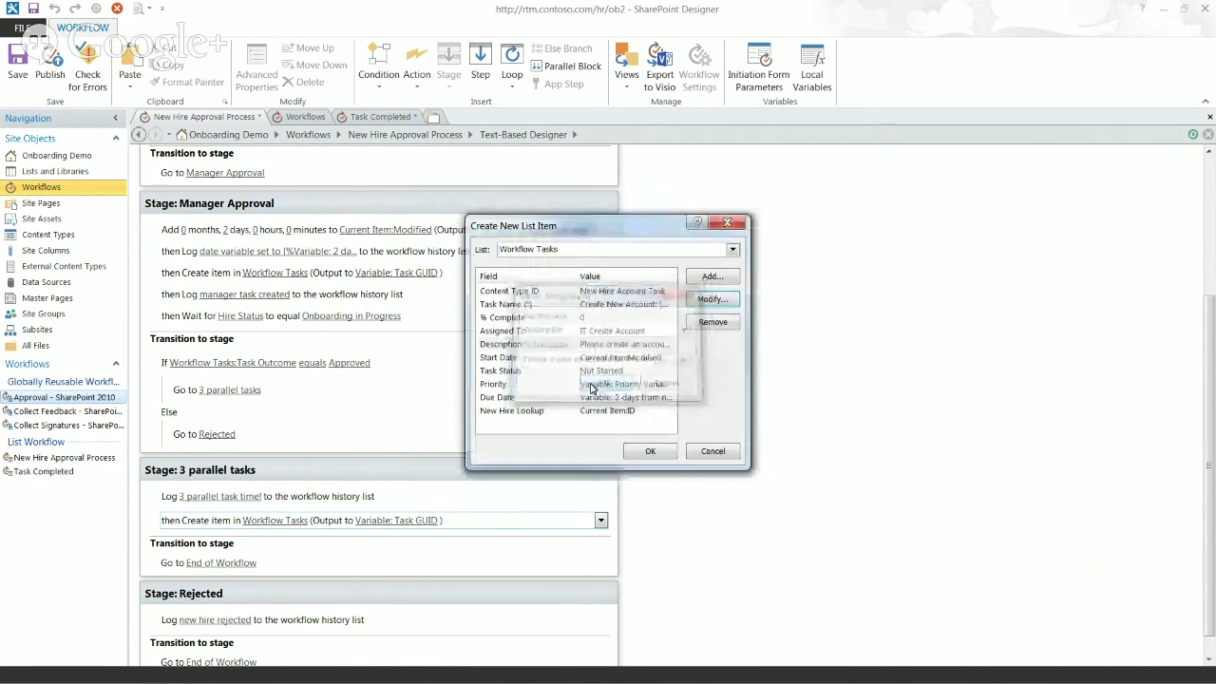
pyautogui.click(557, 359)
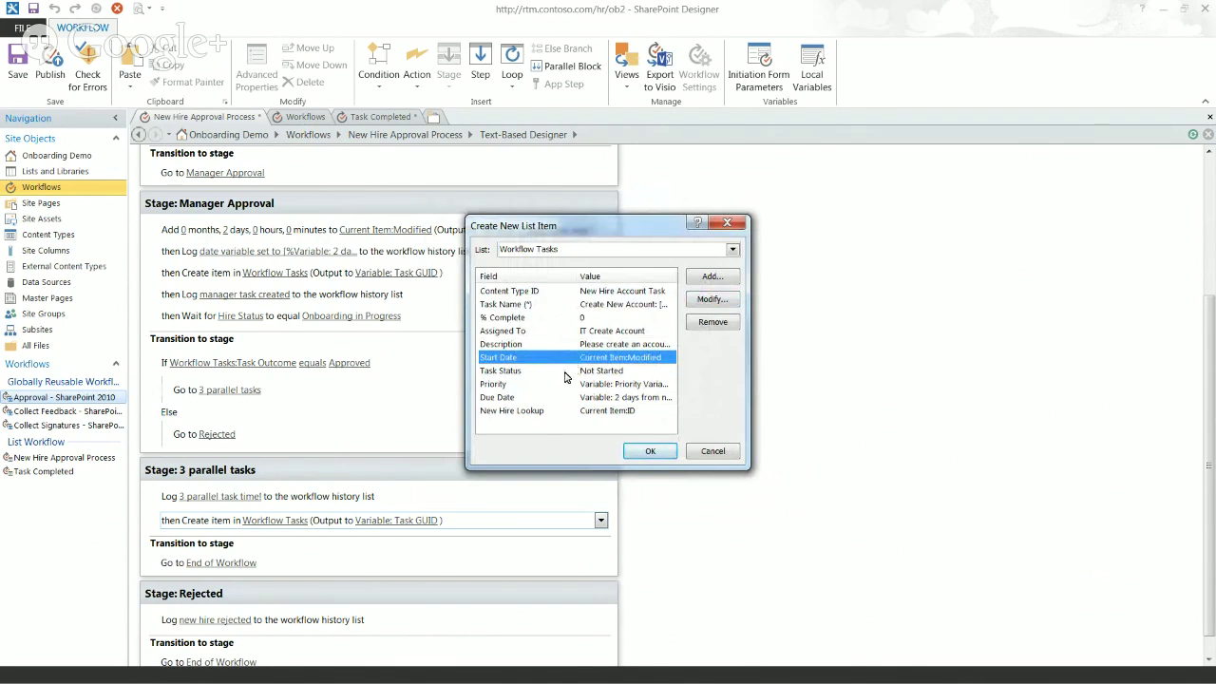
pyautogui.click(558, 373)
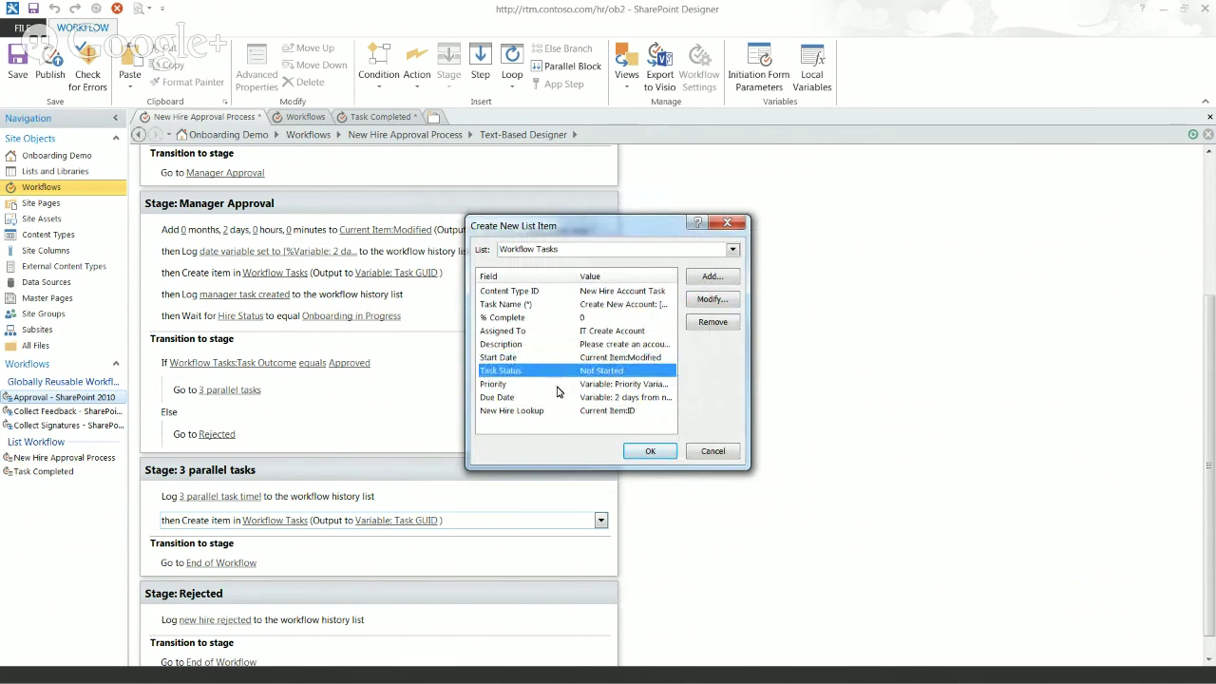
pyautogui.click(557, 385)
pyautogui.click(558, 399)
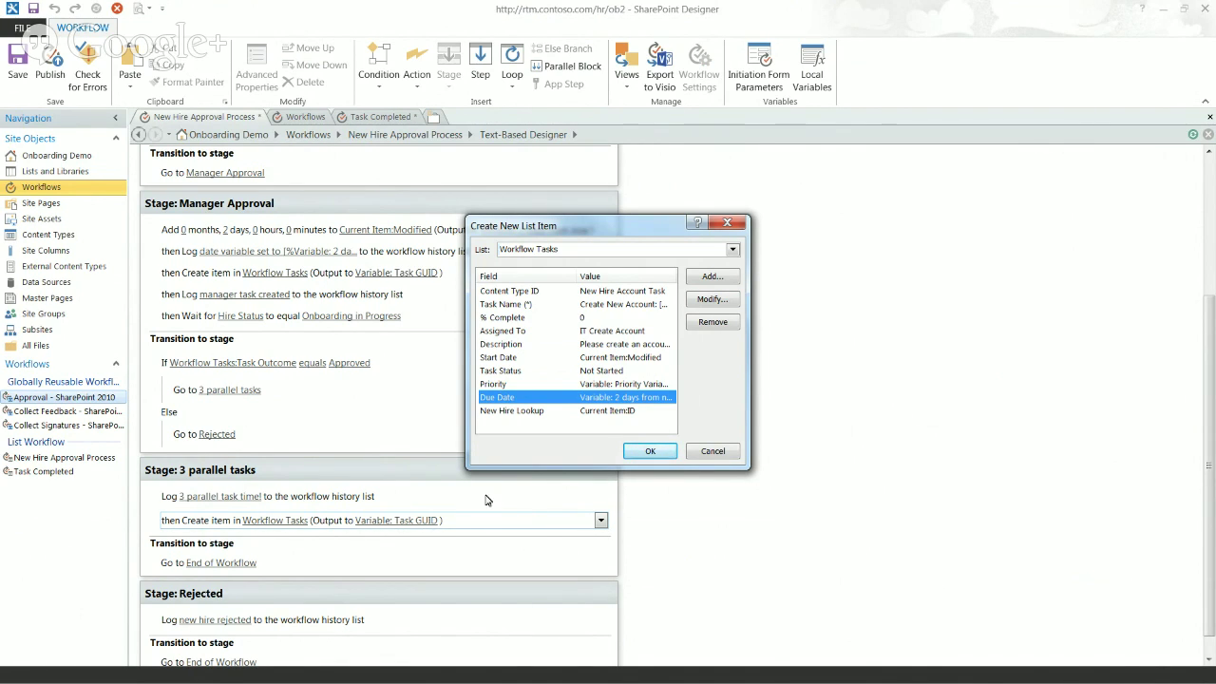
pyautogui.click(653, 451)
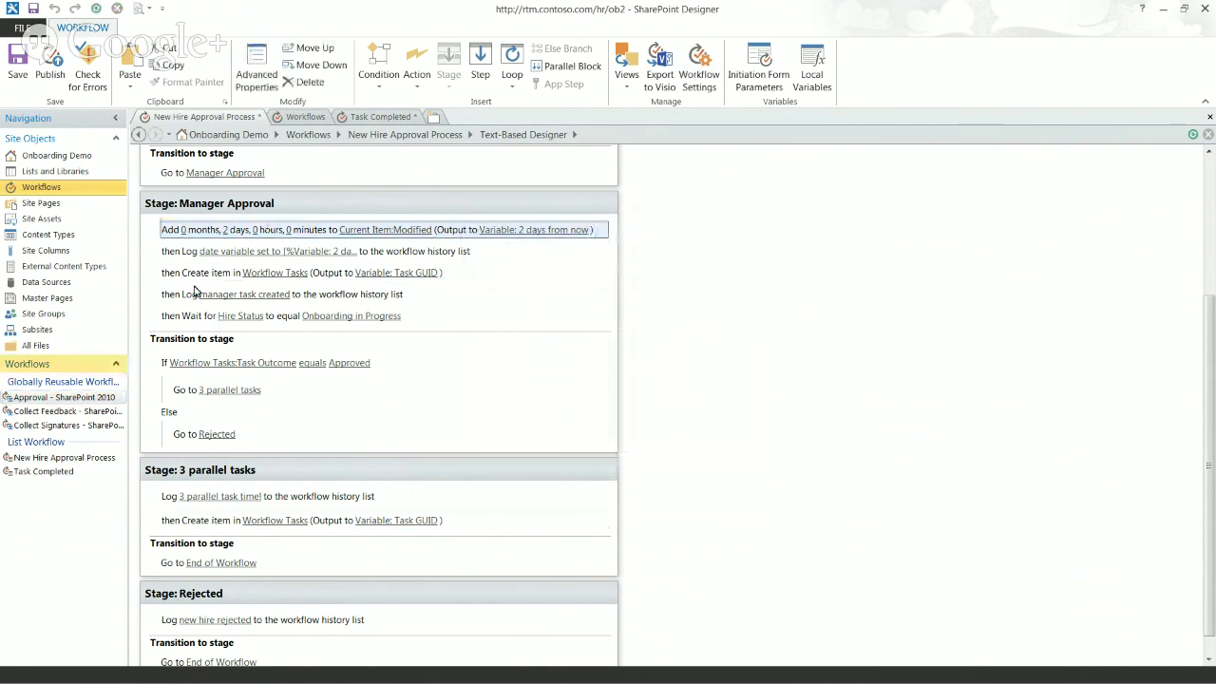
# Step: Paste the add-2-days date step after Log, check Due Date and New Hire Lookup, then select Create item
pyautogui.click(197, 514)
pyautogui.hotkey('ctrl', 'v')
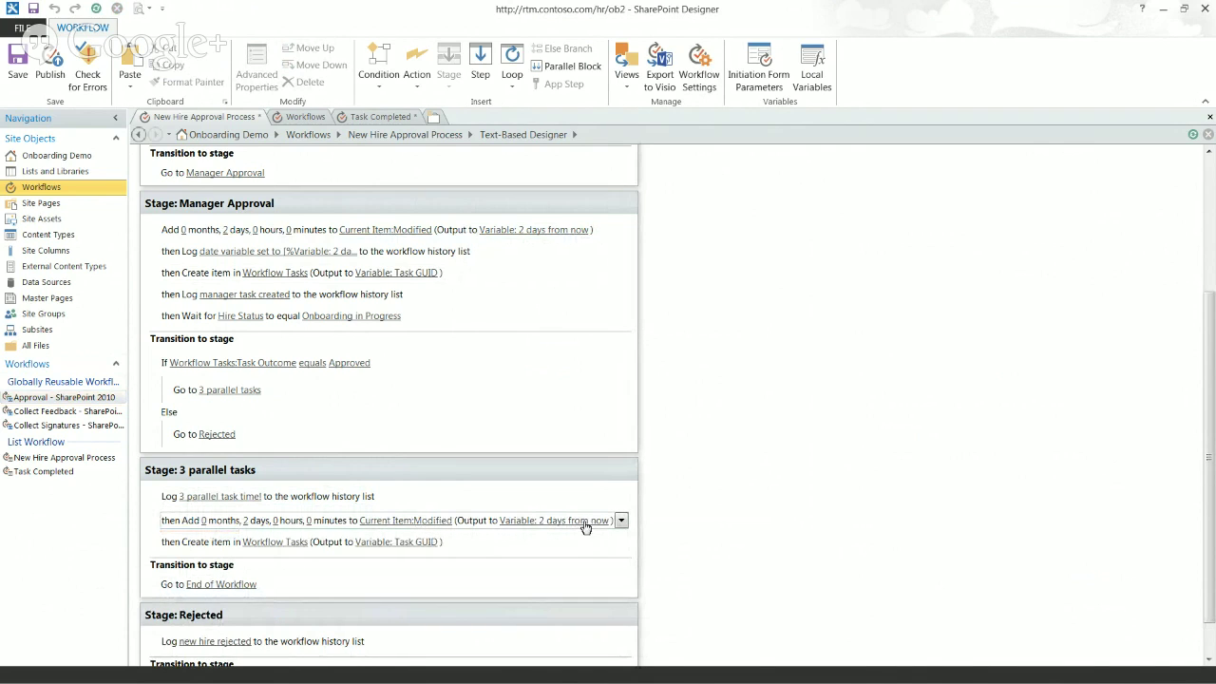
pyautogui.click(281, 543)
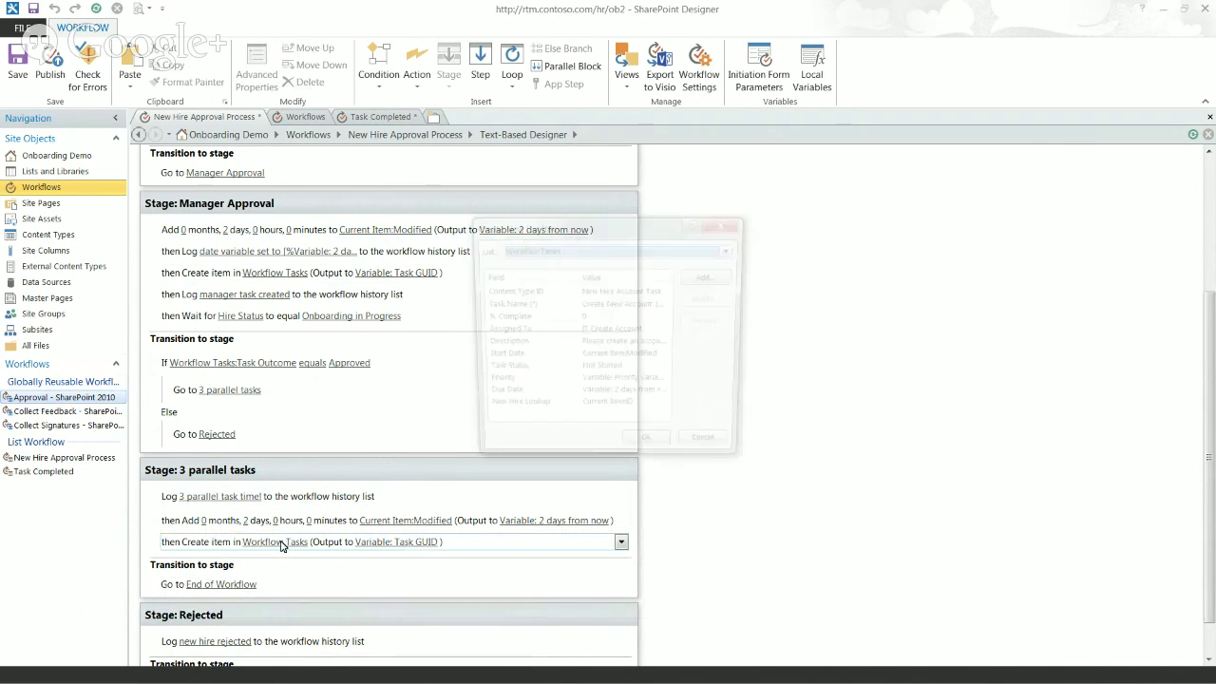
pyautogui.click(585, 397)
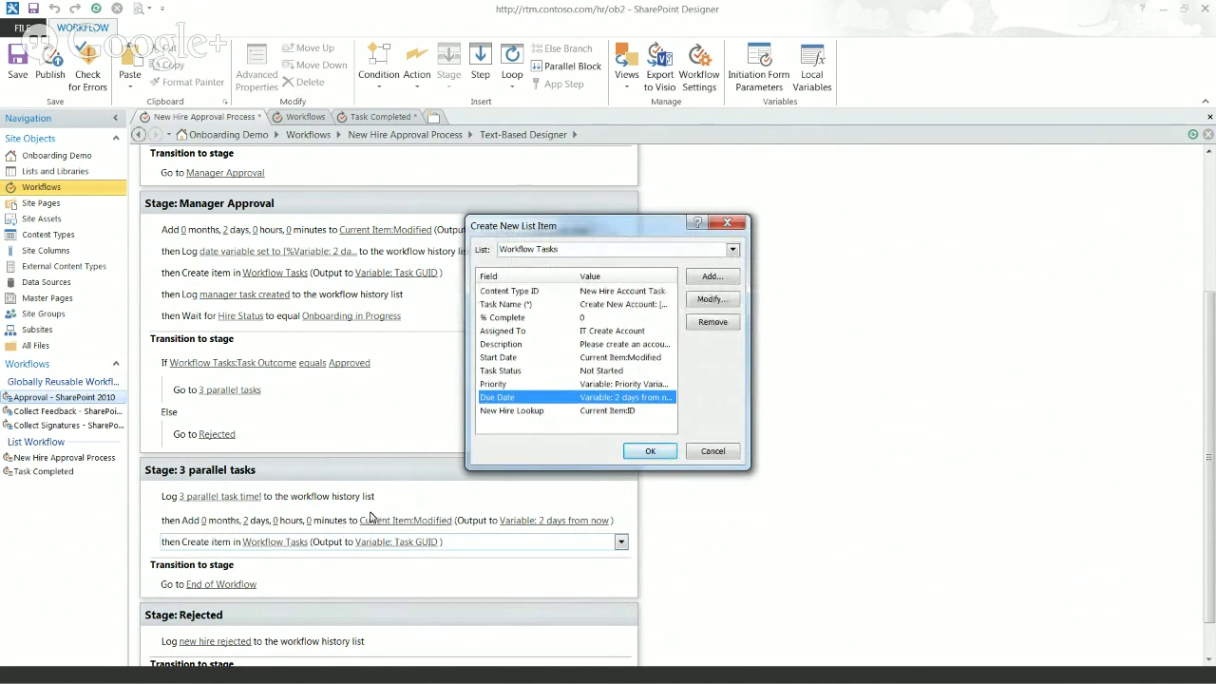
pyautogui.click(554, 413)
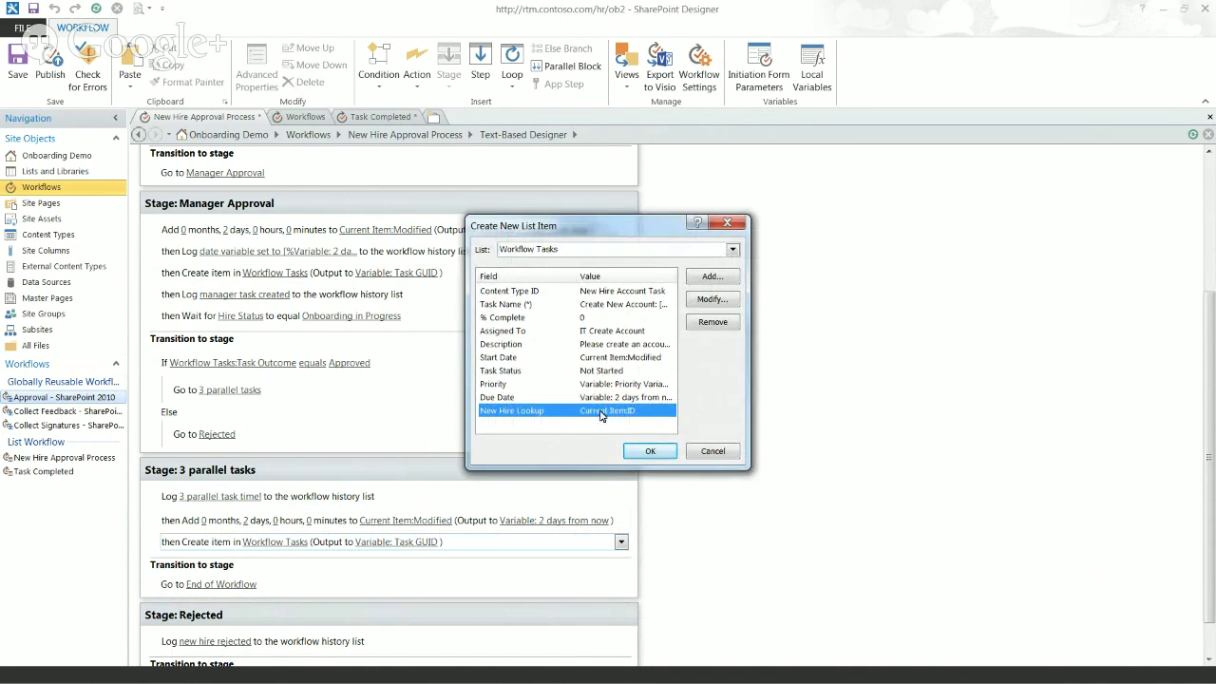
pyautogui.click(650, 450)
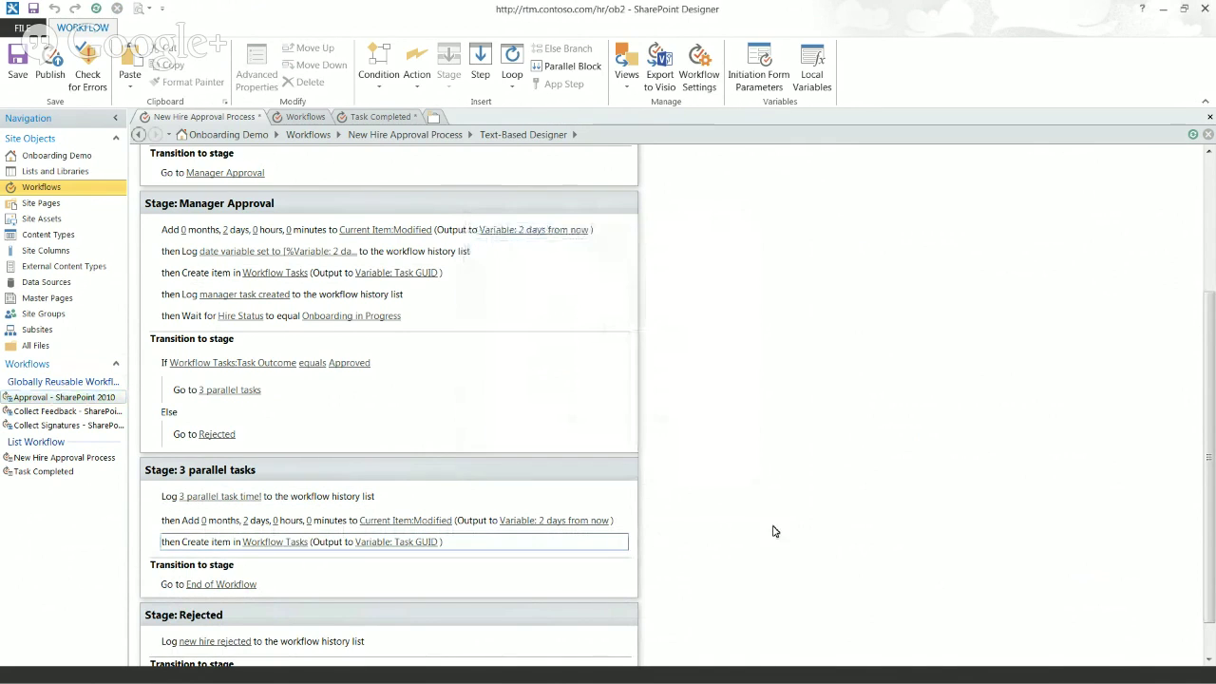
pyautogui.scroll(-1, 1196, 456)
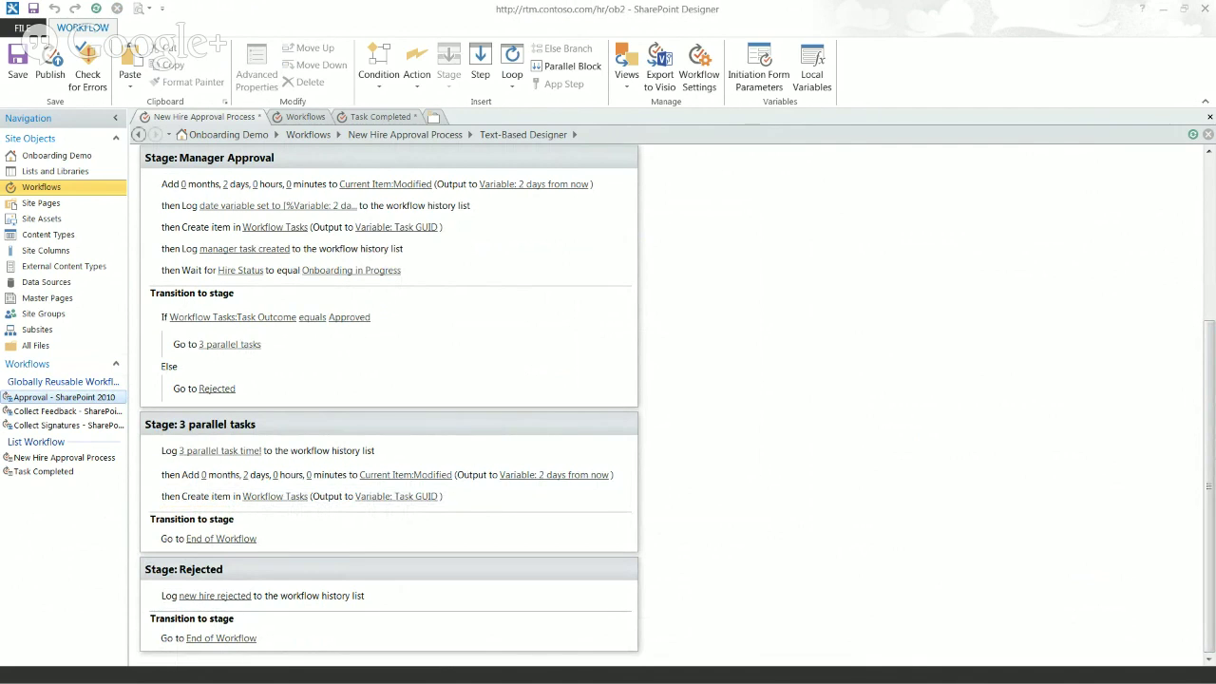
pyautogui.click(201, 506)
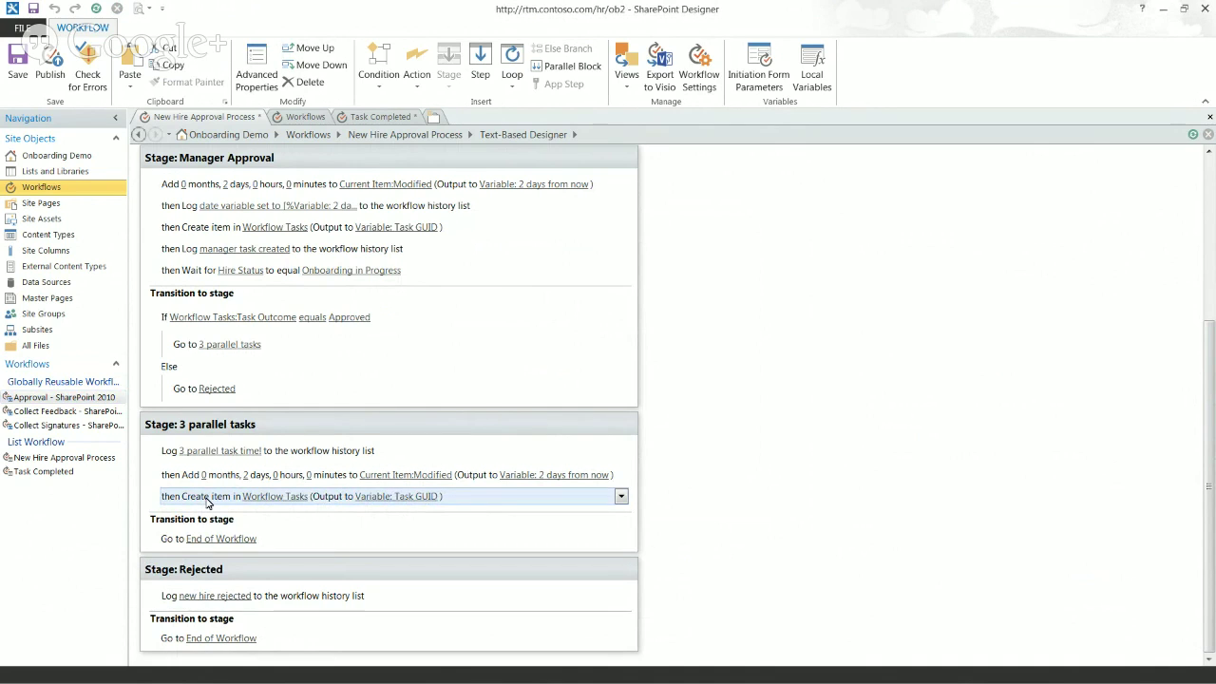
# Step: Paste a copy of the Create item action and set its Content Type ID to New Hire Phone Task
pyautogui.click(211, 510)
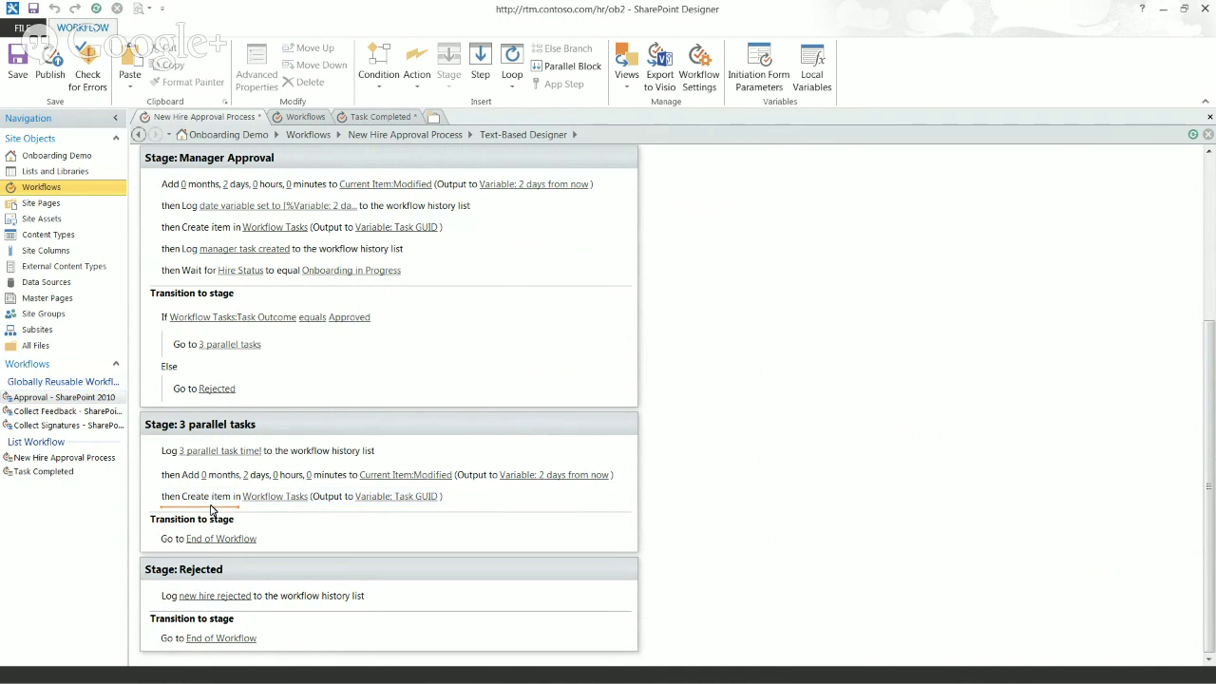
pyautogui.hotkey('ctrl', 'v')
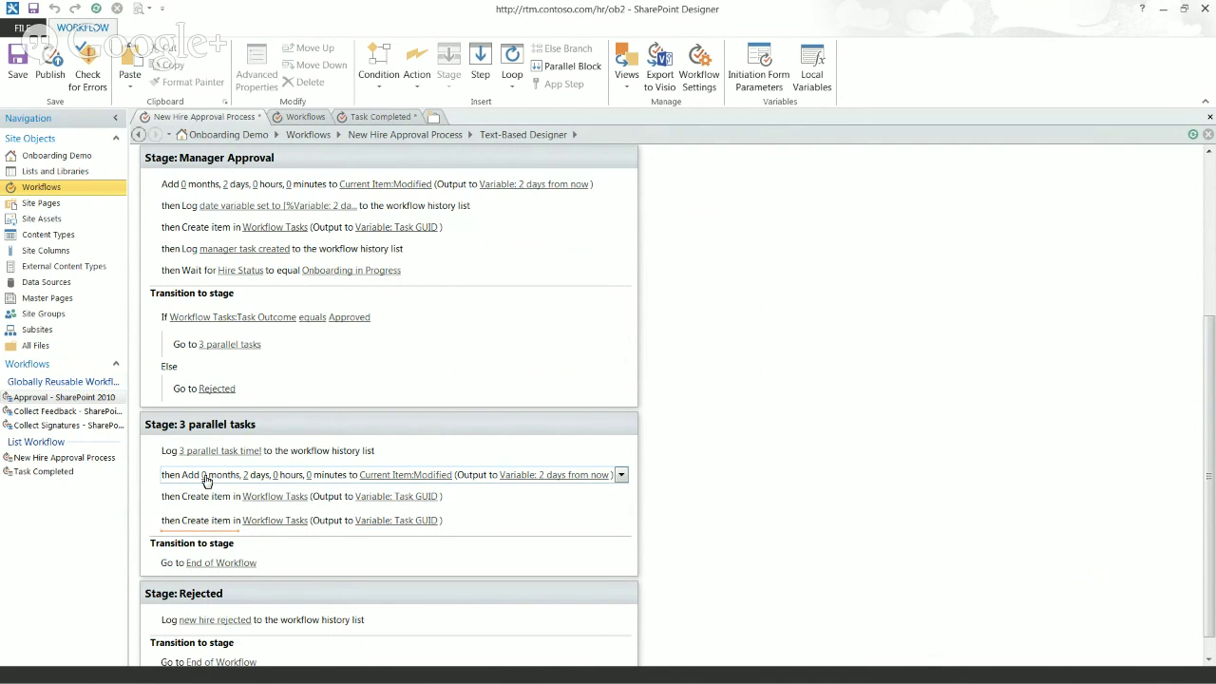
pyautogui.click(294, 522)
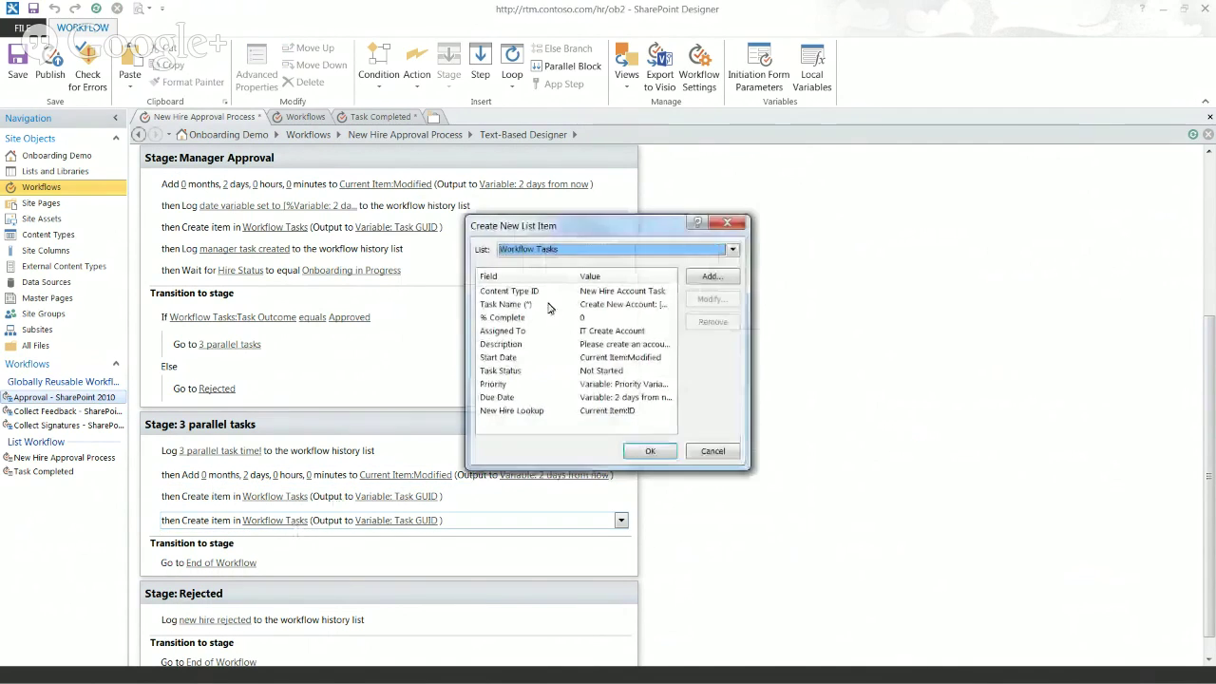
pyautogui.click(573, 291)
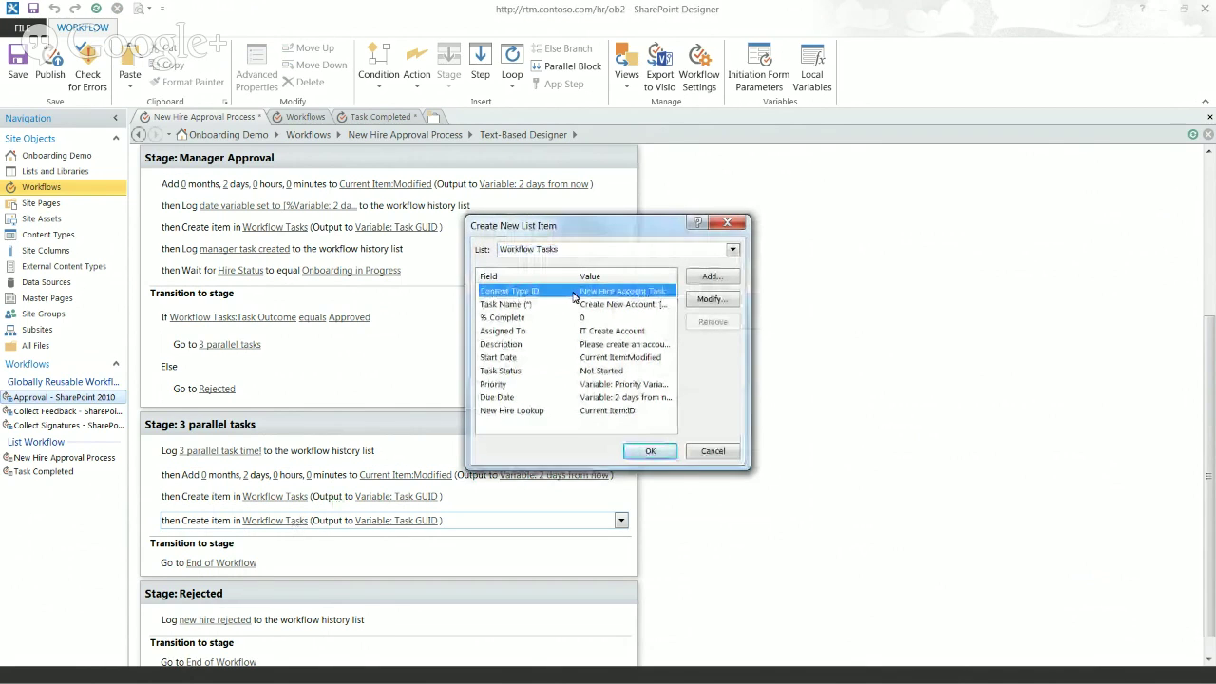
pyautogui.click(710, 299)
pyautogui.click(593, 360)
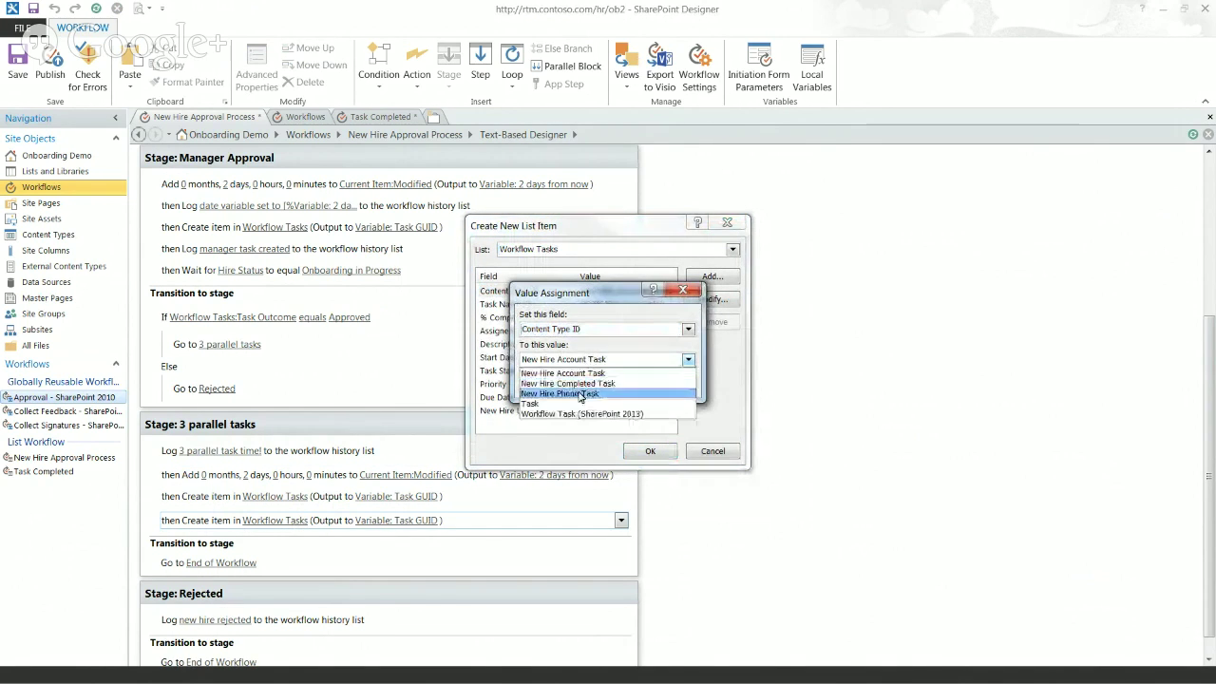
pyautogui.click(584, 392)
pyautogui.click(608, 384)
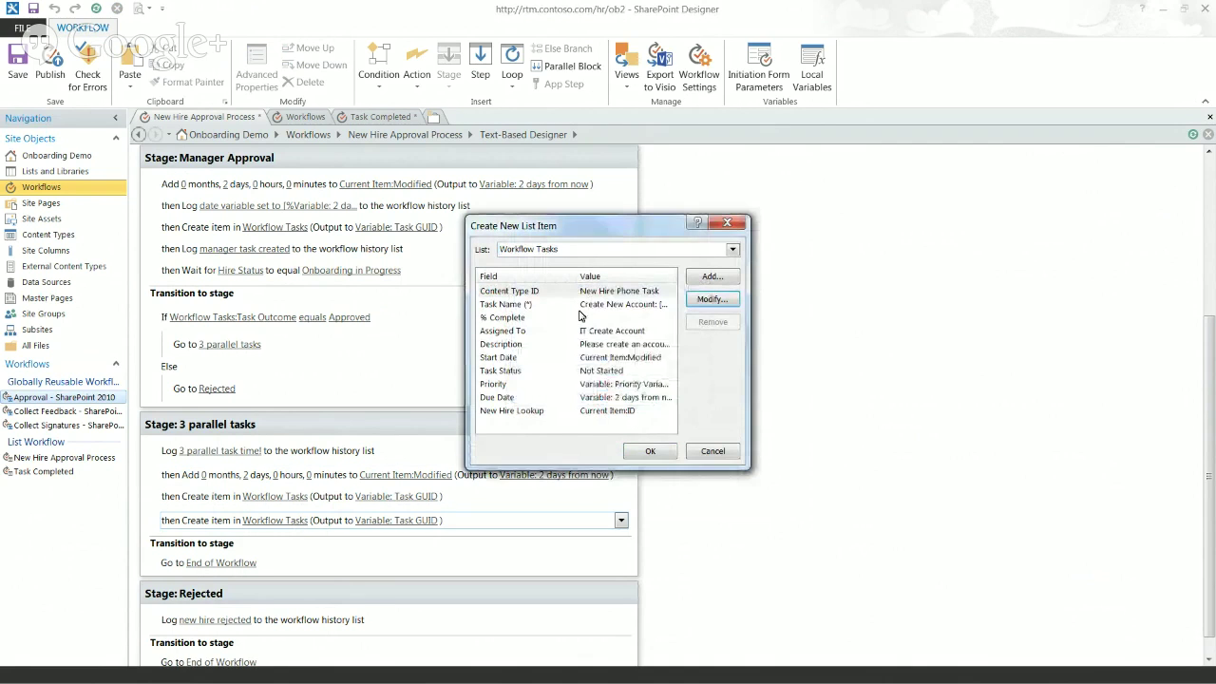
# Step: Change the Task Name wording from 'Account:' to 'Phone:' so it reads 'Create New Phone:'
pyautogui.click(549, 306)
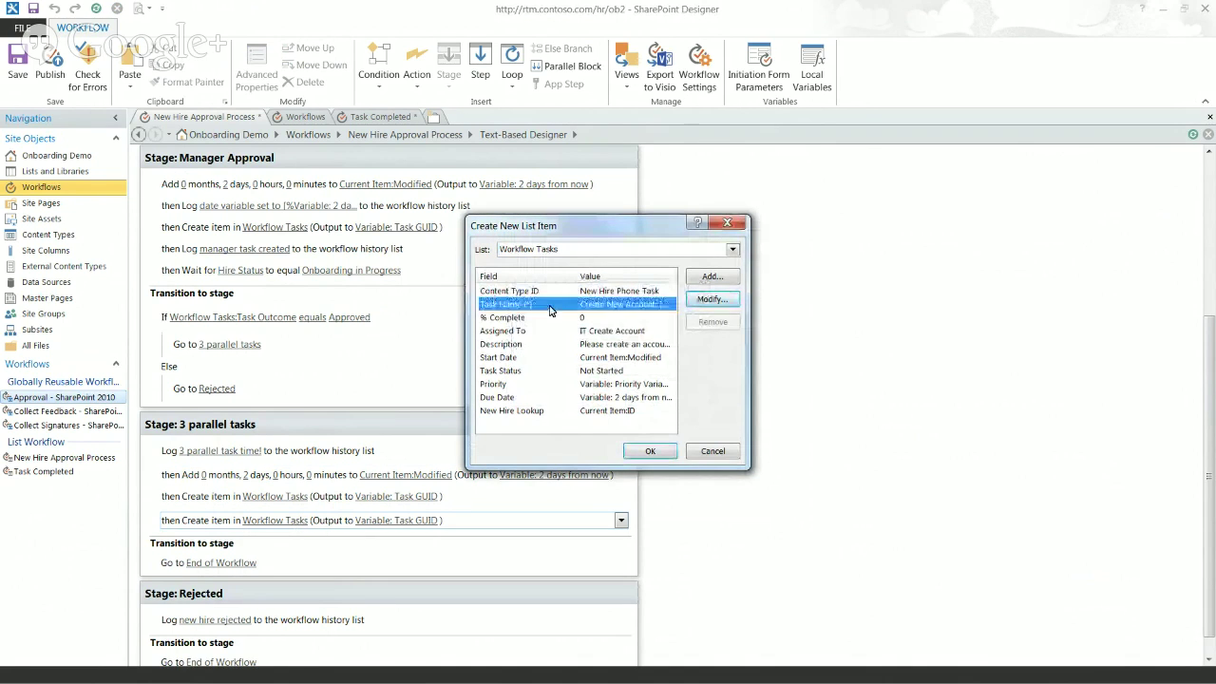
pyautogui.click(713, 299)
pyautogui.click(665, 359)
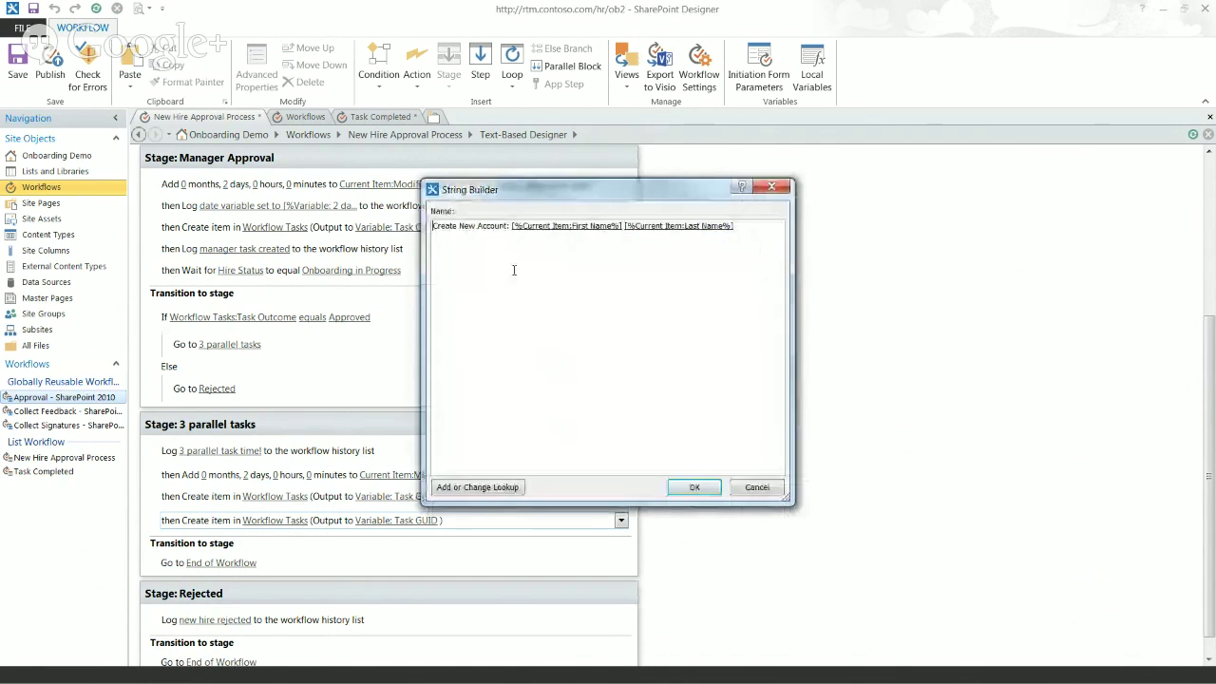
pyautogui.doubleClick(491, 227)
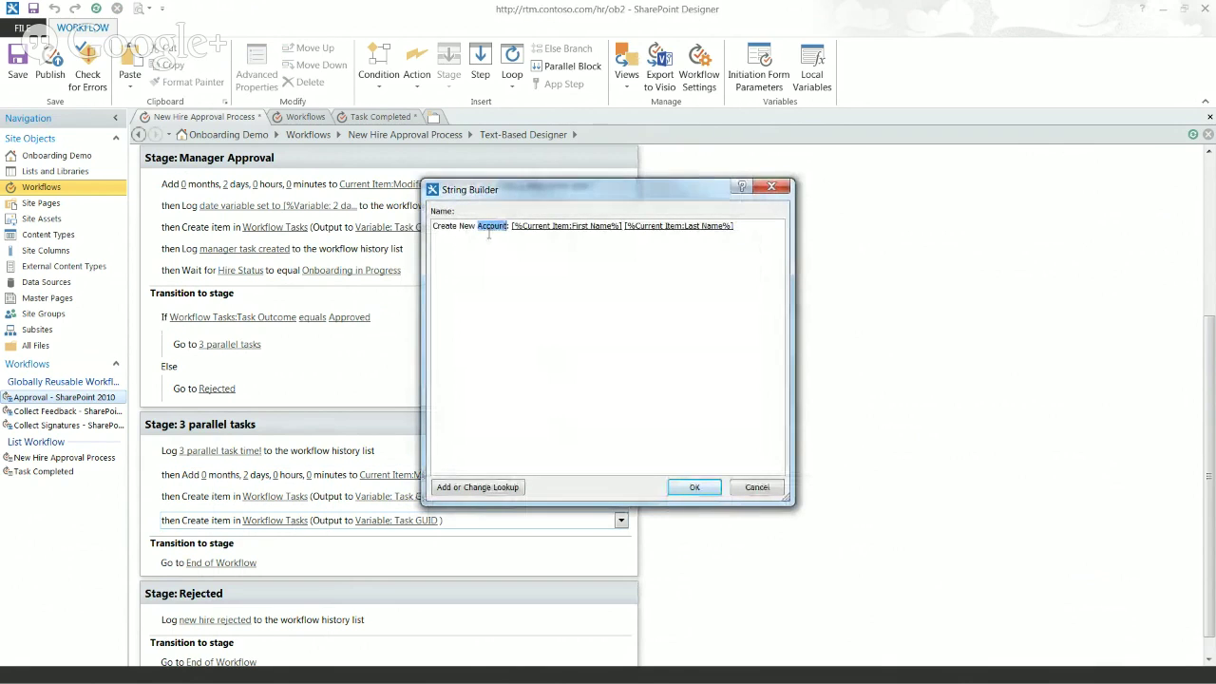
pyautogui.write('Phone:')
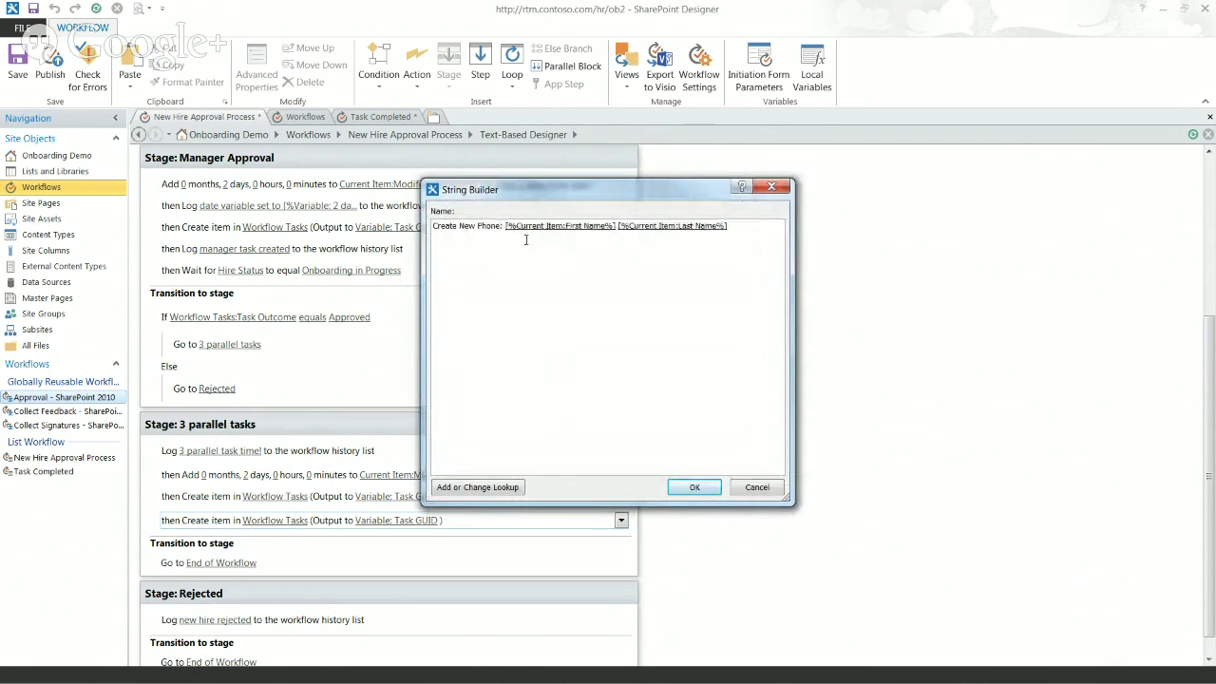
pyautogui.click(695, 488)
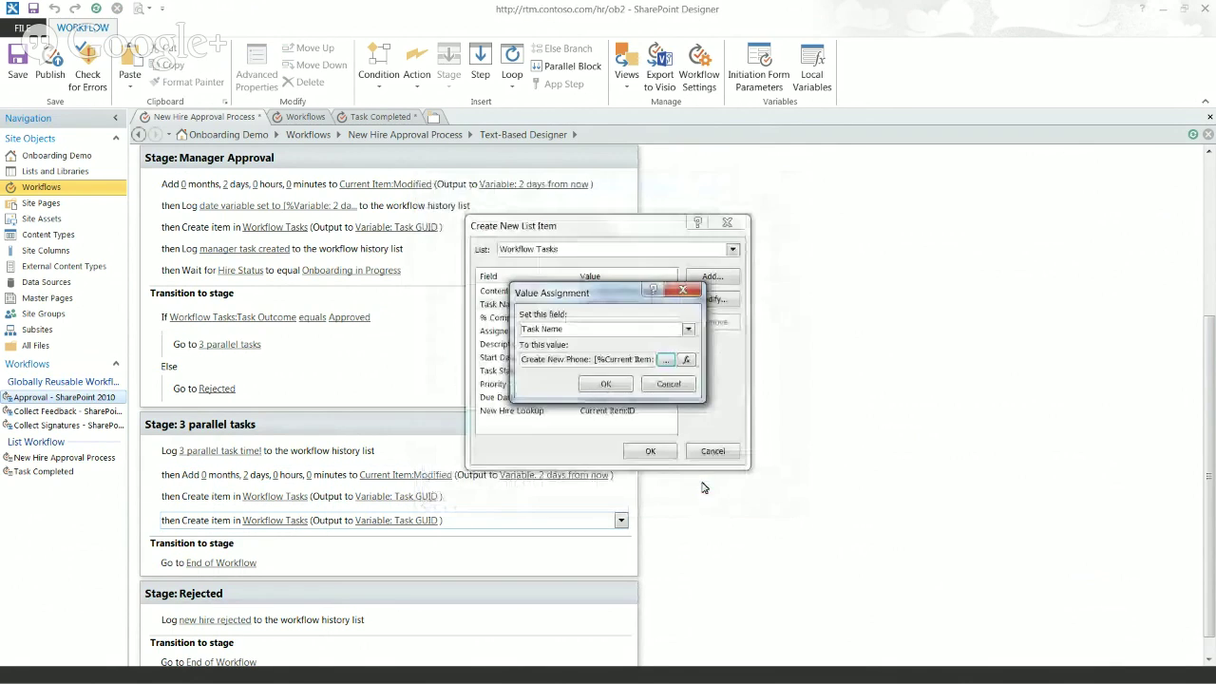
pyautogui.click(609, 384)
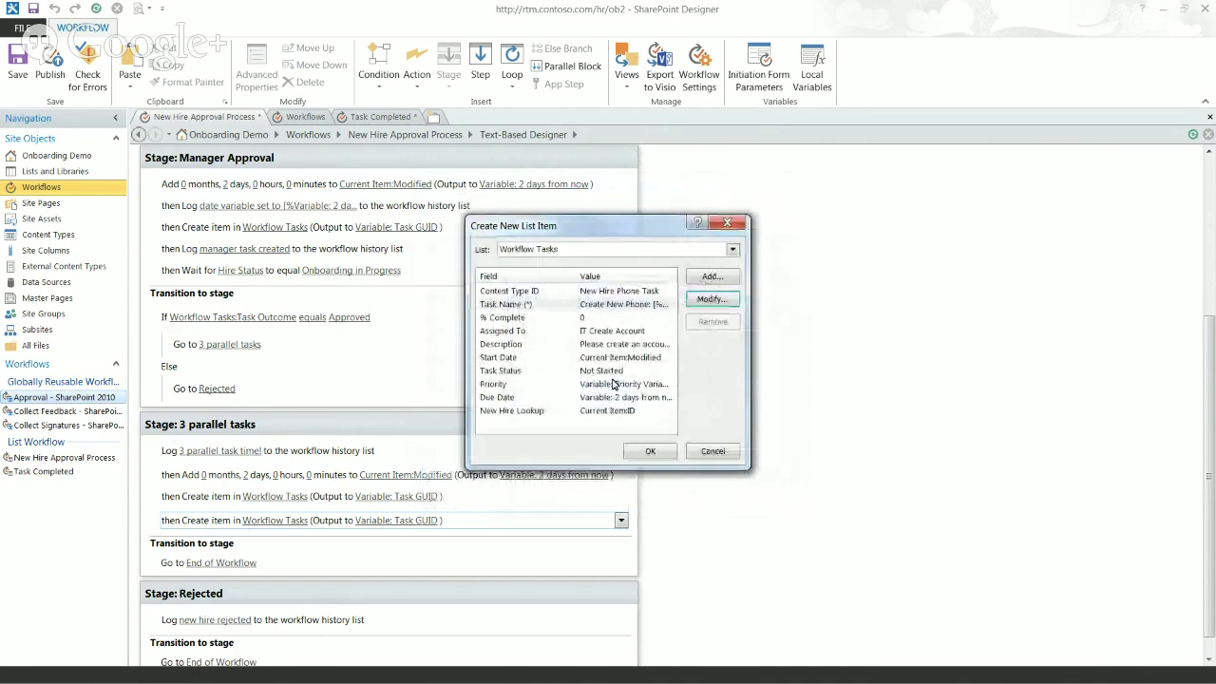
# Step: Assign the phone task to New Phone Group in place of IT Create Account
pyautogui.click(551, 334)
pyautogui.click(708, 301)
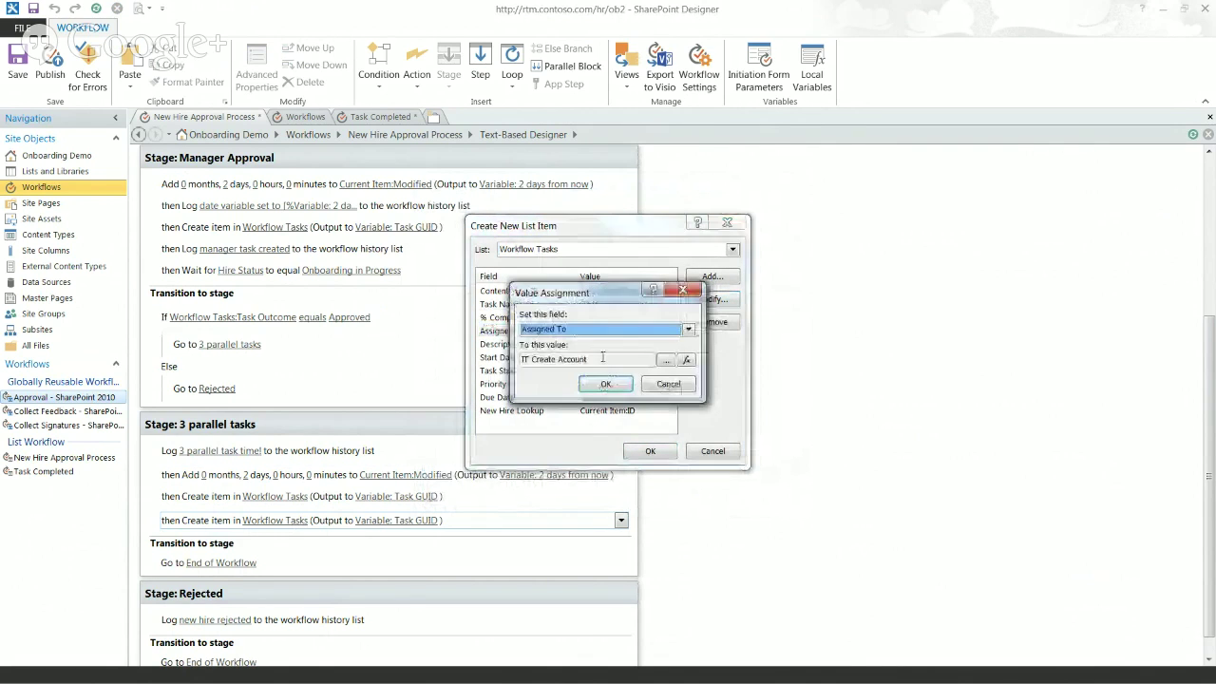
pyautogui.click(669, 361)
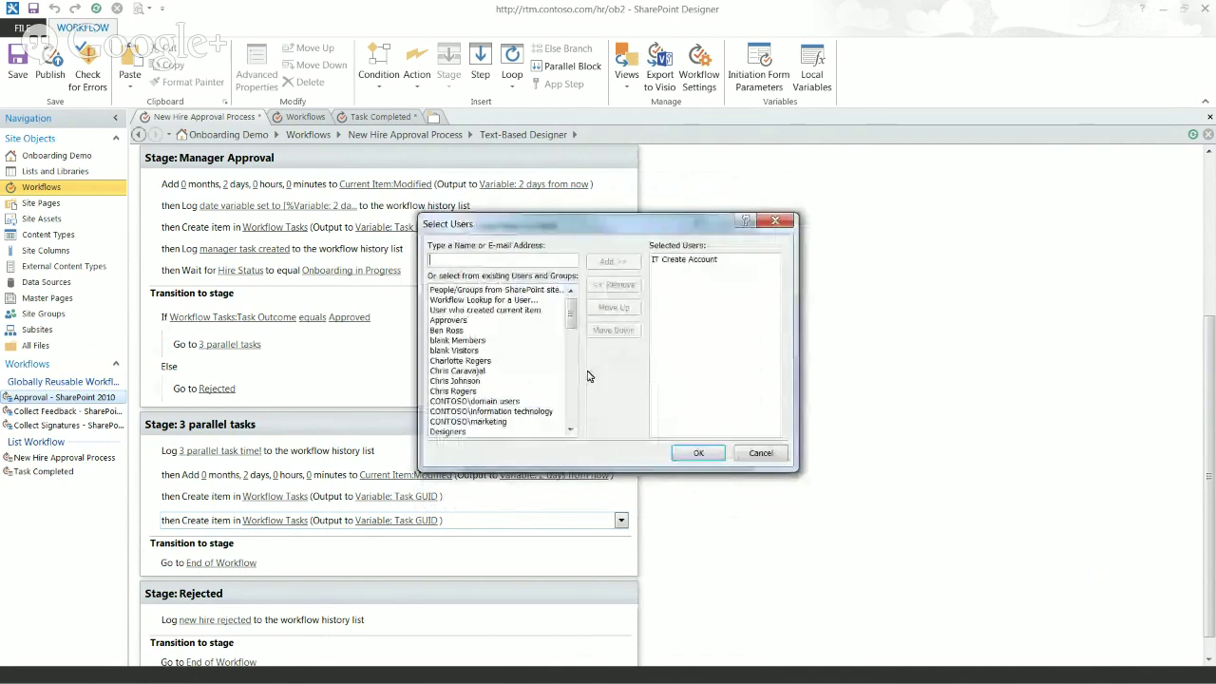
pyautogui.scroll(-5, 570, 389)
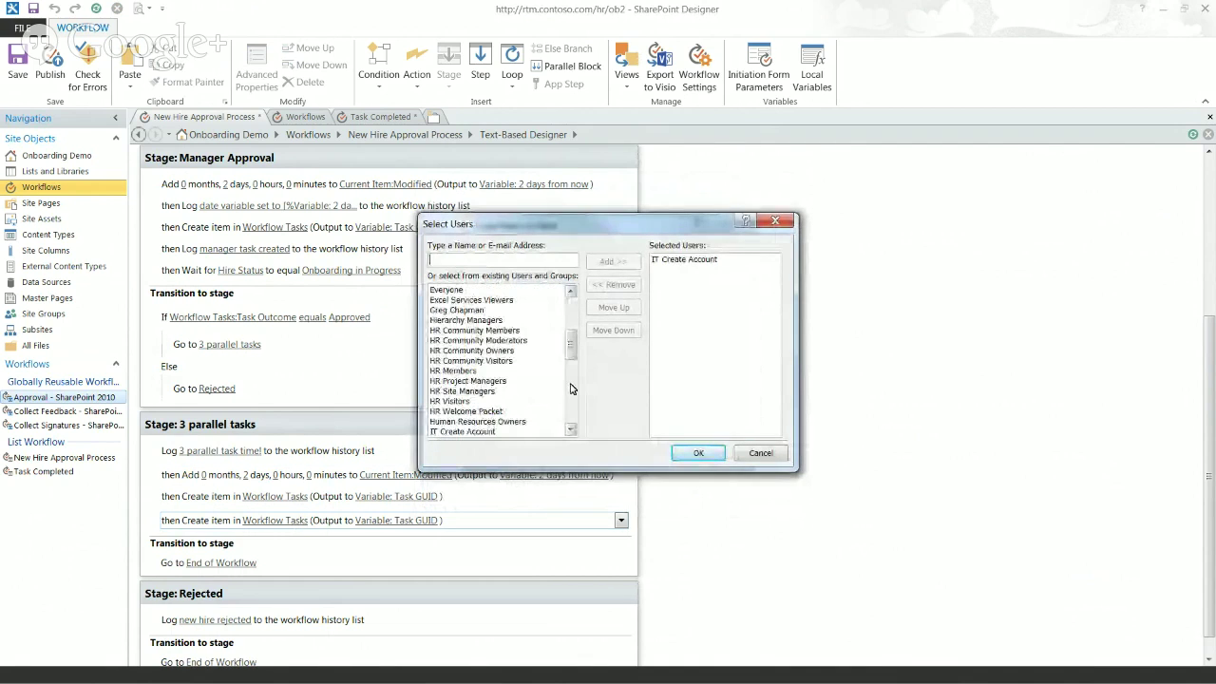
pyautogui.scroll(-5, 570, 388)
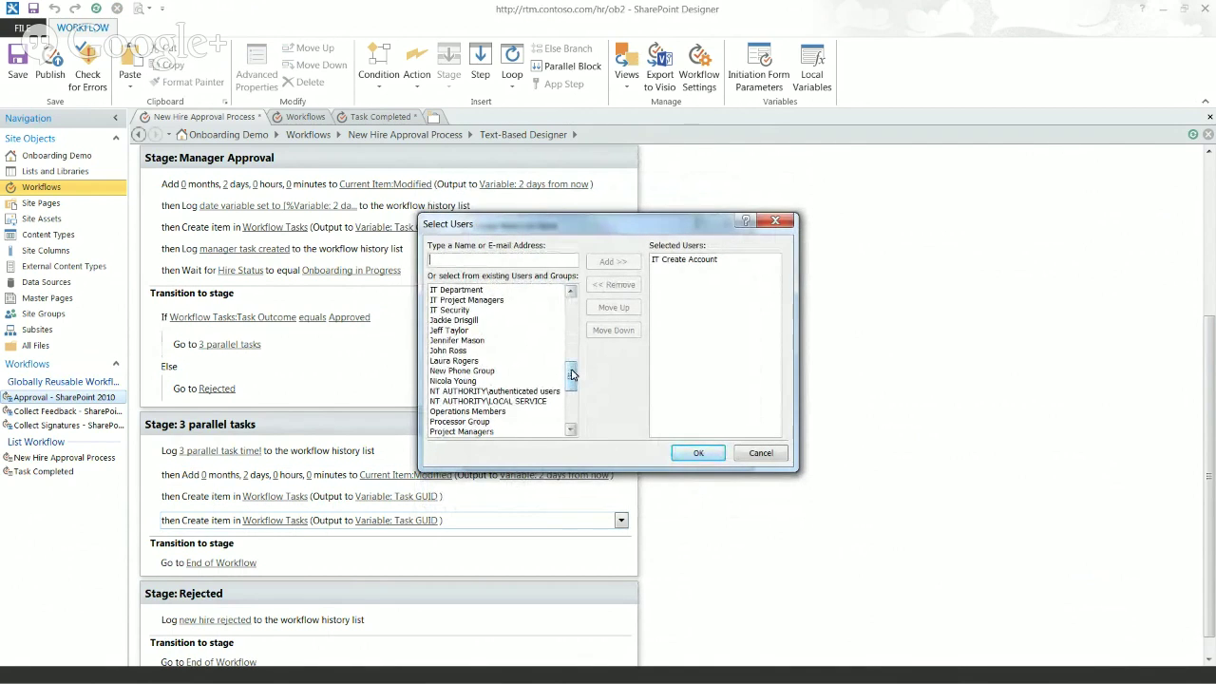
pyautogui.click(462, 371)
pyautogui.click(613, 261)
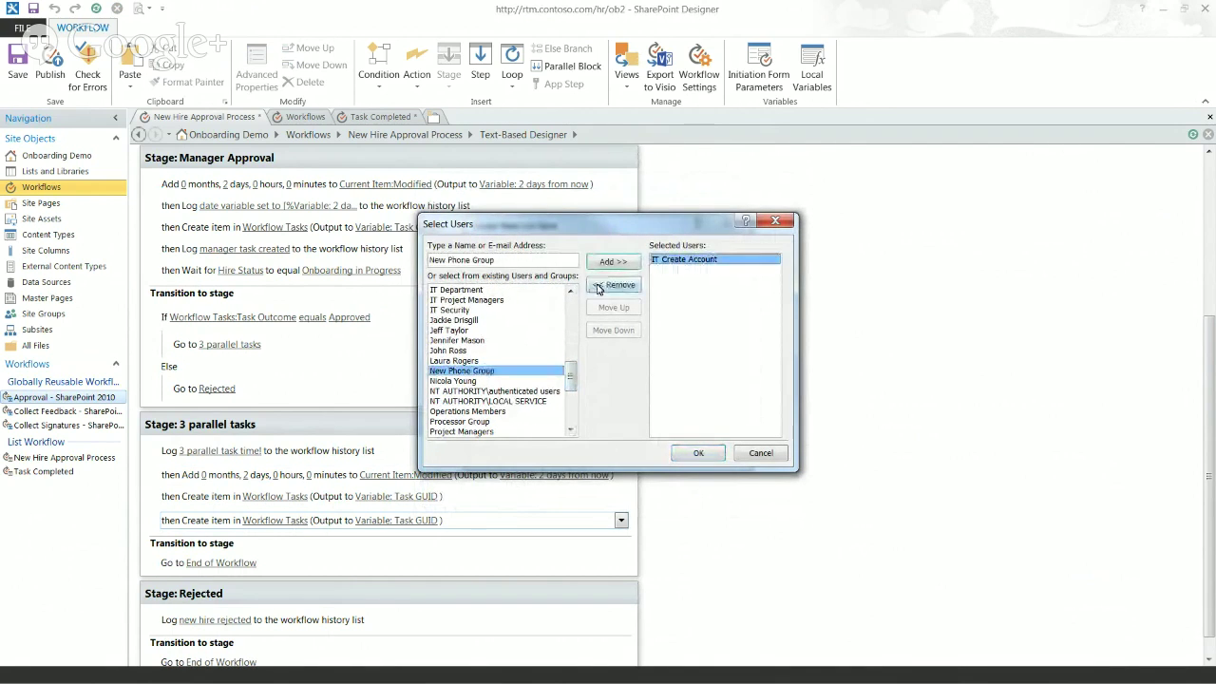
pyautogui.click(599, 285)
pyautogui.doubleClick(529, 371)
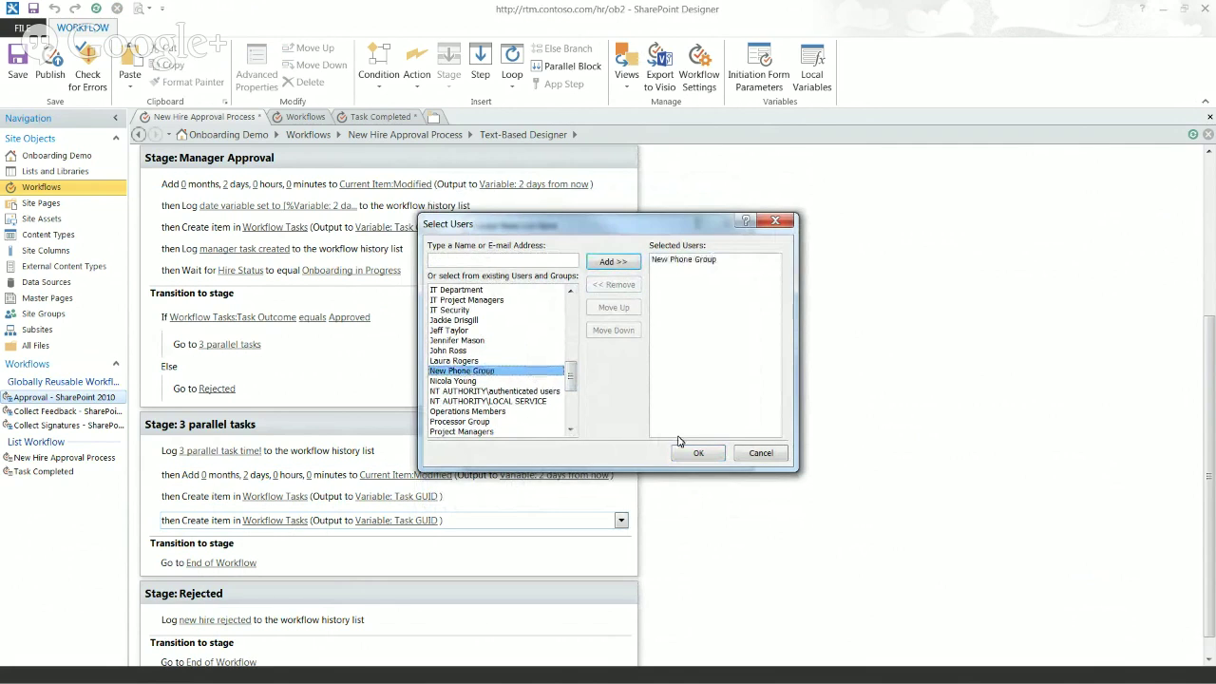
pyautogui.click(698, 452)
pyautogui.click(605, 384)
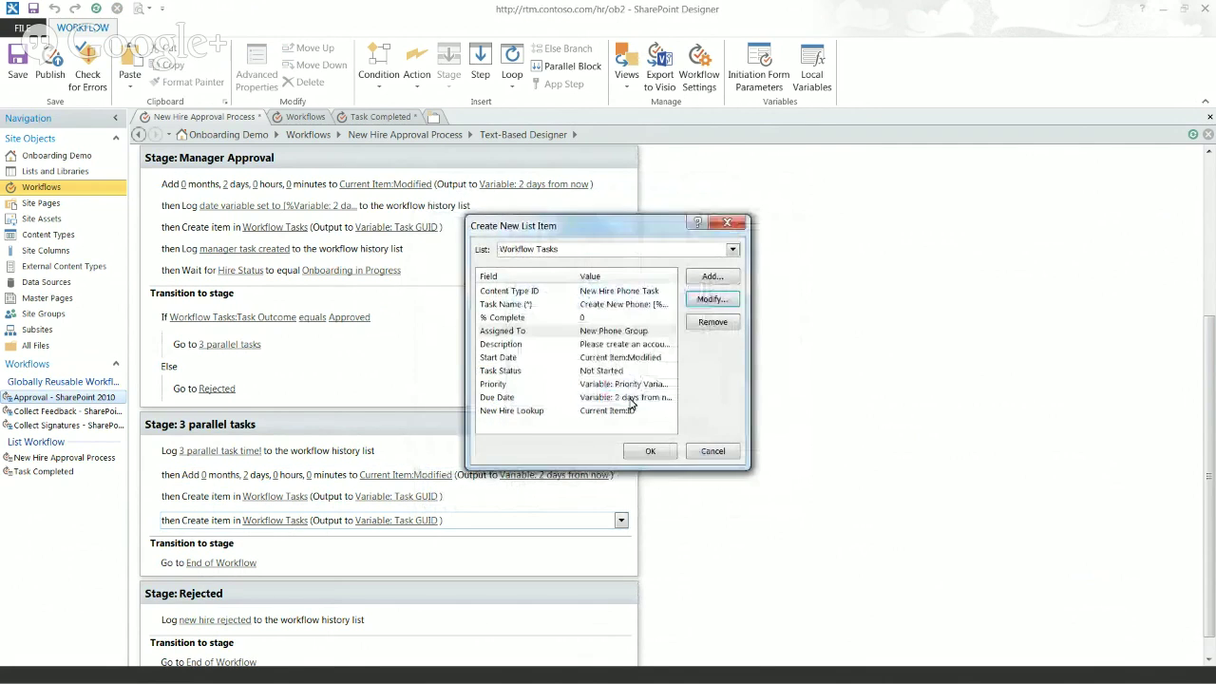
# Step: Reword the description to ask to 'set up a new phone' and provide a 'phone number'
pyautogui.click(534, 346)
pyautogui.click(712, 300)
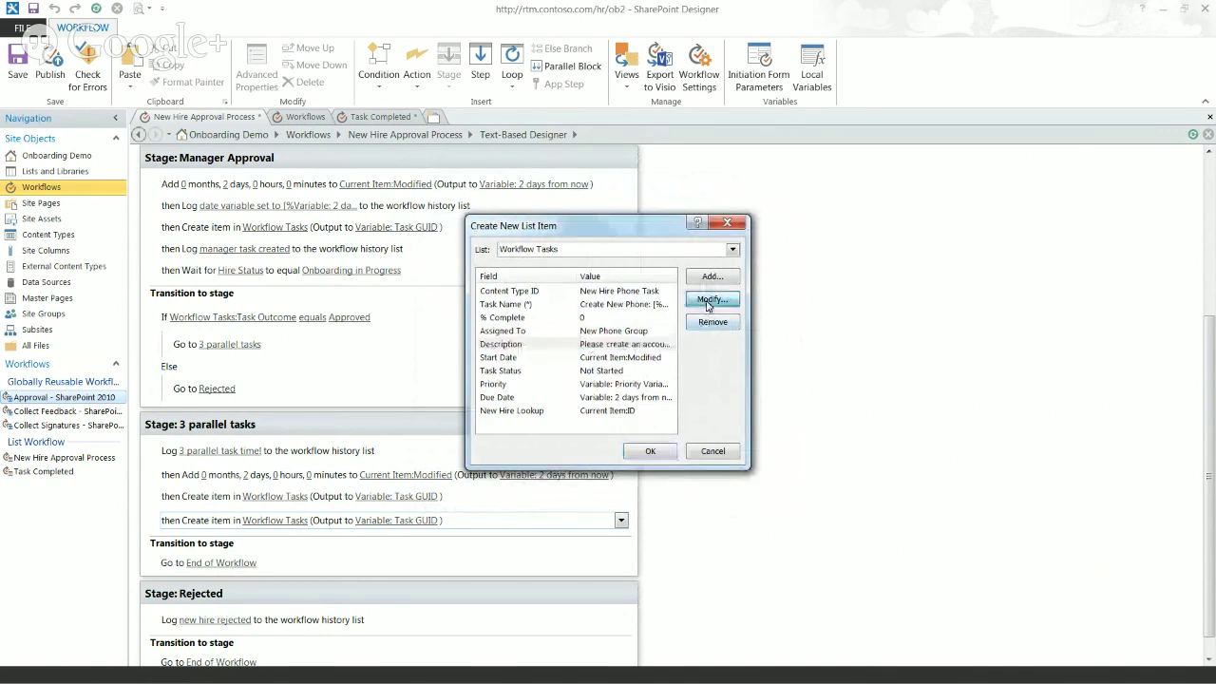
pyautogui.click(666, 359)
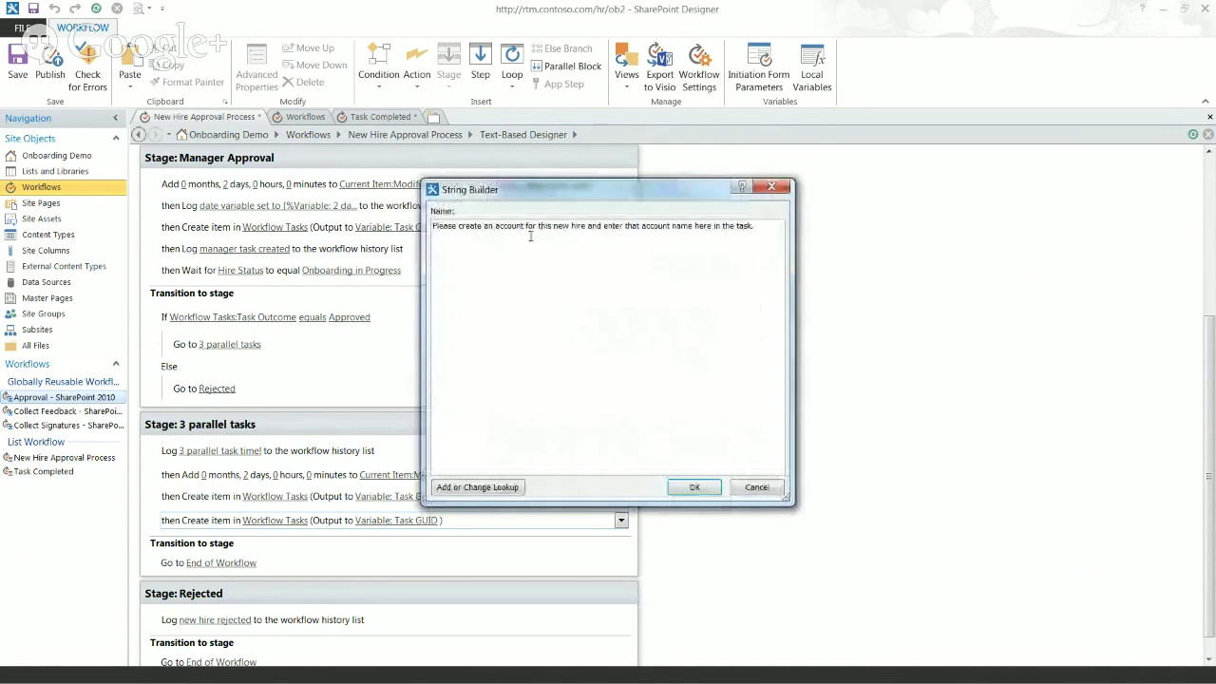
pyautogui.moveTo(484, 226); pyautogui.dragTo(535, 228)
pyautogui.moveTo(460, 228); pyautogui.dragTo(523, 228)
pyautogui.press('Delete')
pyautogui.write('set up a ne')
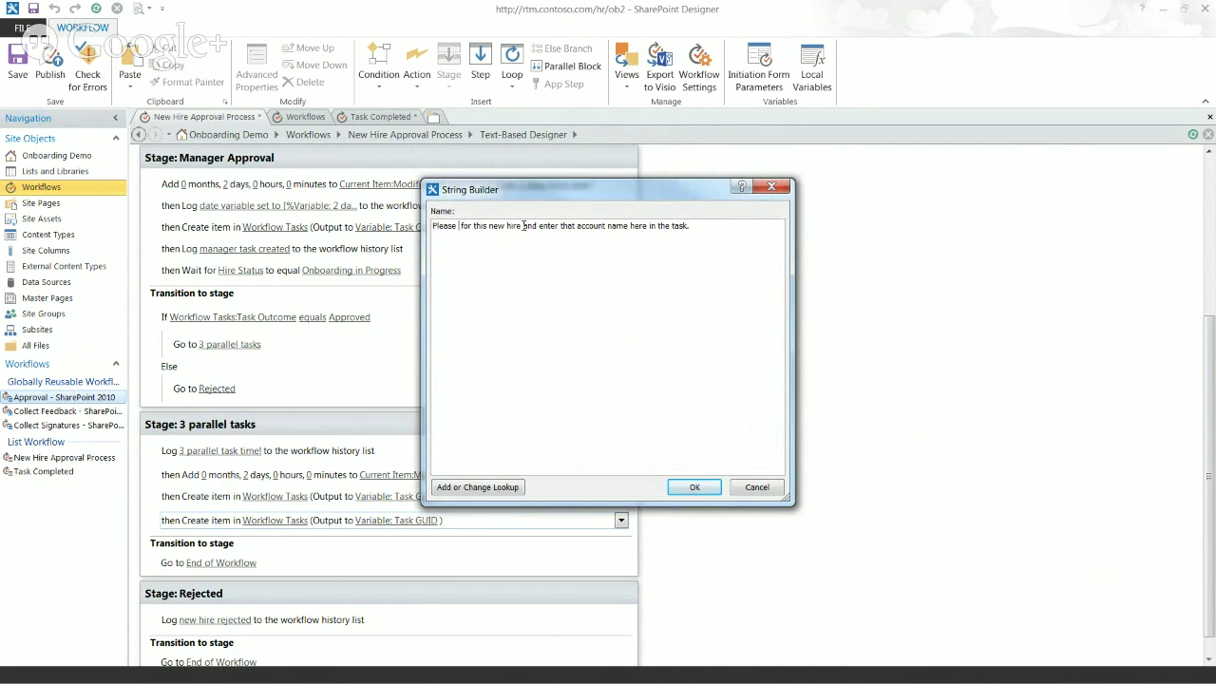
pyautogui.write('w phone')
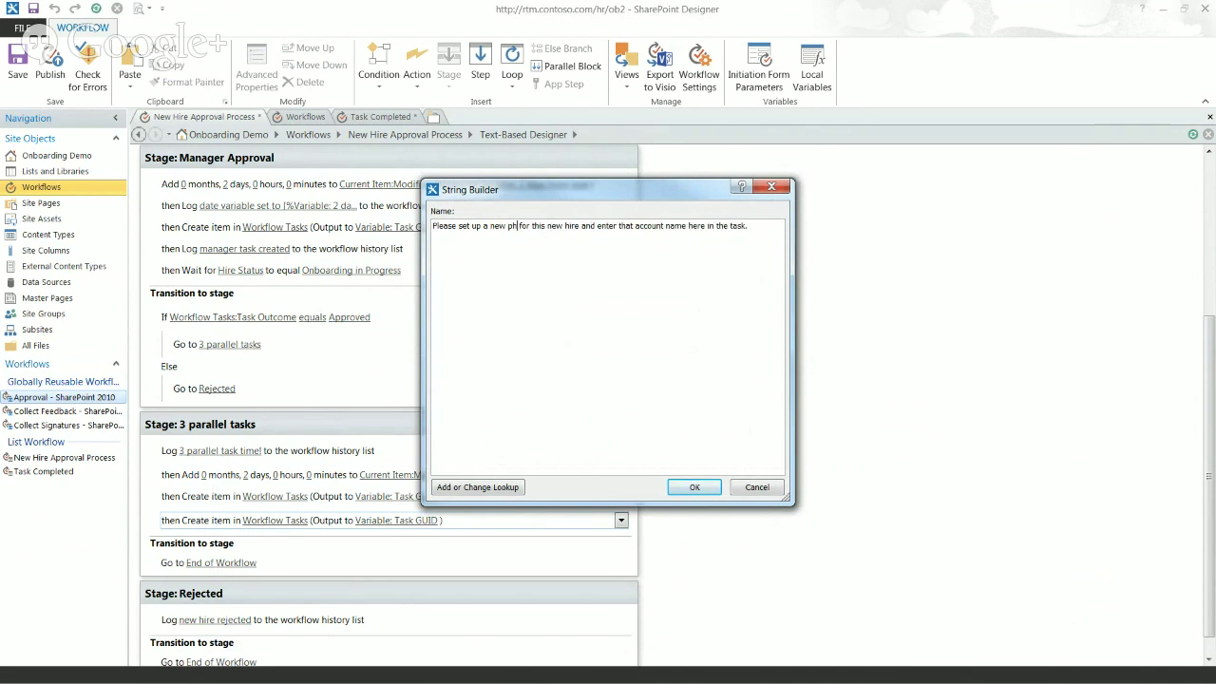
pyautogui.doubleClick(670, 225)
pyautogui.moveTo(700, 225); pyautogui.dragTo(656, 226)
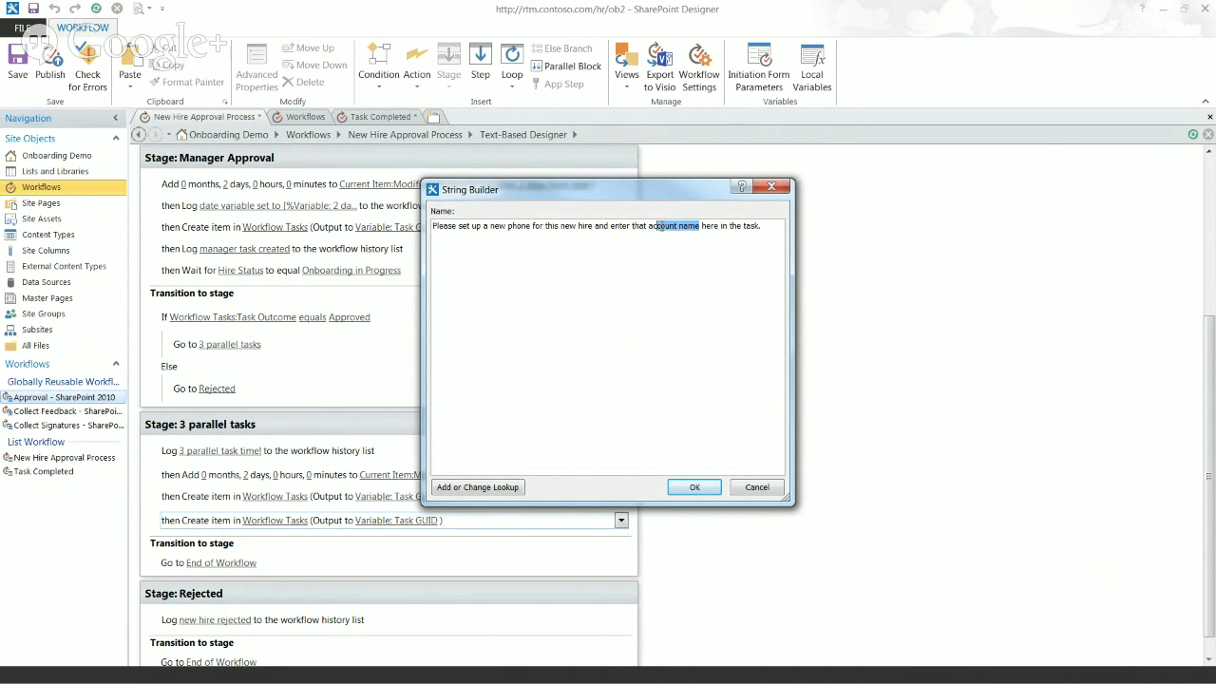
pyautogui.write('phone num')
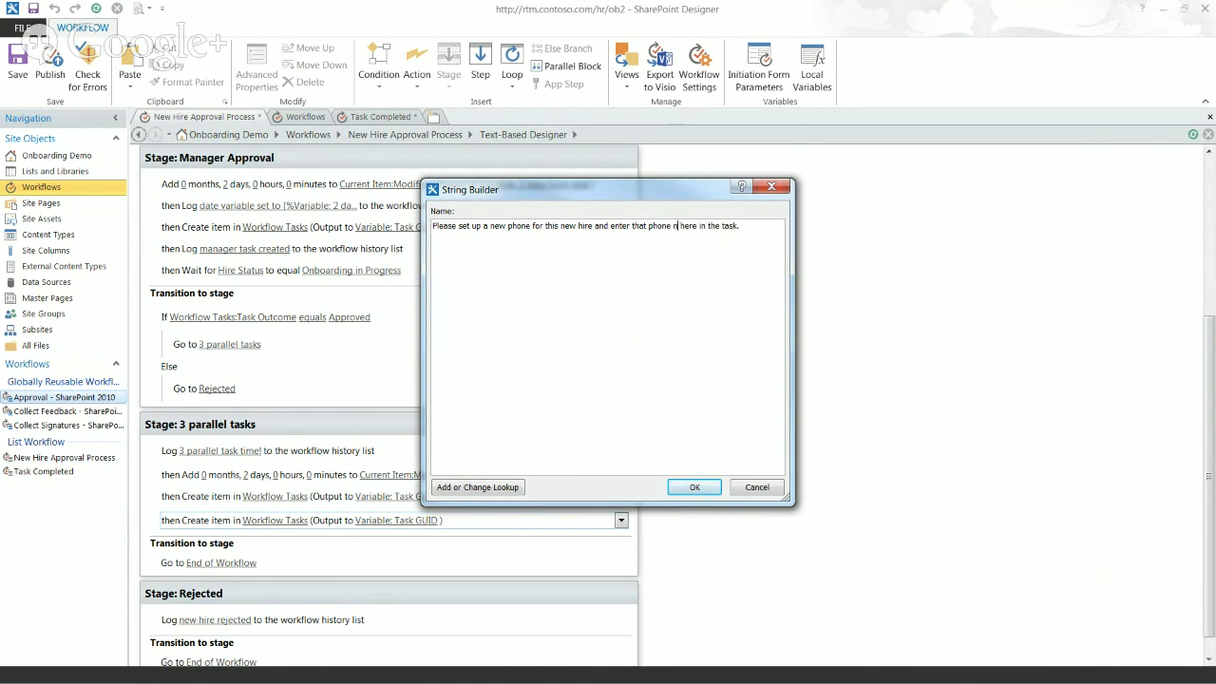
pyautogui.write('ber')
pyautogui.click(694, 487)
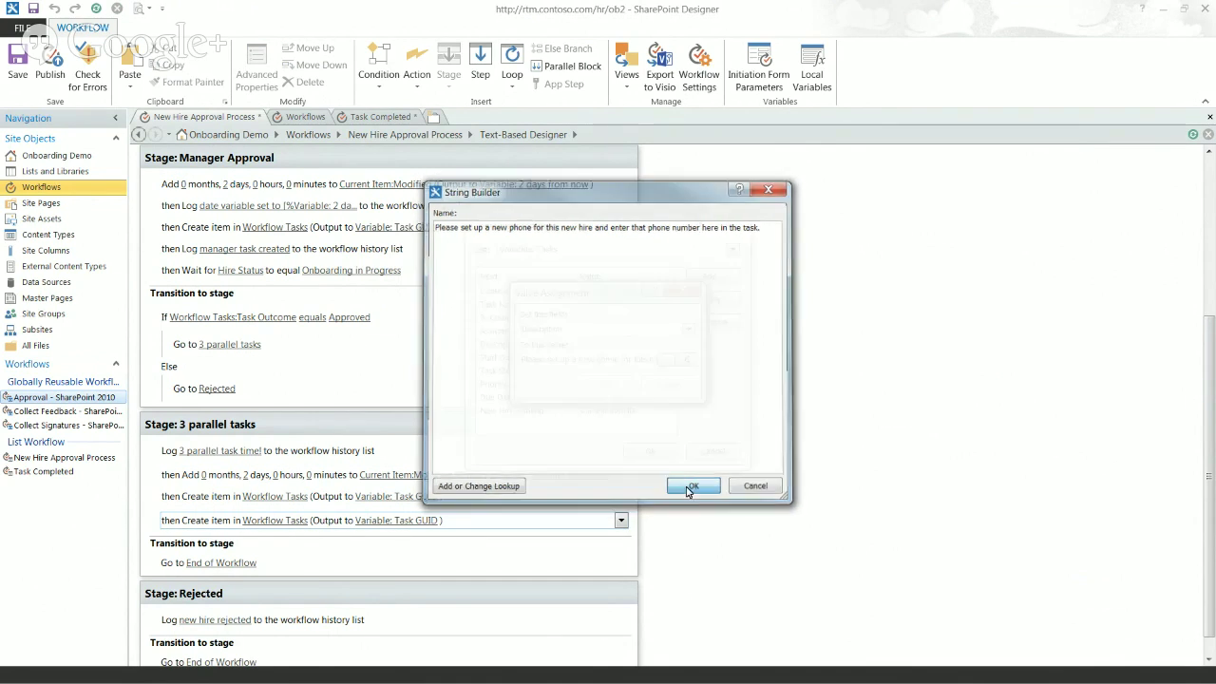
pyautogui.click(608, 389)
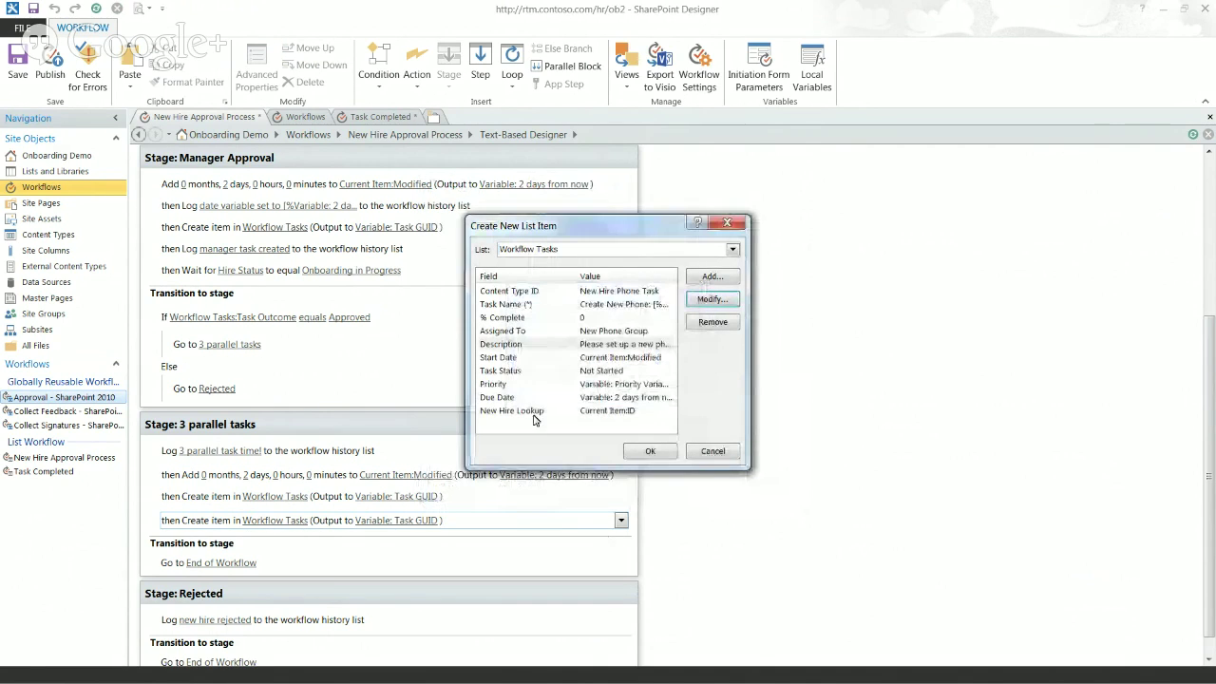
# Step: Review Start Date, Task Status, Priority and Due Date, then apply the task's field settings
pyautogui.click(546, 364)
pyautogui.click(548, 371)
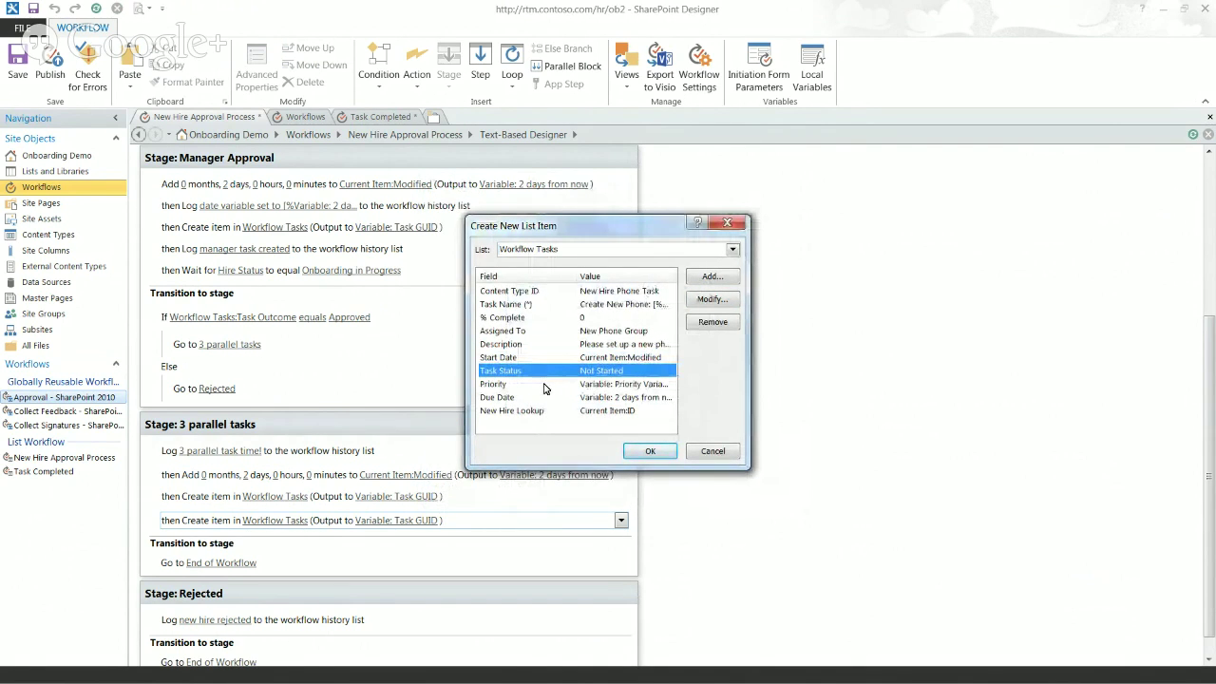
pyautogui.click(612, 386)
pyautogui.click(540, 399)
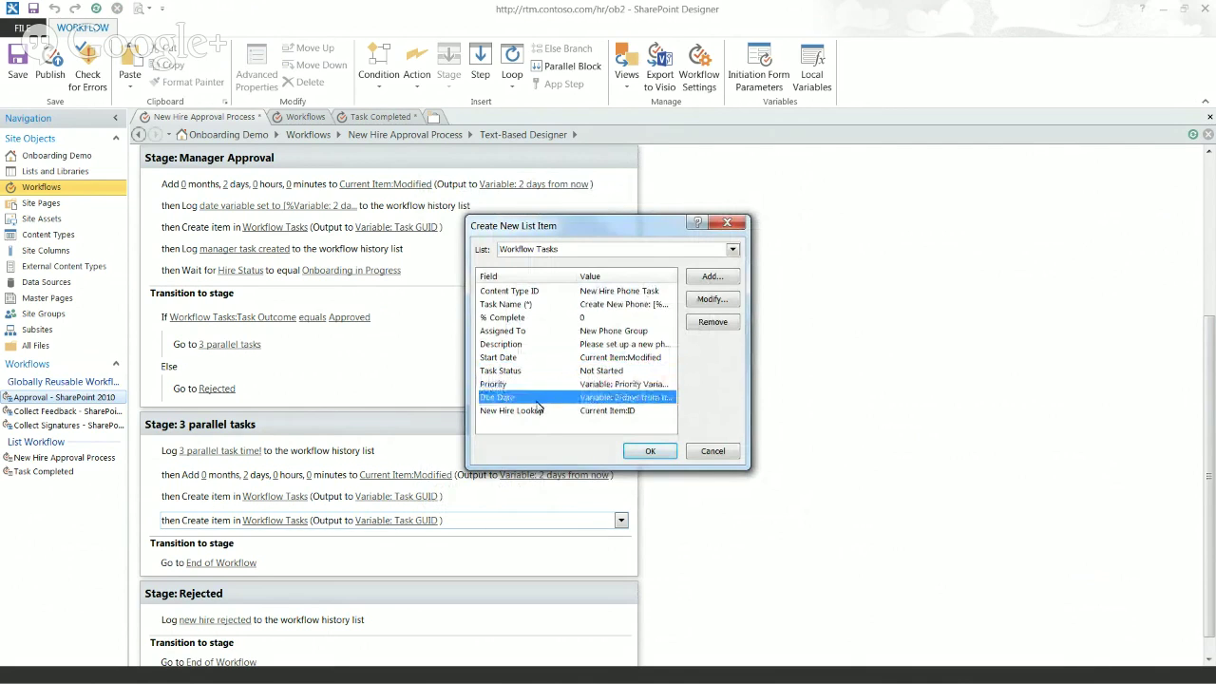
pyautogui.click(646, 450)
# Step: Paste another copy of the Create item action and set its content type to New Hire Completed Task
pyautogui.scroll(-1, 1213, 411)
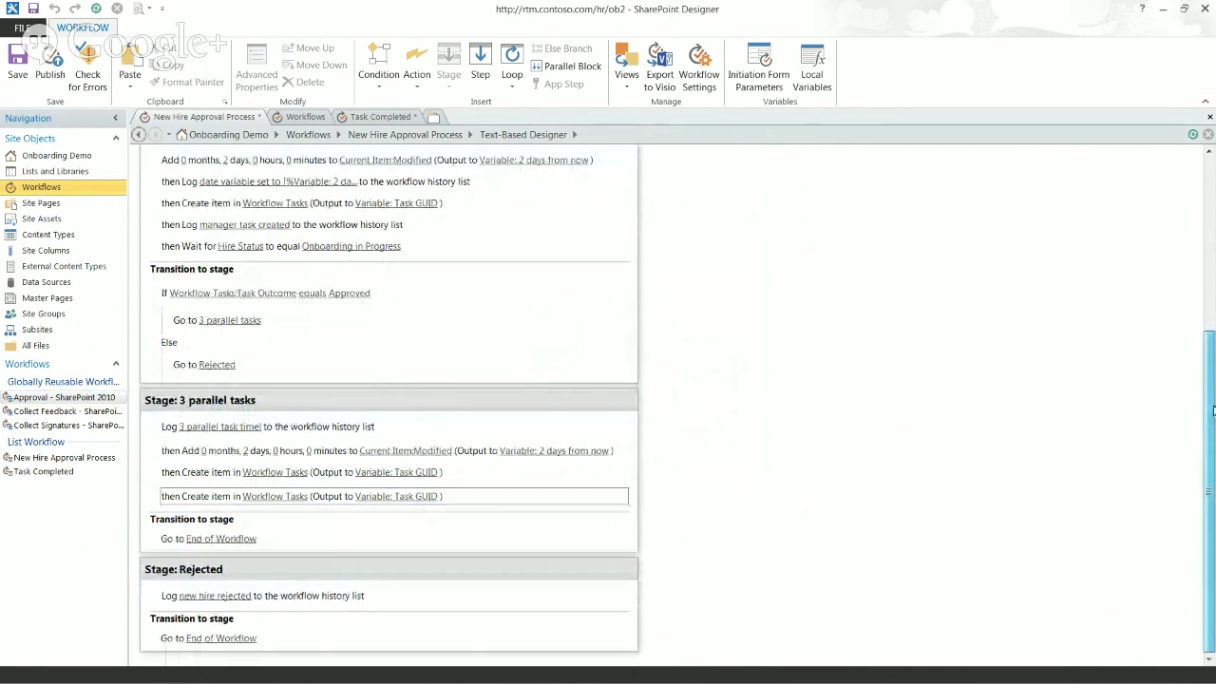
pyautogui.moveTo(207, 503)
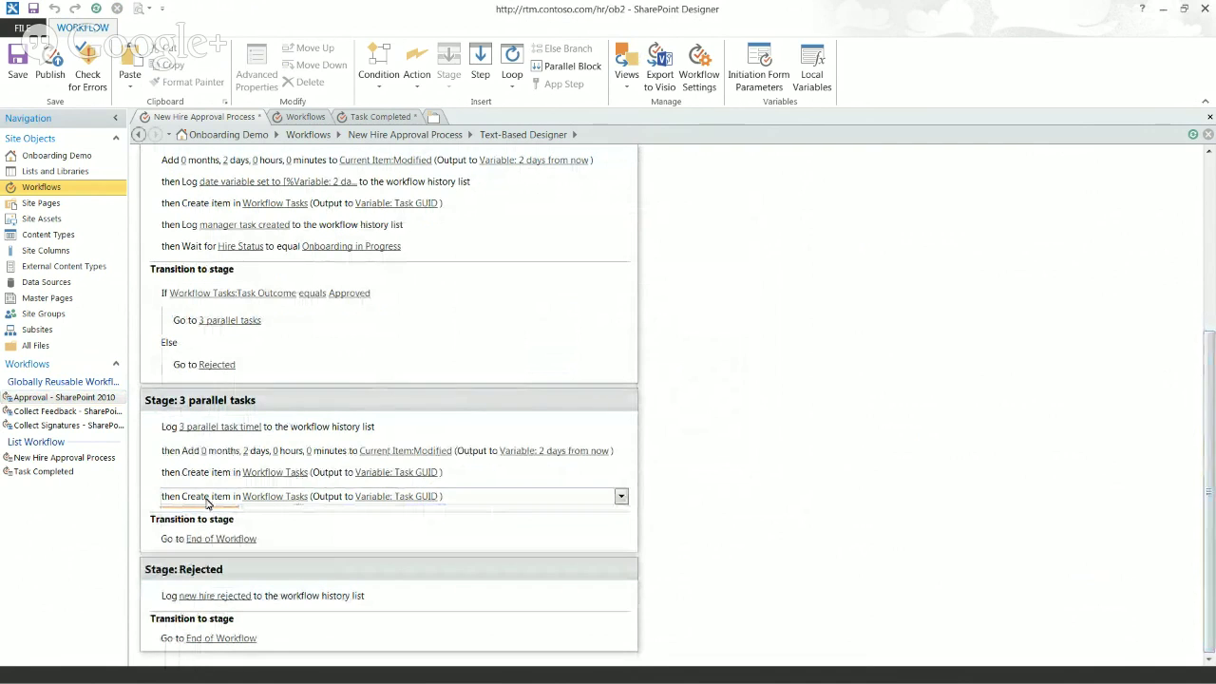
pyautogui.click(214, 501)
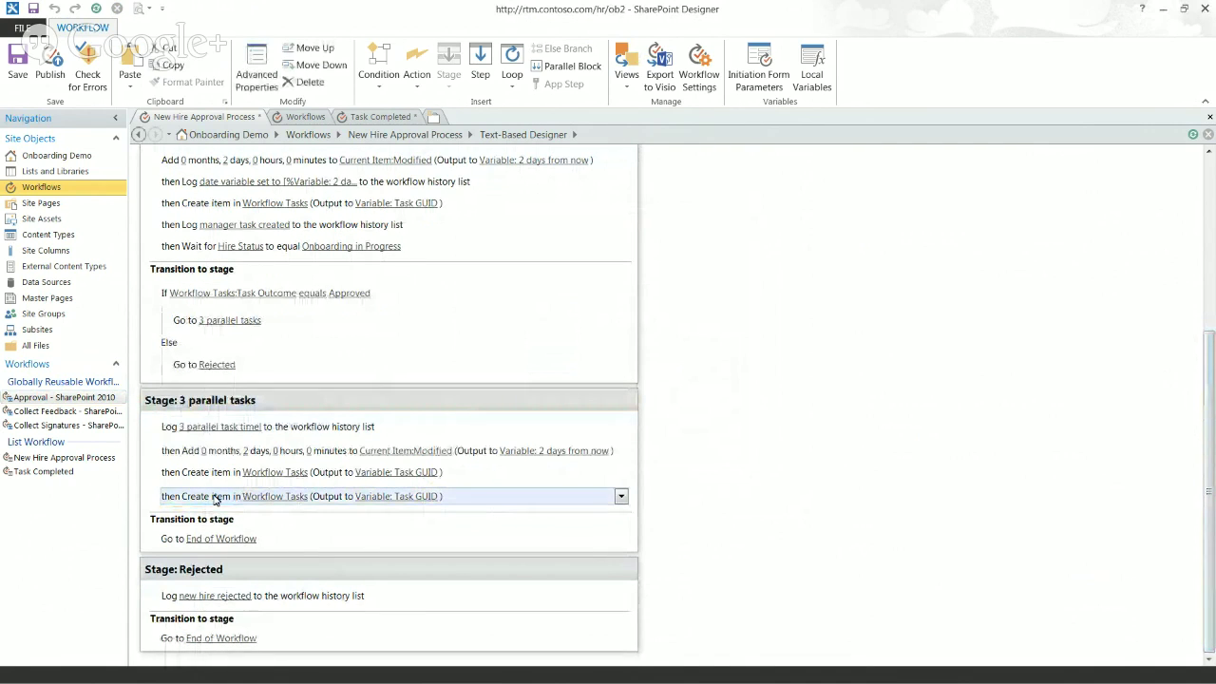
pyautogui.click(215, 515)
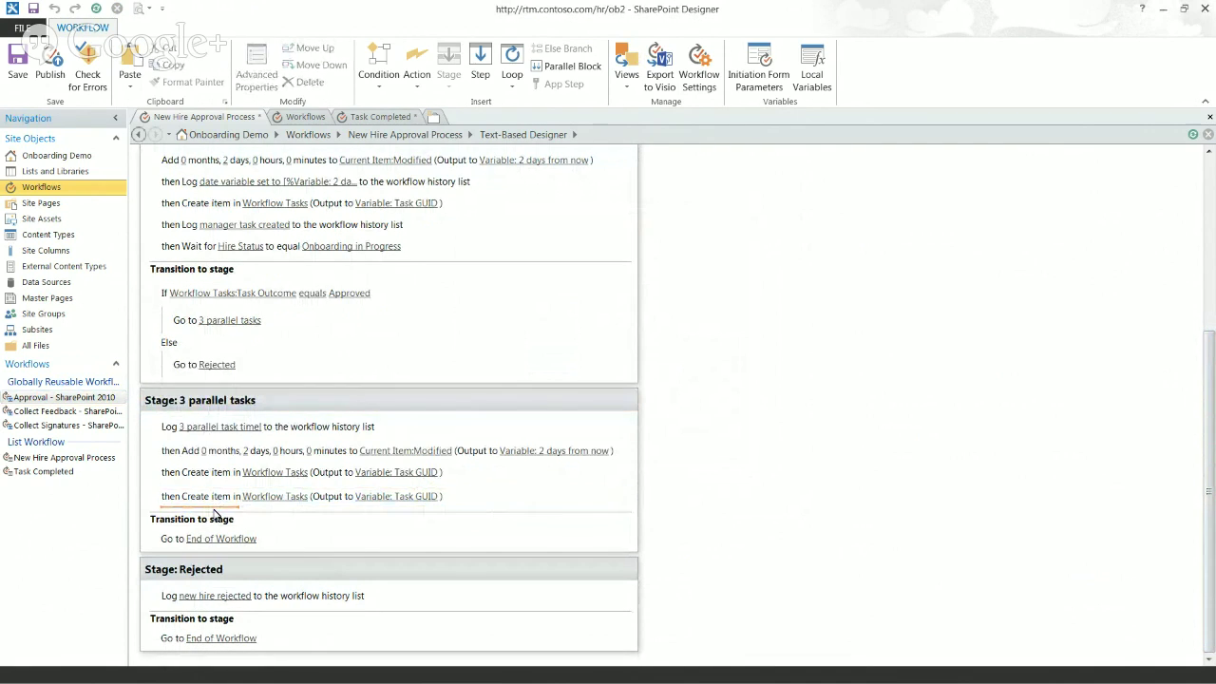
pyautogui.hotkey('ctrl', 'v')
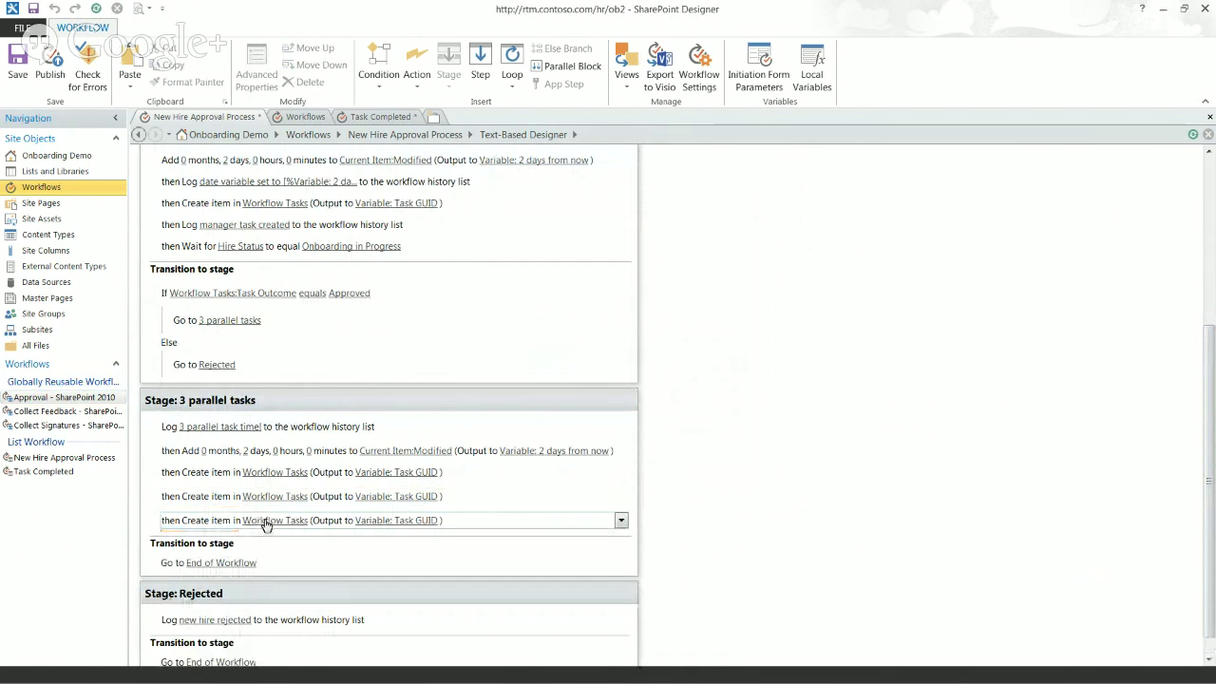
pyautogui.click(261, 521)
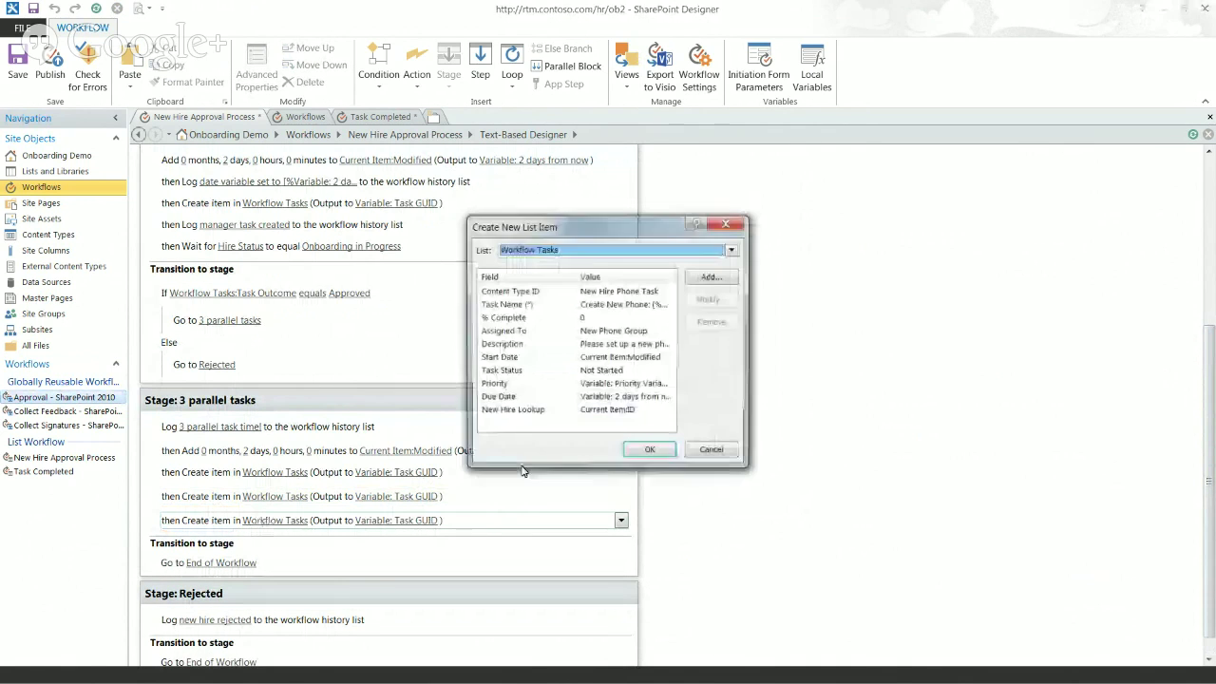
pyautogui.click(590, 292)
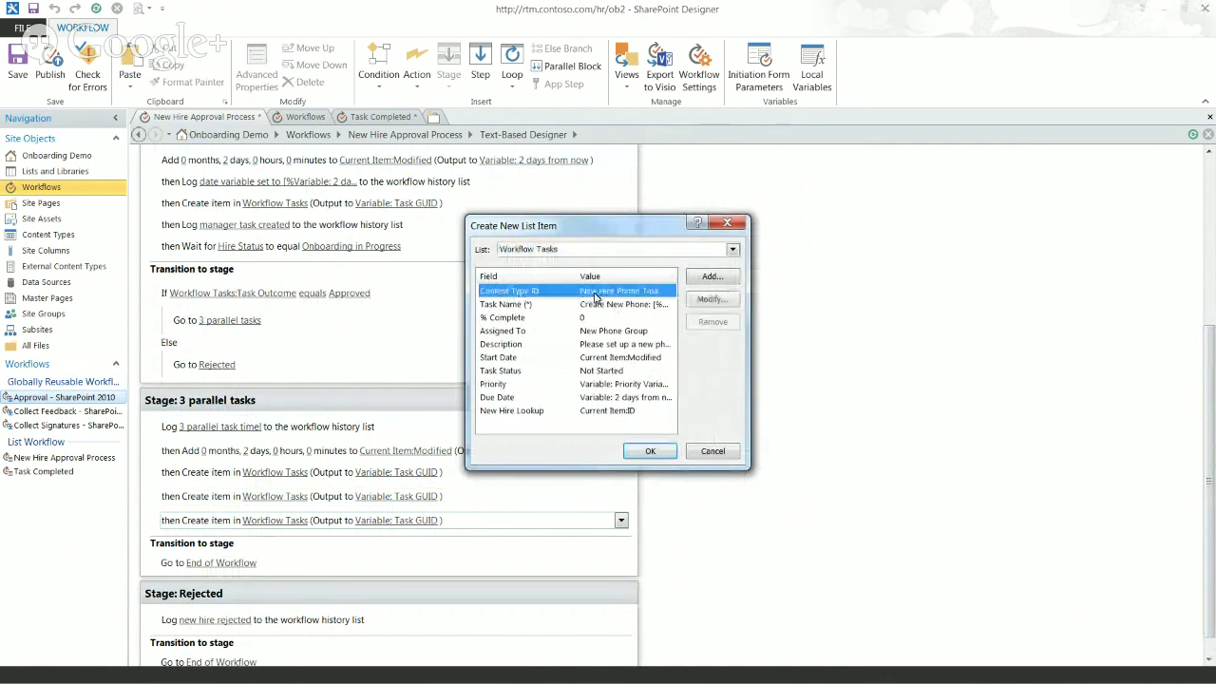
pyautogui.click(710, 300)
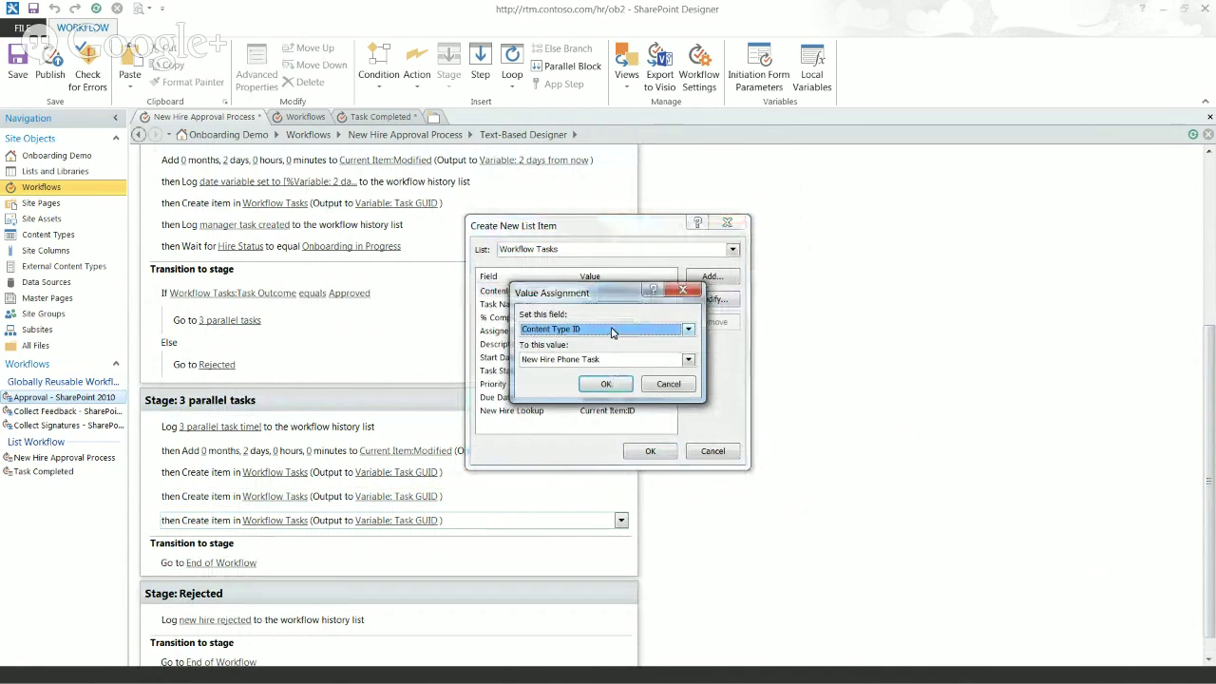
pyautogui.click(613, 330)
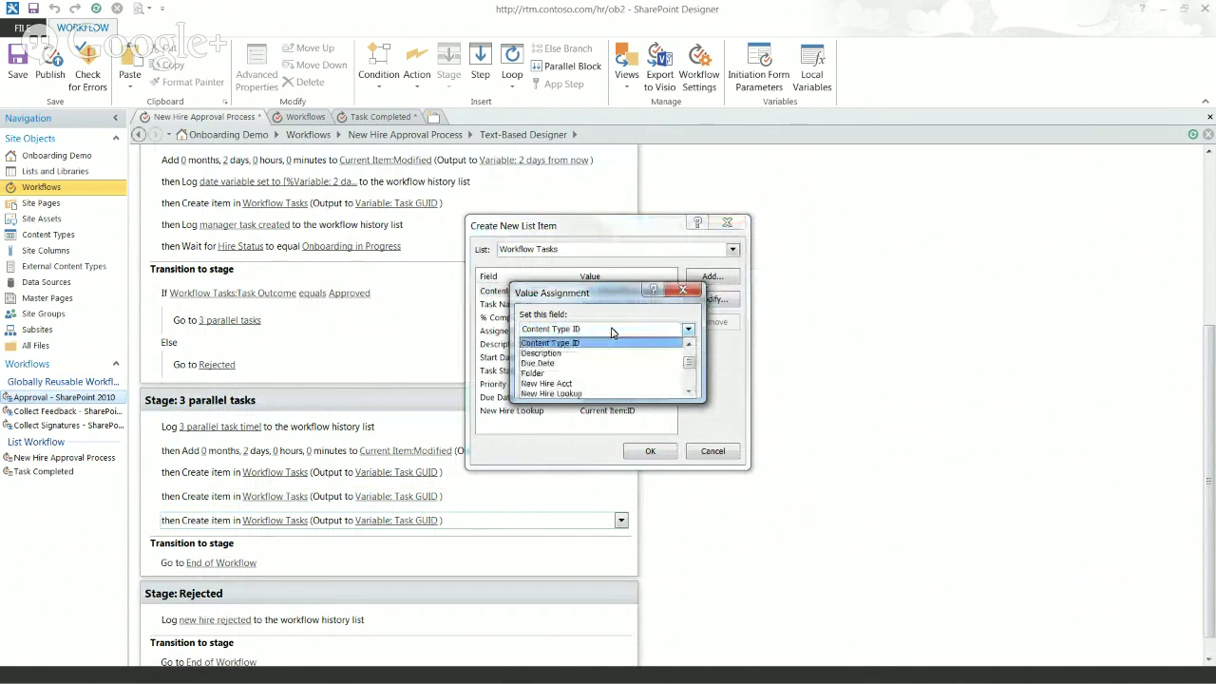
pyautogui.click(634, 332)
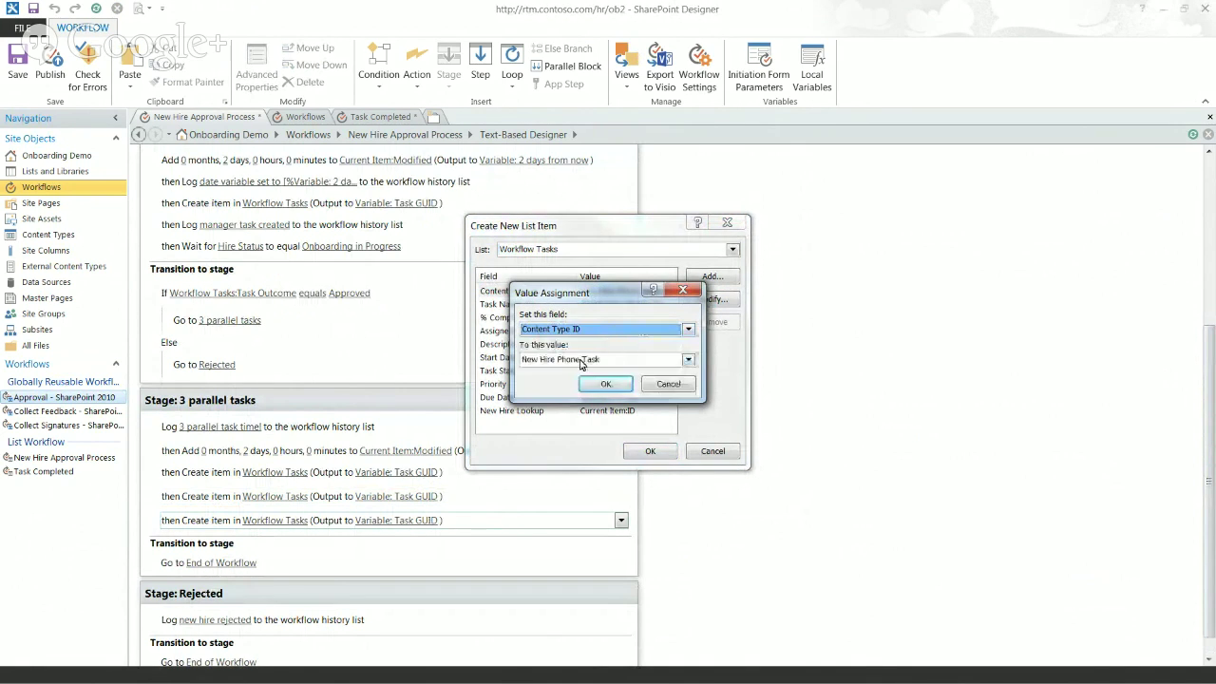
pyautogui.click(581, 361)
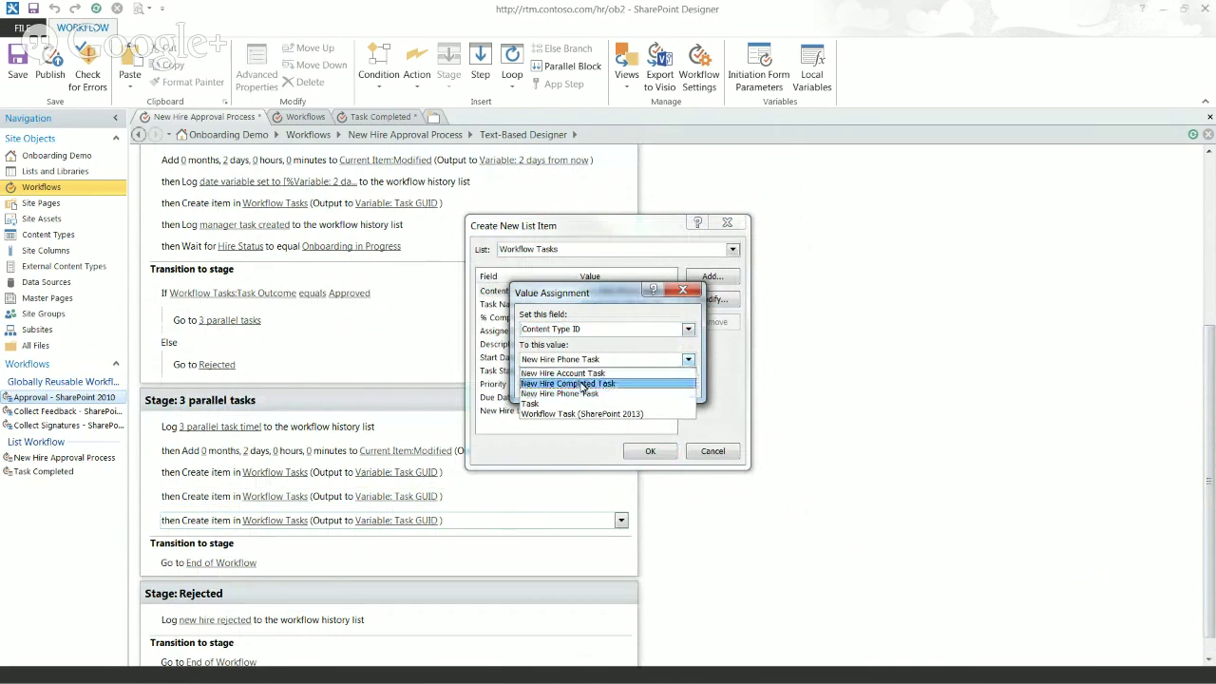
pyautogui.click(584, 384)
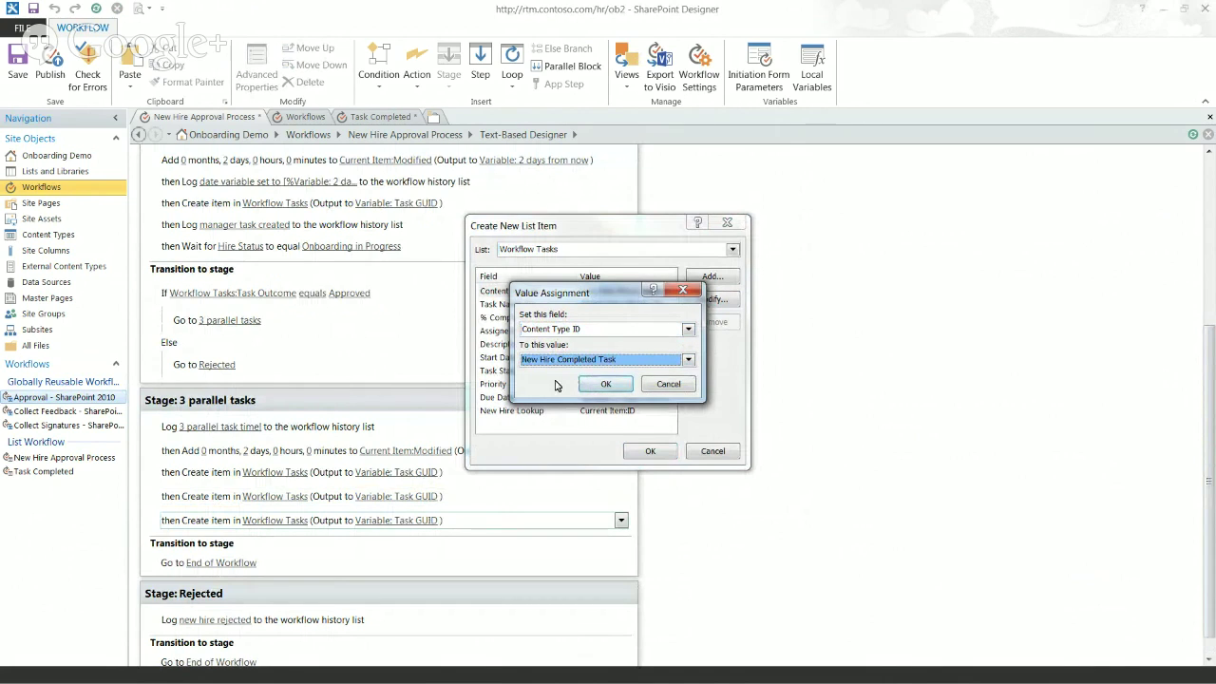
pyautogui.click(603, 385)
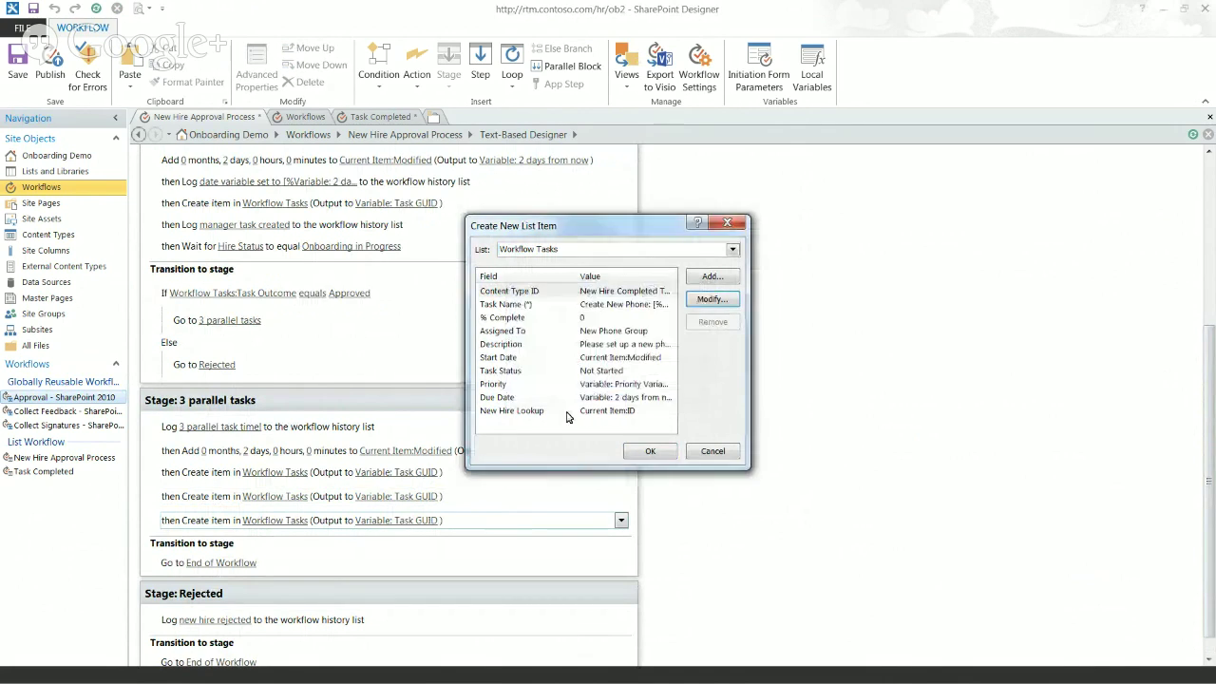
# Step: Rename the copied task to 'Send Welcome Packet:'
pyautogui.click(561, 307)
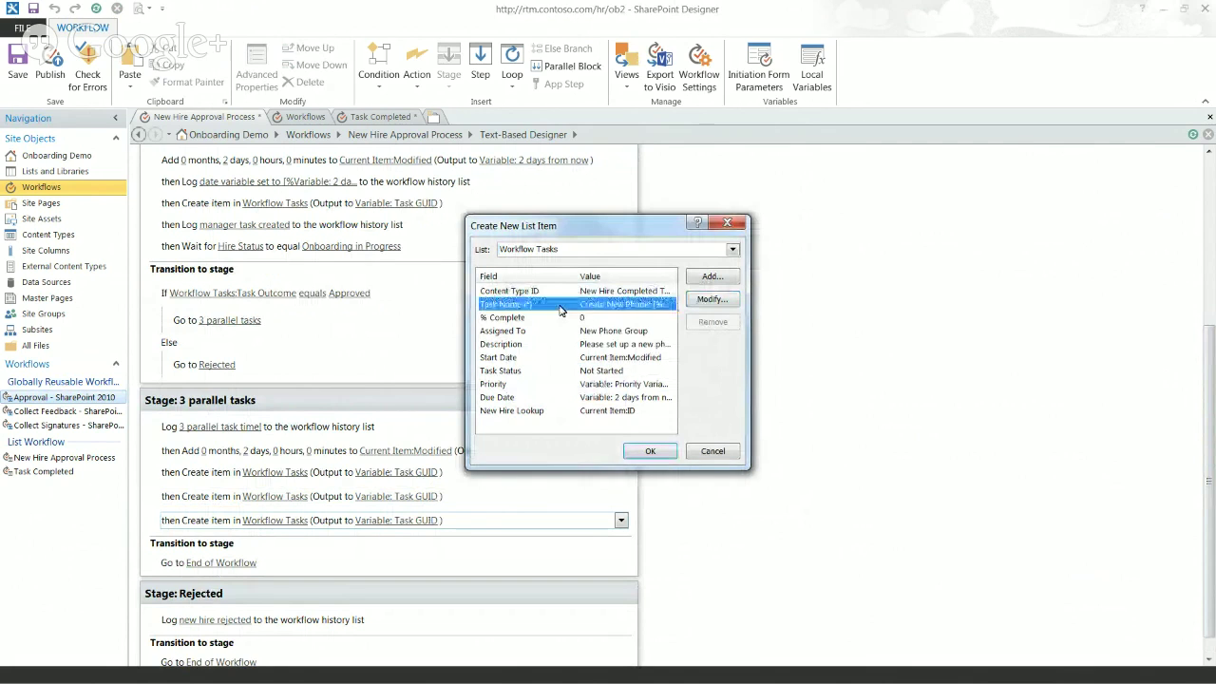
pyautogui.click(711, 299)
pyautogui.click(664, 359)
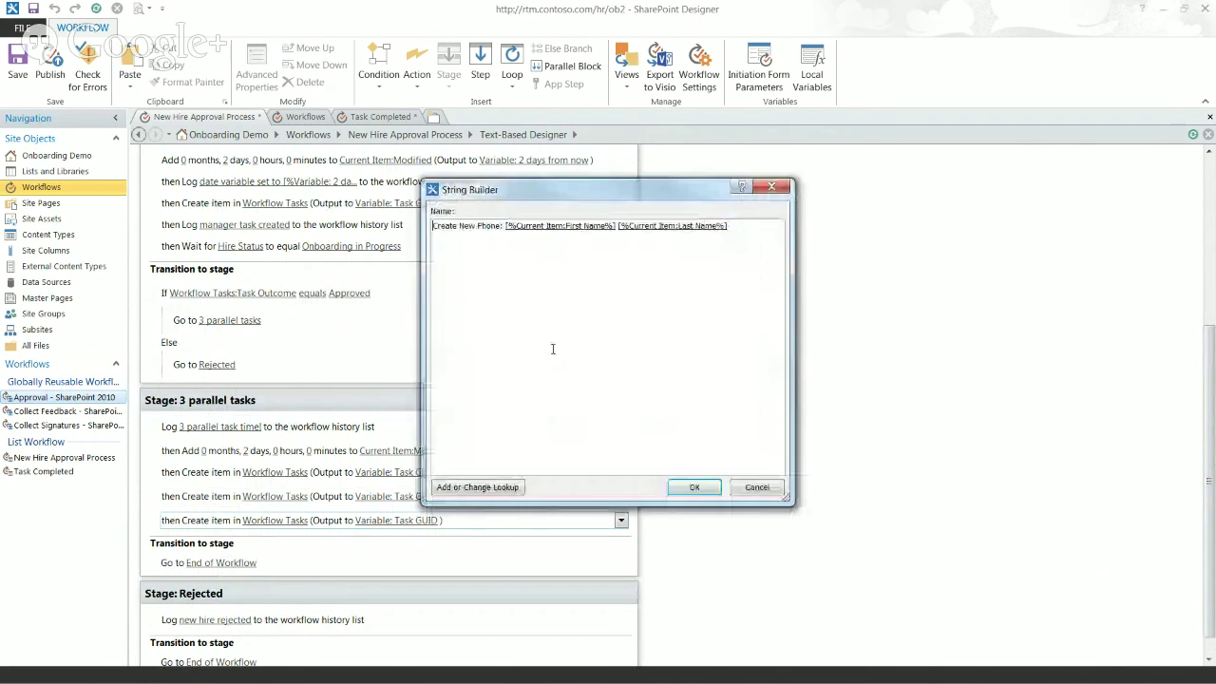
pyautogui.moveTo(501, 226); pyautogui.dragTo(389, 226)
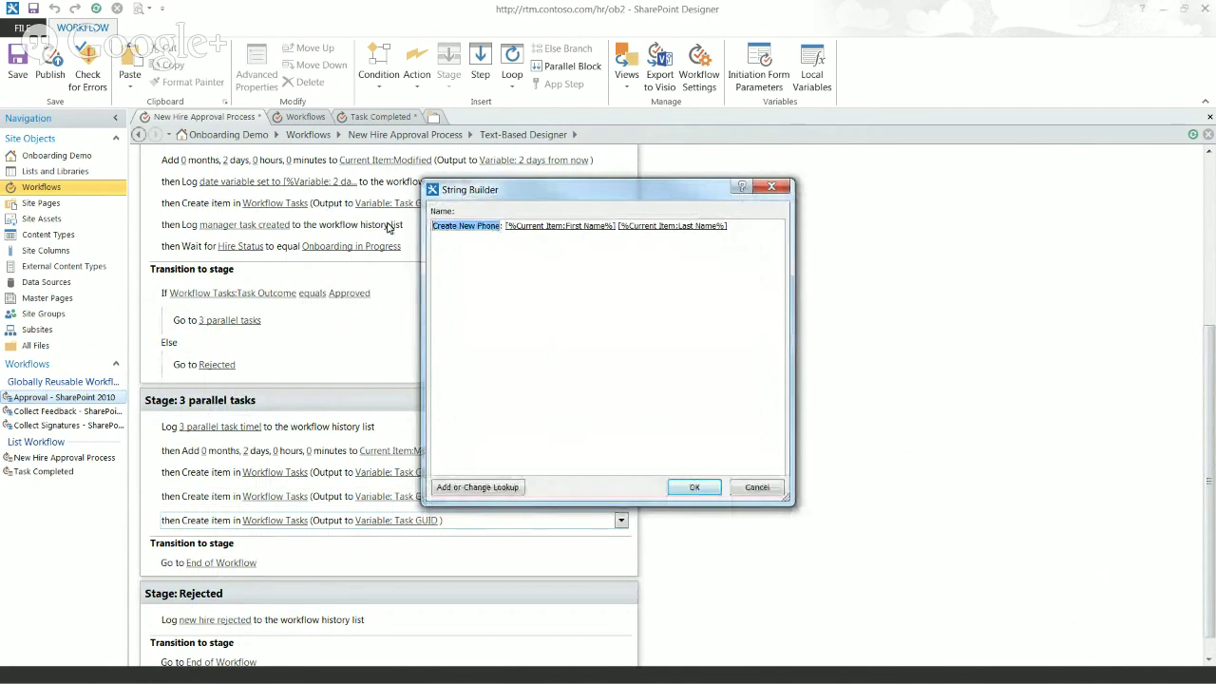
pyautogui.write('Send Welcome')
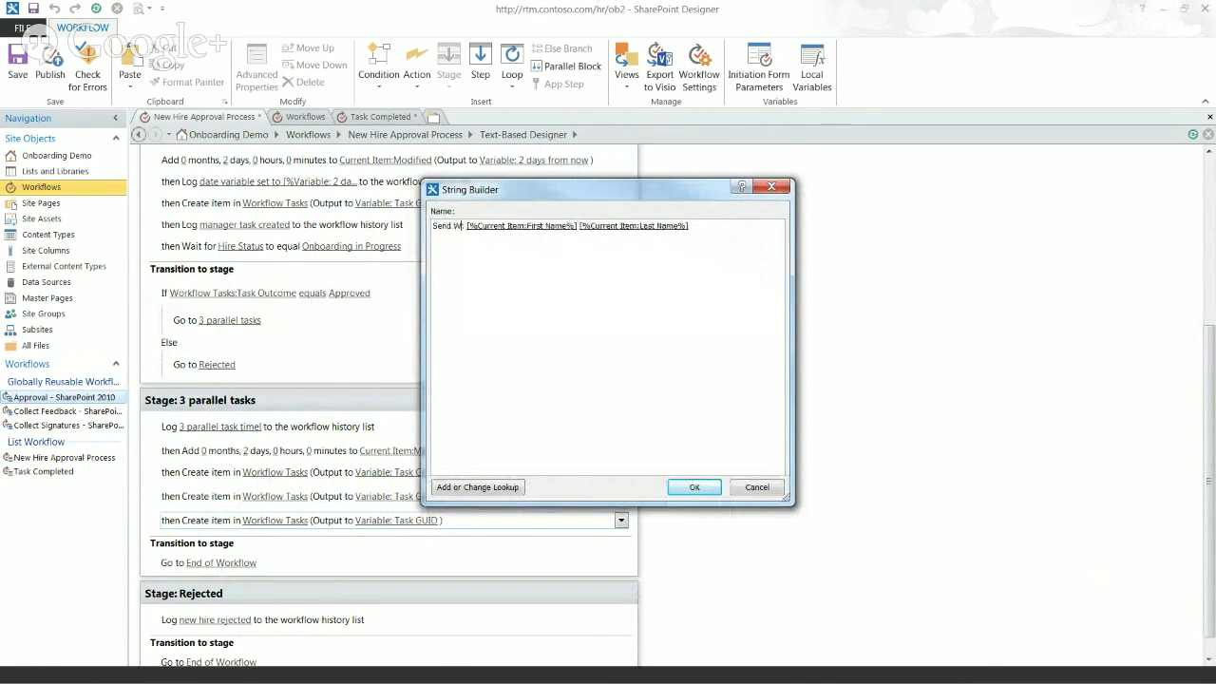
pyautogui.write('cket:')
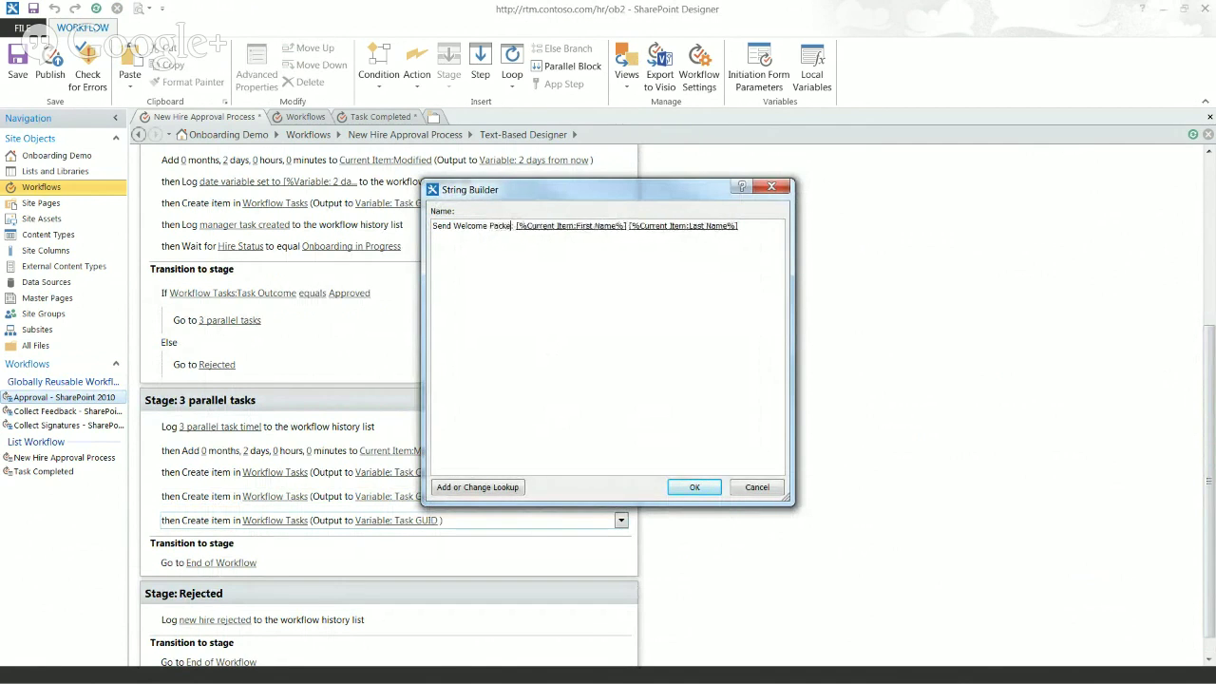
pyautogui.click(690, 489)
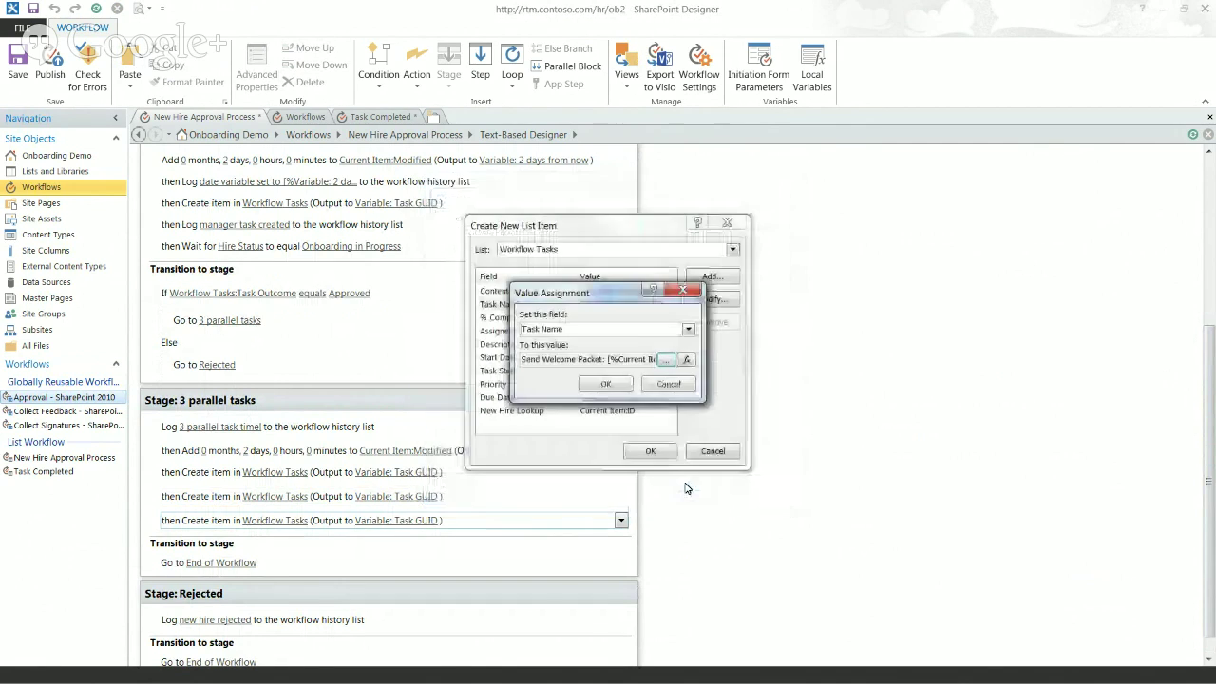
pyautogui.click(604, 383)
# Step: Assign the task to HR Welcome Packet in place of New Phone Group
pyautogui.click(538, 329)
pyautogui.click(711, 302)
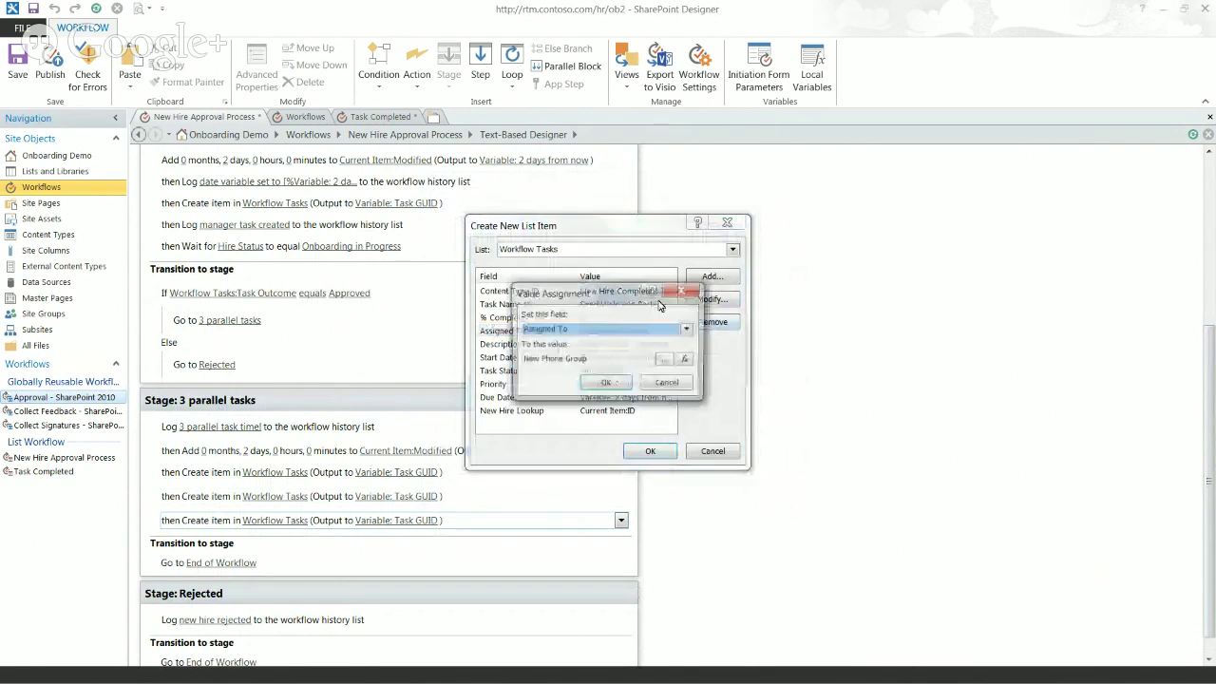
pyautogui.click(679, 359)
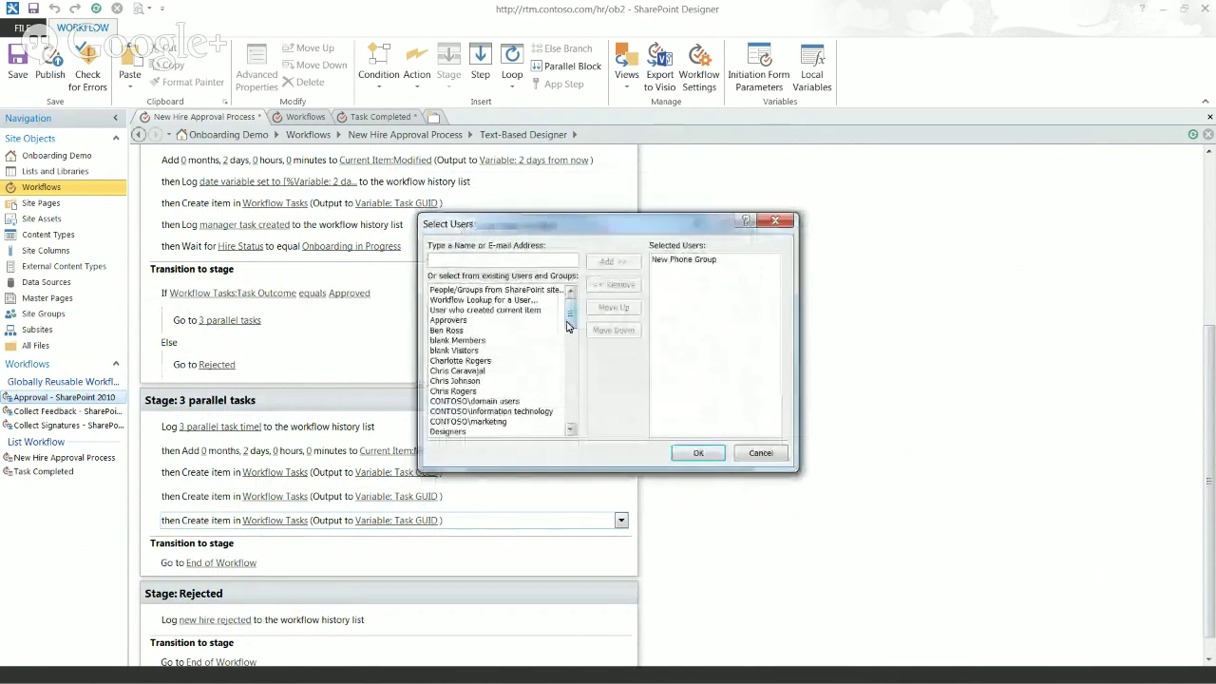
pyautogui.scroll(-3, 571, 336)
pyautogui.scroll(-5, 571, 336)
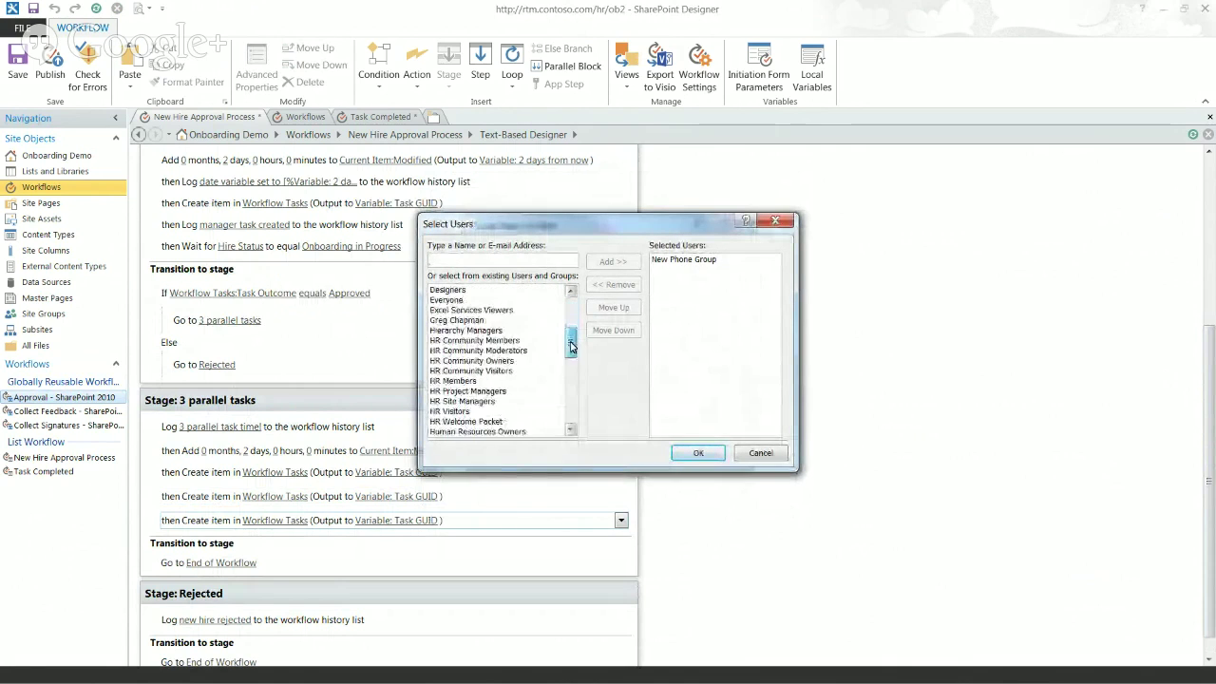
pyautogui.click(684, 259)
pyautogui.click(614, 284)
pyautogui.click(532, 320)
pyautogui.click(613, 262)
pyautogui.click(697, 452)
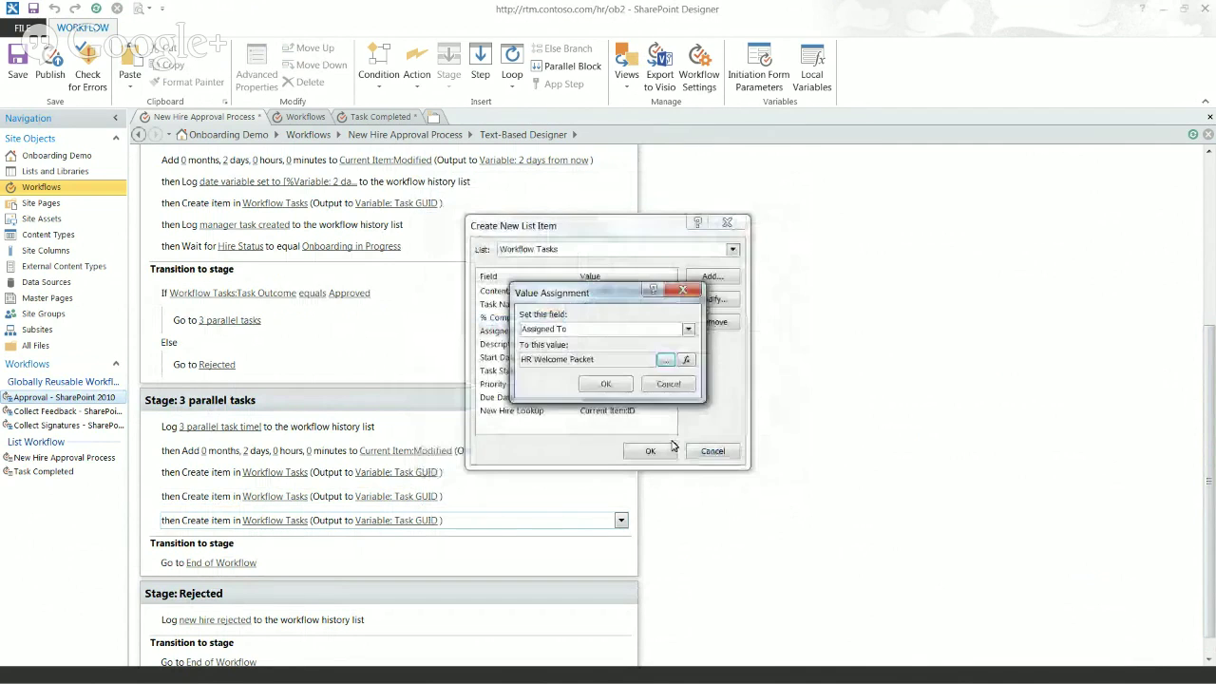
pyautogui.click(606, 384)
pyautogui.click(587, 348)
# Step: Replace the description with 'Please send an HR welcome packet to this new hire.' and apply the settings
pyautogui.click(712, 299)
pyautogui.click(665, 360)
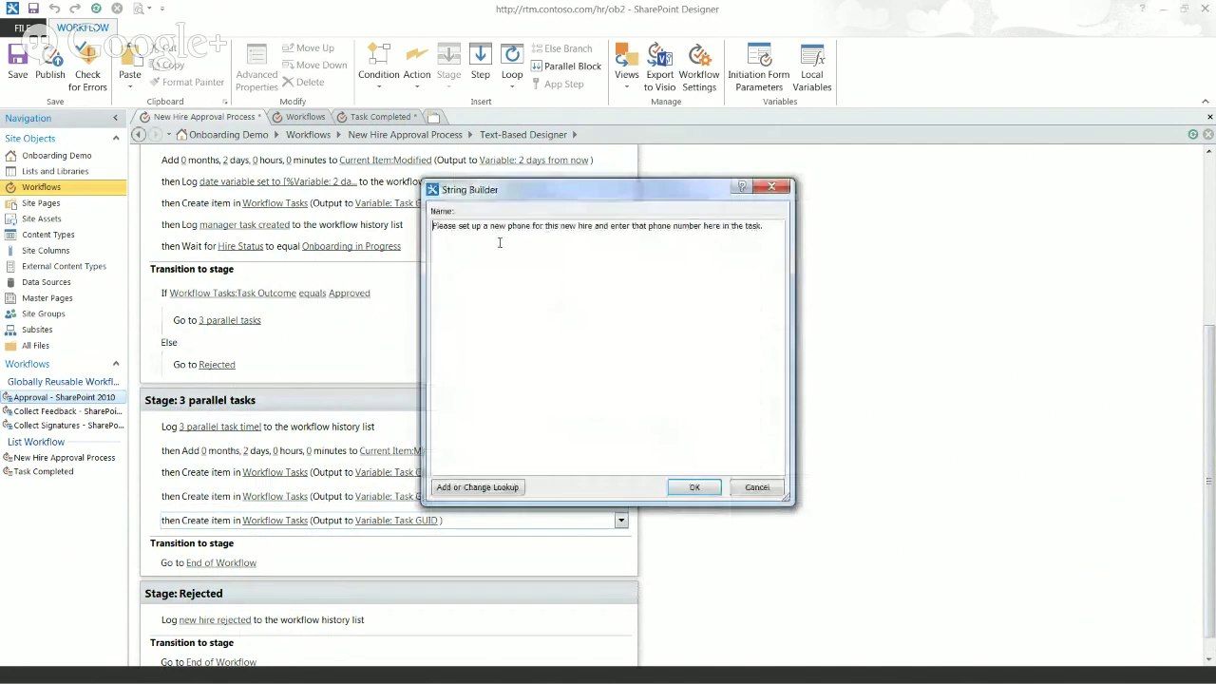
pyautogui.moveTo(457, 226); pyautogui.dragTo(748, 244)
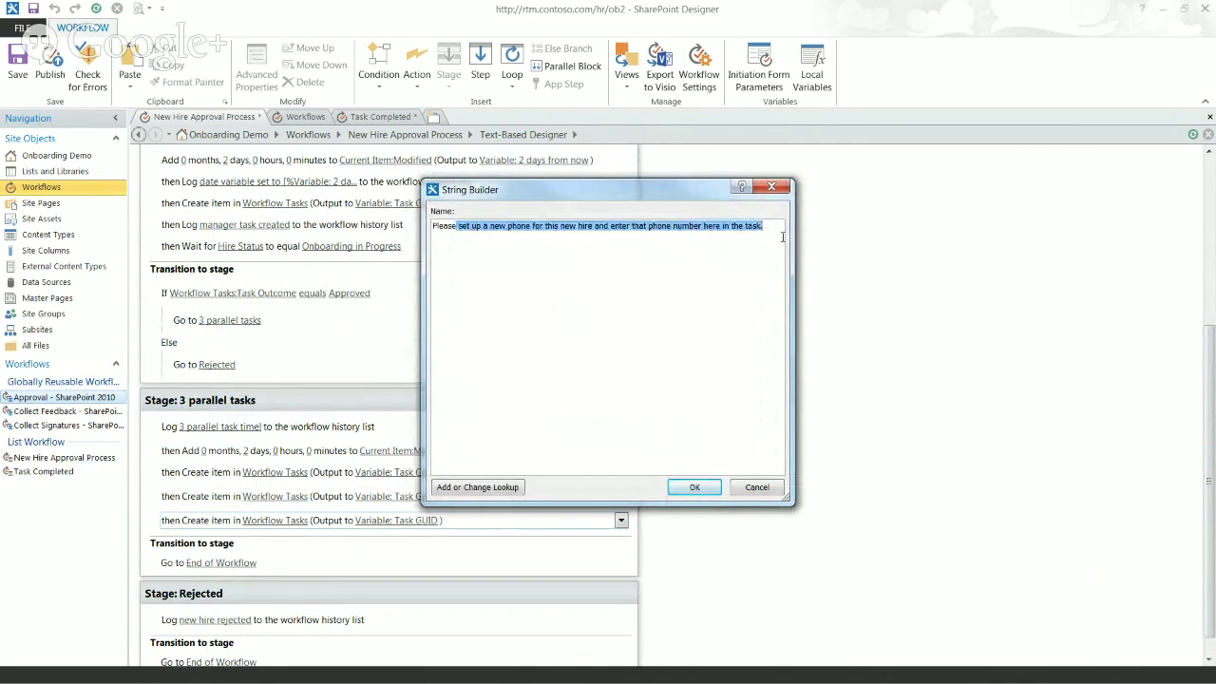
pyautogui.write('send an ')
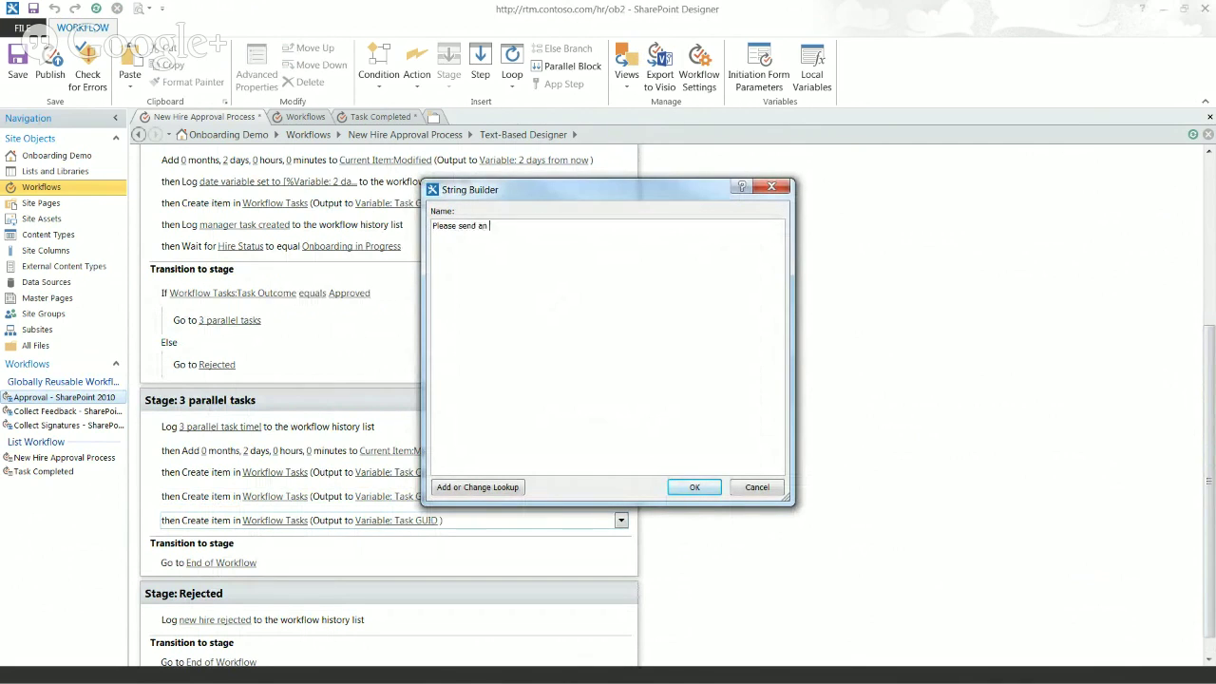
pyautogui.write('HR welcome packet to this new hire.')
pyautogui.click(695, 486)
pyautogui.click(598, 385)
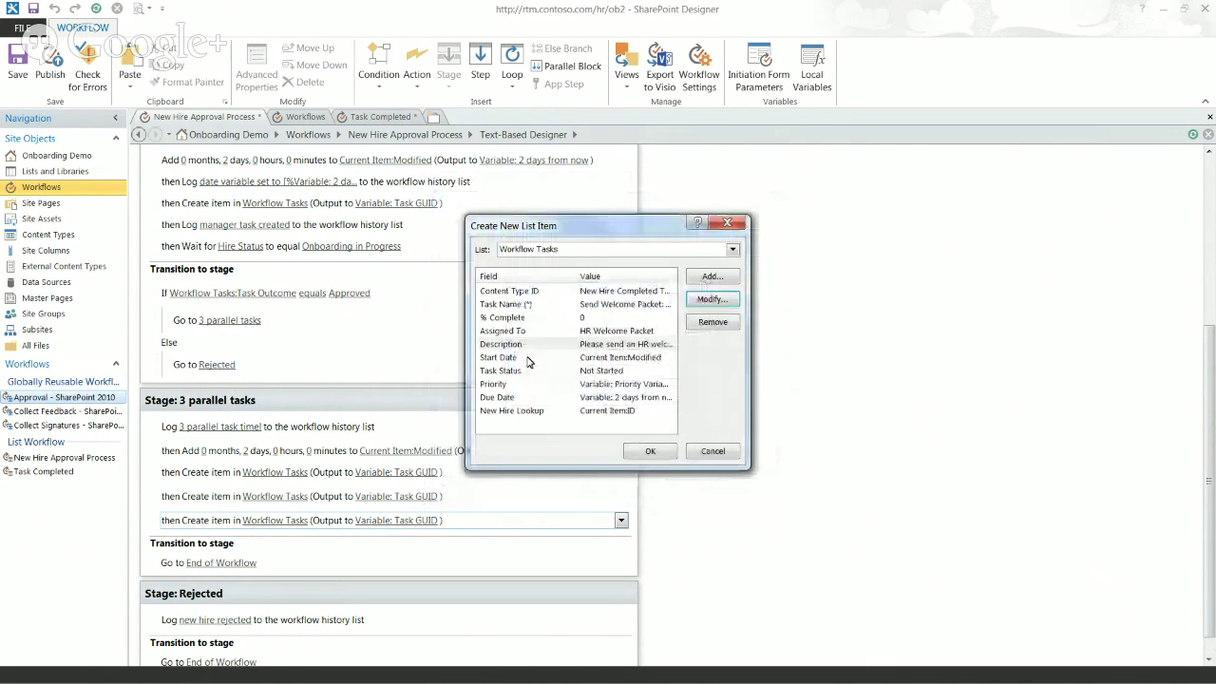
pyautogui.click(527, 358)
pyautogui.click(528, 373)
pyautogui.click(533, 386)
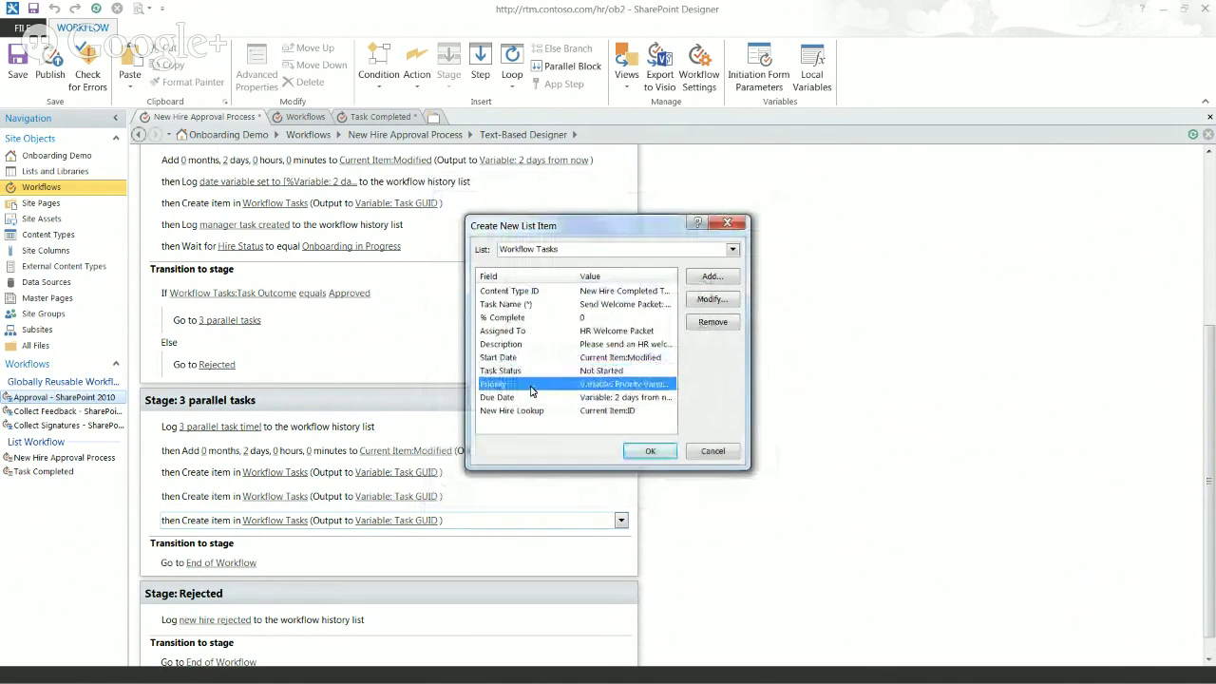
pyautogui.click(637, 452)
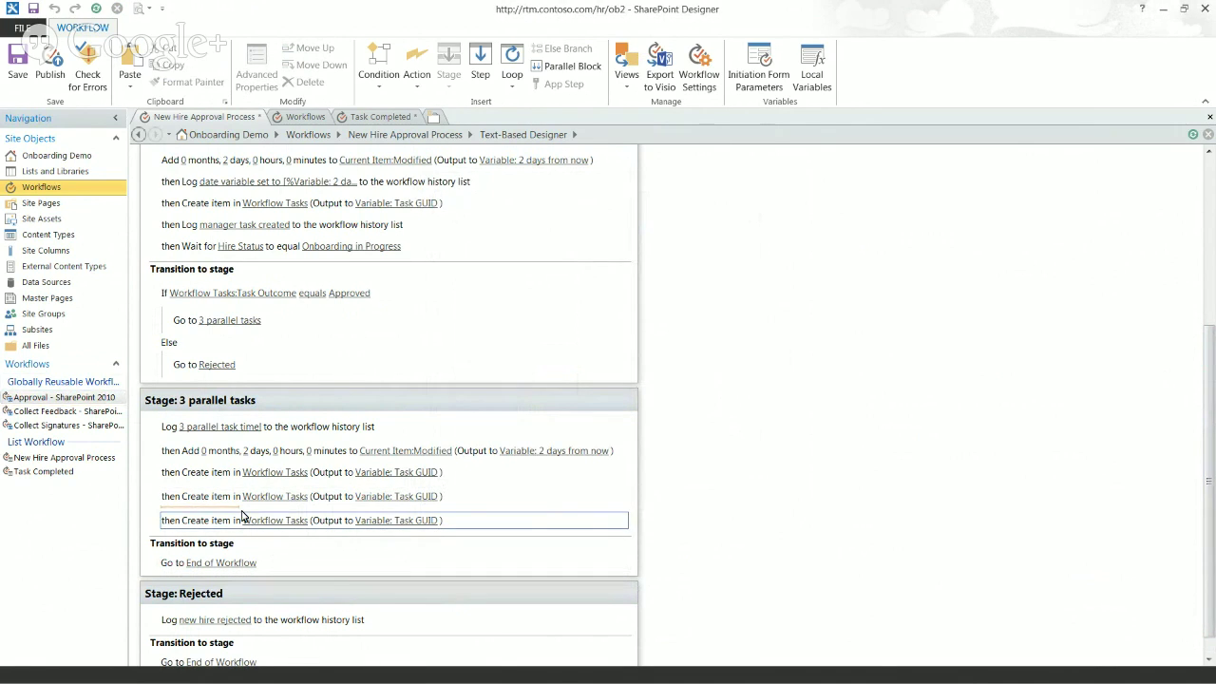
pyautogui.click(195, 534)
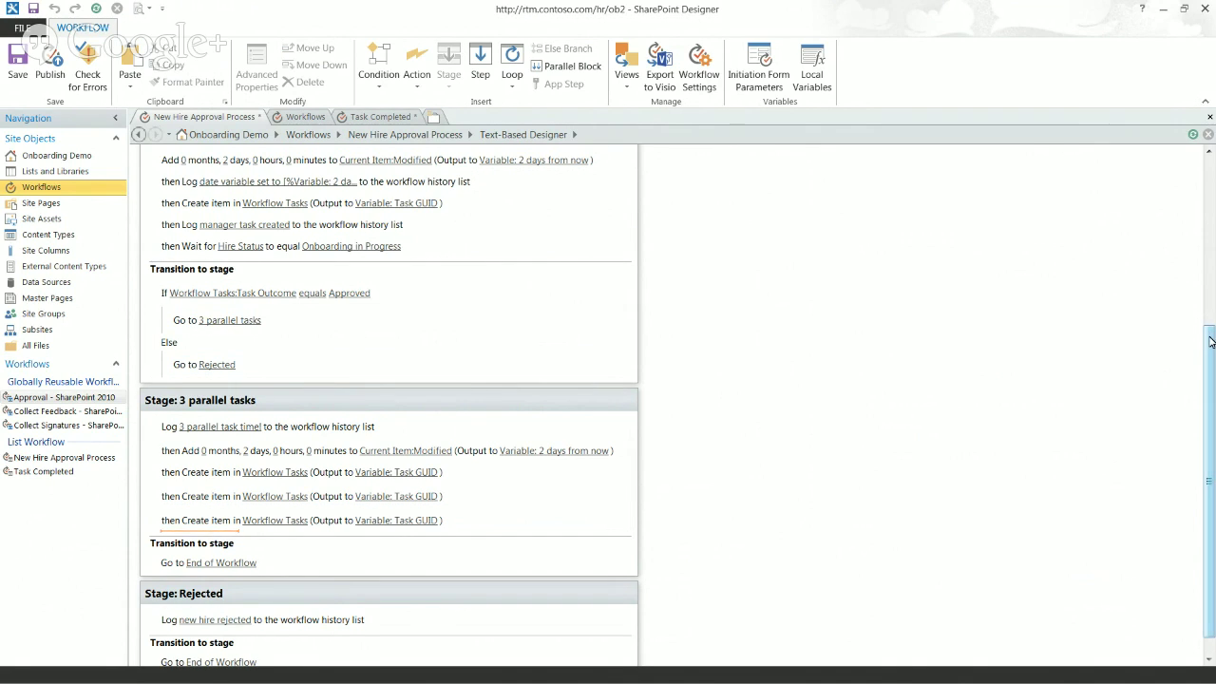
pyautogui.scroll(2, 1210, 342)
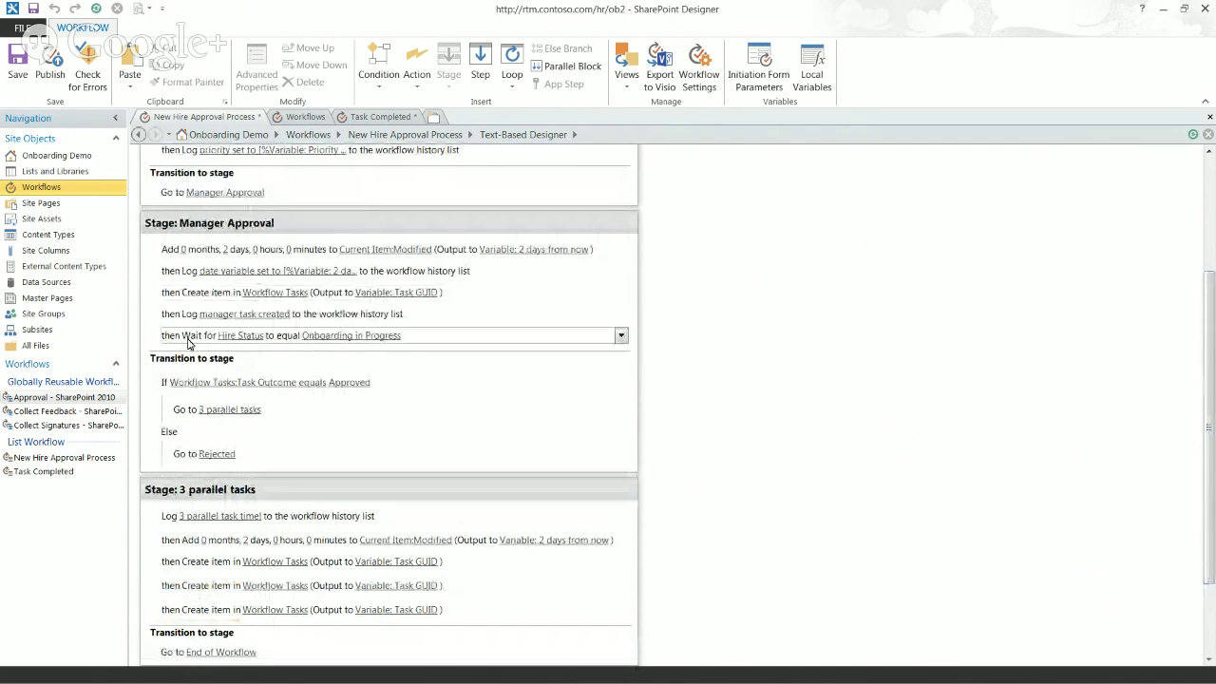
pyautogui.scroll(-3, 338, 486)
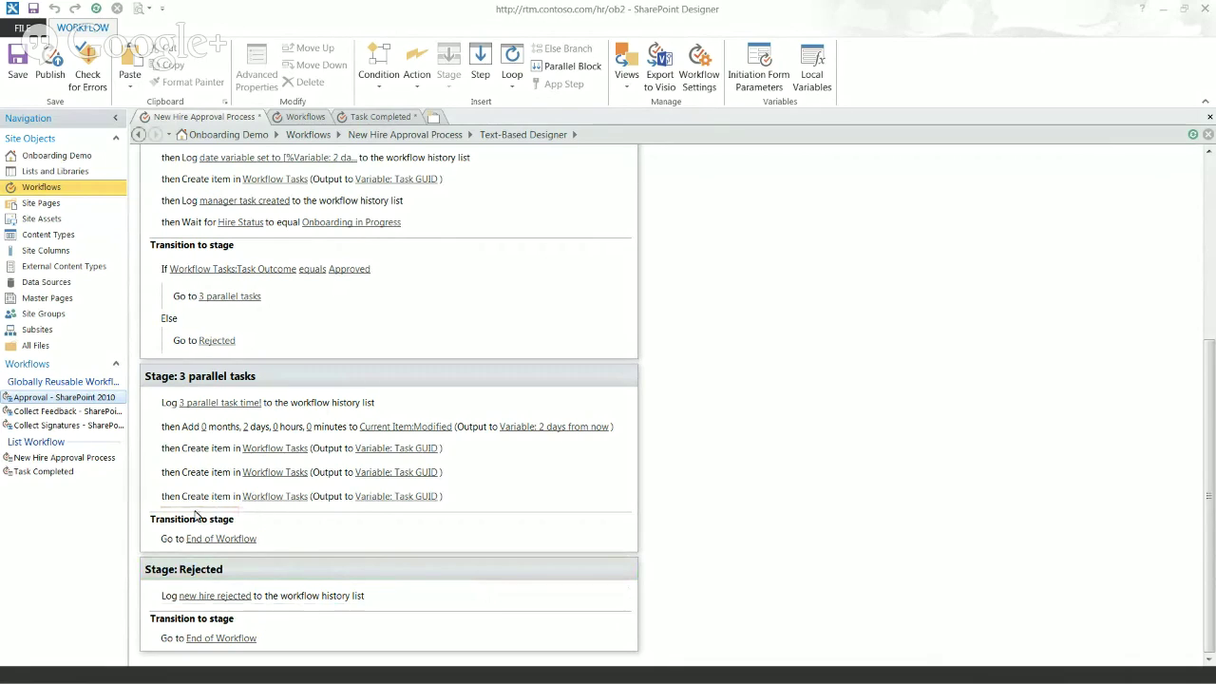
# Step: Select the 3 parallel tasks stage in the workflow designer
pyautogui.click(695, 426)
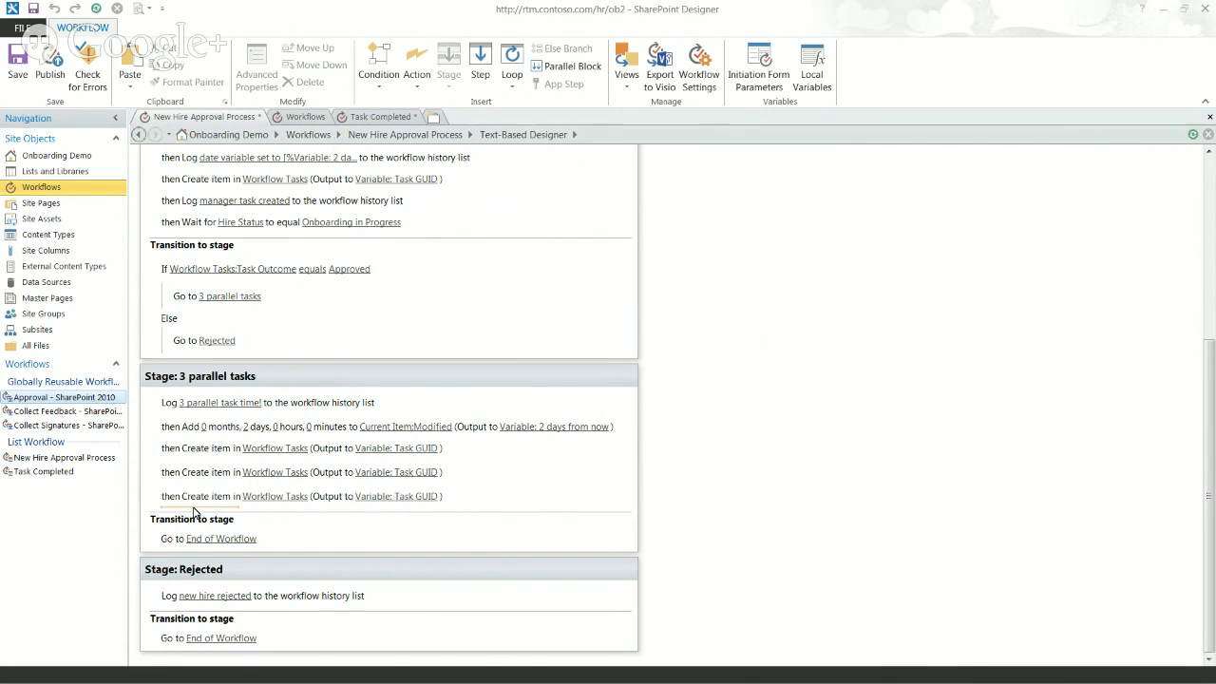
# Step: Save New Hire Approval Process from the toolbar, then save Task Completed with Ctrl+S
pyautogui.click(189, 617)
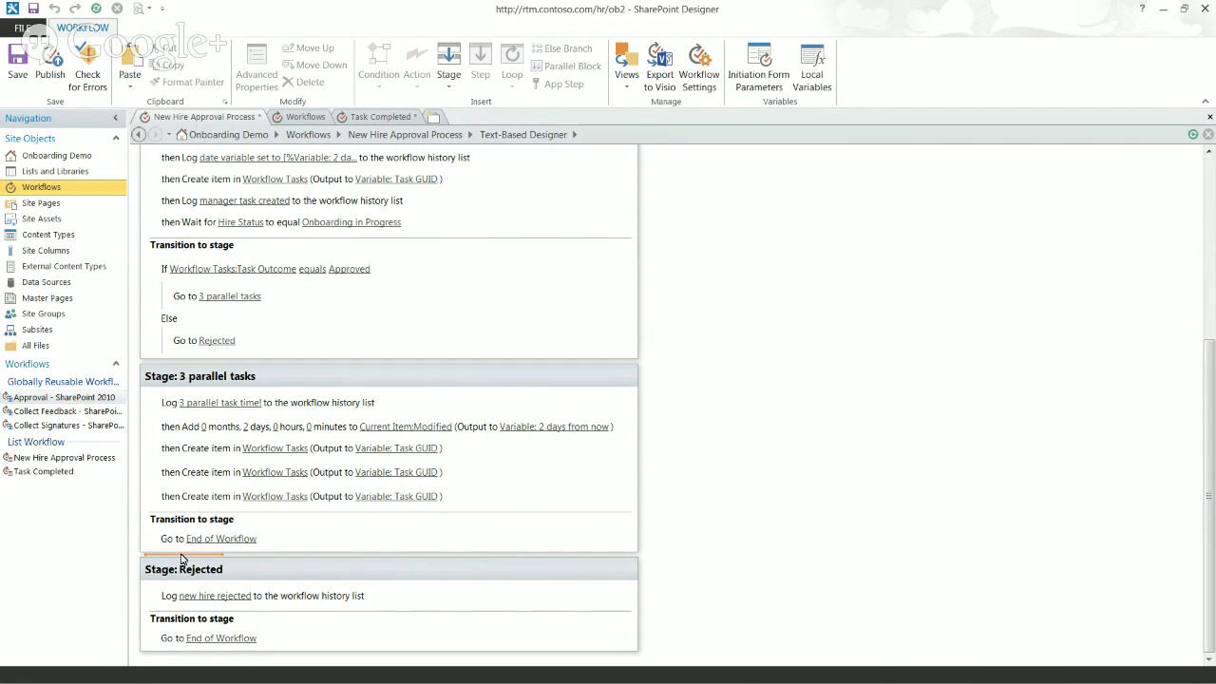
pyautogui.click(310, 387)
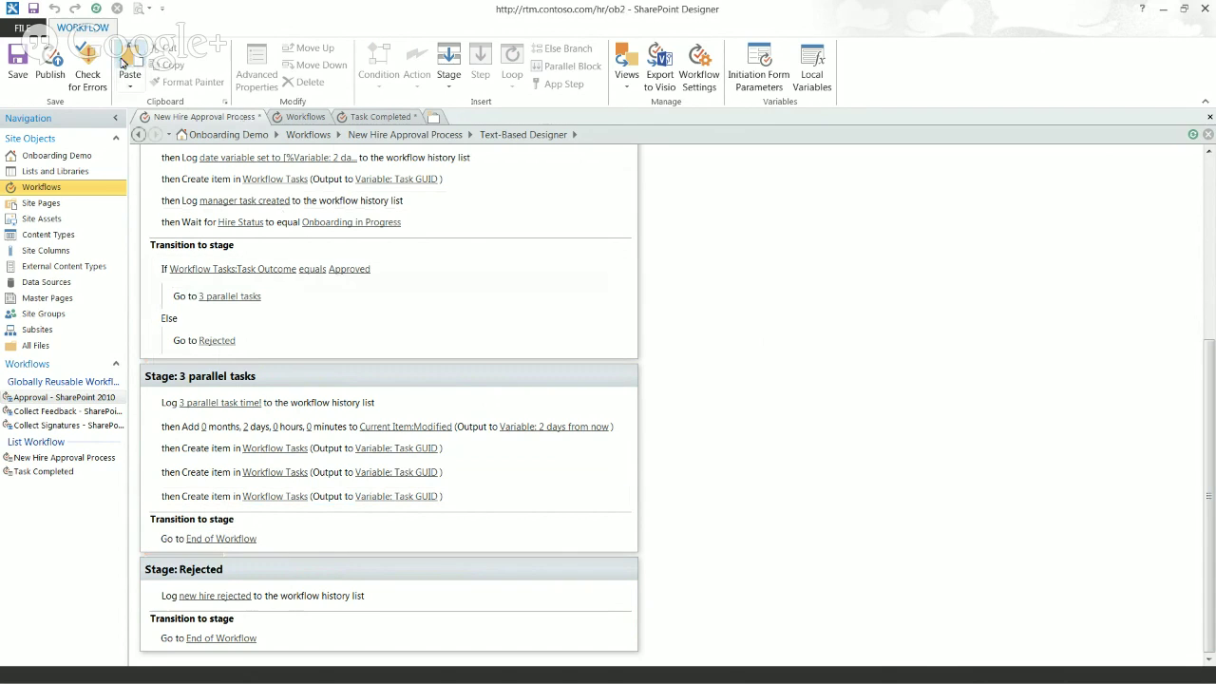
pyautogui.click(33, 10)
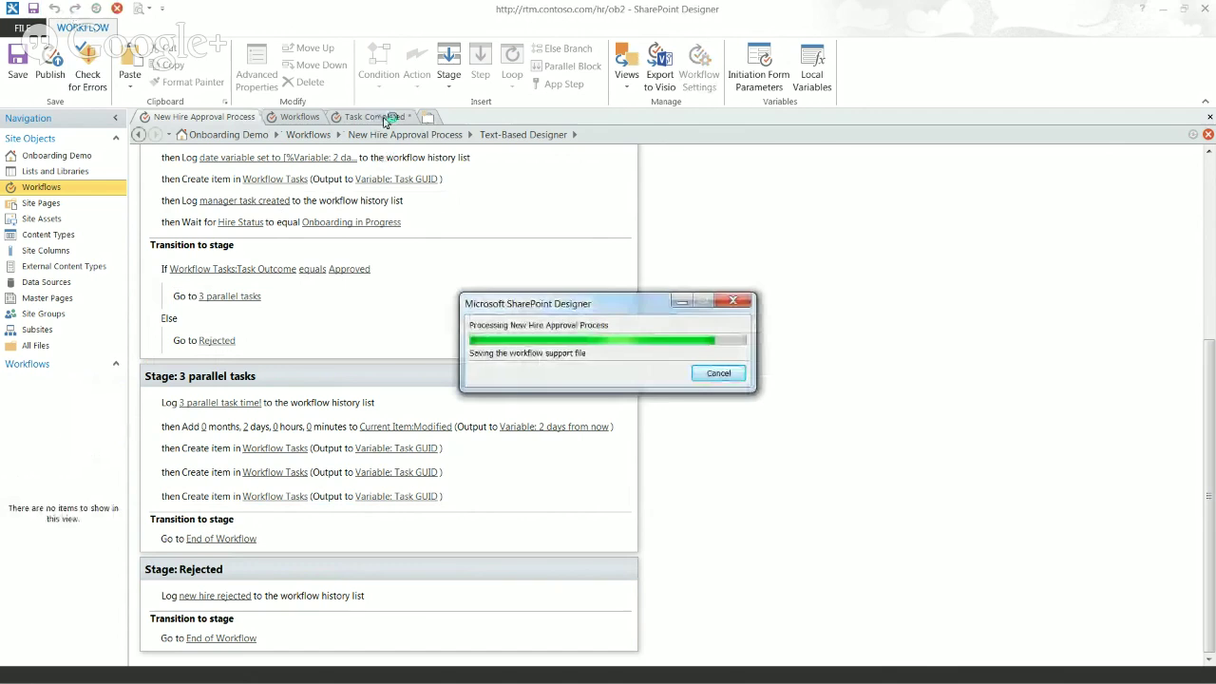
pyautogui.click(390, 117)
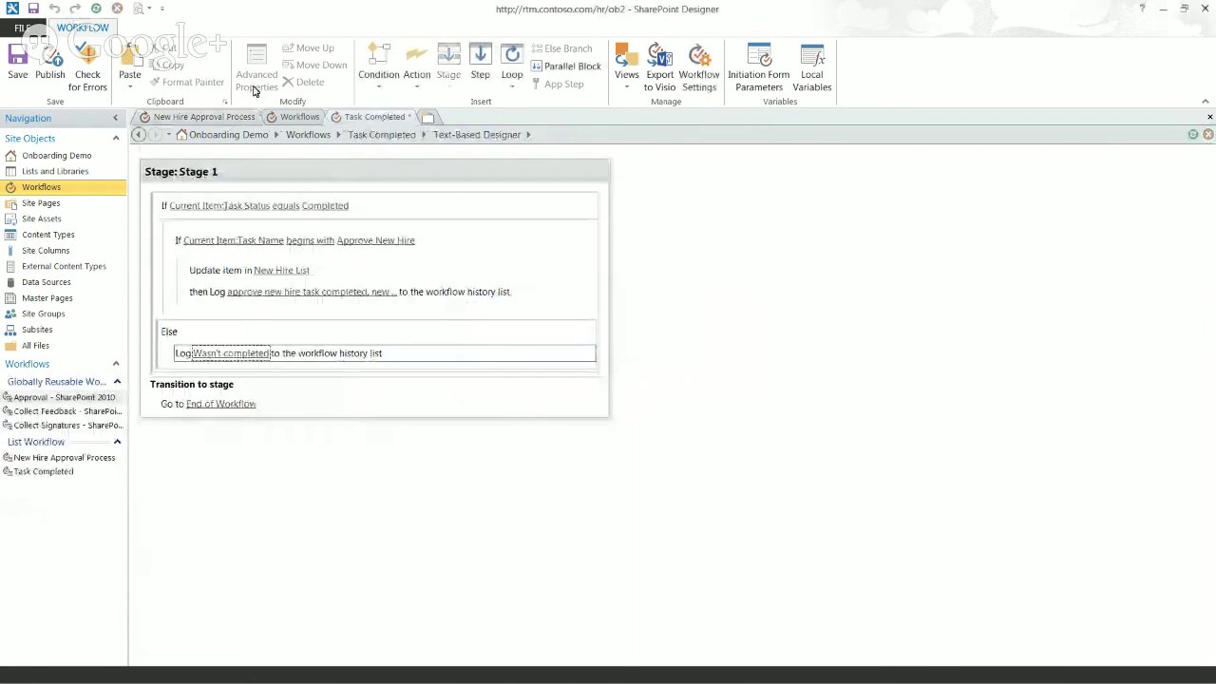
pyautogui.hotkey('ctrl', 's')
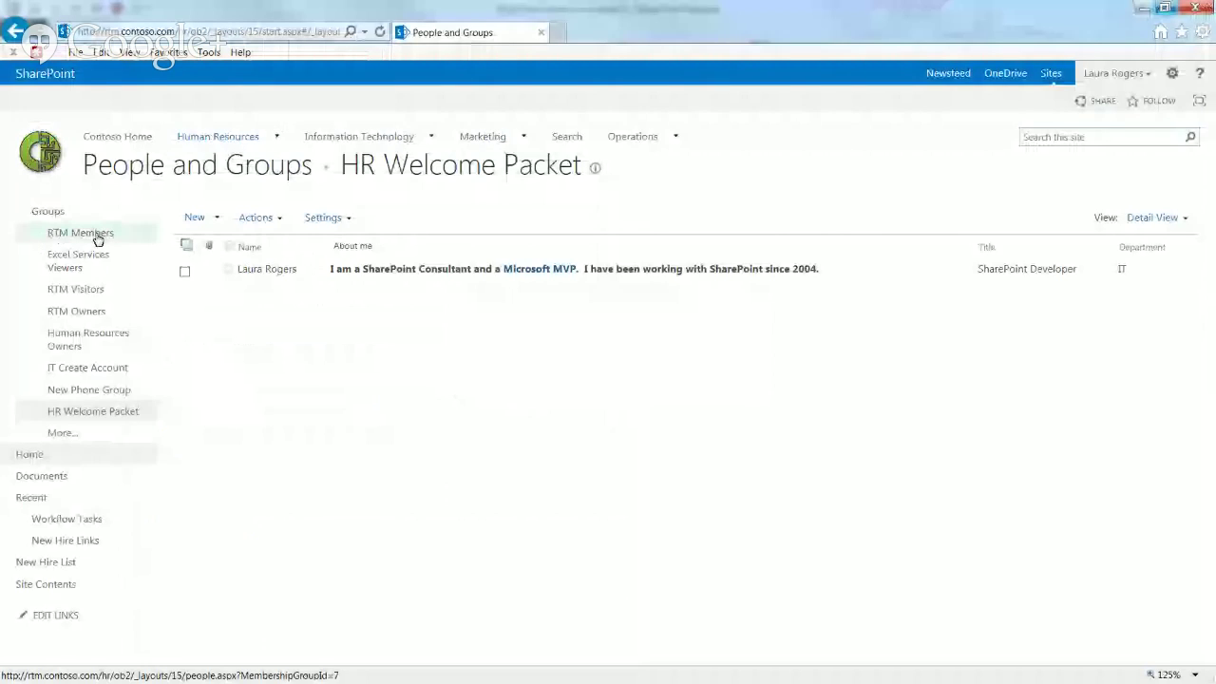
# Step: From the New Hire List, go to Site settings through the gear menu
pyautogui.click(67, 541)
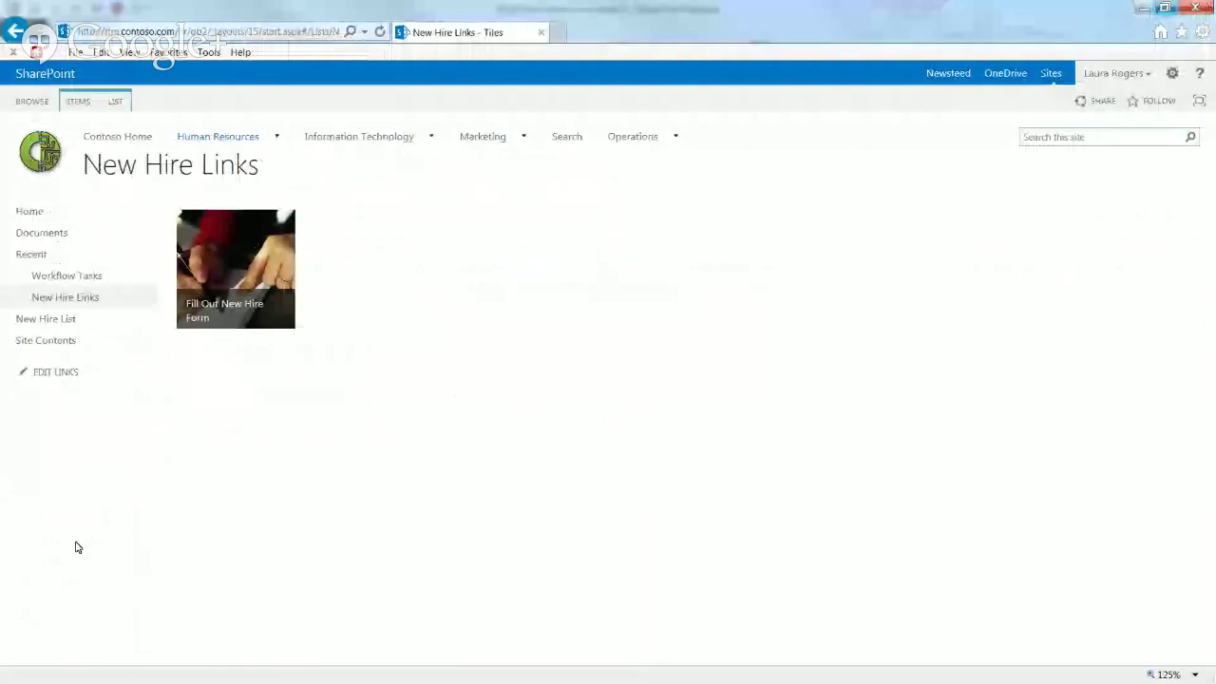
pyautogui.click(62, 321)
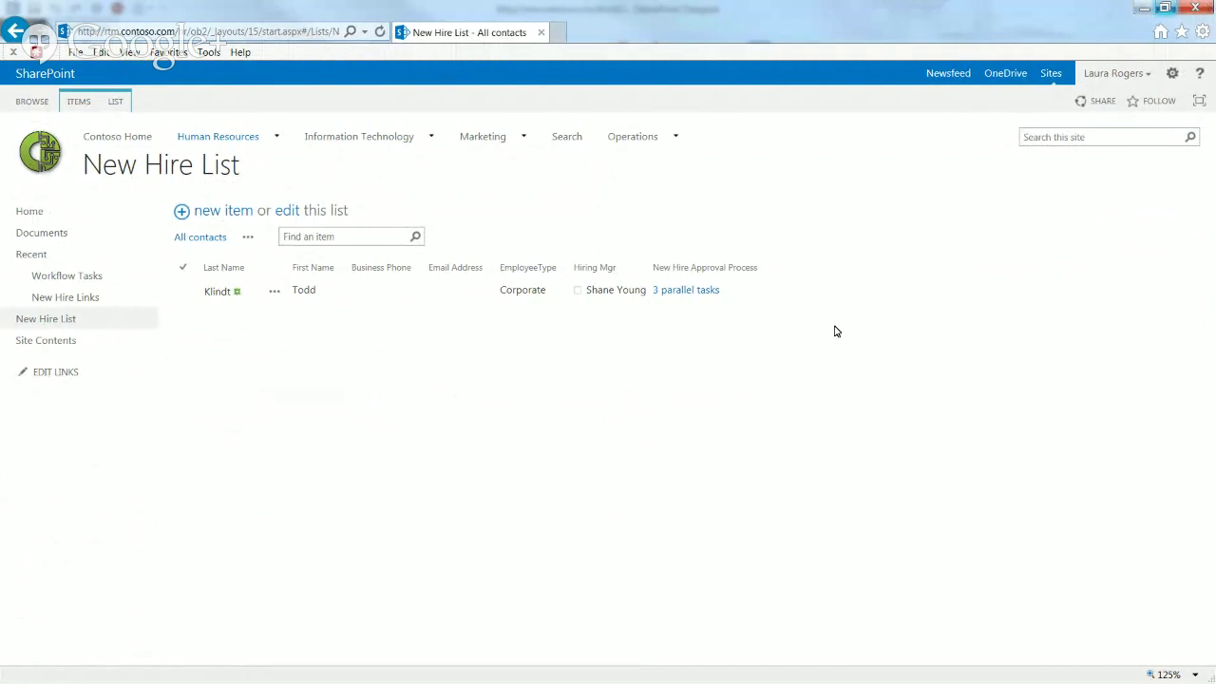
pyautogui.click(1172, 74)
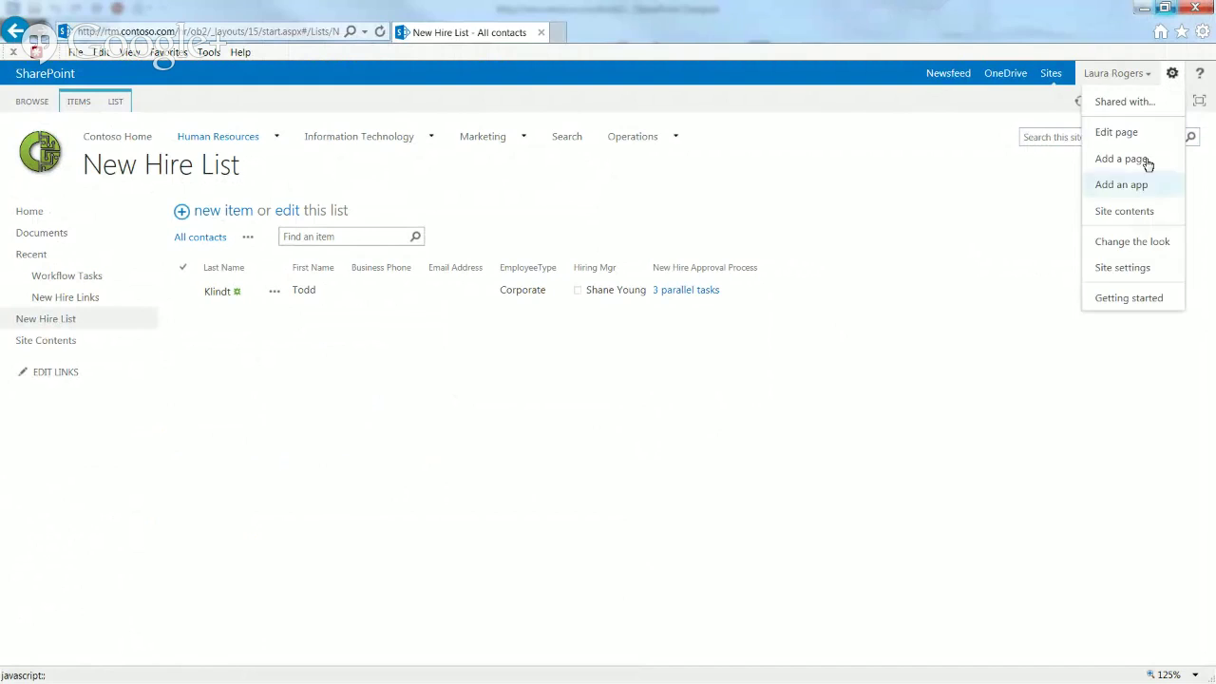
pyautogui.click(1112, 269)
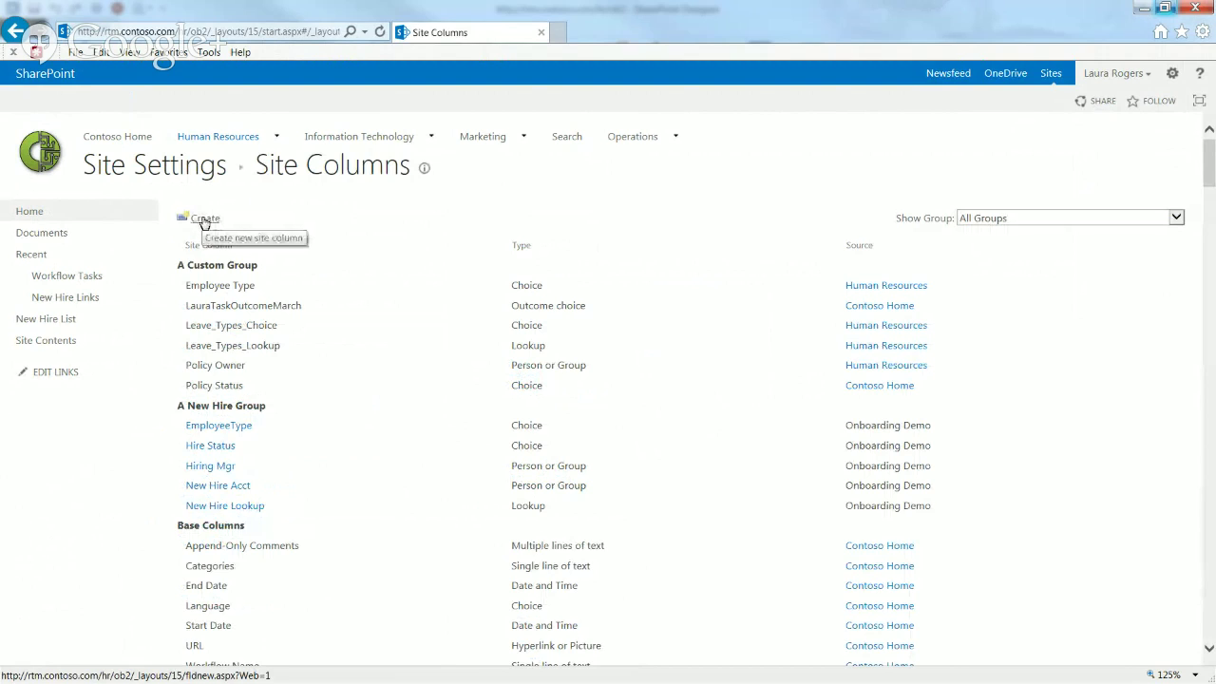
# Step: Create a Number site column named Parallel Count in A New Hire Group with default value 0
pyautogui.click(204, 222)
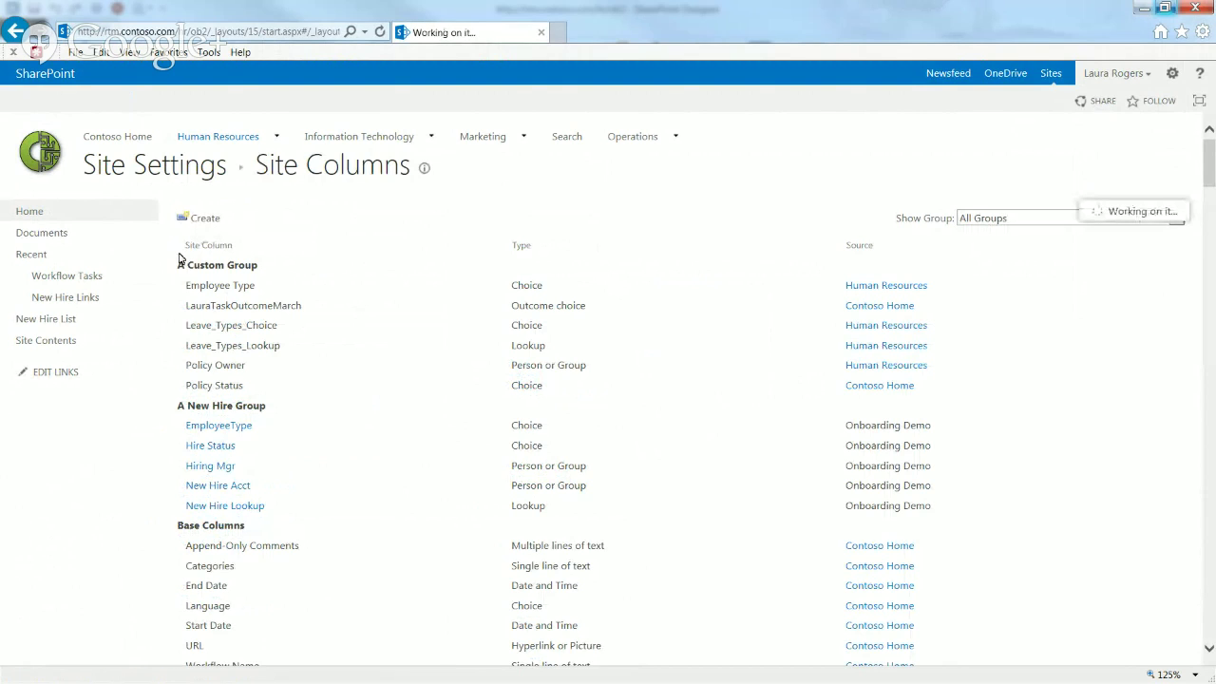
pyautogui.click(426, 227)
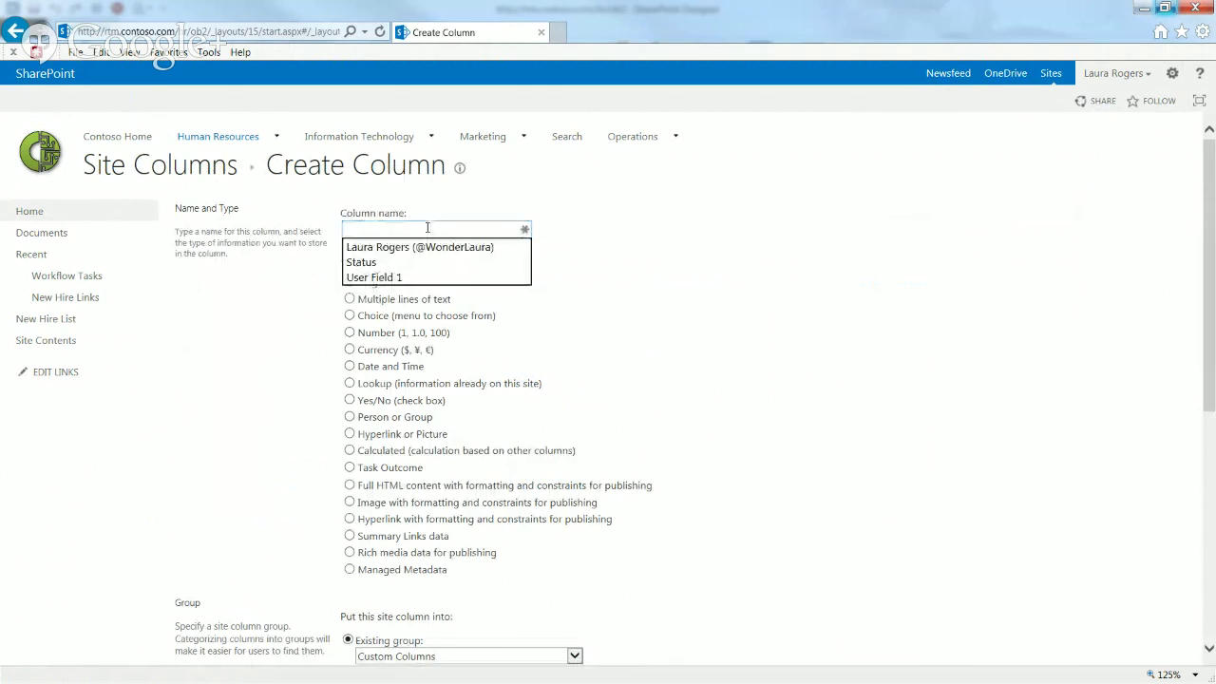
pyautogui.write('Par')
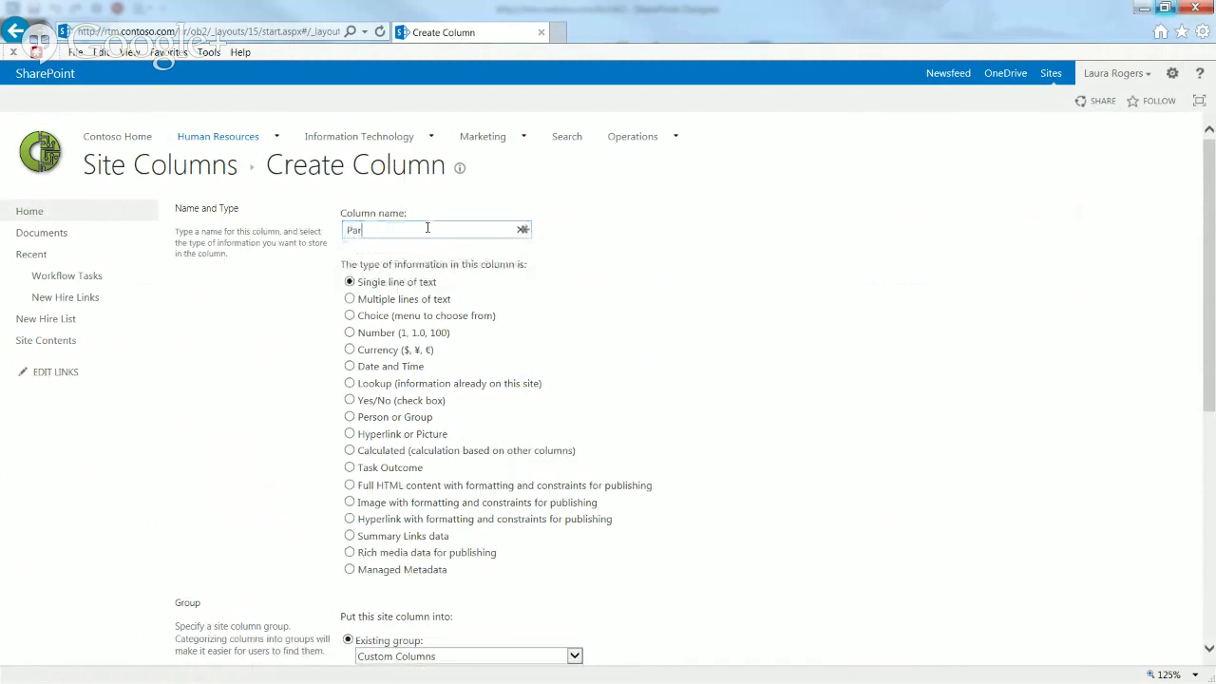
pyautogui.write('allel Count')
pyautogui.click(364, 337)
pyautogui.click(364, 342)
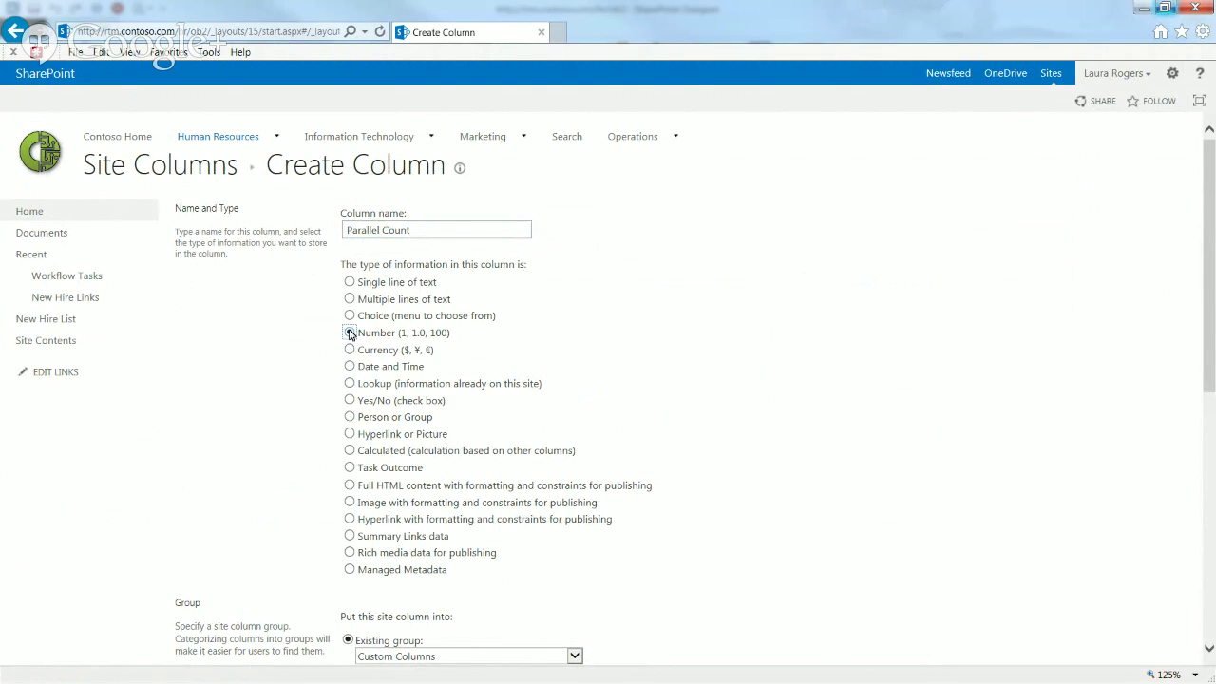
pyautogui.scroll(-4, 541, 345)
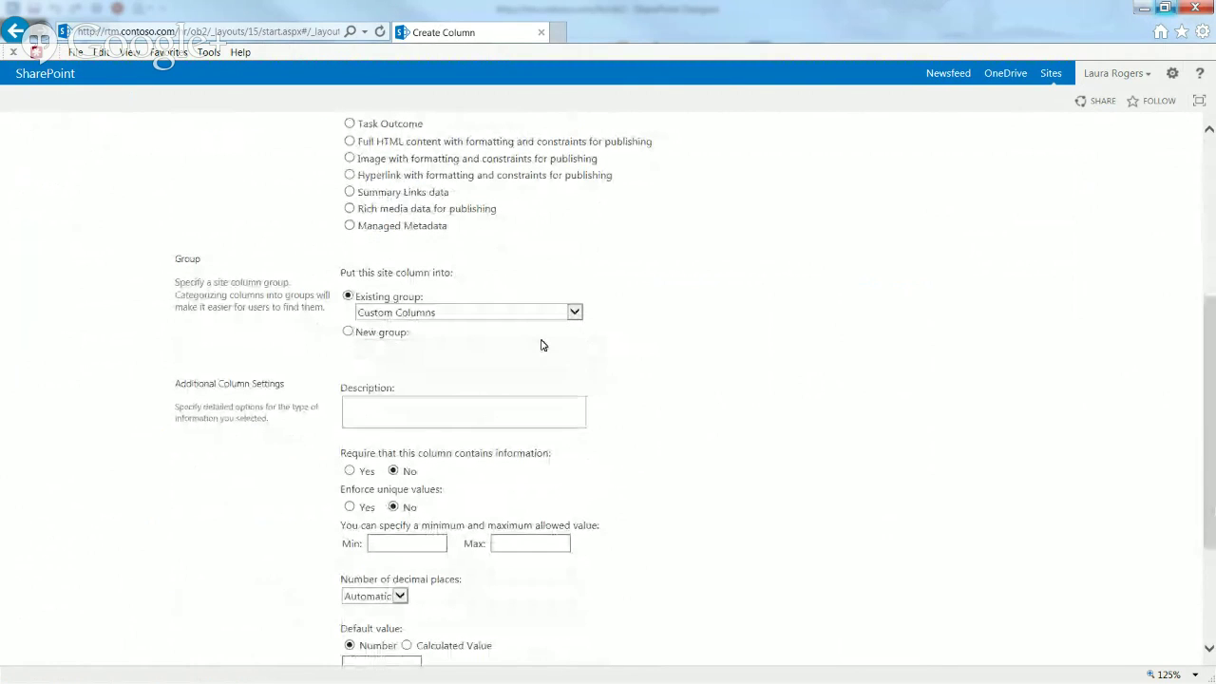
pyautogui.click(532, 312)
pyautogui.click(409, 204)
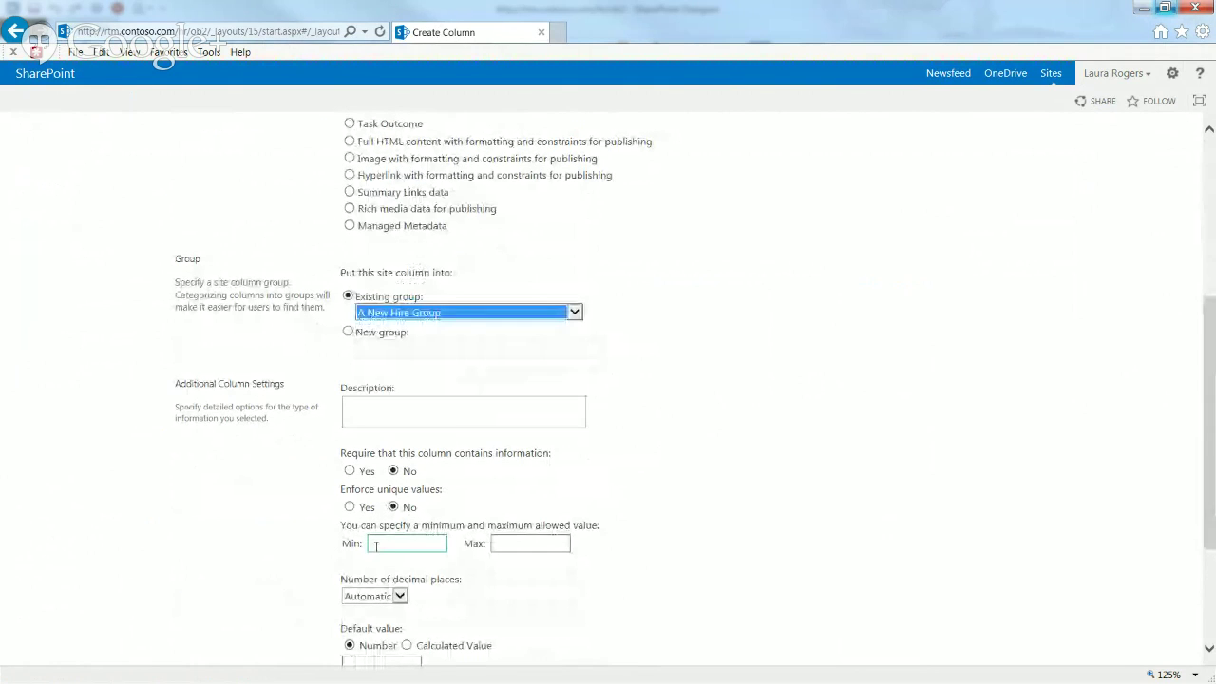
pyautogui.click(389, 663)
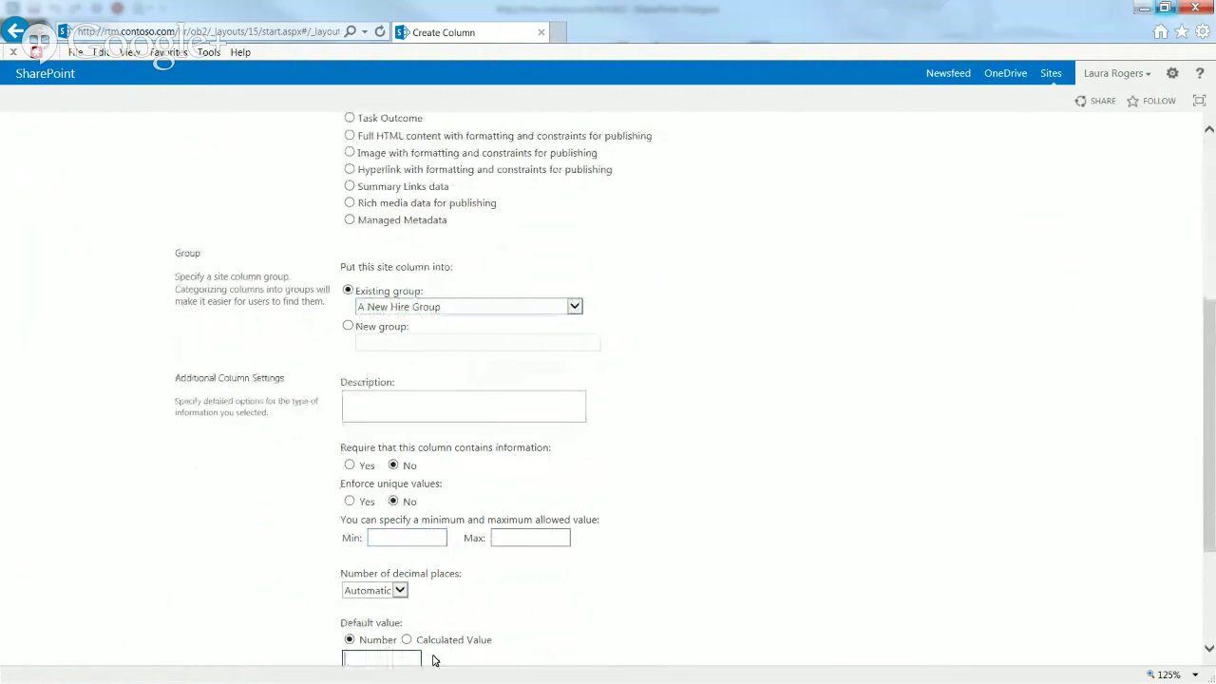
pyautogui.write('0')
pyautogui.moveTo(1211, 502); pyautogui.dragTo(1208, 565)
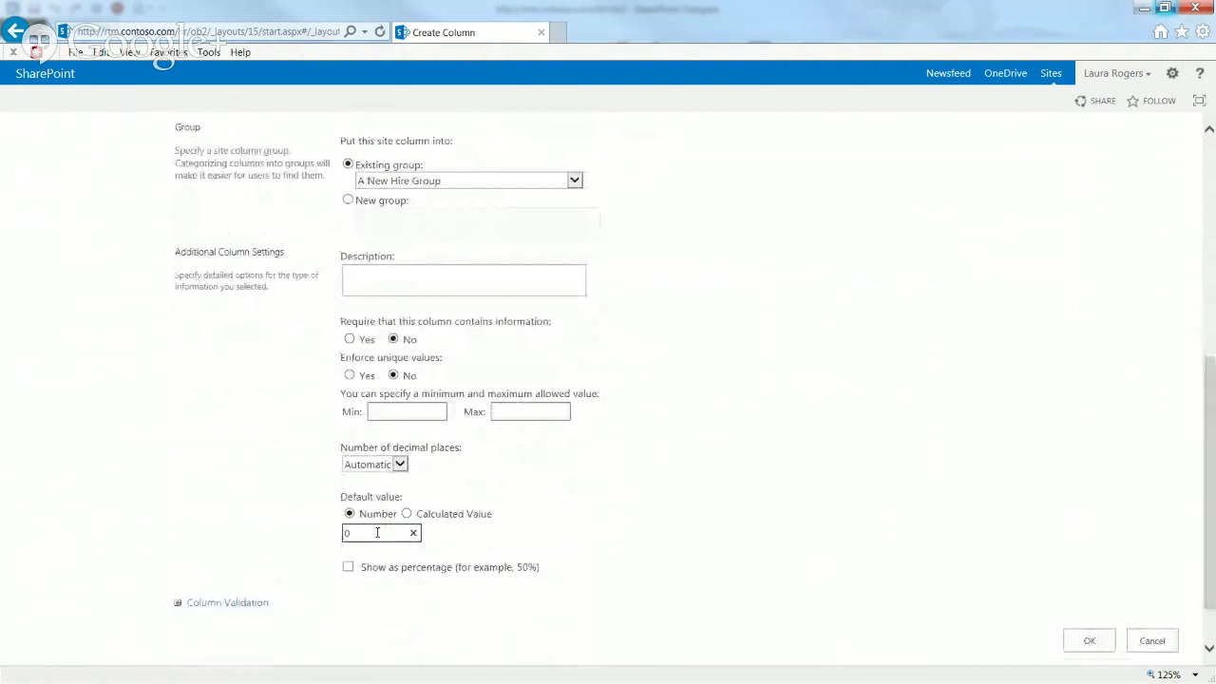
# Step: Describe it as 'This is the count of parallel tasks that have been completed', set 0 decimal places, and submit
pyautogui.click(409, 276)
pyautogui.write('This i')
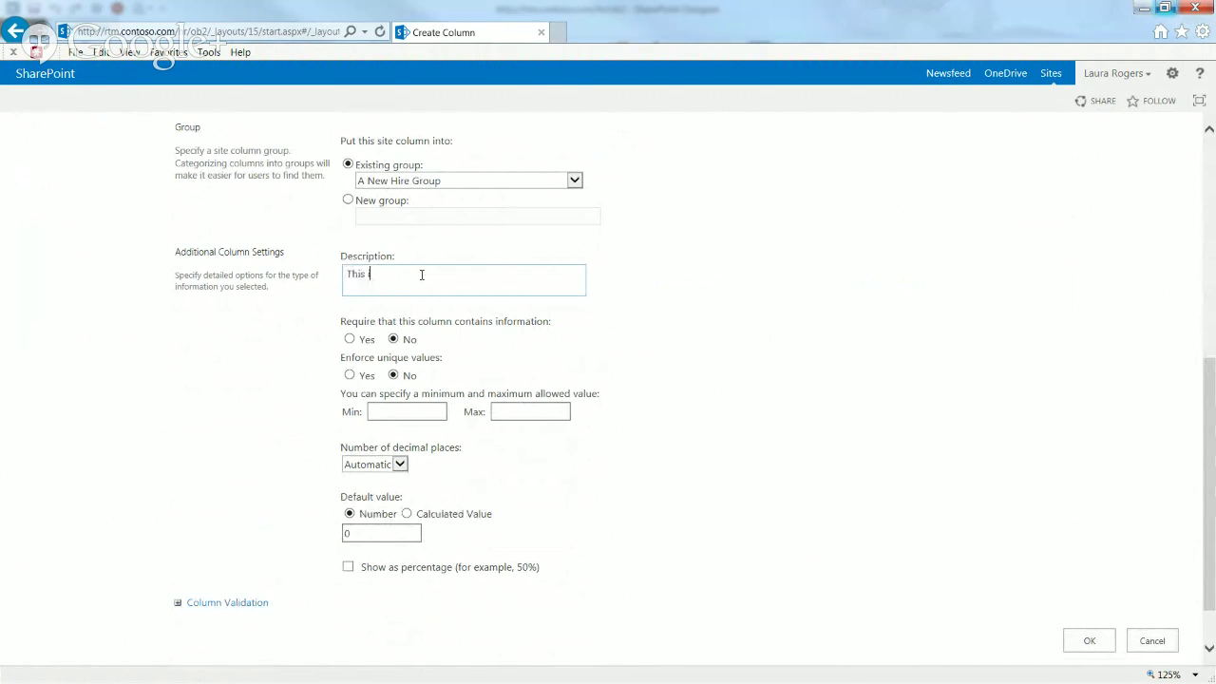
pyautogui.write('s the count of parallel tasks that have been completed.')
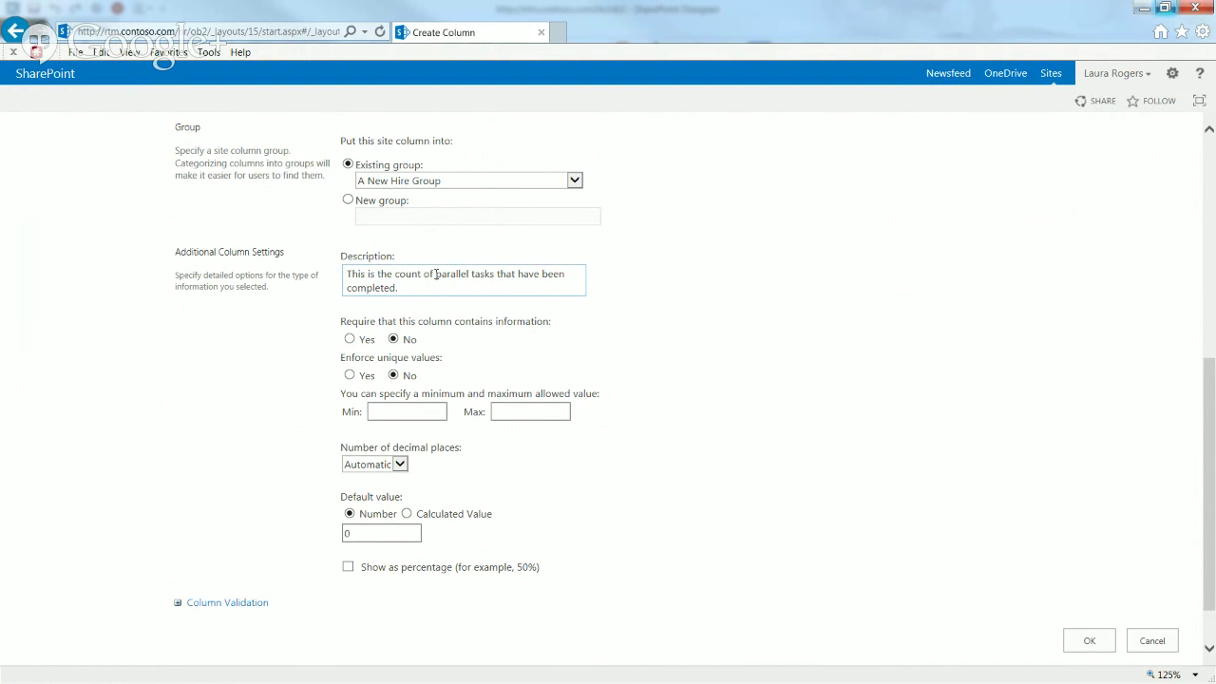
pyautogui.click(388, 472)
pyautogui.click(376, 473)
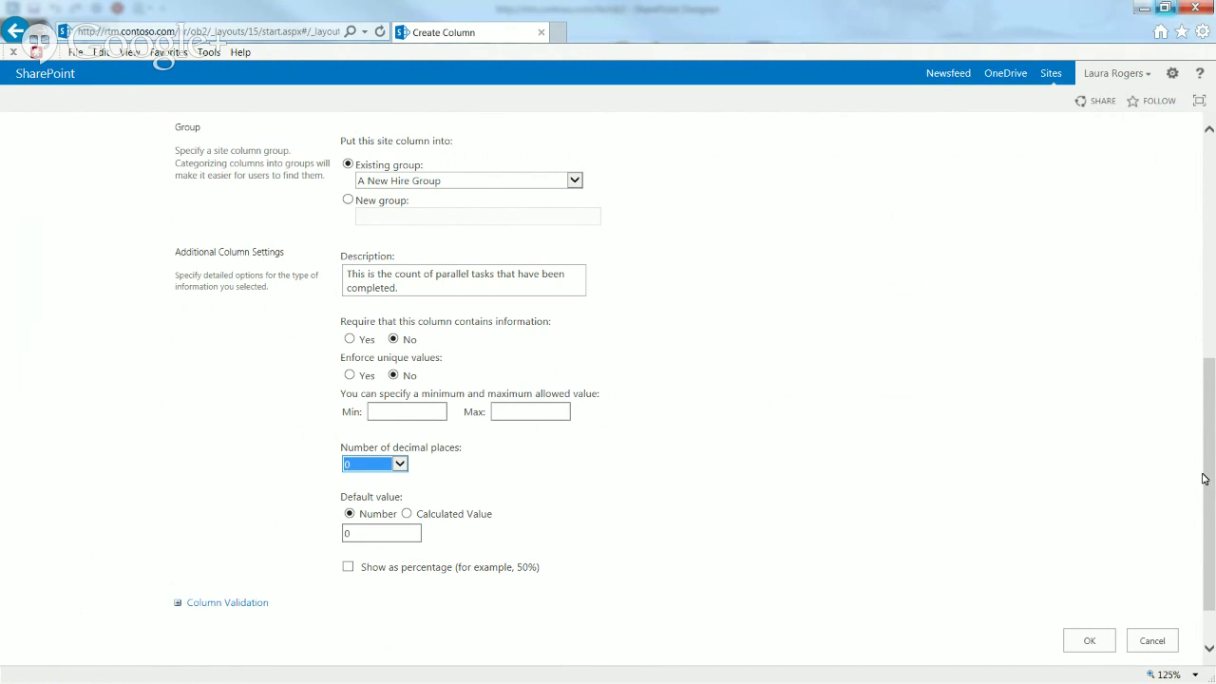
pyautogui.moveTo(1210, 483); pyautogui.dragTo(1212, 262)
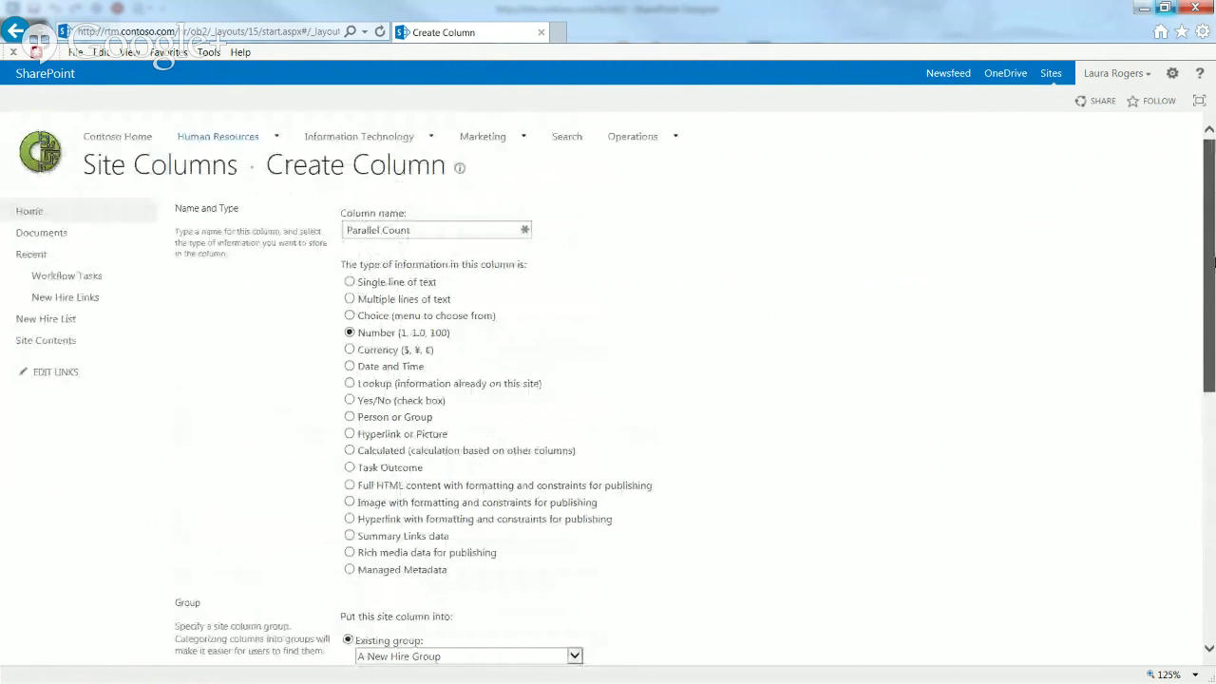
pyautogui.press('Return')
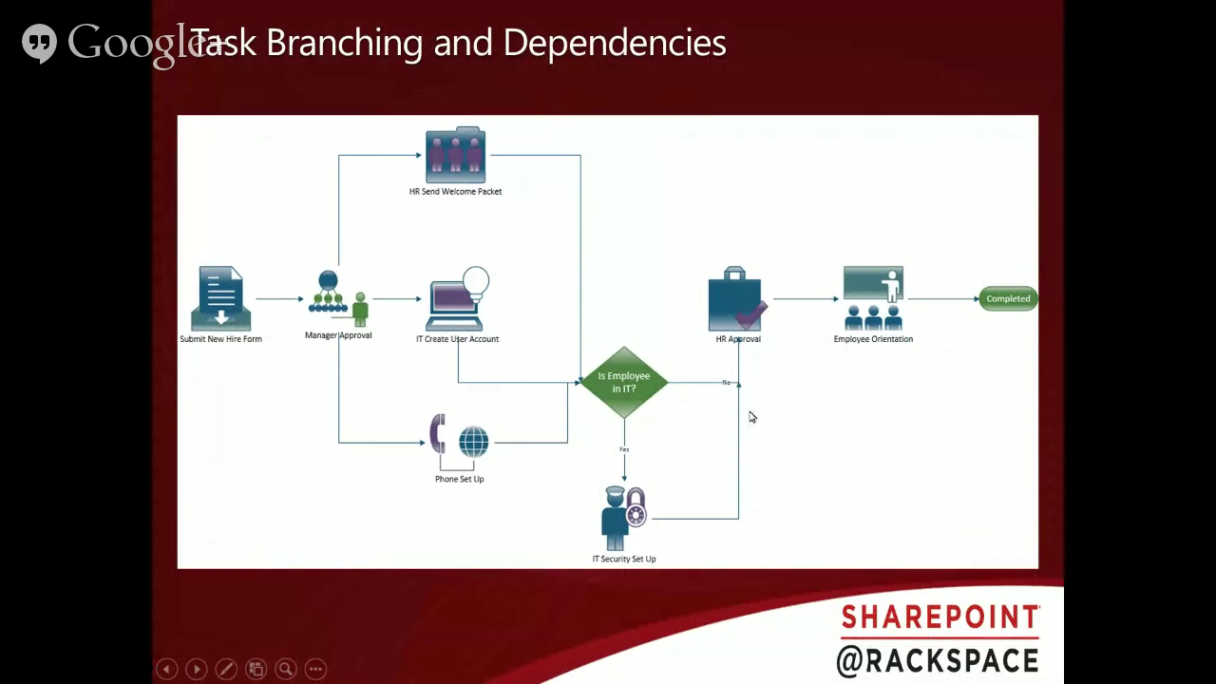
pyautogui.hotkey('alt', 'Tab')
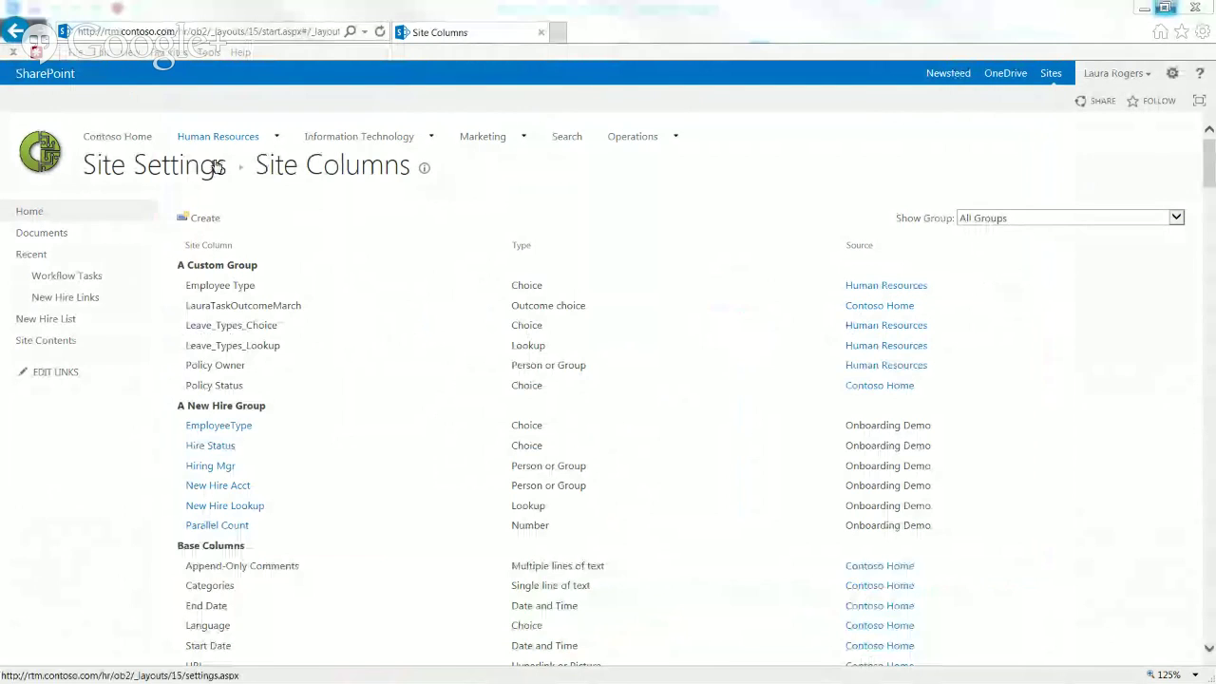
# Step: Open the New Hire Demo content type from Site content types
pyautogui.click(218, 168)
pyautogui.click(220, 319)
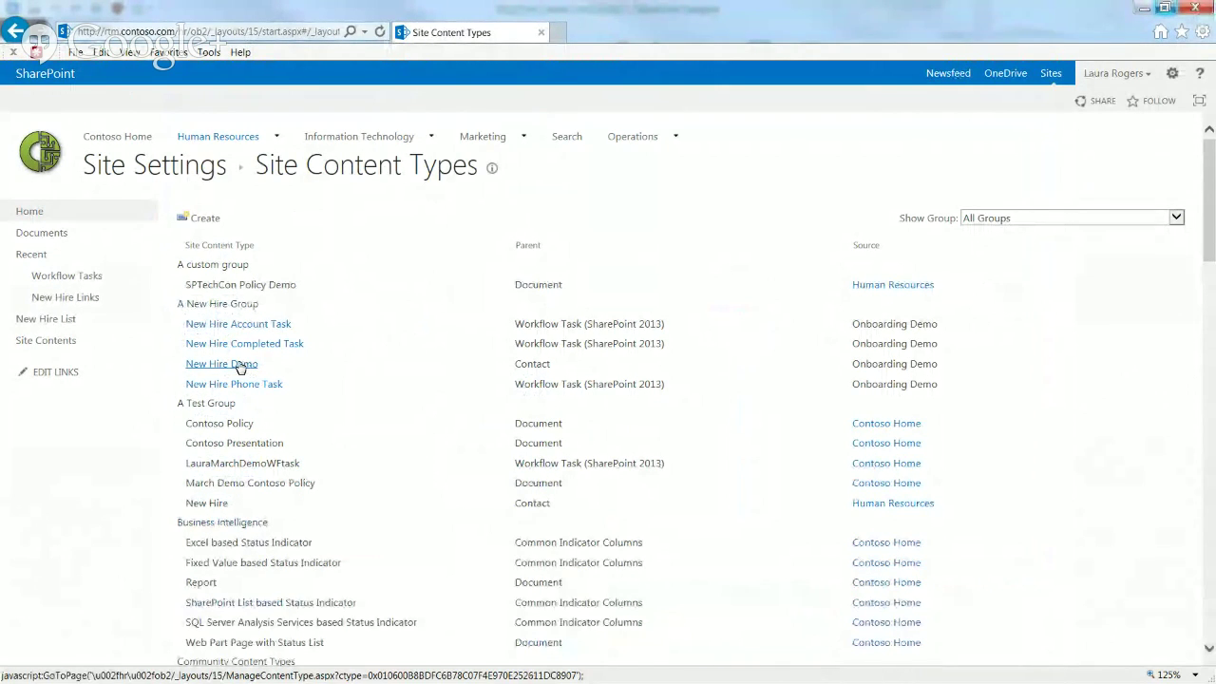
pyautogui.click(227, 368)
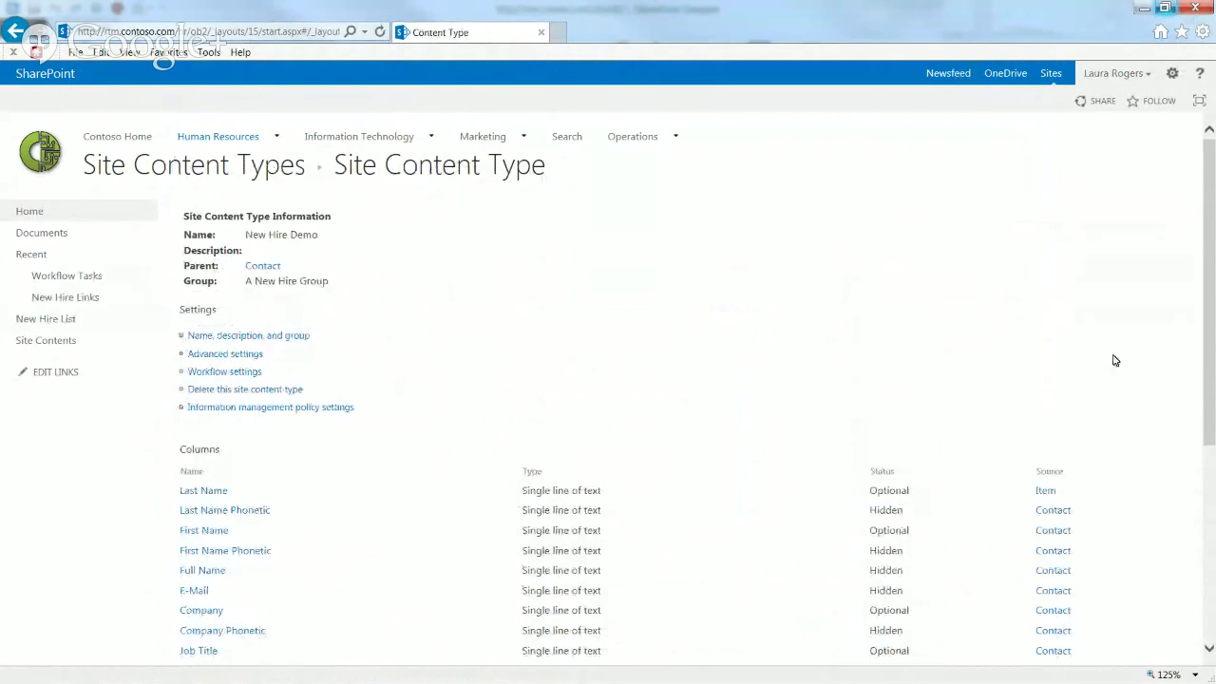
pyautogui.moveTo(1213, 351); pyautogui.dragTo(1214, 571)
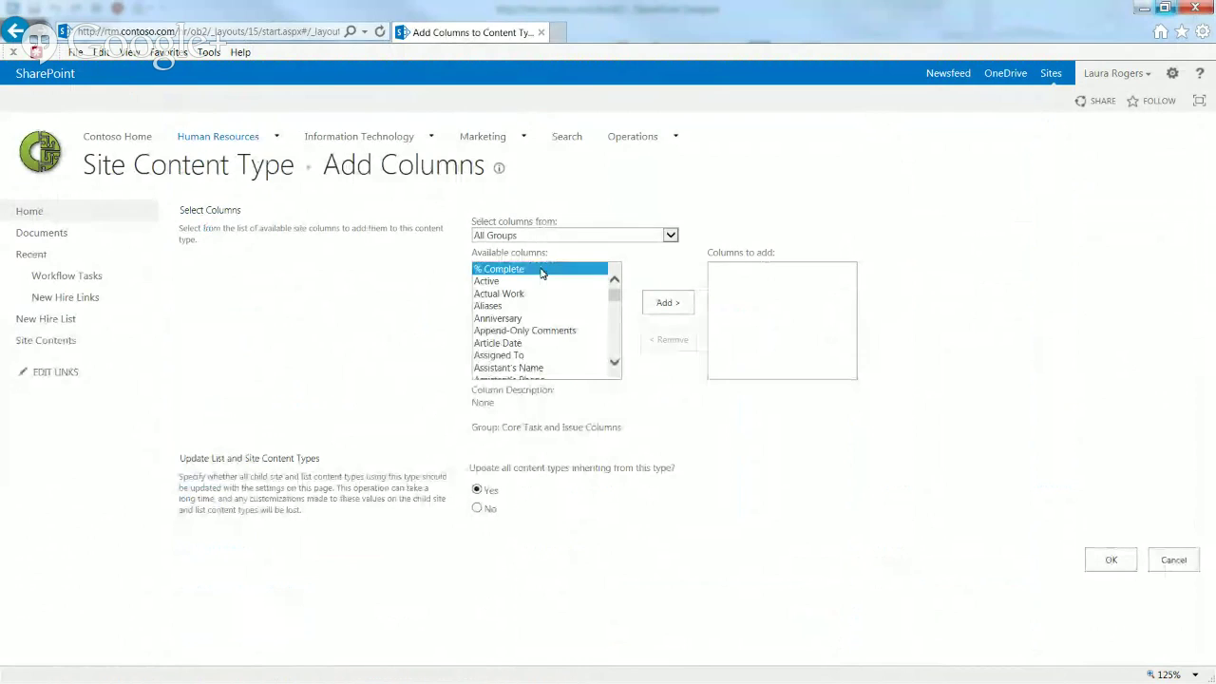
# Step: Add the existing Parallel Count column from A New Hire Group to it and confirm
pyautogui.click(543, 238)
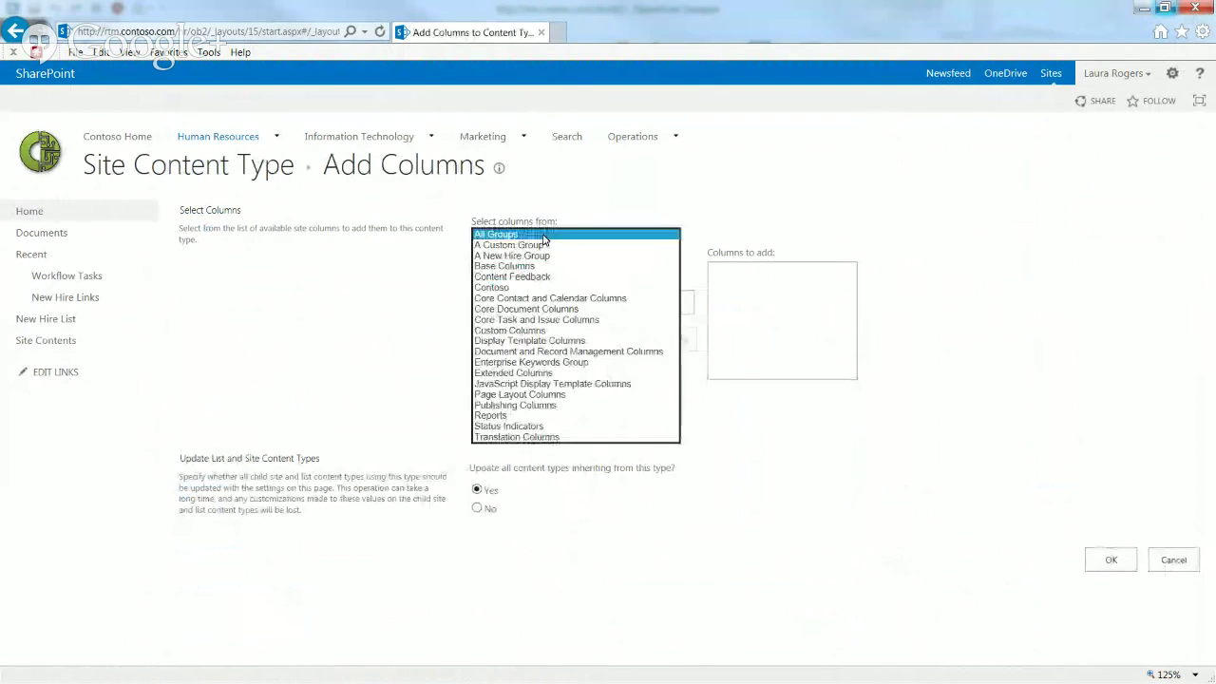
pyautogui.click(535, 254)
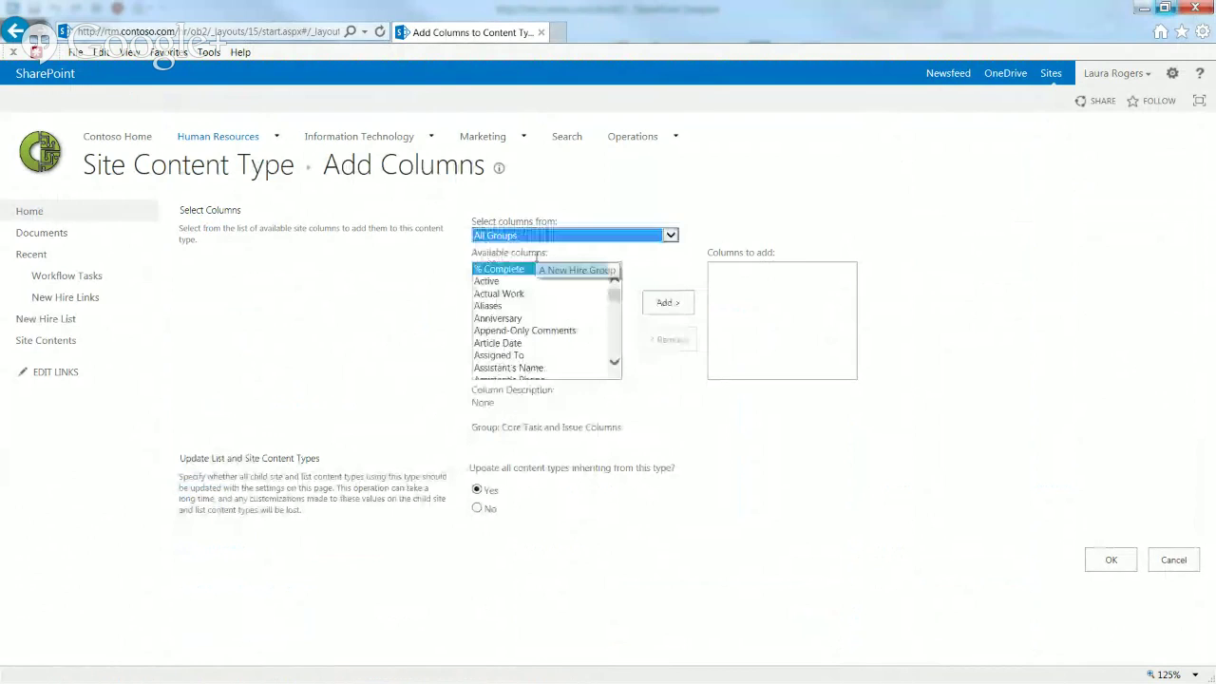
pyautogui.click(513, 281)
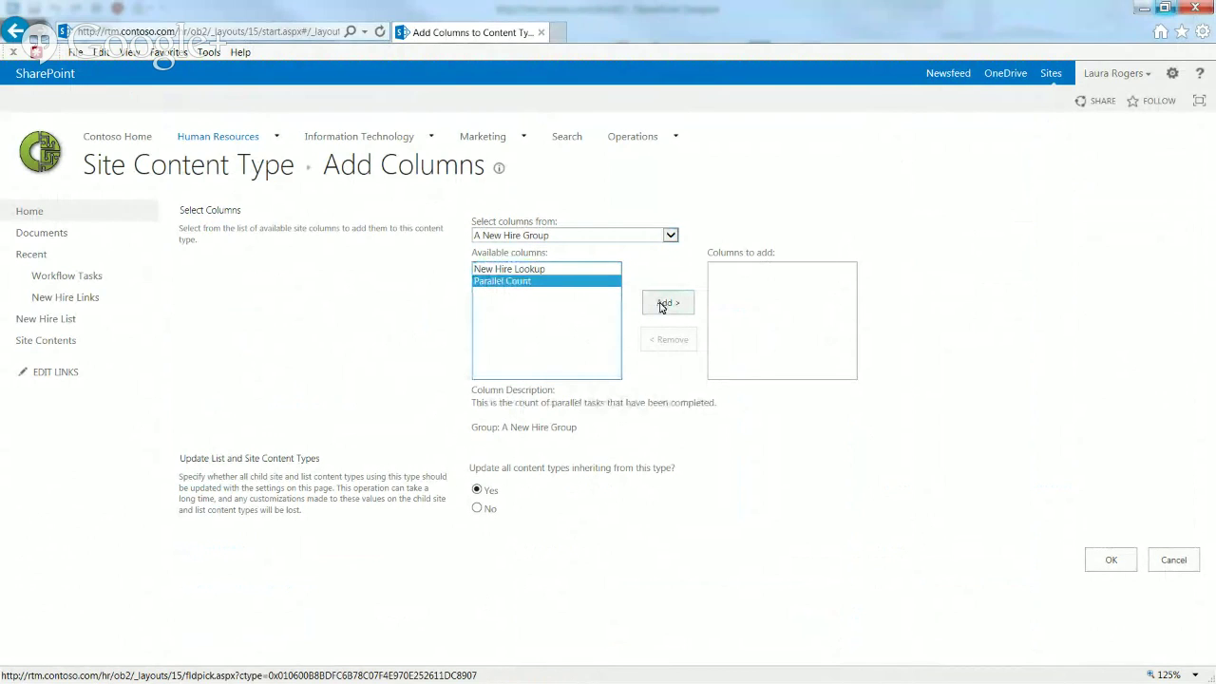
pyautogui.click(665, 304)
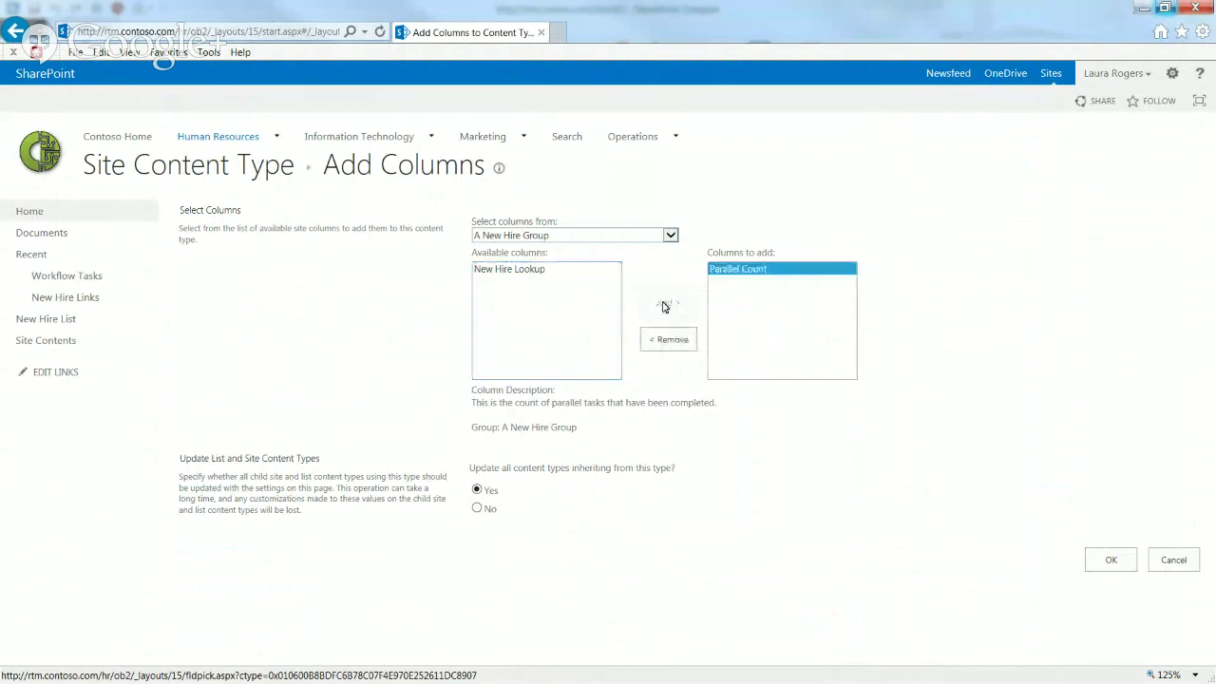
pyautogui.click(1114, 568)
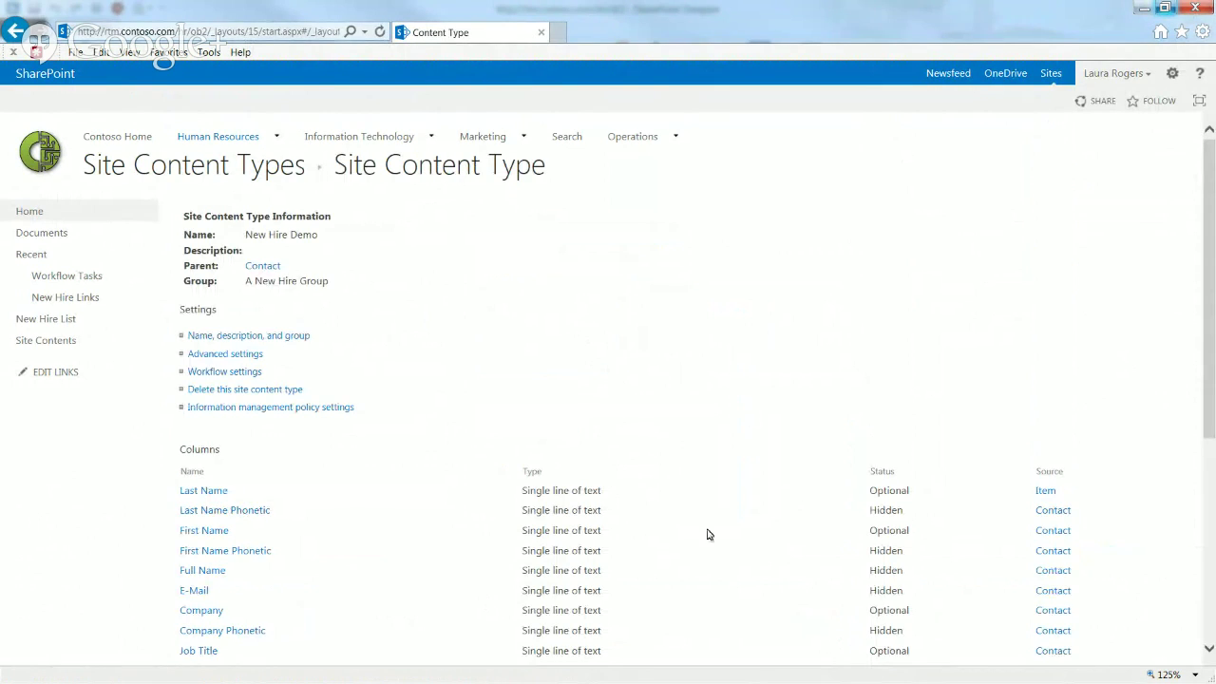
# Step: Review the columns listed in the New Hire List's List Settings
pyautogui.click(46, 322)
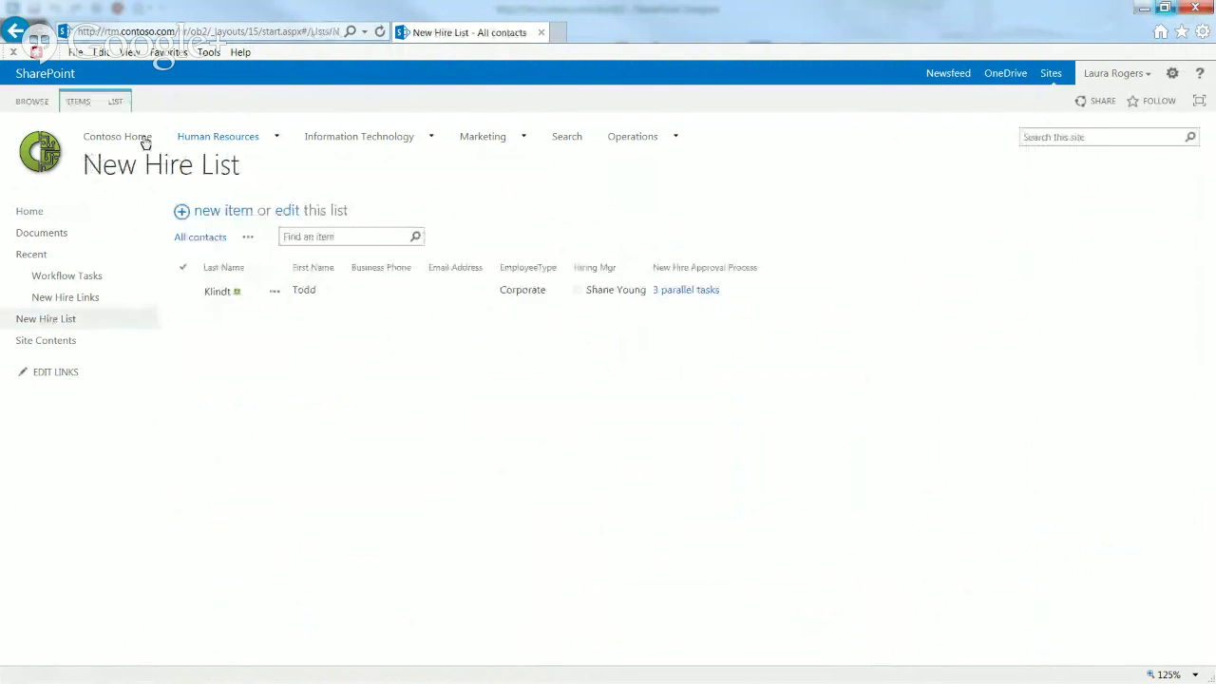
pyautogui.click(118, 102)
pyautogui.click(761, 145)
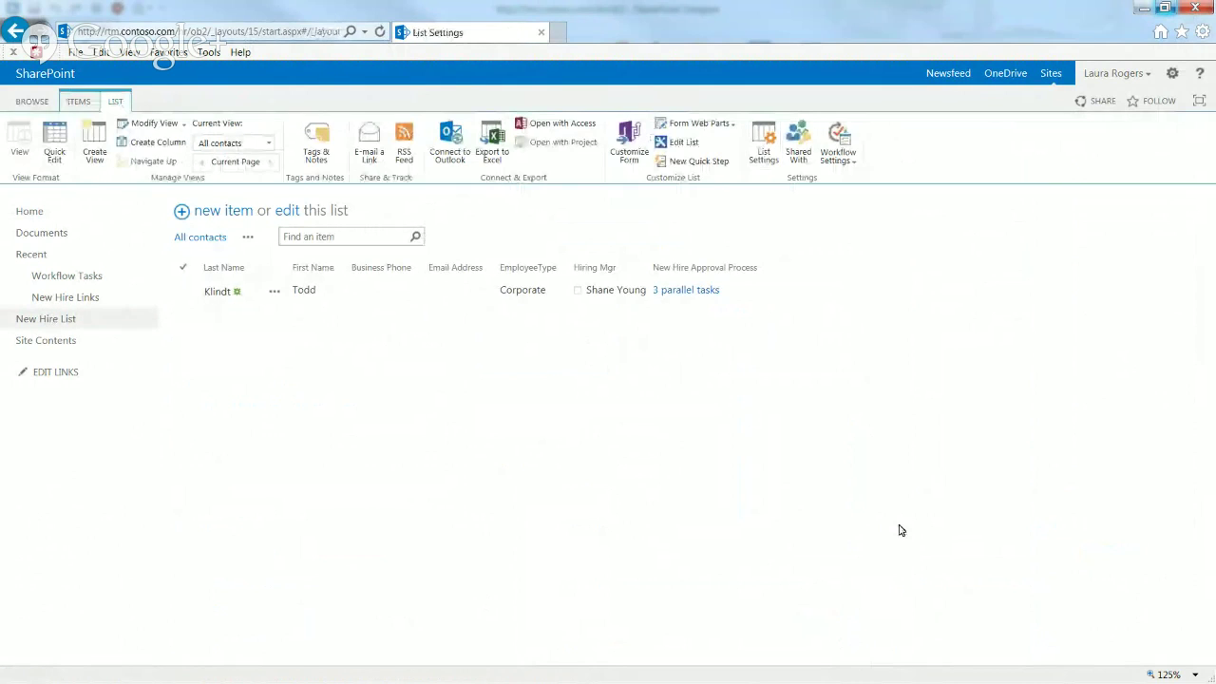
pyautogui.moveTo(1210, 316); pyautogui.dragTo(1210, 351)
pyautogui.scroll(-5, 1210, 351)
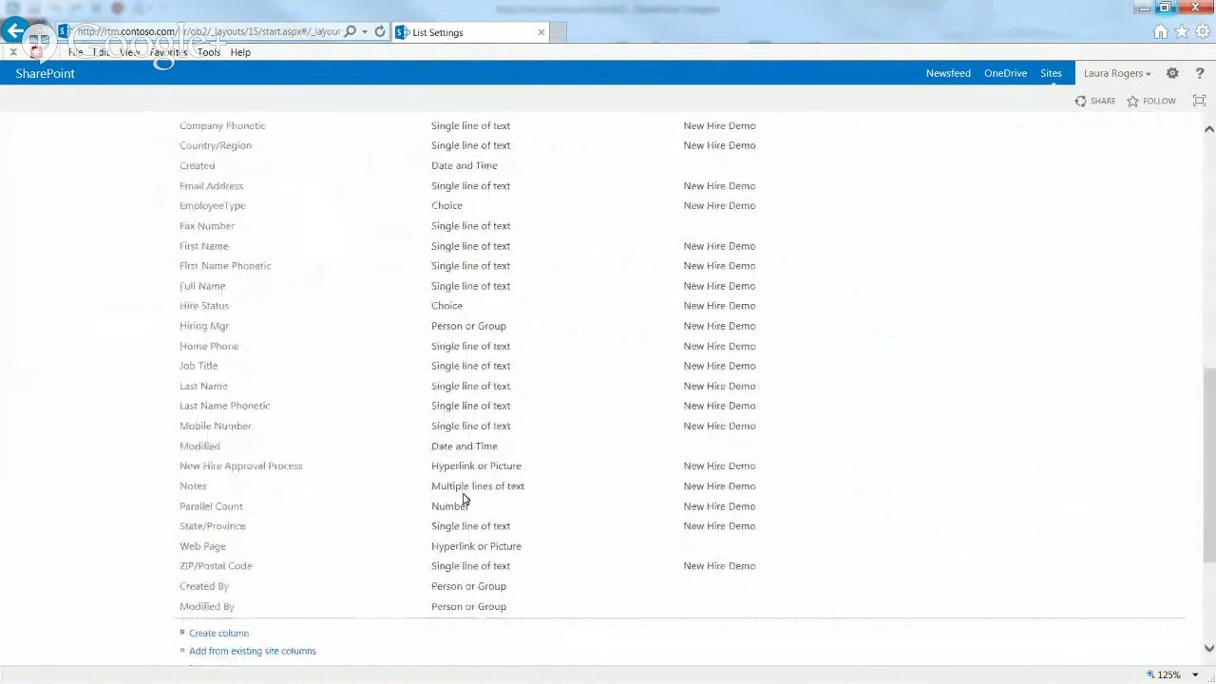
pyautogui.moveTo(1213, 430); pyautogui.dragTo(1211, 190)
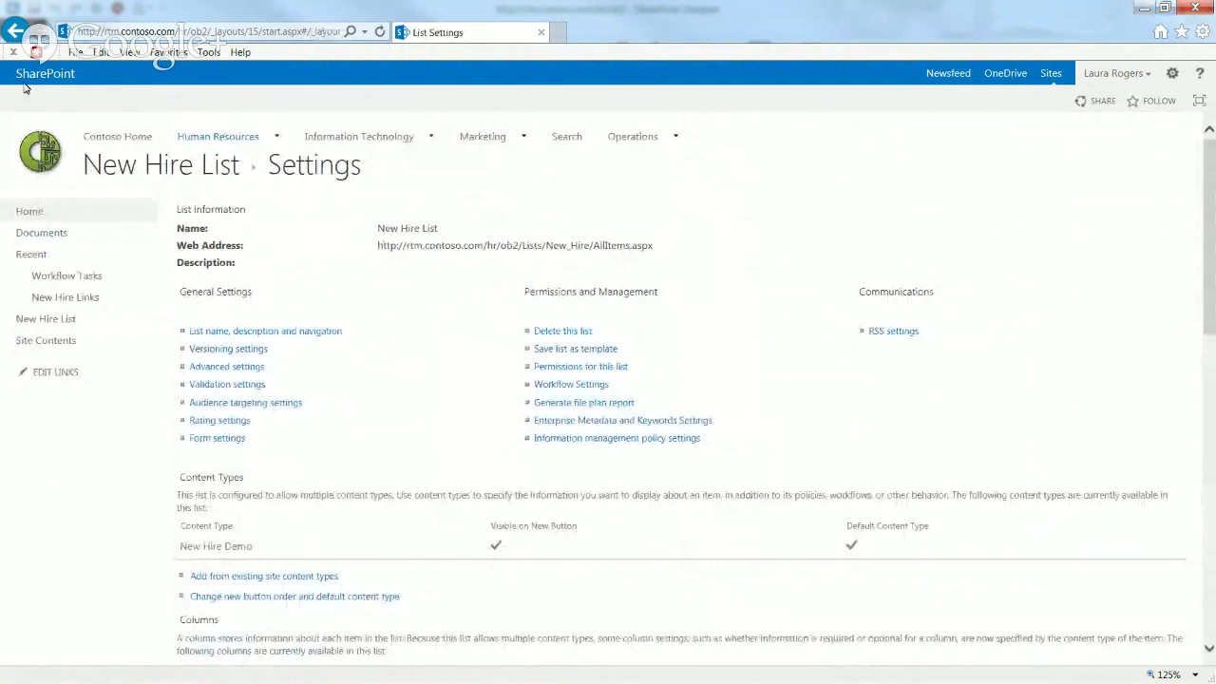
# Step: Open a new New Hire List item form to check its fields, then discard it
pyautogui.click(180, 166)
pyautogui.click(82, 105)
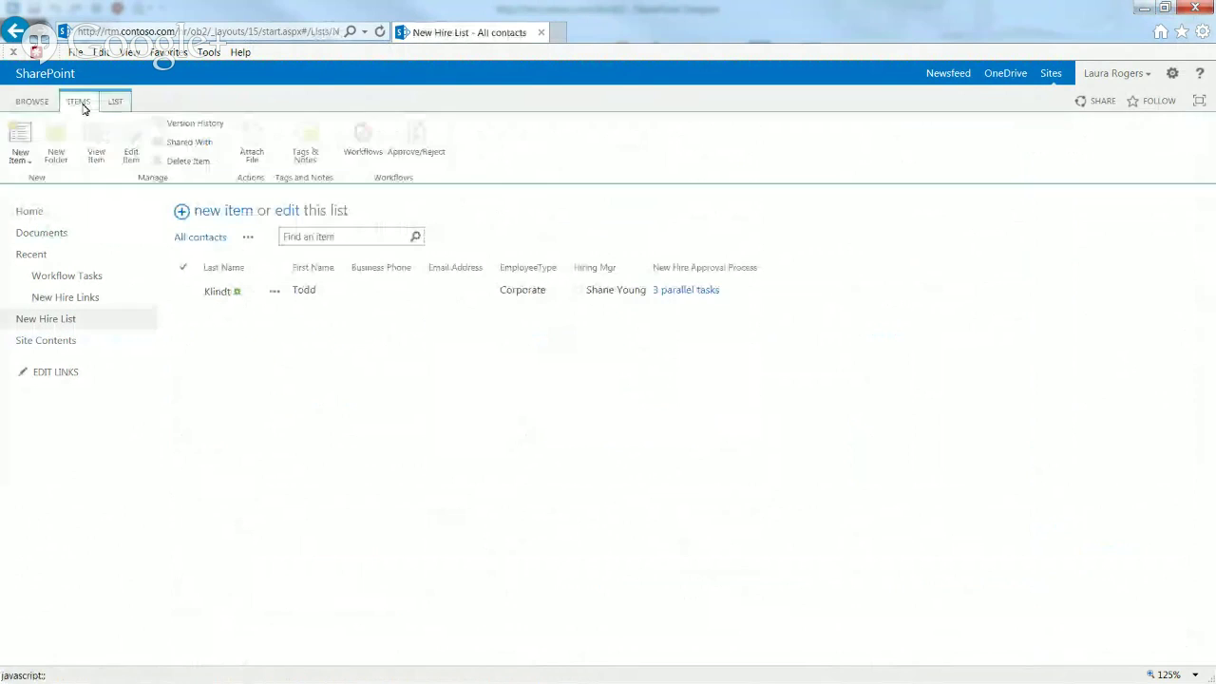
pyautogui.click(20, 136)
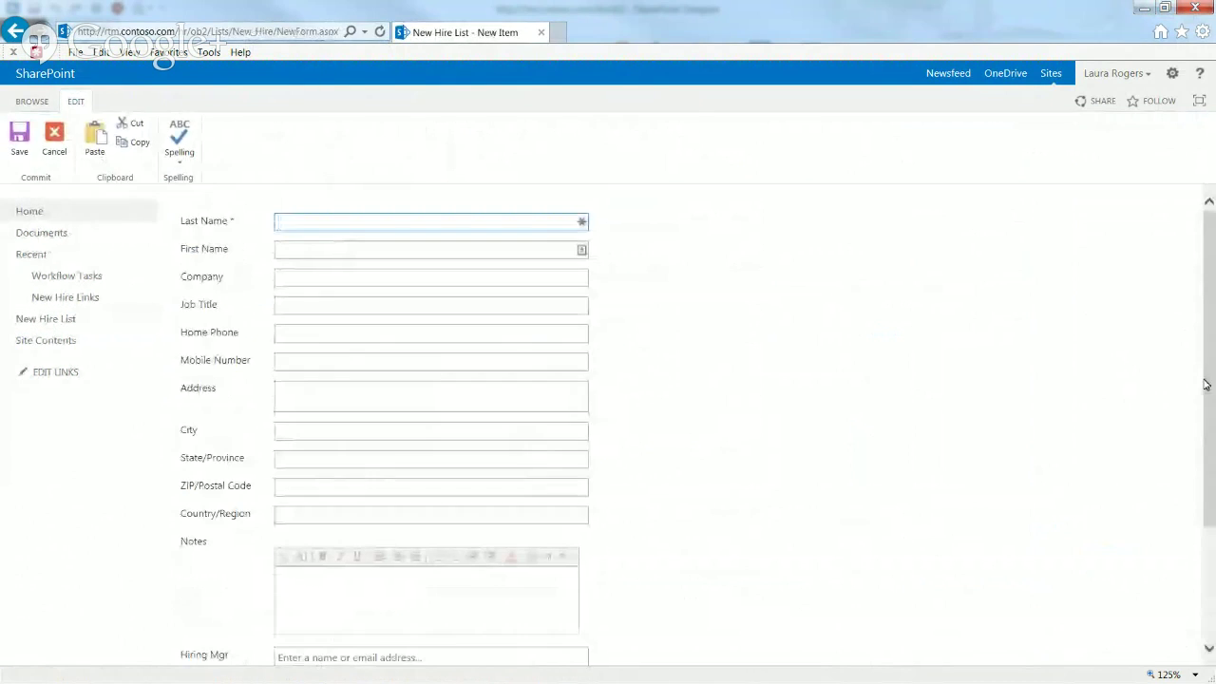
pyautogui.scroll(-3, 865, 472)
pyautogui.click(558, 610)
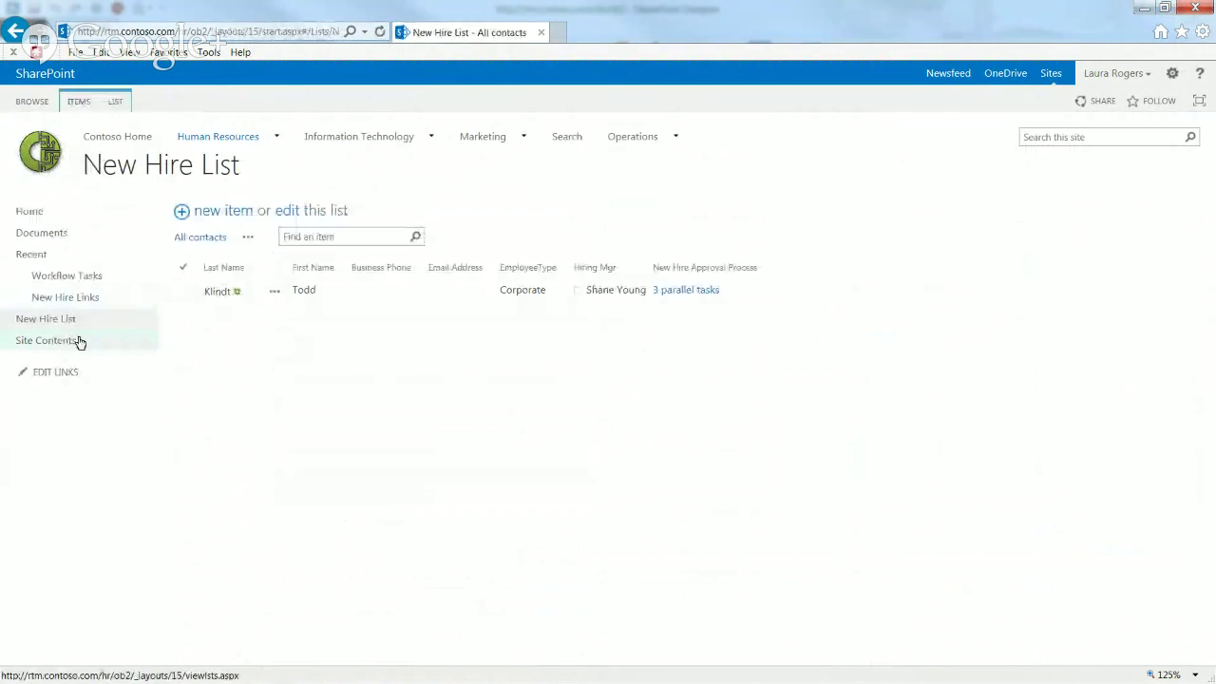
# Step: Set the Parallel Count column to Hidden on the New Hire Demo site content type
pyautogui.click(1172, 74)
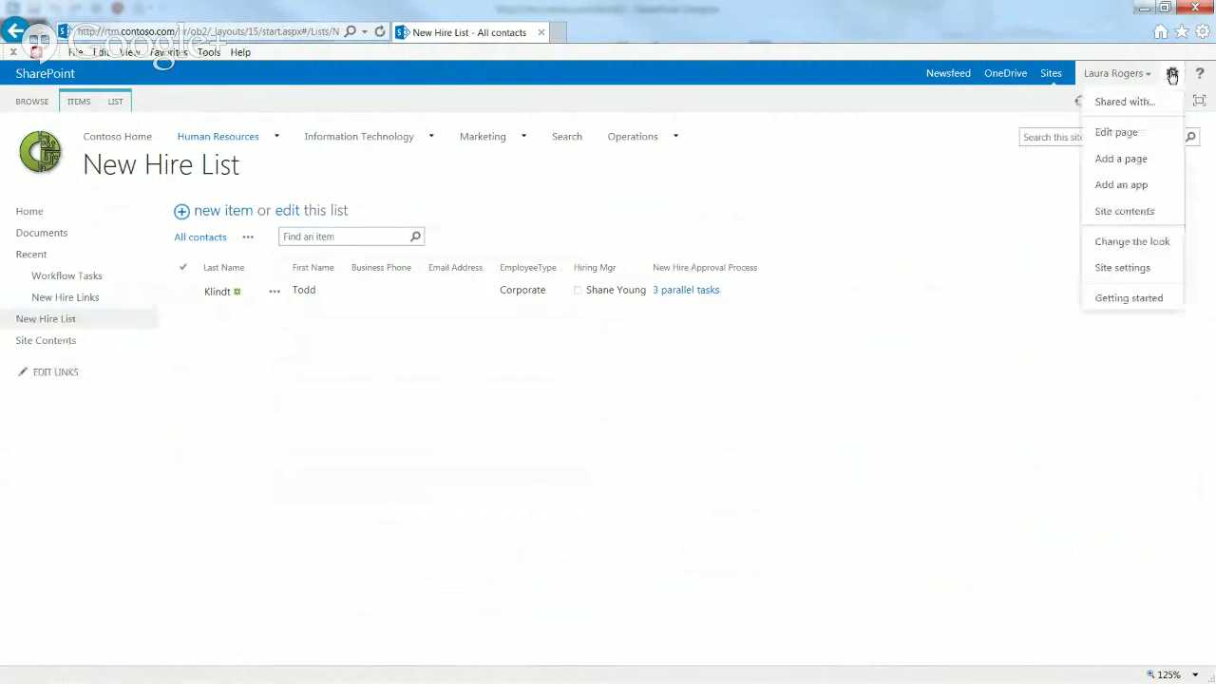
pyautogui.click(1122, 267)
pyautogui.click(241, 320)
pyautogui.click(235, 367)
pyautogui.scroll(-3, 532, 478)
pyautogui.scroll(-3, 547, 478)
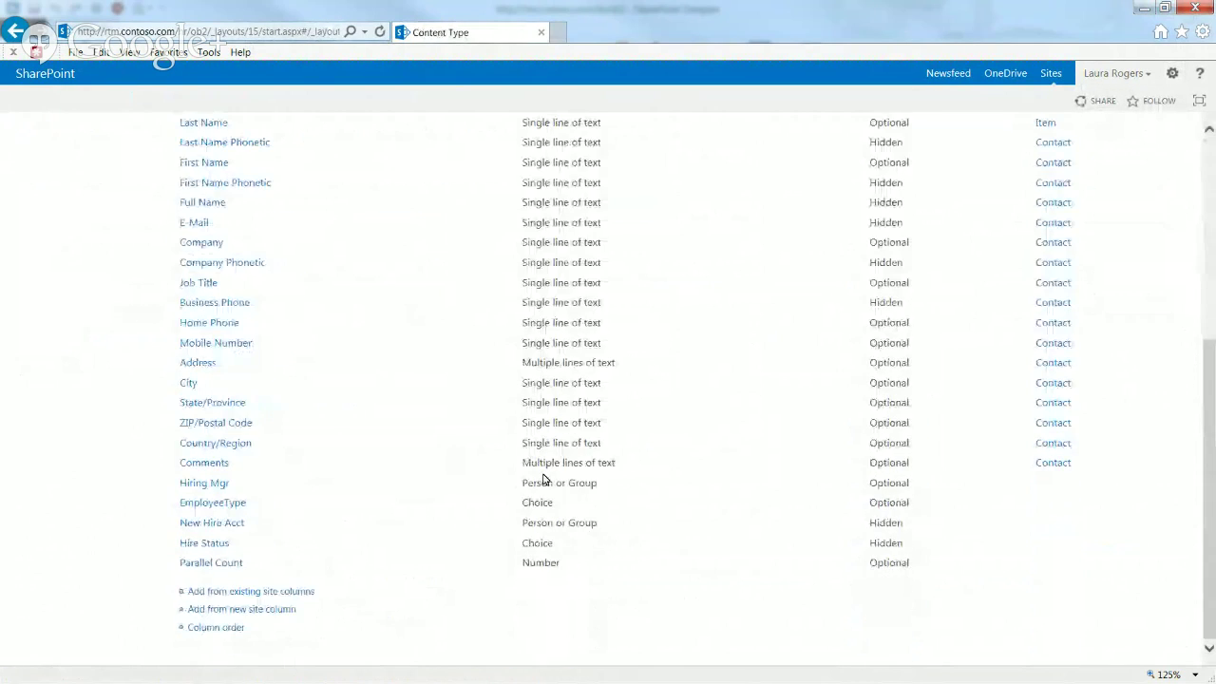
pyautogui.click(209, 562)
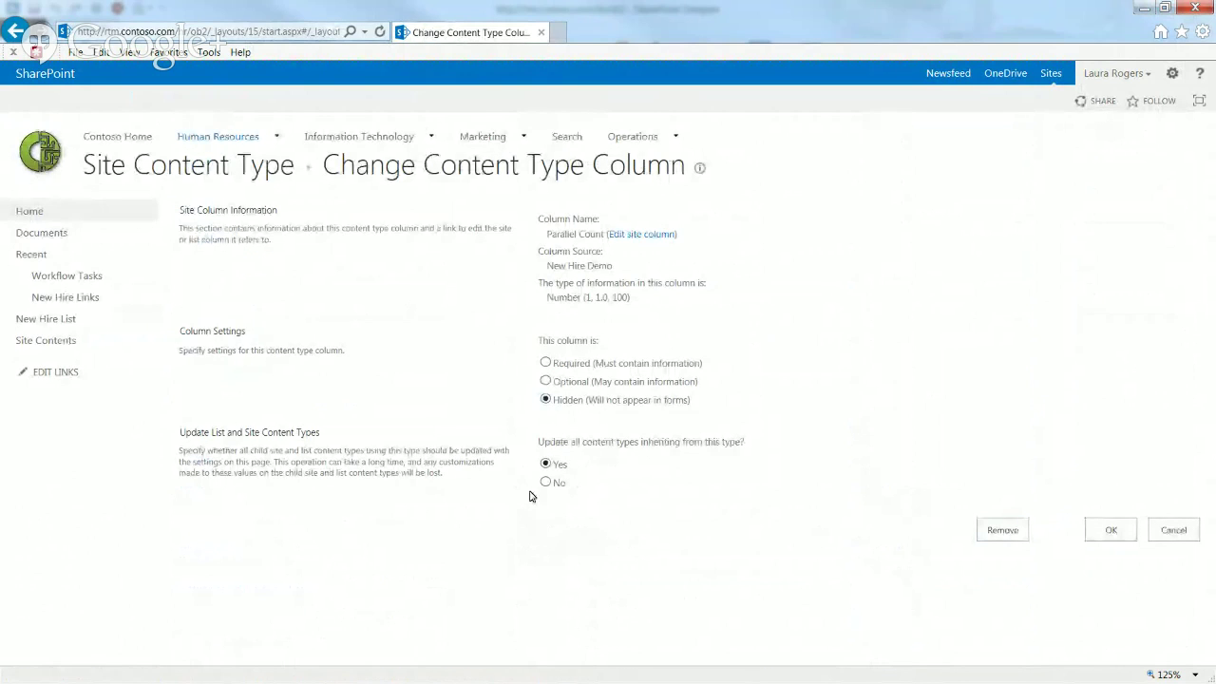
pyautogui.click(1129, 530)
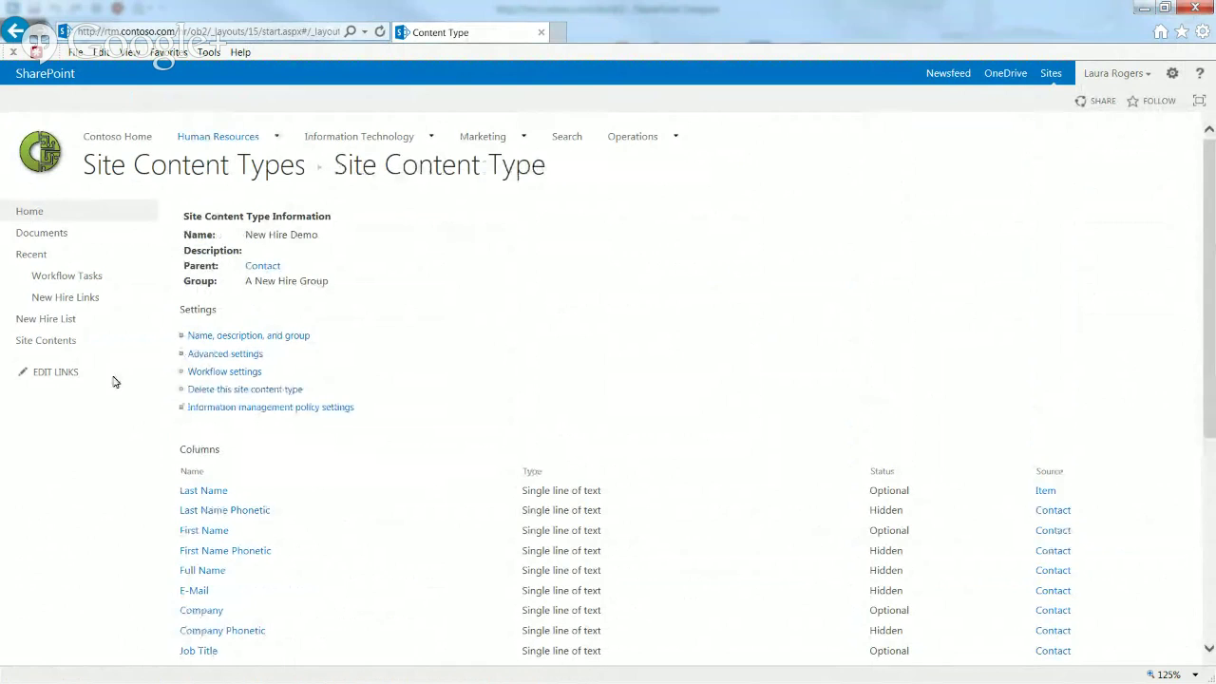
# Step: Confirm a new New Hire List item form no longer shows Parallel Count, then close it
pyautogui.click(56, 318)
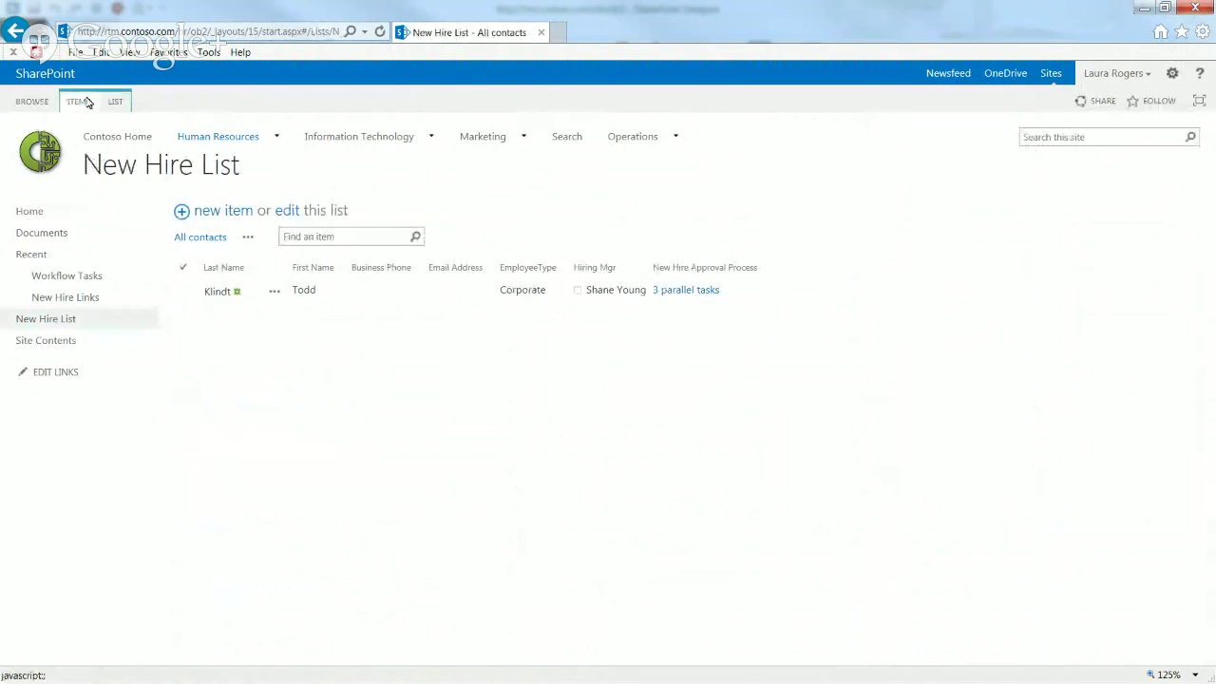
pyautogui.click(82, 101)
pyautogui.click(15, 136)
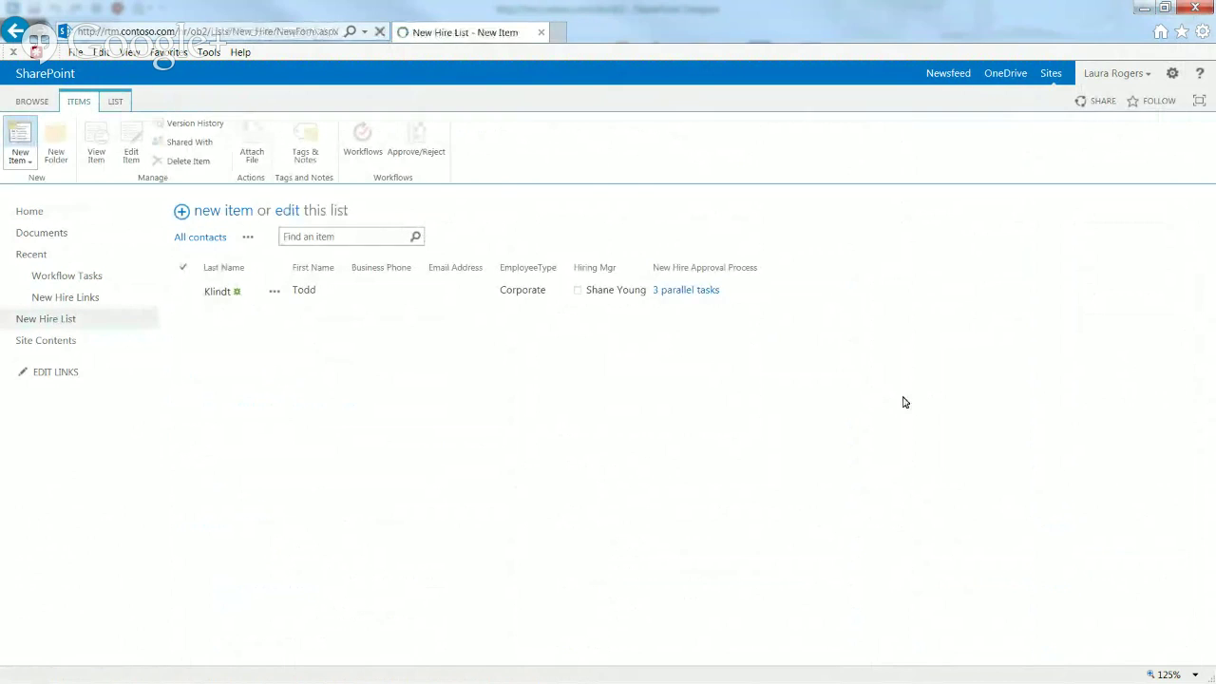
pyautogui.scroll(-3, 1213, 595)
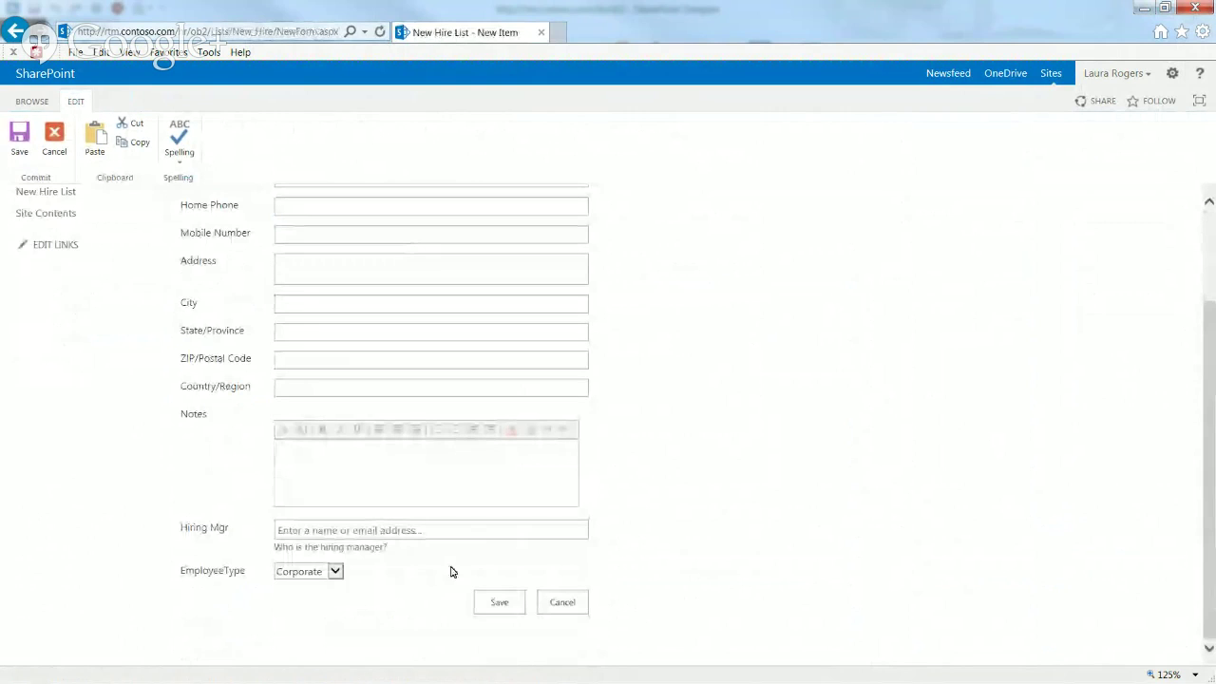
pyautogui.click(553, 612)
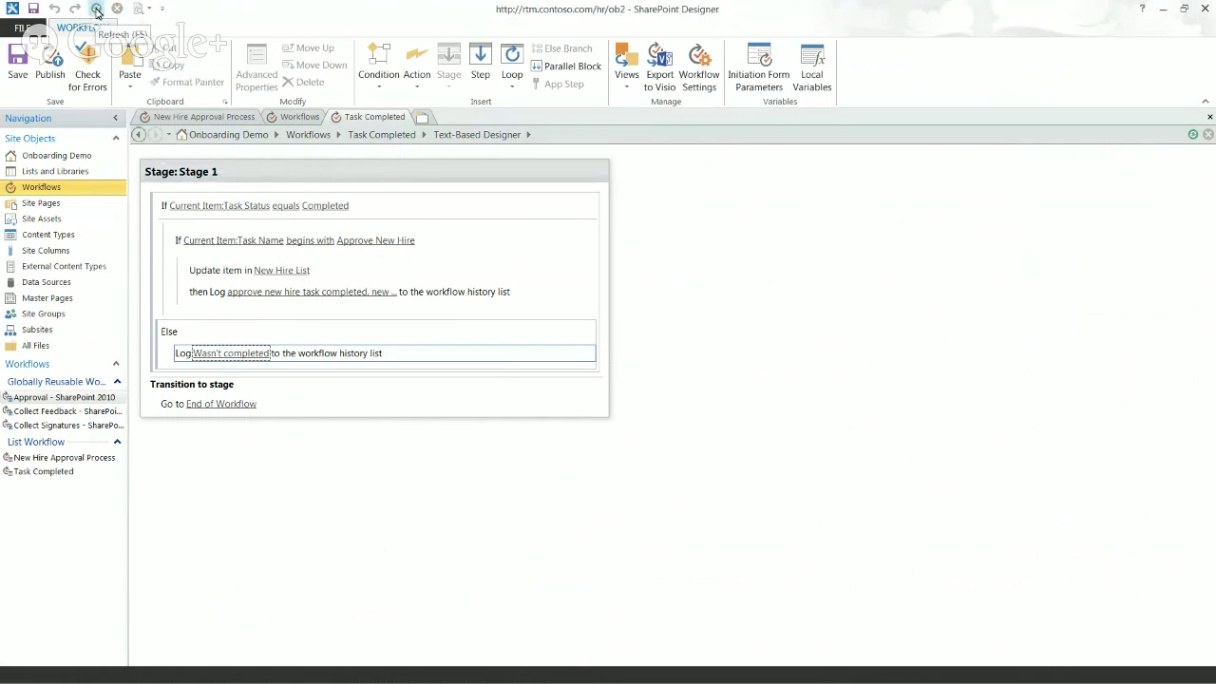
# Step: Add an Else branch to the inner Task Name condition in Task Completed's Stage 1
pyautogui.click(96, 9)
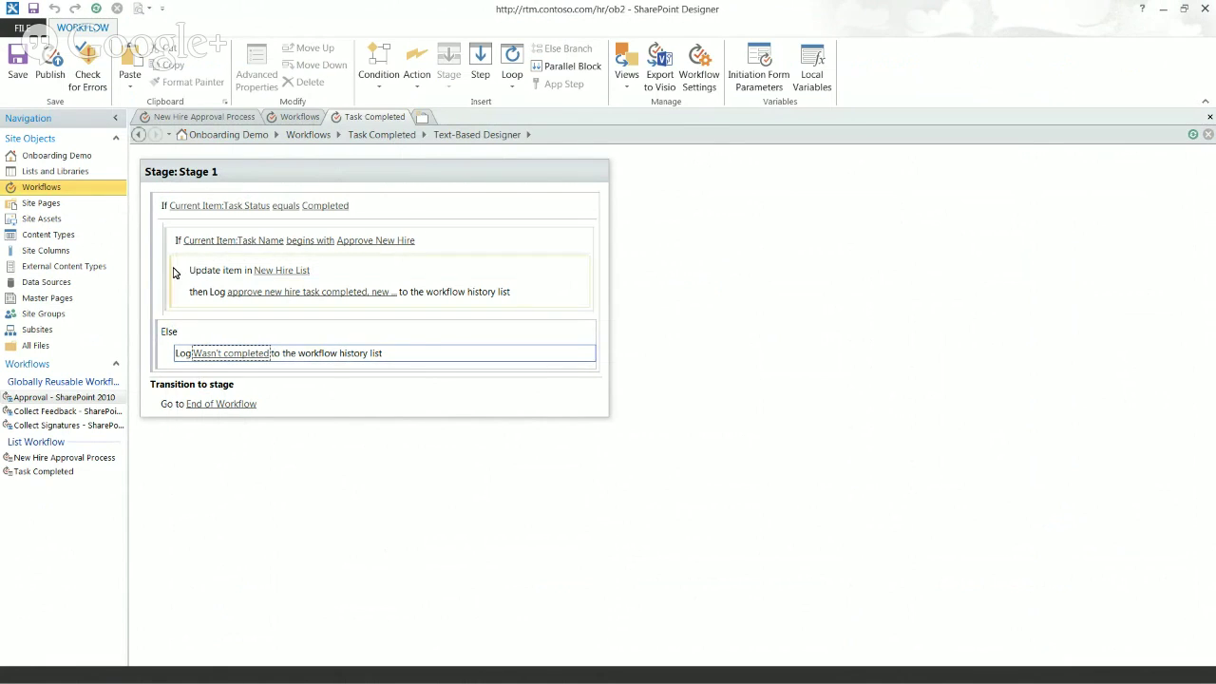
pyautogui.click(172, 267)
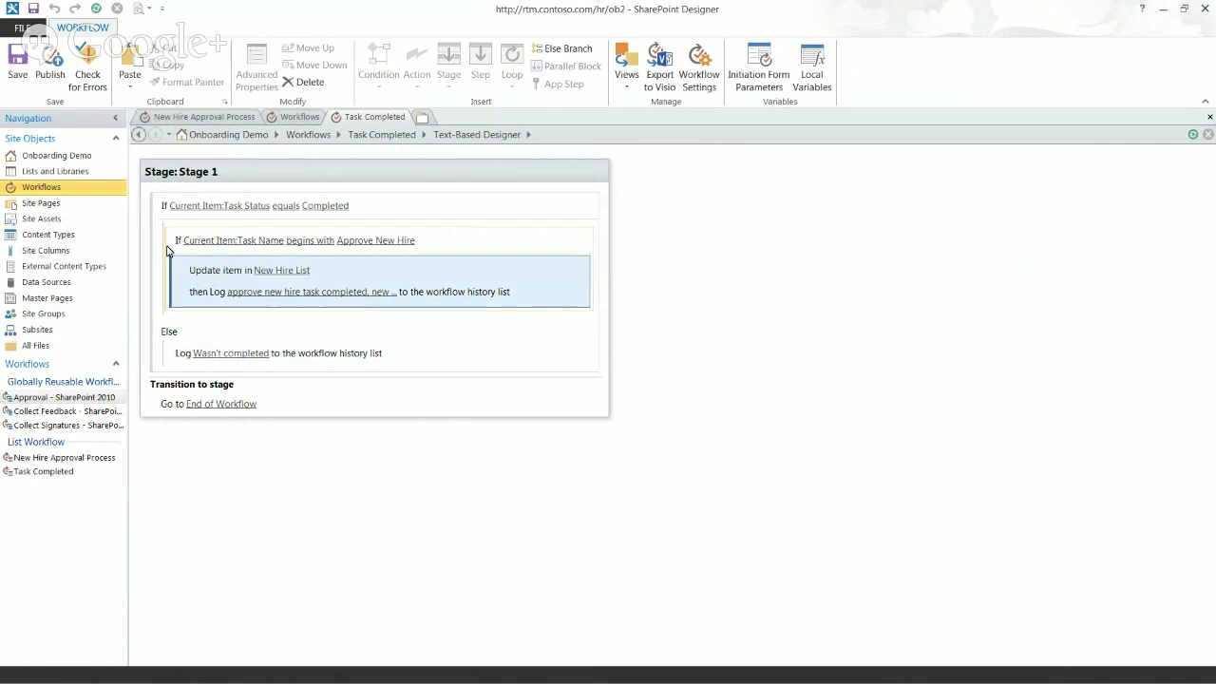
pyautogui.click(166, 249)
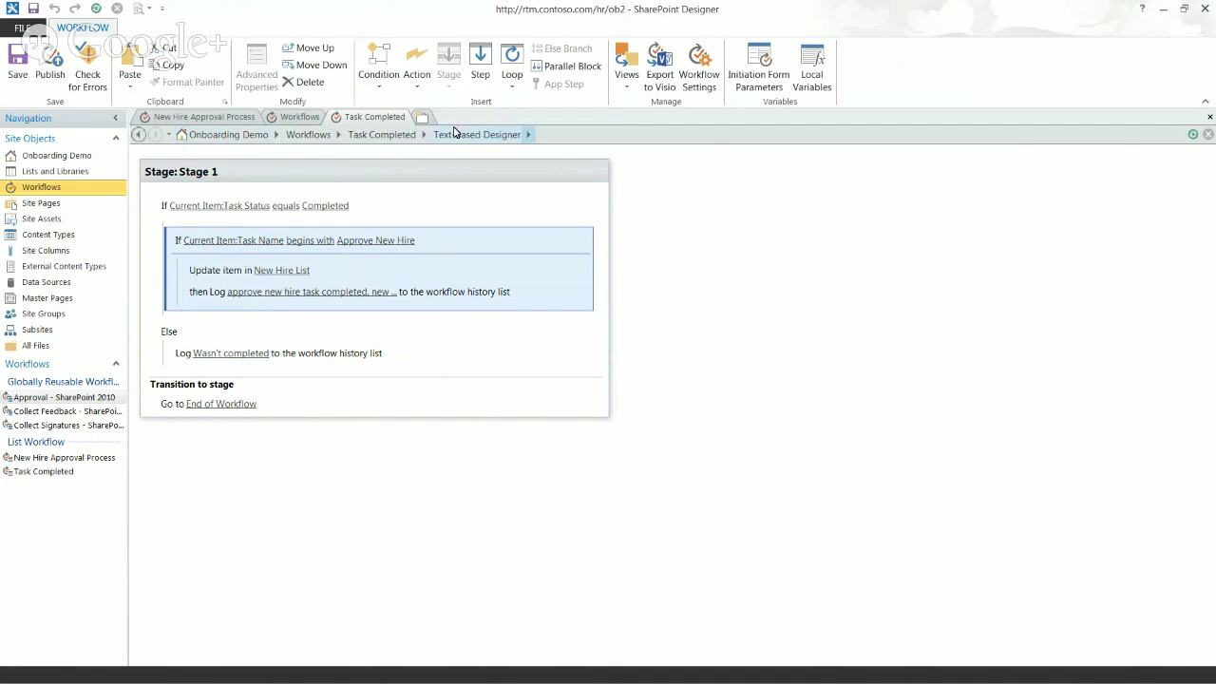
pyautogui.click(179, 268)
pyautogui.click(560, 49)
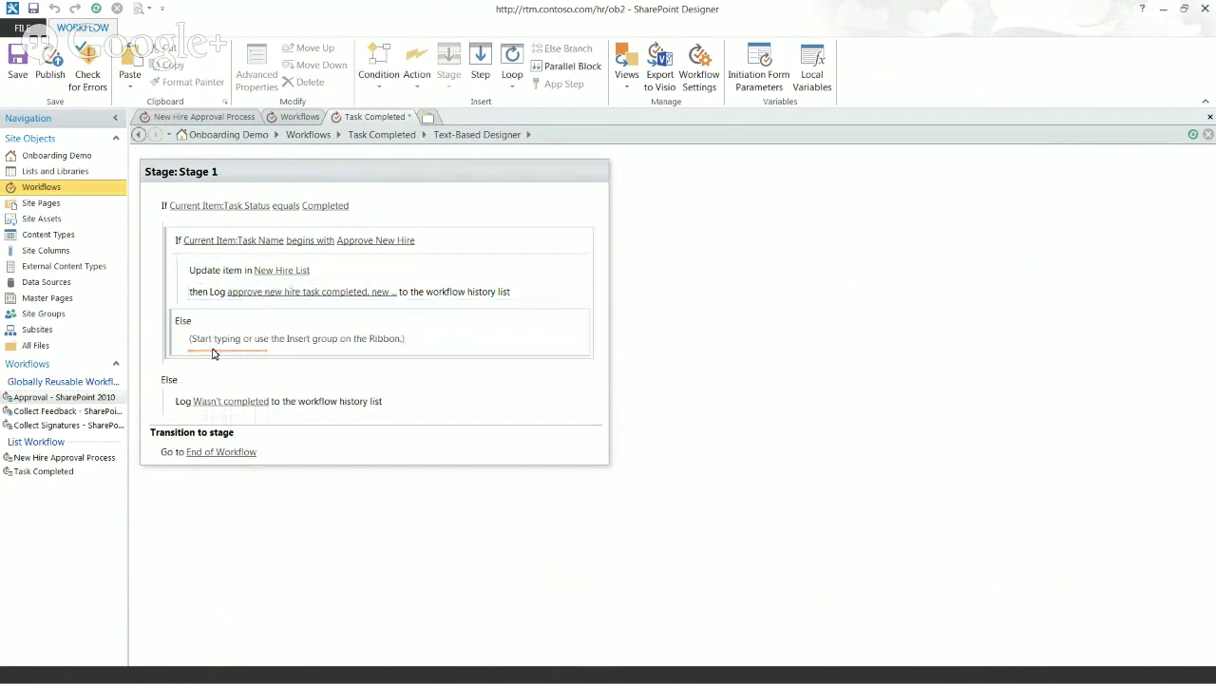
# Step: Insert an If condition in the branch comparing Current Item:Task Name with 'begins with'
pyautogui.write('if')
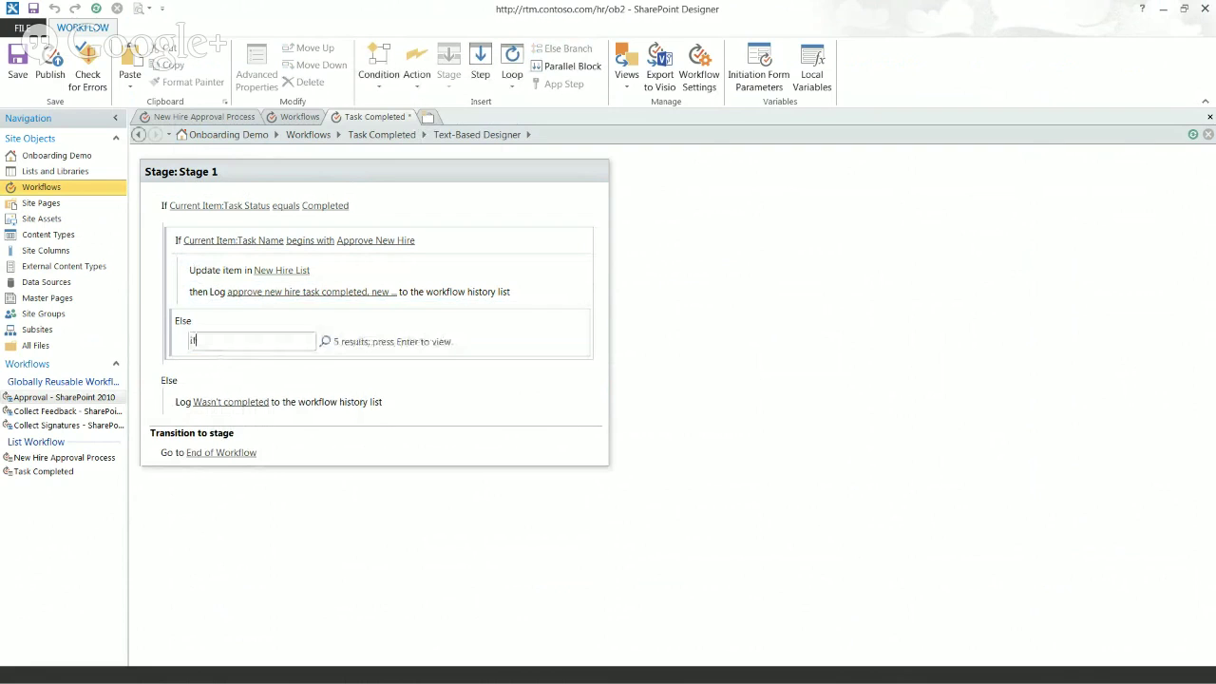
pyautogui.click(226, 393)
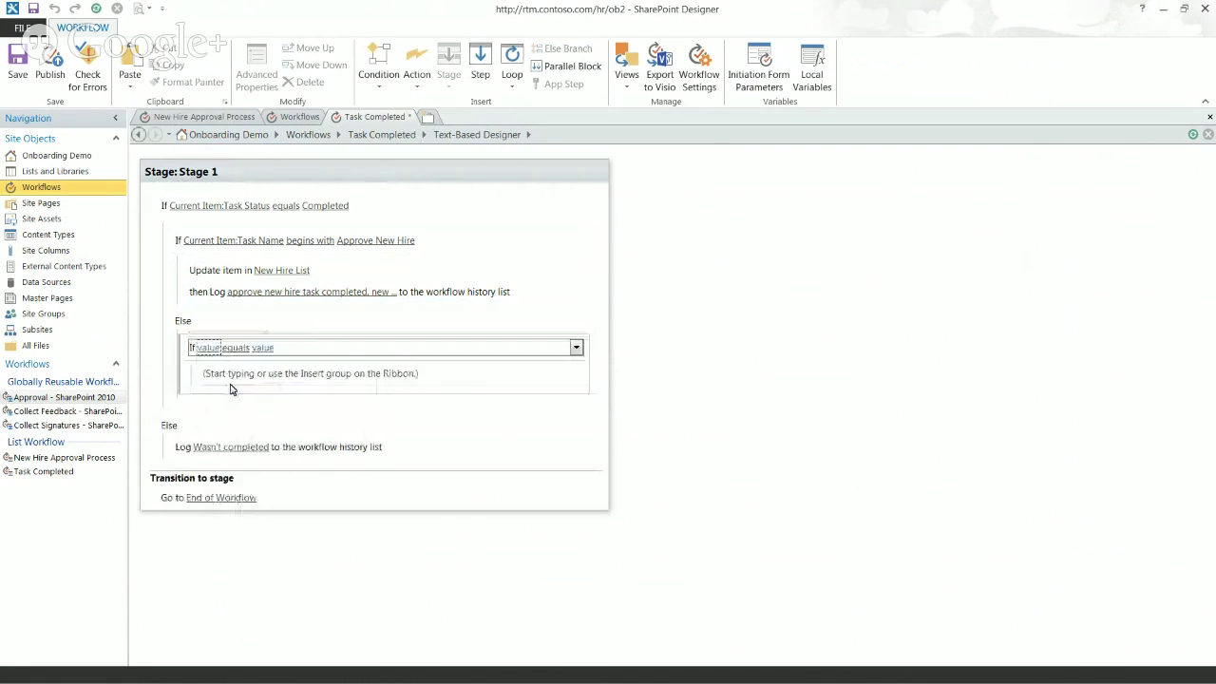
pyautogui.click(208, 348)
pyautogui.click(269, 349)
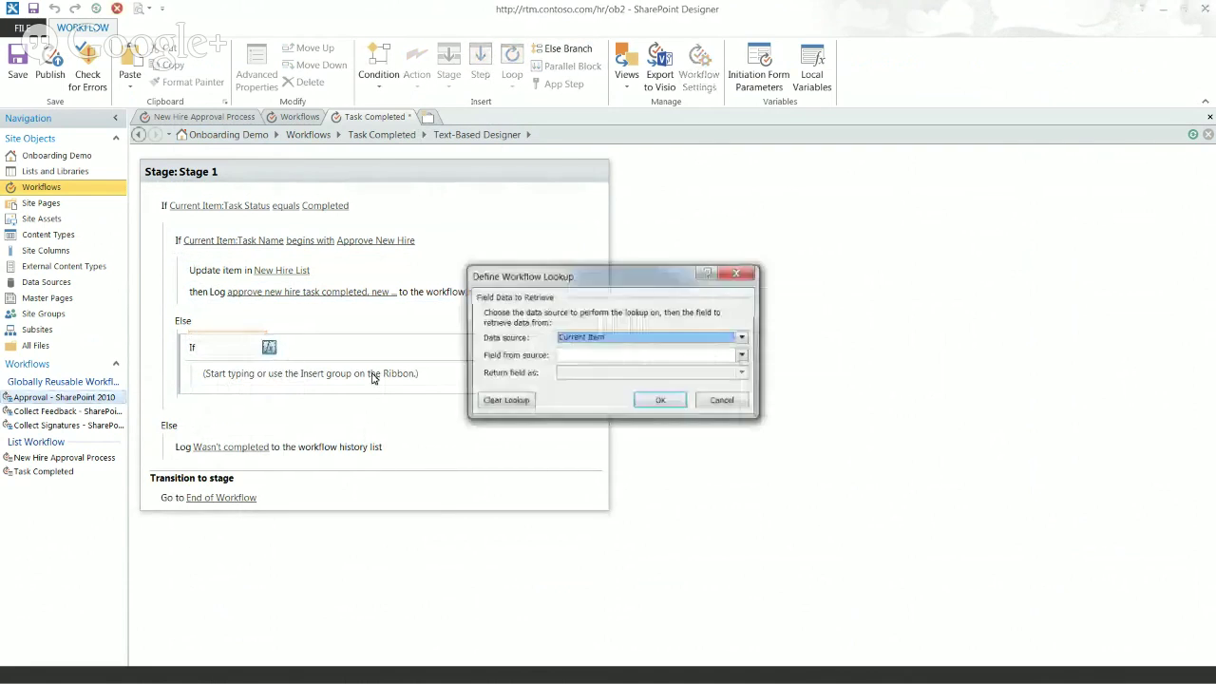
pyautogui.click(627, 355)
pyautogui.press('t')
pyautogui.click(626, 355)
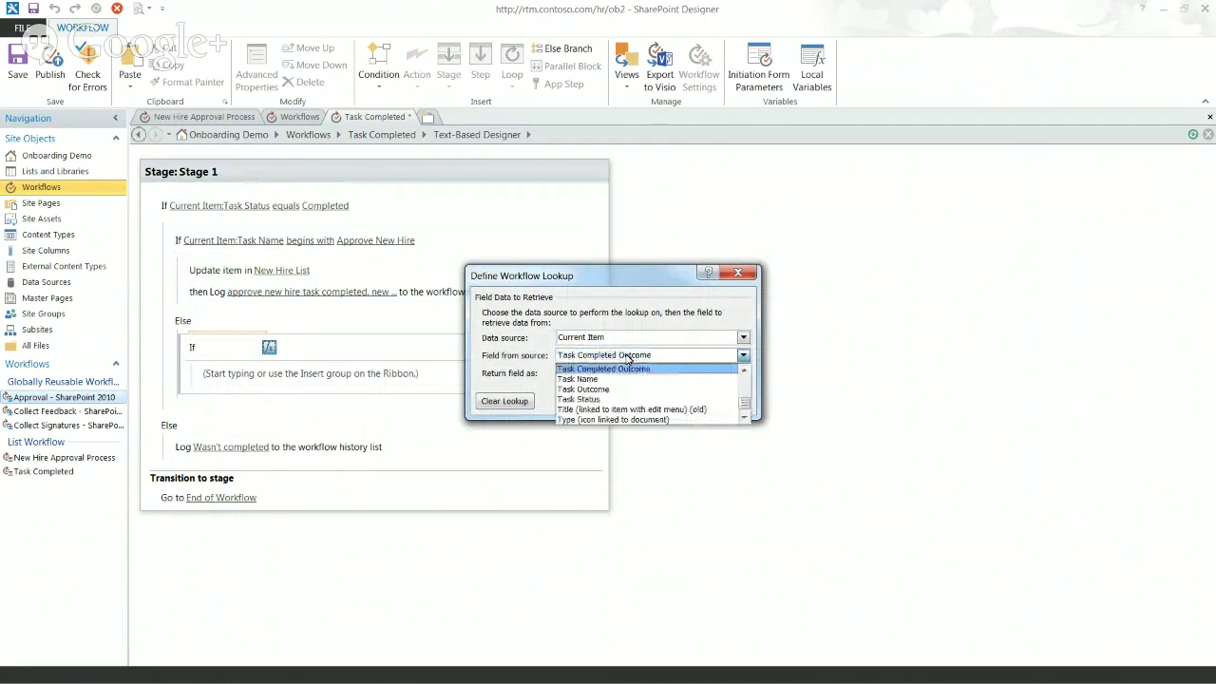
pyautogui.click(577, 380)
pyautogui.click(658, 402)
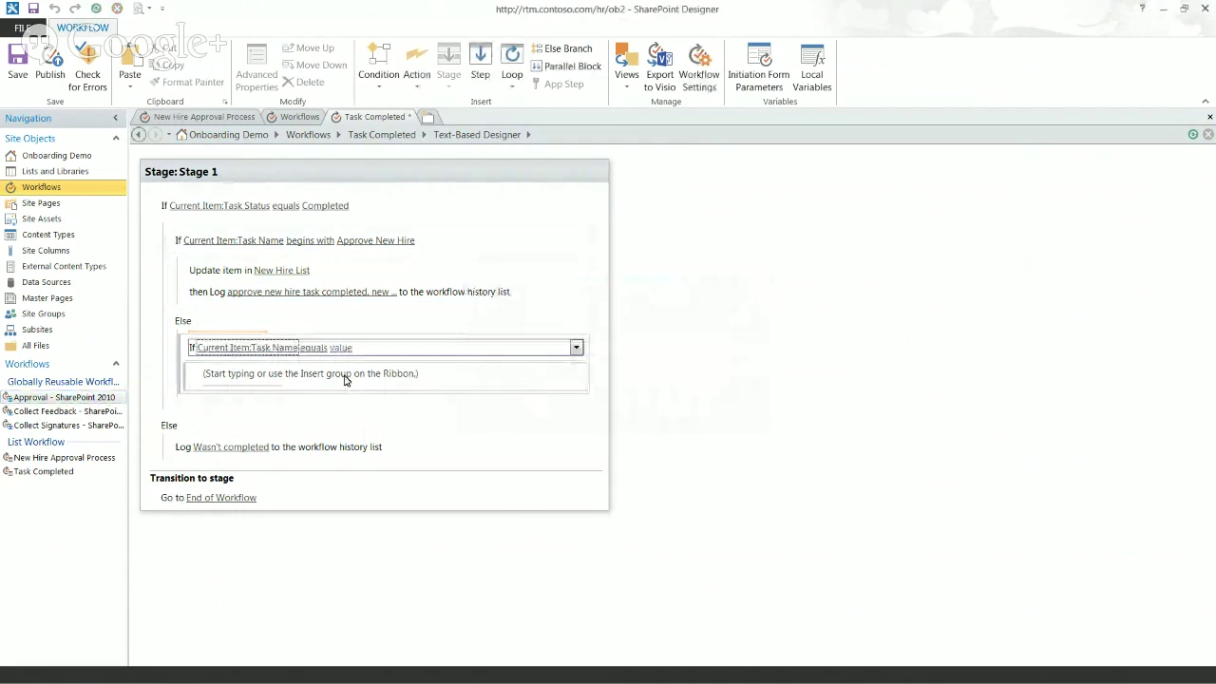
pyautogui.click(320, 349)
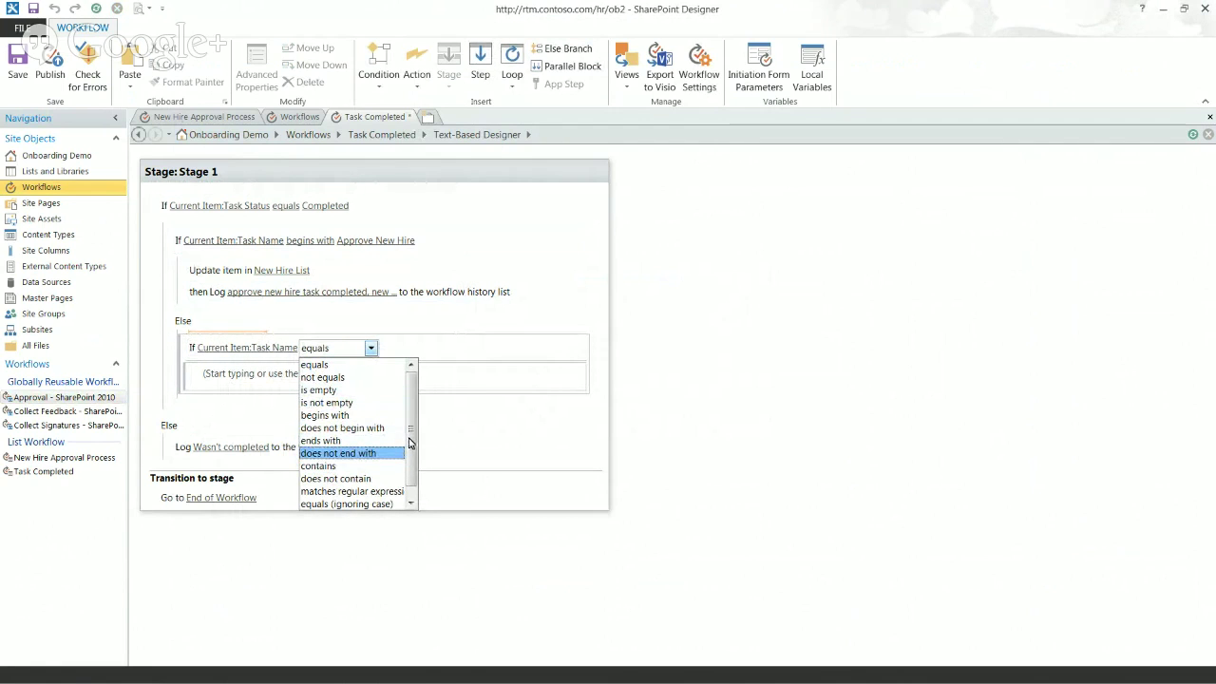
pyautogui.click(363, 415)
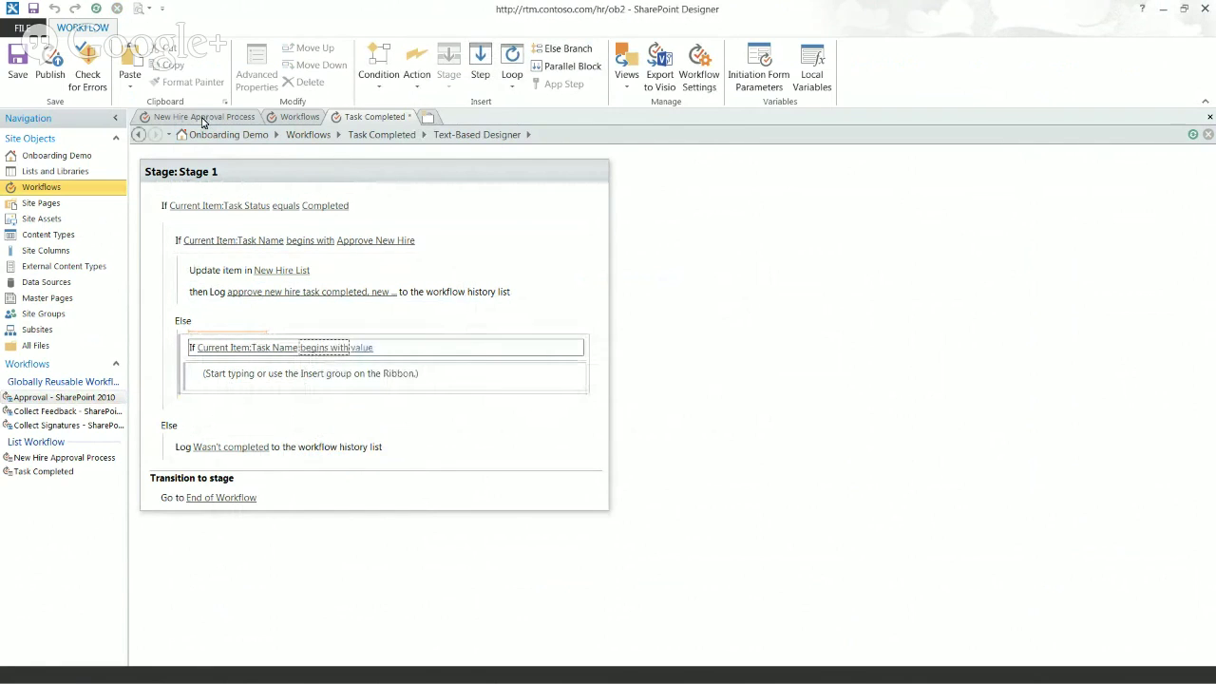
# Step: Check a task creation step's details in New Hire Approval Process, then start typing the comparison value 'C'
pyautogui.click(202, 117)
pyautogui.click(266, 452)
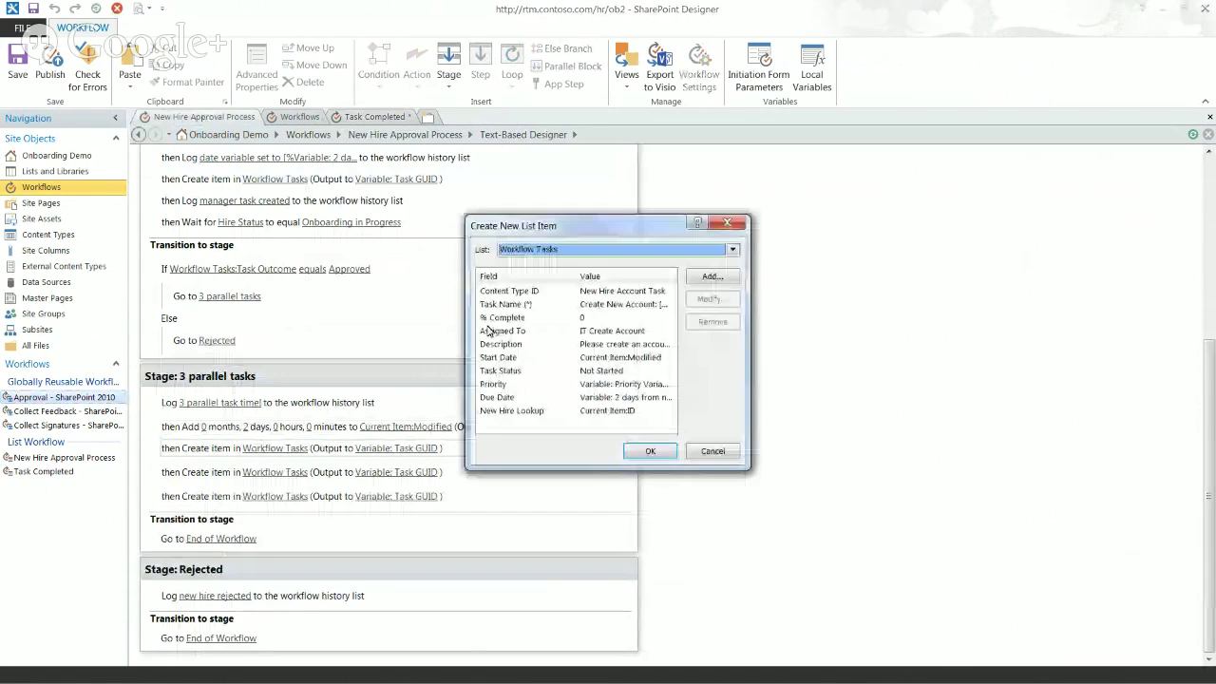
pyautogui.click(715, 450)
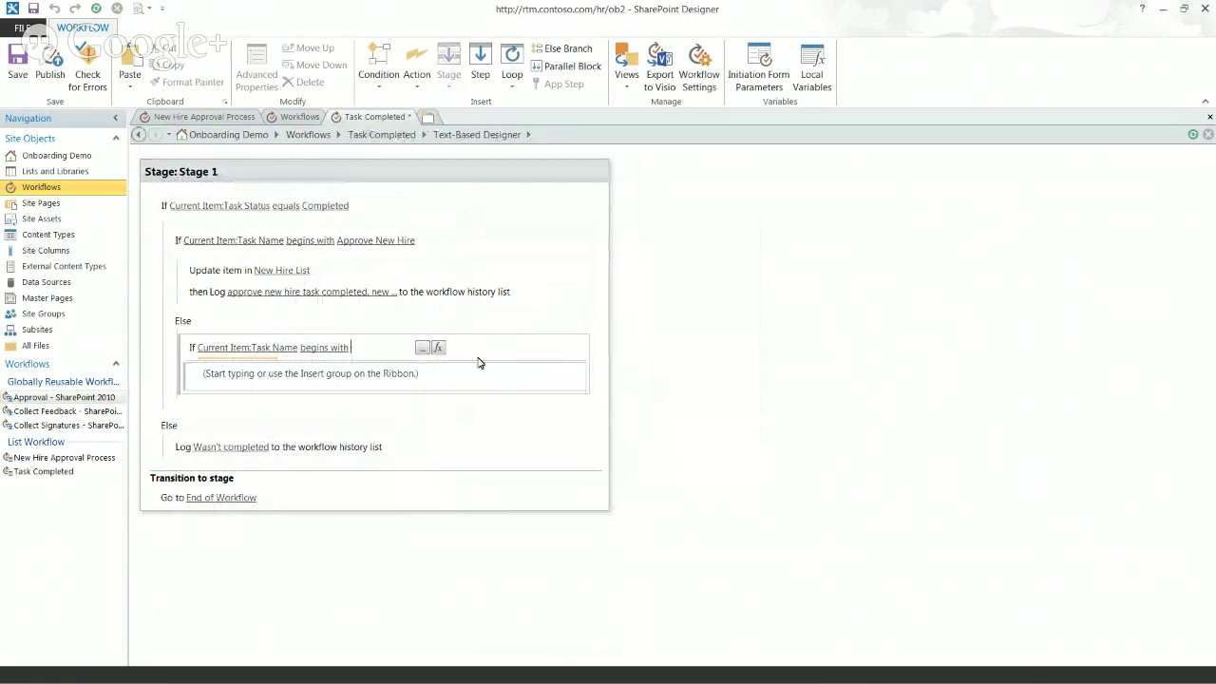
pyautogui.write('Crea')
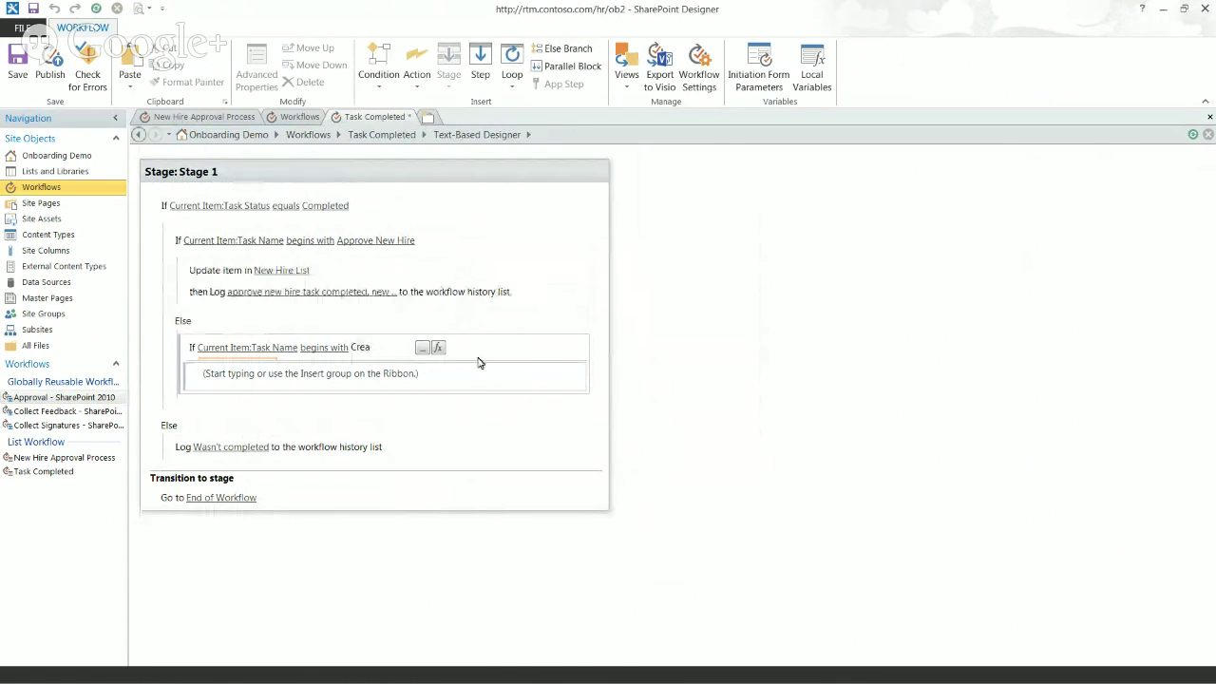
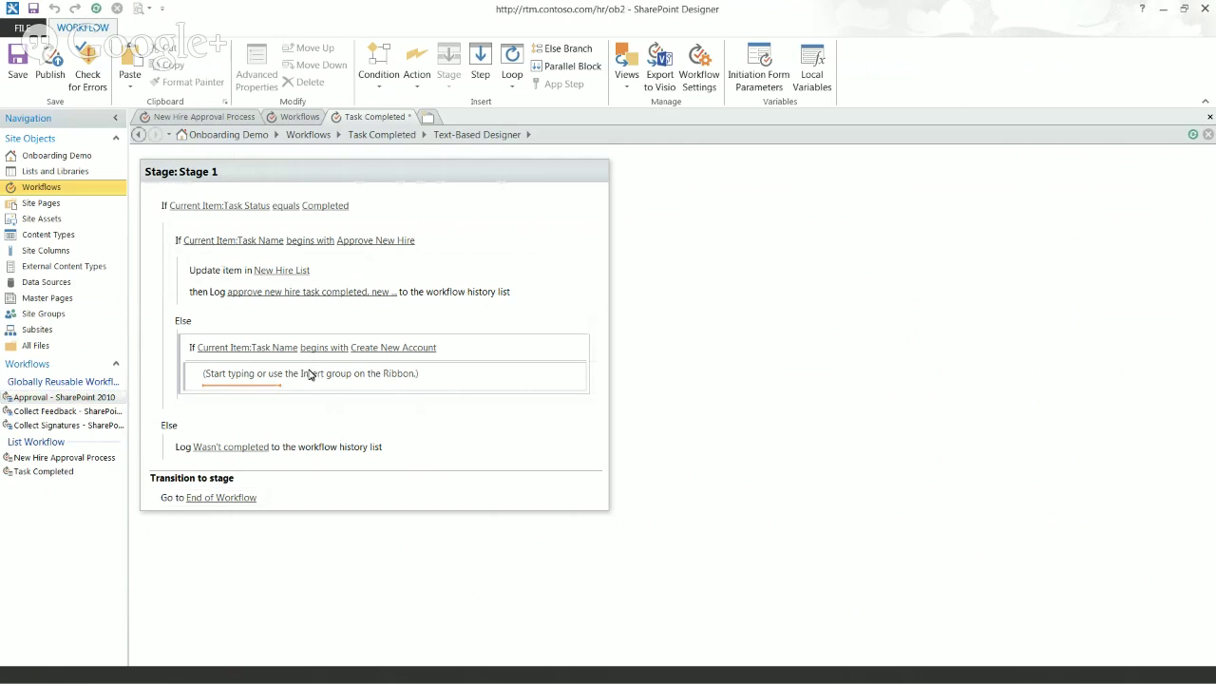
# Step: Paste a copy of the New Hire List update into the empty Create New Account branch and open its settings
pyautogui.click(218, 272)
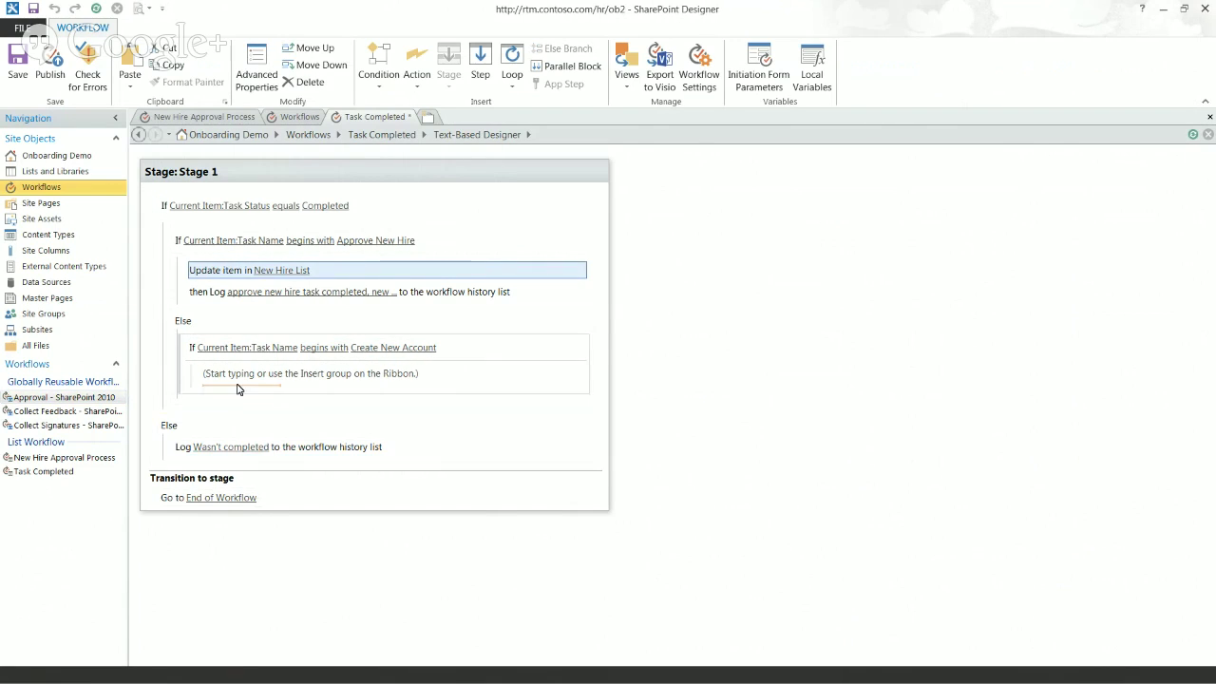
pyautogui.click(239, 383)
pyautogui.hotkey('ctrl', 'v')
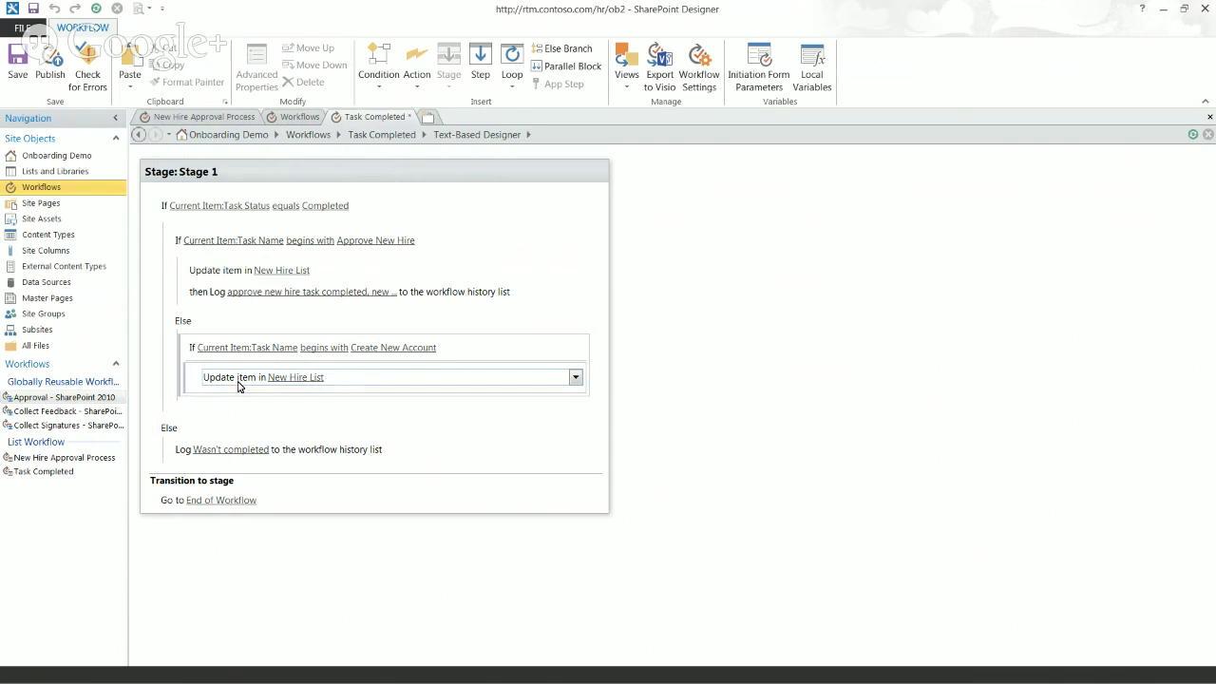
pyautogui.click(291, 378)
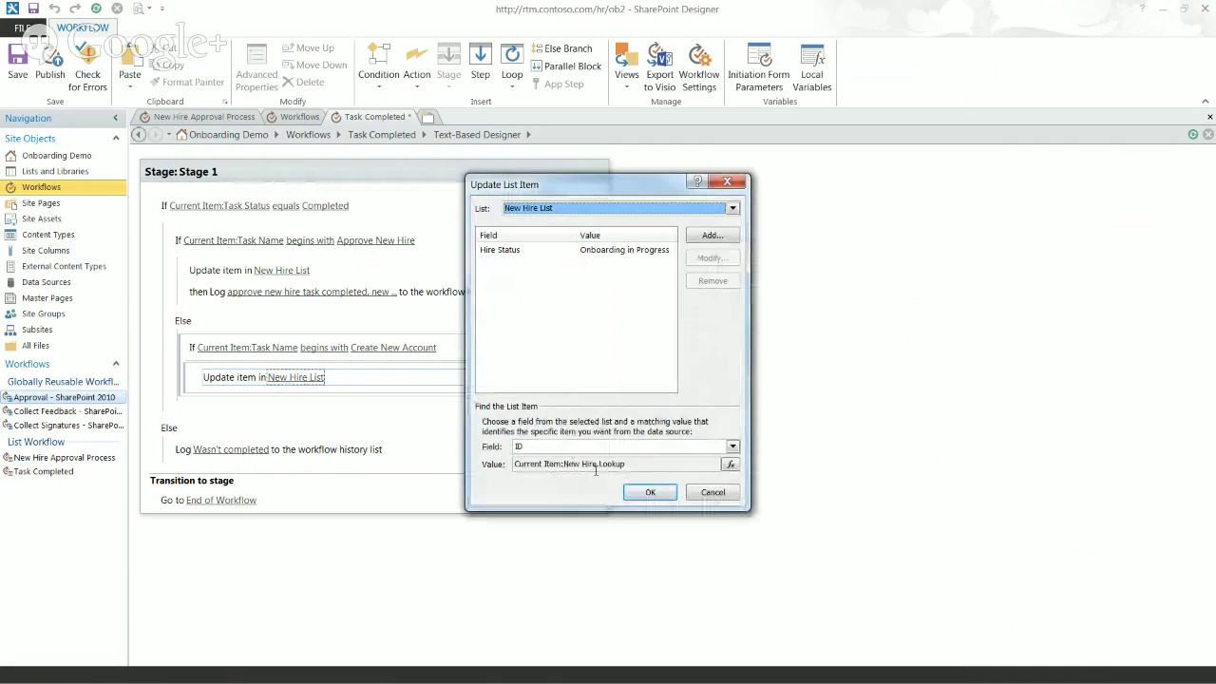
pyautogui.click(561, 251)
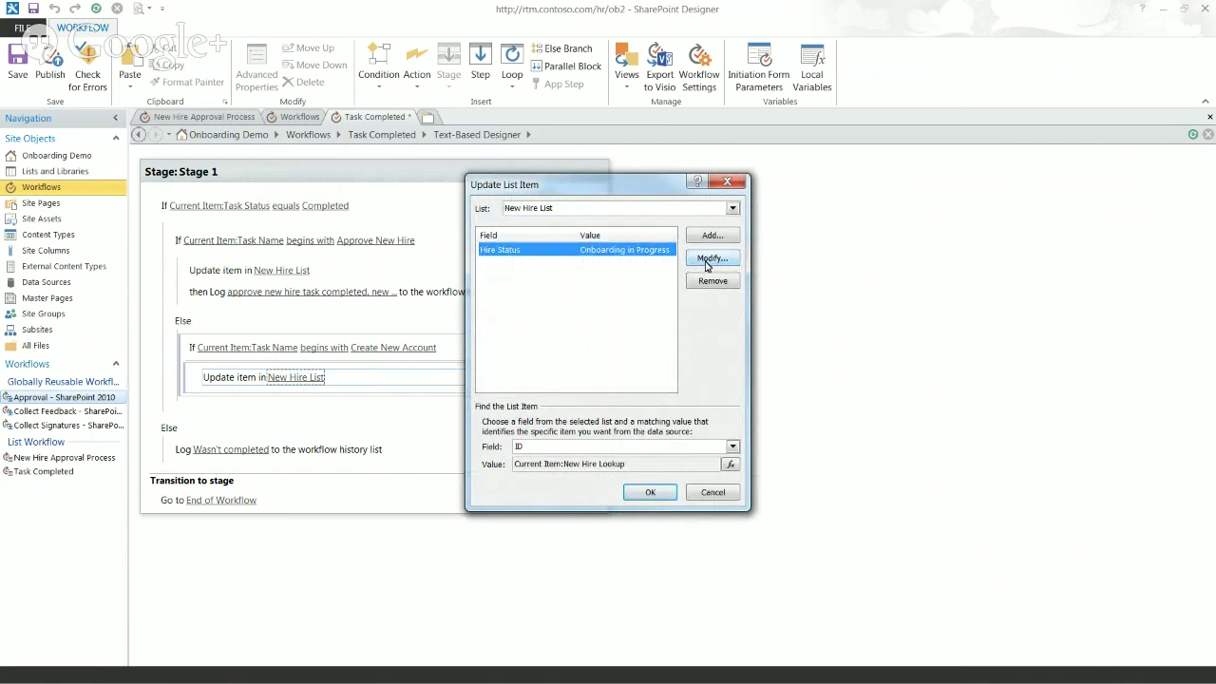
# Step: Try switching the Hire Status assignment to Parallel Count, then cancel and keep the update unchanged
pyautogui.click(709, 258)
pyautogui.click(608, 329)
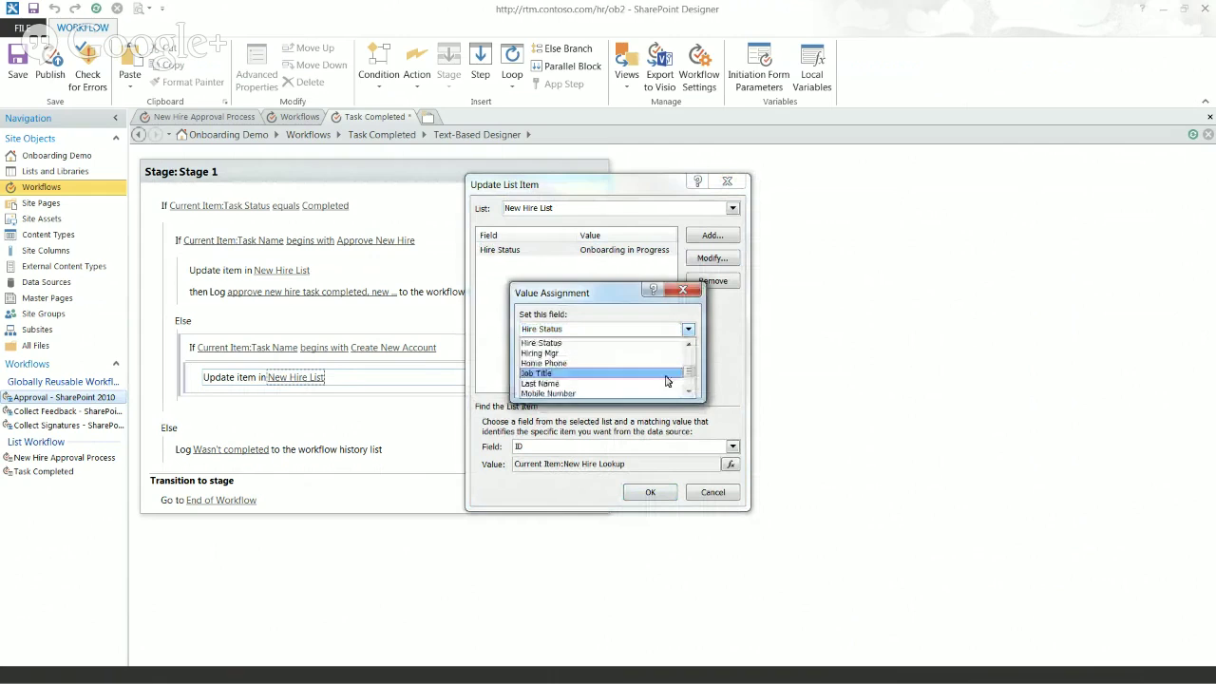
pyautogui.scroll(-3, 665, 380)
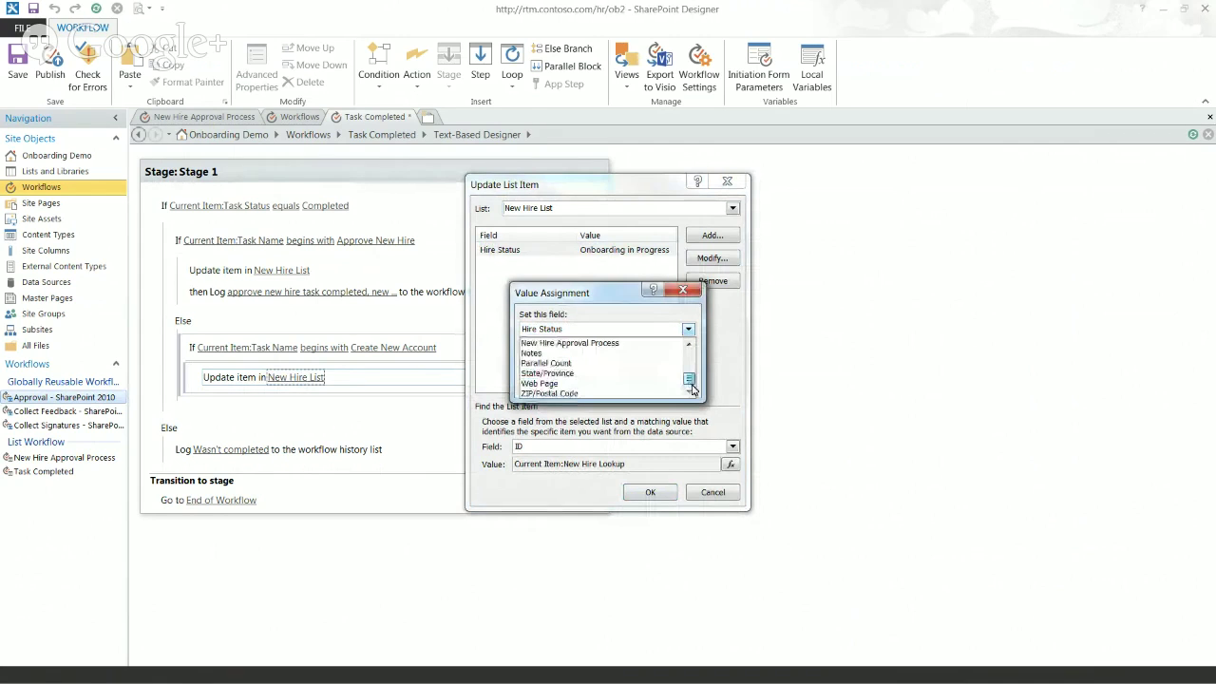
pyautogui.click(608, 364)
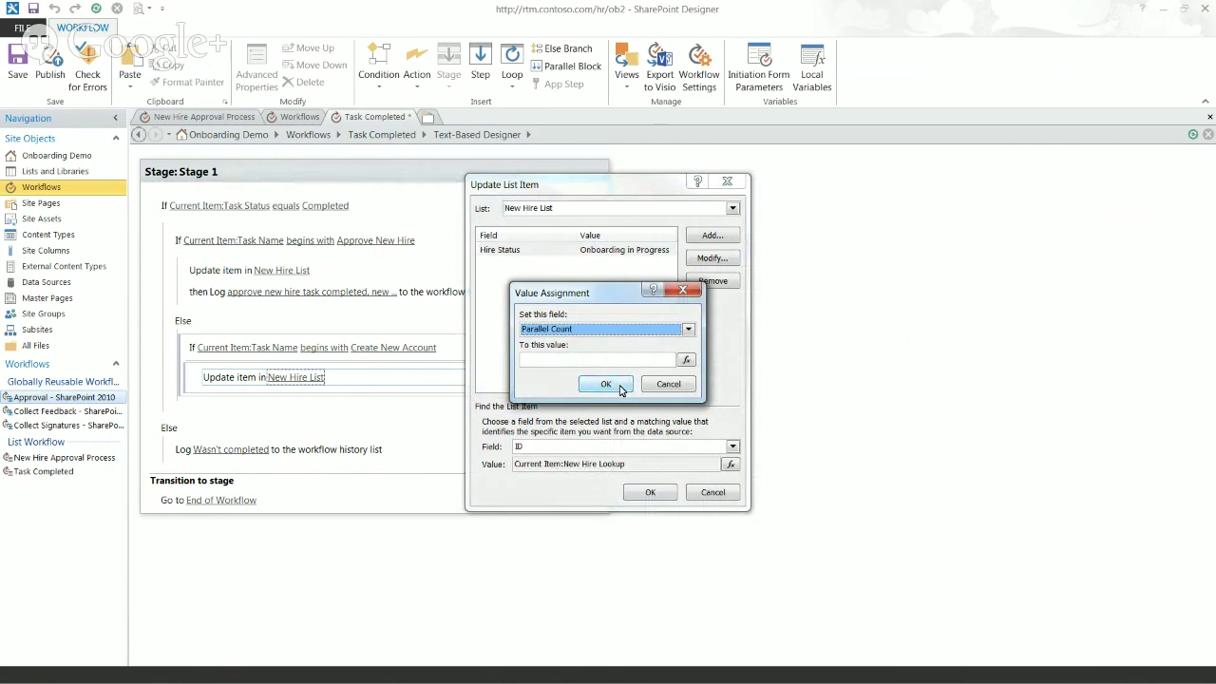
pyautogui.click(621, 390)
pyautogui.click(597, 356)
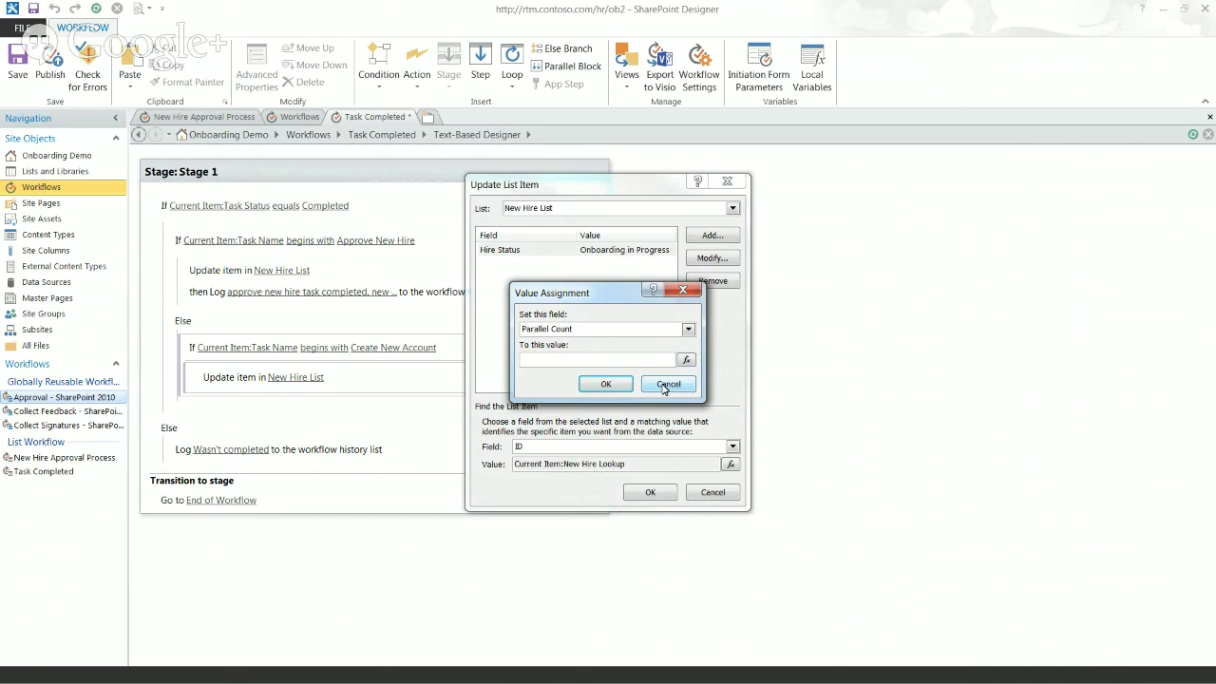
pyautogui.click(669, 385)
pyautogui.click(650, 493)
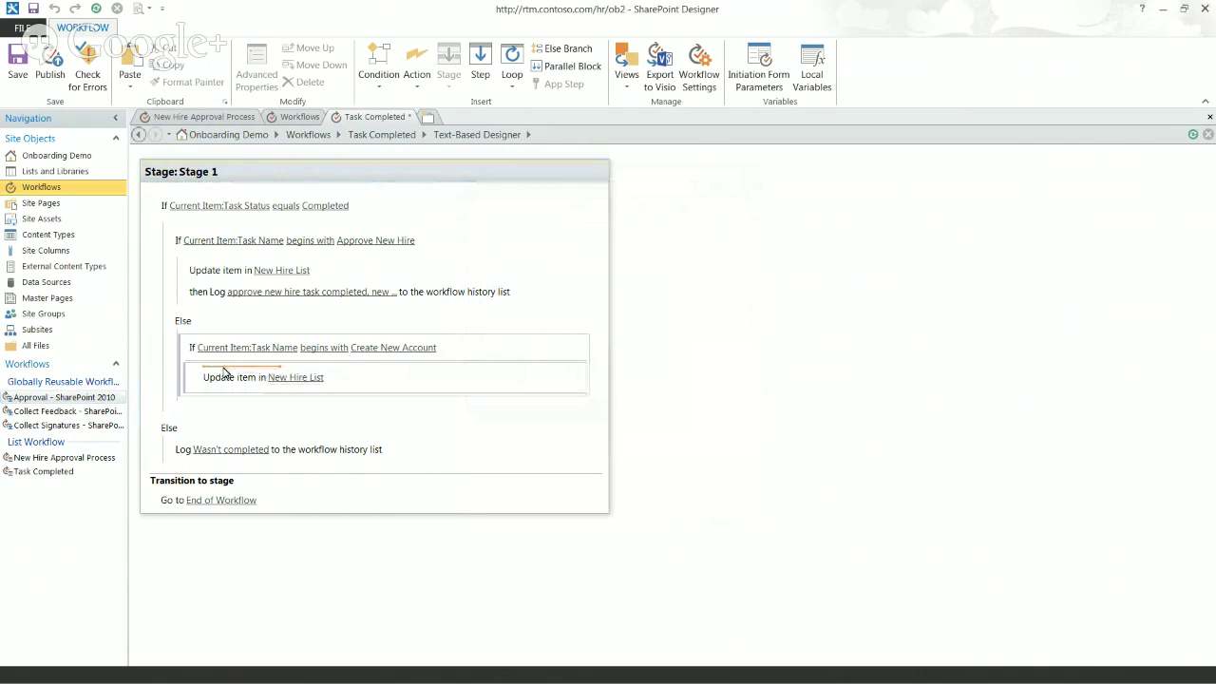
# Step: Insert a Calculate action into the Create New Account branch using 'calc'
pyautogui.moveTo(220, 377)
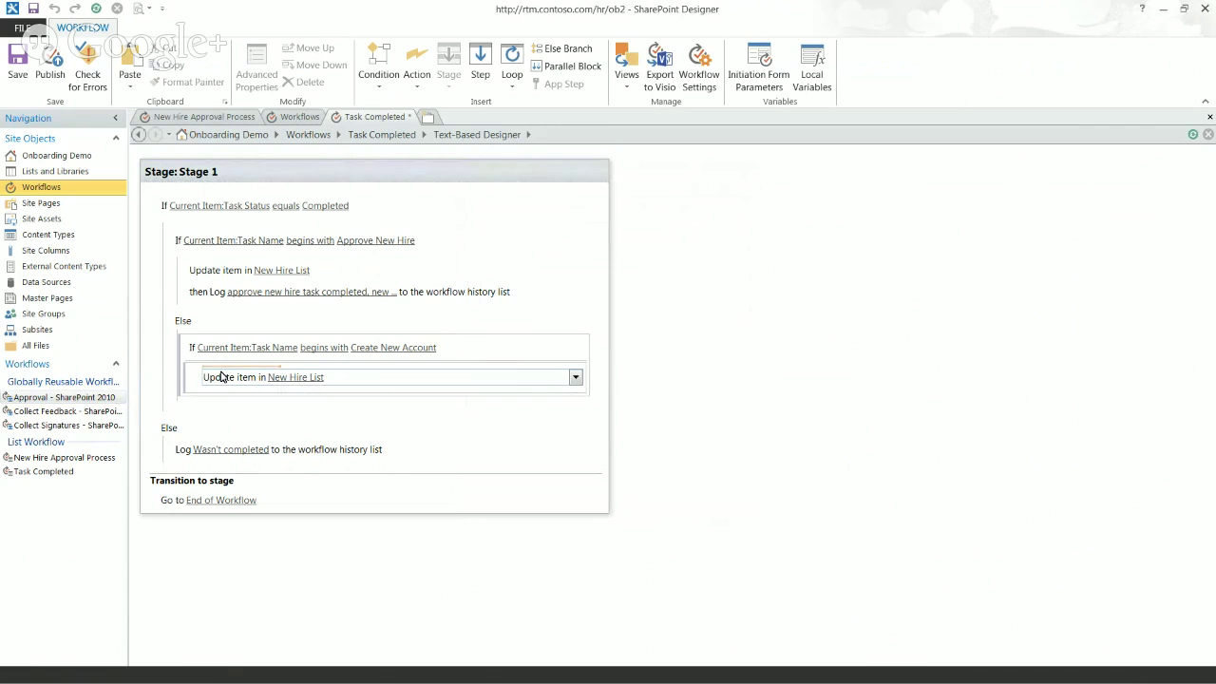
pyautogui.write('add')
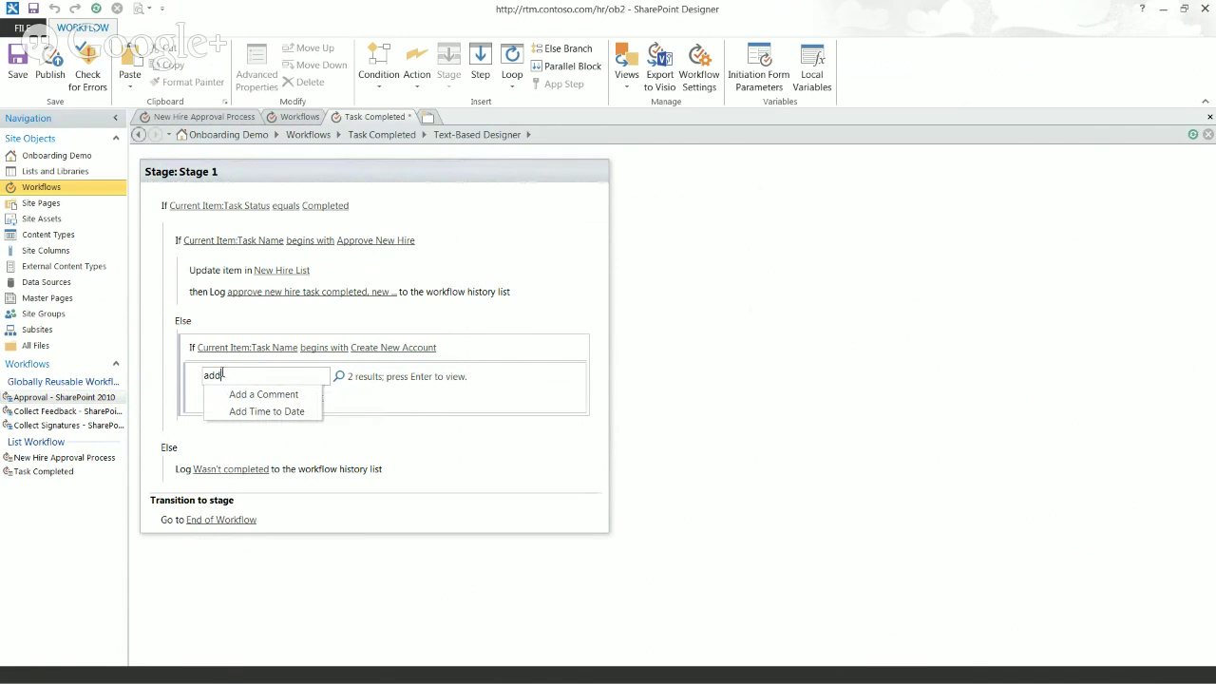
pyautogui.press('Escape')
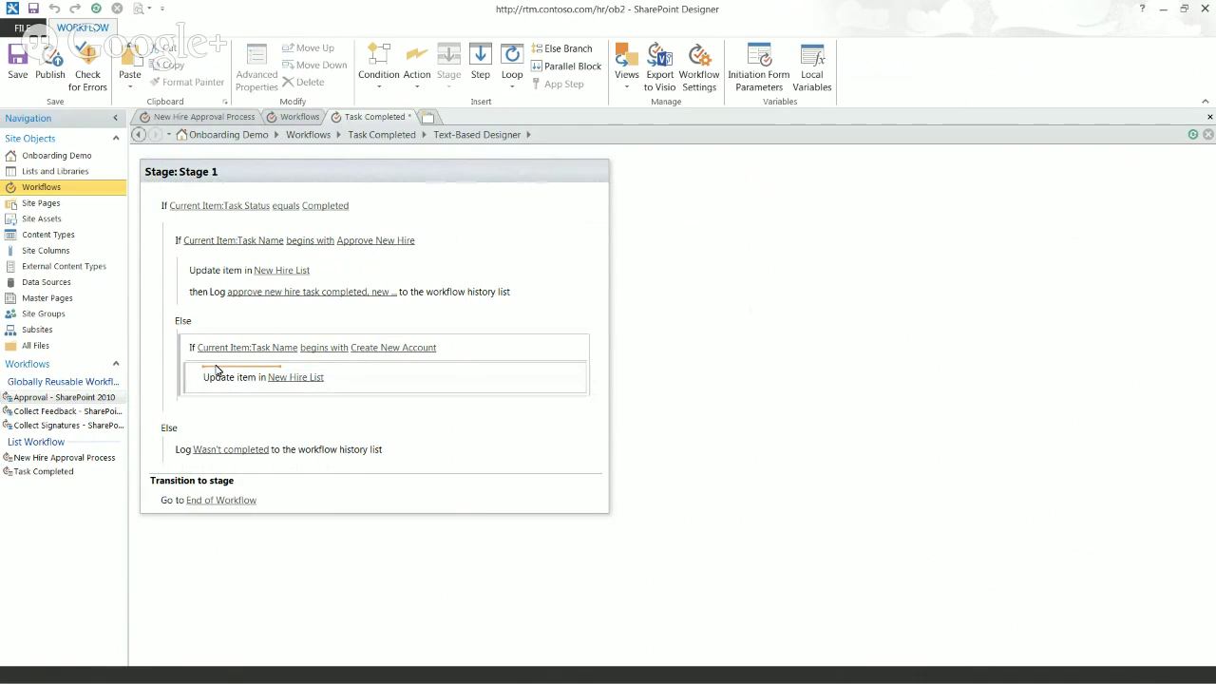
pyautogui.write('calc')
pyautogui.press('Return')
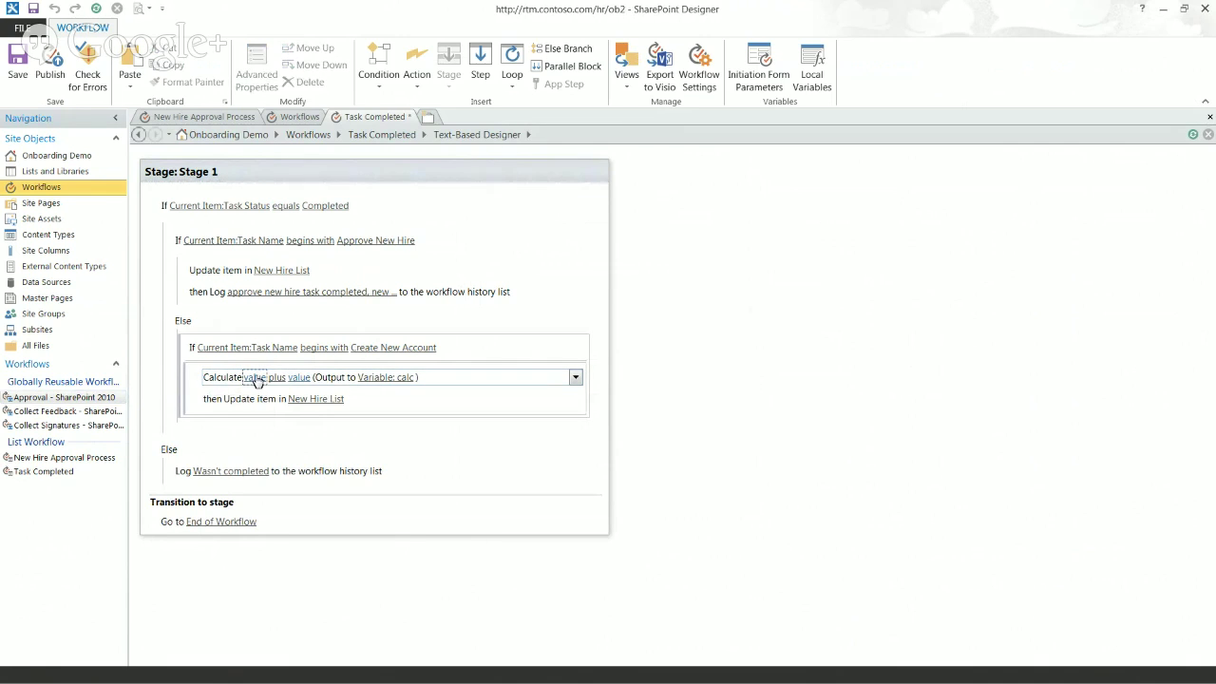
# Step: Set the calculation's first value to a lookup of the New Hire List's Parallel Count field
pyautogui.click(254, 377)
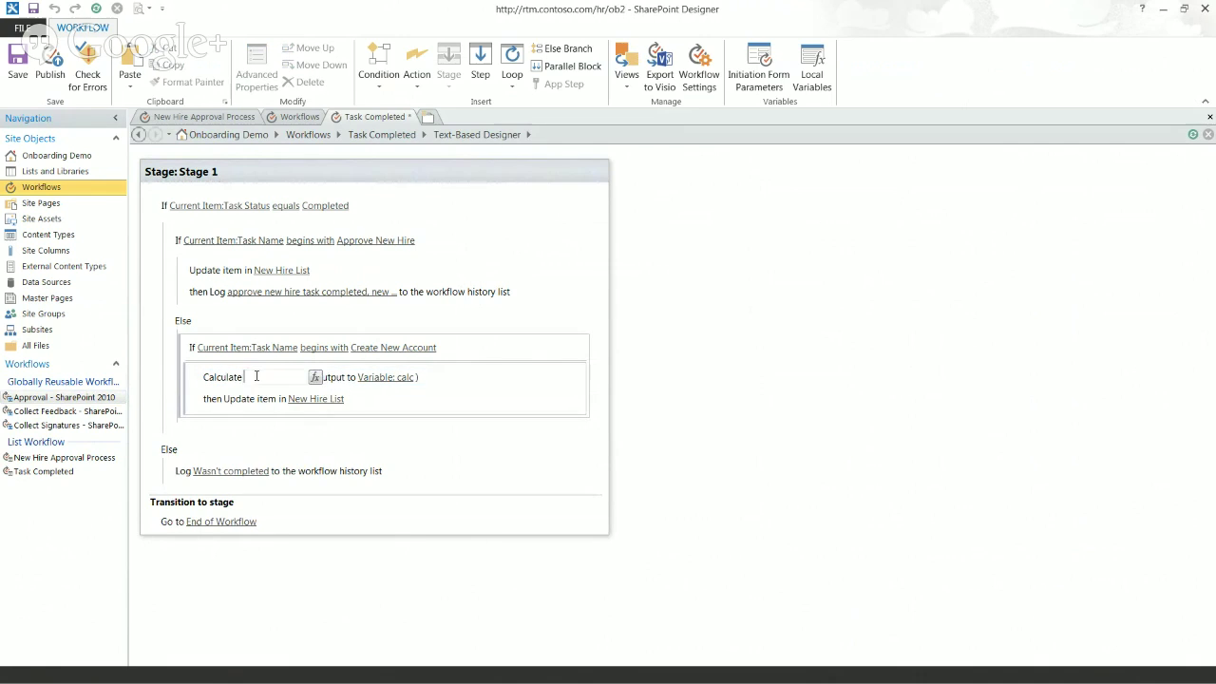
pyautogui.click(316, 377)
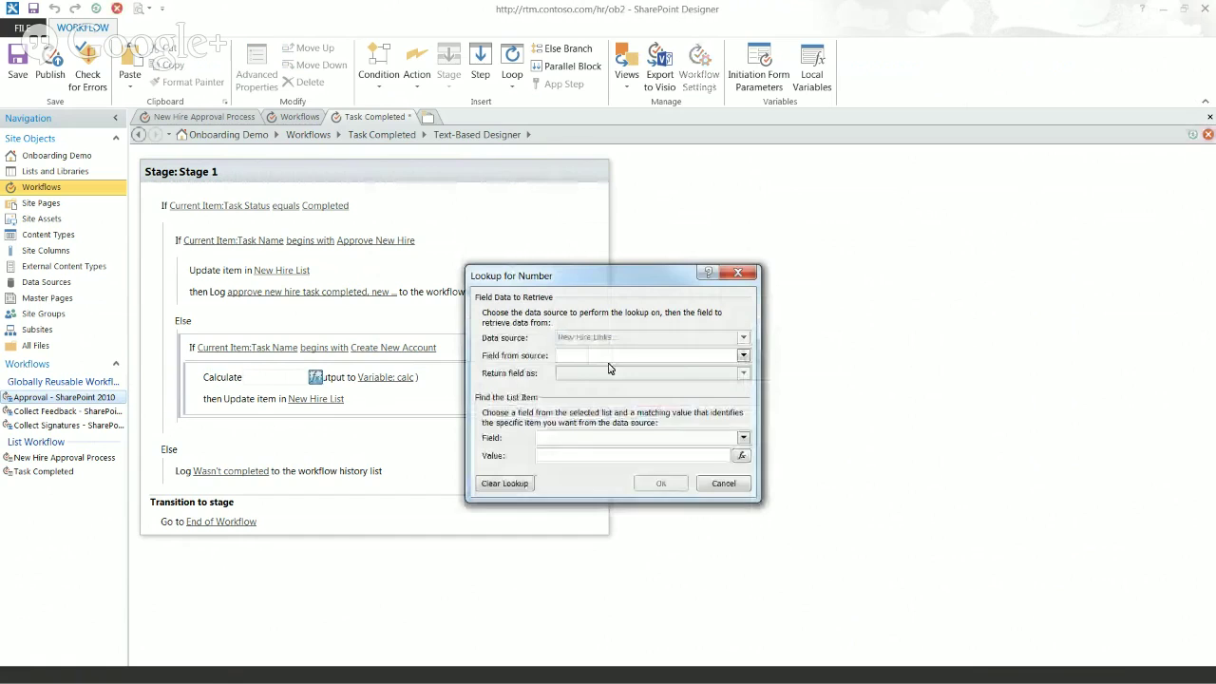
pyautogui.click(711, 484)
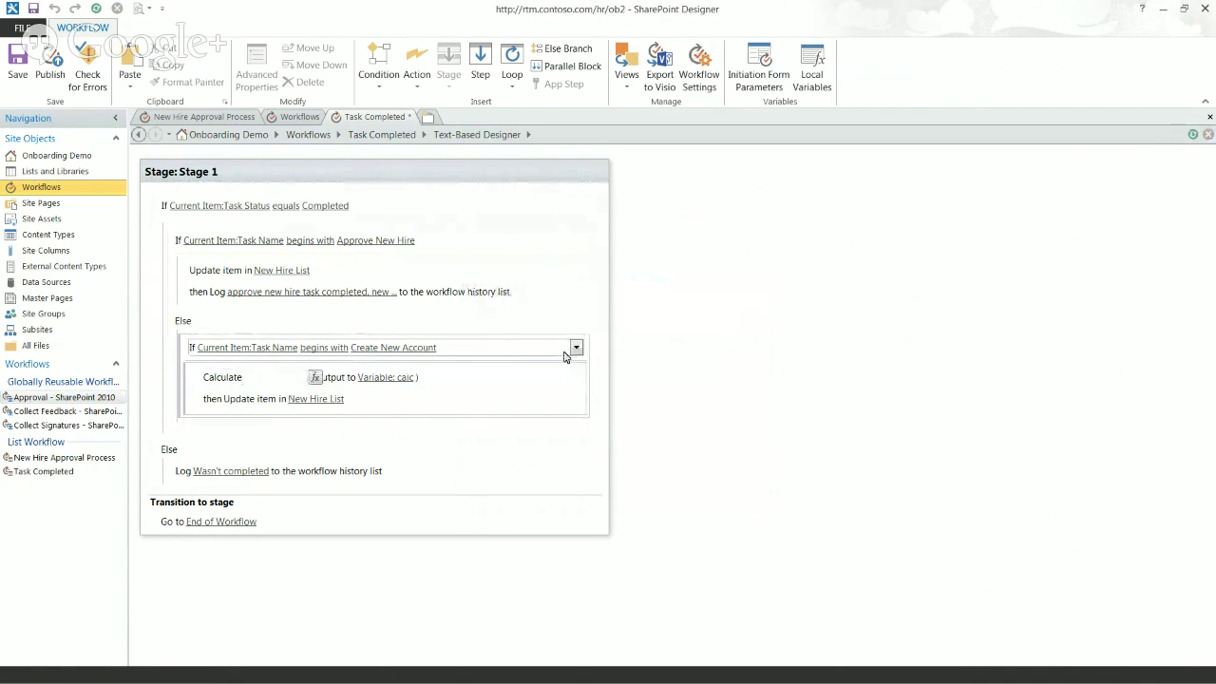
pyautogui.click(315, 377)
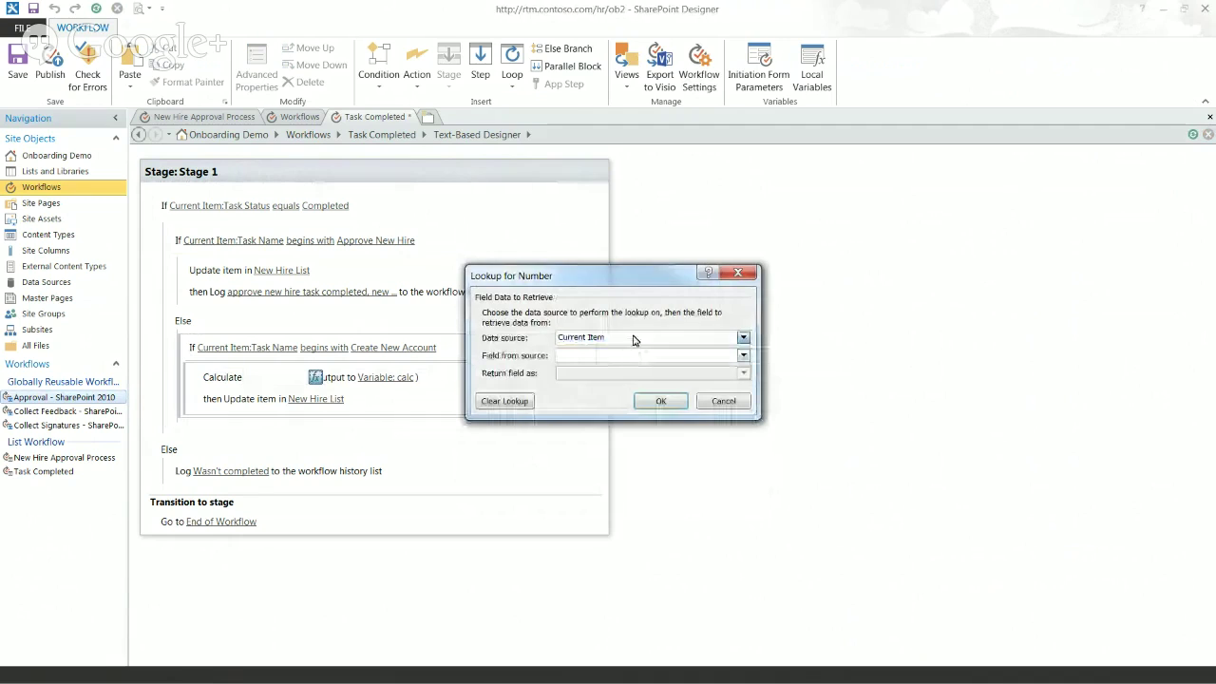
pyautogui.click(635, 338)
pyautogui.scroll(-3, 656, 380)
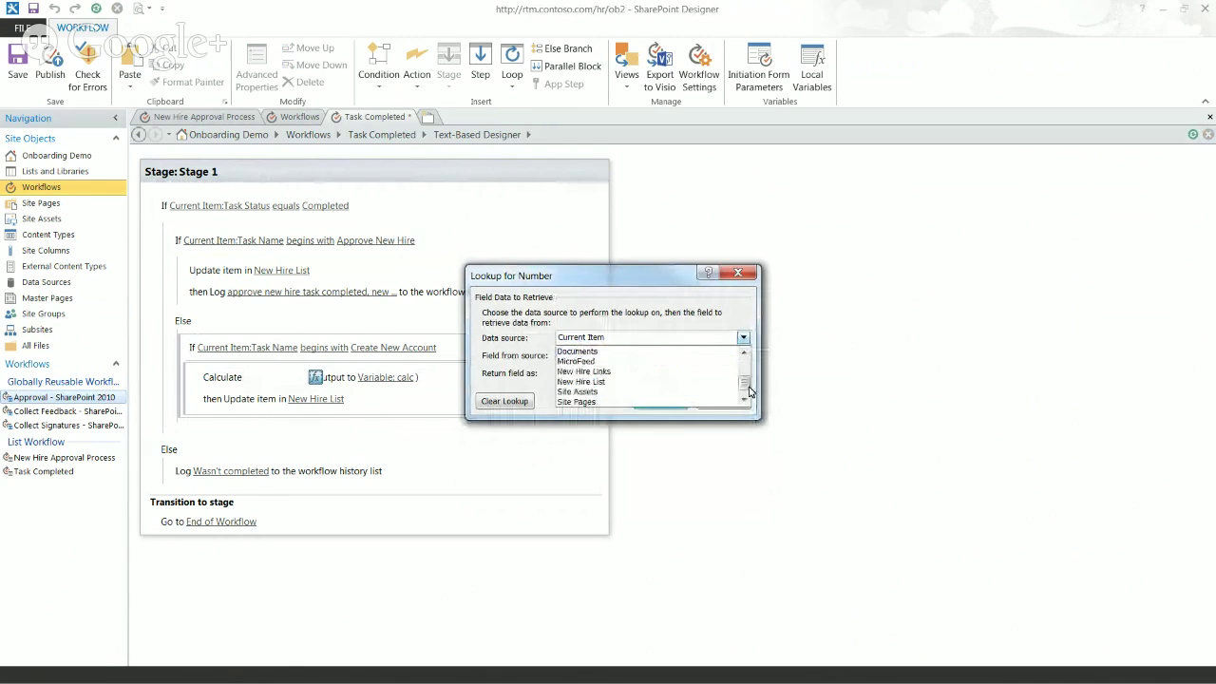
pyautogui.click(662, 380)
pyautogui.click(627, 356)
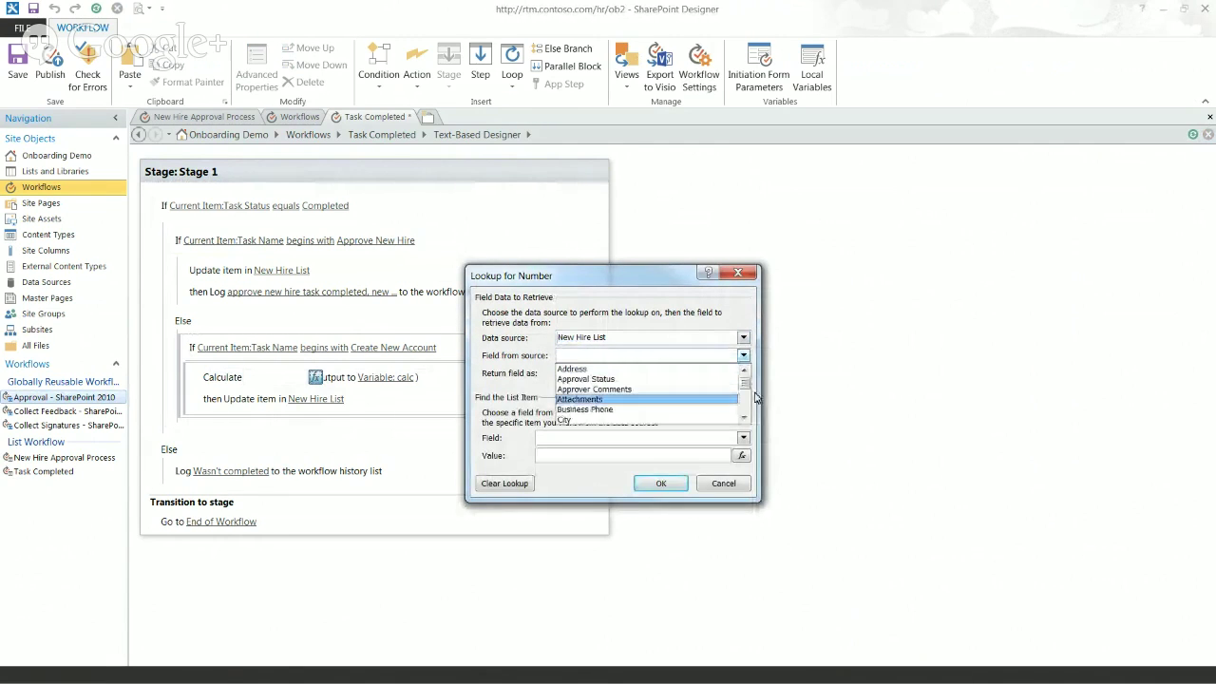
pyautogui.scroll(-8, 751, 404)
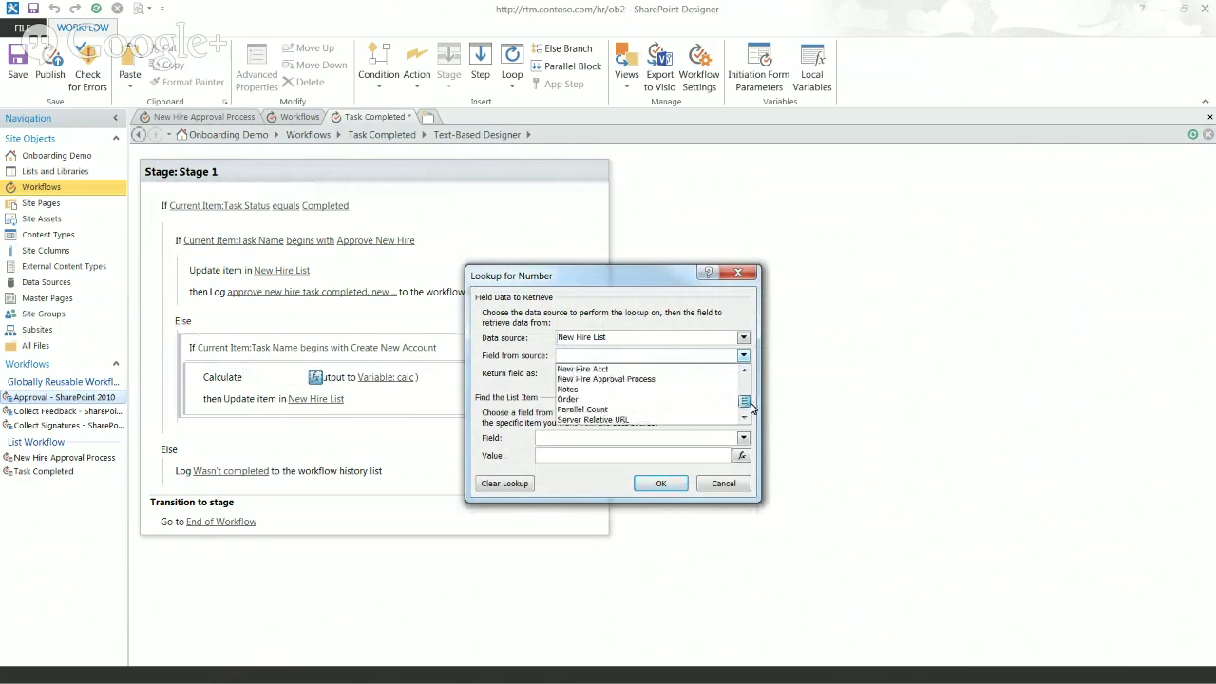
pyautogui.scroll(-1, 750, 407)
pyautogui.click(656, 392)
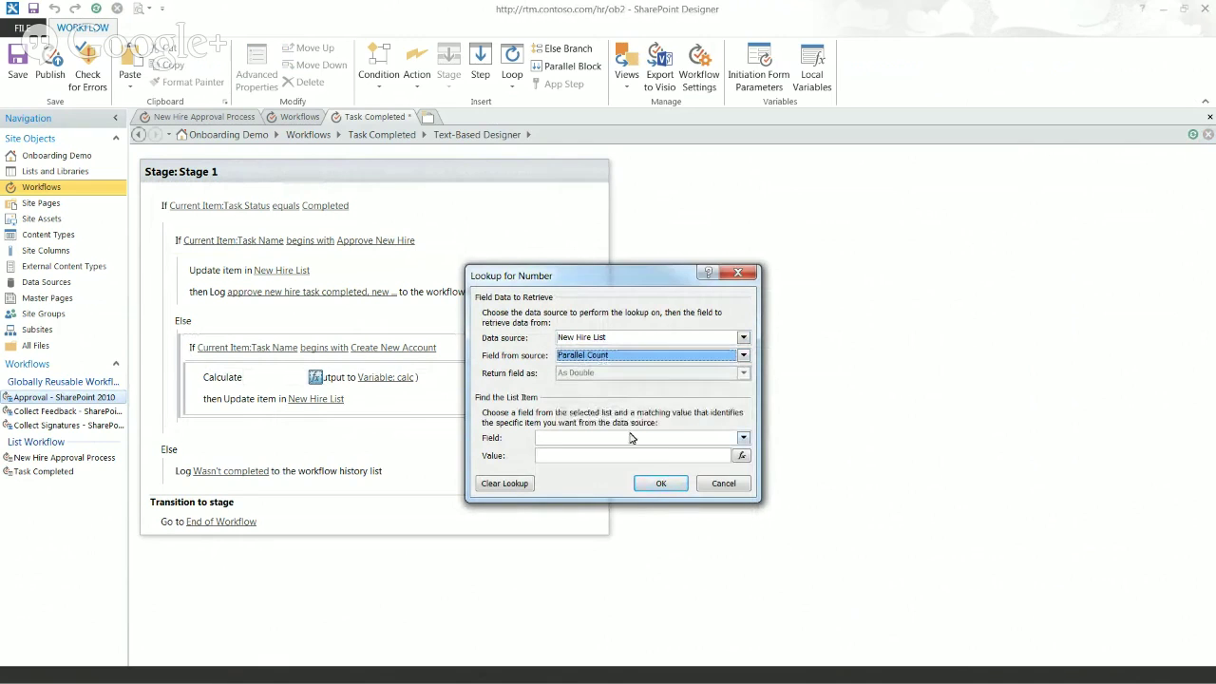
# Step: Match the New Hire List item by ID to Current Item:New Hire Lookup, returned as Lookup Id (as Integer)
pyautogui.click(673, 440)
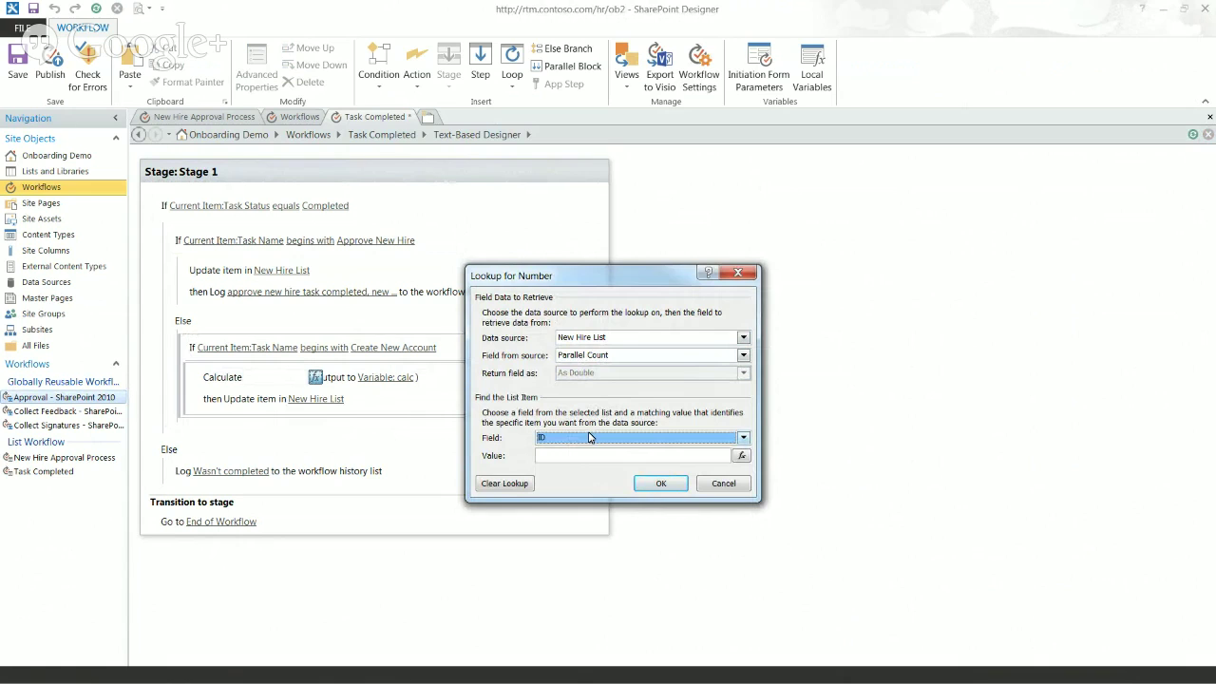
pyautogui.click(740, 457)
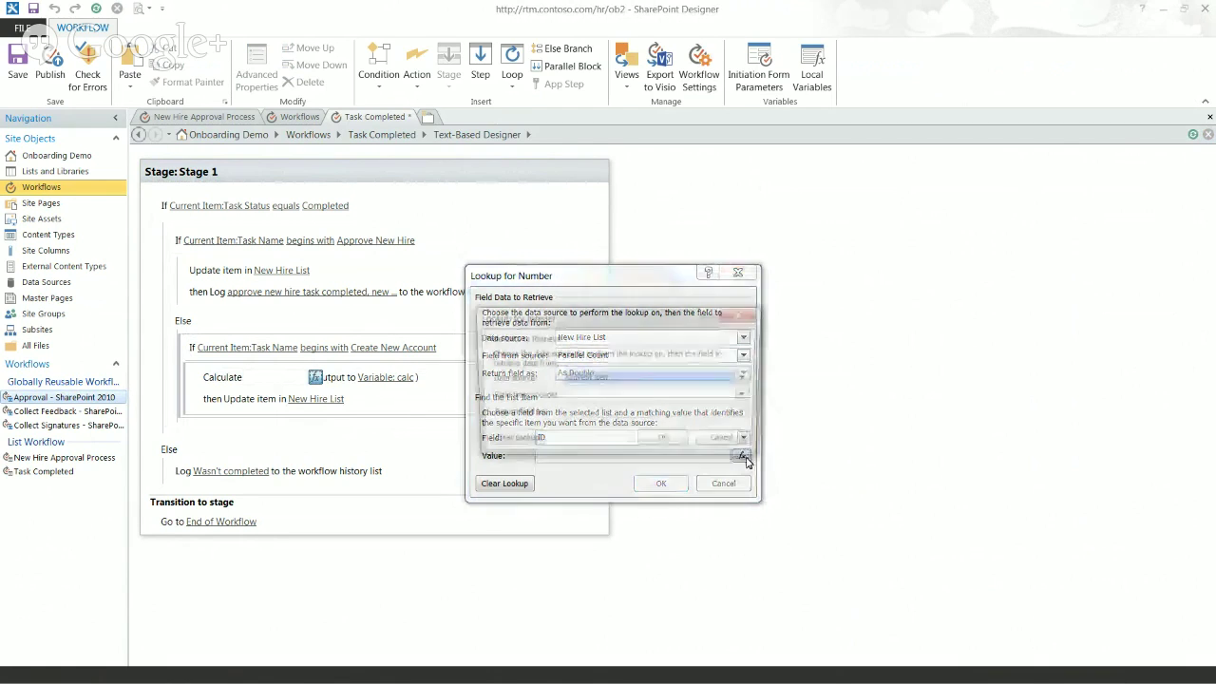
pyautogui.click(725, 399)
pyautogui.scroll(-7, 668, 436)
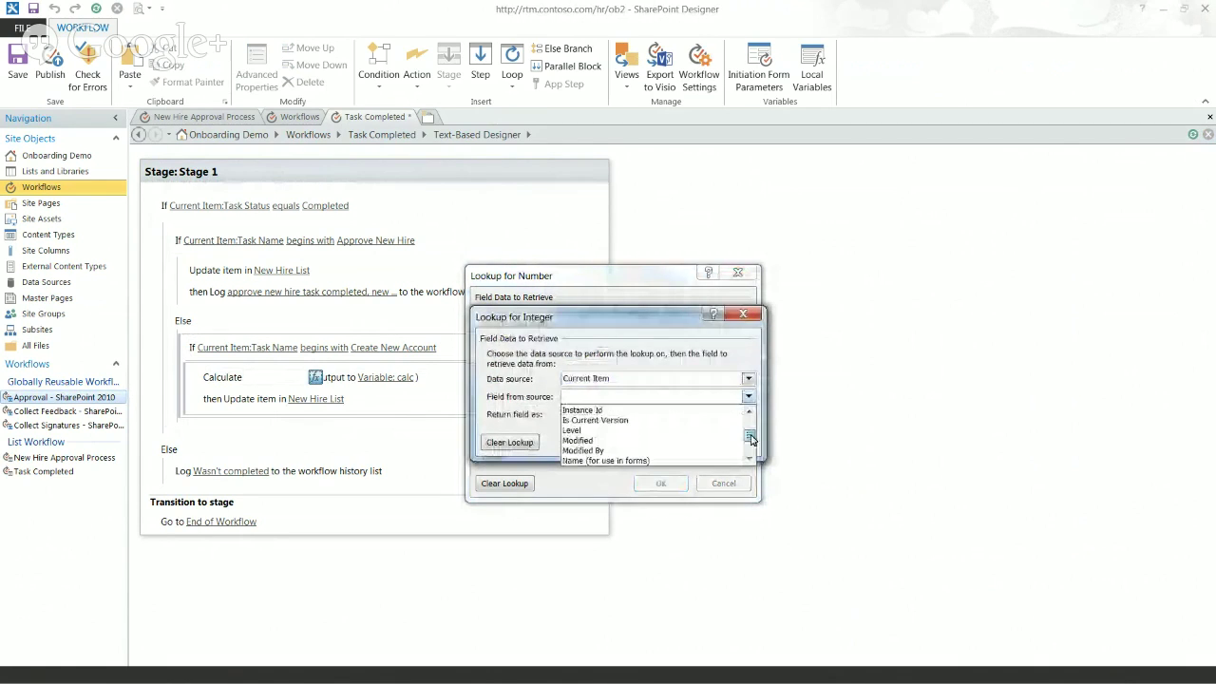
pyautogui.click(656, 420)
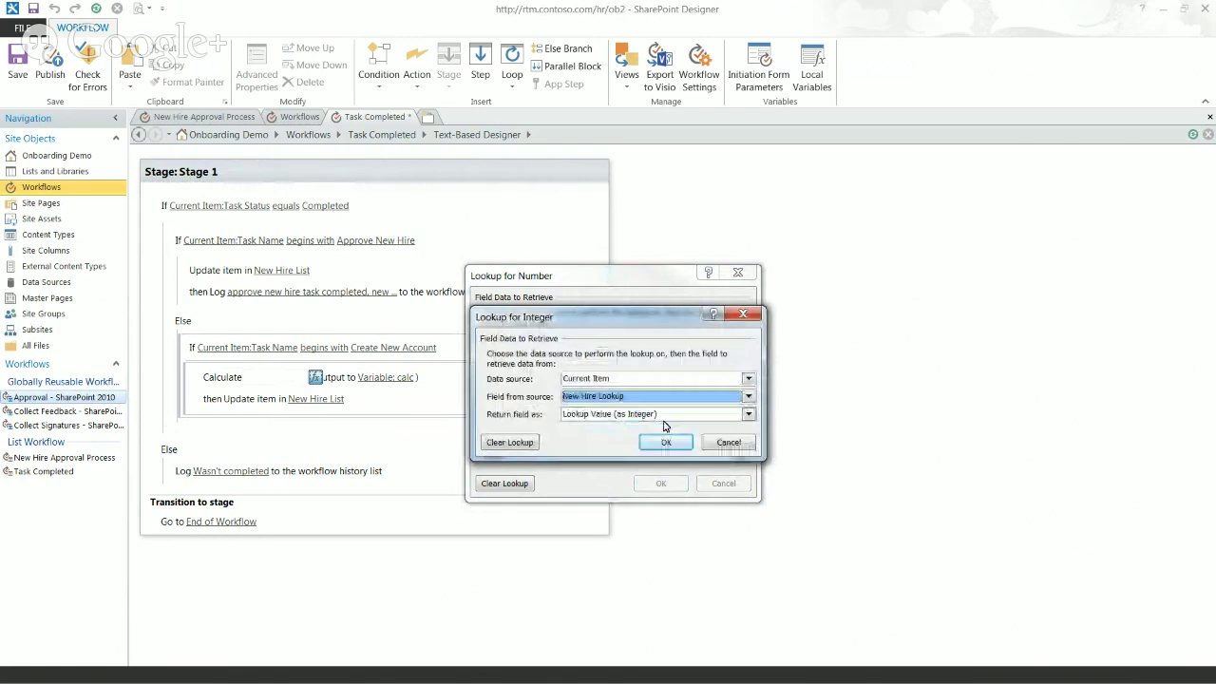
pyautogui.click(602, 419)
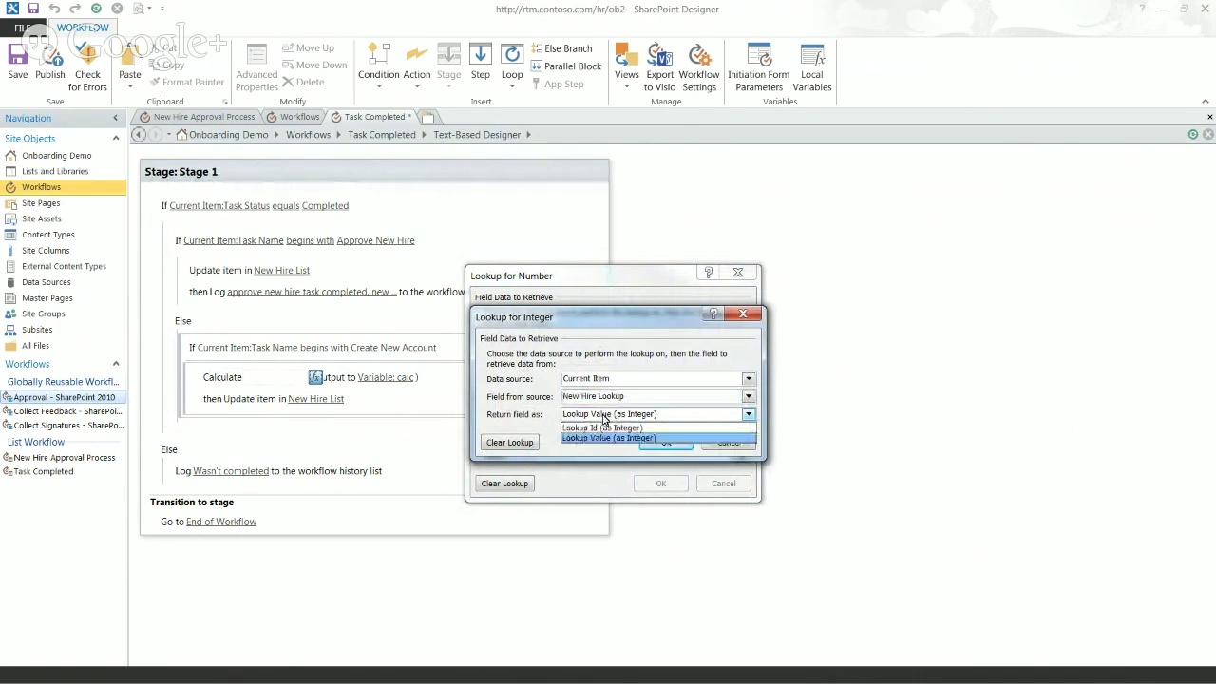
pyautogui.click(604, 427)
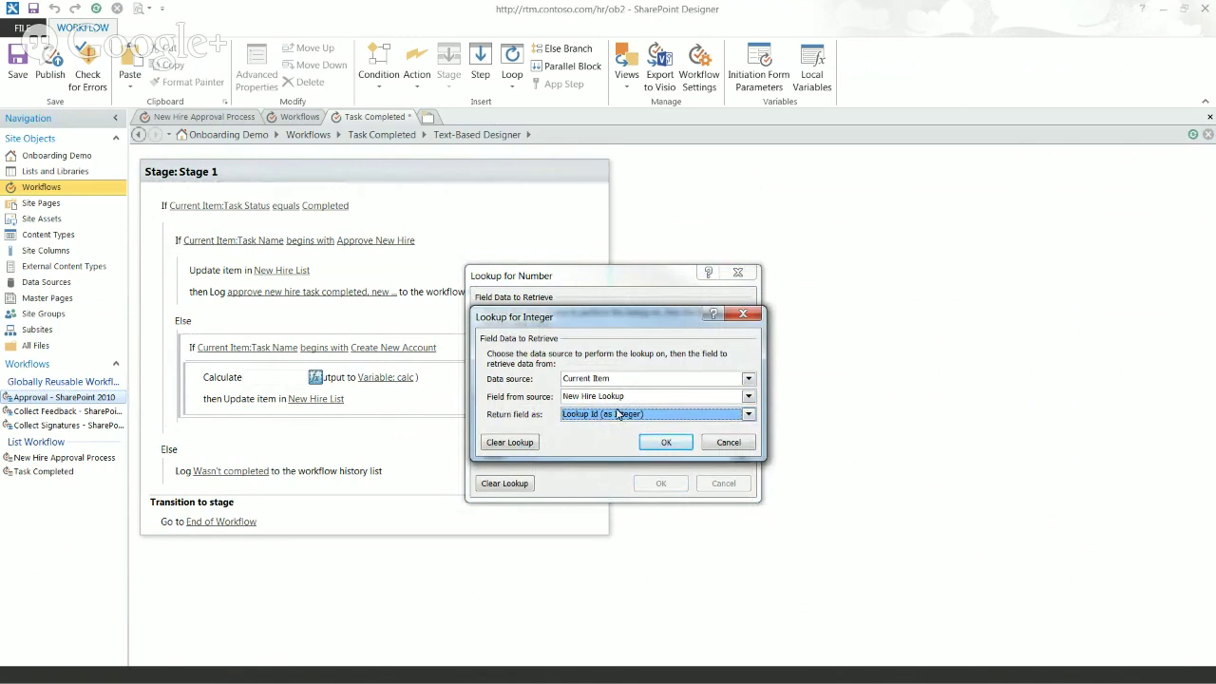
pyautogui.click(616, 419)
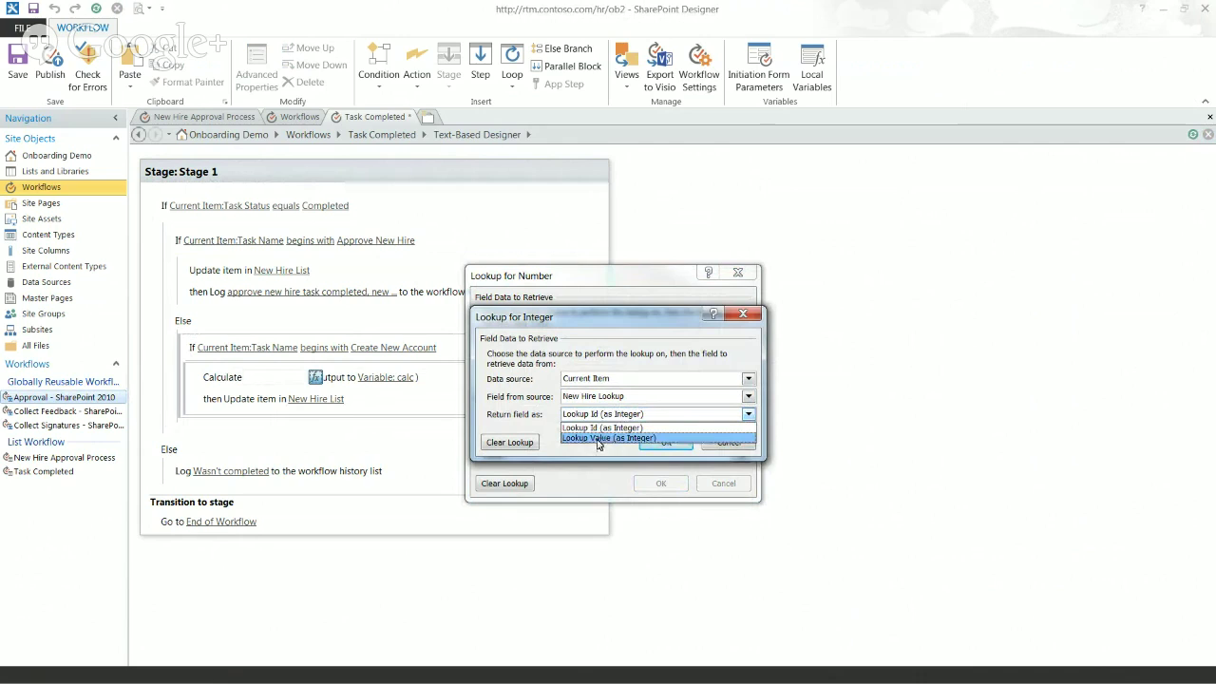
pyautogui.click(600, 428)
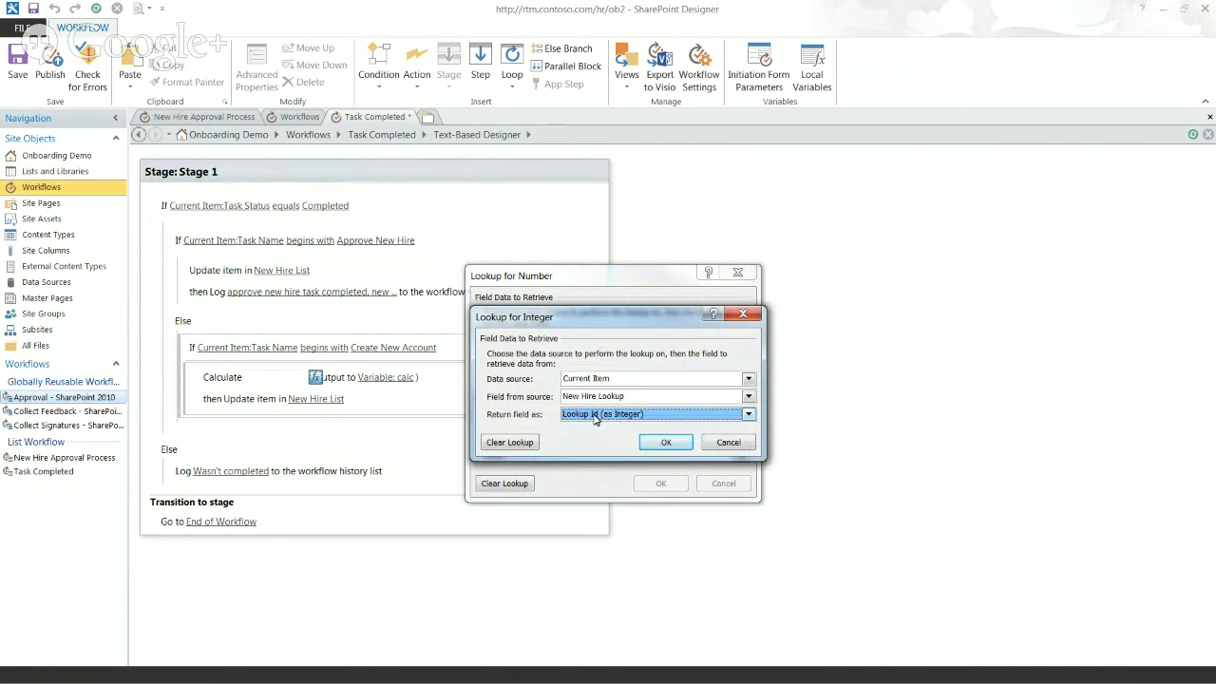
pyautogui.click(668, 443)
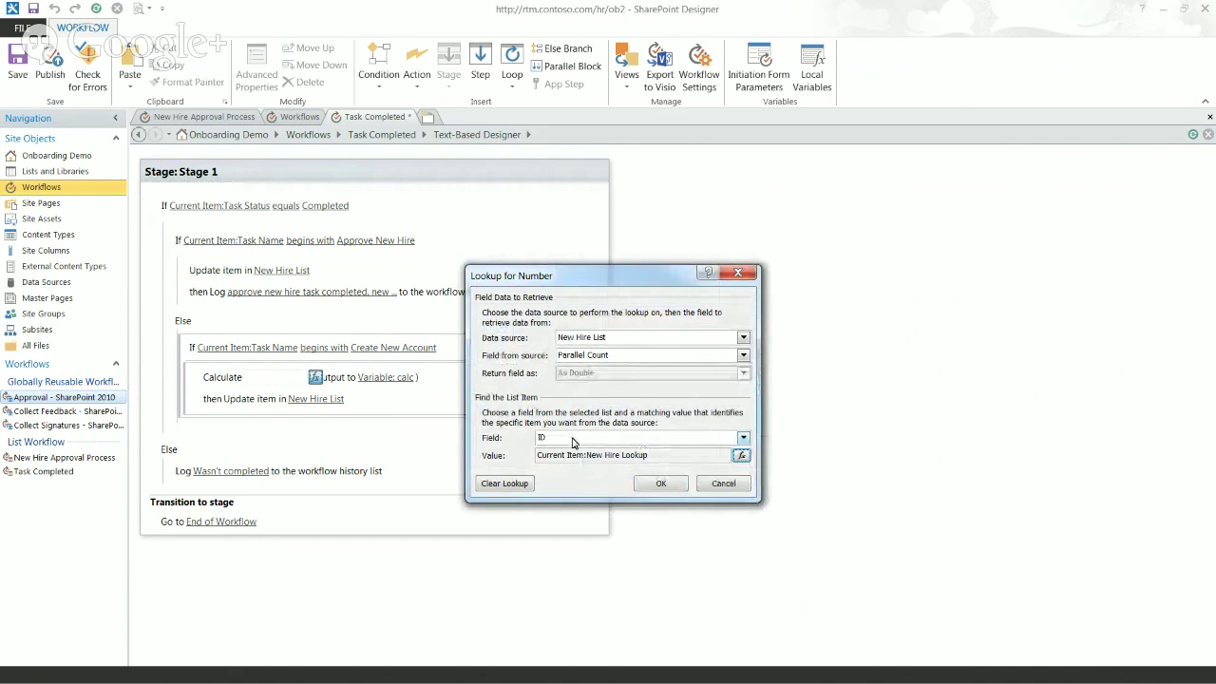
pyautogui.click(656, 484)
pyautogui.click(401, 377)
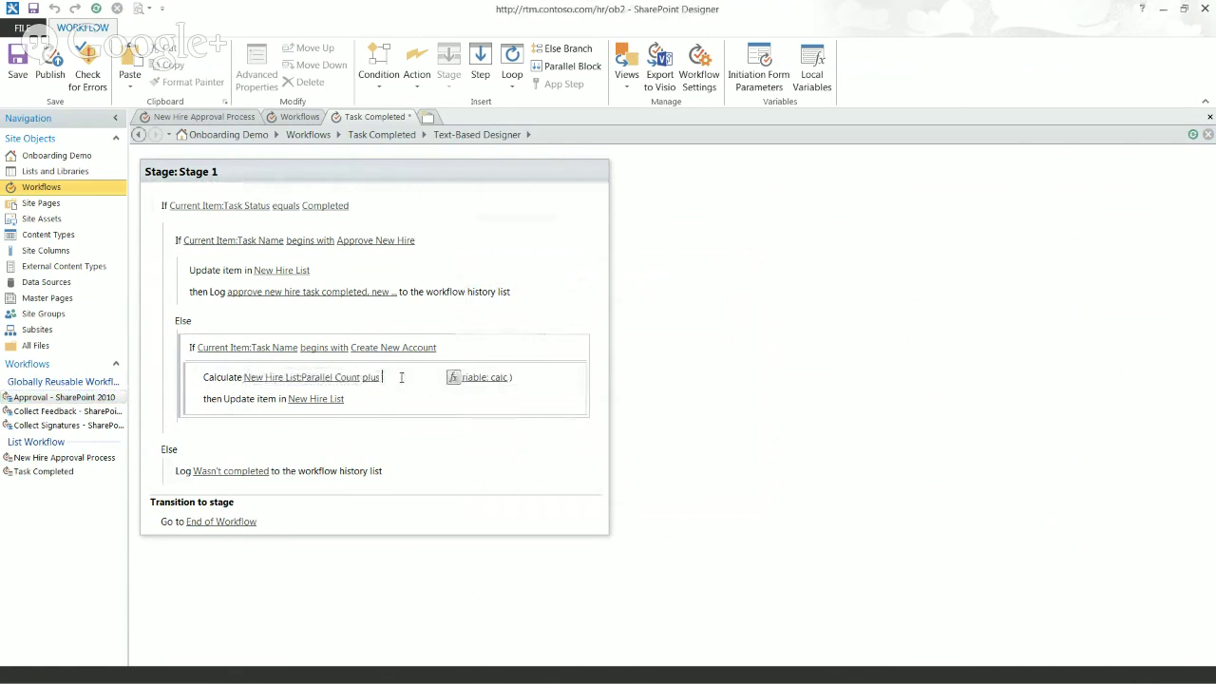
# Step: Add 1 and store the result in a new Number variable named Parallel Count Plus One
pyautogui.press('Return')
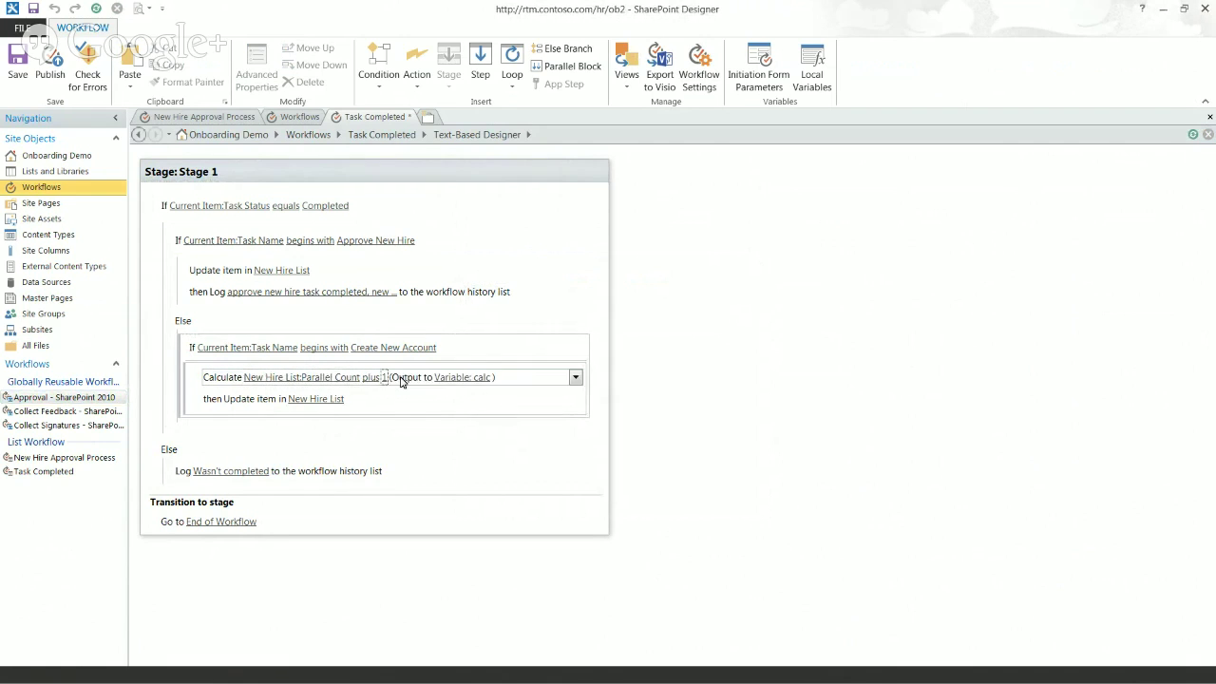
pyautogui.click(465, 379)
pyautogui.click(503, 409)
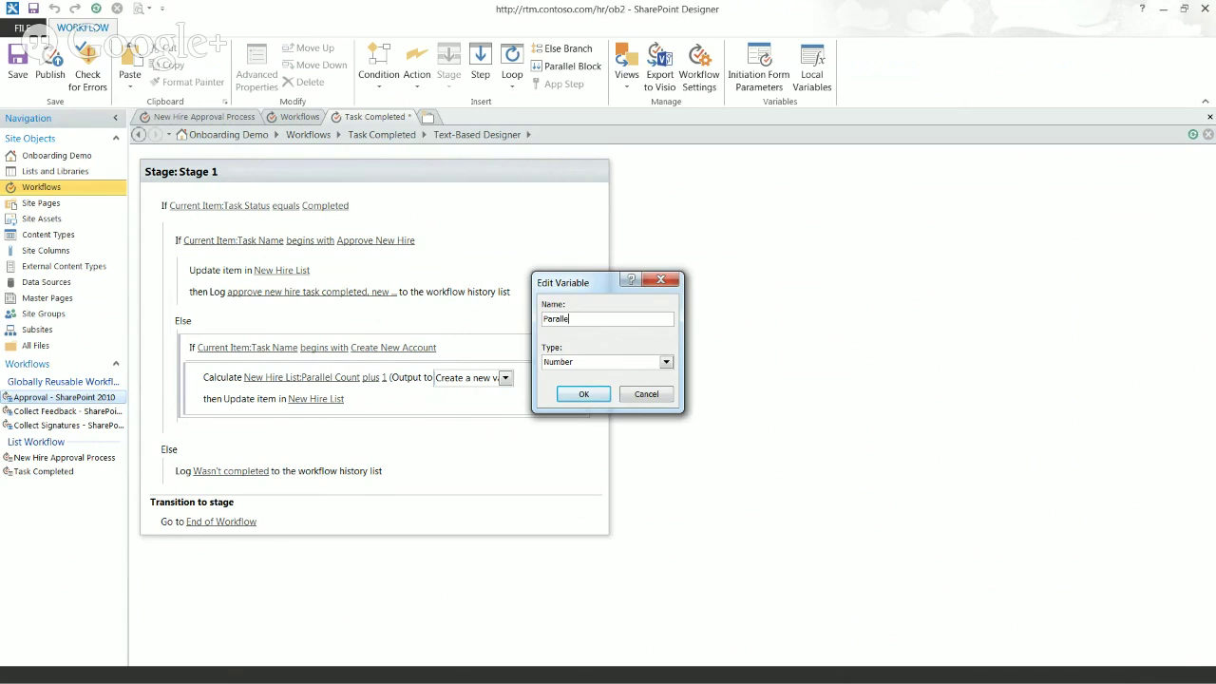
pyautogui.write('Parallel Count Plus One')
pyautogui.click(601, 392)
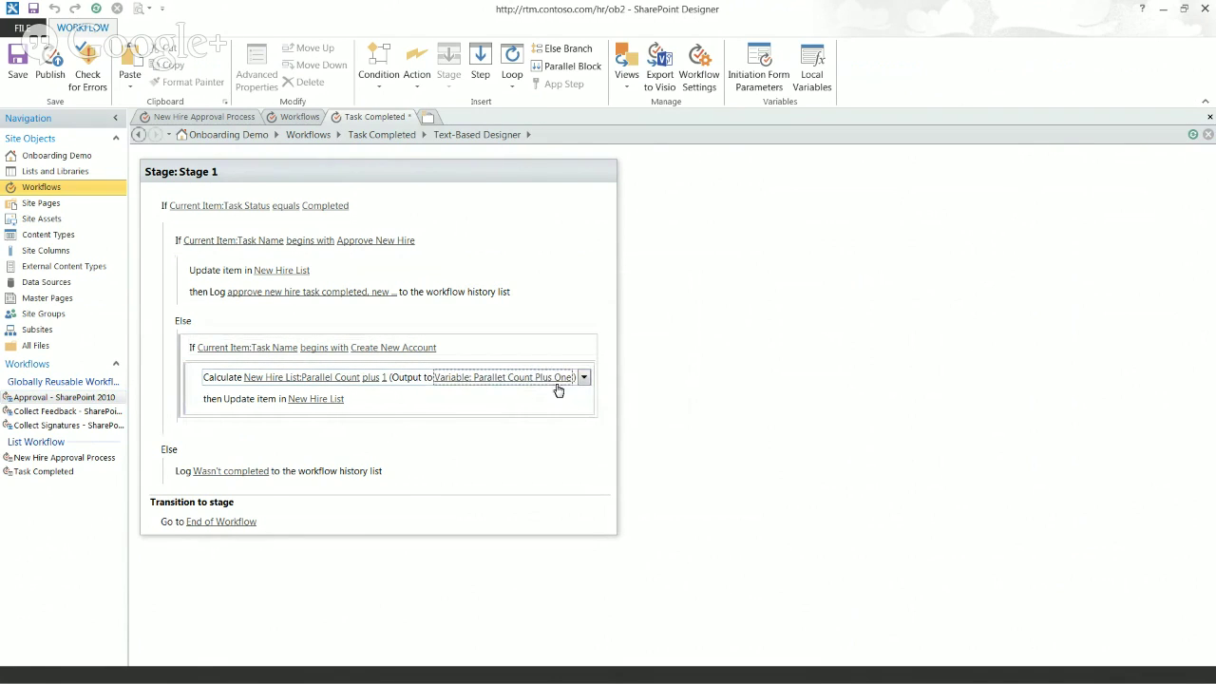
# Step: Change the update's Hire Status assignment to Parallel Count = Variable: Parallel Count Plus One
pyautogui.click(316, 399)
pyautogui.click(608, 250)
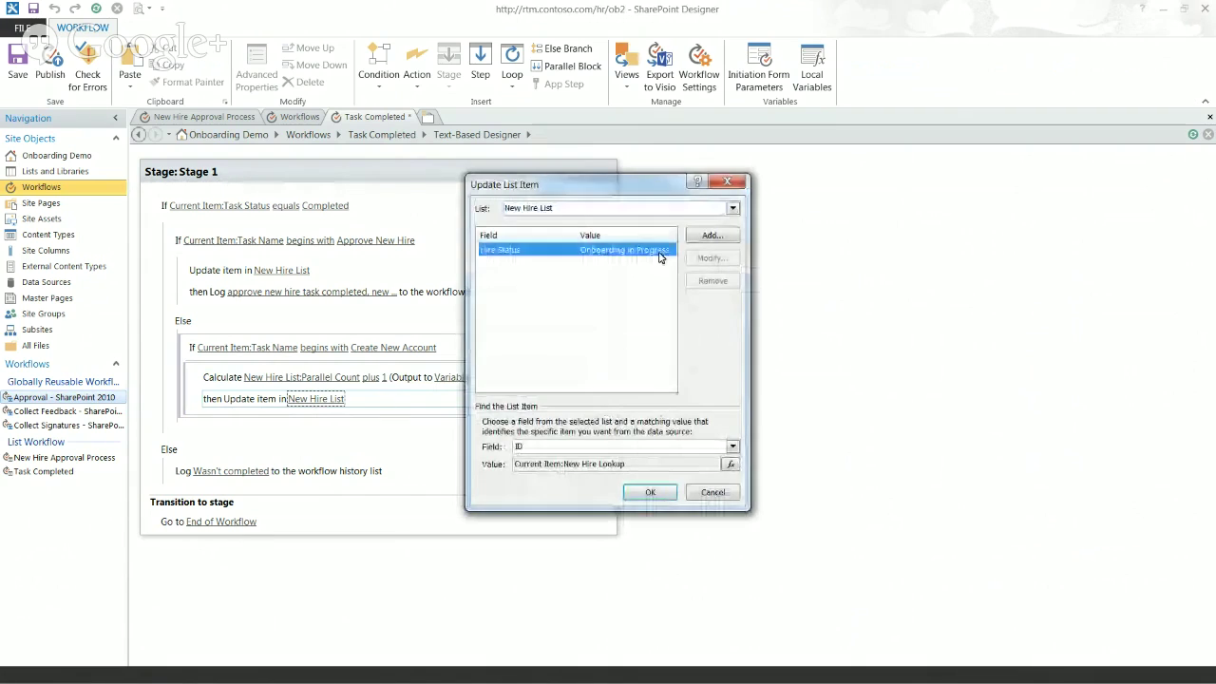
pyautogui.click(705, 259)
pyautogui.scroll(-1, 561, 330)
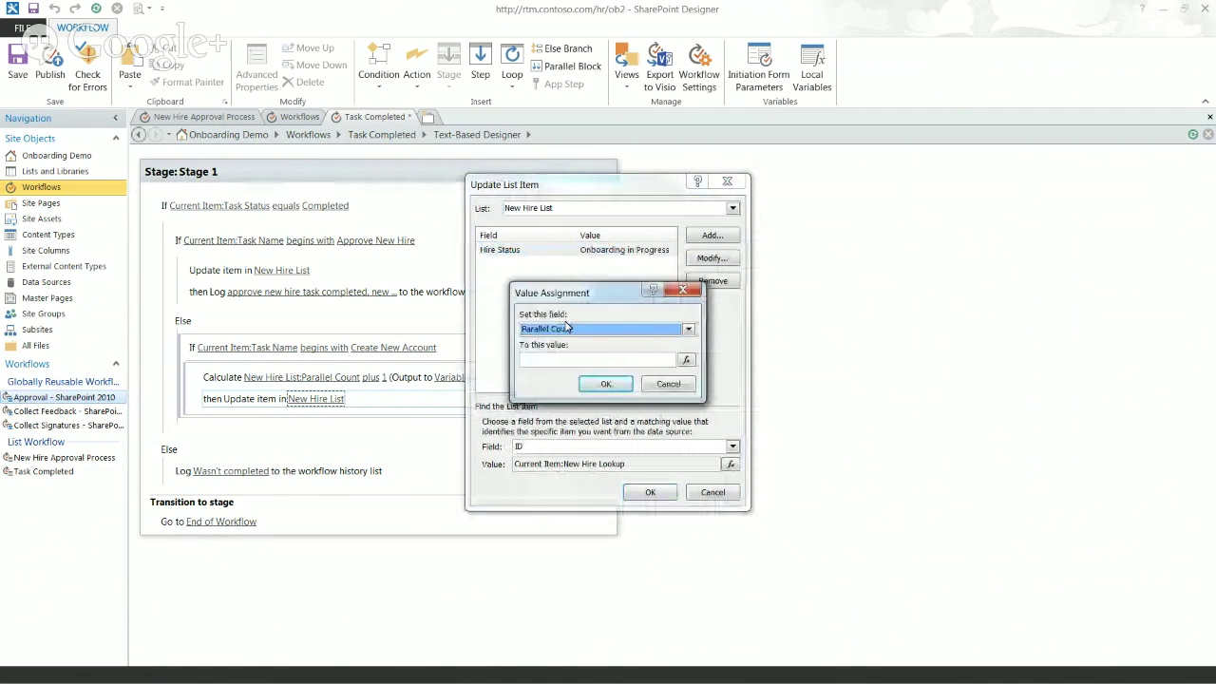
pyautogui.click(686, 359)
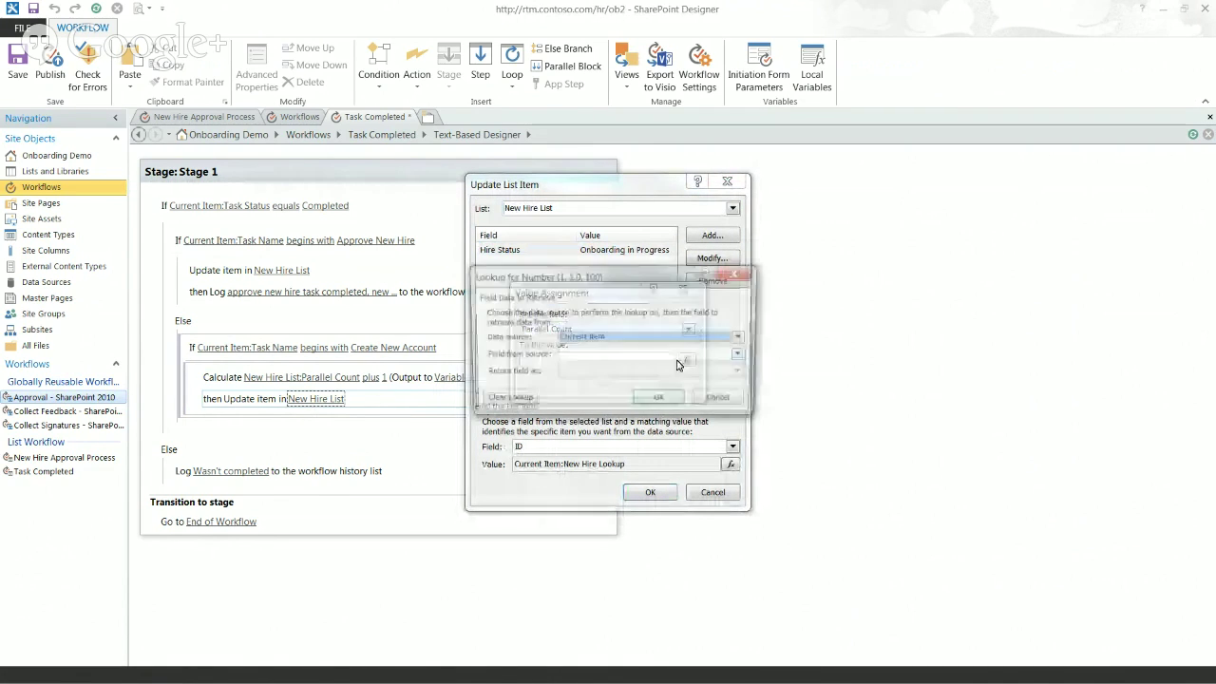
pyautogui.click(642, 344)
pyautogui.click(625, 365)
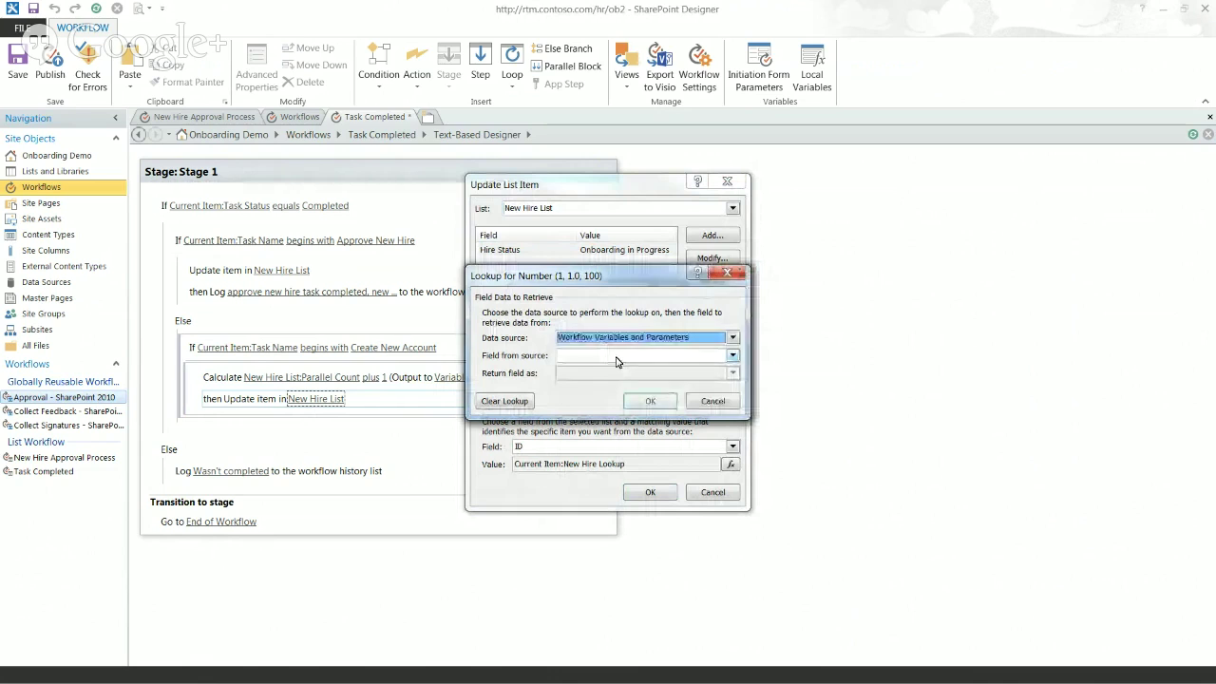
pyautogui.click(616, 357)
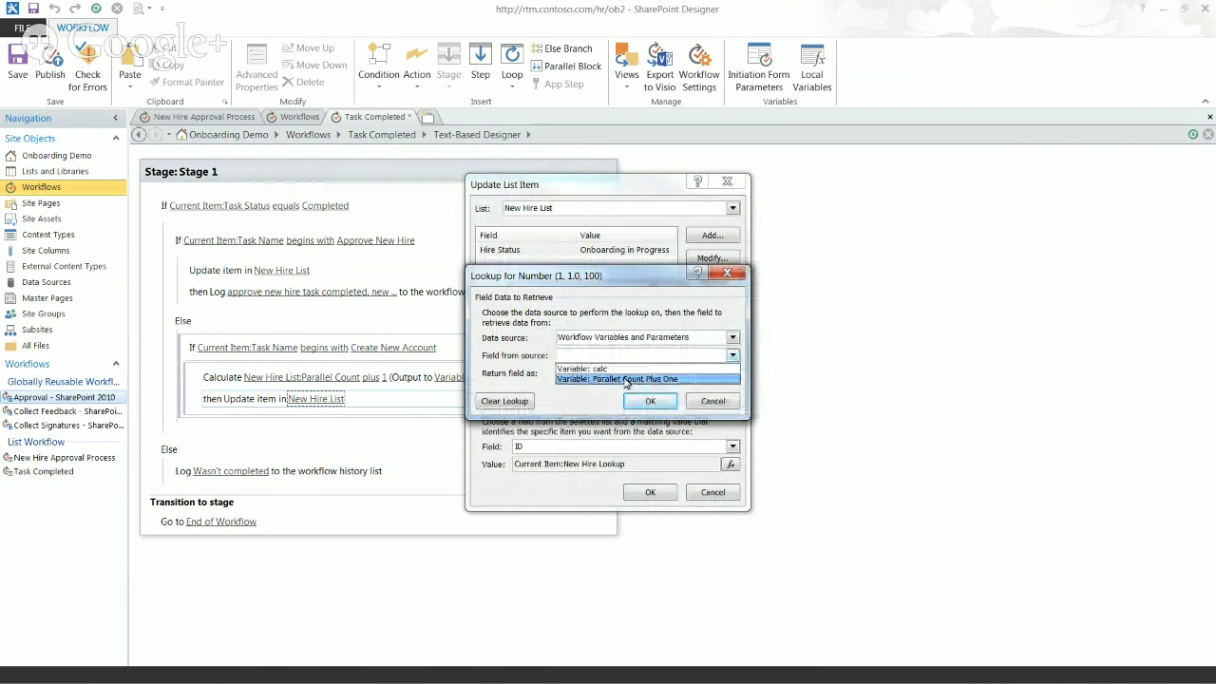
pyautogui.click(626, 381)
pyautogui.click(650, 401)
pyautogui.click(616, 384)
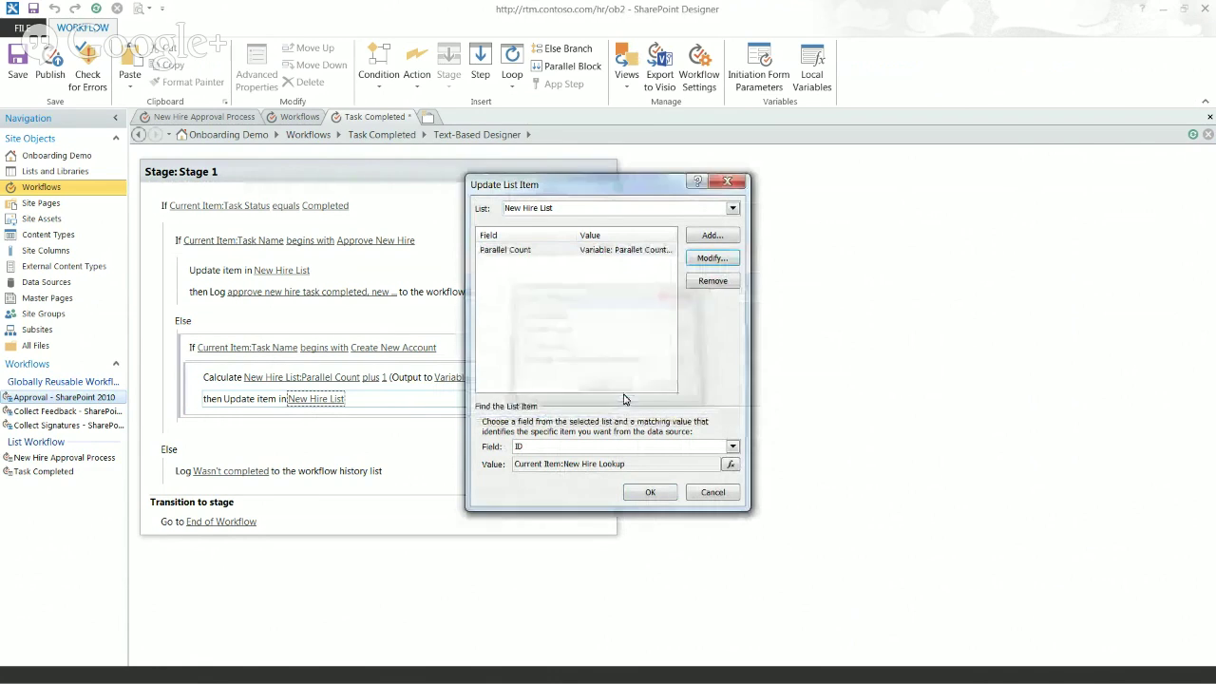
pyautogui.click(650, 492)
# Step: Review the Parallel Count Plus One local variable's settings without changing them
pyautogui.click(813, 71)
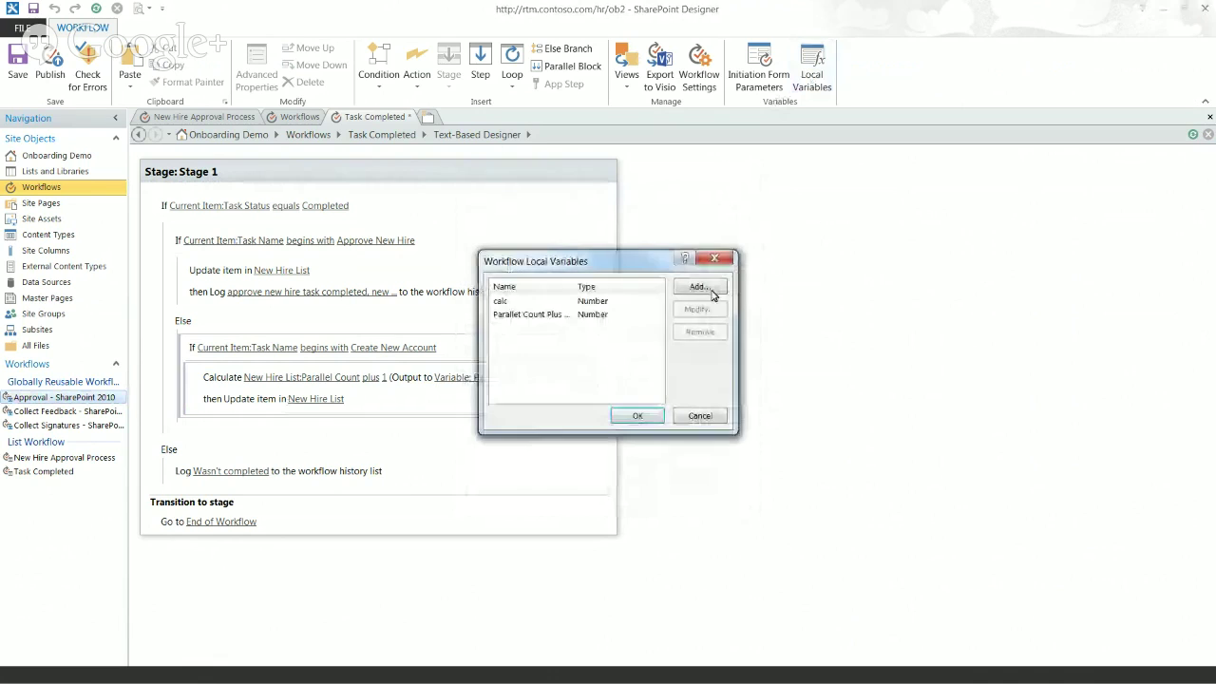
pyautogui.click(592, 314)
pyautogui.click(699, 309)
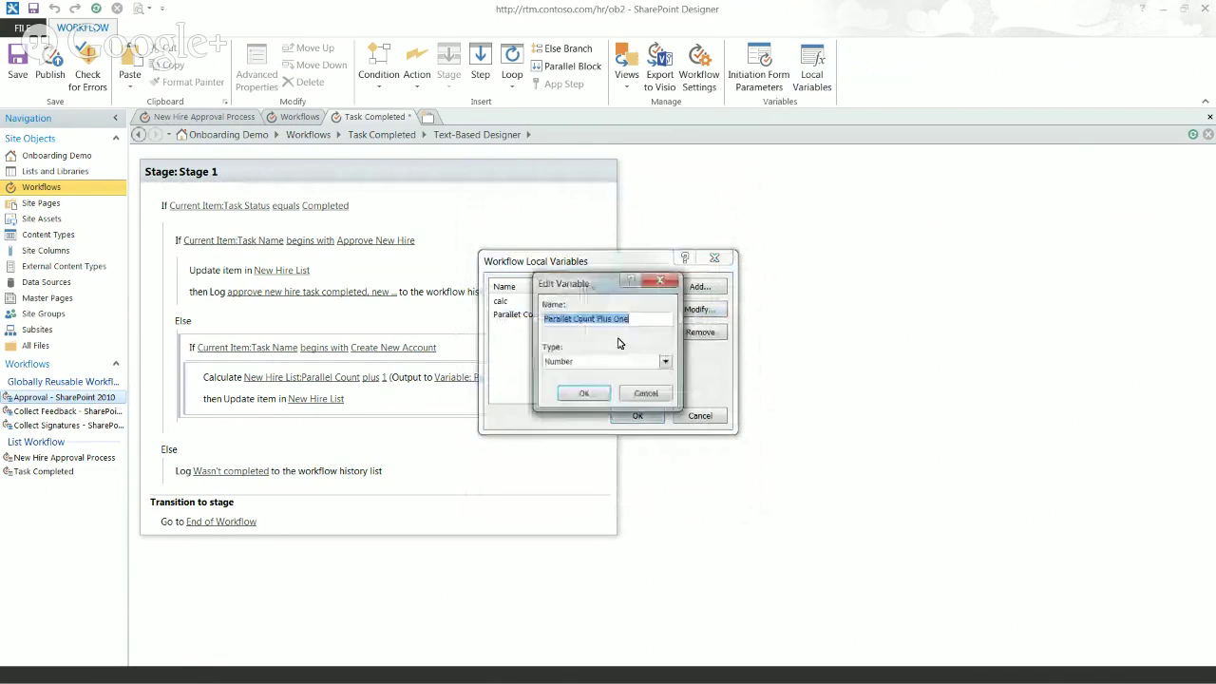
pyautogui.click(582, 319)
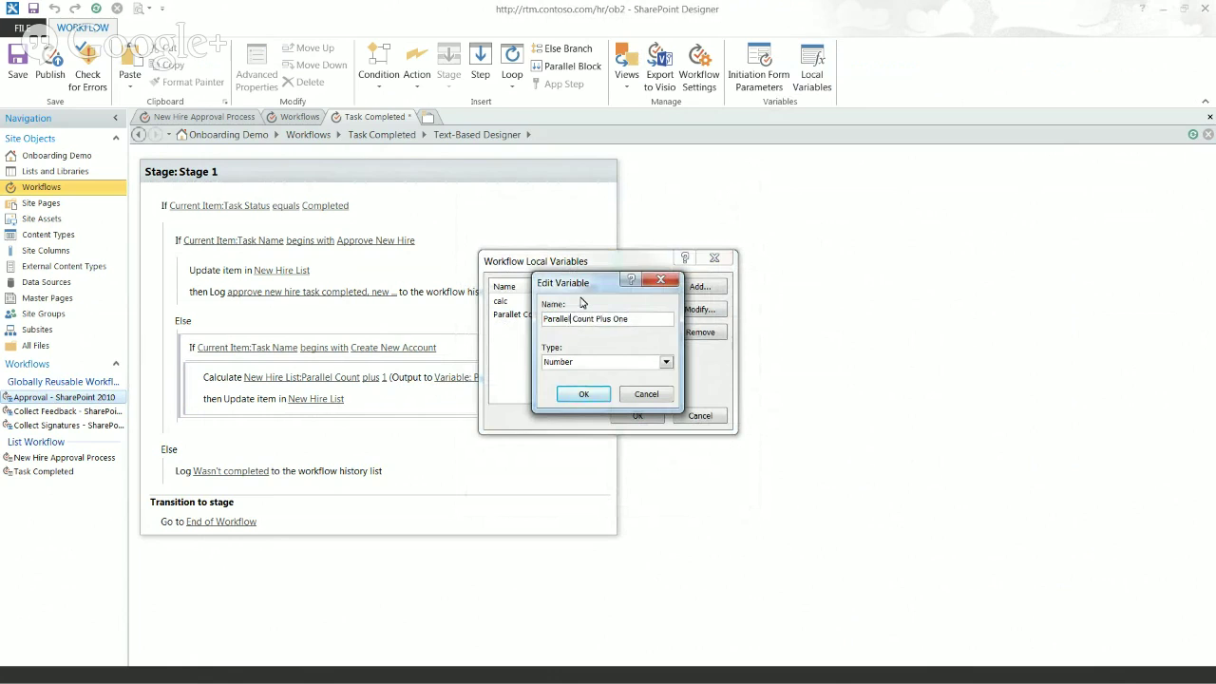
pyautogui.click(584, 393)
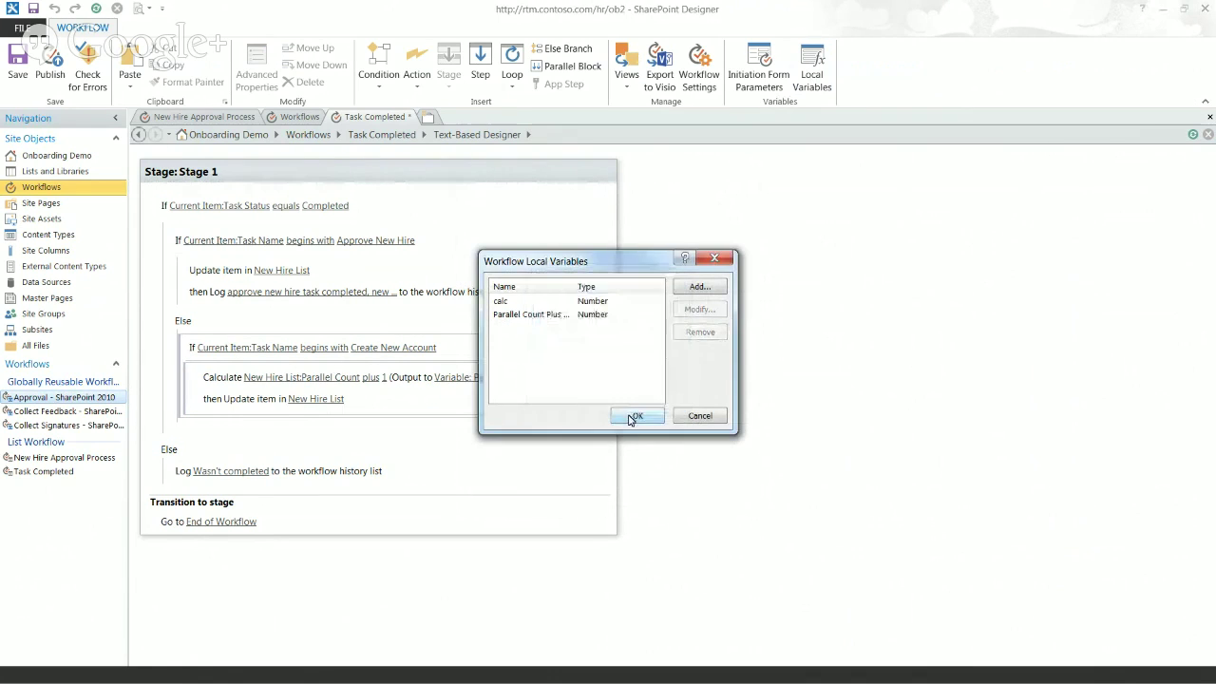
pyautogui.click(629, 415)
# Step: Reconfirm that the update sets Parallel Count from Variable: Parallel Count Plus One
pyautogui.click(332, 400)
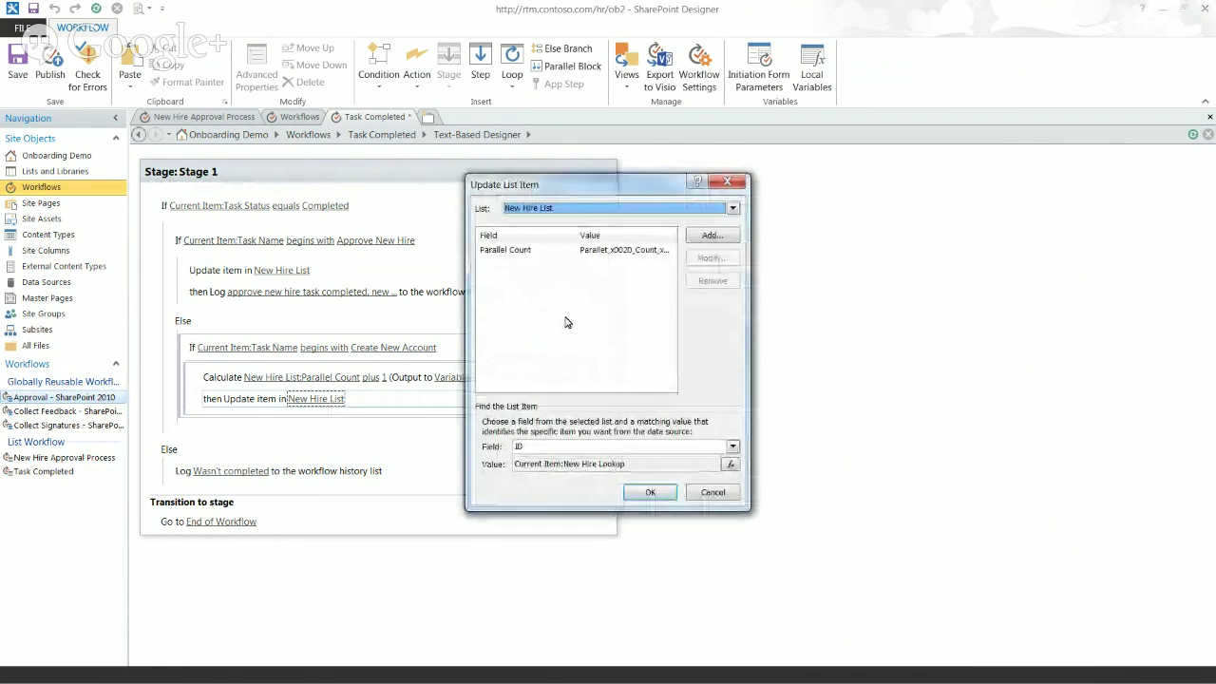
pyautogui.click(651, 252)
pyautogui.click(712, 258)
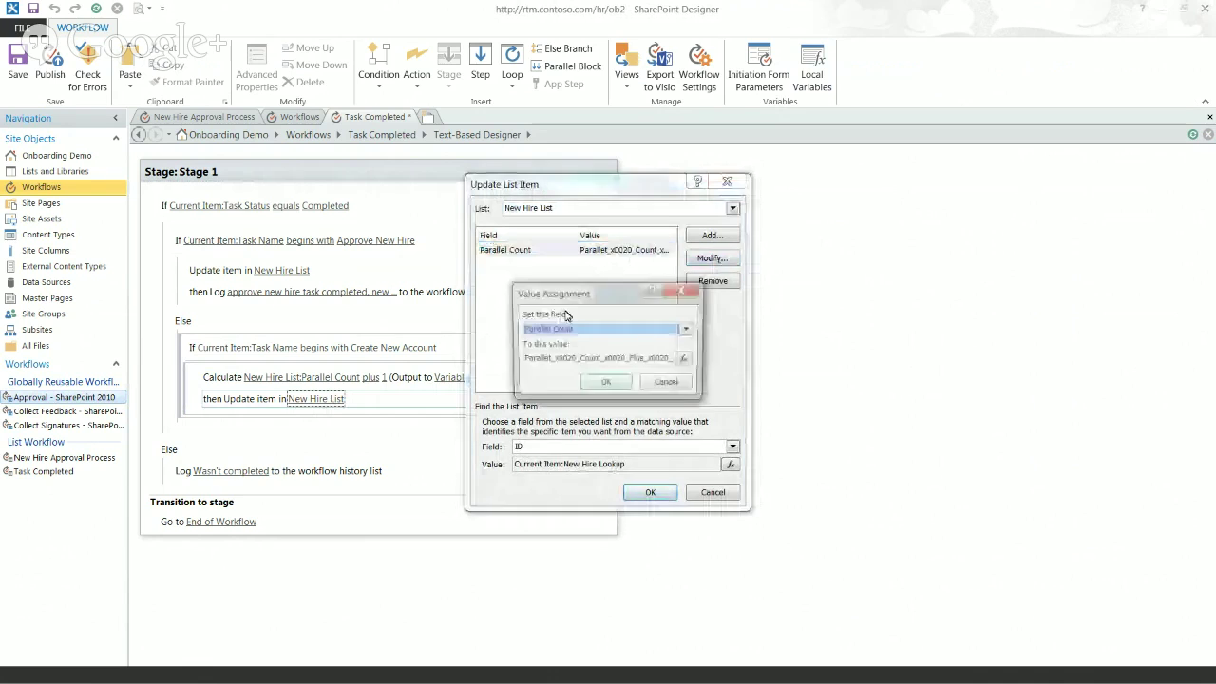
pyautogui.click(687, 361)
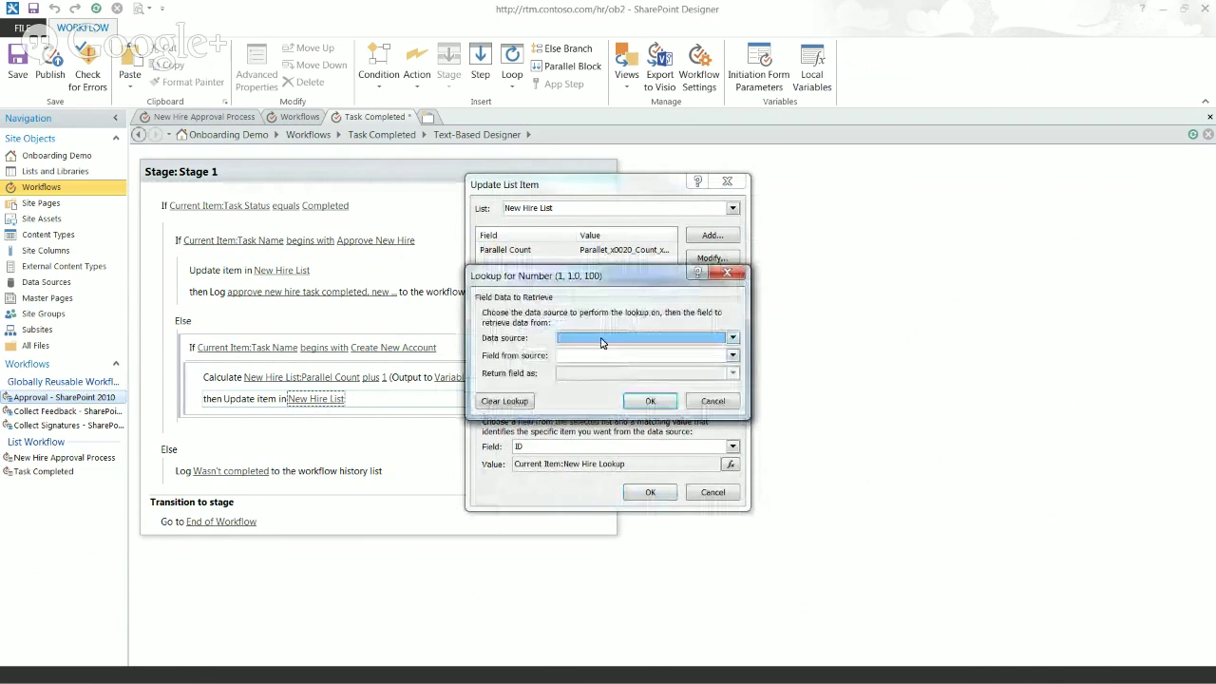
pyautogui.click(643, 338)
pyautogui.click(604, 362)
pyautogui.click(613, 355)
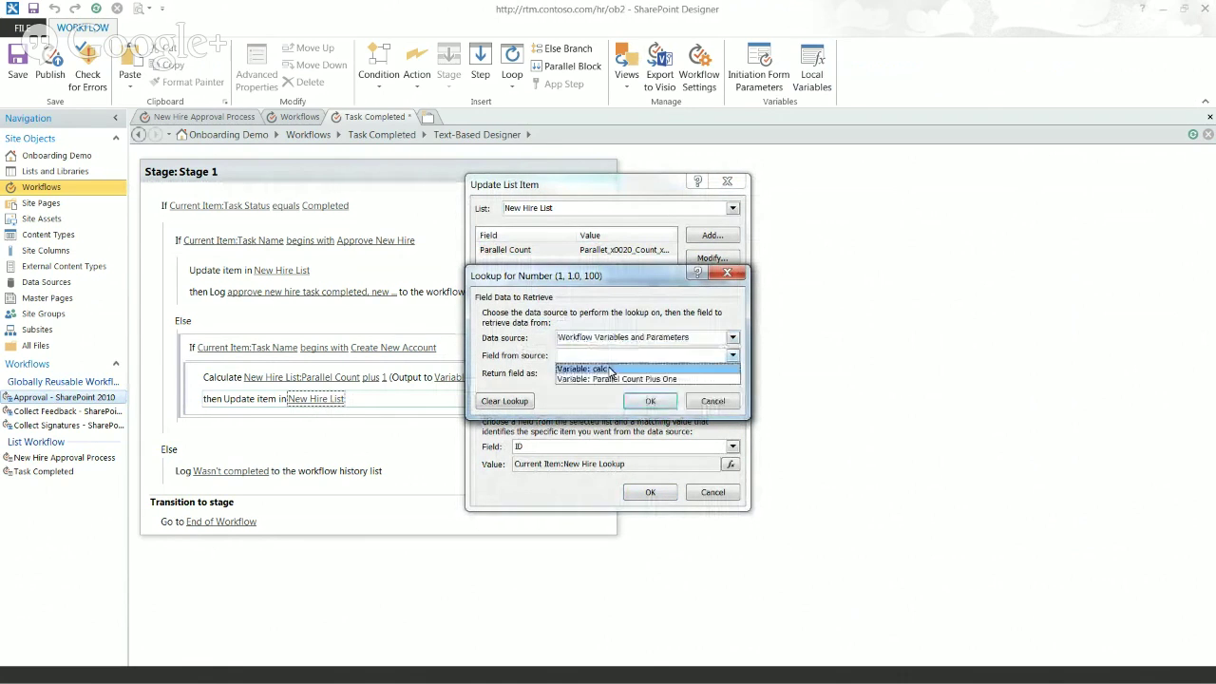
pyautogui.click(613, 379)
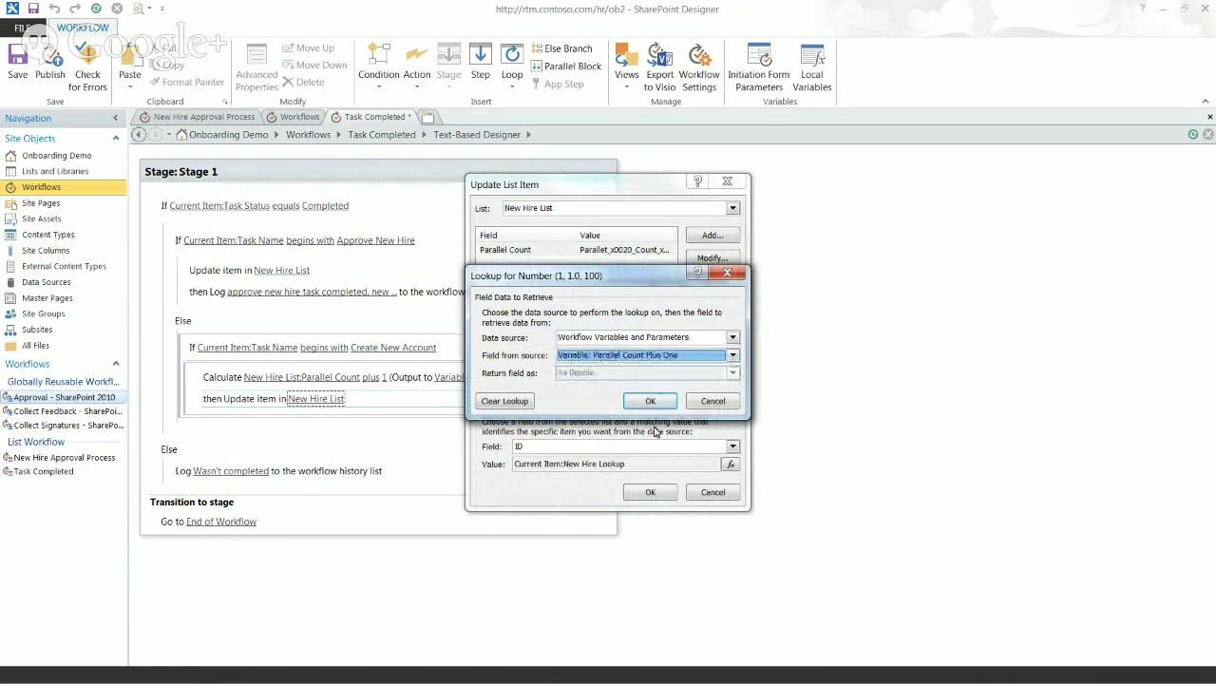
pyautogui.click(646, 403)
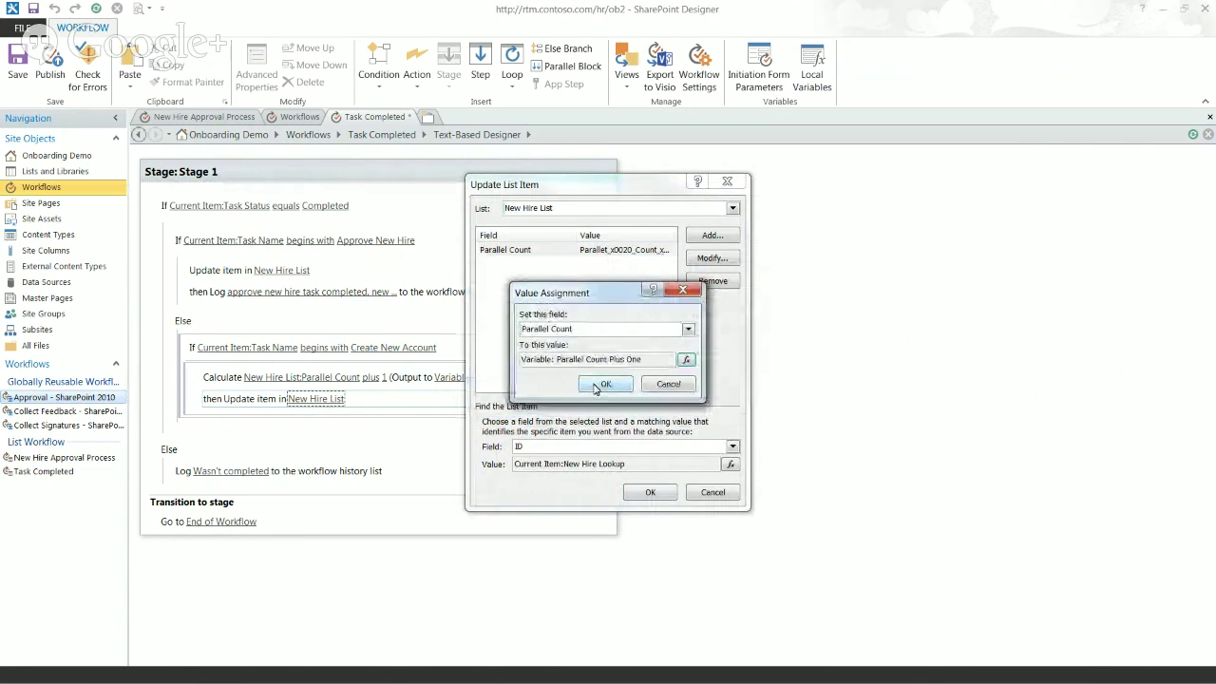
pyautogui.click(601, 384)
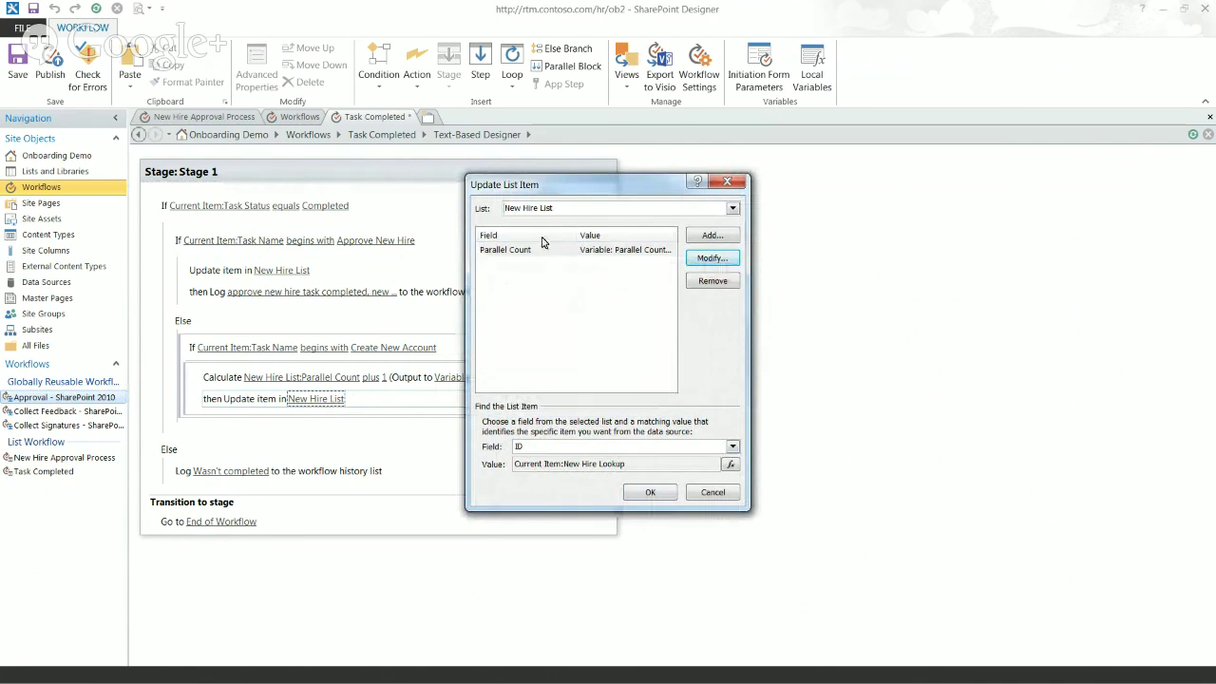
pyautogui.click(653, 493)
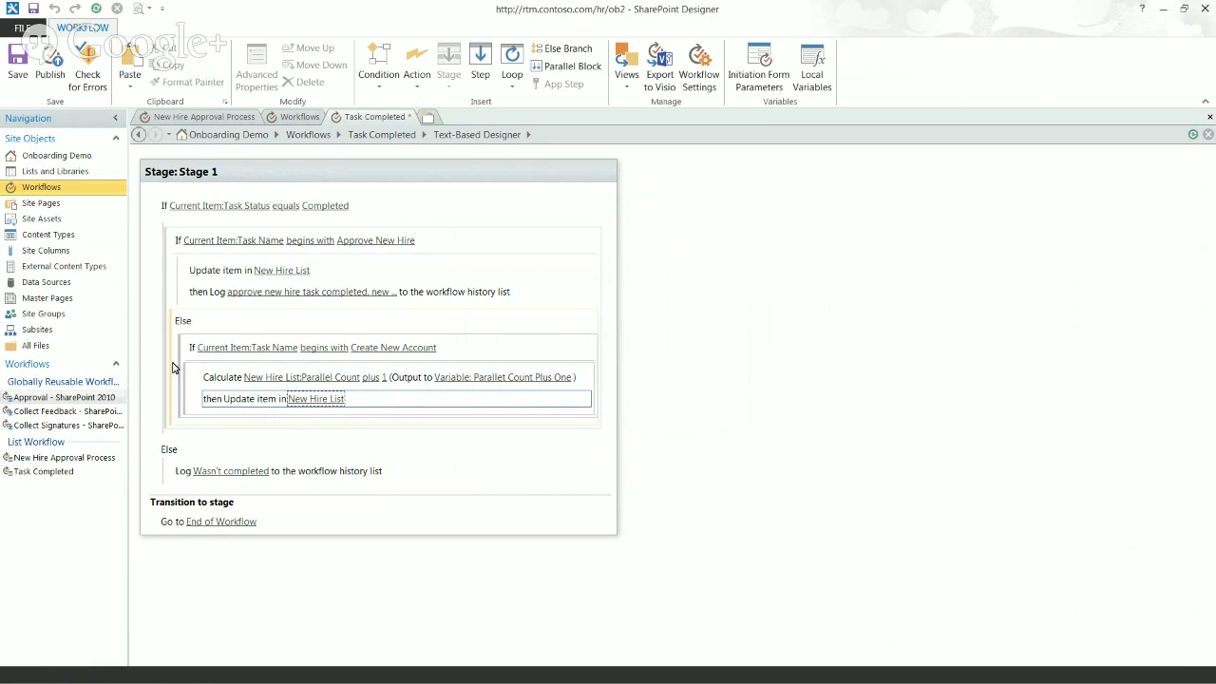
# Step: Add an Else branch to the Create New Account condition
pyautogui.click(183, 324)
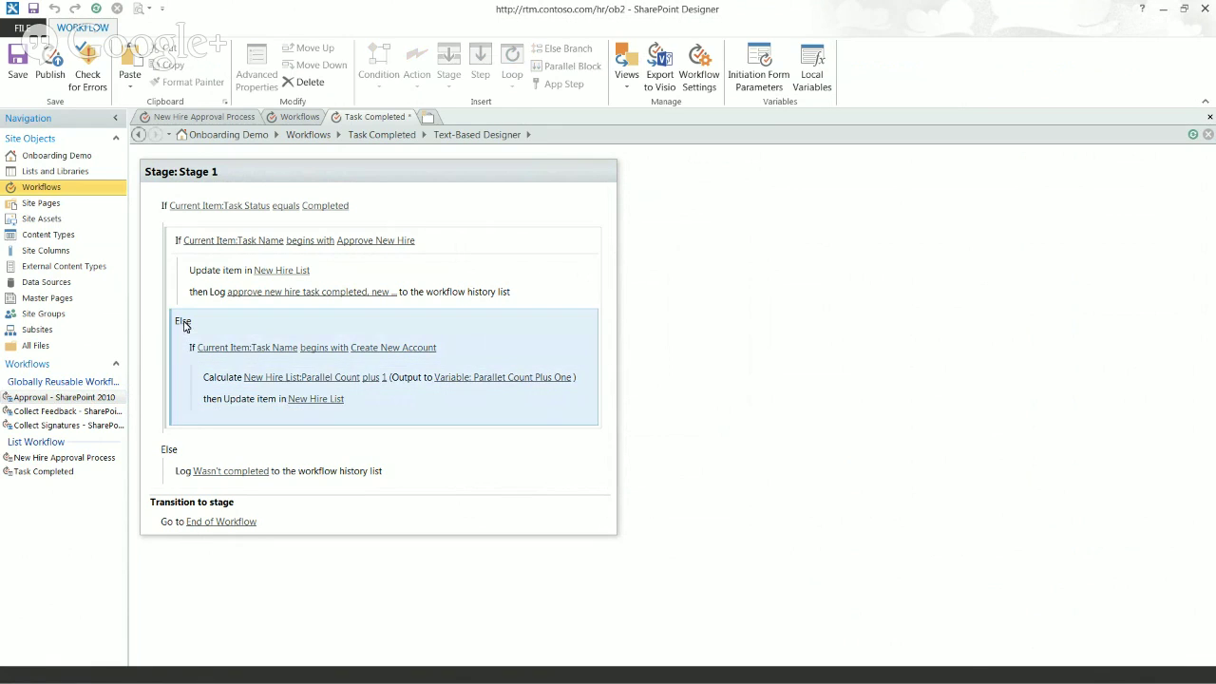
pyautogui.click(184, 366)
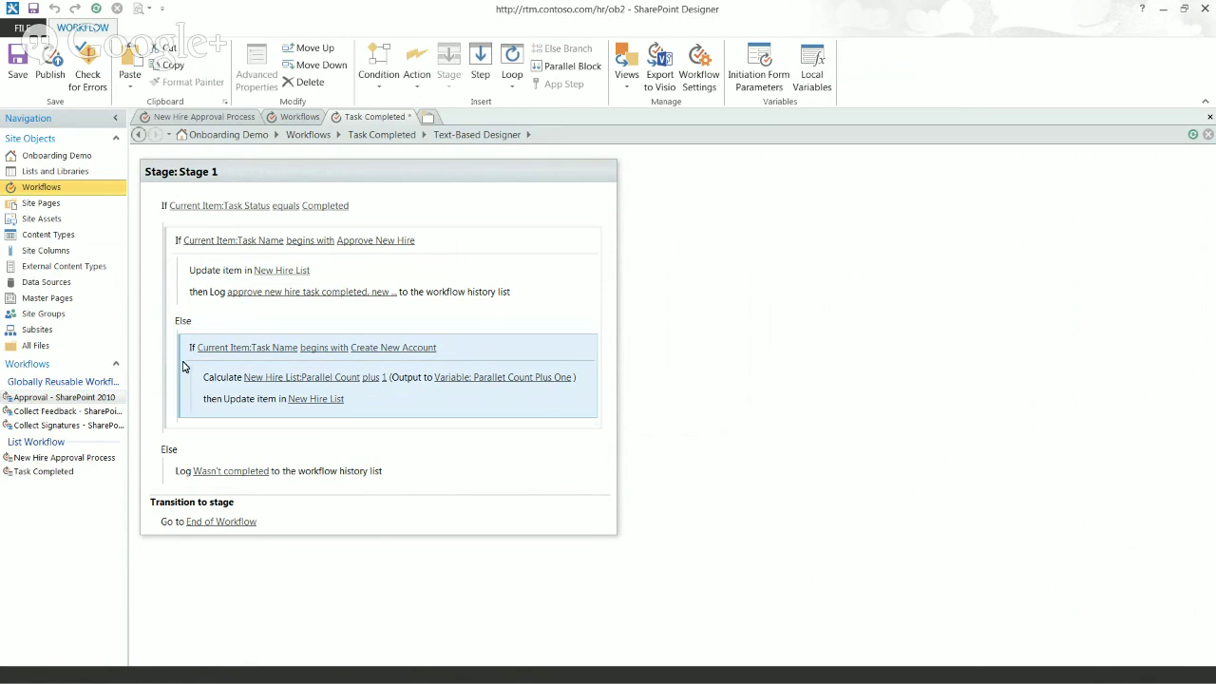
pyautogui.click(180, 282)
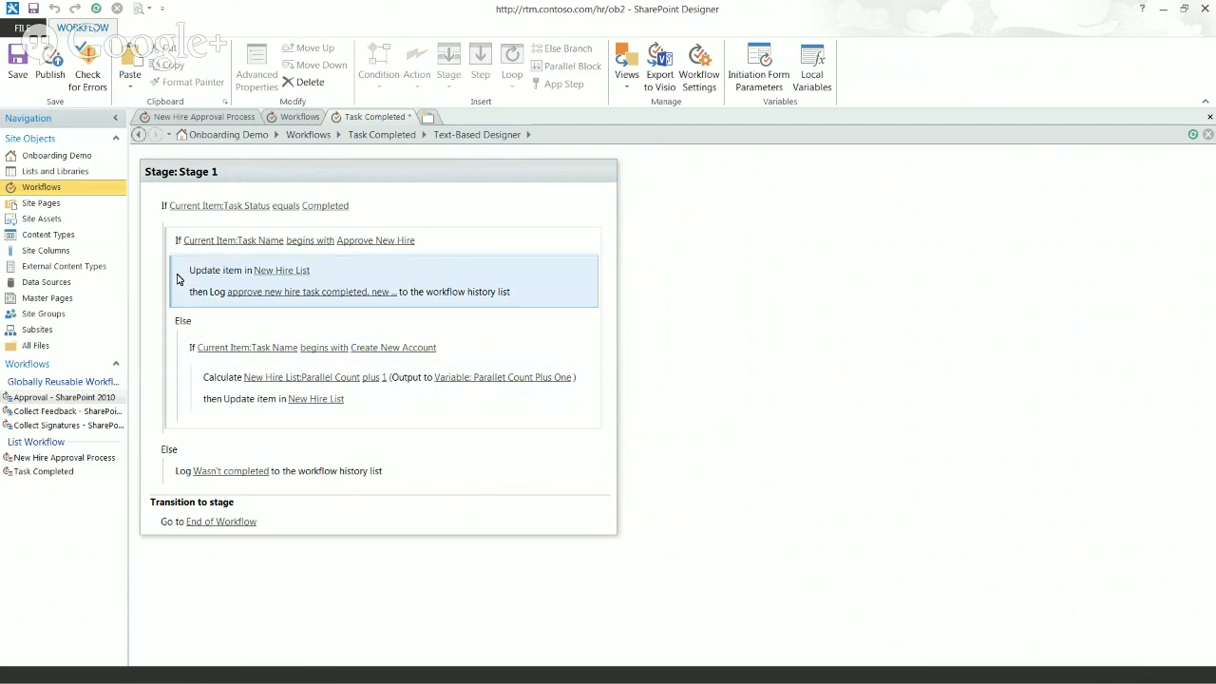
pyautogui.click(187, 369)
pyautogui.click(180, 356)
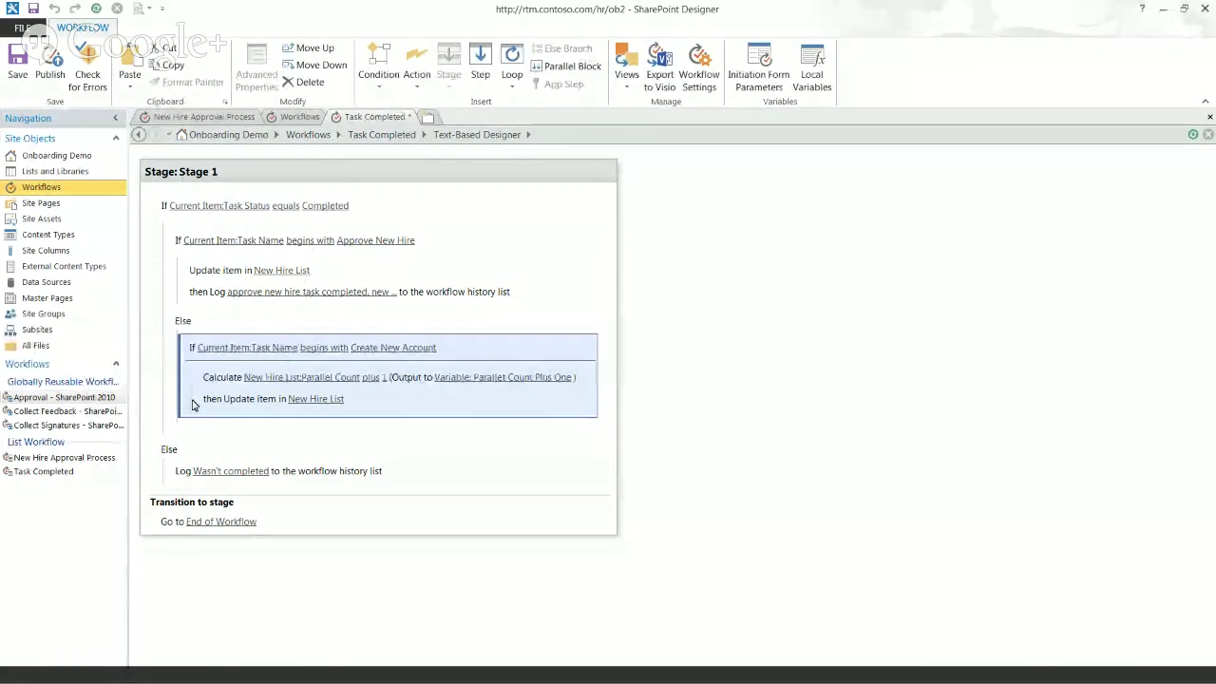
pyautogui.click(200, 377)
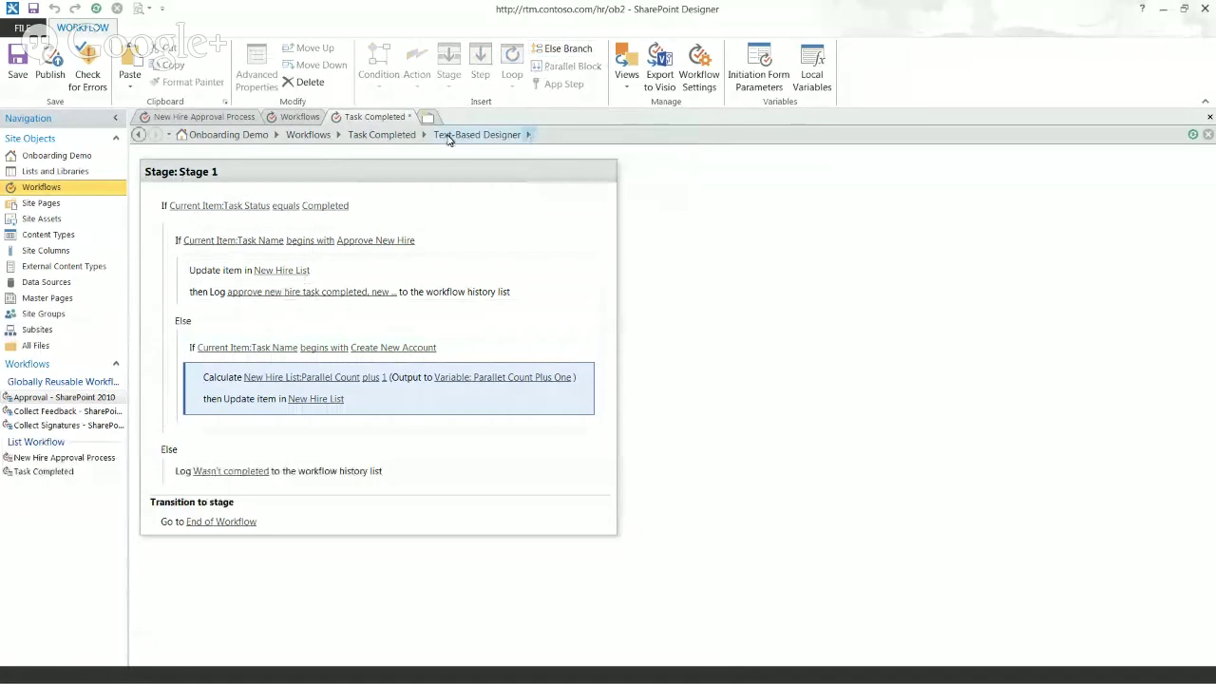
pyautogui.click(561, 49)
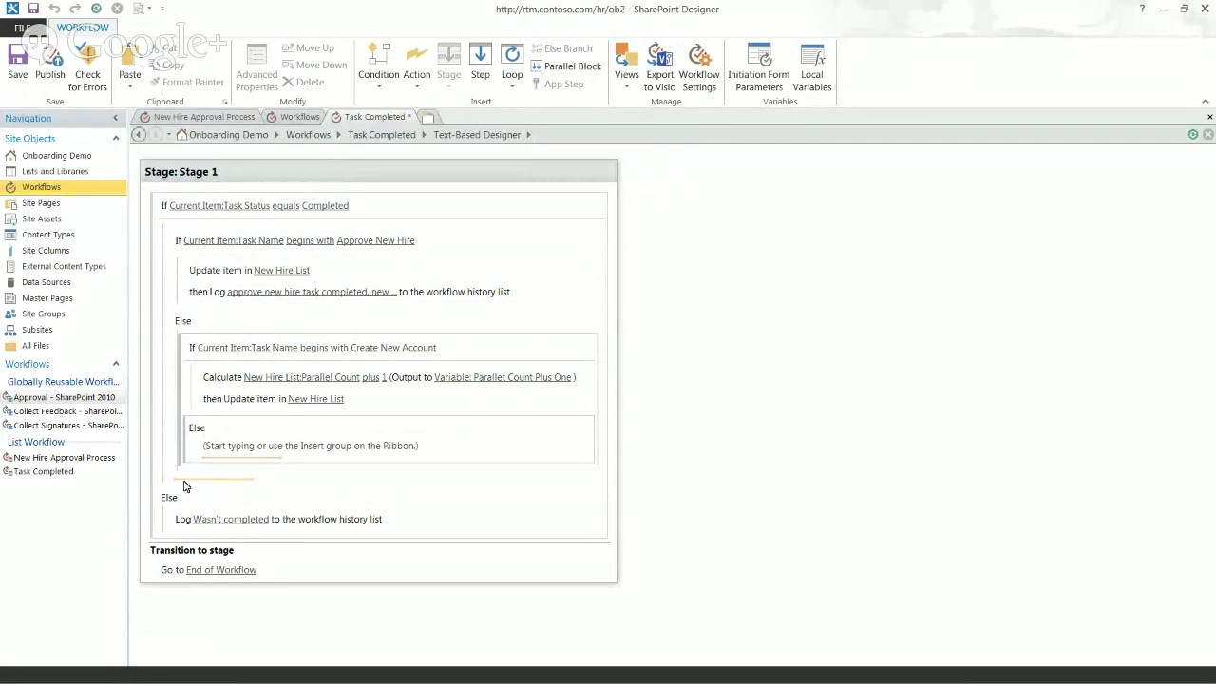
# Step: Copy the Task Name begins with Create New Account condition and paste it into the new Else branch
pyautogui.click(172, 270)
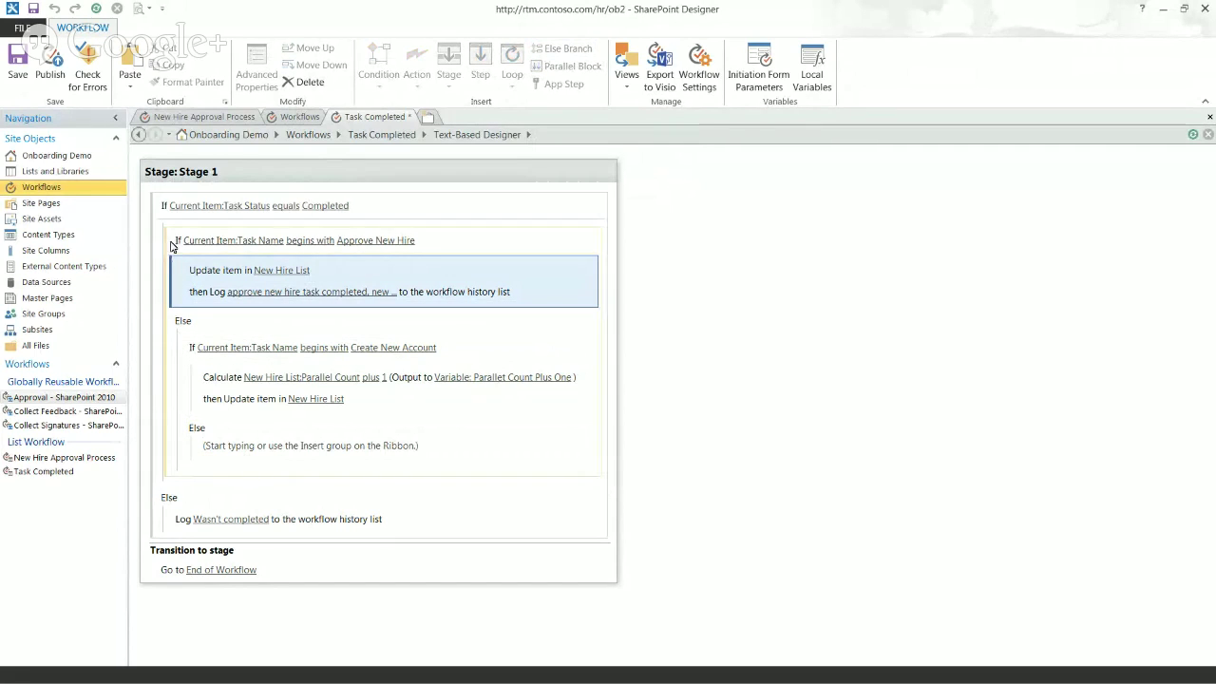
pyautogui.click(171, 244)
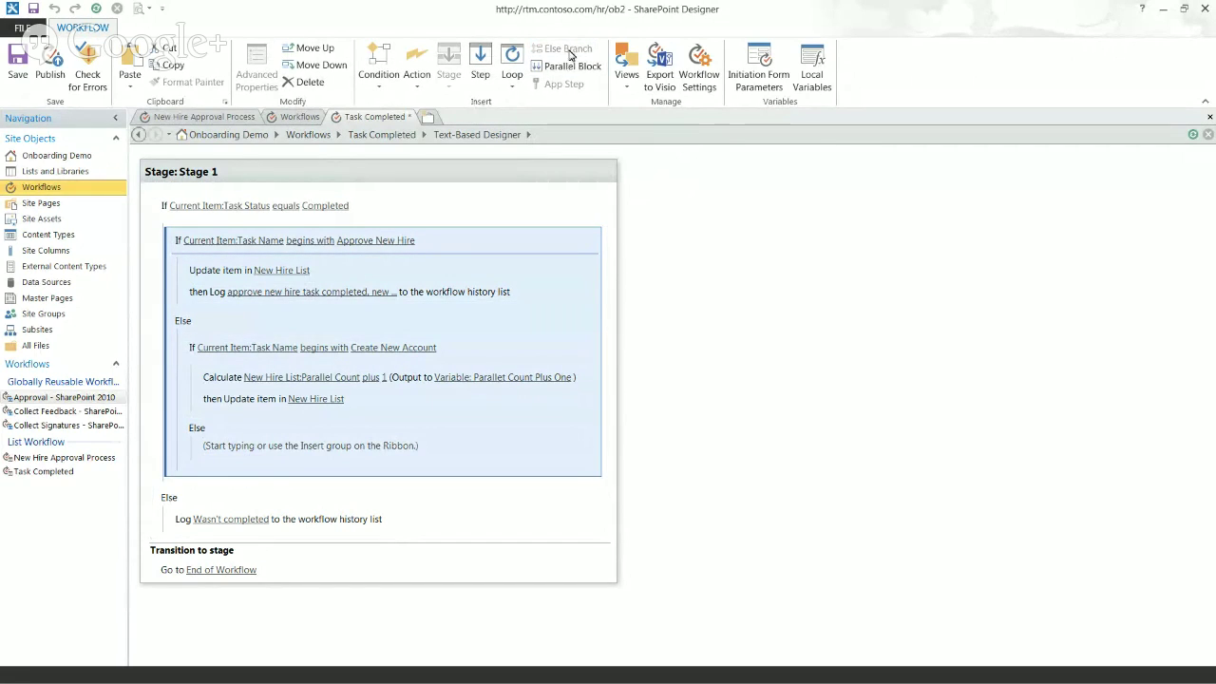
pyautogui.click(188, 339)
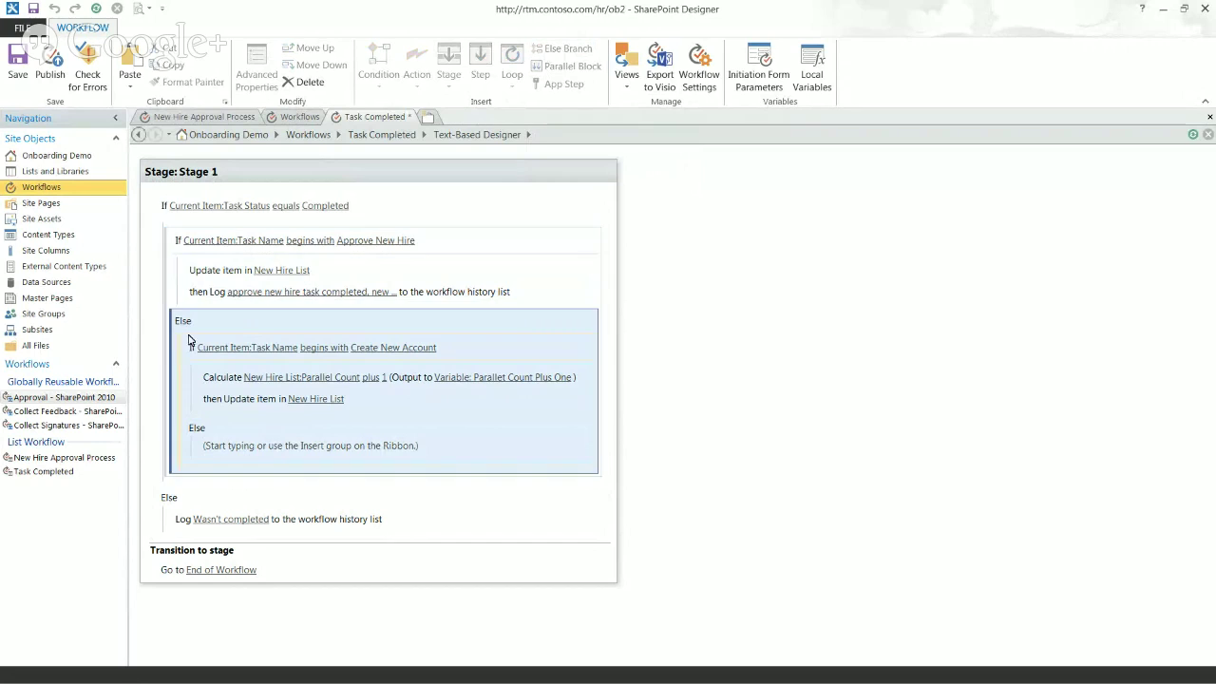
pyautogui.click(185, 360)
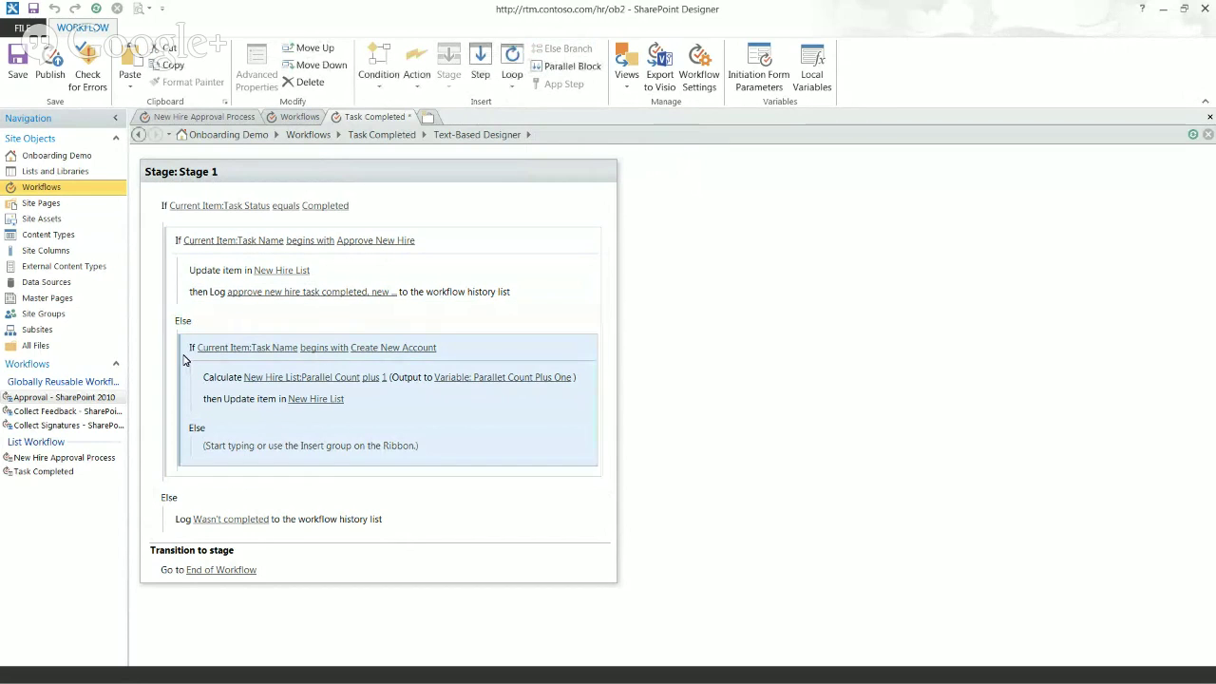
pyautogui.click(193, 428)
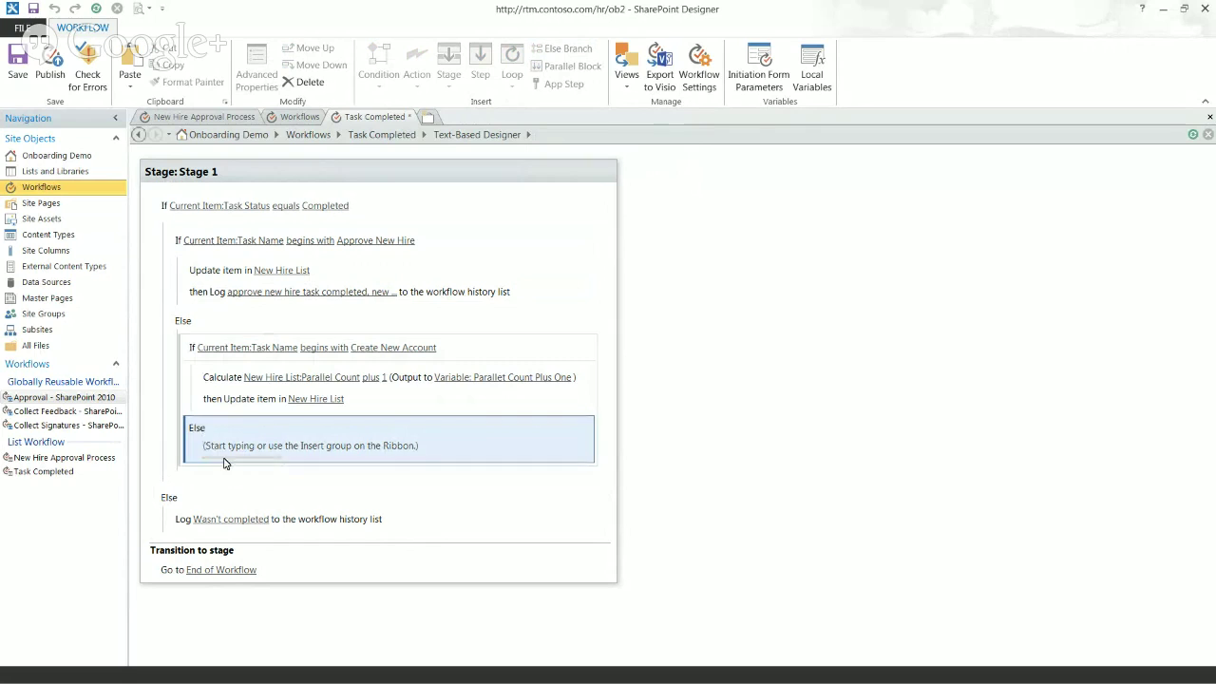
pyautogui.click(226, 458)
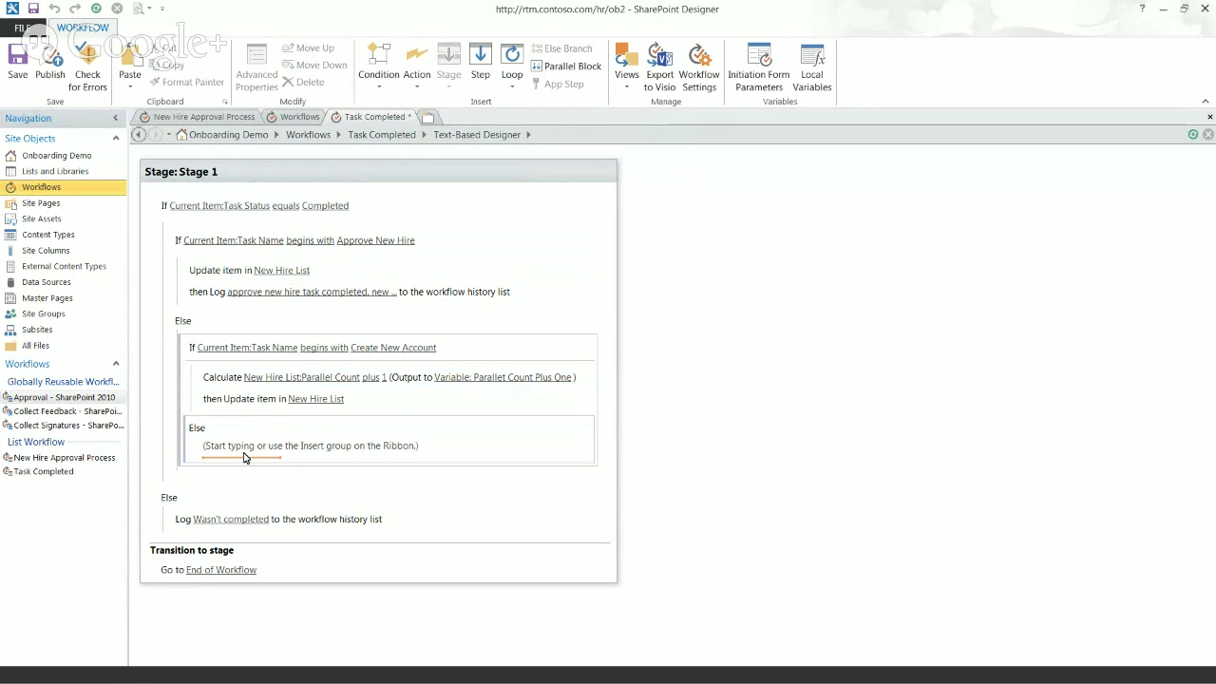
pyautogui.click(456, 349)
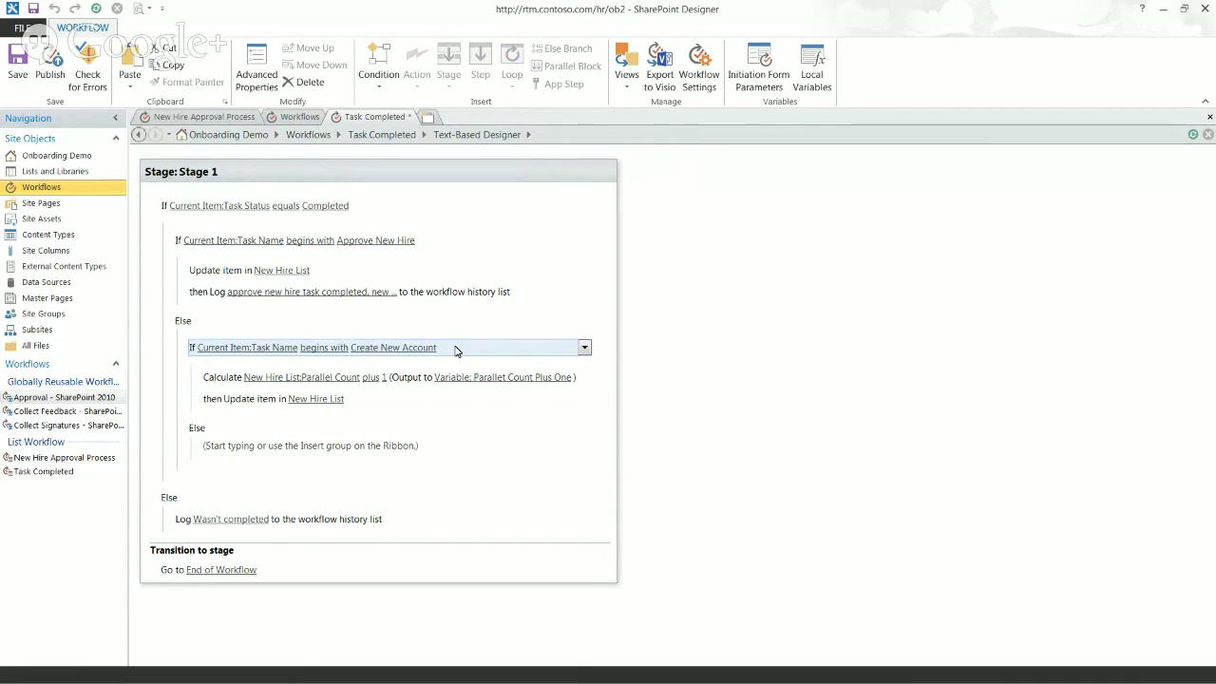
pyautogui.click(226, 454)
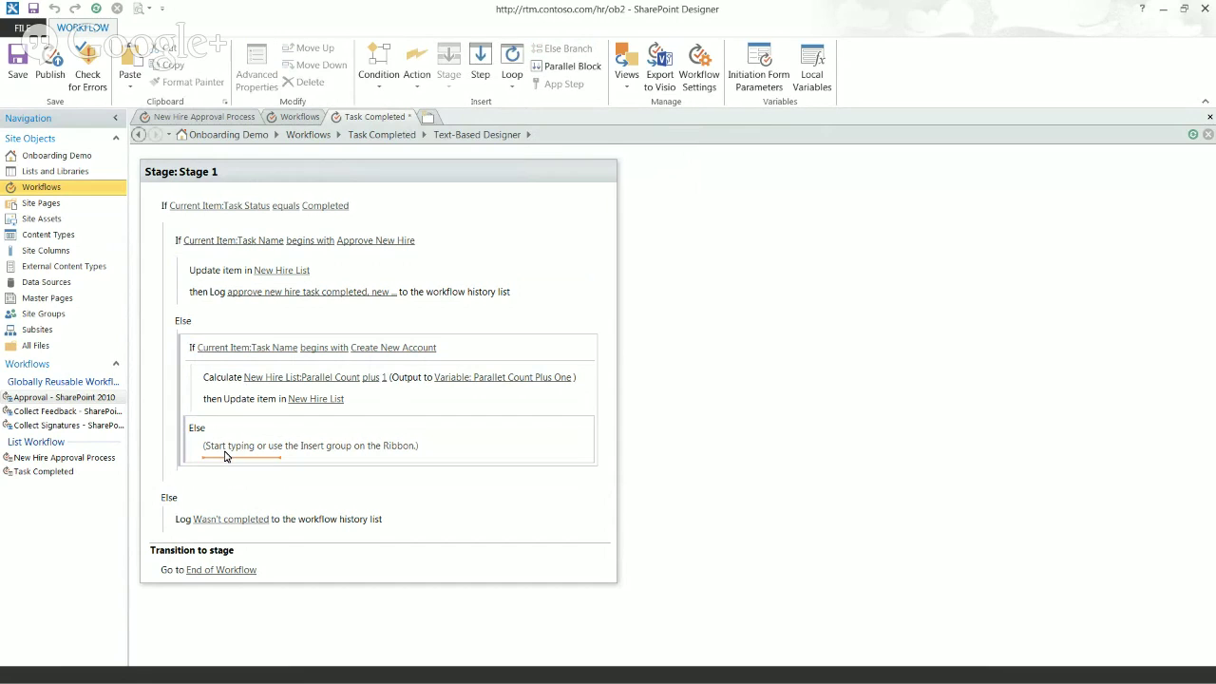
pyautogui.hotkey('ctrl', 'v')
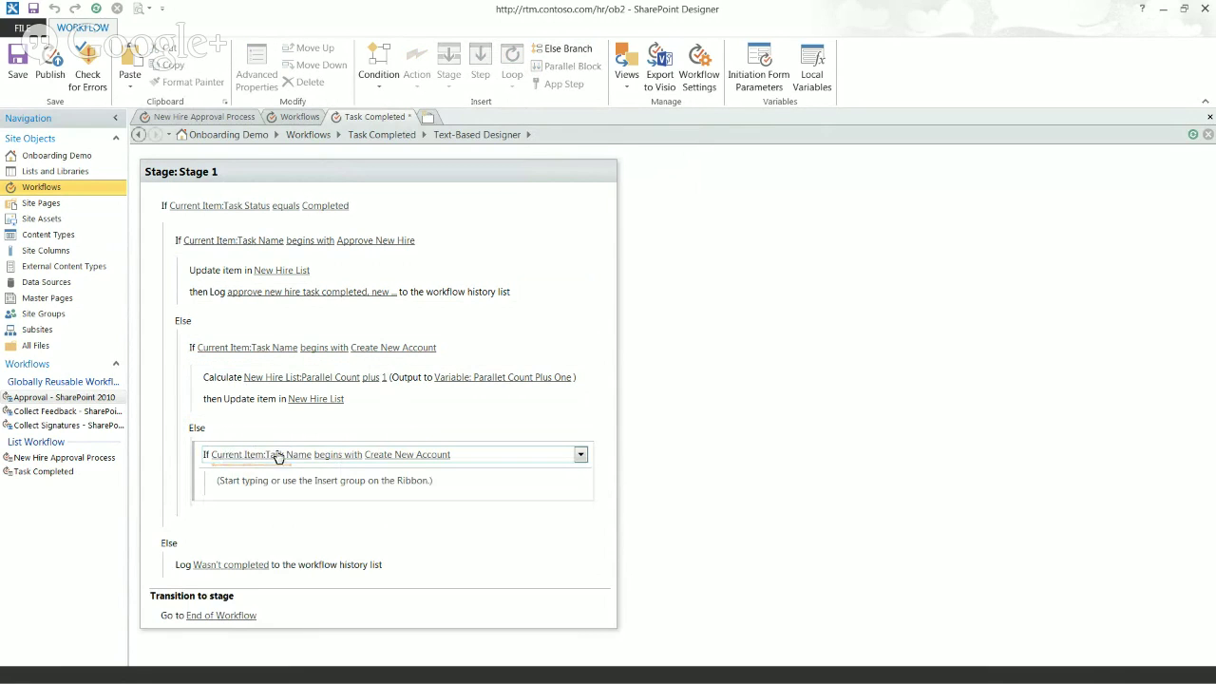
pyautogui.click(204, 116)
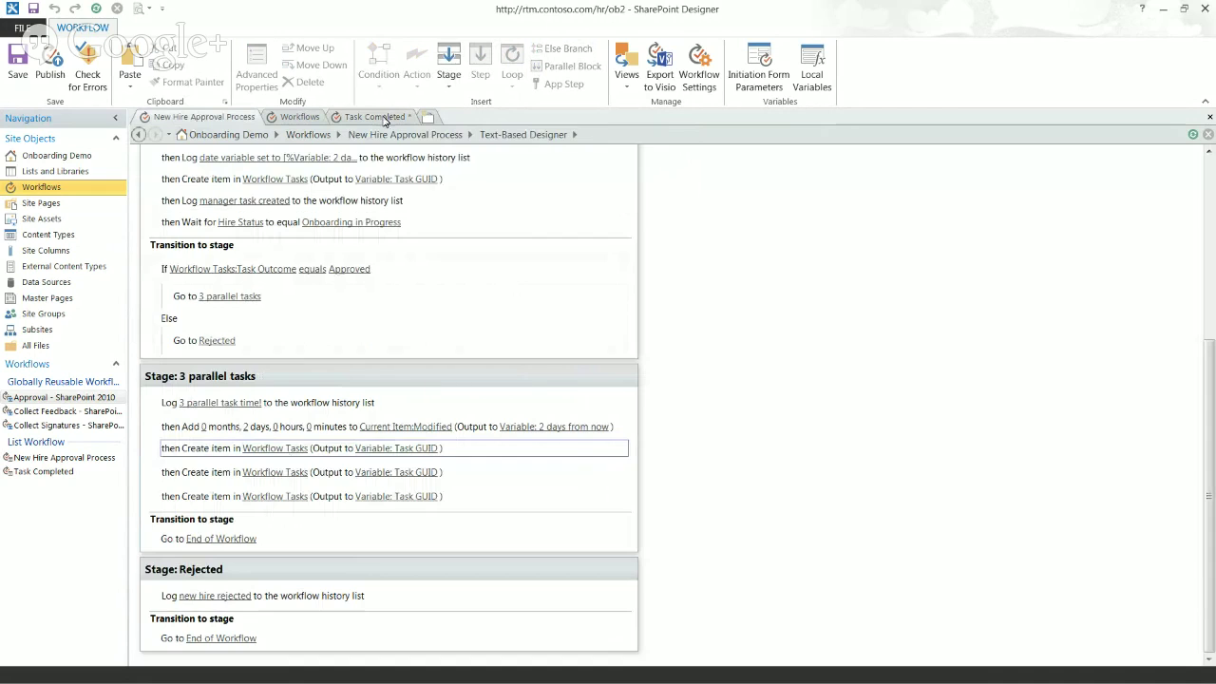
pyautogui.click(375, 116)
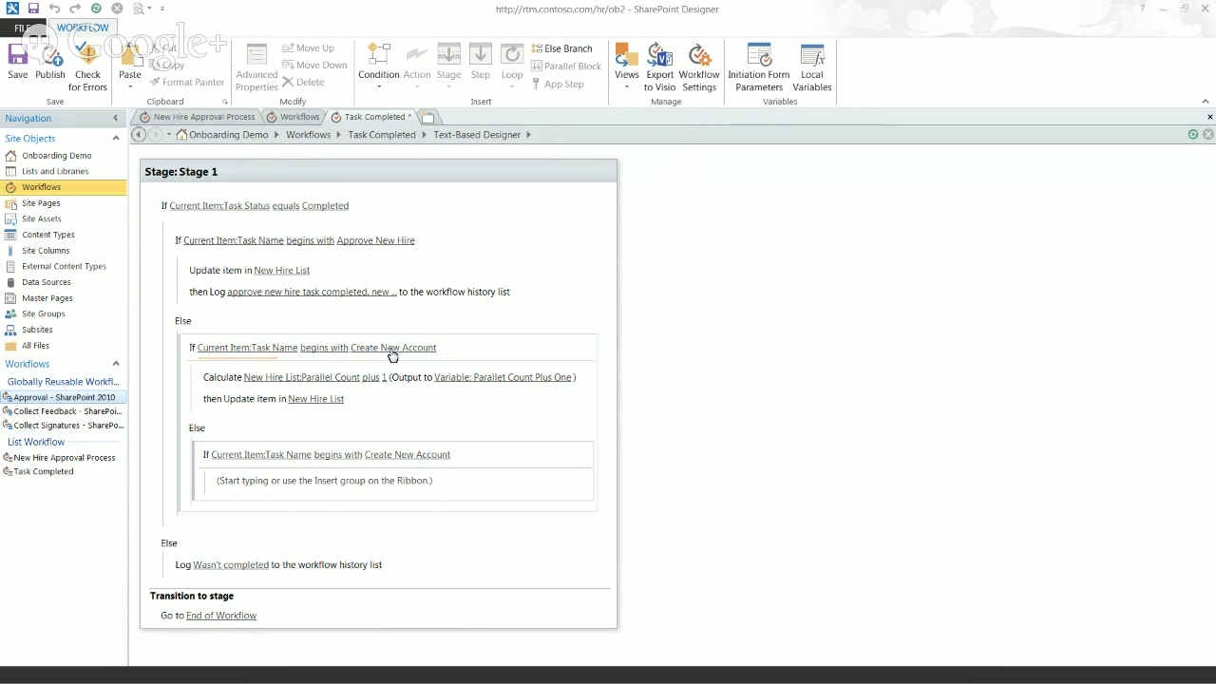
pyautogui.click(316, 399)
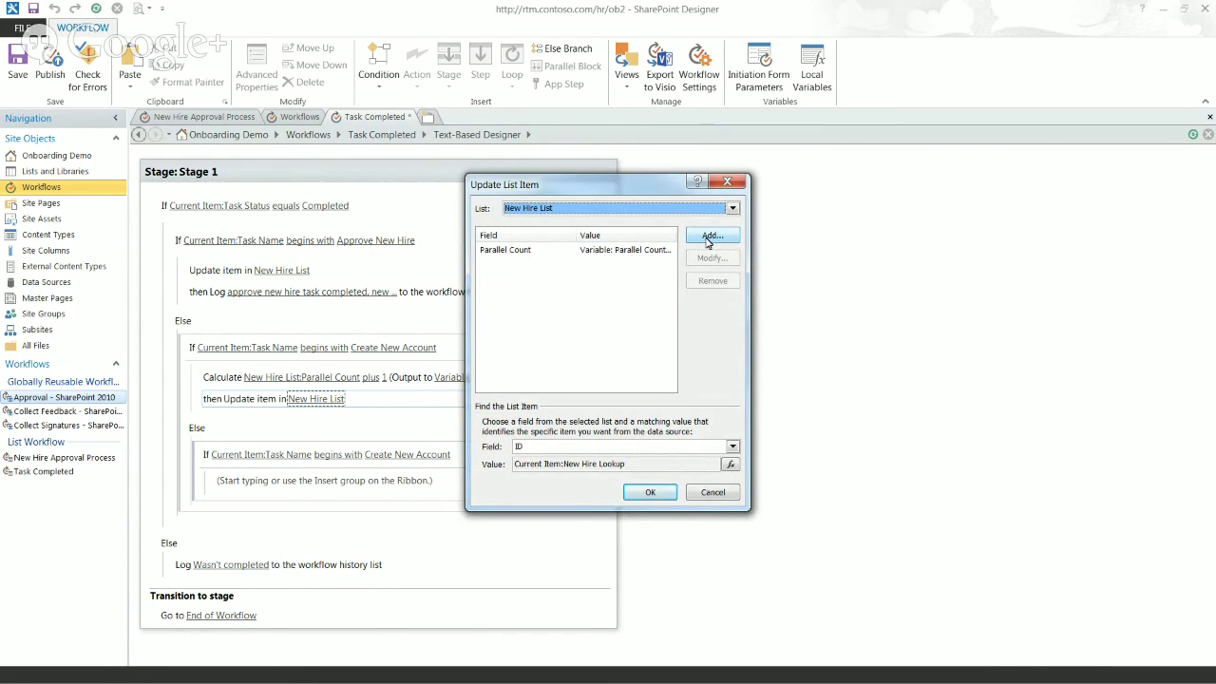
pyautogui.click(711, 237)
pyautogui.click(594, 331)
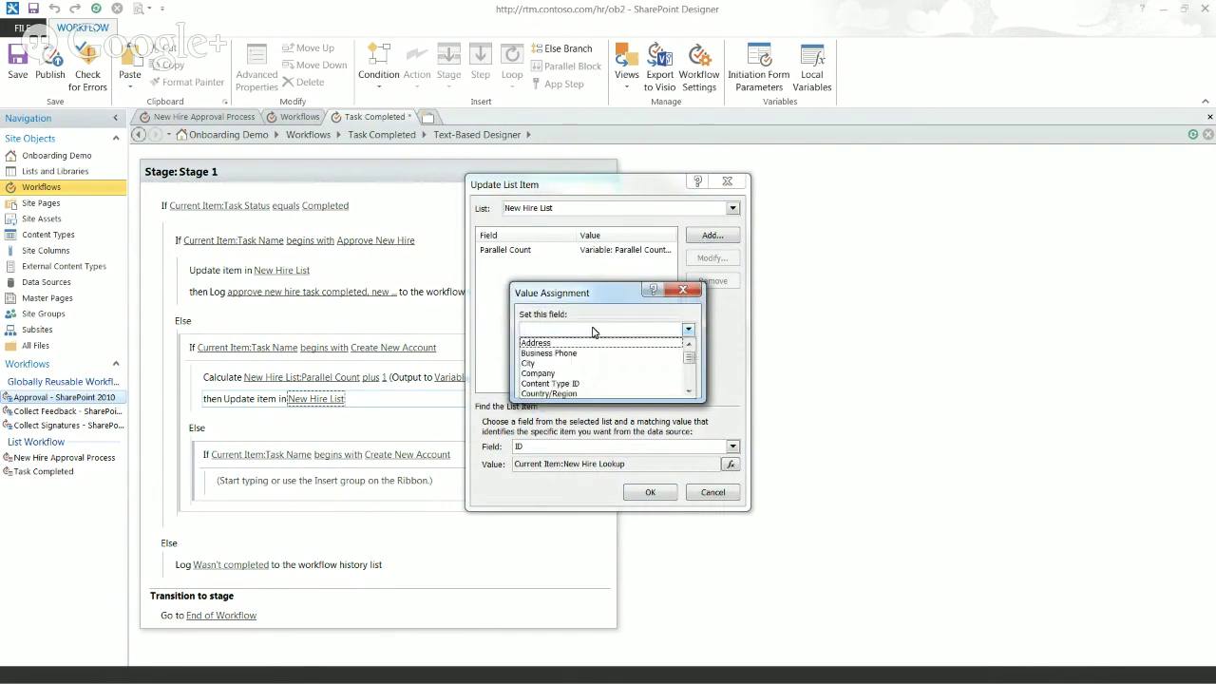
pyautogui.moveTo(690, 357)
pyautogui.mouseDown()
pyautogui.moveTo(699, 382)
pyautogui.moveTo(691, 356)
pyautogui.mouseUp()
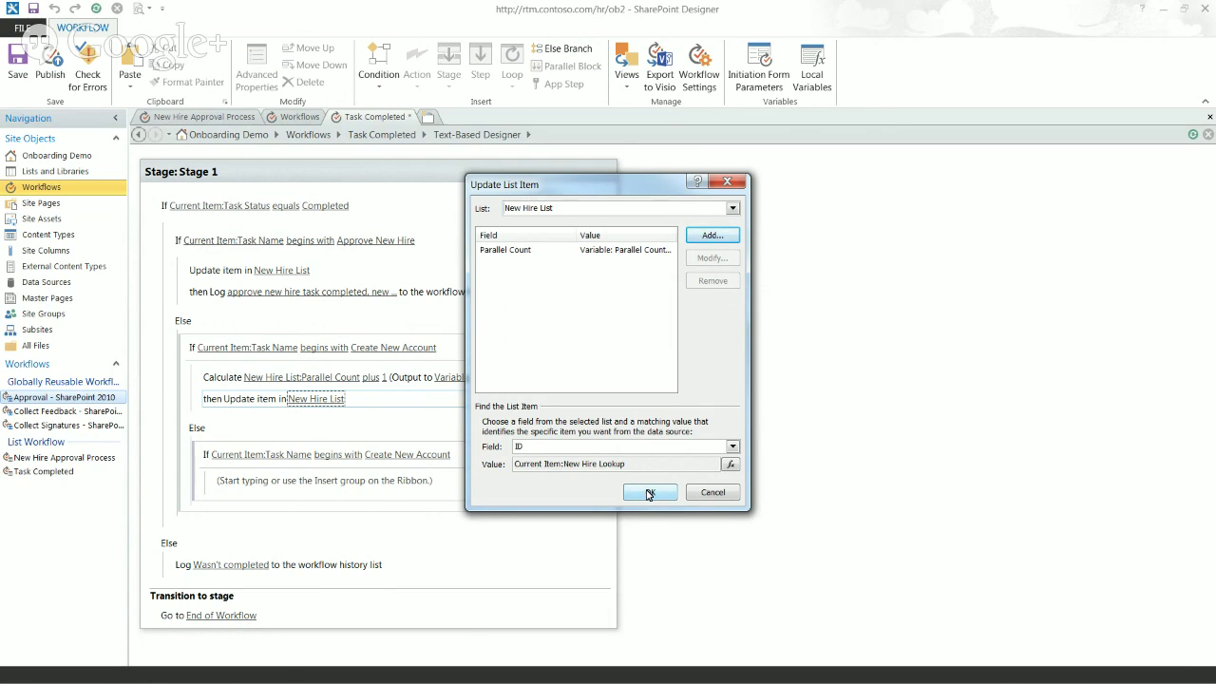
pyautogui.click(649, 493)
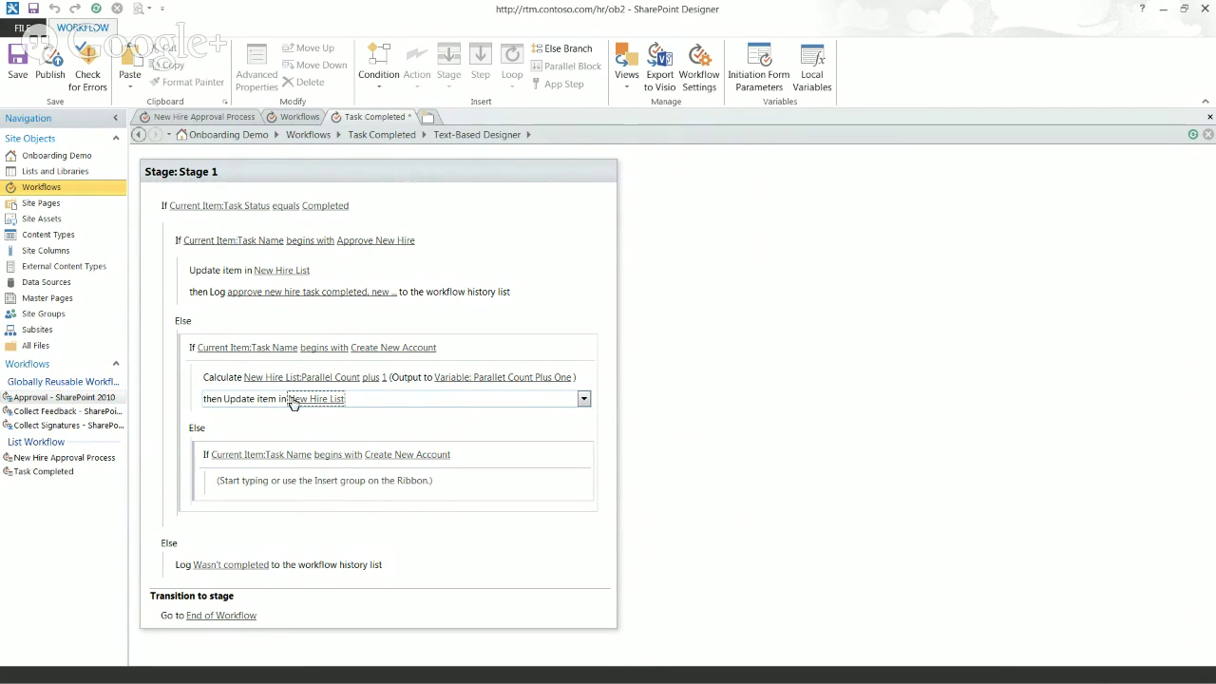
pyautogui.click(293, 402)
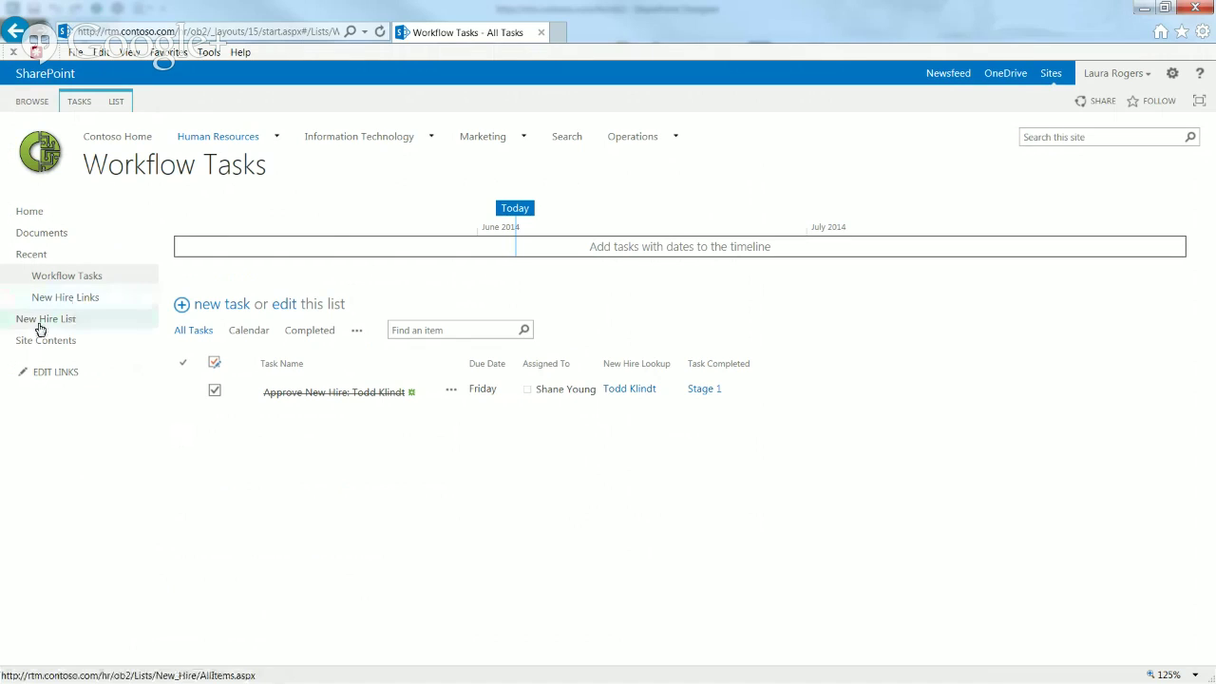
# Step: Review the List Settings pages of the New Hire List and the Workflow Tasks list
pyautogui.click(40, 327)
pyautogui.click(115, 100)
pyautogui.click(764, 144)
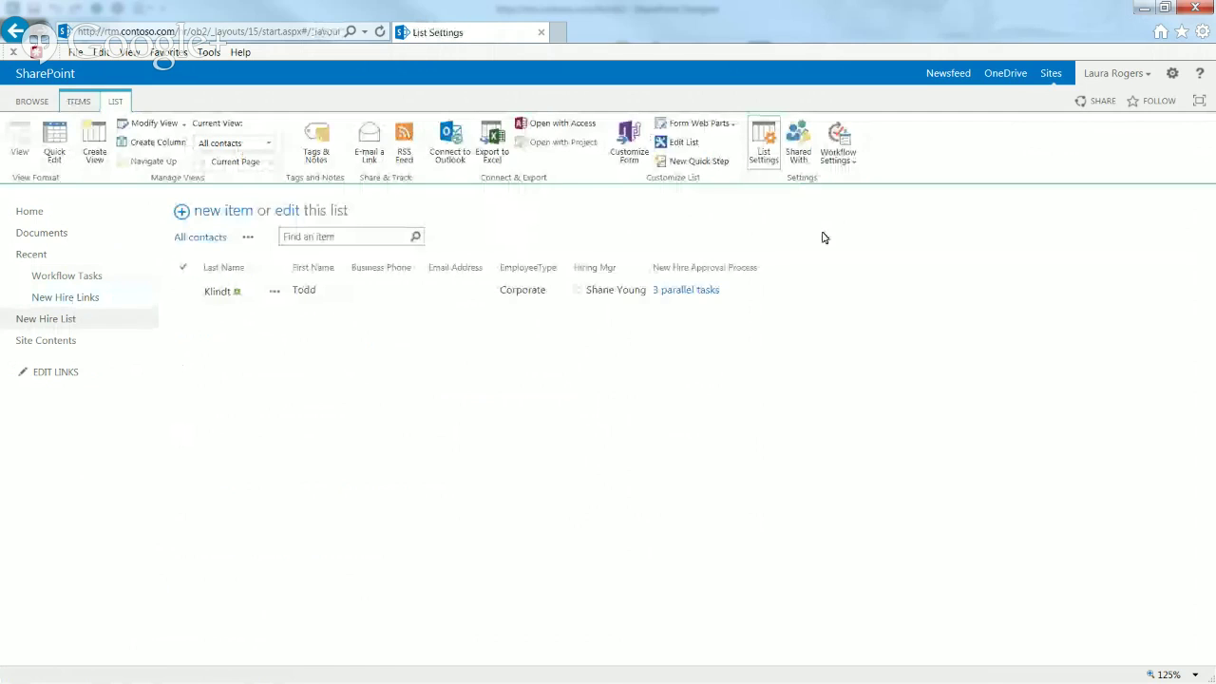
pyautogui.moveTo(1207, 278)
pyautogui.mouseDown()
pyautogui.moveTo(1210, 520)
pyautogui.moveTo(1210, 275)
pyautogui.mouseUp()
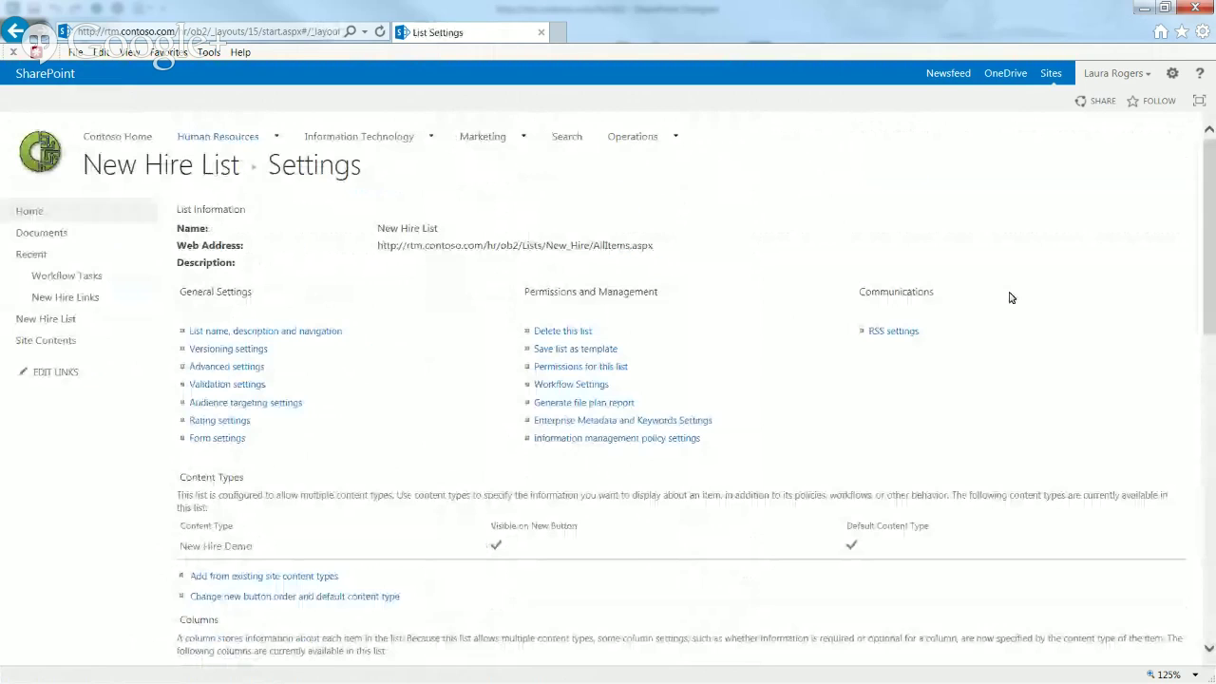
pyautogui.click(83, 276)
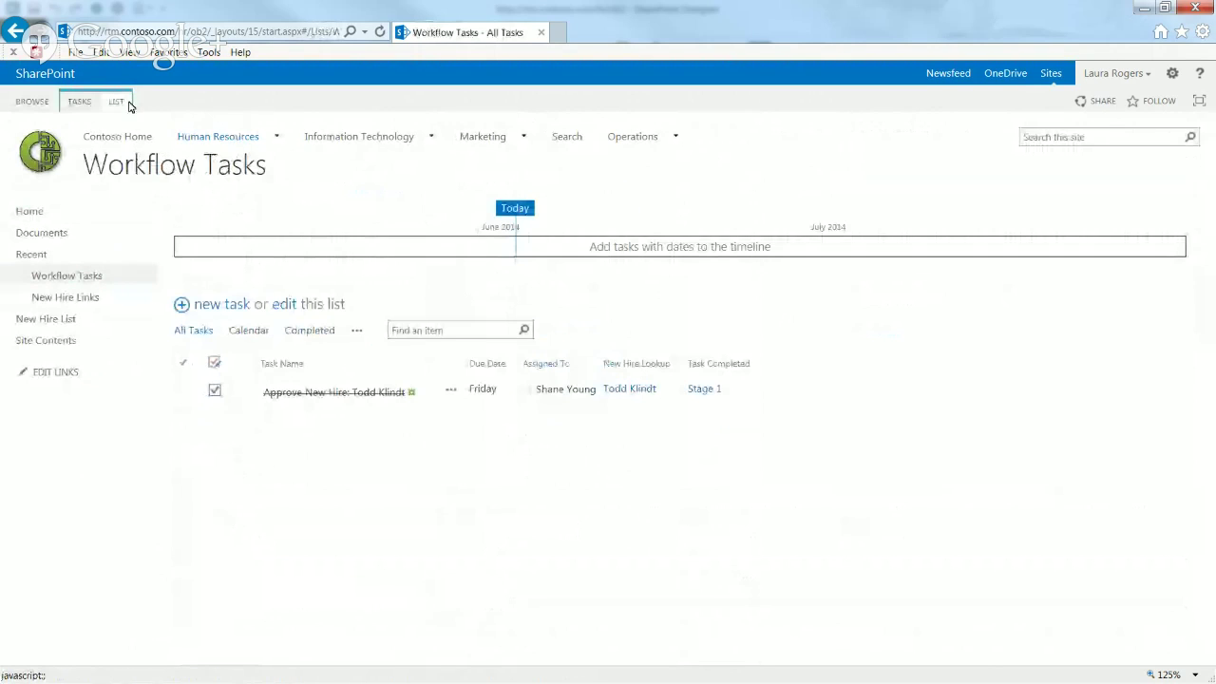
pyautogui.click(116, 102)
pyautogui.click(800, 140)
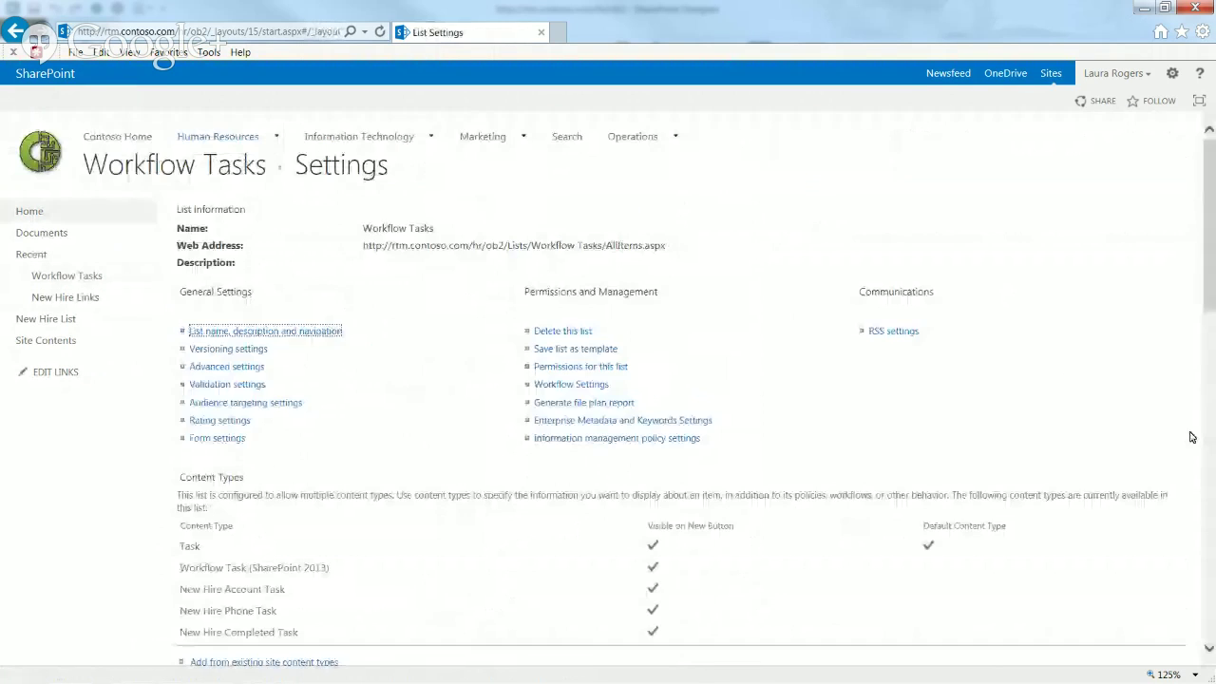
pyautogui.moveTo(1211, 285); pyautogui.dragTo(1213, 514)
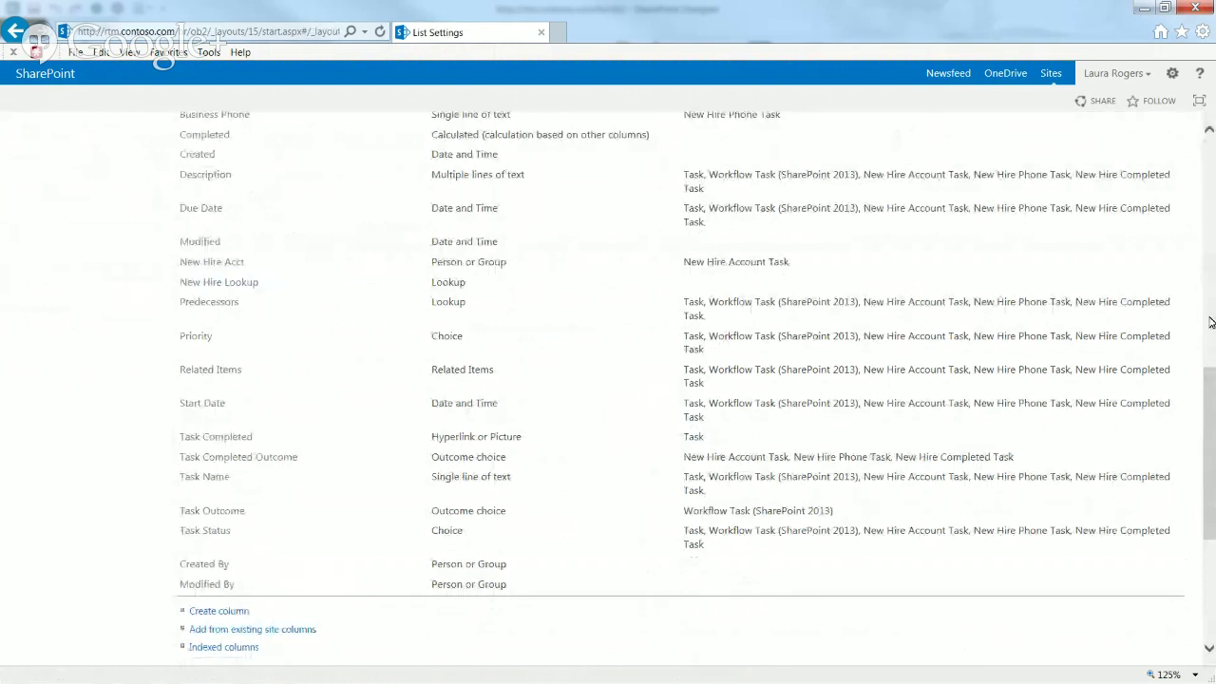
pyautogui.moveTo(1210, 327); pyautogui.dragTo(1211, 285)
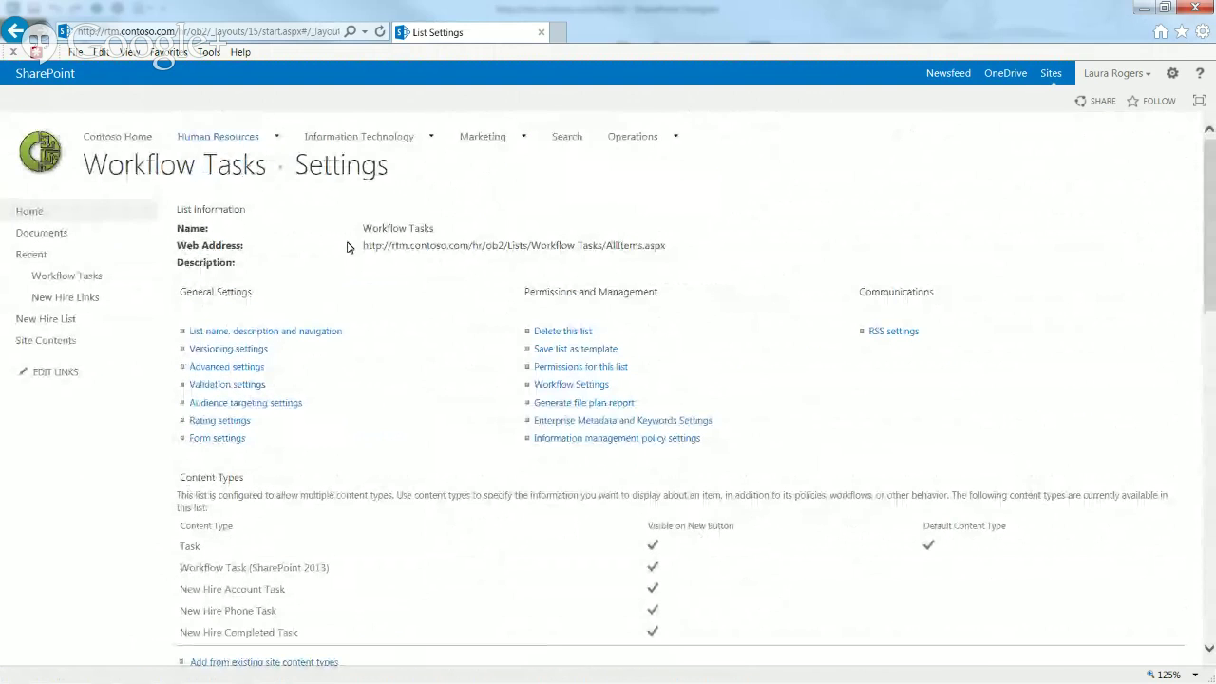
# Step: Open the New Hire Demo site content type and inspect its hidden New Hire Acct column
pyautogui.click(1172, 73)
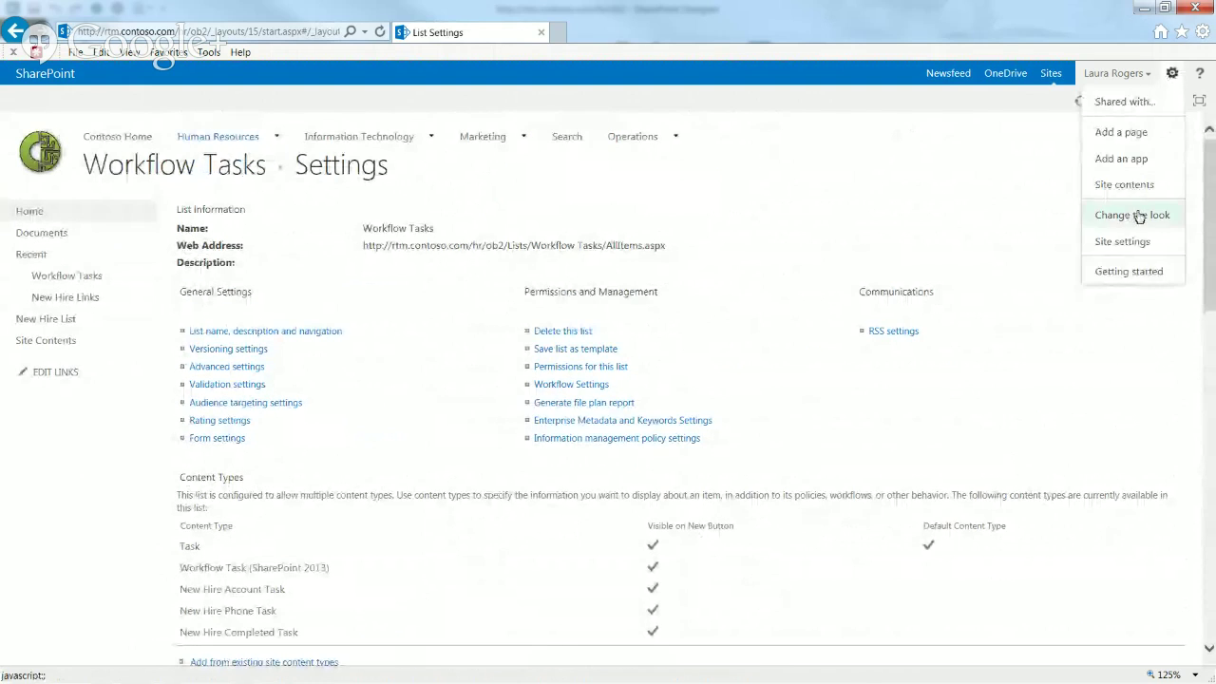
pyautogui.click(1133, 238)
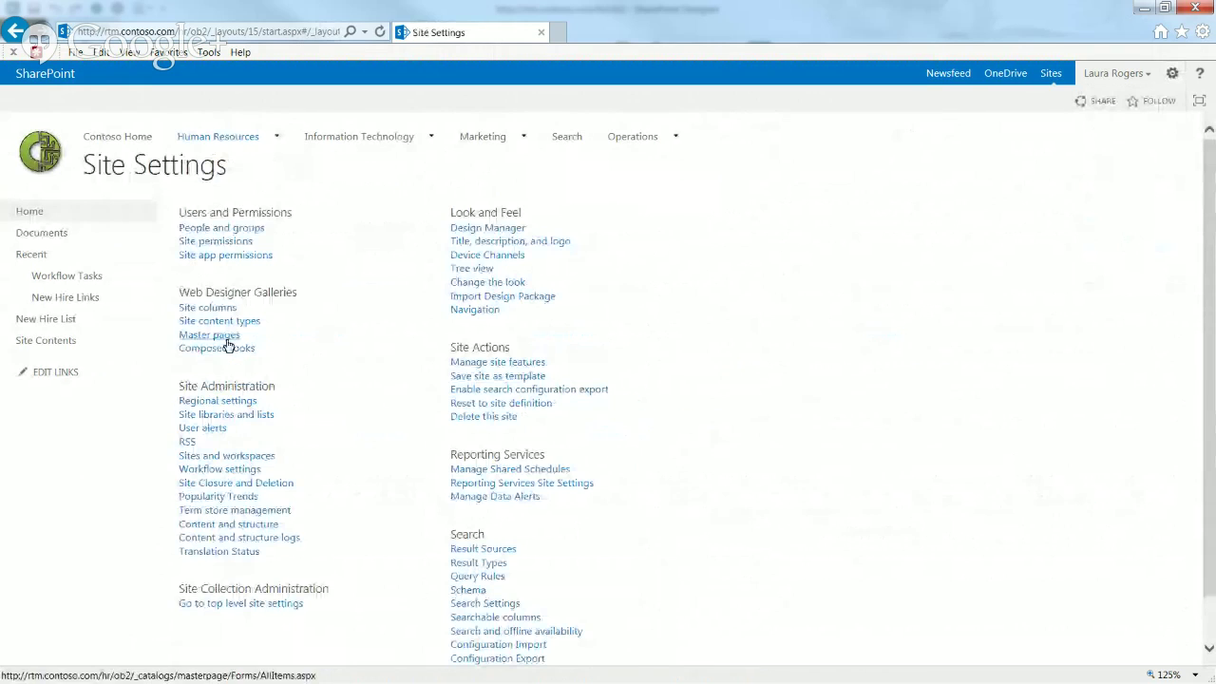
pyautogui.click(217, 322)
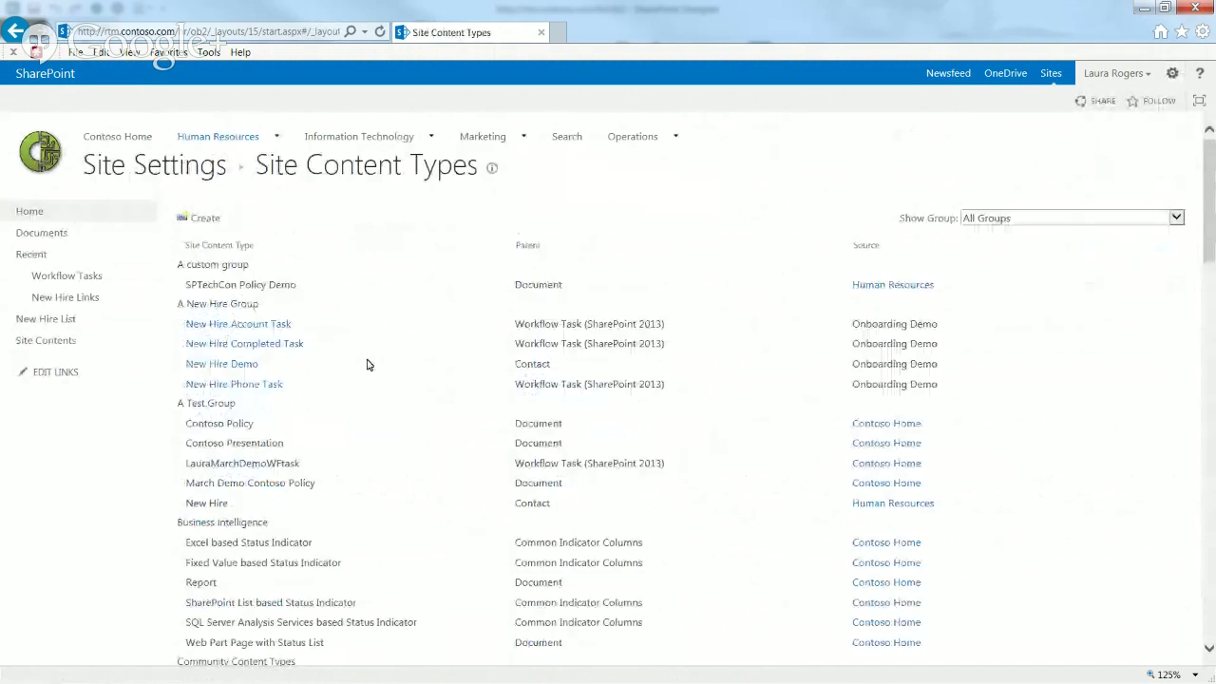
pyautogui.click(222, 364)
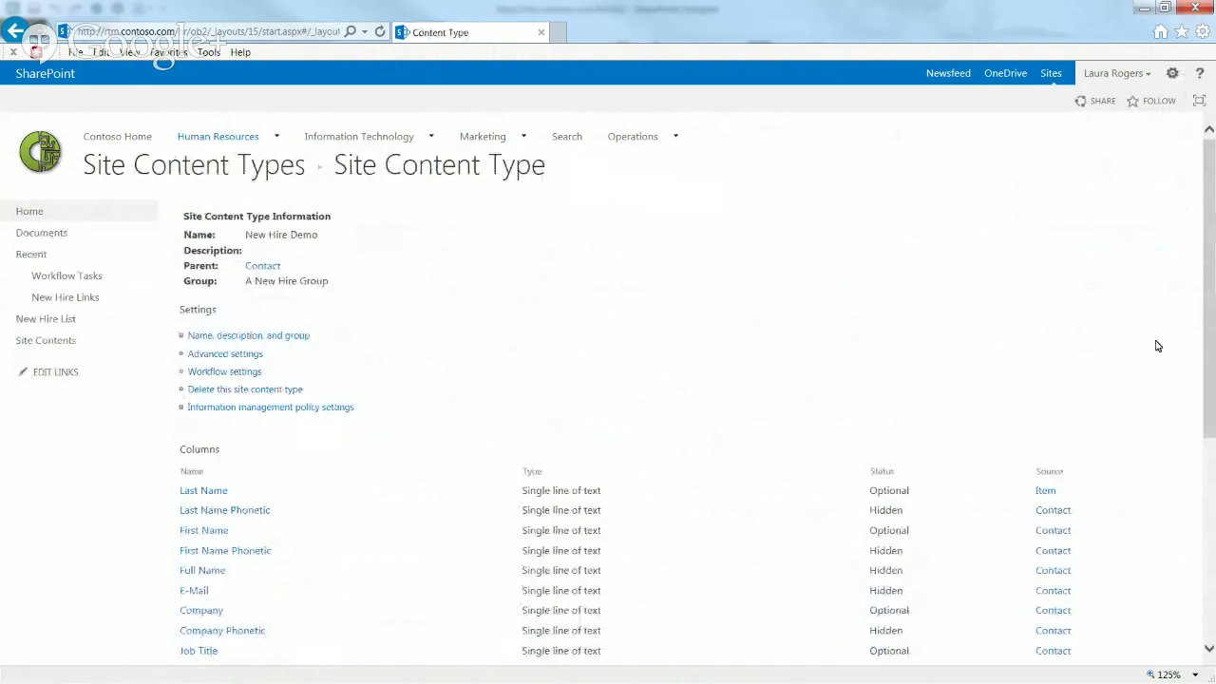
pyautogui.moveTo(1213, 330); pyautogui.dragTo(1214, 542)
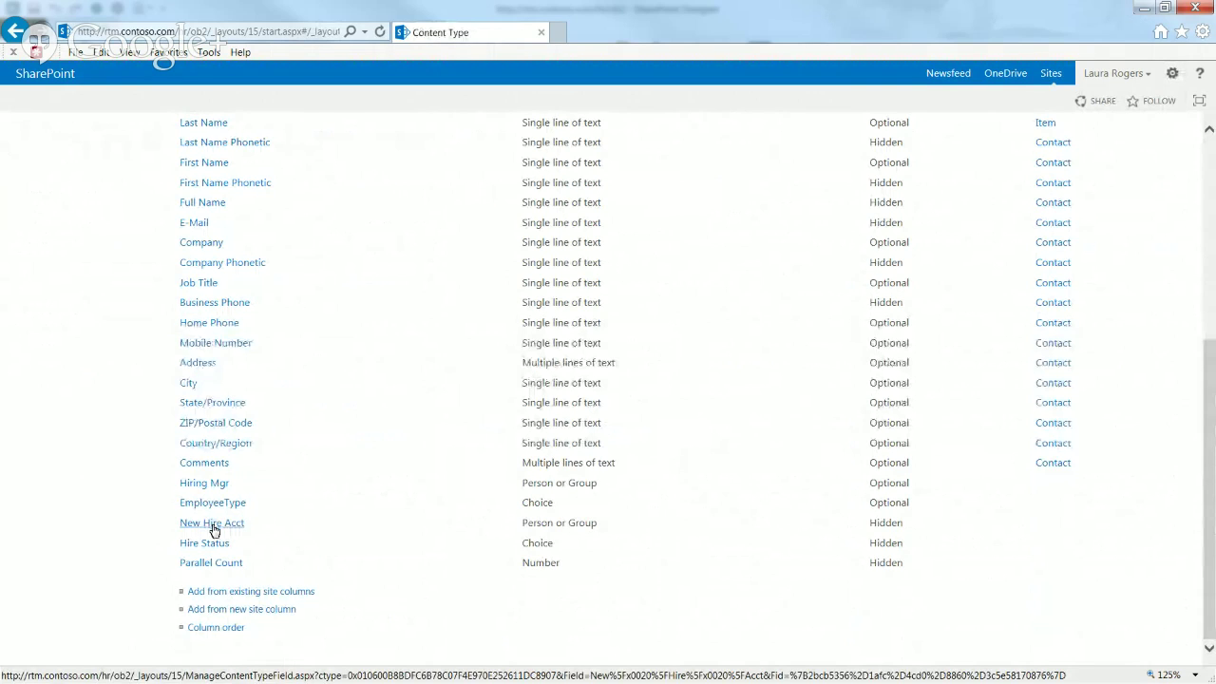
pyautogui.click(213, 524)
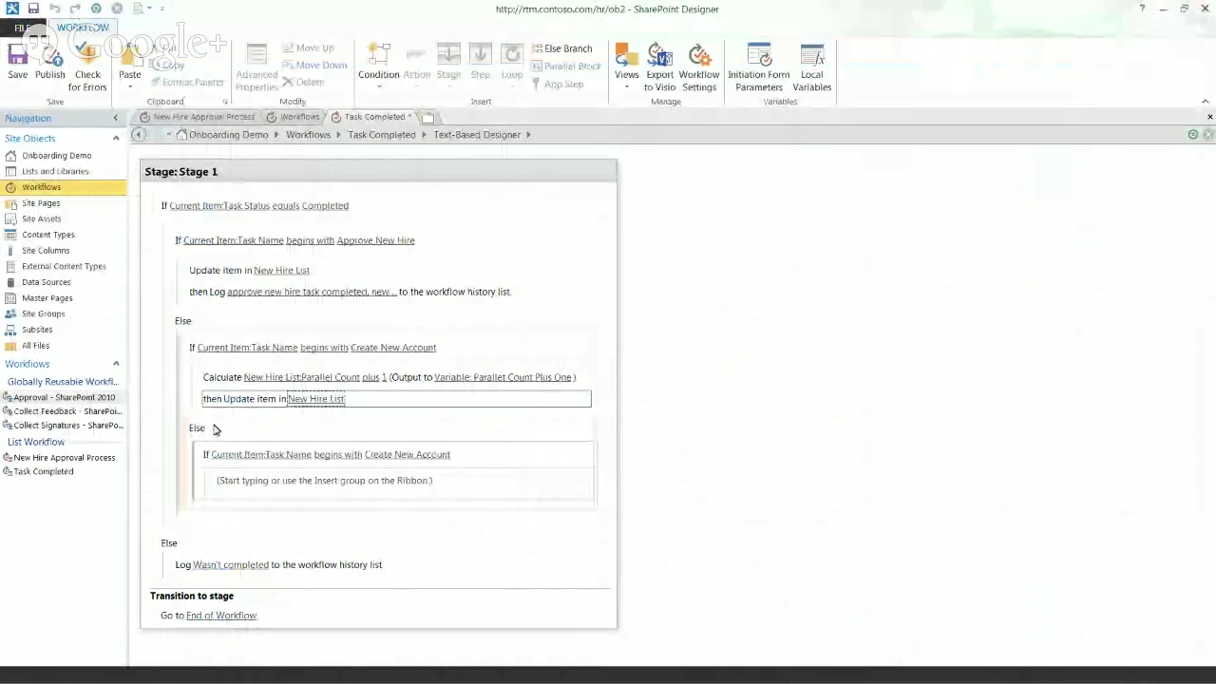
pyautogui.click(319, 403)
pyautogui.click(712, 235)
# Step: Cancel adding another field to the New Hire List update and minimize SharePoint Designer
pyautogui.click(591, 331)
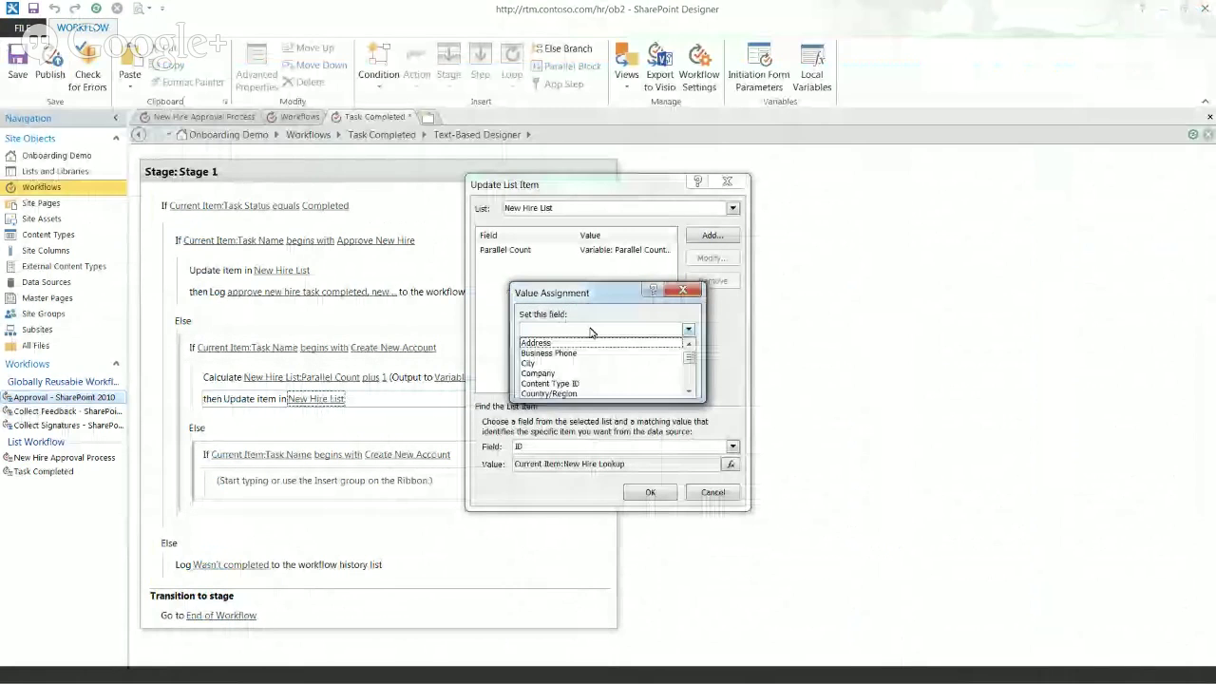
pyautogui.moveTo(690, 357); pyautogui.dragTo(691, 377)
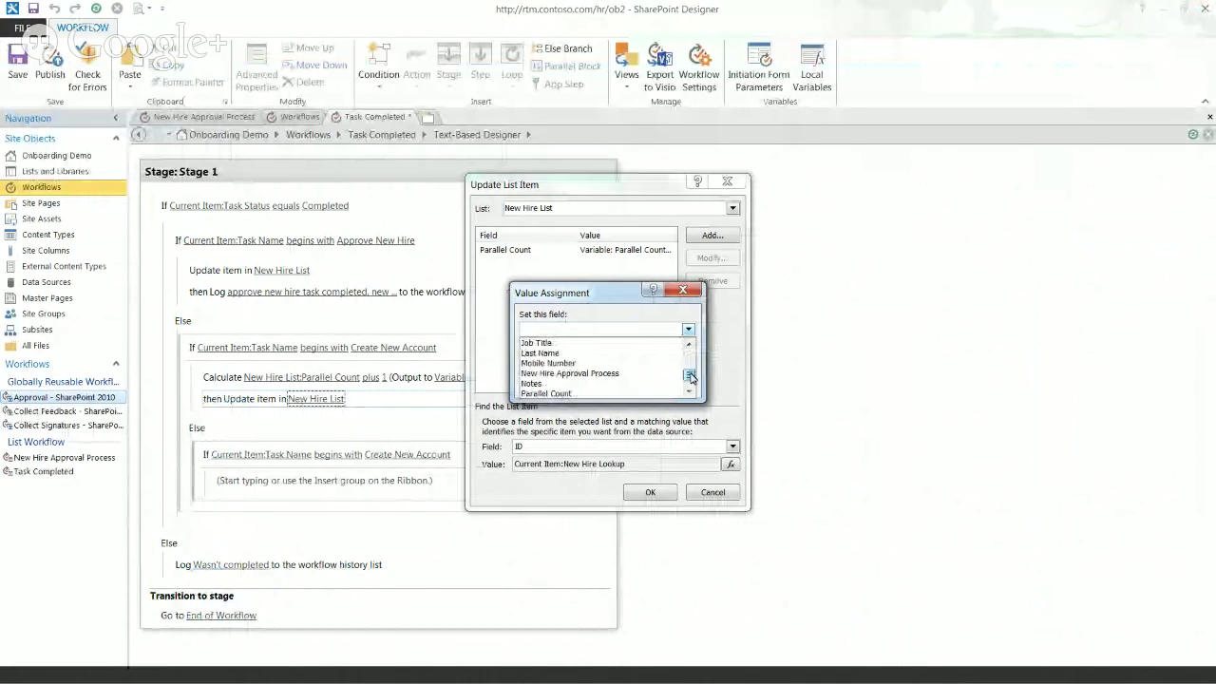
pyautogui.click(614, 294)
pyautogui.click(698, 292)
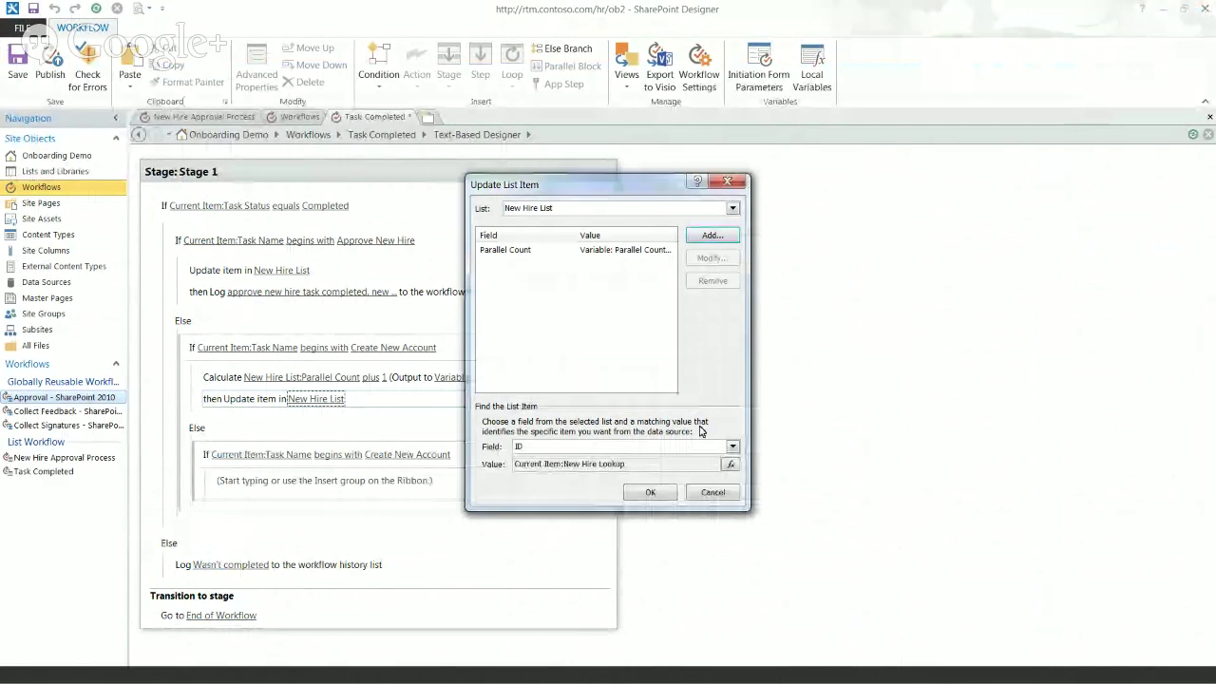
pyautogui.click(713, 492)
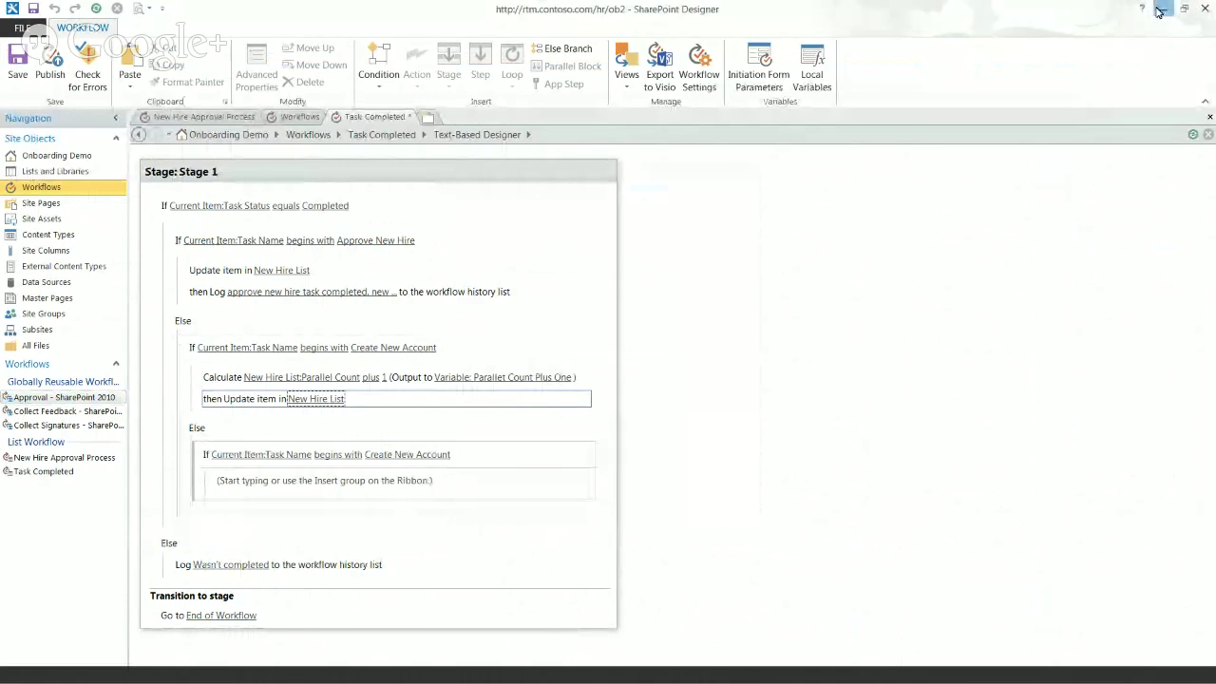
pyautogui.click(1160, 9)
# Step: Set the New Hire Demo content type's New Hire Acct column to Optional
pyautogui.click(230, 525)
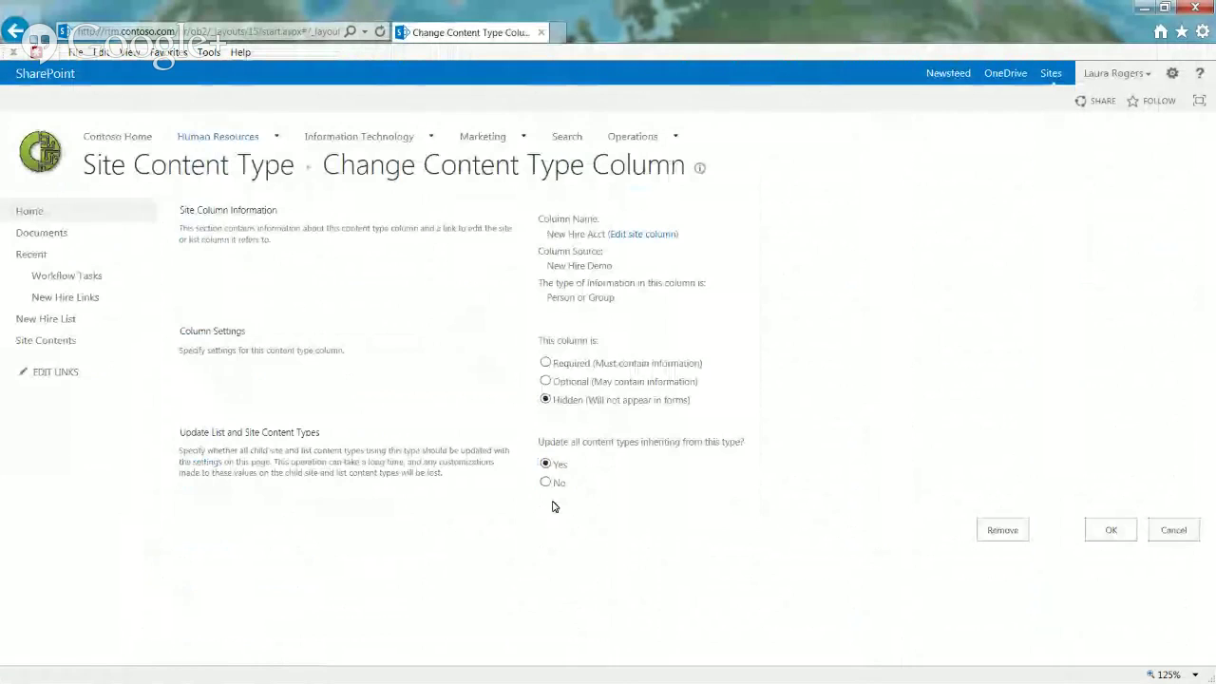
pyautogui.click(546, 381)
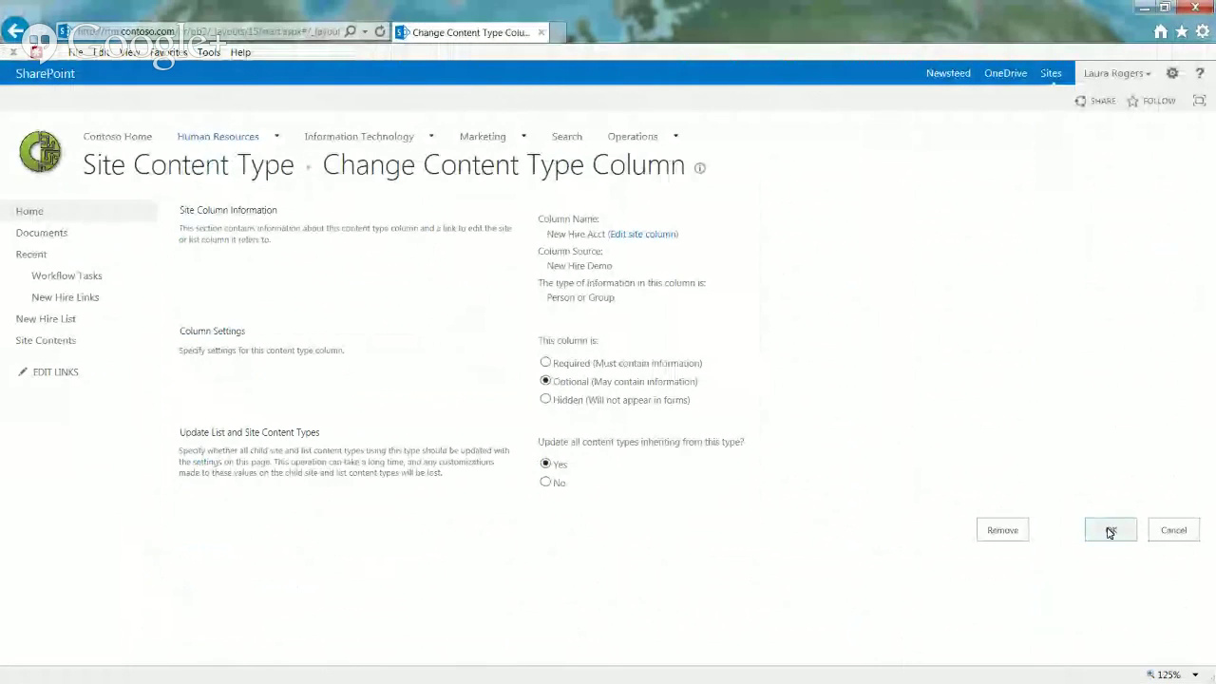
pyautogui.click(1110, 532)
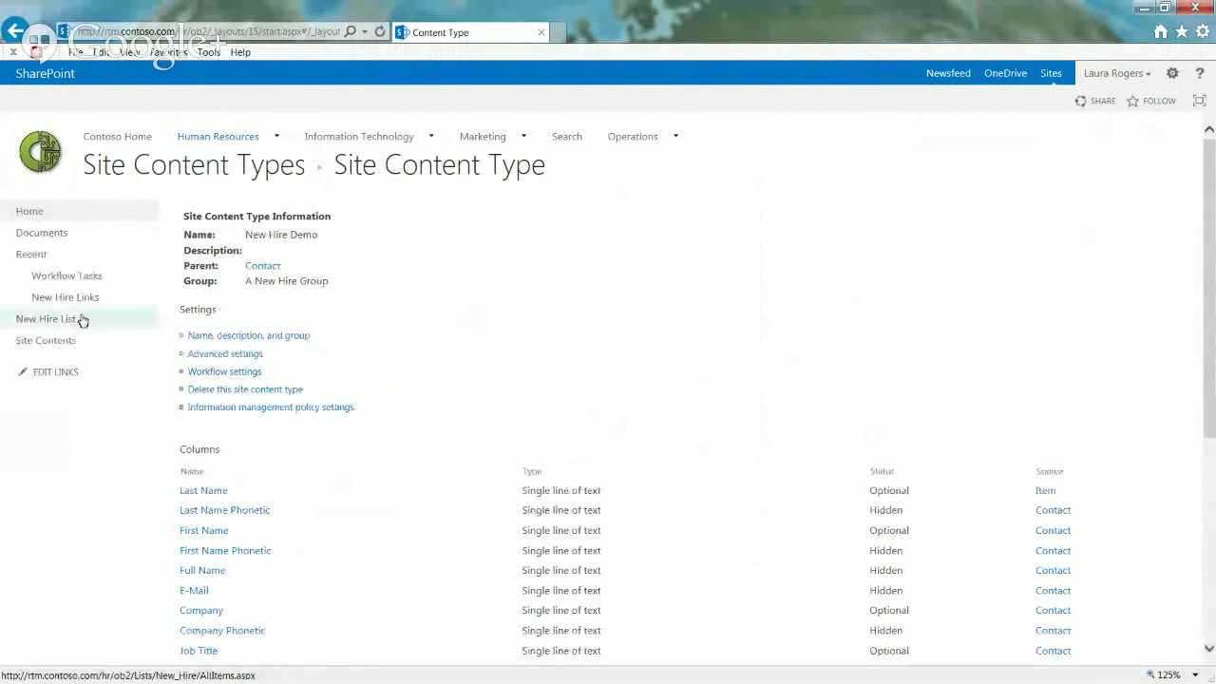
# Step: Open the New Hire List's List Settings page
pyautogui.click(53, 326)
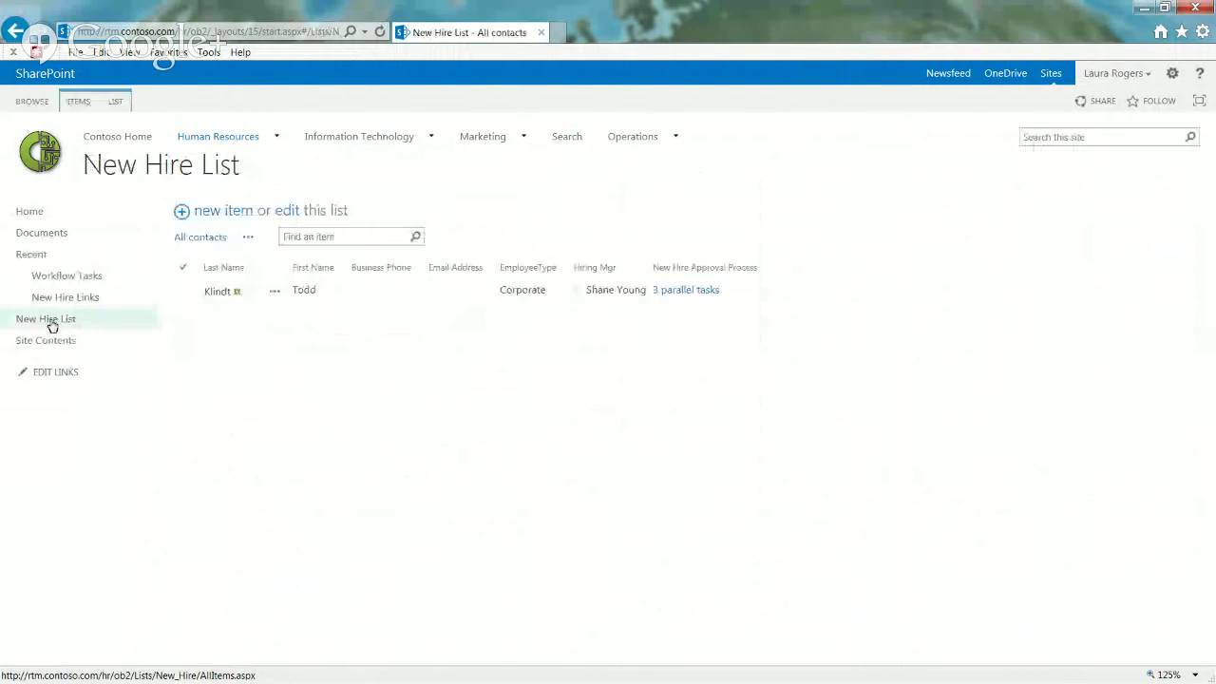
pyautogui.click(118, 102)
pyautogui.click(763, 145)
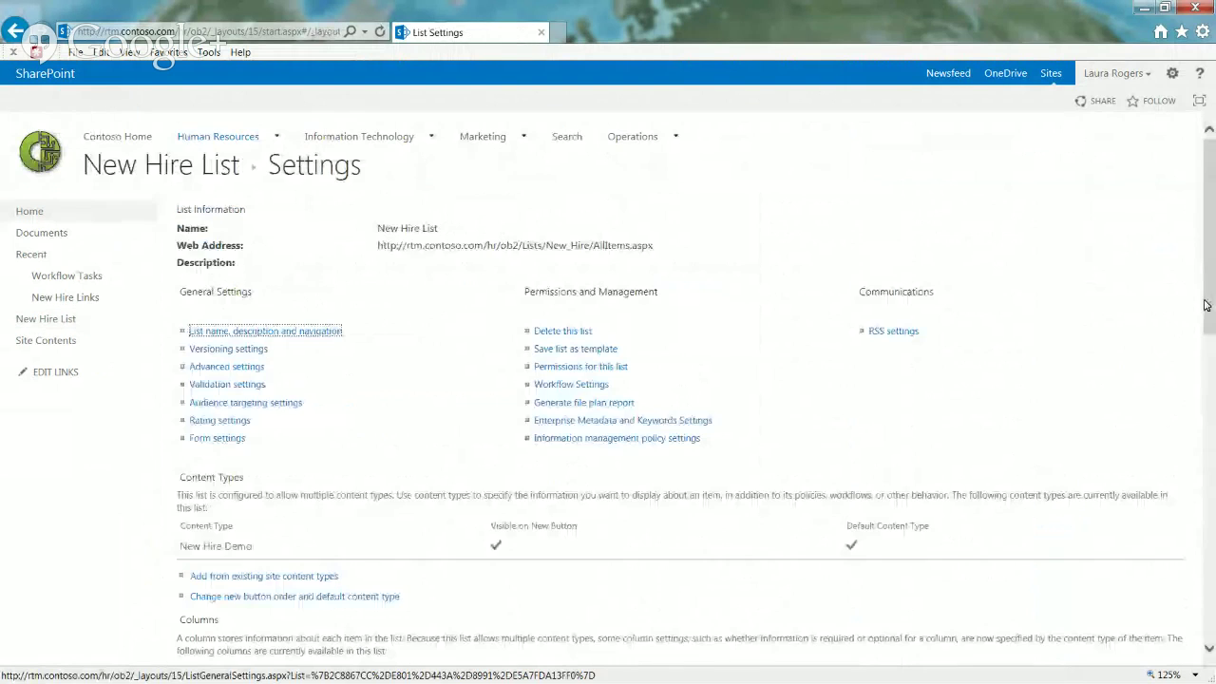
pyautogui.moveTo(1211, 296); pyautogui.dragTo(1209, 532)
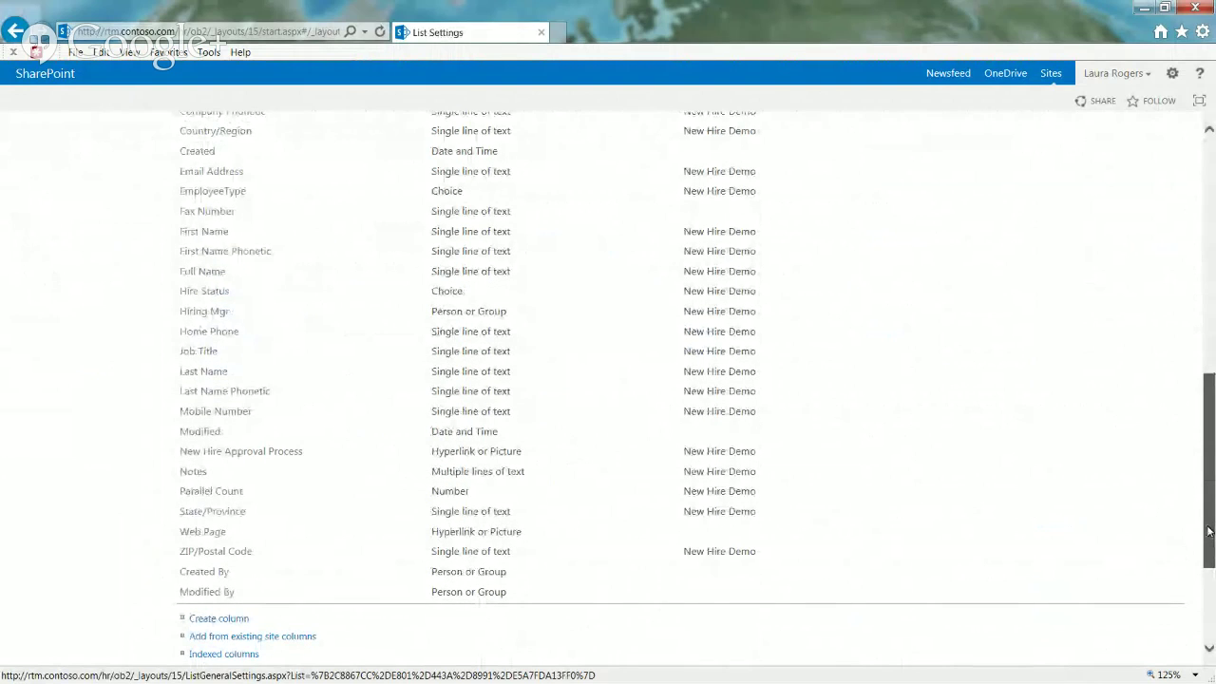
# Step: Open the New Hire Demo content type from the New Hire List settings and scroll through its columns
pyautogui.click(274, 28)
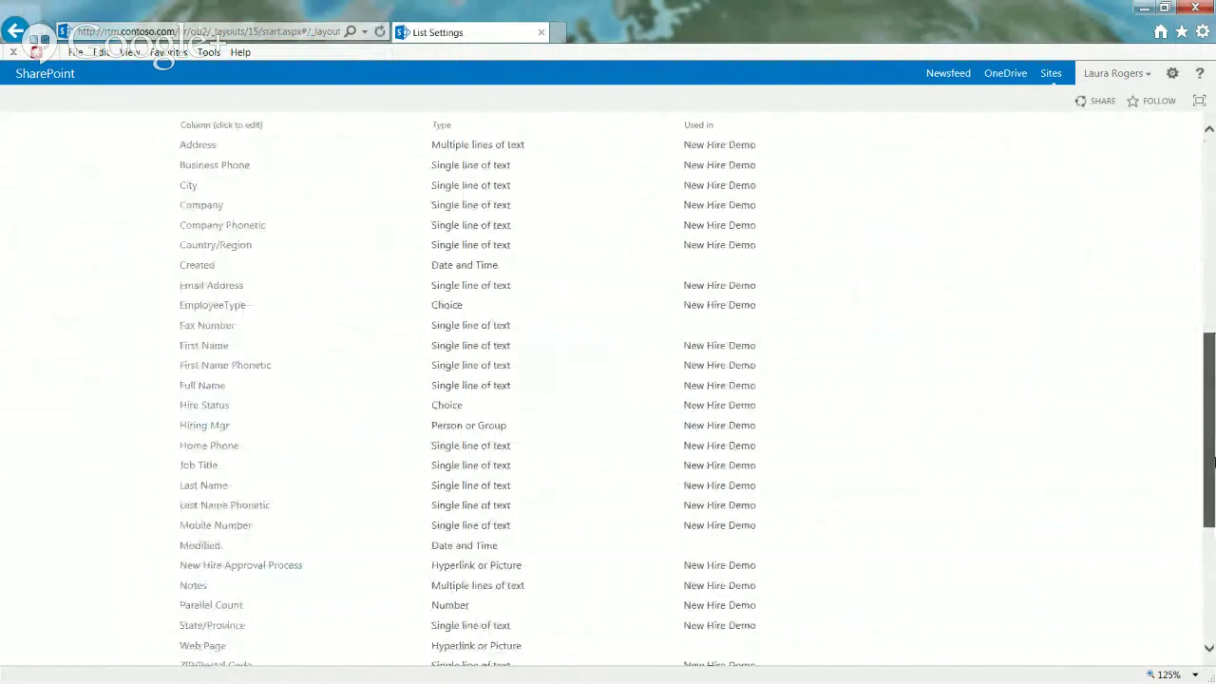
pyautogui.scroll(-1, 1214, 476)
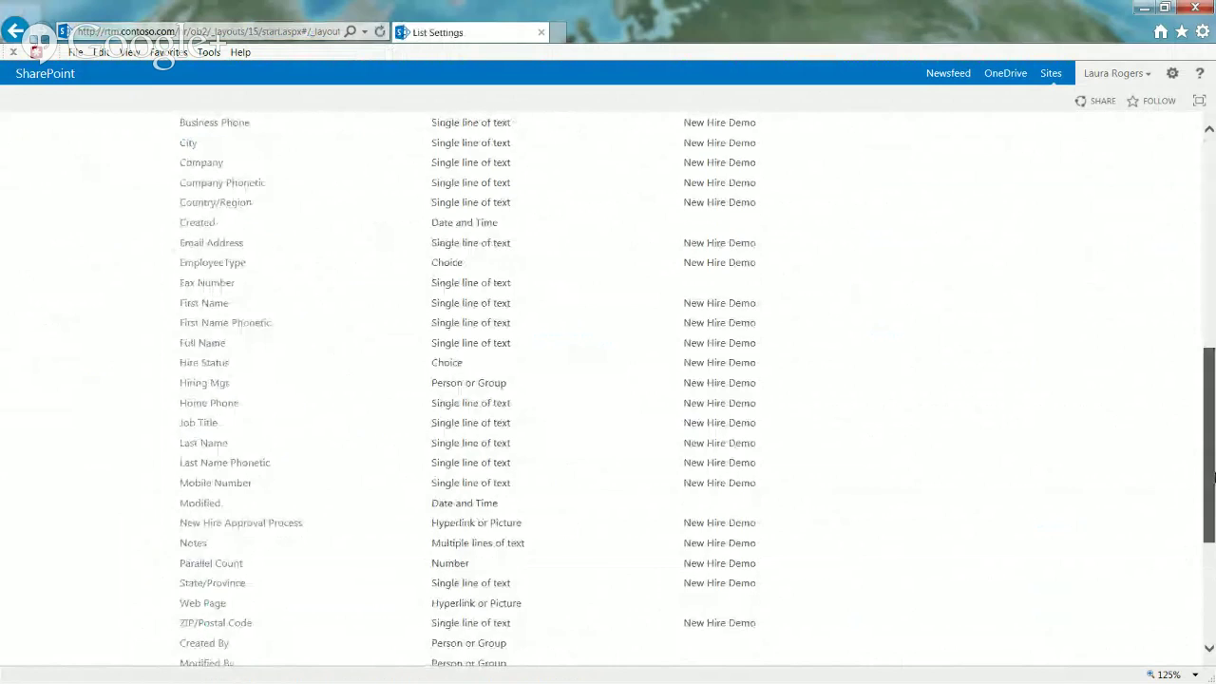
pyautogui.moveTo(1213, 476); pyautogui.dragTo(1214, 521)
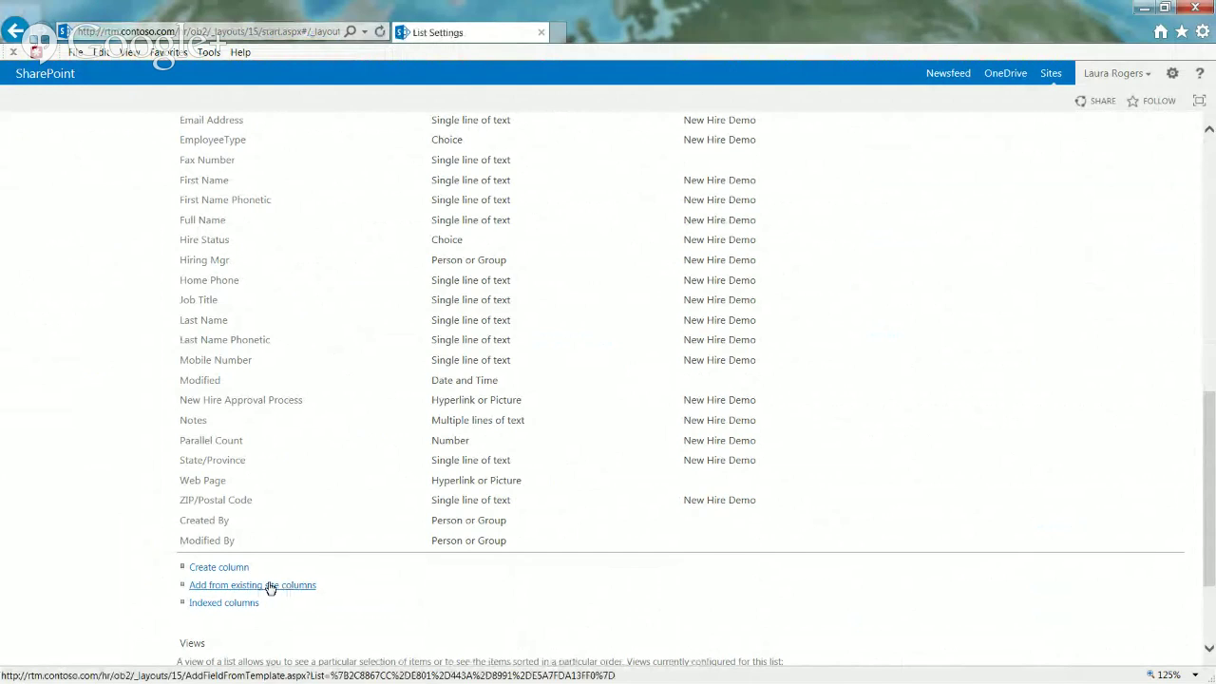
pyautogui.scroll(1, 1214, 408)
pyautogui.scroll(3, 1213, 409)
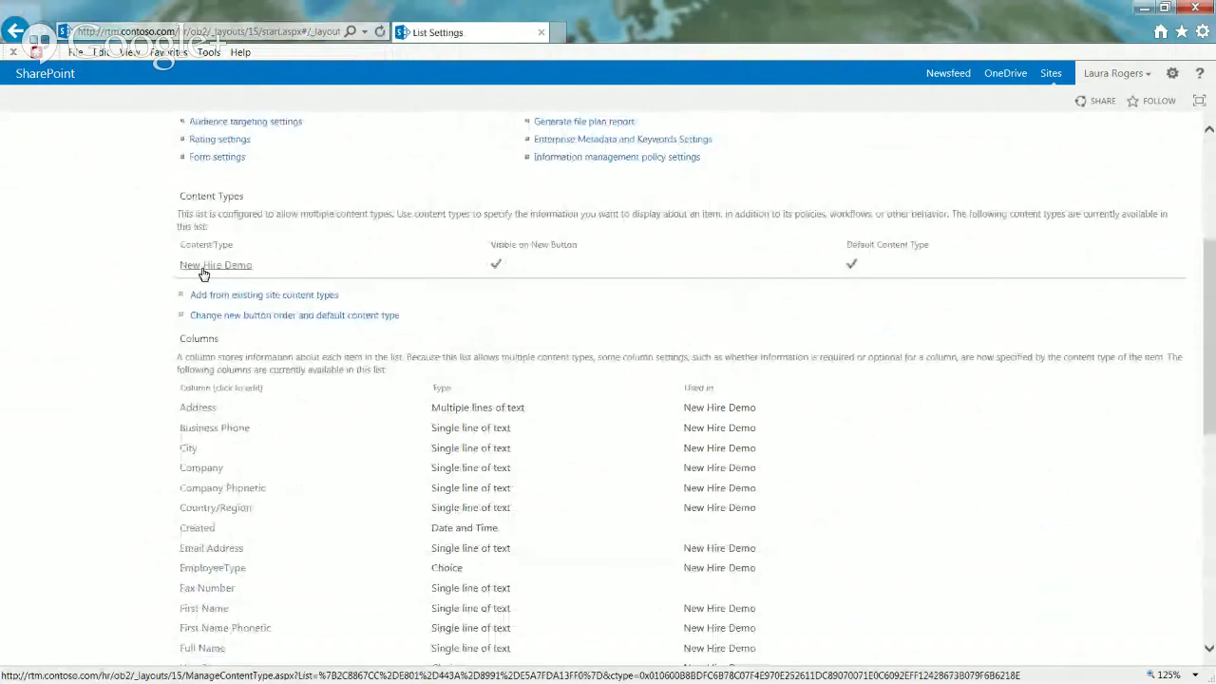
pyautogui.click(201, 265)
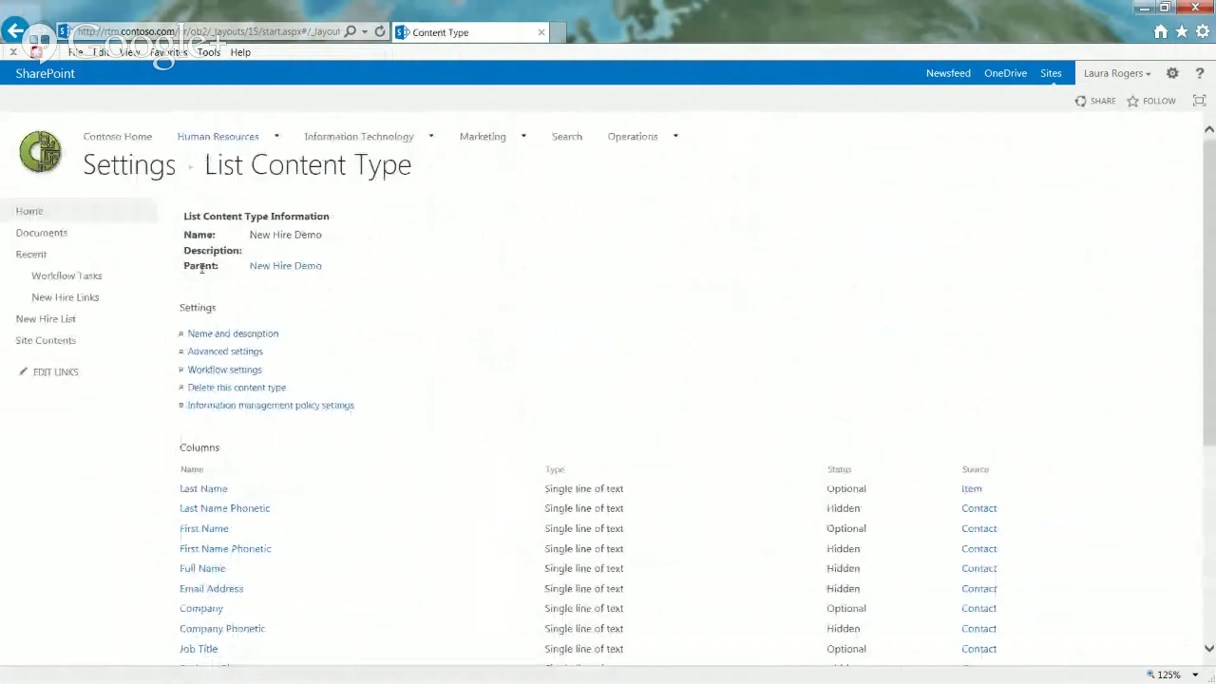
pyautogui.scroll(-2, 1214, 426)
pyautogui.moveTo(1213, 425); pyautogui.dragTo(1213, 542)
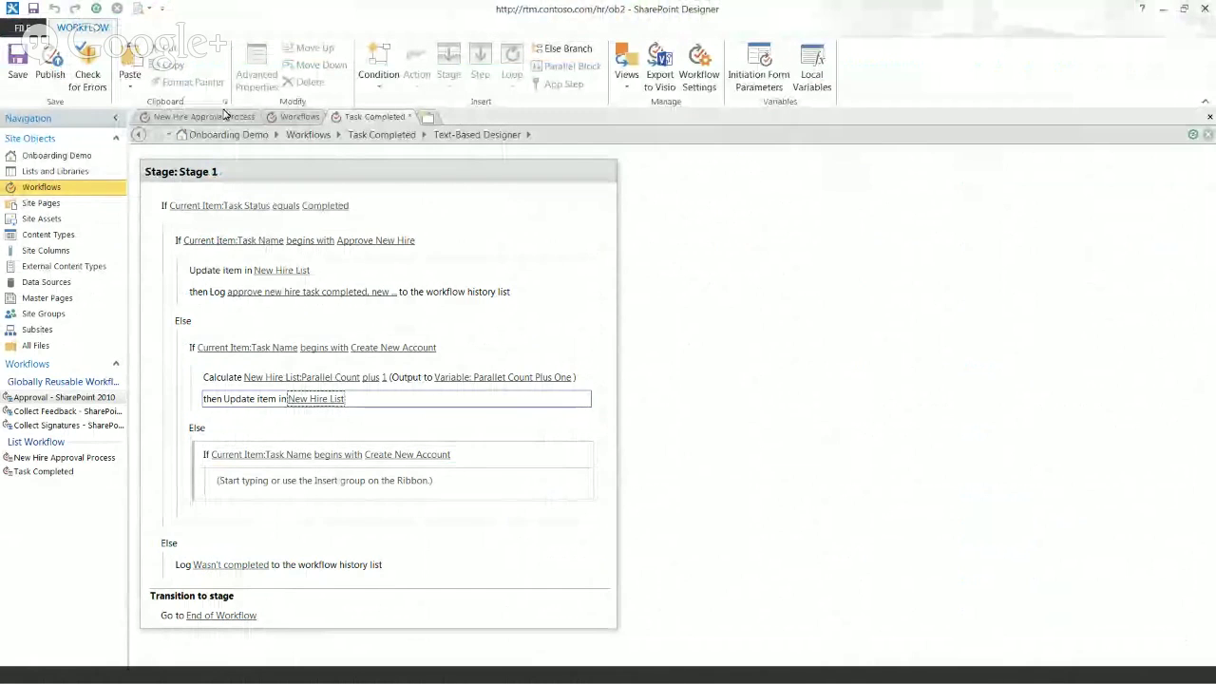
# Step: Check the New Hire Approval Process workflow's Workflow Tasks item-creation settings, then return to Task Completed
pyautogui.click(225, 115)
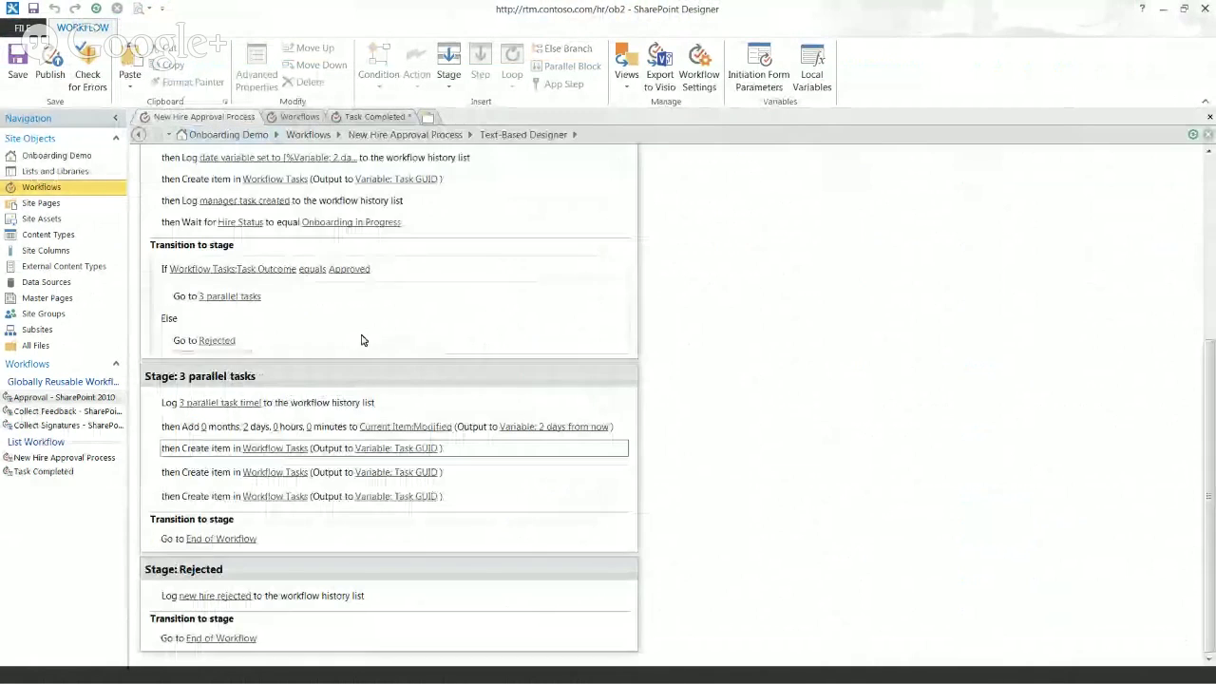
pyautogui.click(278, 467)
pyautogui.click(714, 453)
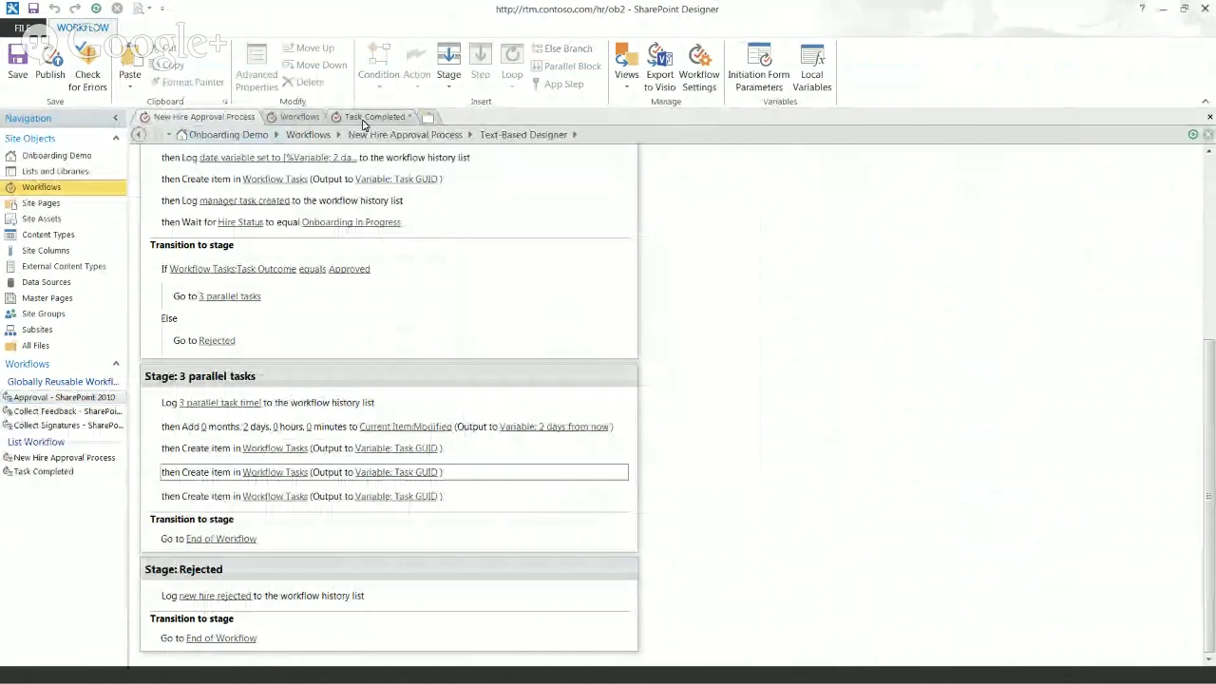
pyautogui.click(362, 118)
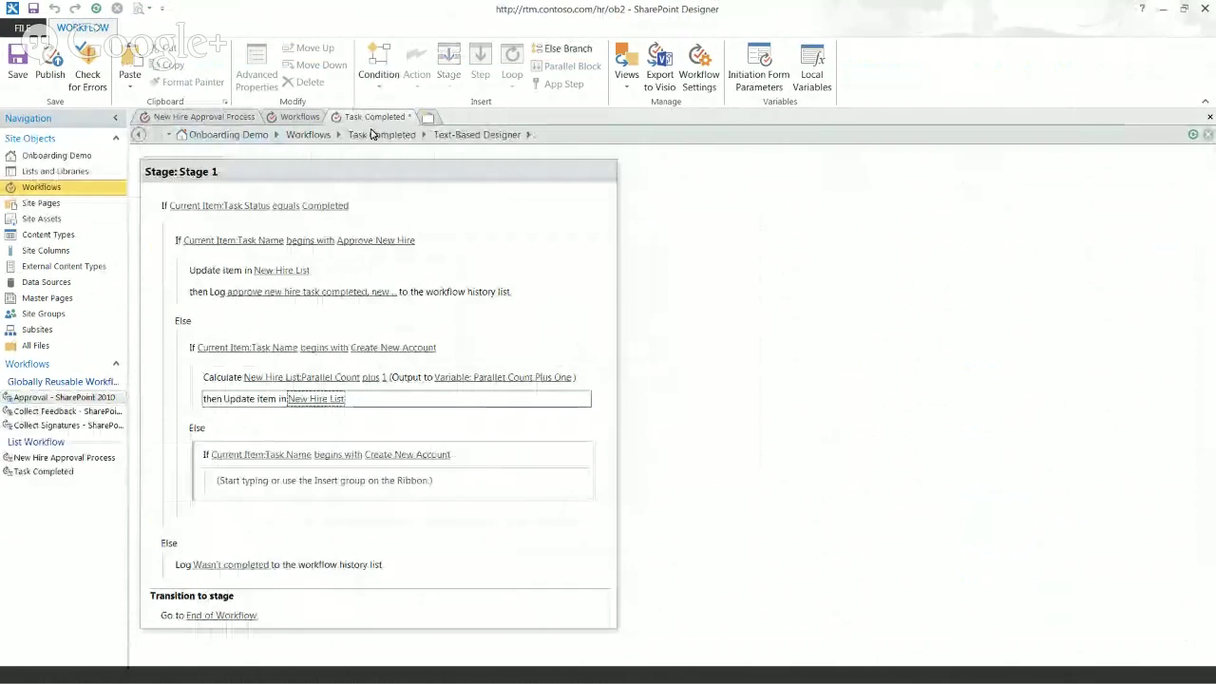
# Step: Change the nested condition's value from Create New Account to Create New Phone
pyautogui.click(395, 456)
pyautogui.moveTo(416, 454); pyautogui.dragTo(452, 452)
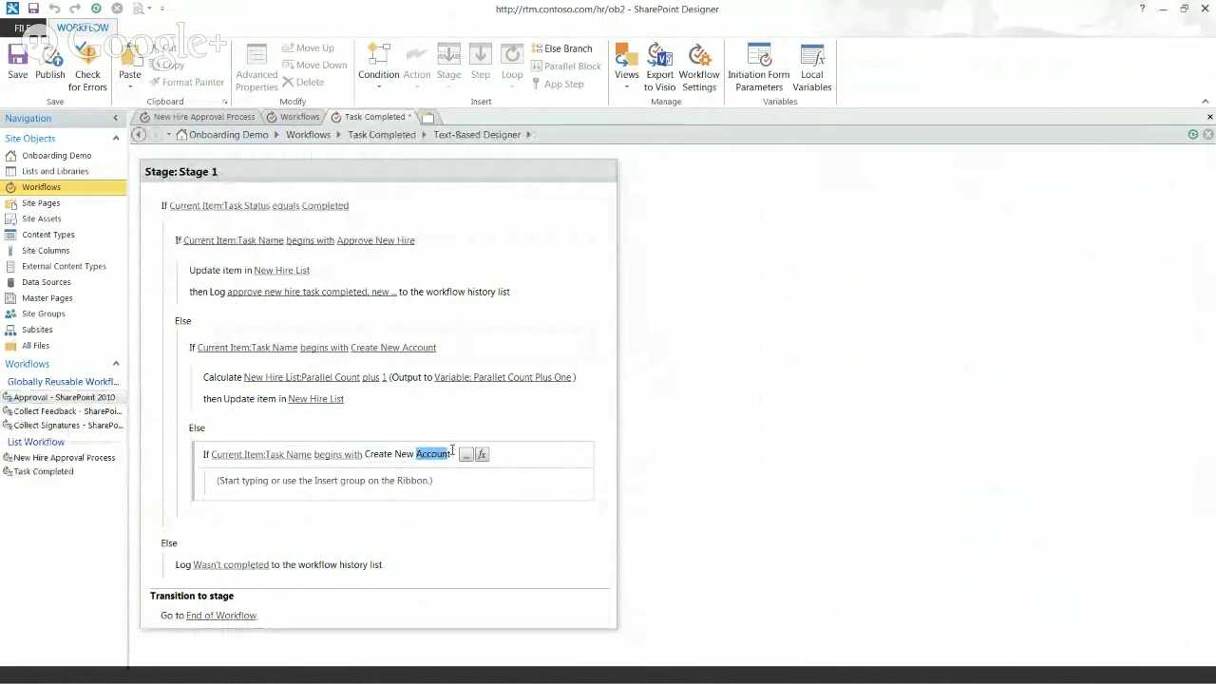
pyautogui.write('Phone')
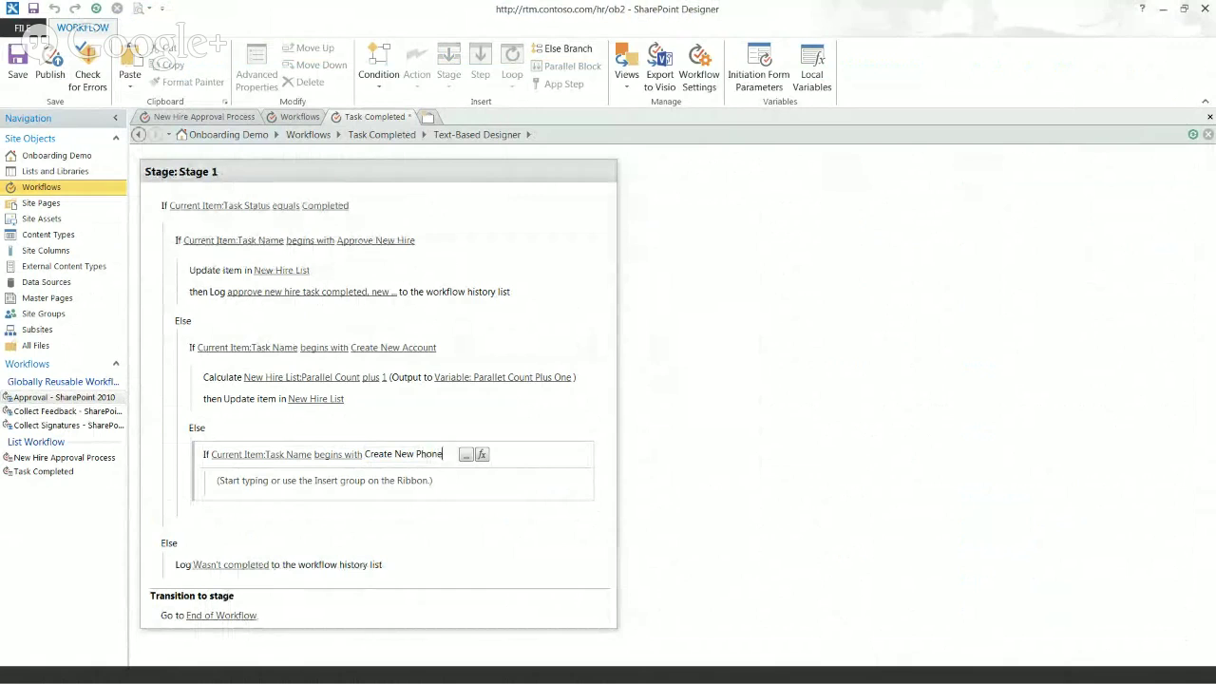
pyautogui.press('Return')
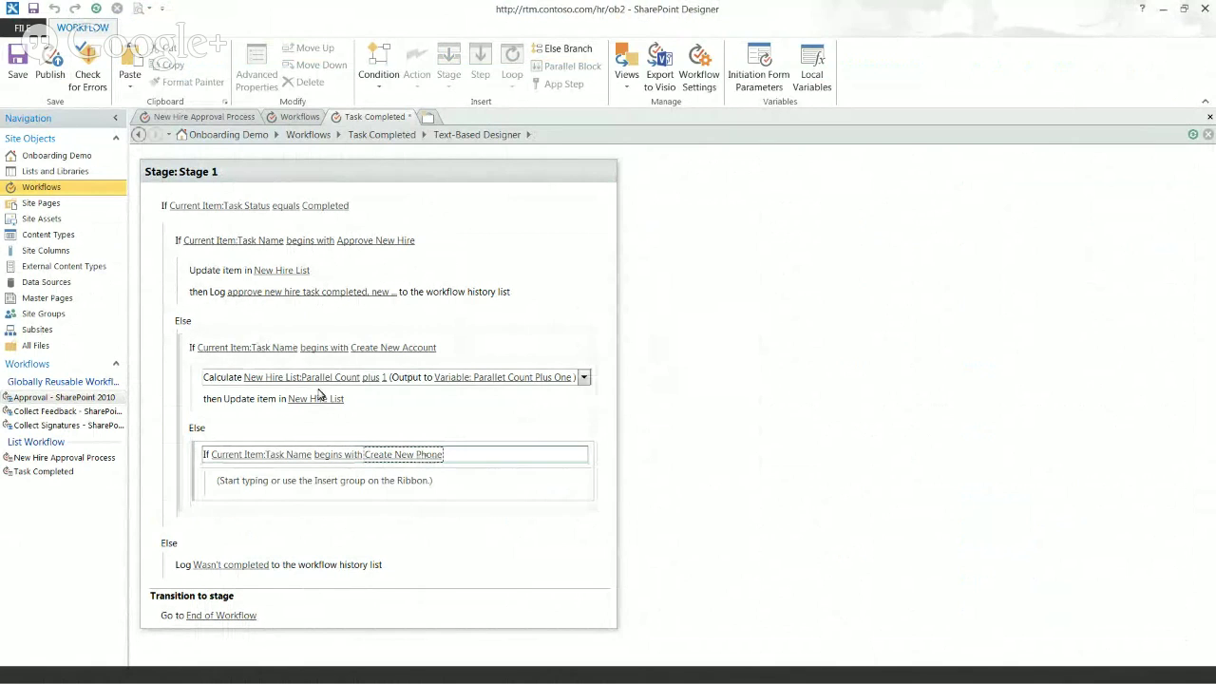
# Step: Paste the copied condition into the empty branch, then delete the pasted Create New Account block
pyautogui.click(226, 384)
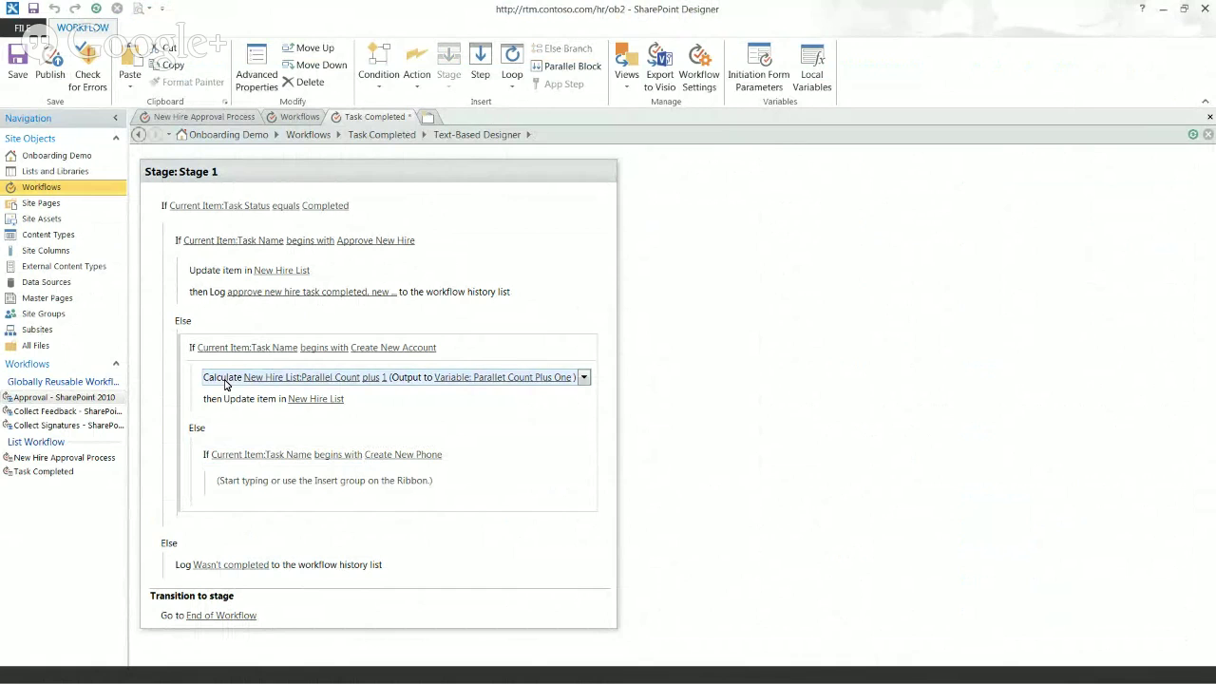
pyautogui.click(245, 493)
pyautogui.hotkey('ctrl', 'v')
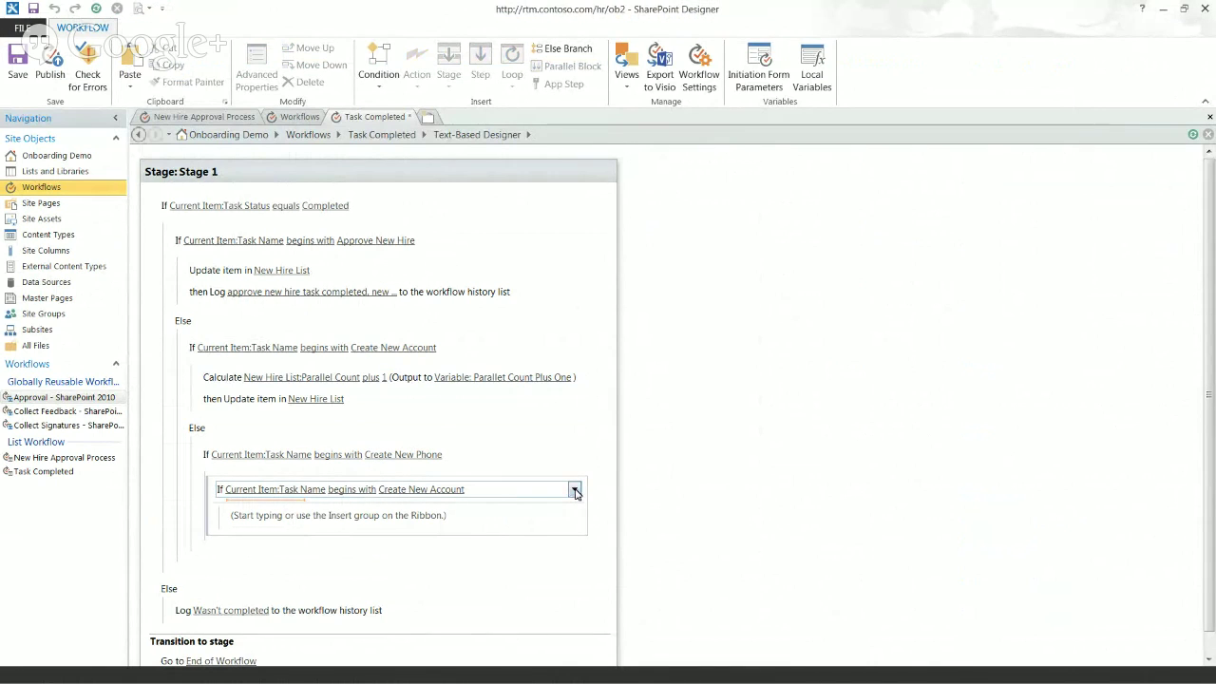
pyautogui.click(211, 493)
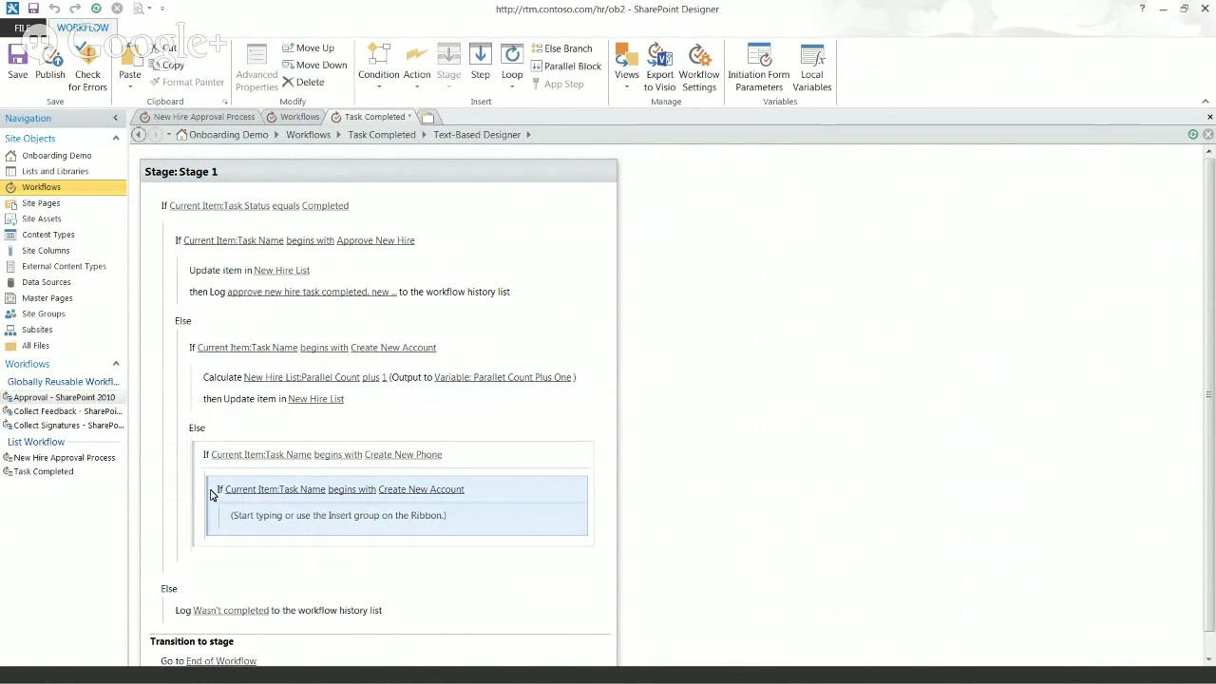
pyautogui.press('Delete')
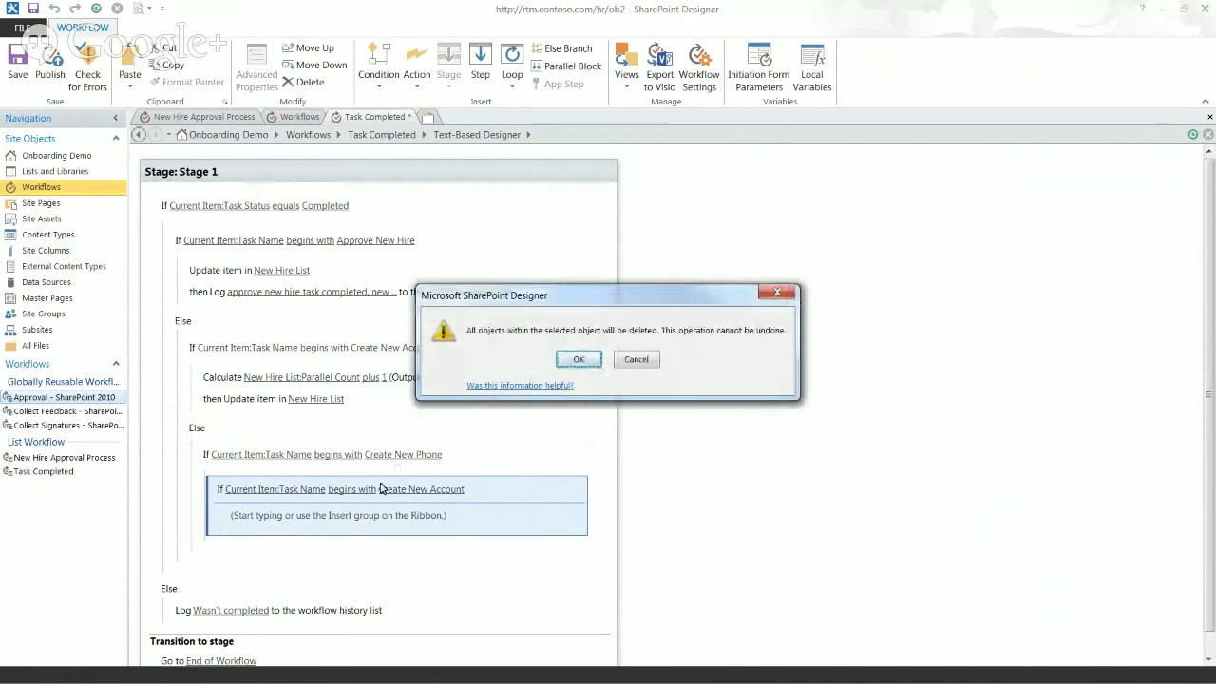
pyautogui.click(579, 360)
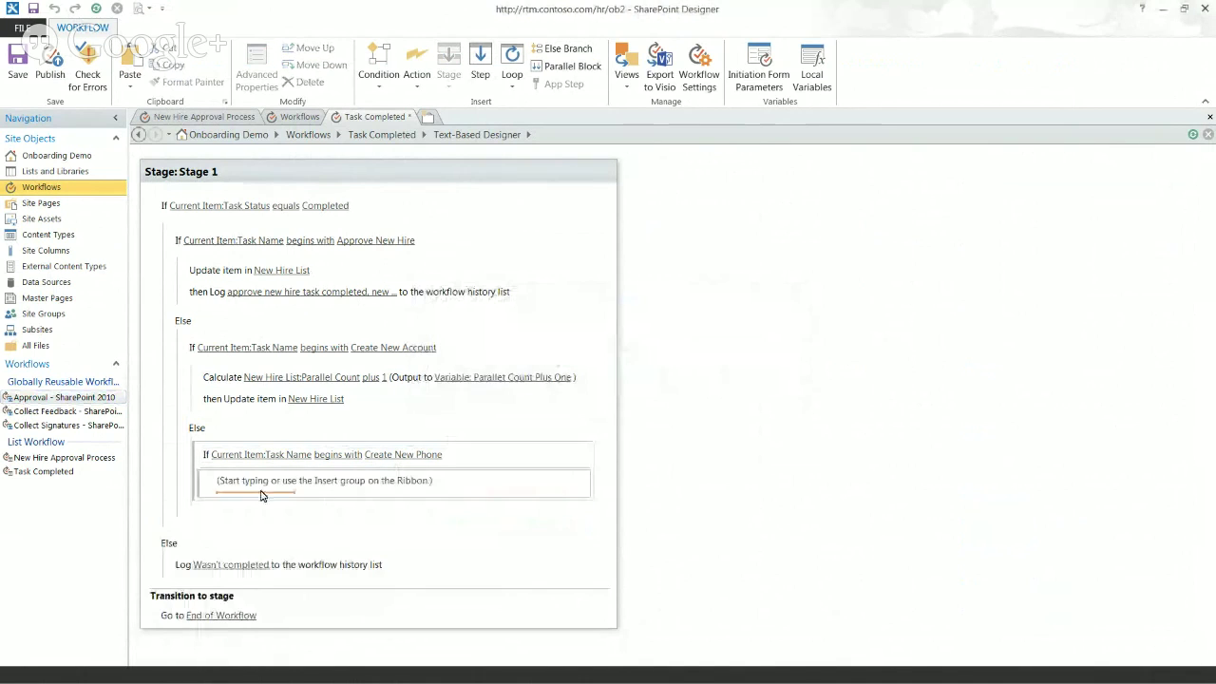
# Step: Try moving the Calculate action into the new branch and delete the duplicated Create New Account condition
pyautogui.click(223, 379)
pyautogui.moveTo(223, 379); pyautogui.dragTo(238, 481)
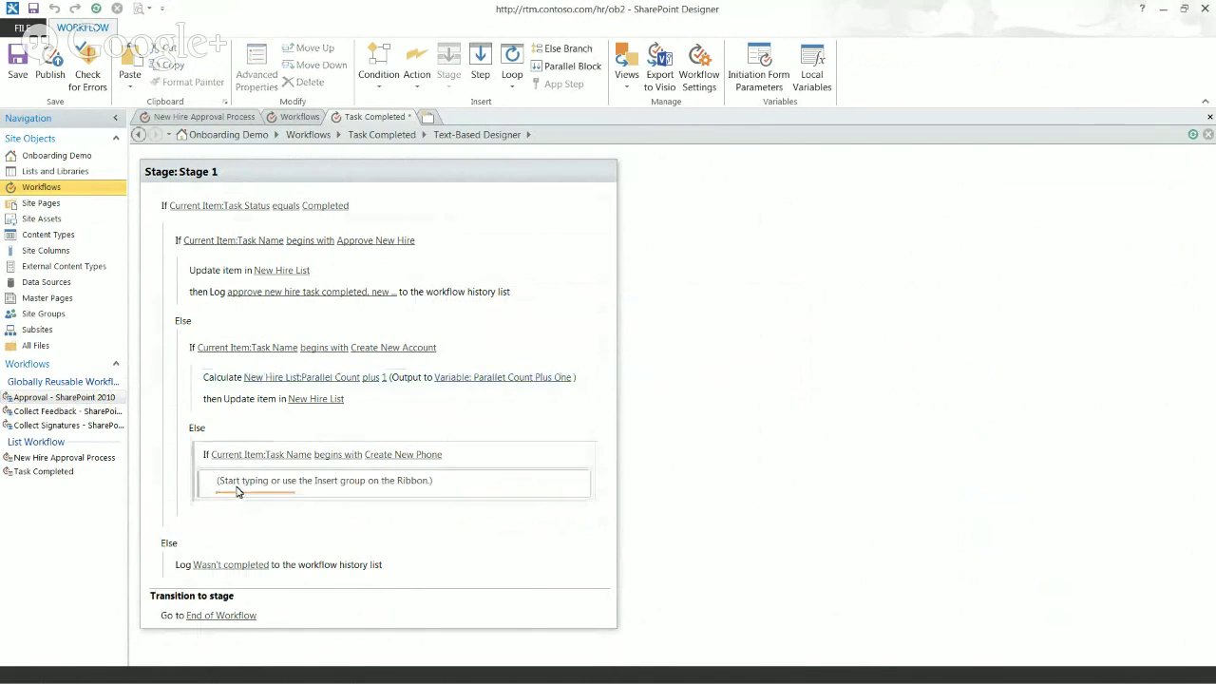
pyautogui.click(130, 61)
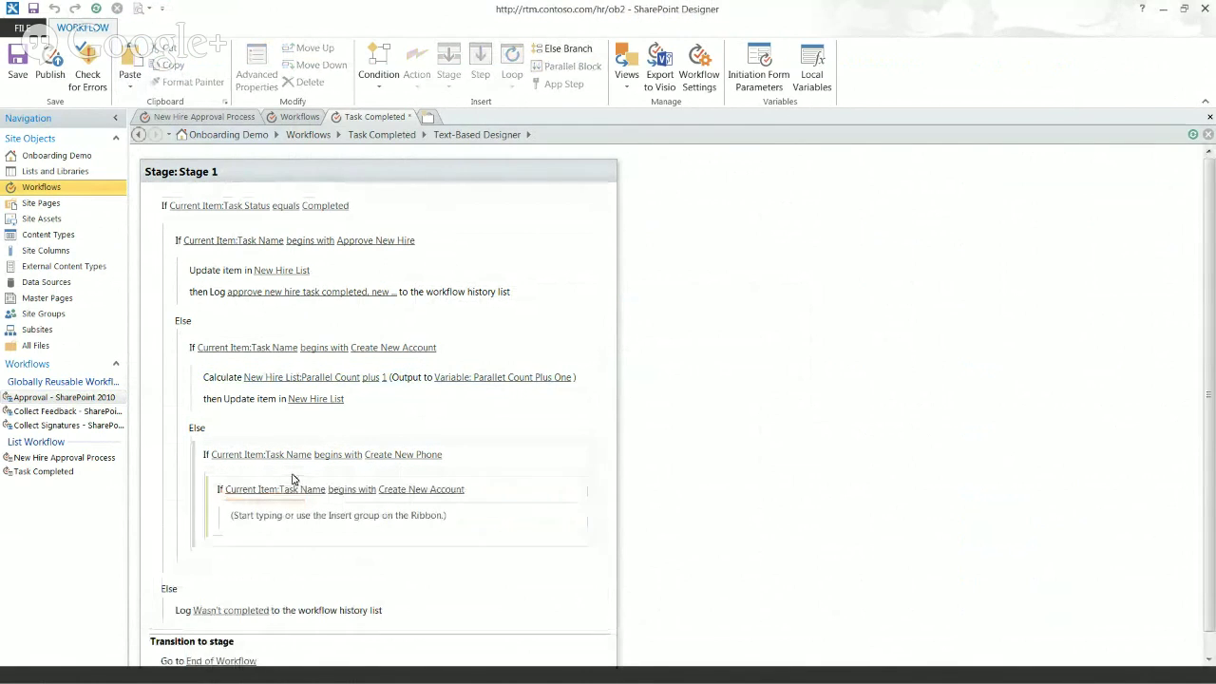
pyautogui.click(214, 499)
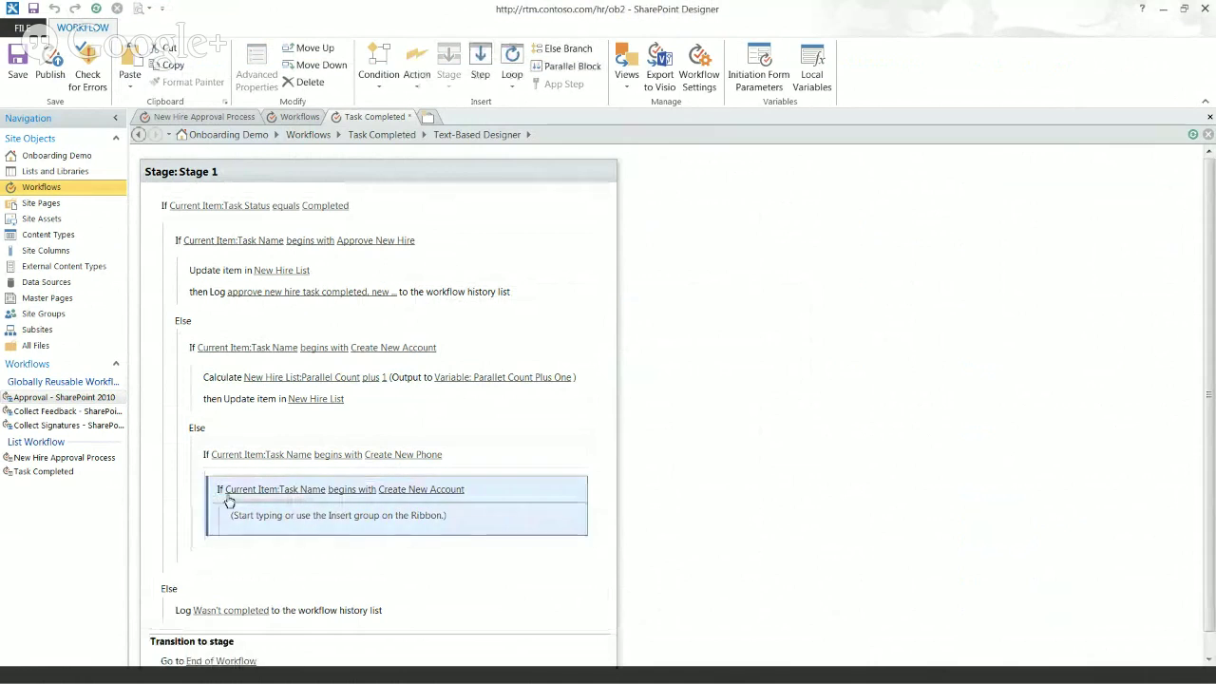
pyautogui.press('Delete')
pyautogui.click(579, 359)
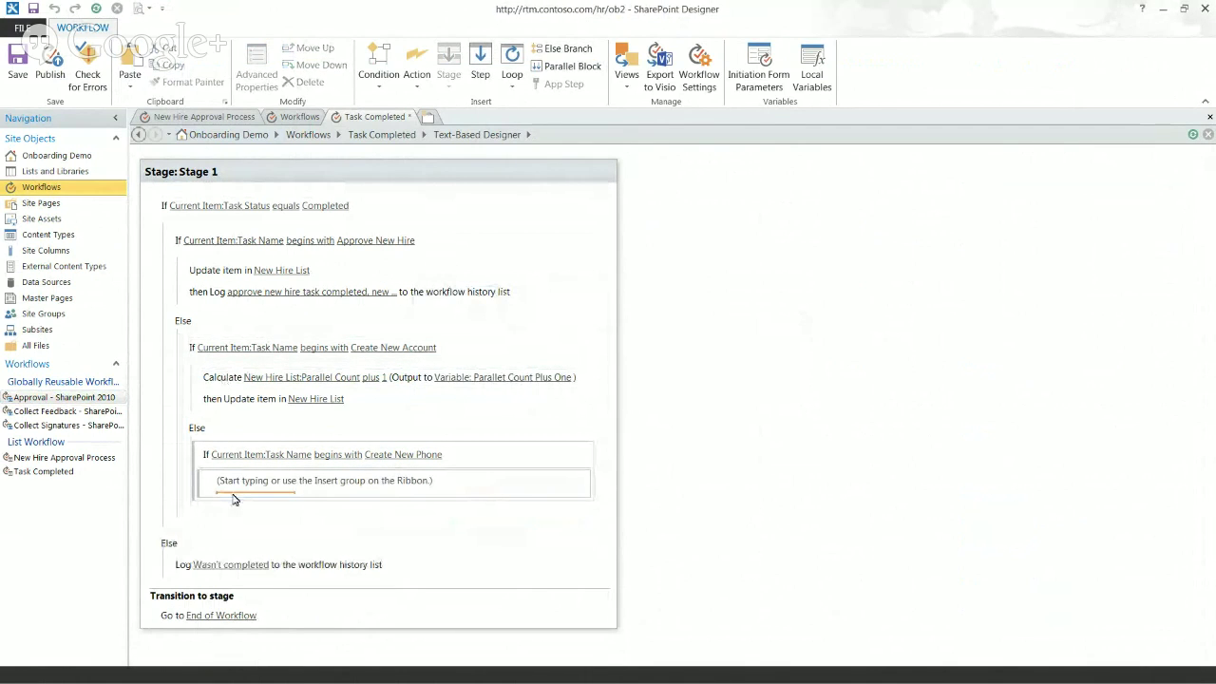
# Step: Insert a Do Calculation whose first value is New Hire List:Parallel Count, matched by New Hire Lookup, as Integer
pyautogui.write('c')
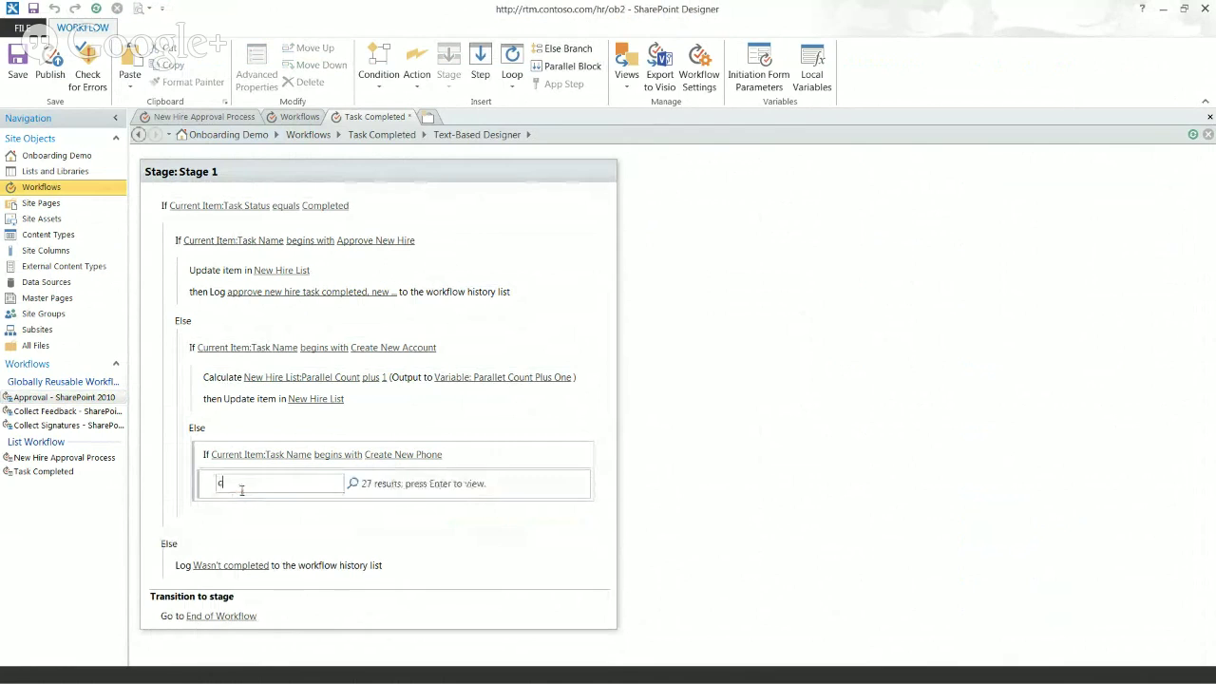
pyautogui.write('alc')
pyautogui.press('Return')
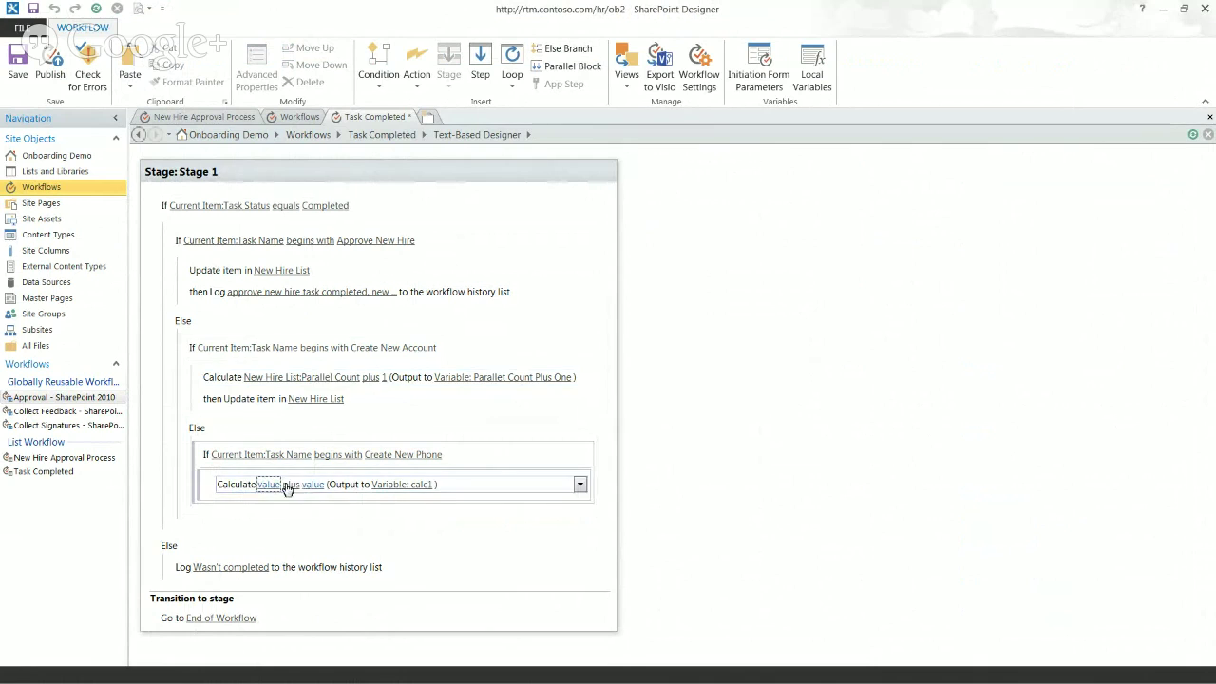
pyautogui.click(264, 487)
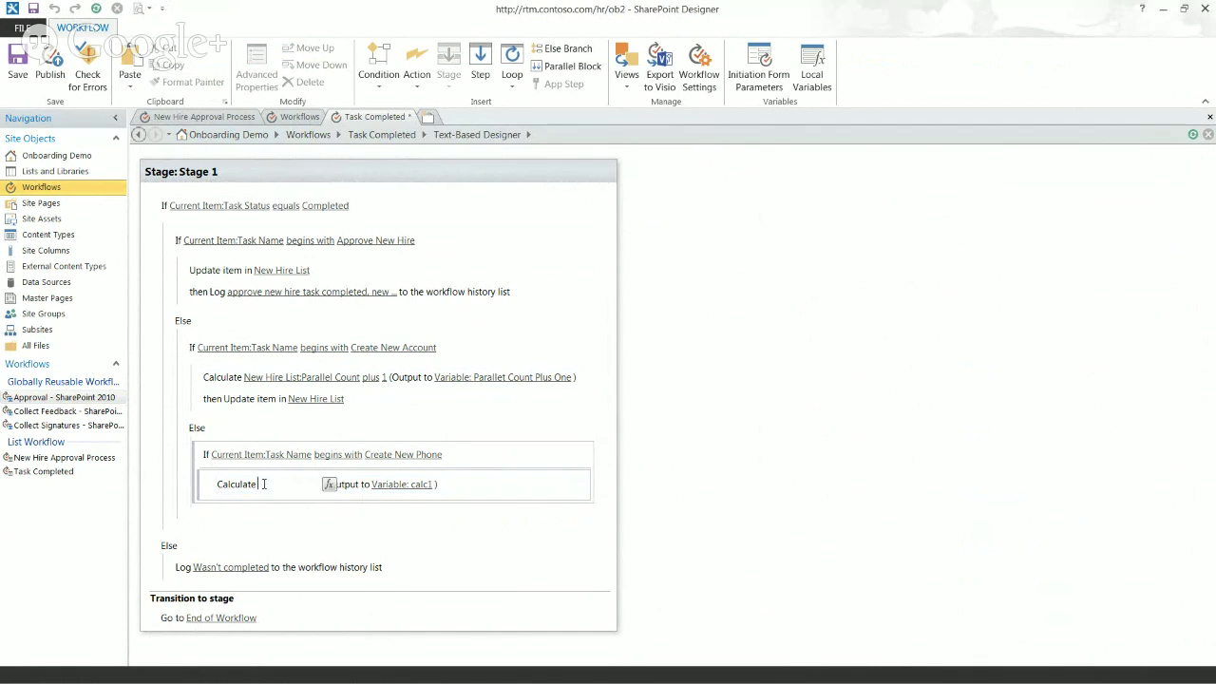
pyautogui.click(329, 486)
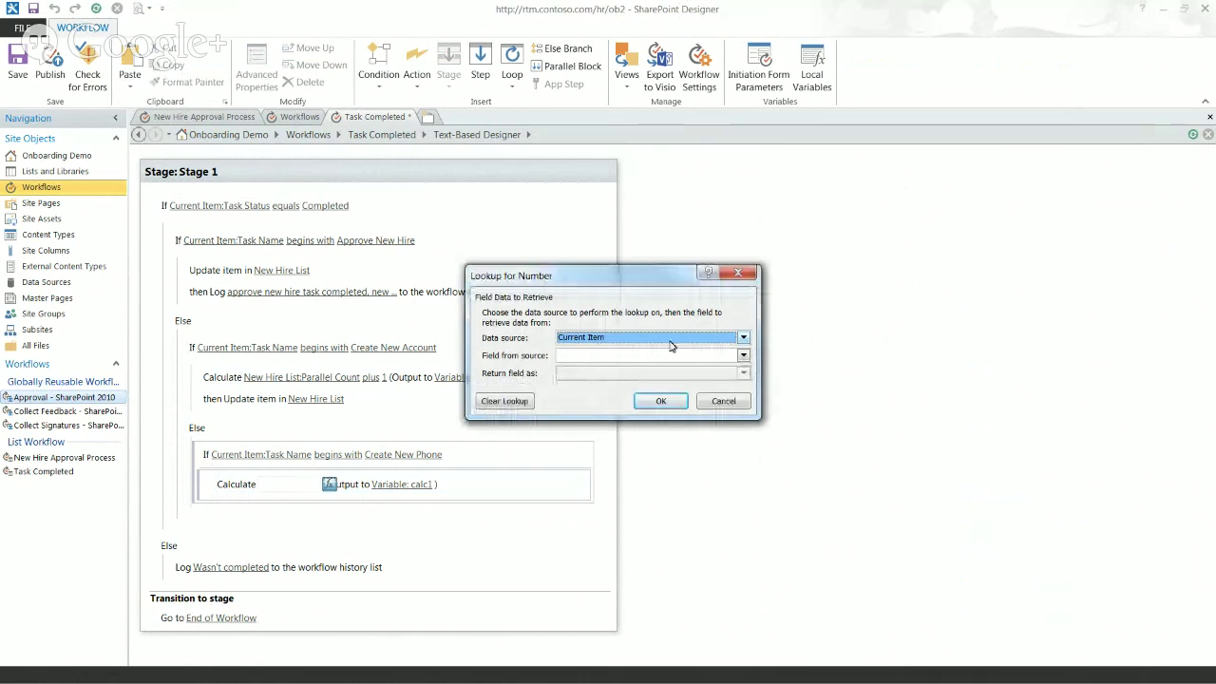
pyautogui.click(673, 339)
pyautogui.scroll(-3, 690, 385)
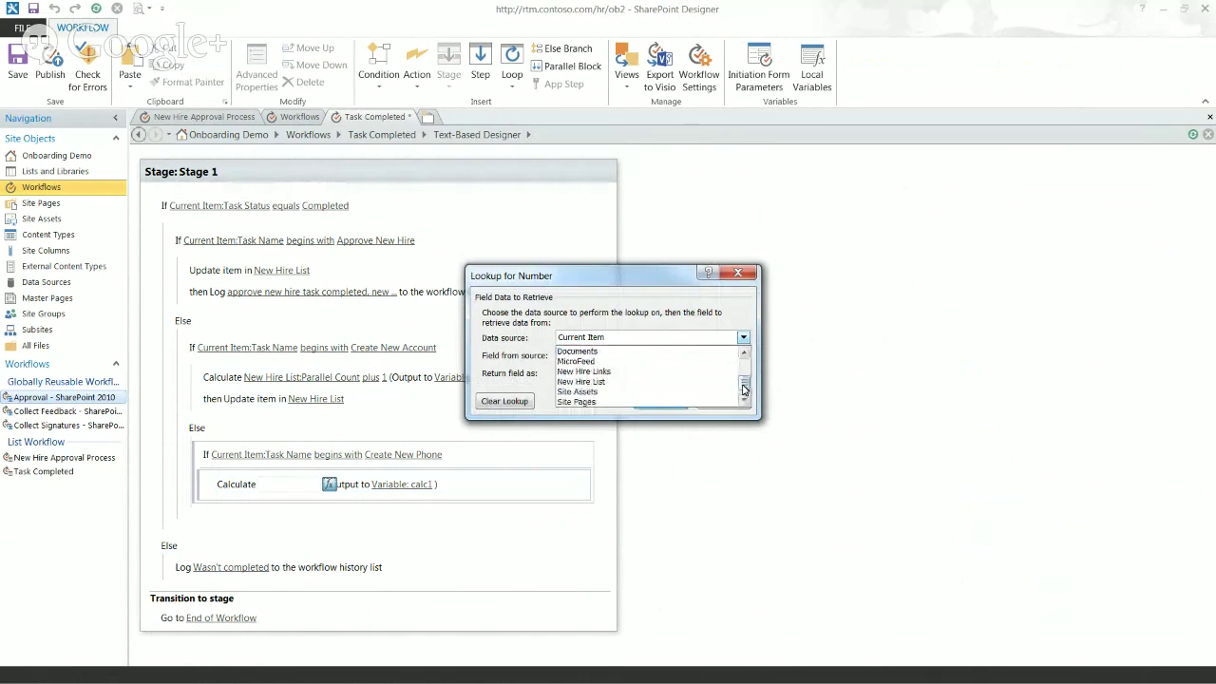
pyautogui.click(684, 381)
pyautogui.click(655, 361)
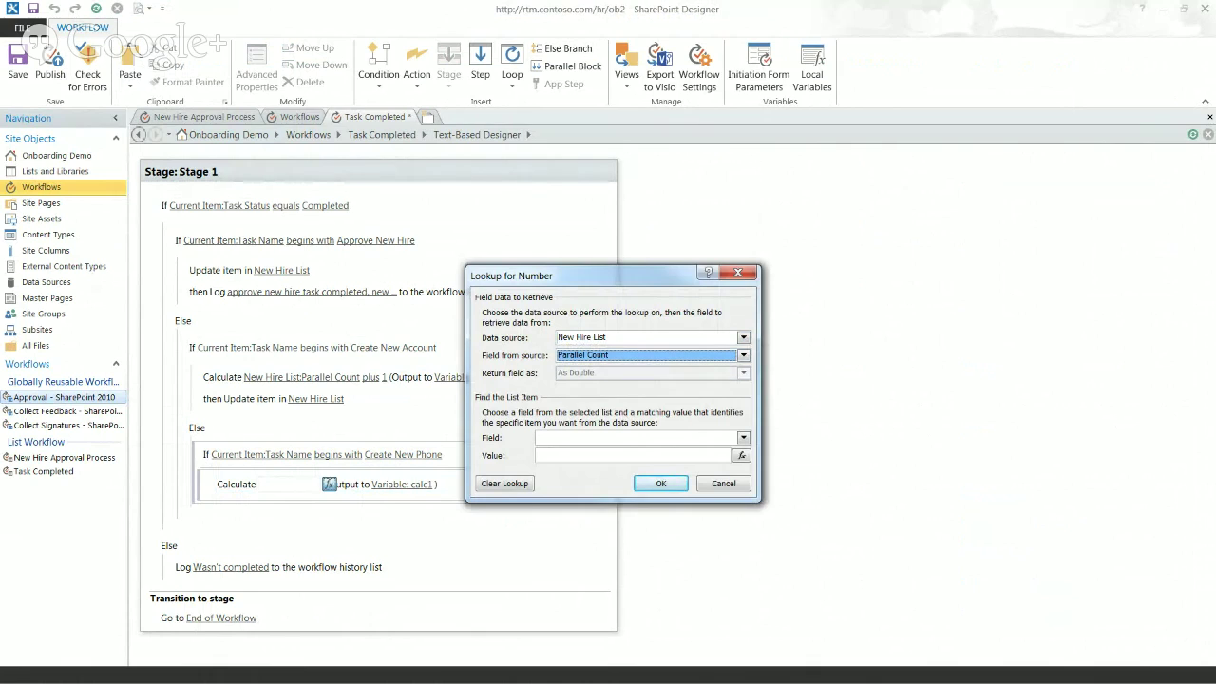
pyautogui.press('Tab')
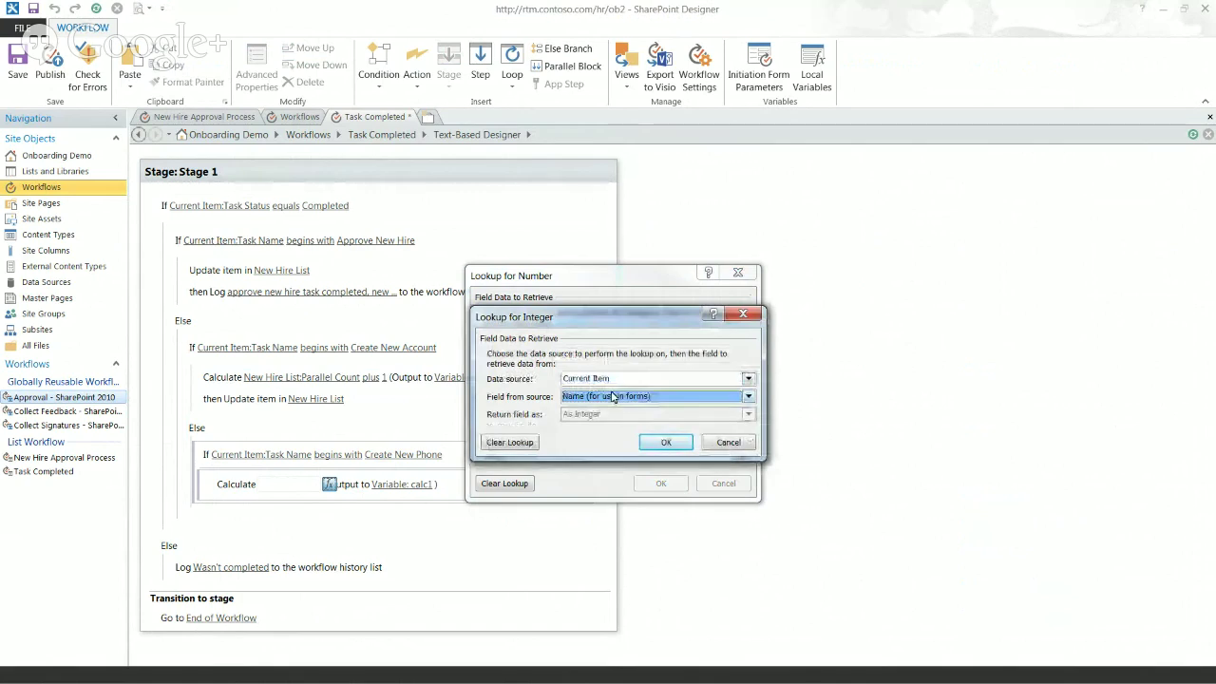
pyautogui.click(613, 396)
pyautogui.click(613, 416)
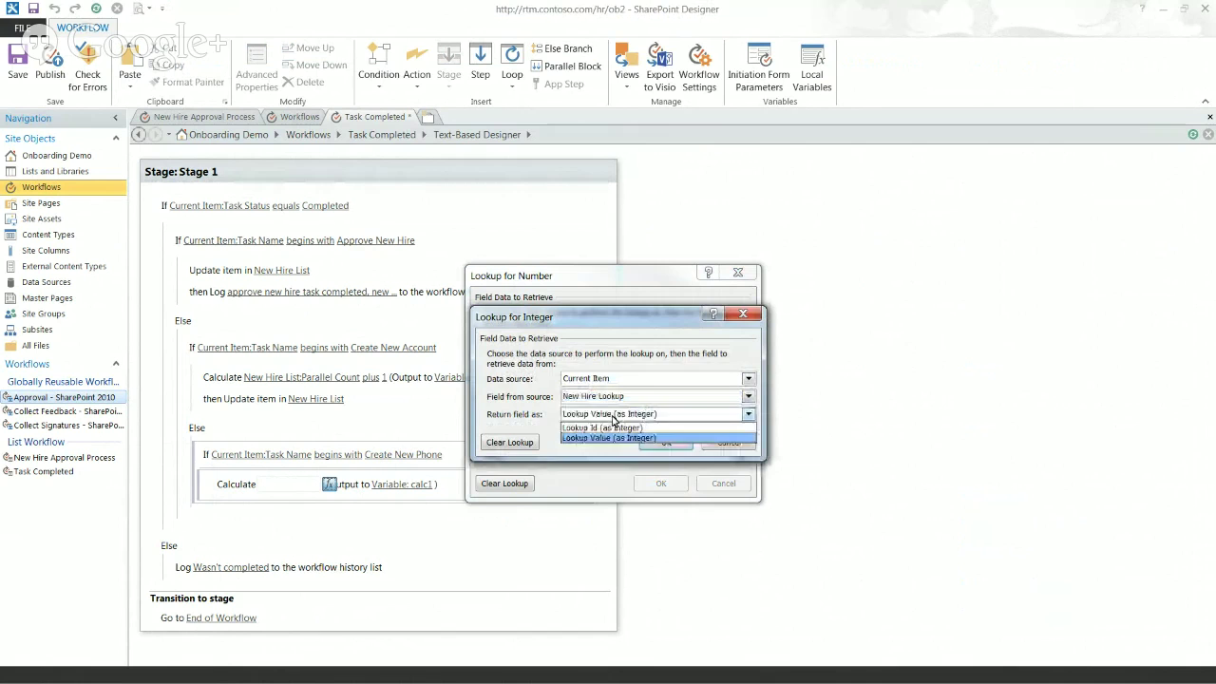
pyautogui.click(613, 437)
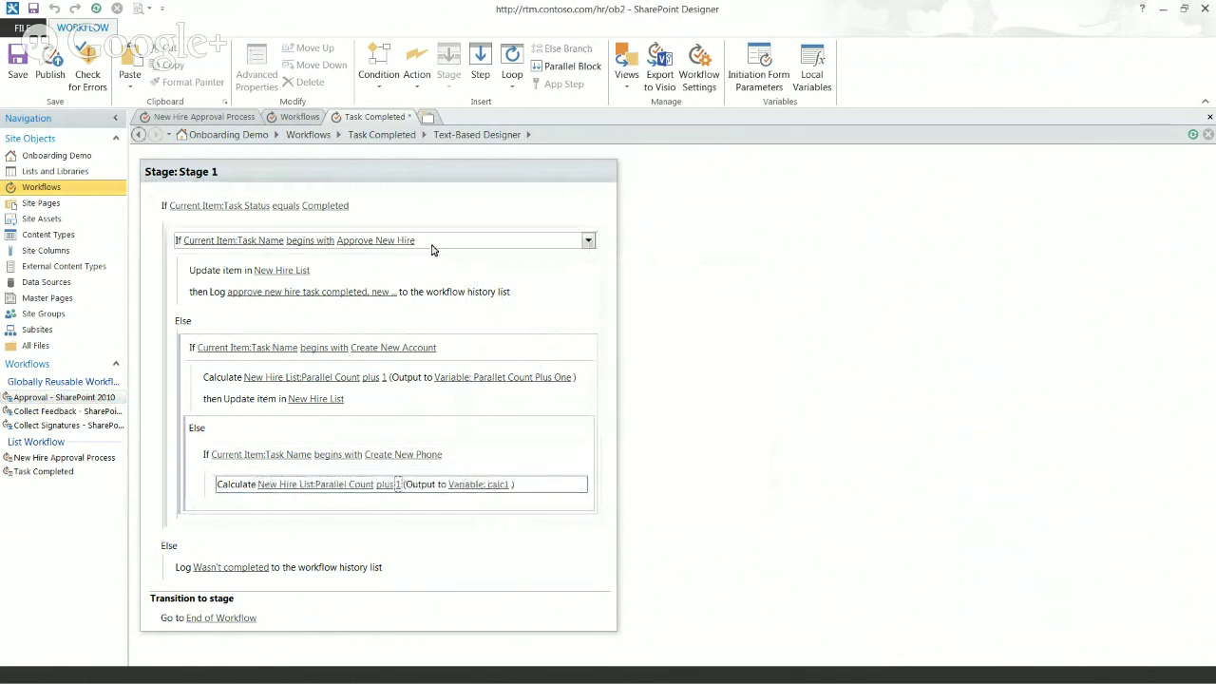
# Step: Store the calculation result in Parallel Count Plus One and select the account branch's Update item action
pyautogui.click(478, 485)
pyautogui.click(524, 485)
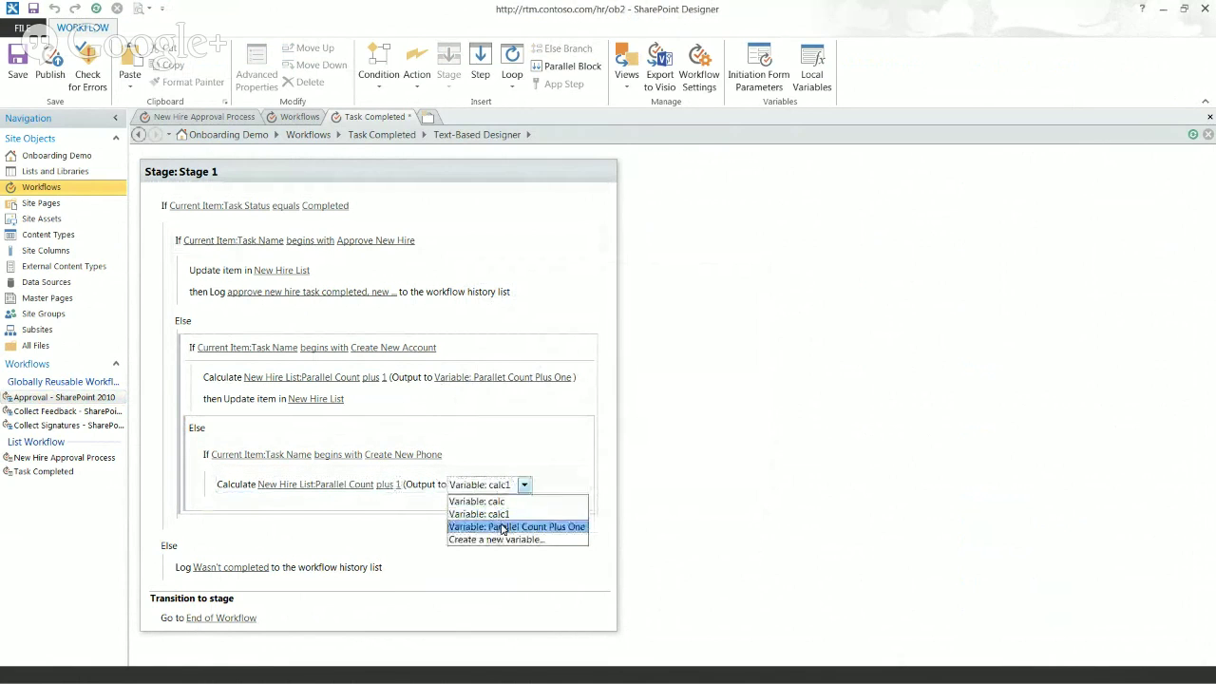
pyautogui.click(503, 528)
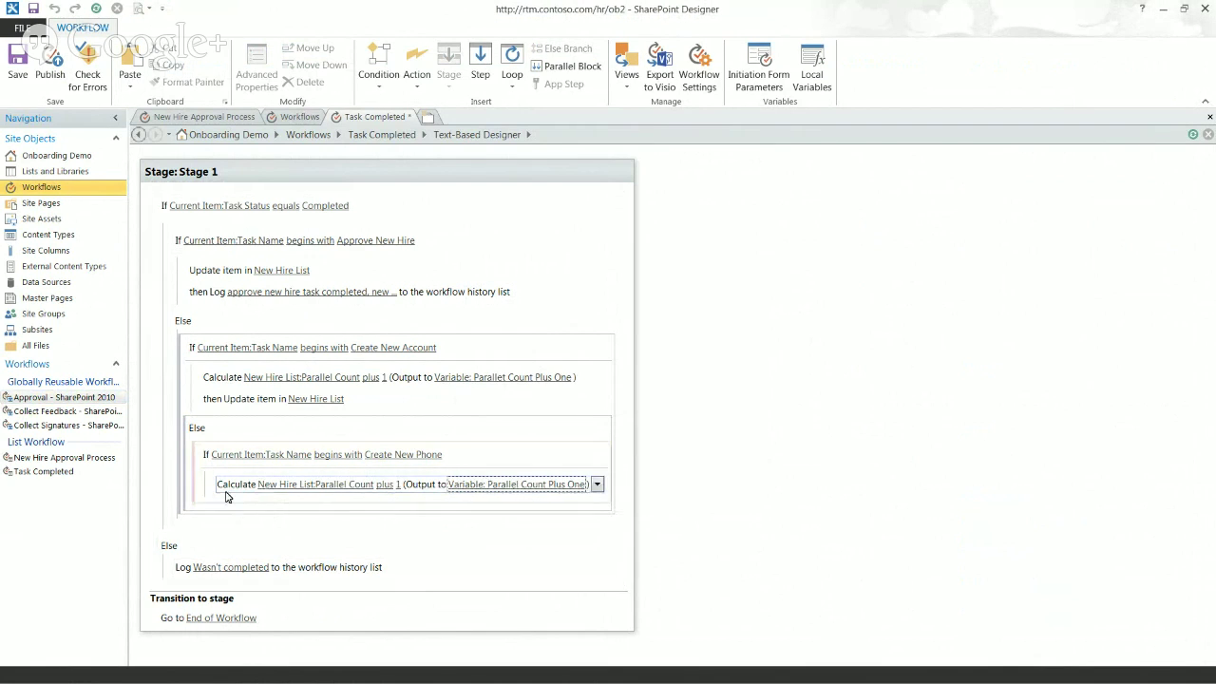
pyautogui.click(236, 500)
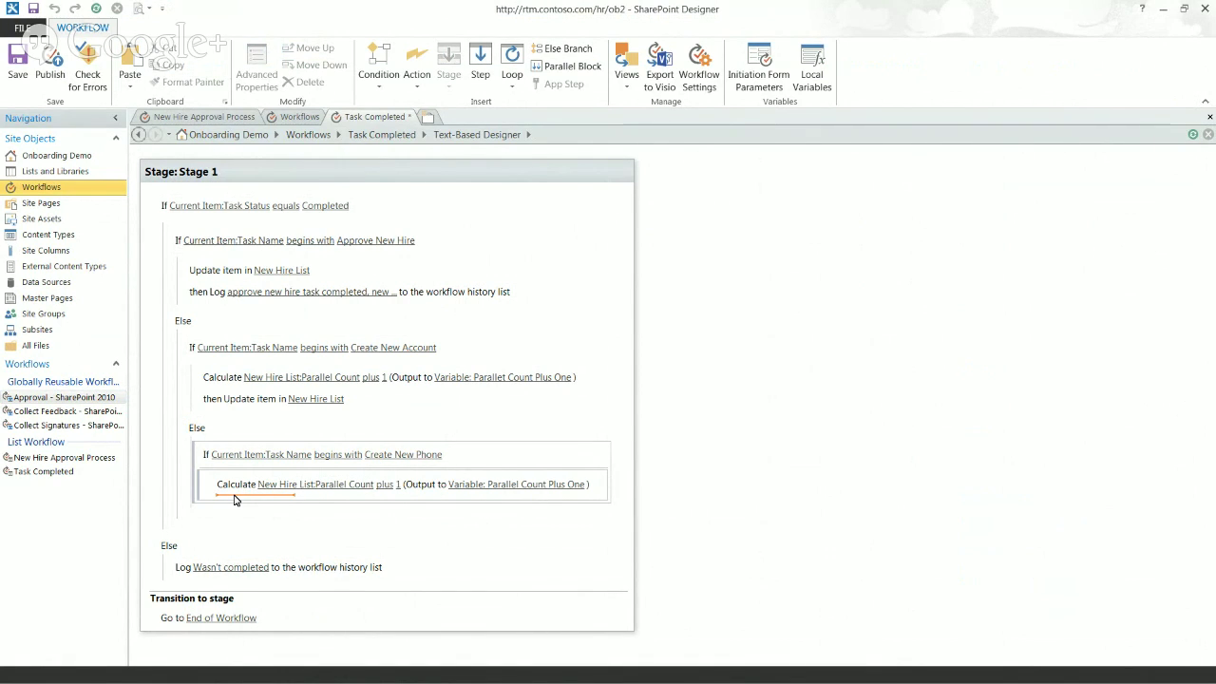
pyautogui.click(252, 407)
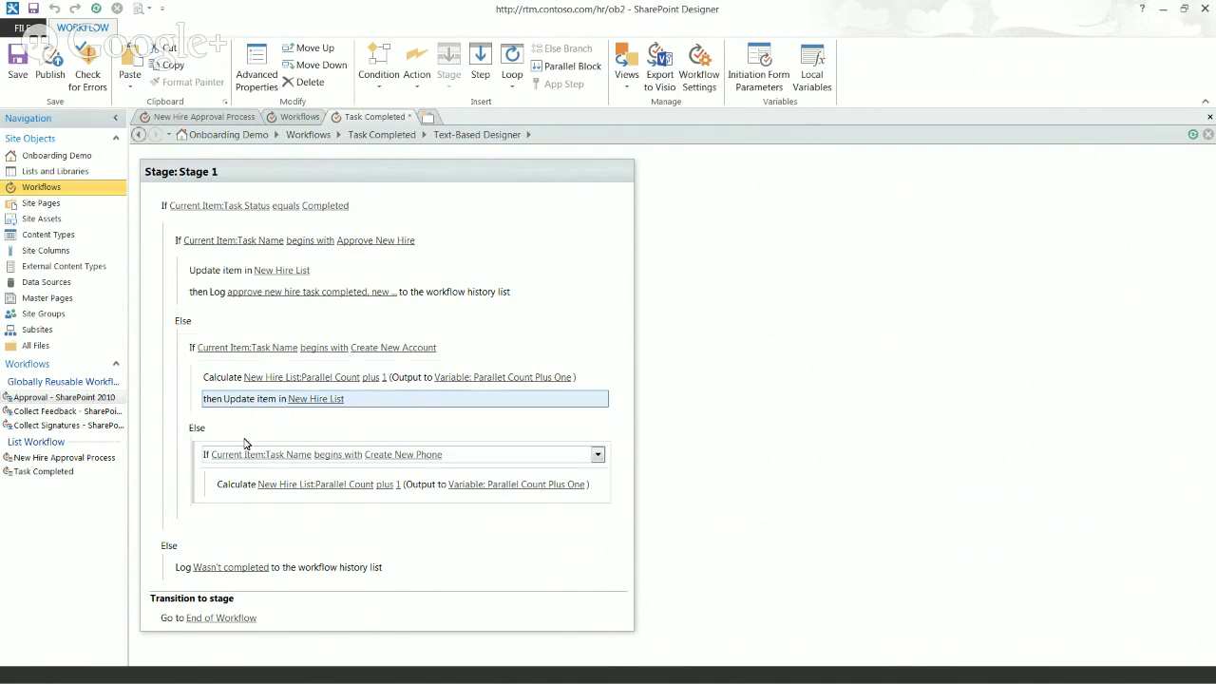
# Step: Paste the Update item action below the phone calculation, keeping its Parallel Count field assignment
pyautogui.click(236, 498)
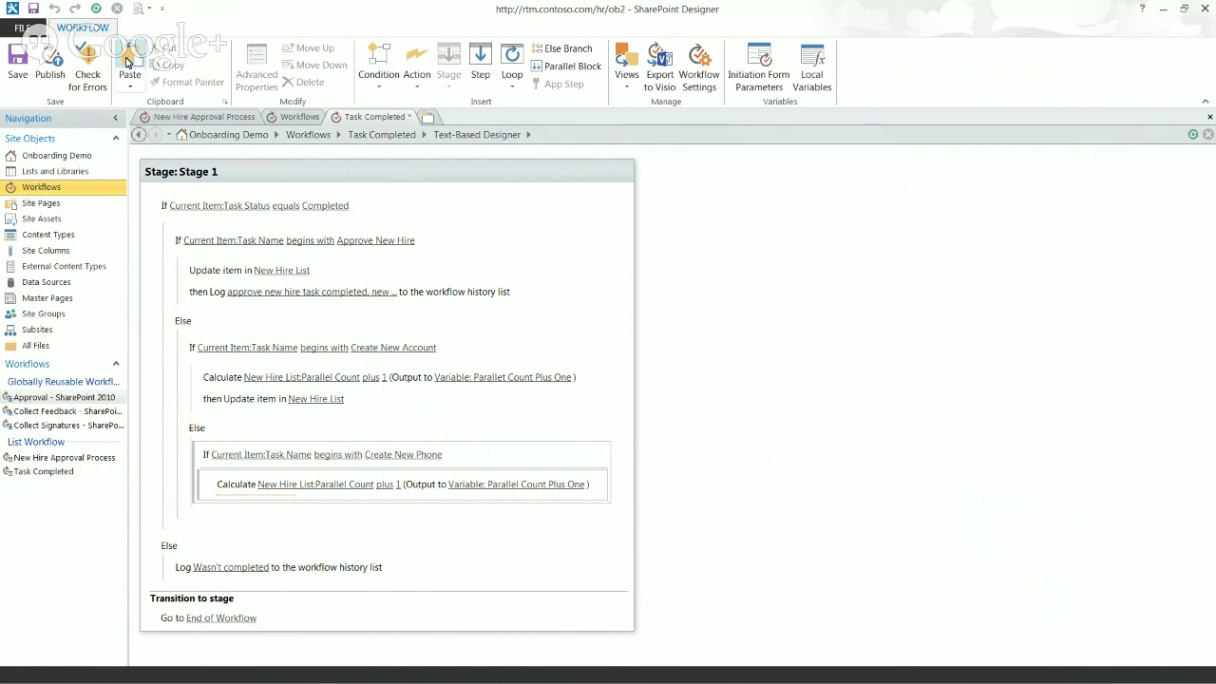
pyautogui.click(129, 62)
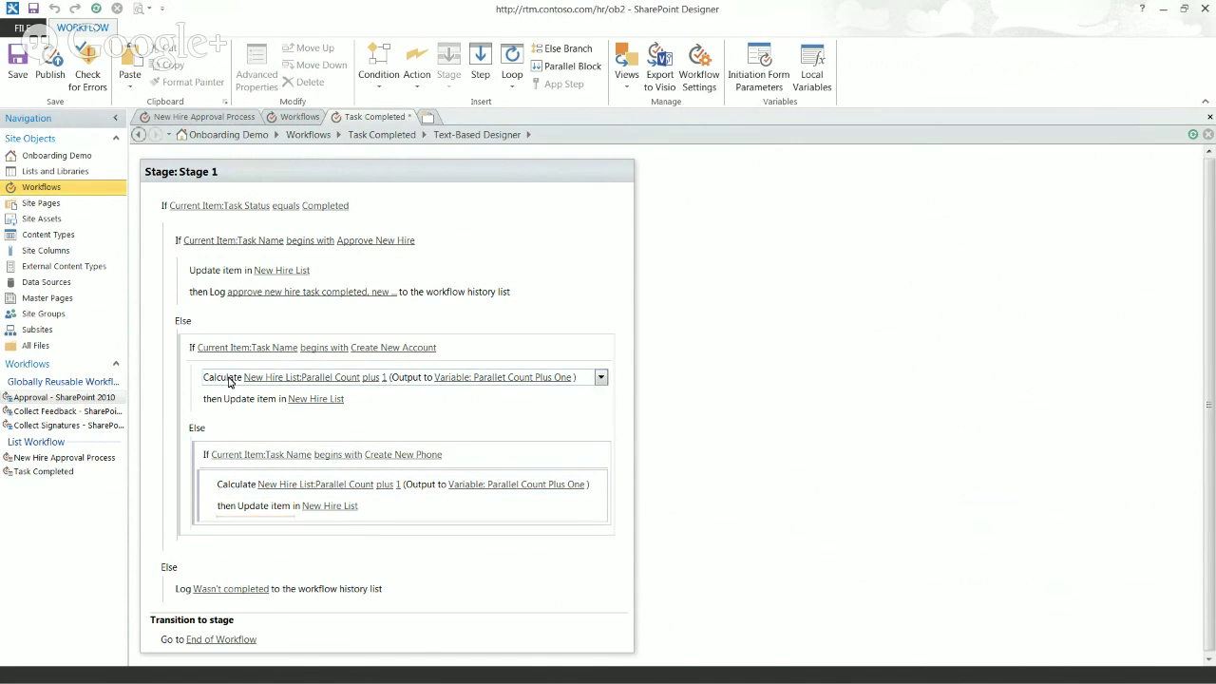
pyautogui.click(315, 509)
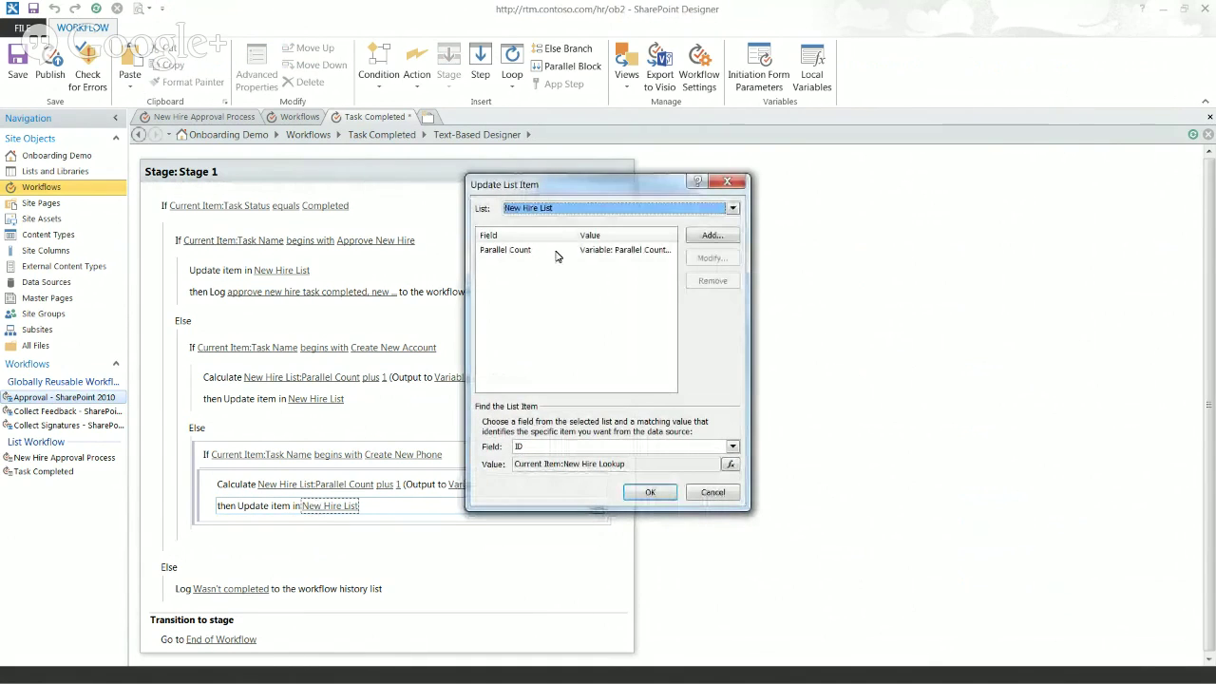
pyautogui.click(615, 253)
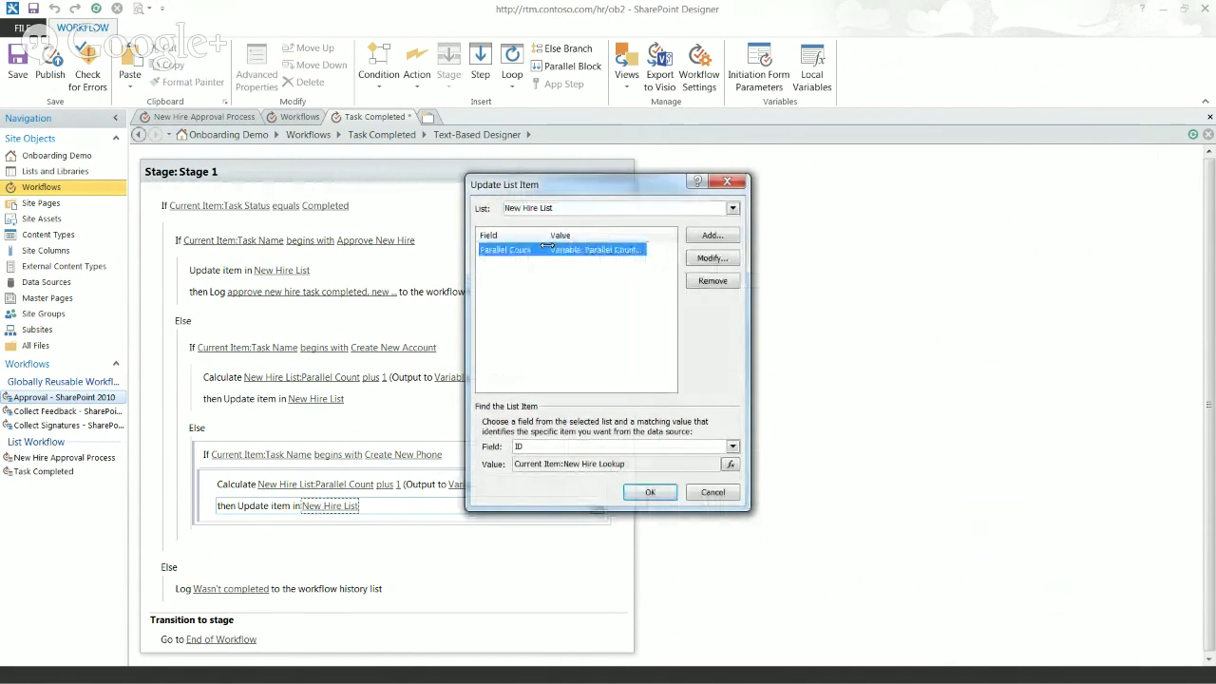
pyautogui.click(650, 491)
pyautogui.click(238, 488)
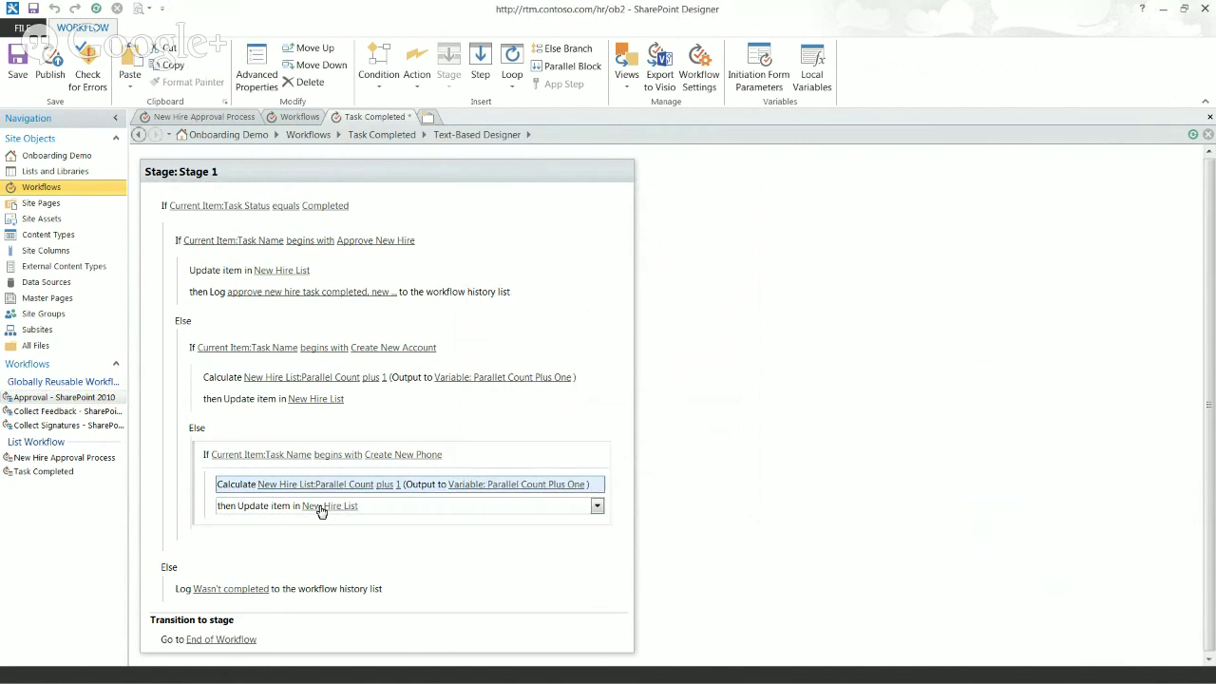
pyautogui.click(261, 508)
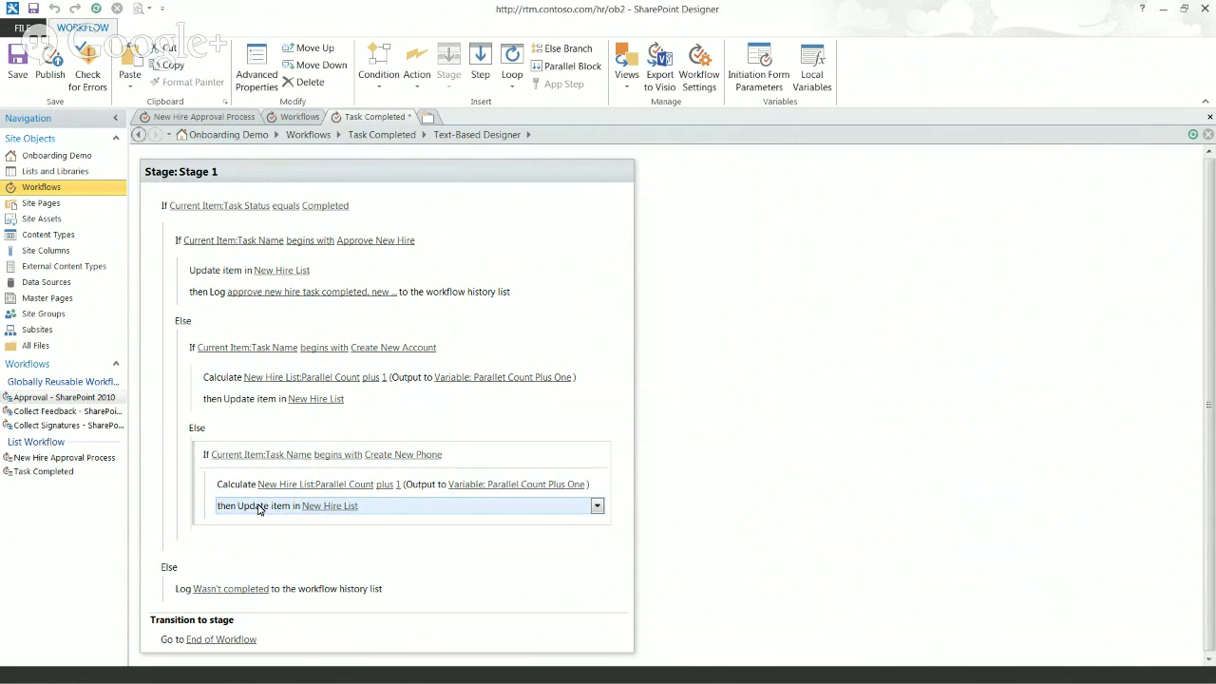
pyautogui.click(223, 507)
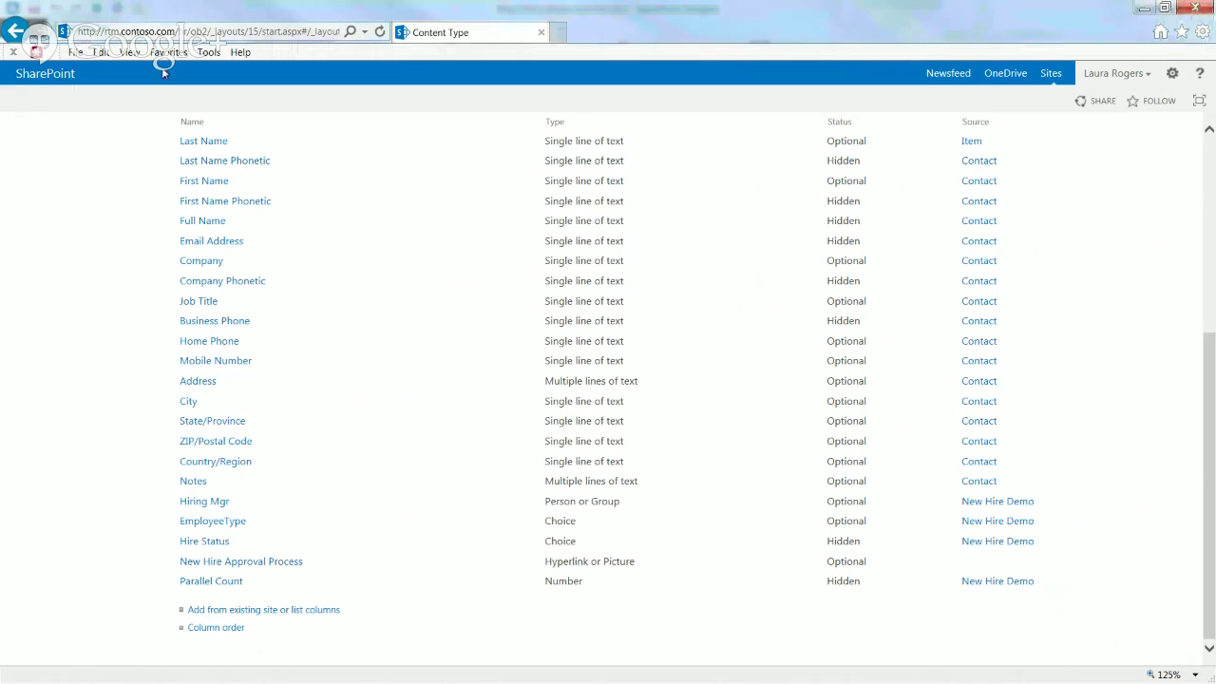
# Step: From New Hire List settings, open the New Hire Demo content type's 'Add from existing site or list columns' page
pyautogui.click(165, 34)
pyautogui.press('Return')
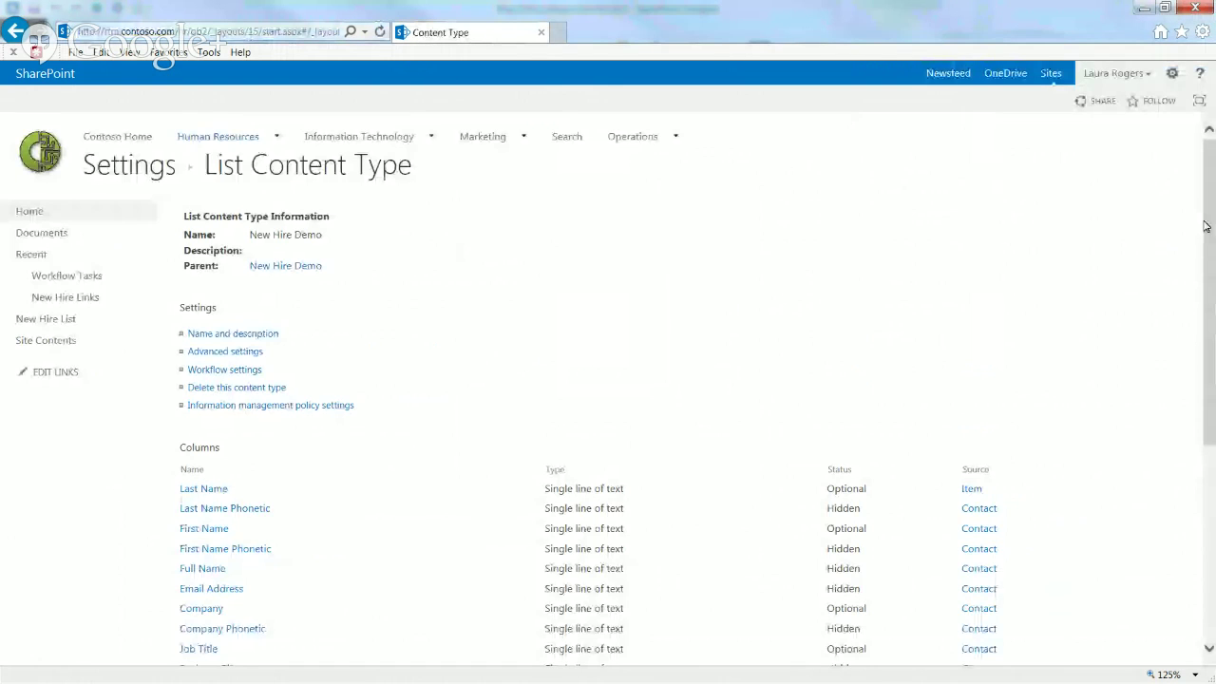
pyautogui.scroll(-1, 1212, 237)
pyautogui.scroll(-5, 1212, 237)
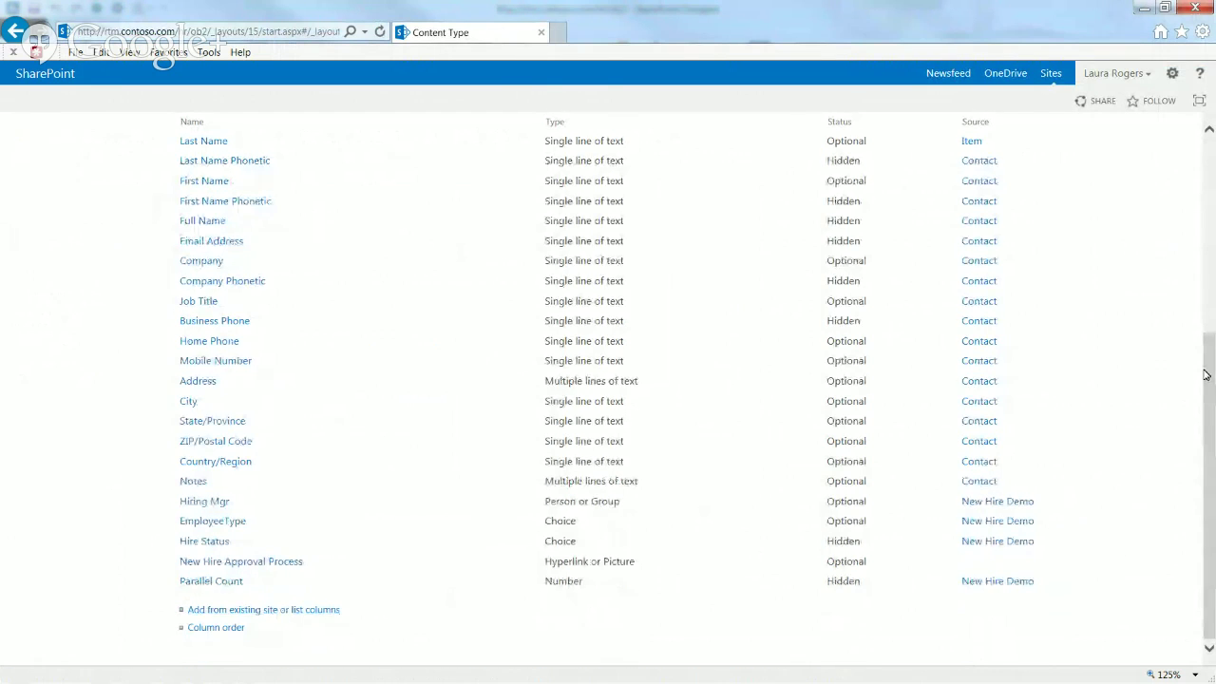
pyautogui.moveTo(1205, 376); pyautogui.dragTo(1211, 145)
pyautogui.click(131, 166)
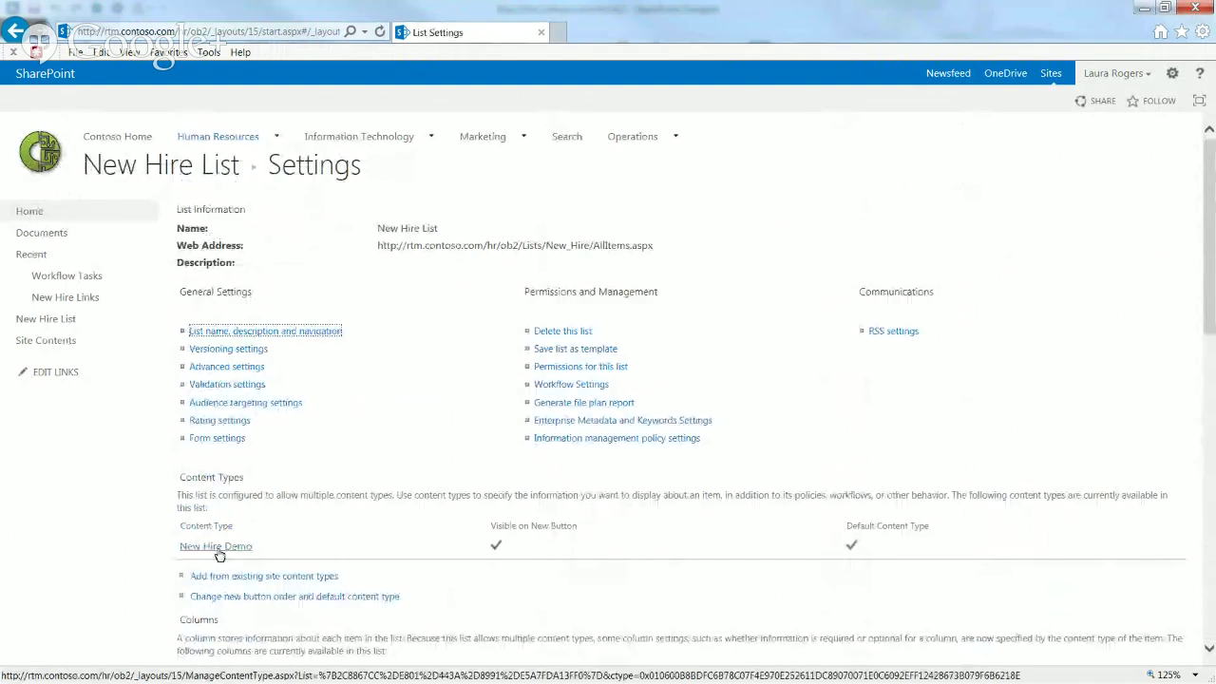
pyautogui.click(218, 548)
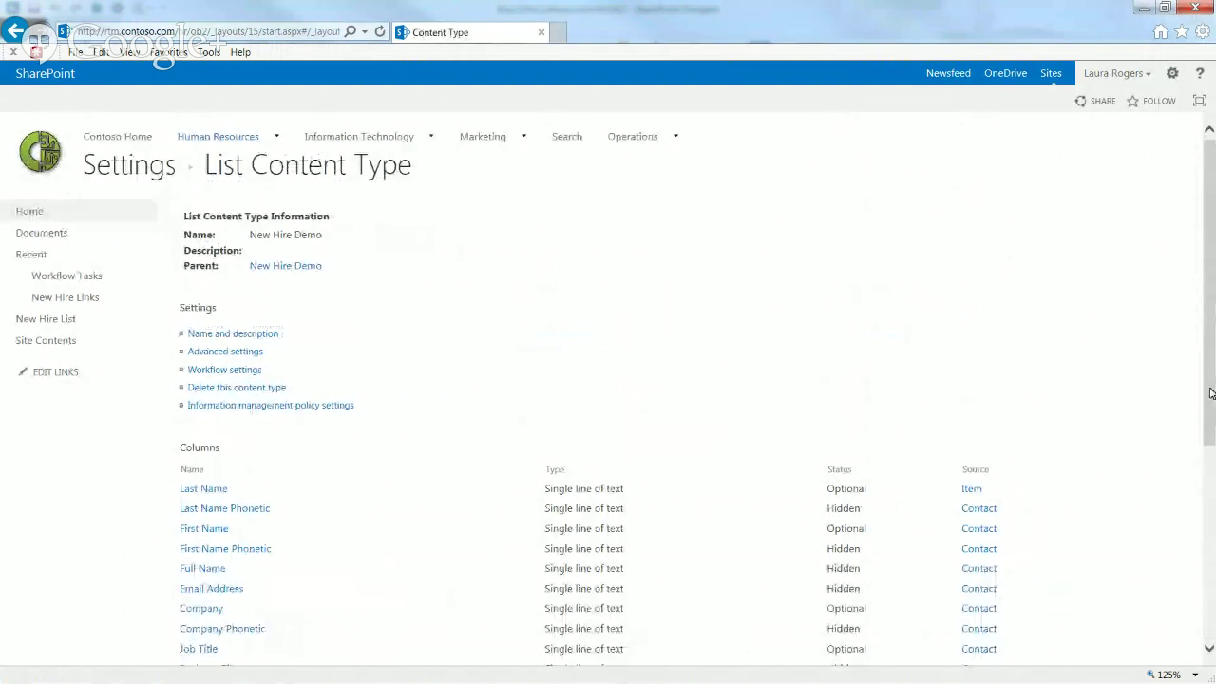
pyautogui.scroll(-5, 1207, 399)
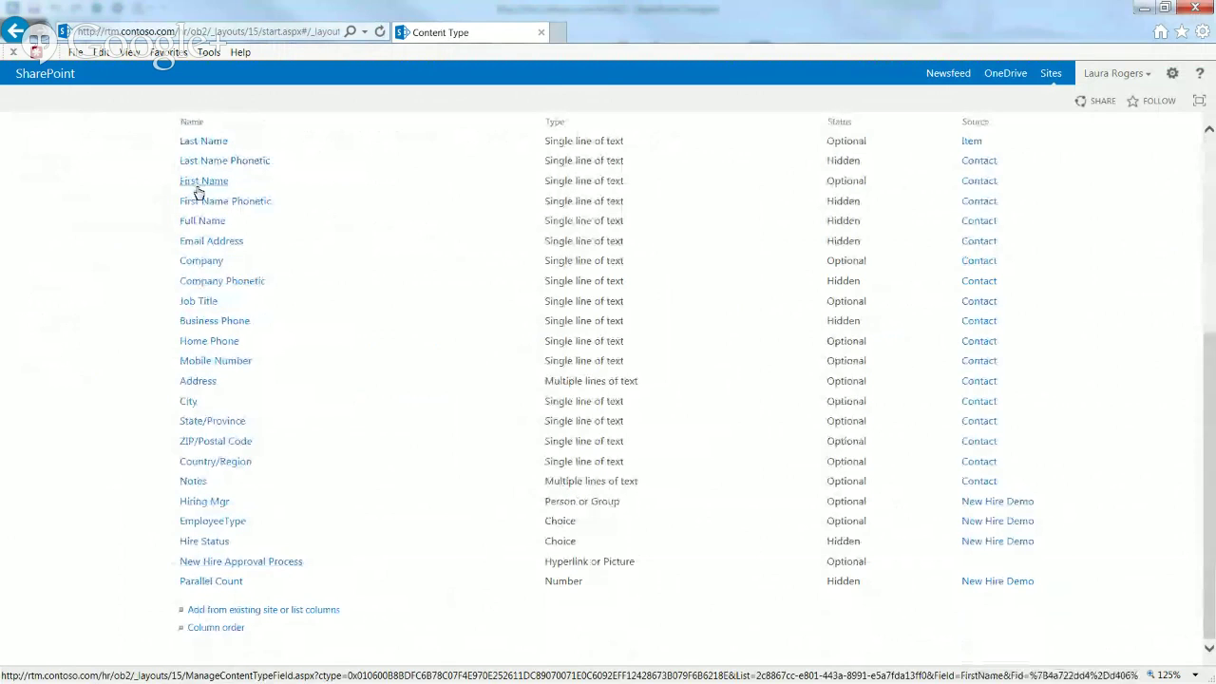
pyautogui.click(269, 610)
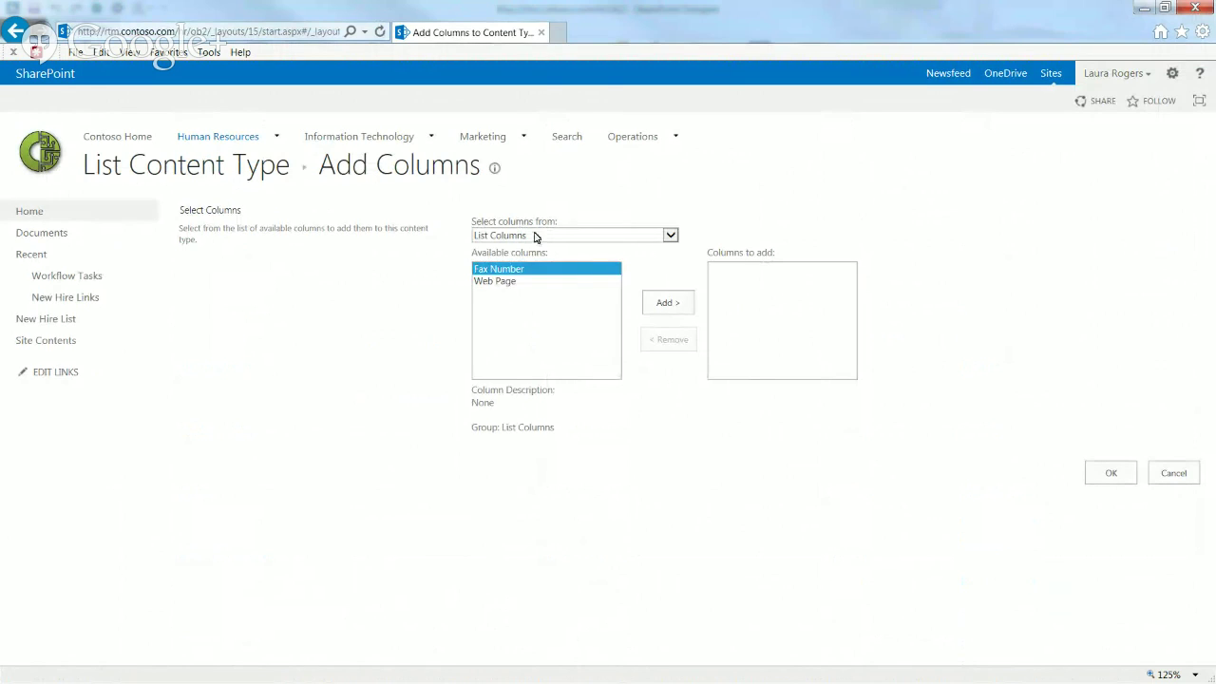
# Step: Browse the column groups A New Hire Group, Custom Columns and A Custom Group, then go to Site Settings
pyautogui.click(535, 236)
pyautogui.click(532, 257)
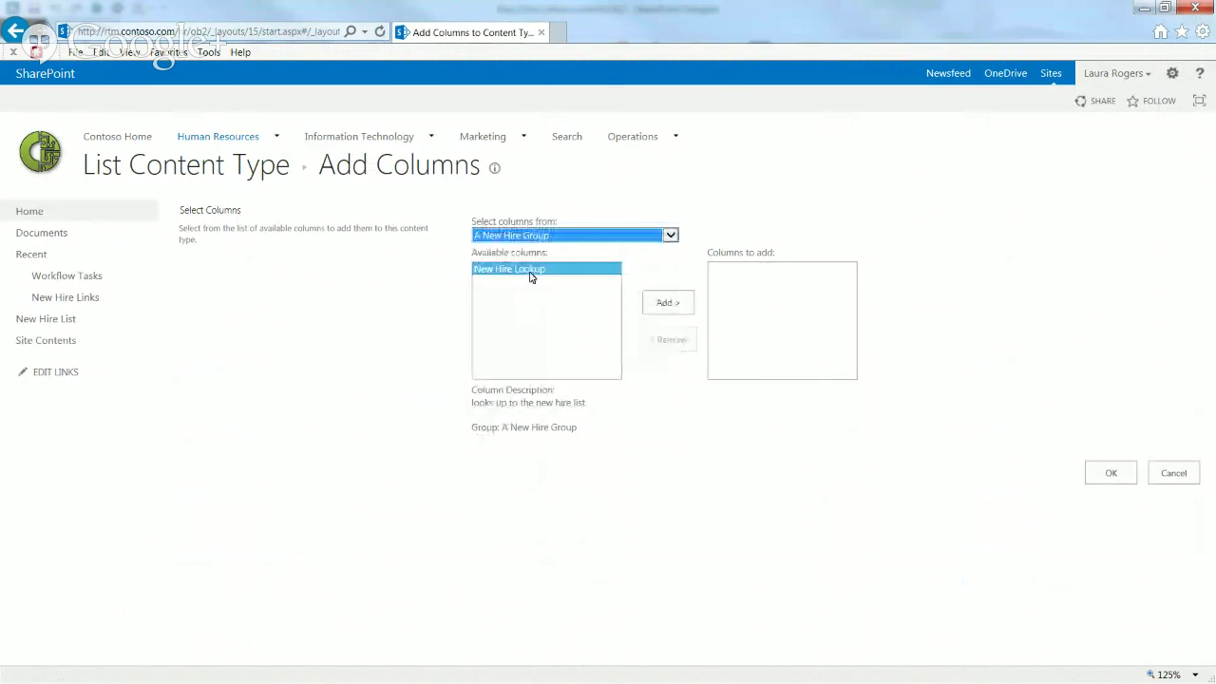
pyautogui.click(552, 238)
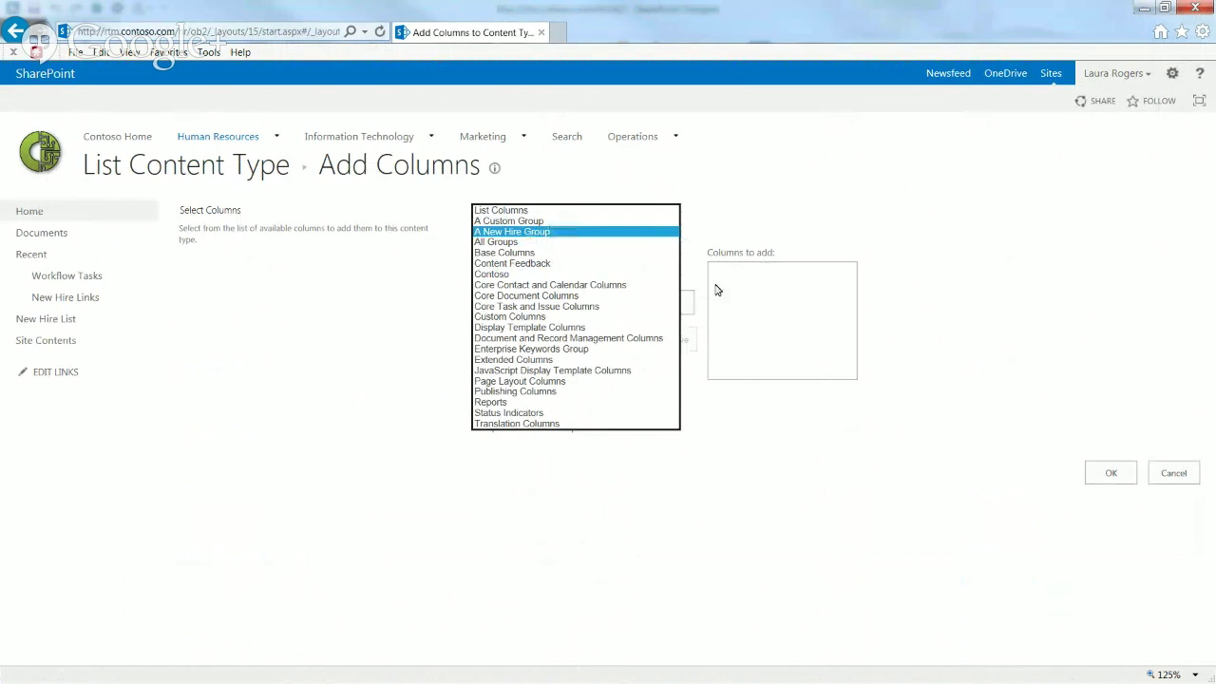
pyautogui.click(333, 356)
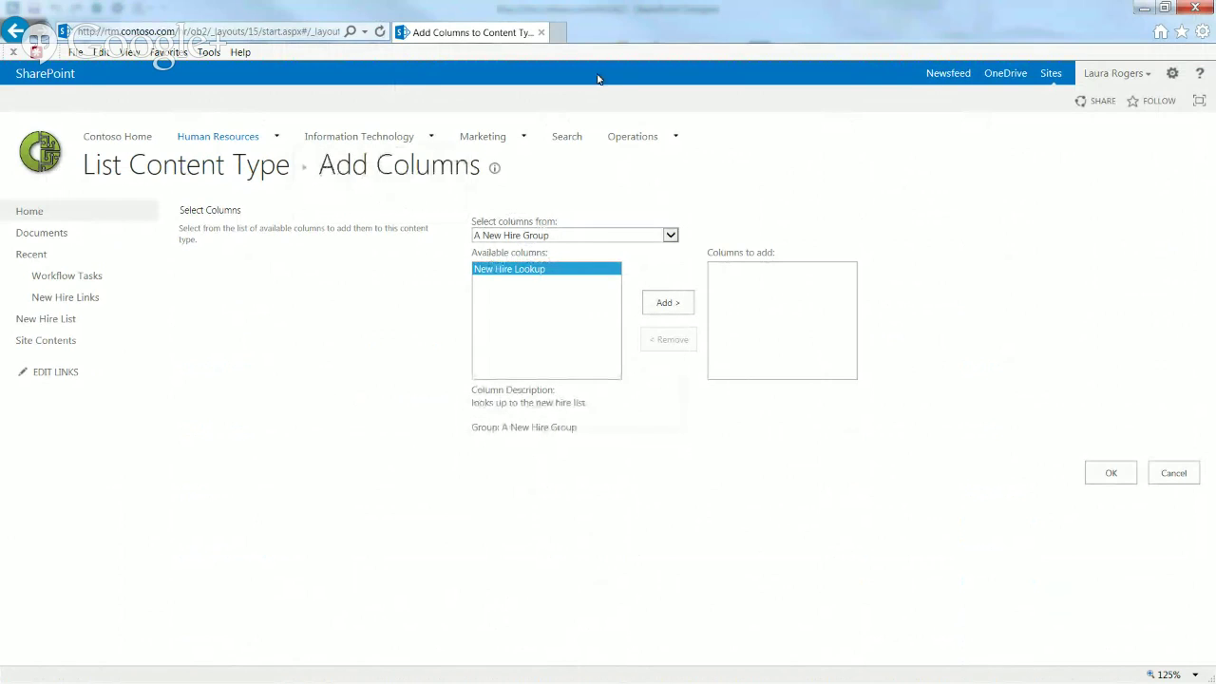
pyautogui.click(544, 237)
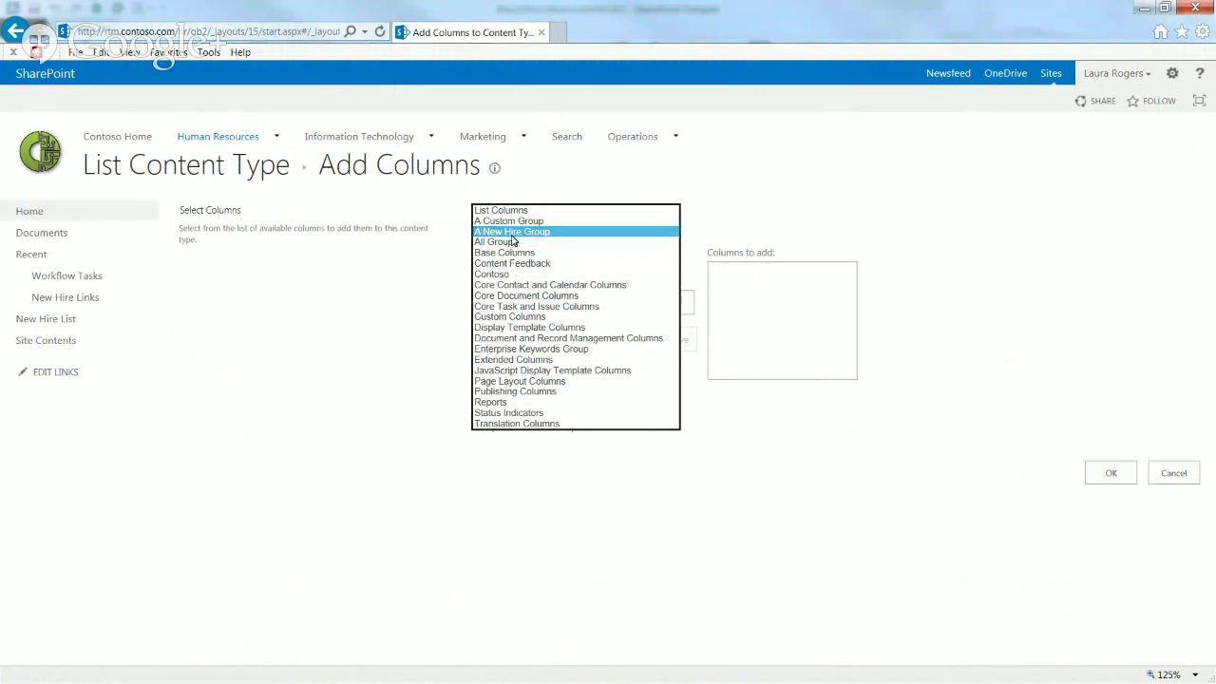
pyautogui.click(511, 317)
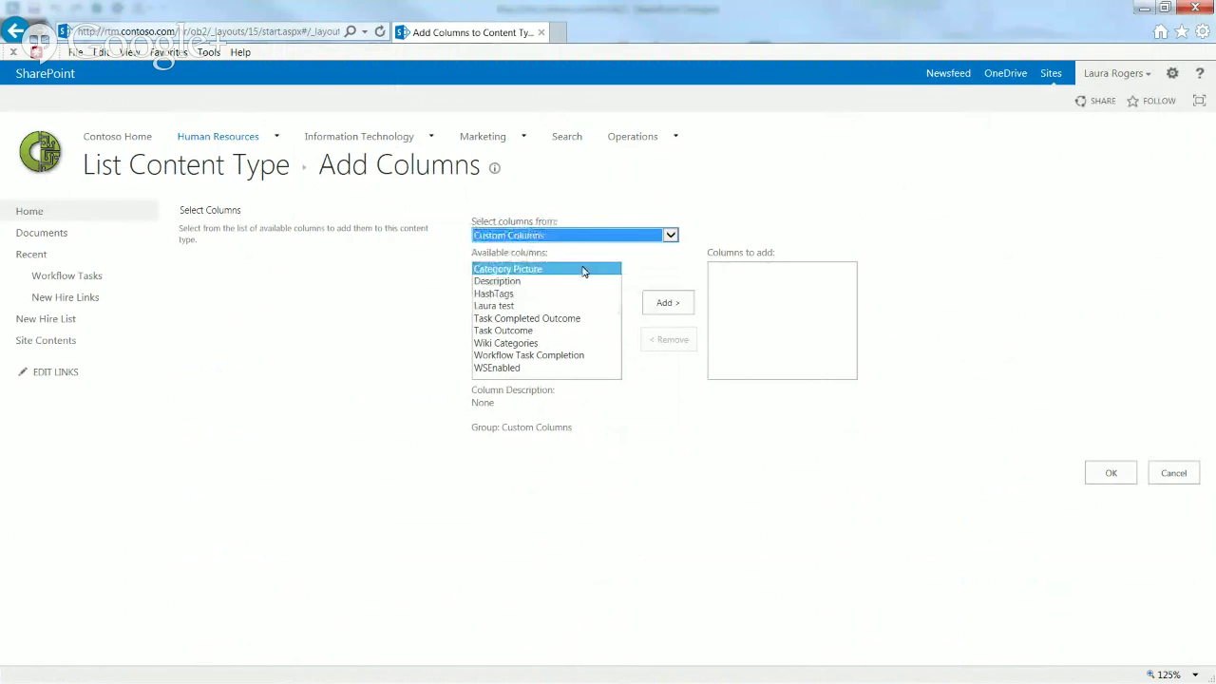
pyautogui.click(569, 235)
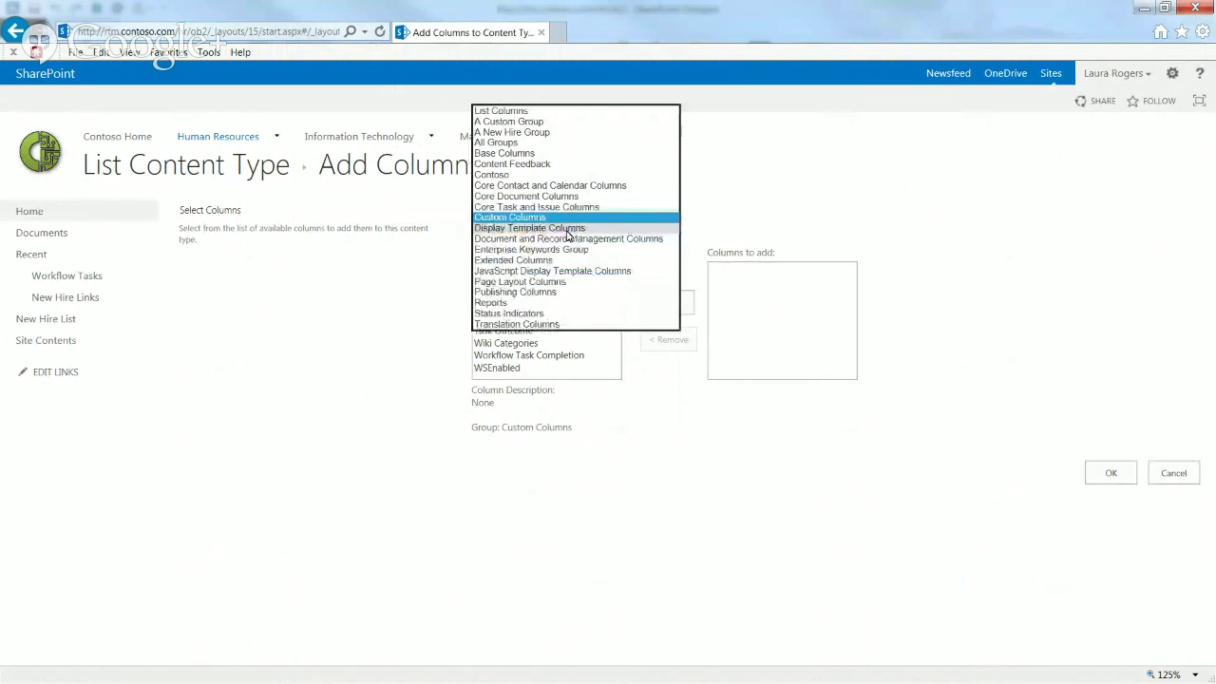
pyautogui.click(528, 133)
pyautogui.click(535, 237)
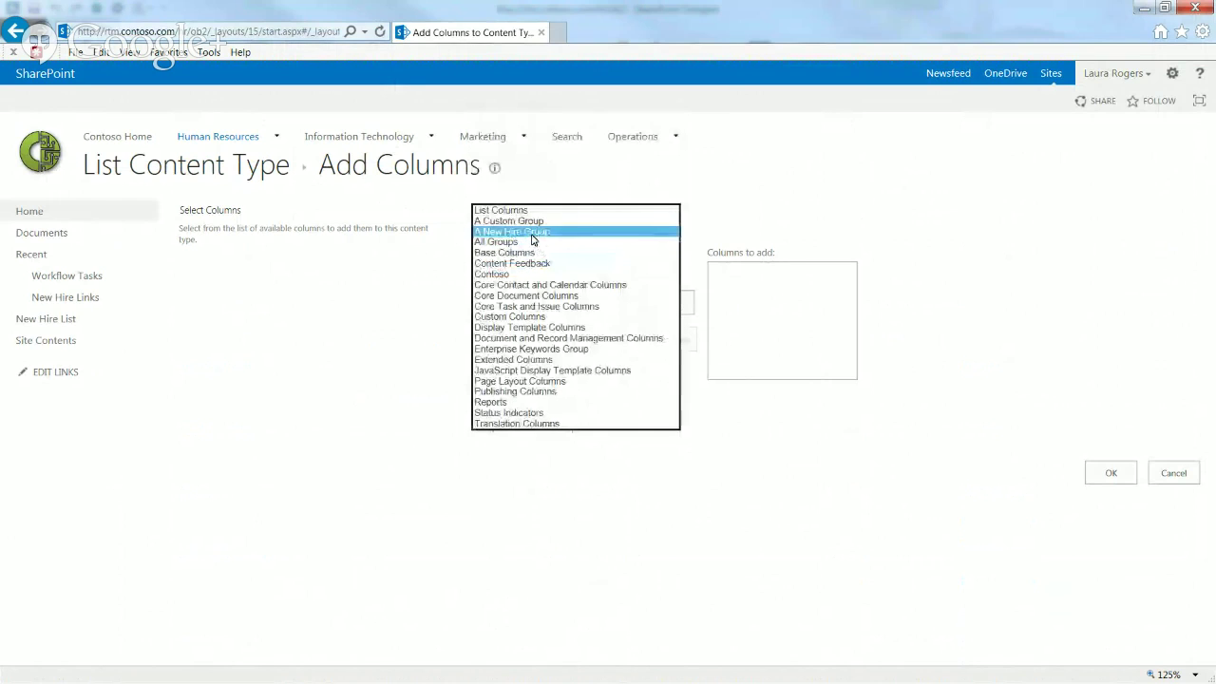
pyautogui.click(532, 223)
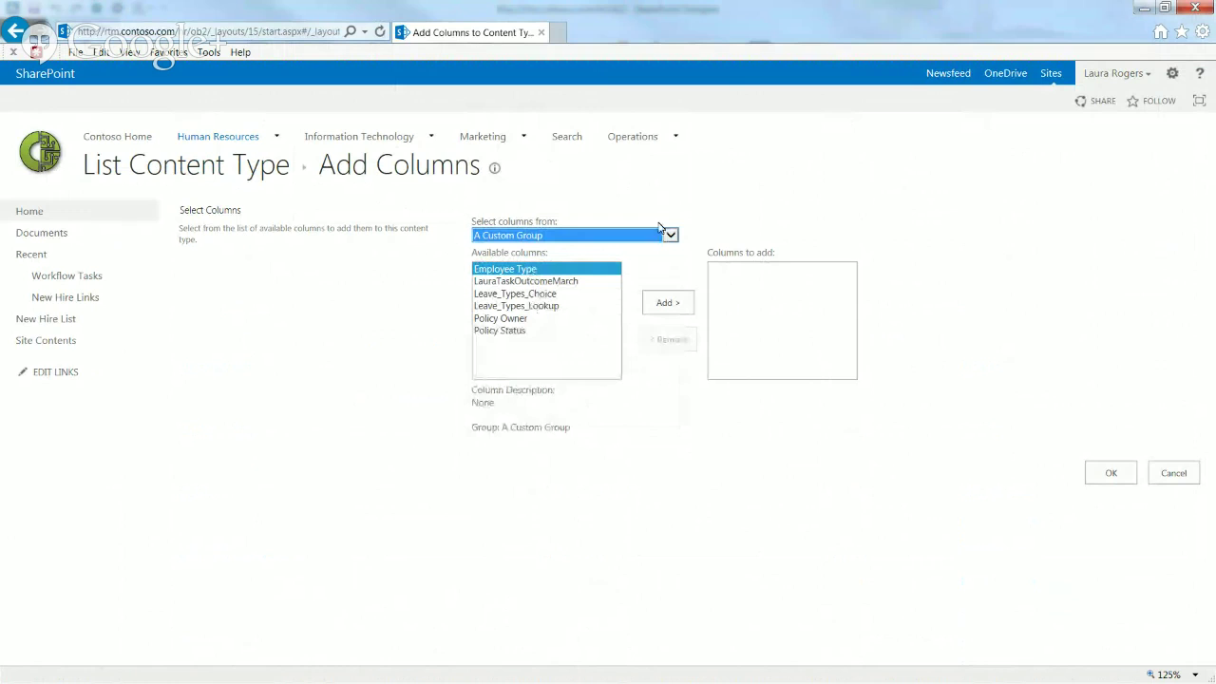
pyautogui.click(1179, 74)
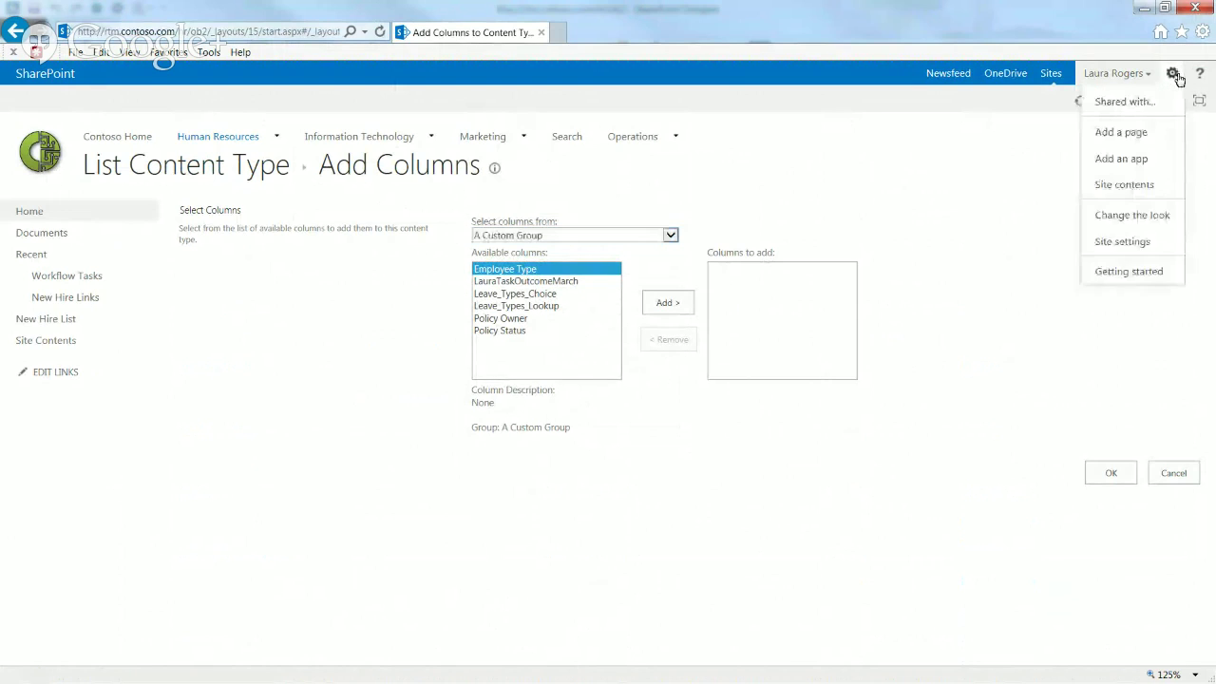
pyautogui.click(1130, 249)
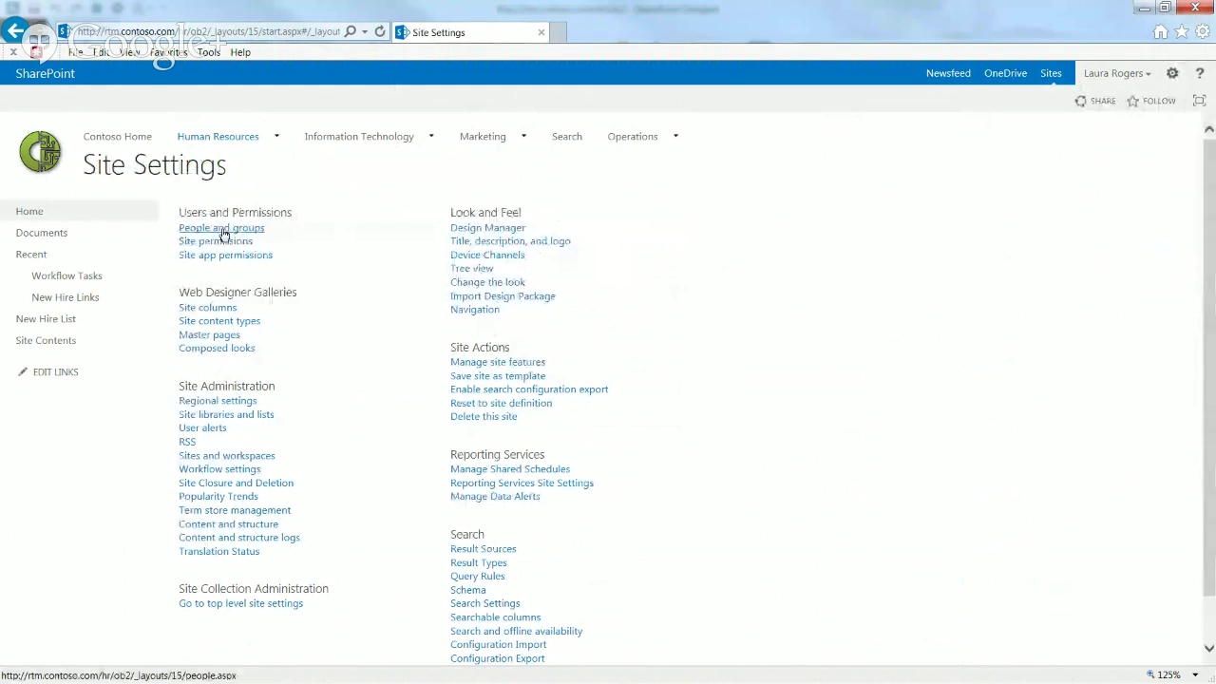
# Step: Open Site Columns, review the New Hire Acct column's settings, and close them with OK
pyautogui.click(221, 309)
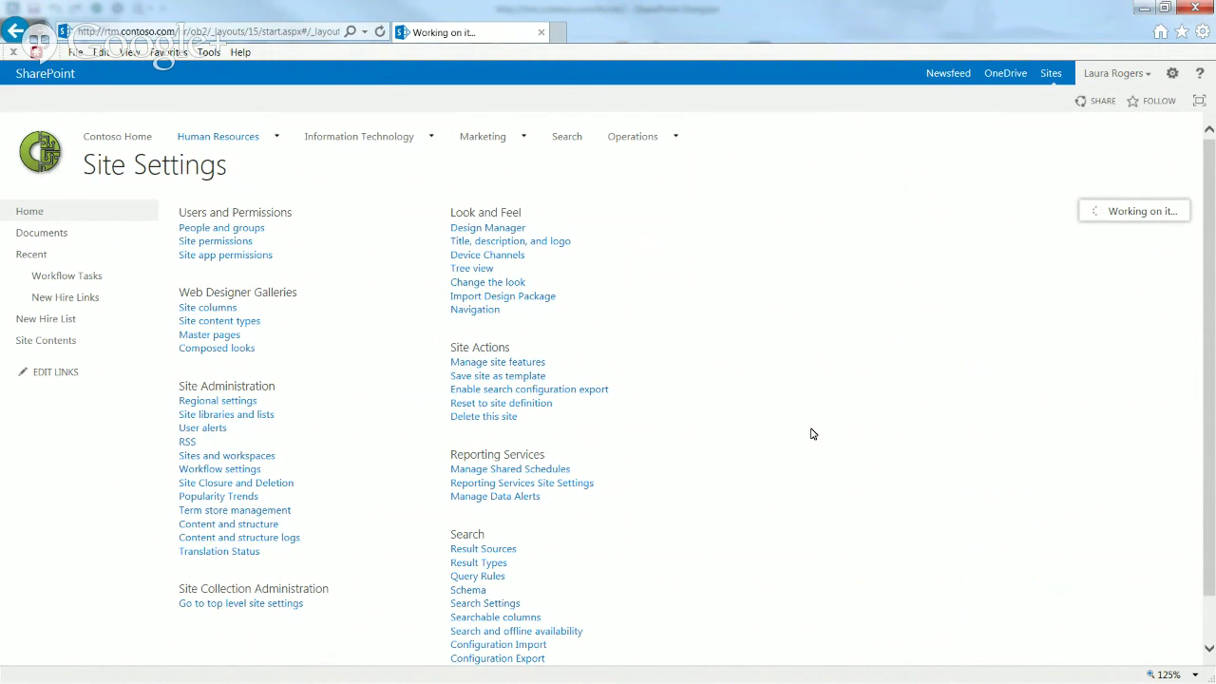
pyautogui.moveTo(1211, 161); pyautogui.dragTo(1210, 174)
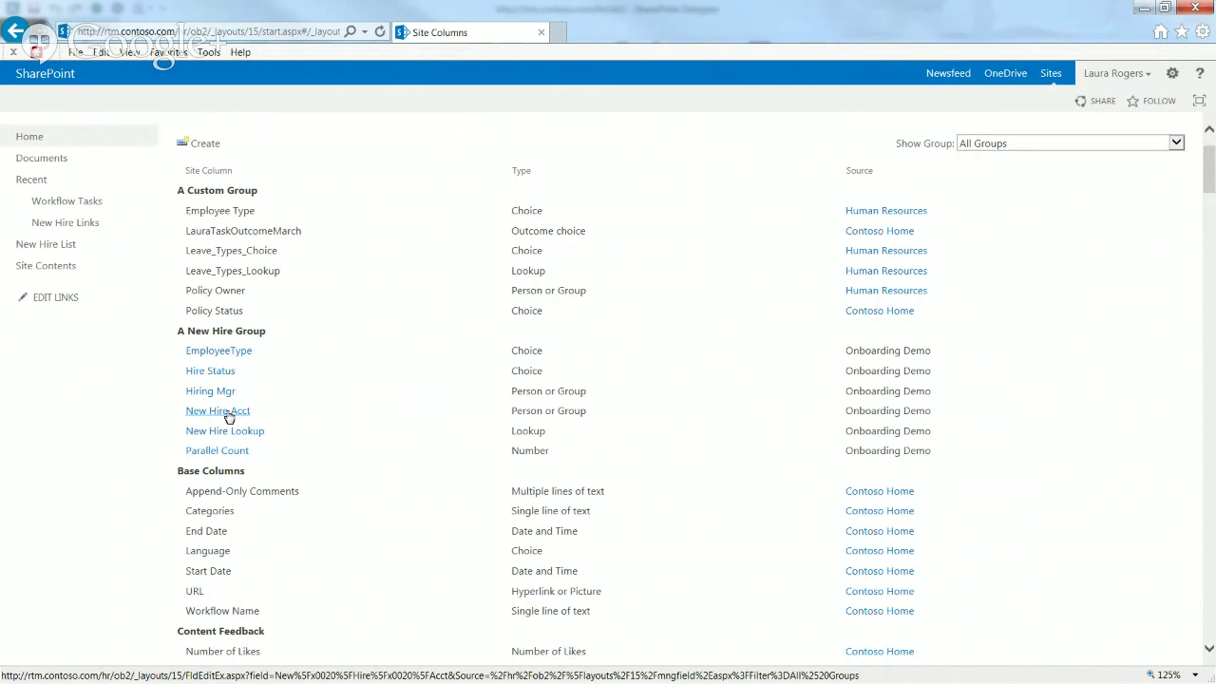
pyautogui.click(228, 415)
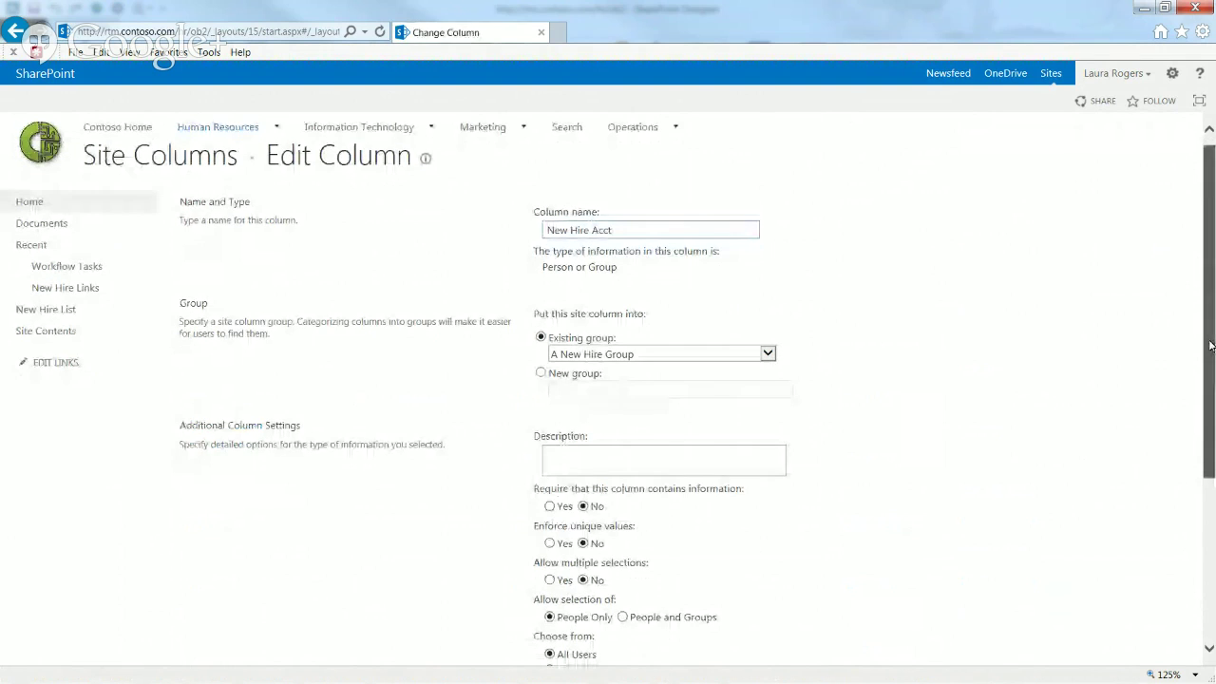
pyautogui.moveTo(1211, 341); pyautogui.dragTo(1208, 508)
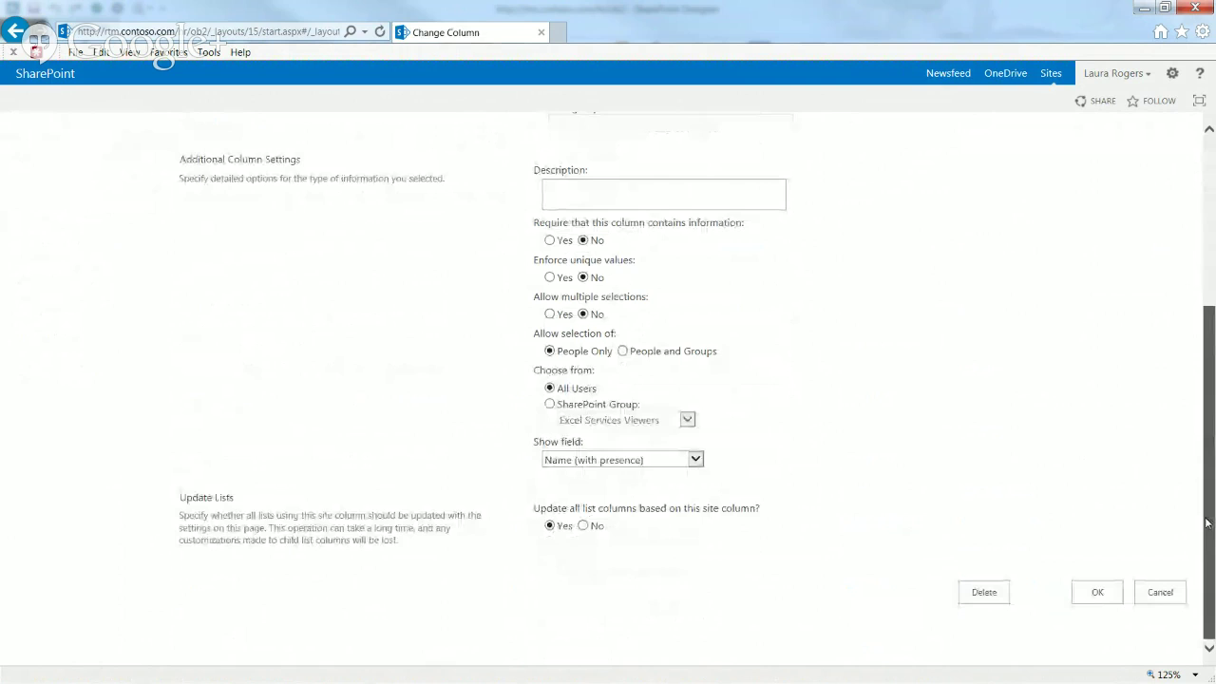
pyautogui.moveTo(1208, 523)
pyautogui.mouseDown()
pyautogui.moveTo(1206, 434)
pyautogui.moveTo(1210, 509)
pyautogui.mouseUp()
pyautogui.click(1093, 592)
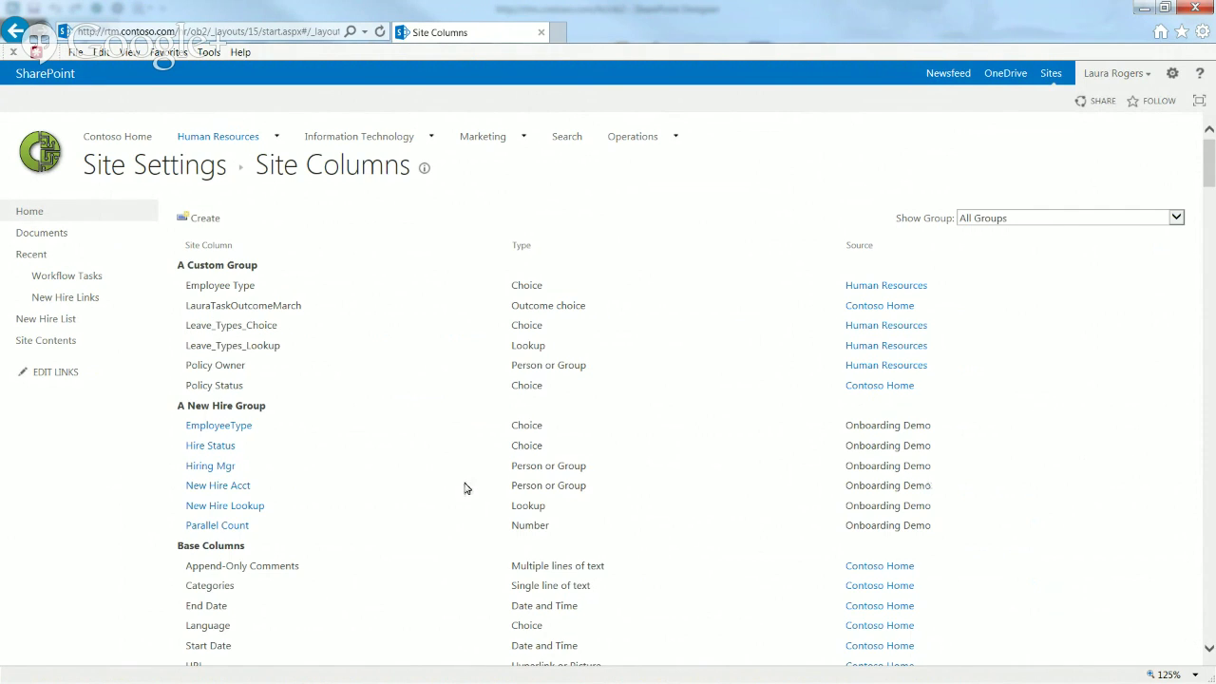
# Step: Open the New Hire Demo site content type and confirm its New Hire Acct column settings
pyautogui.click(189, 169)
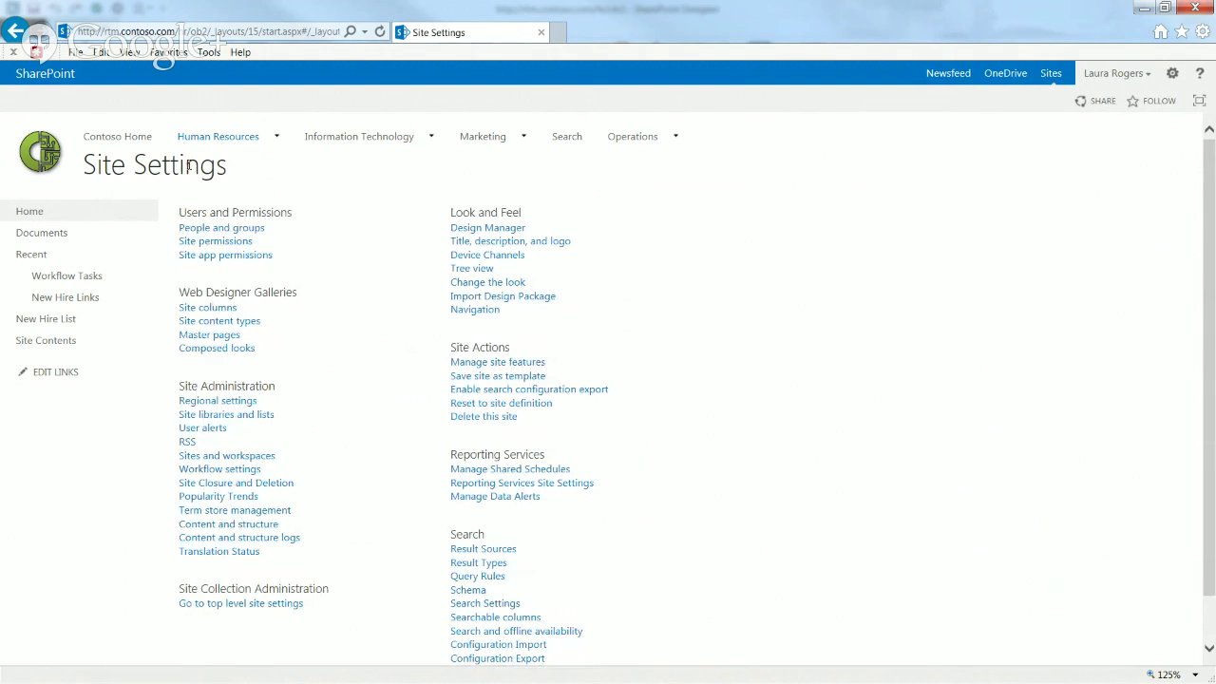
pyautogui.click(216, 323)
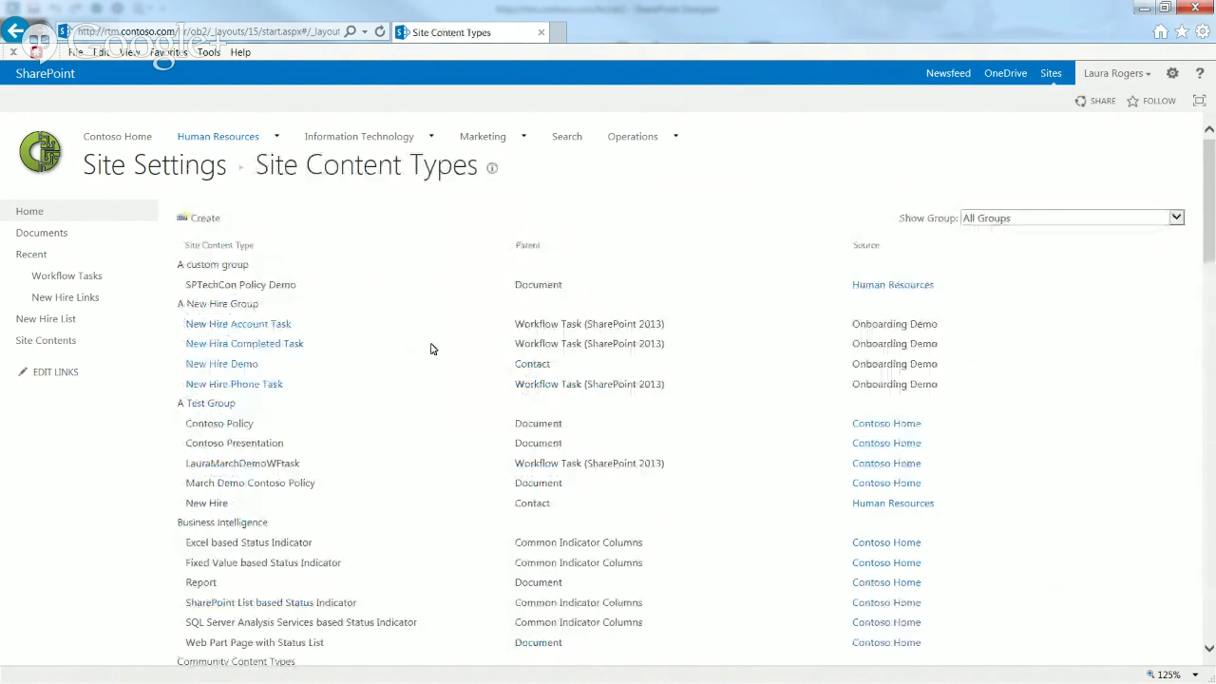
pyautogui.click(244, 365)
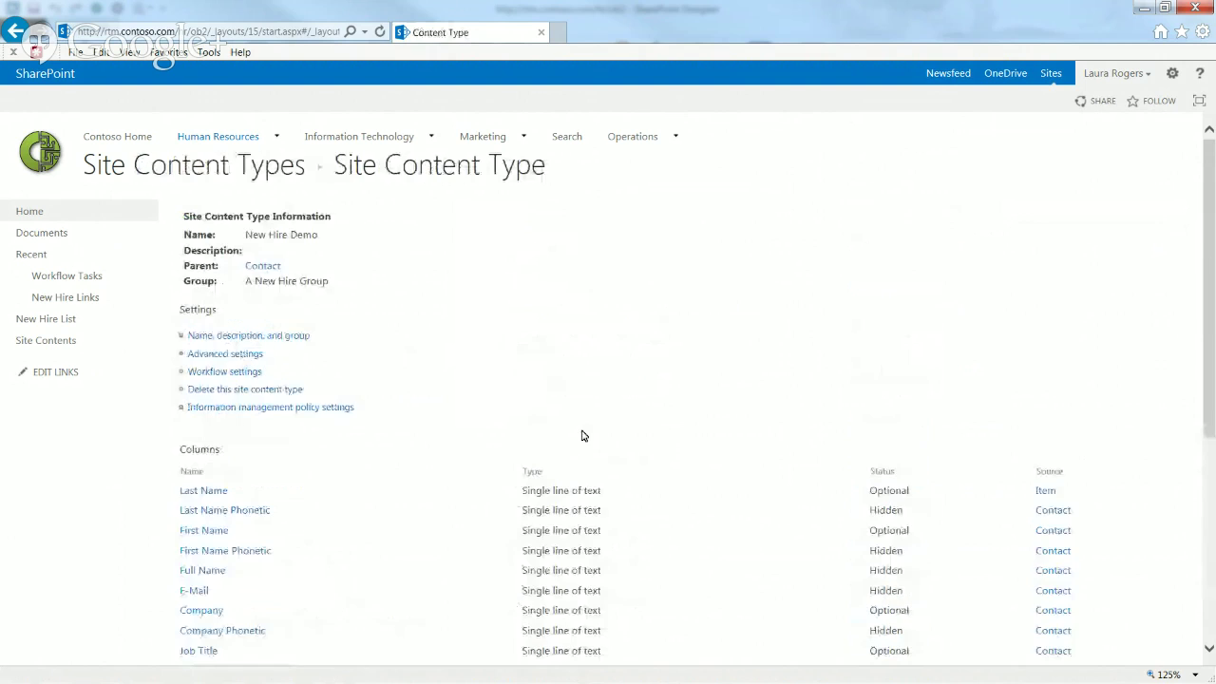
pyautogui.scroll(-5, 1214, 319)
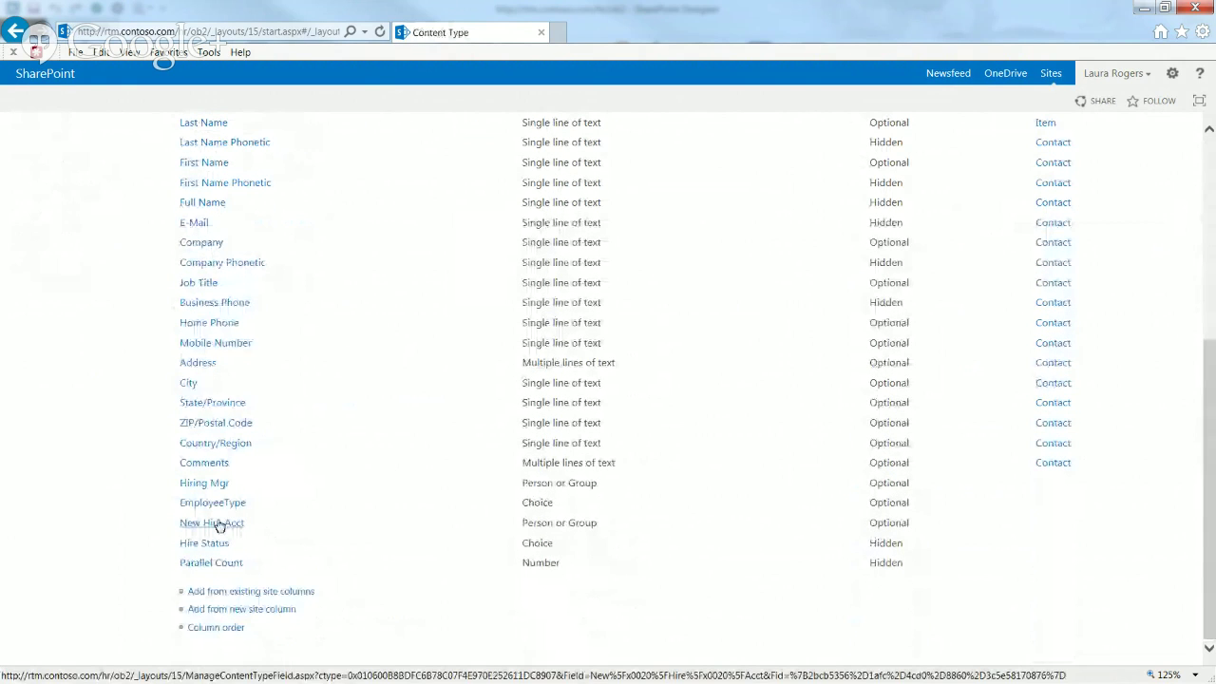
pyautogui.click(218, 526)
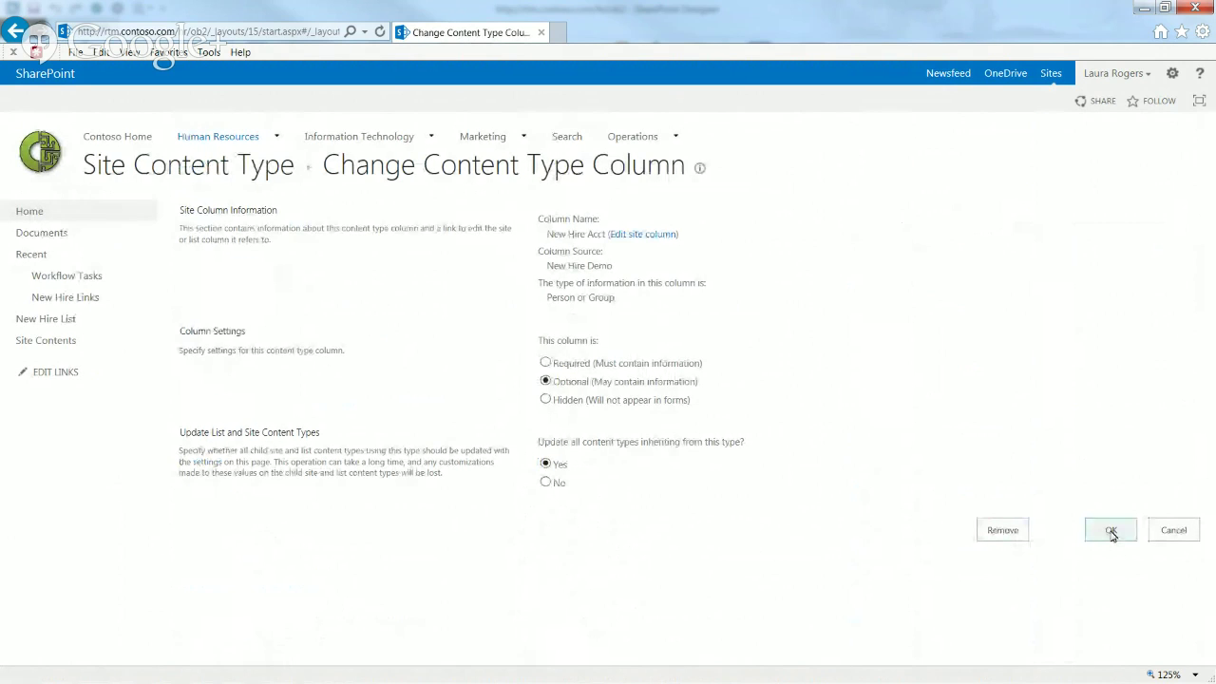
pyautogui.click(1111, 531)
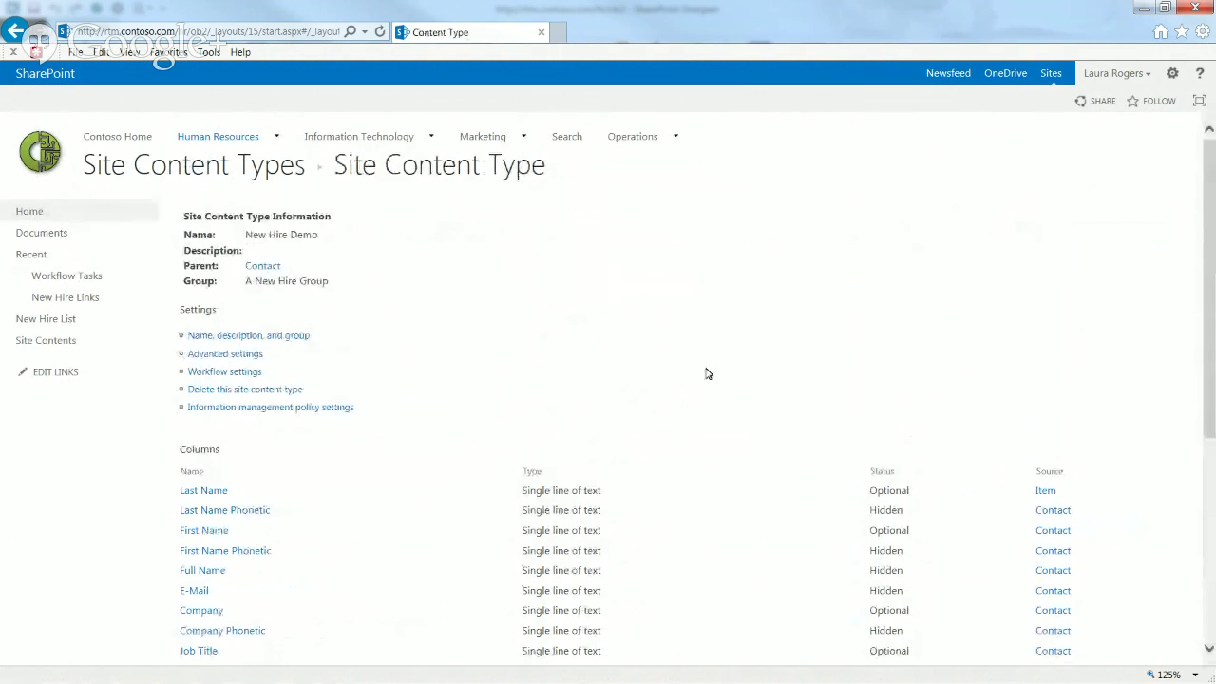
# Step: Open the New Hire List's List Settings and scroll through its columns
pyautogui.click(47, 319)
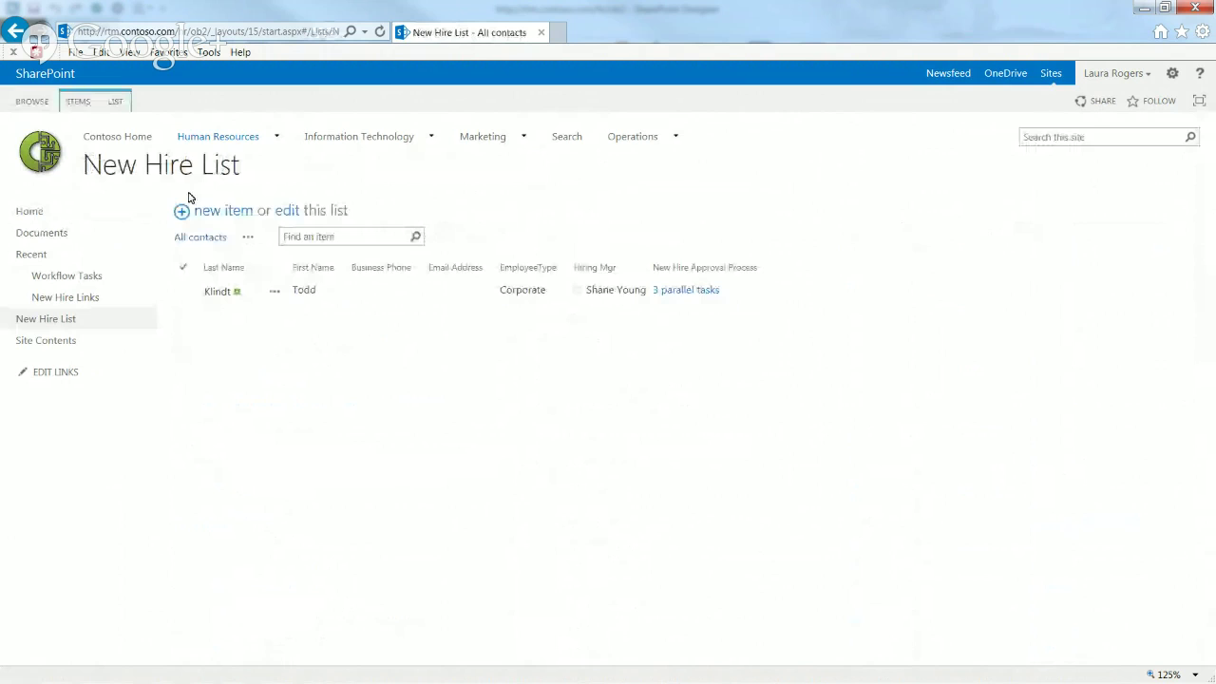
pyautogui.click(115, 101)
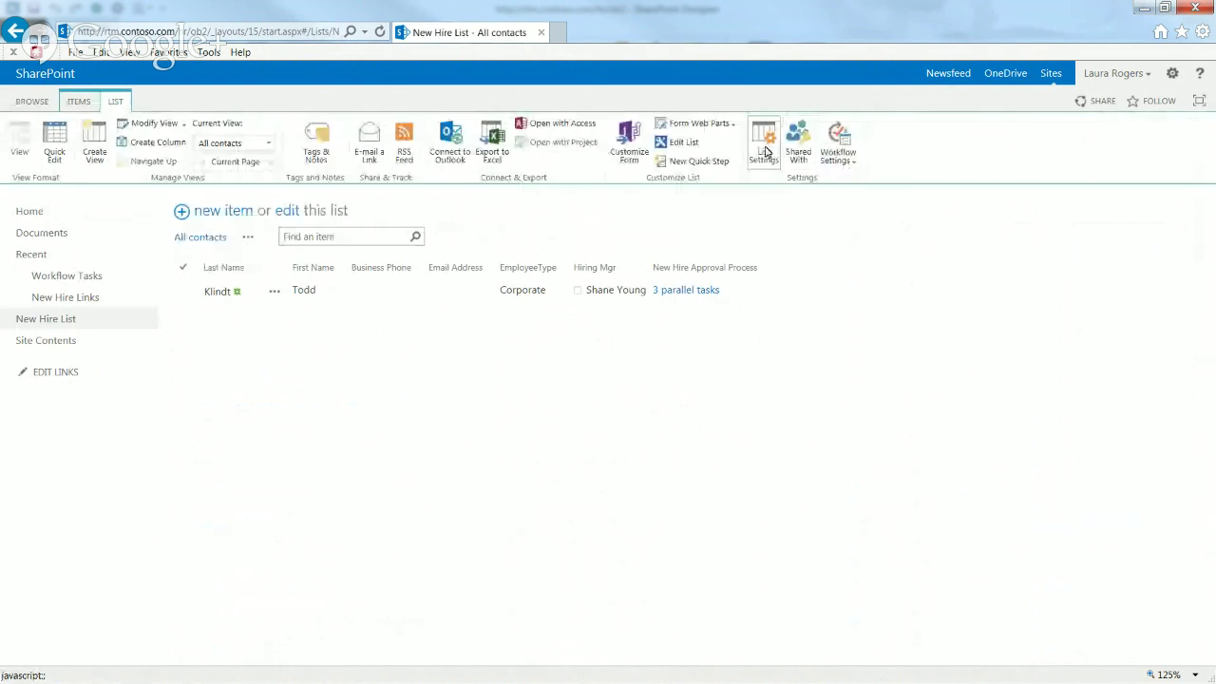
pyautogui.click(766, 152)
pyautogui.moveTo(1210, 249); pyautogui.dragTo(1211, 514)
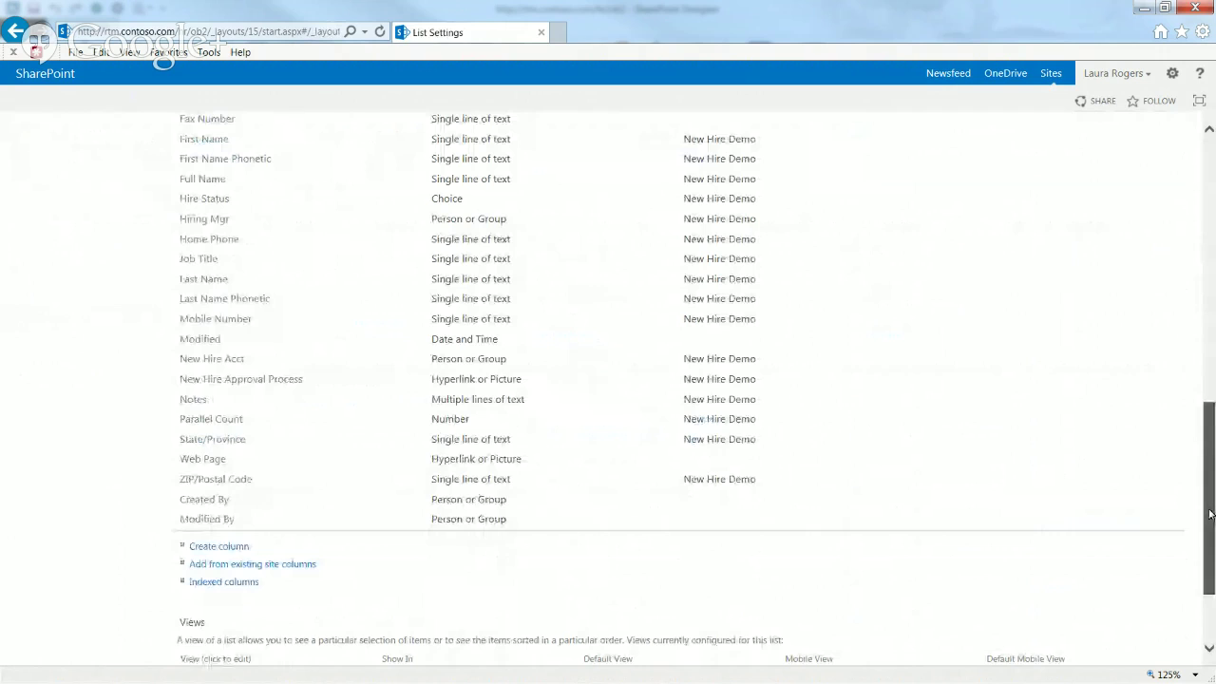
pyautogui.moveTo(1211, 514); pyautogui.dragTo(1210, 241)
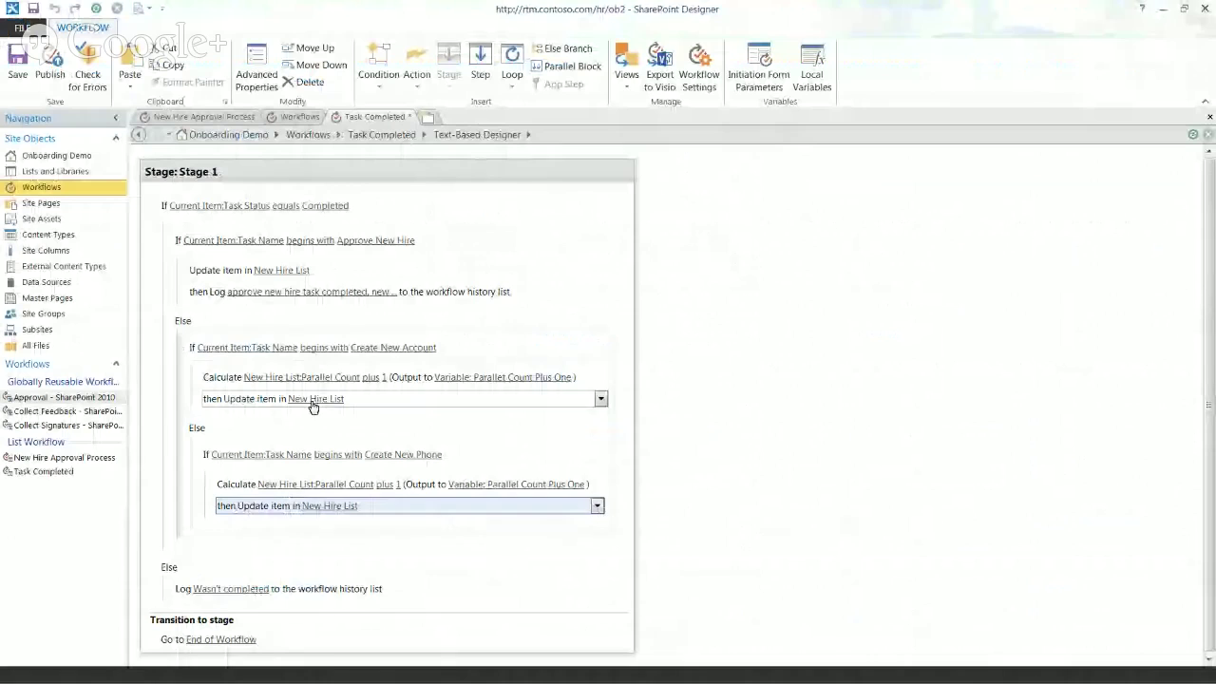
pyautogui.click(316, 398)
# Step: Add a New Hire Acct field assignment to the Create New Account branch's Update item action
pyautogui.click(728, 181)
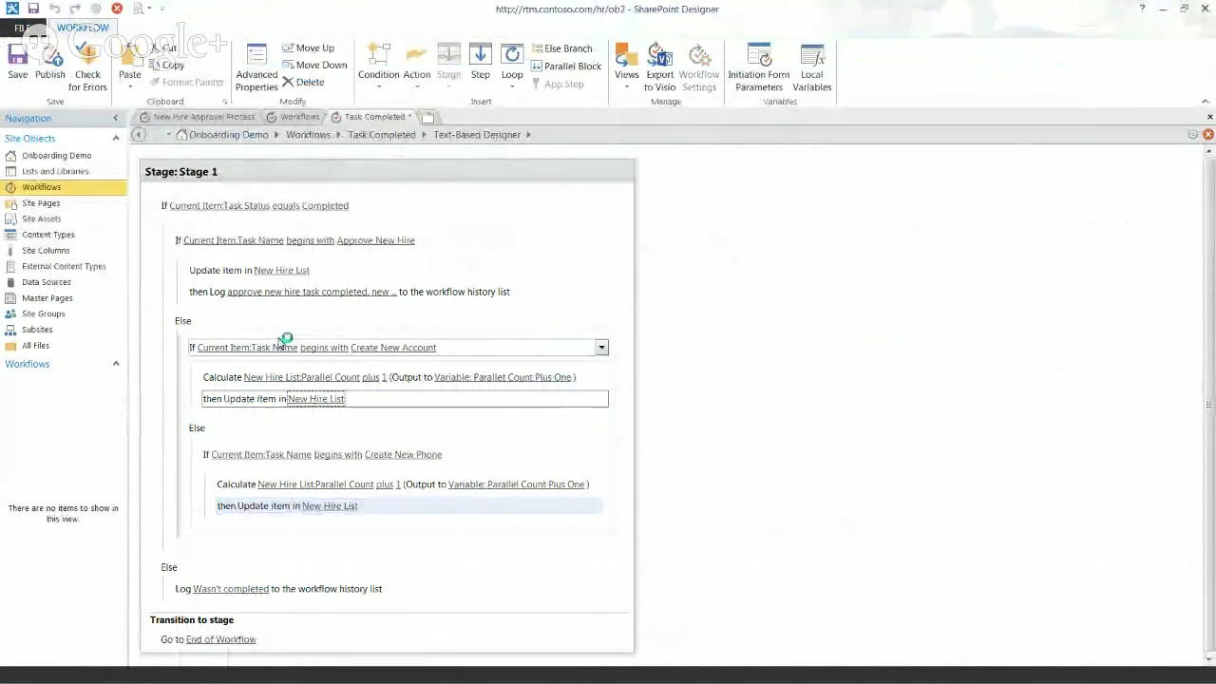
pyautogui.click(327, 400)
pyautogui.click(713, 235)
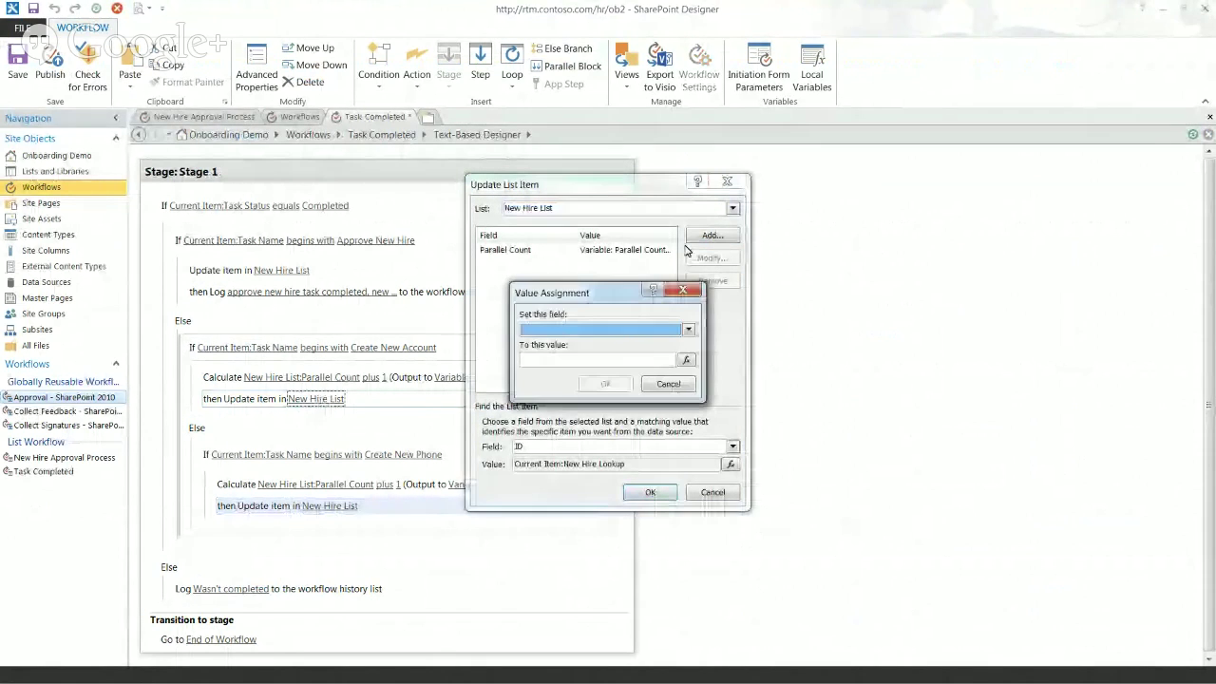
pyautogui.click(688, 329)
pyautogui.moveTo(684, 353); pyautogui.dragTo(692, 379)
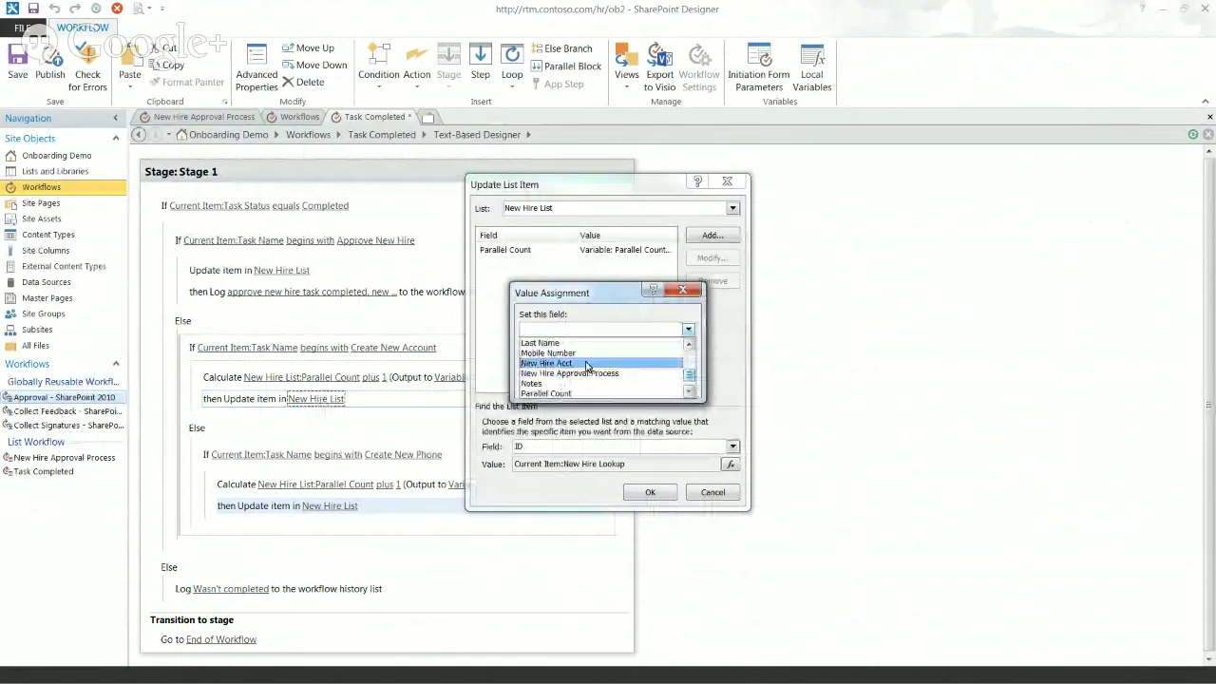
pyautogui.click(547, 363)
# Step: Set New Hire Acct to Current Item:New Hire Acct returned as Login Name, and save the update
pyautogui.click(690, 362)
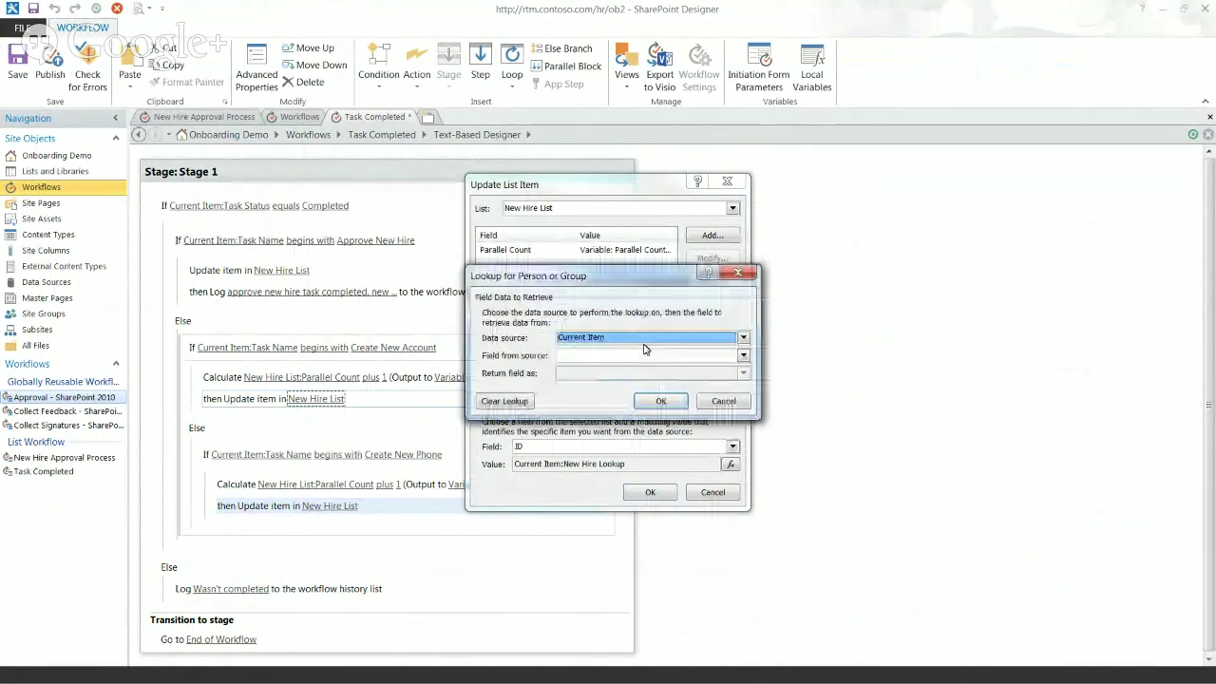
pyautogui.click(744, 356)
pyautogui.moveTo(746, 386); pyautogui.dragTo(749, 399)
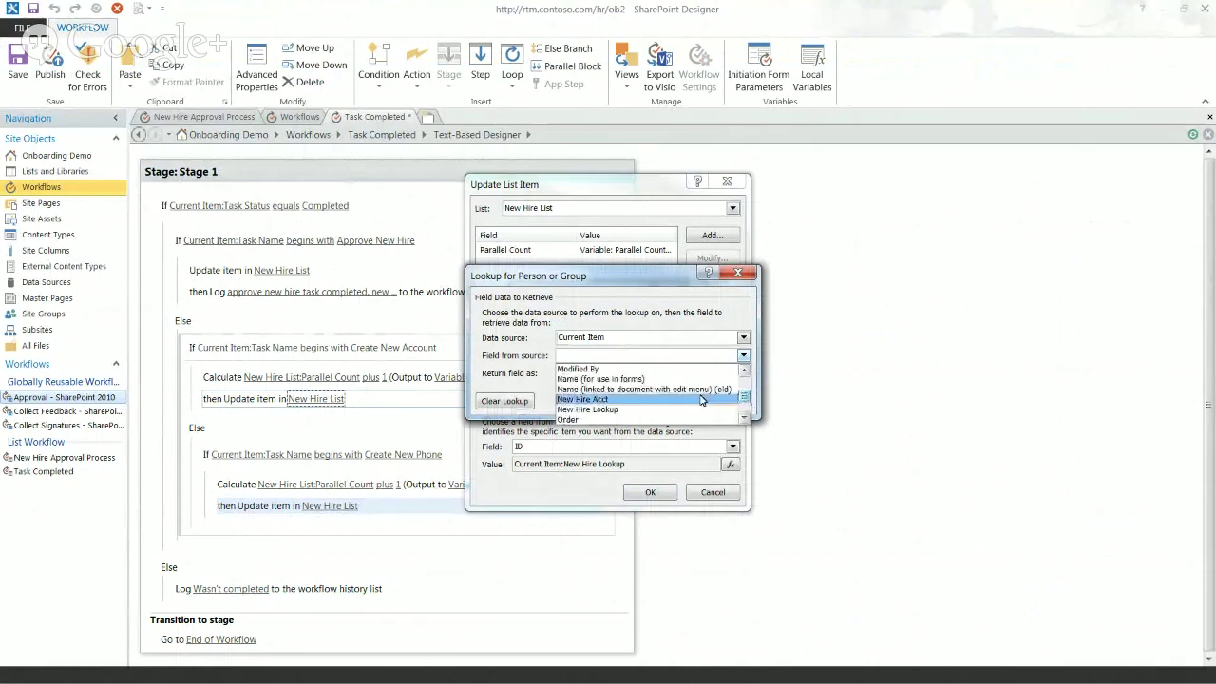
pyautogui.click(594, 399)
pyautogui.click(596, 375)
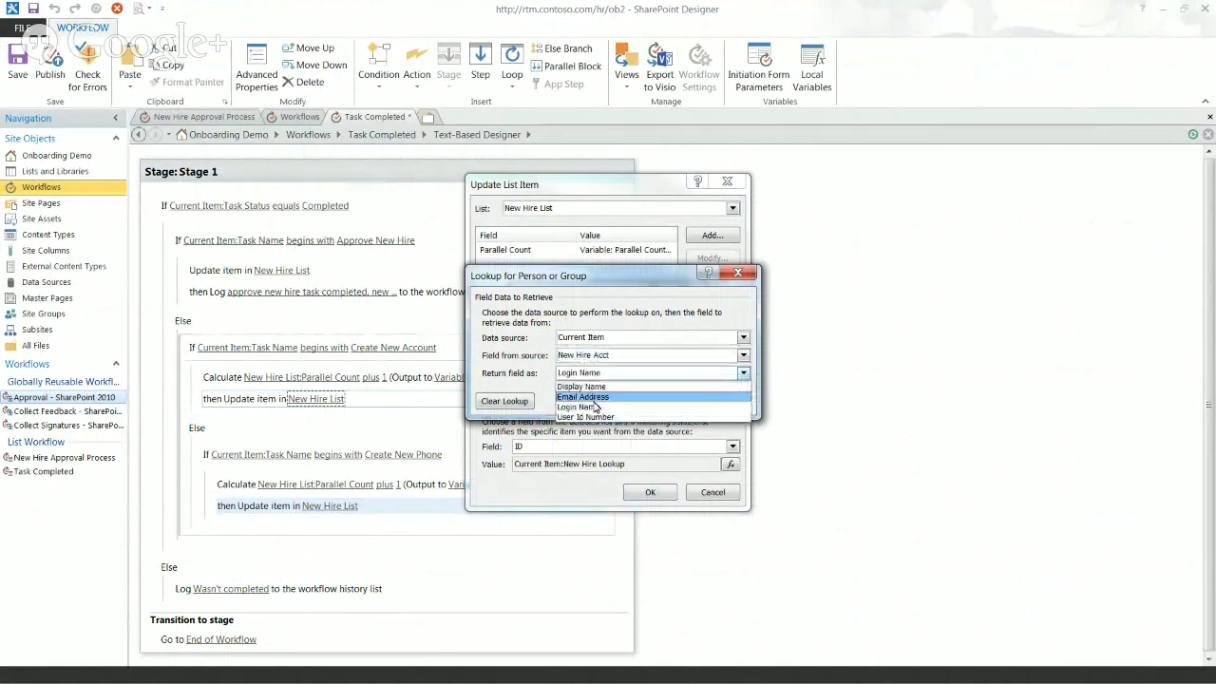
pyautogui.click(595, 406)
pyautogui.click(669, 401)
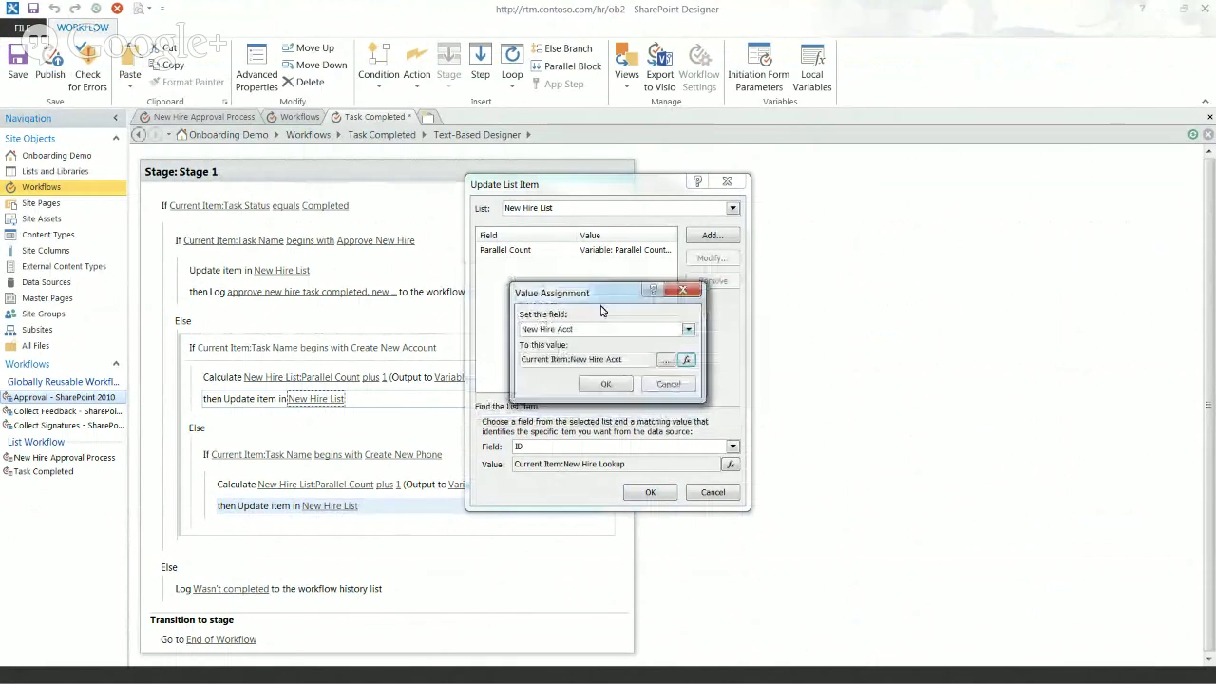
pyautogui.click(606, 384)
pyautogui.click(650, 492)
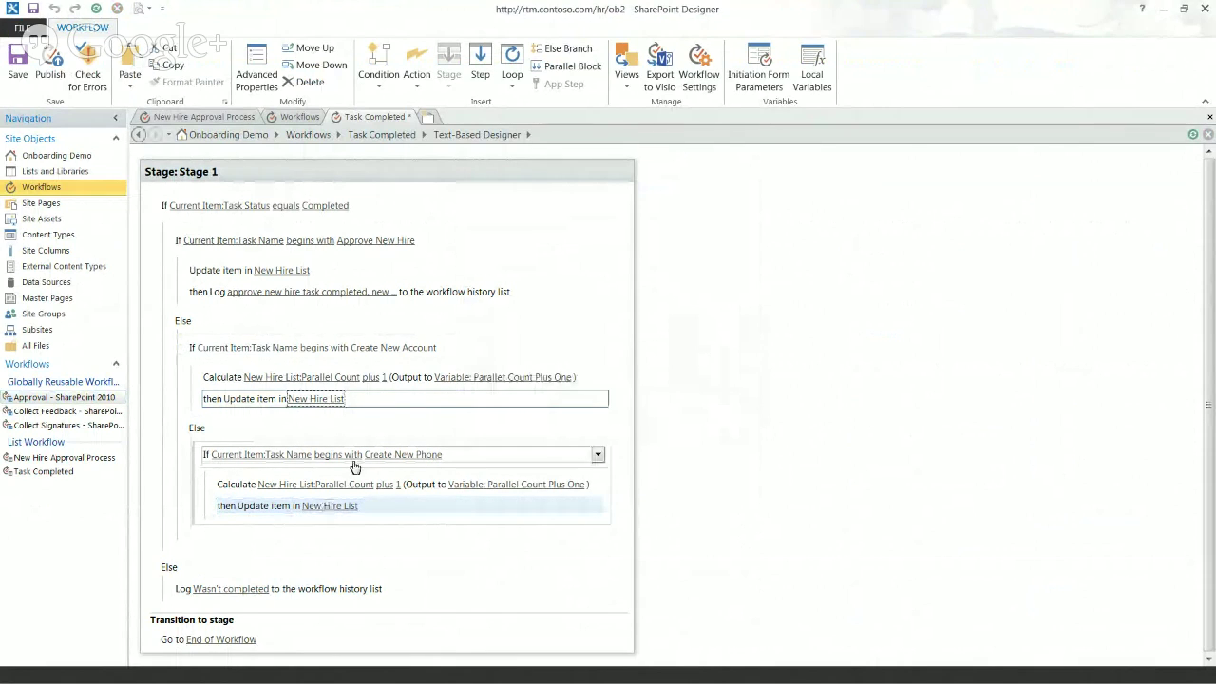
pyautogui.click(338, 508)
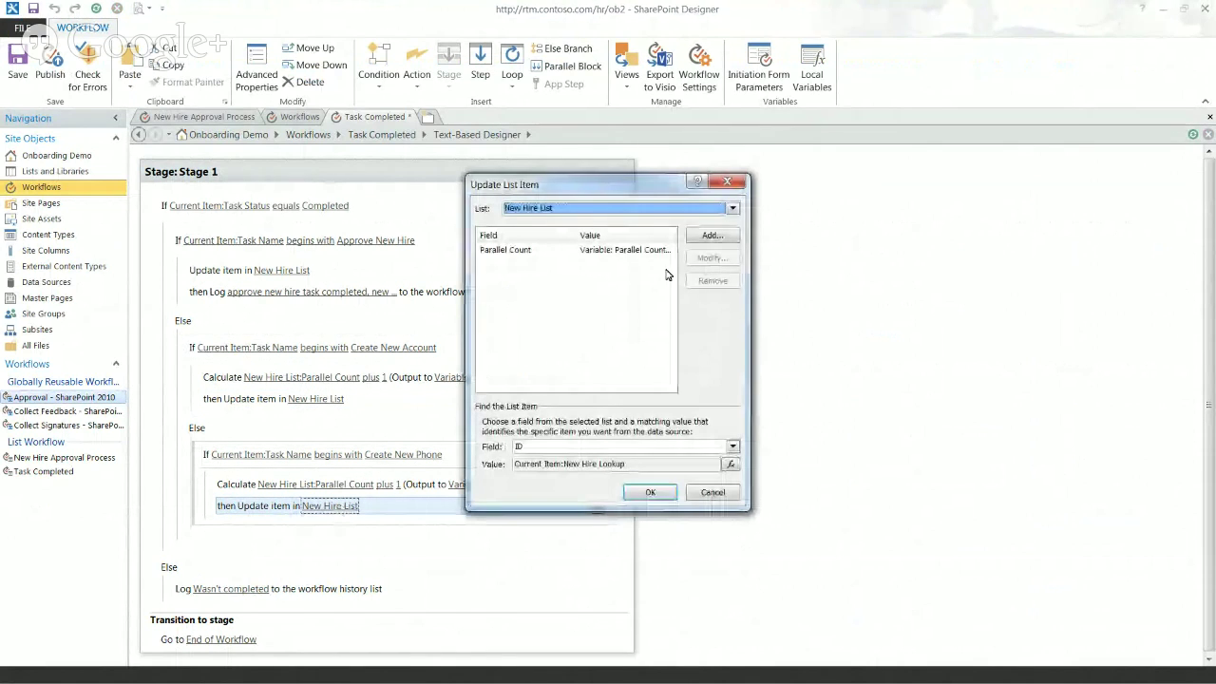
# Step: Add Business Phone = Current Item:Business Phone to the Create New Phone branch's update
pyautogui.click(708, 238)
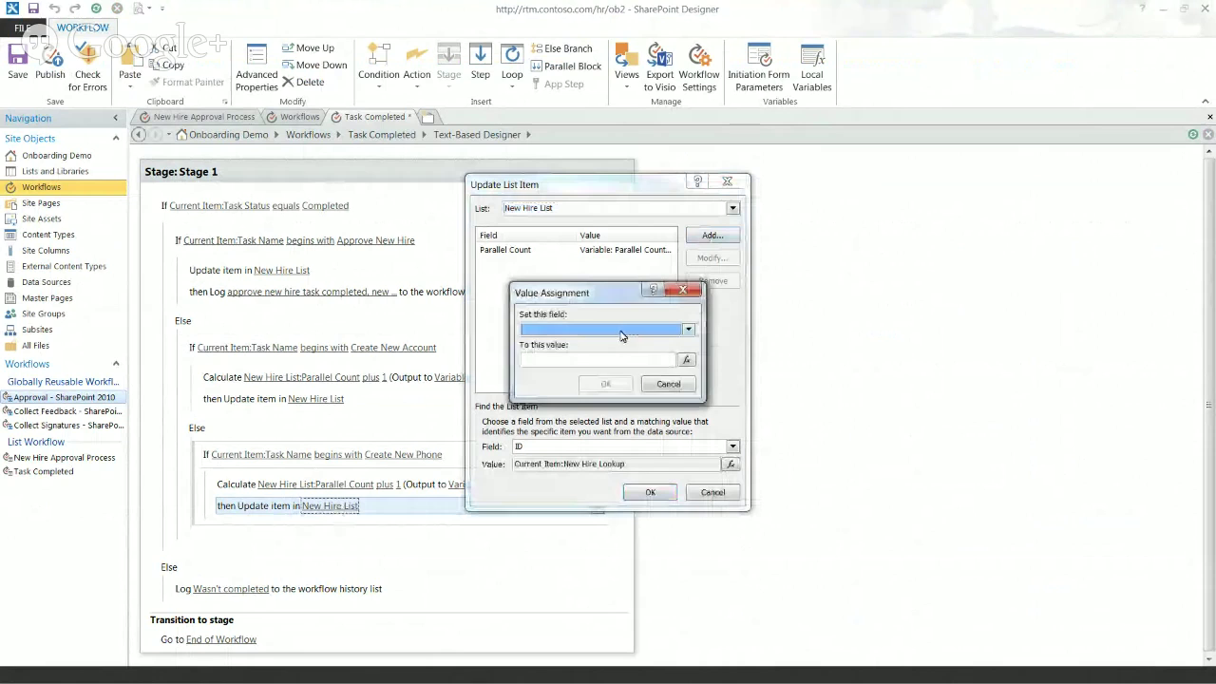
pyautogui.click(623, 330)
pyautogui.scroll(-2, 691, 361)
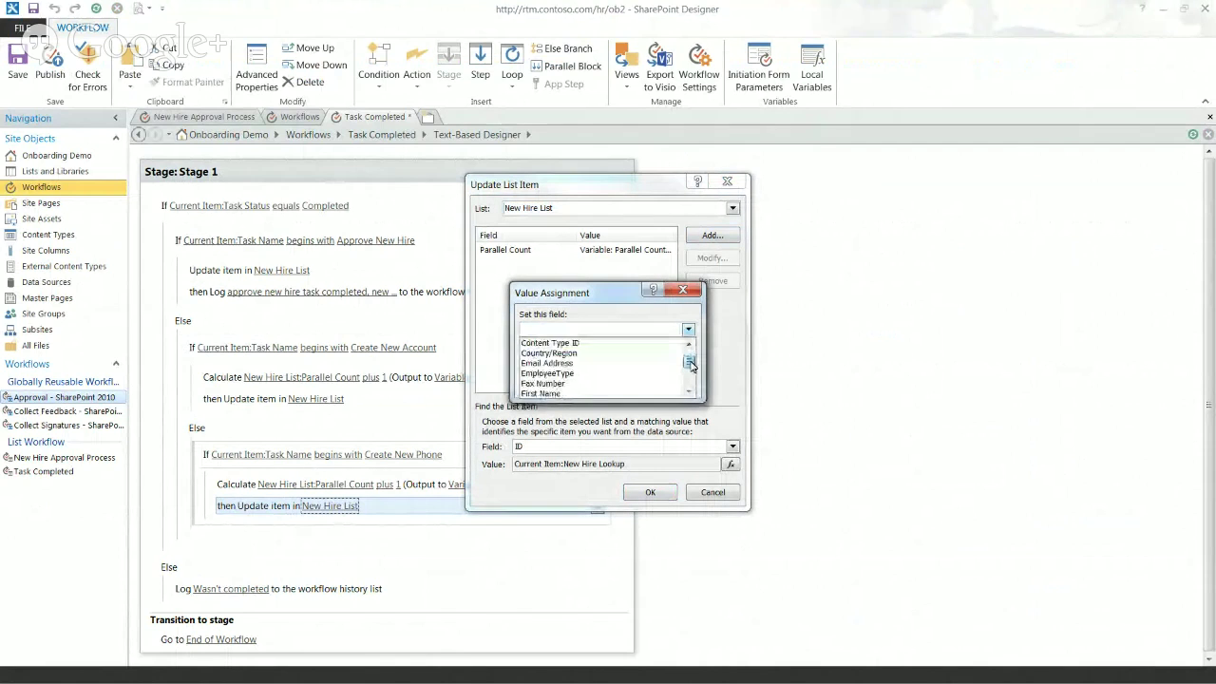
pyautogui.scroll(2, 693, 362)
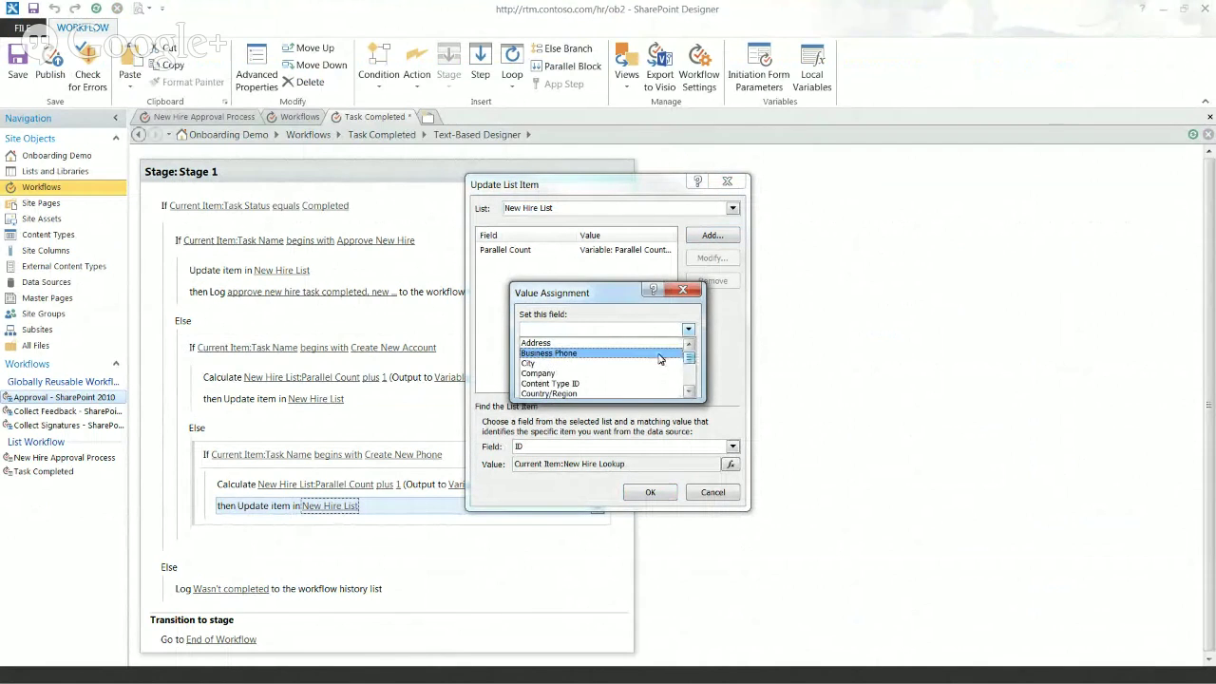
pyautogui.click(659, 353)
pyautogui.click(690, 361)
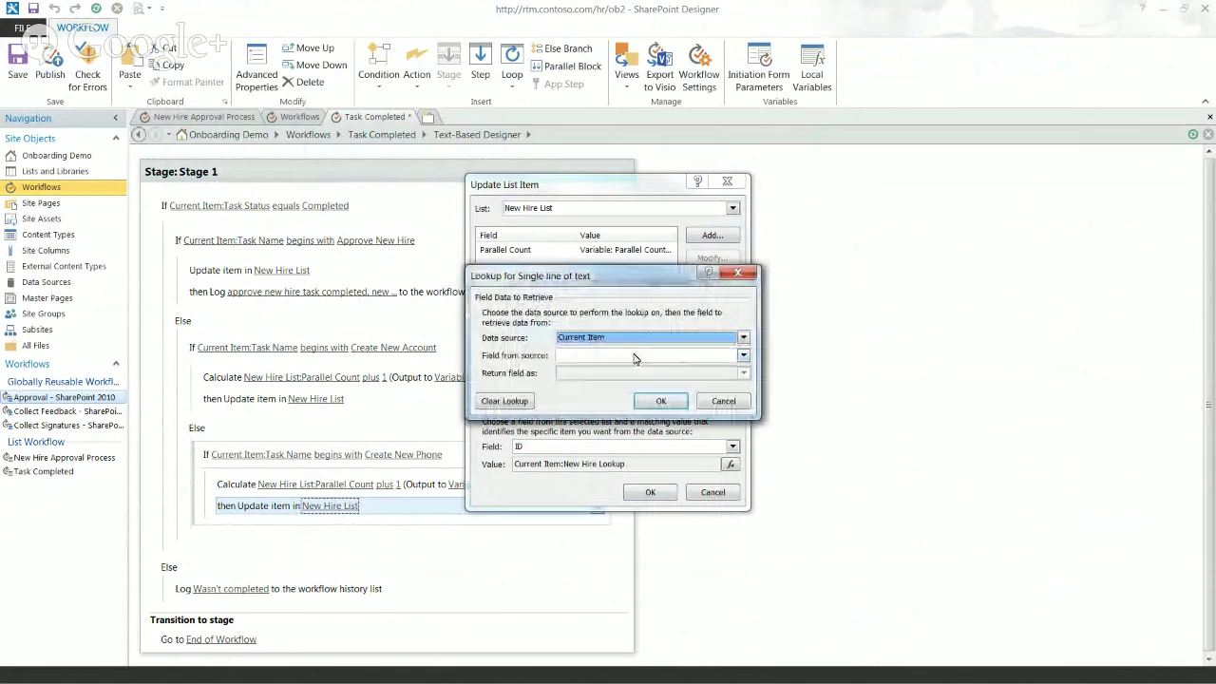
pyautogui.click(743, 356)
pyautogui.click(700, 419)
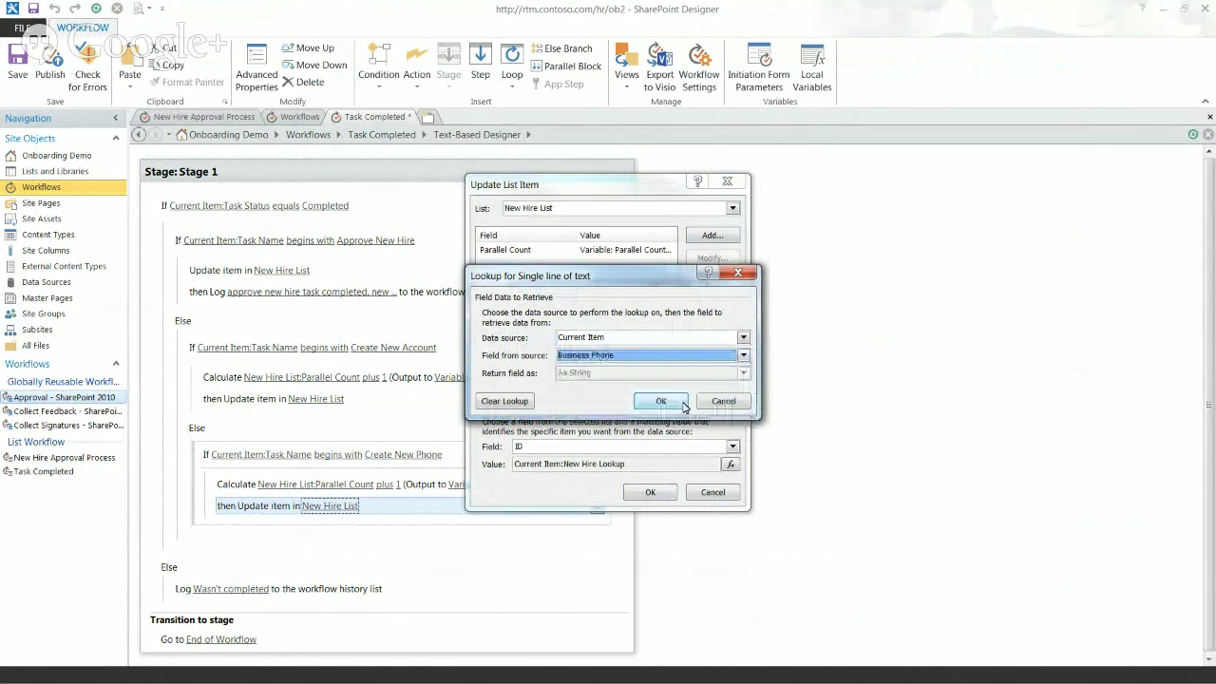
pyautogui.click(658, 400)
pyautogui.click(608, 385)
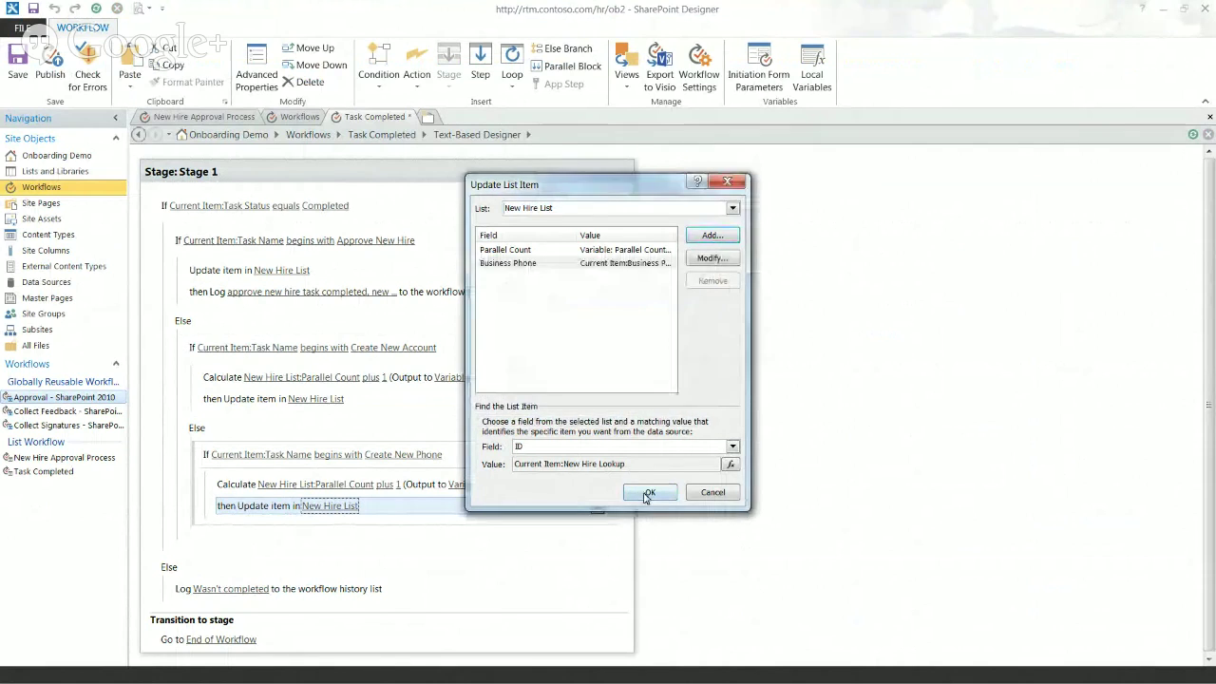
pyautogui.click(650, 492)
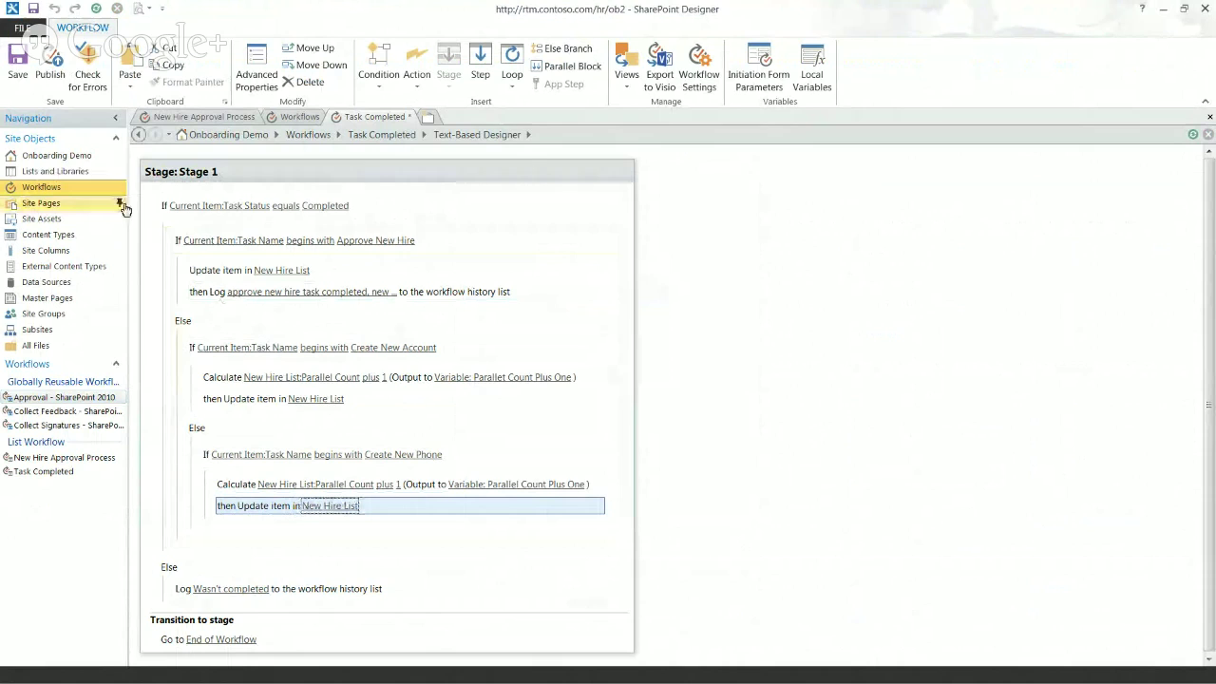
# Step: Publish the workflow, fix the error by reselecting the Parallel Count Plus One output, and publish again
pyautogui.click(52, 63)
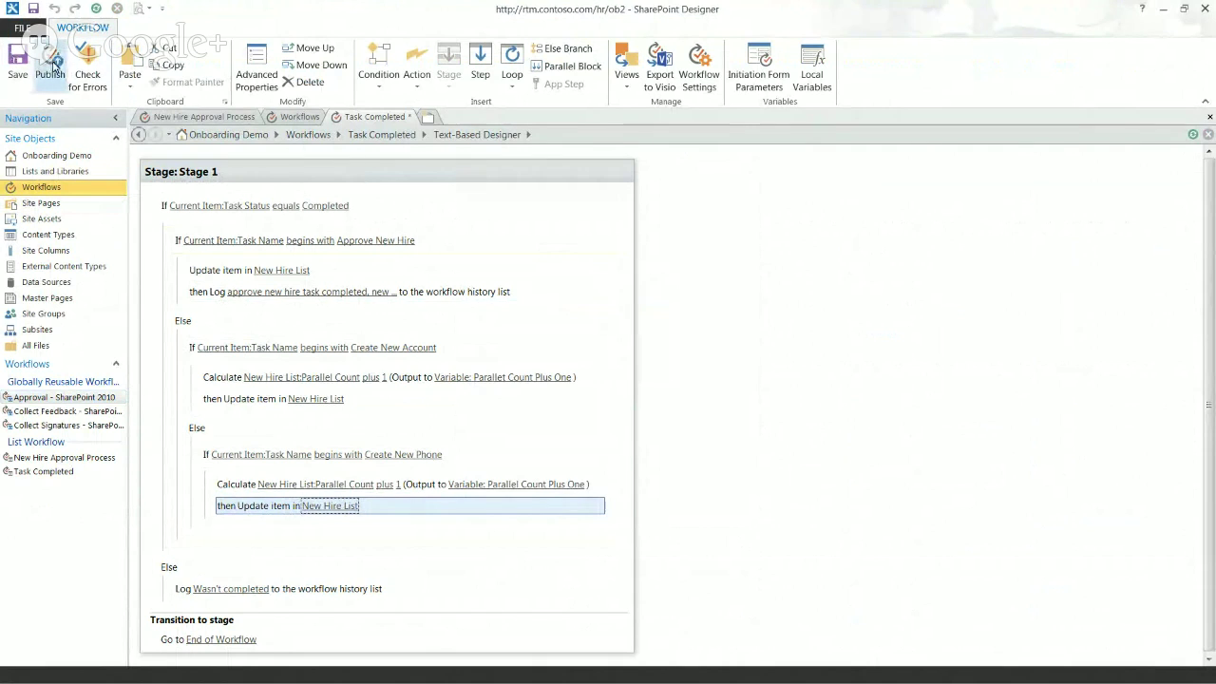
pyautogui.click(634, 370)
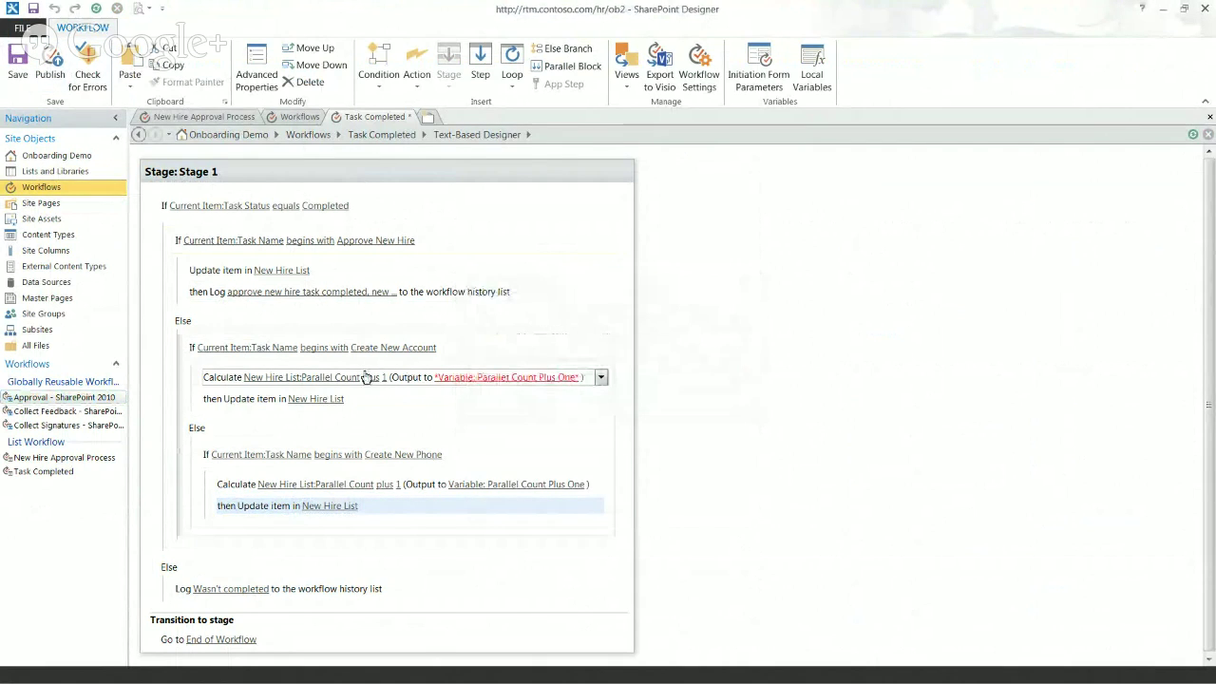
pyautogui.click(475, 377)
pyautogui.click(493, 422)
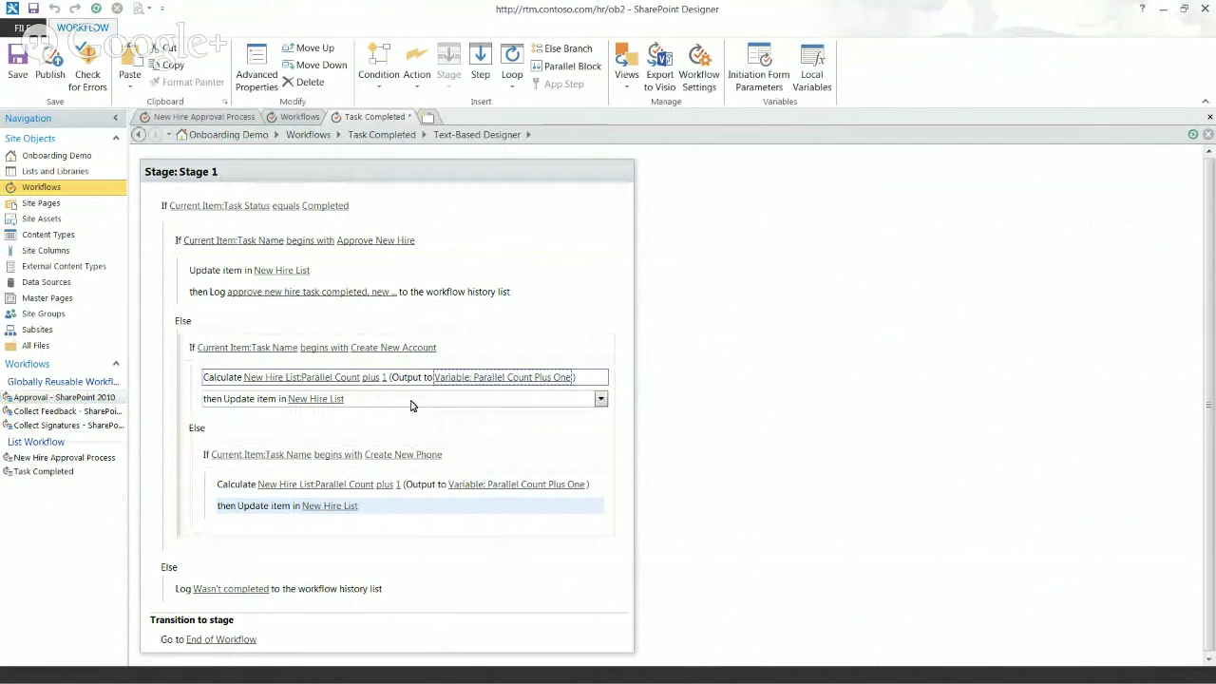
pyautogui.click(52, 76)
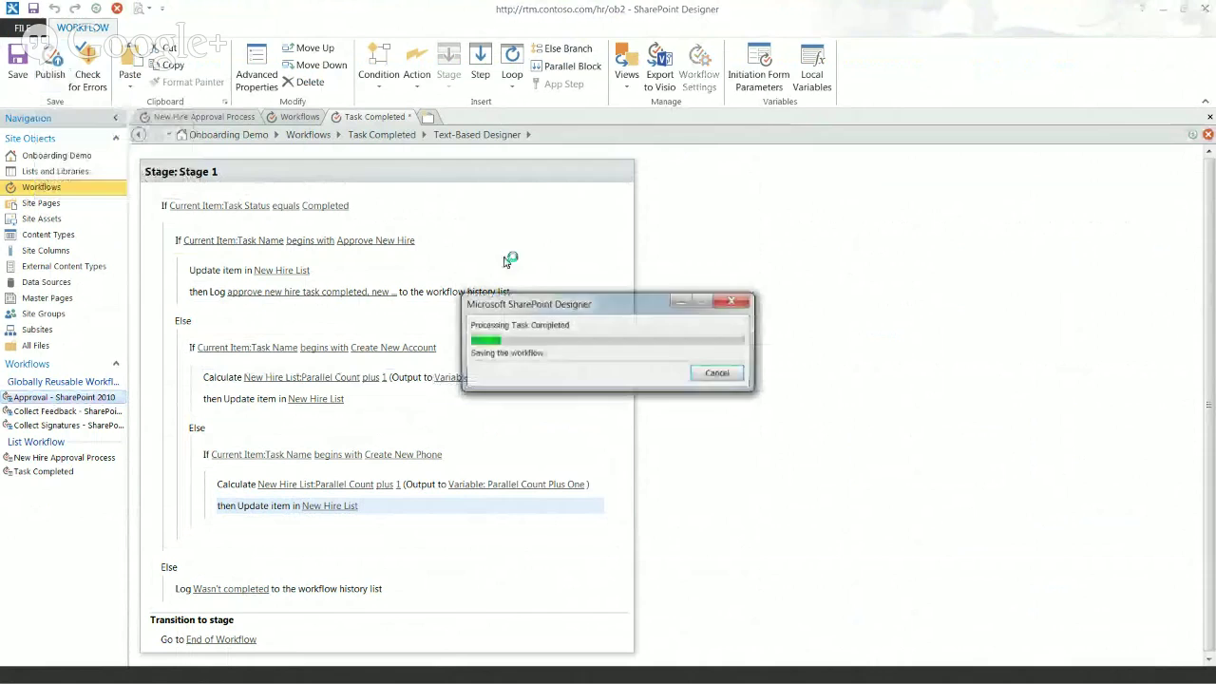